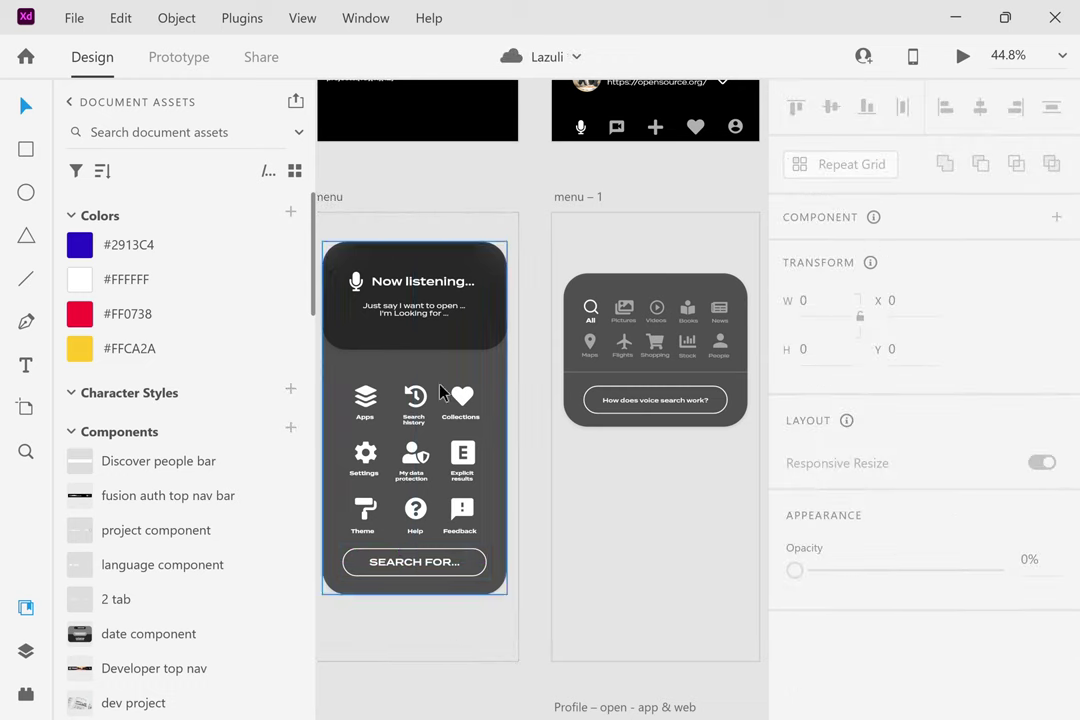
# Move the Now listening panel on the menu artboard down, closer to the icon grid.
pyautogui.click(414, 300)
pyautogui.moveTo(414, 243); pyautogui.dragTo(413, 276)
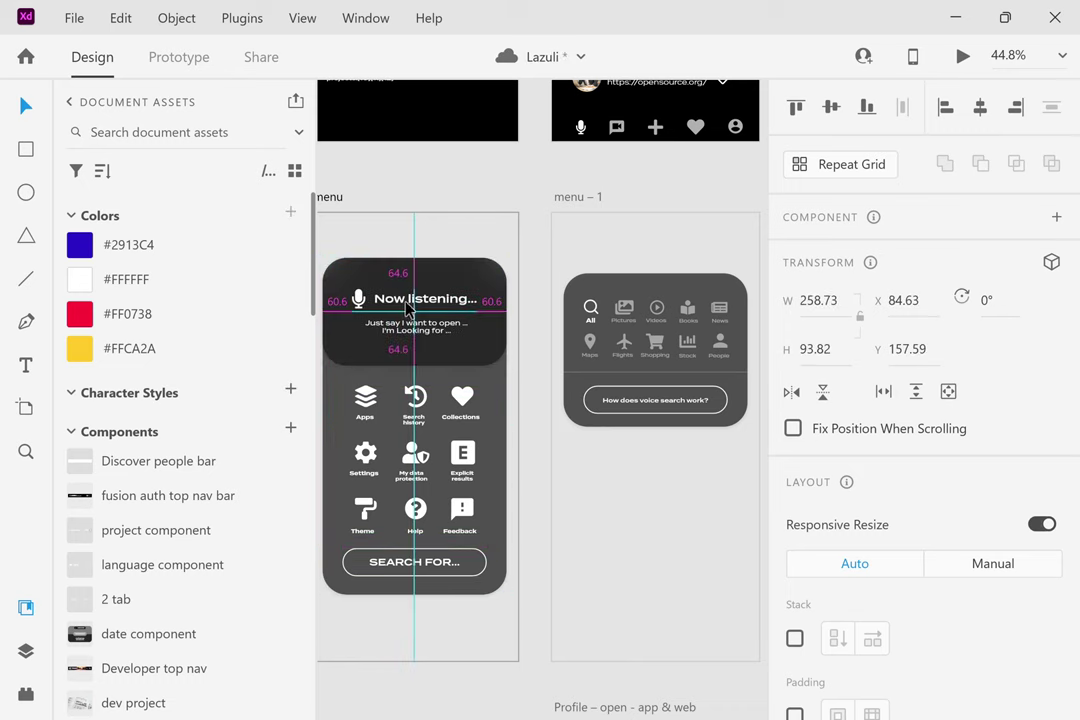
pyautogui.click(700, 519)
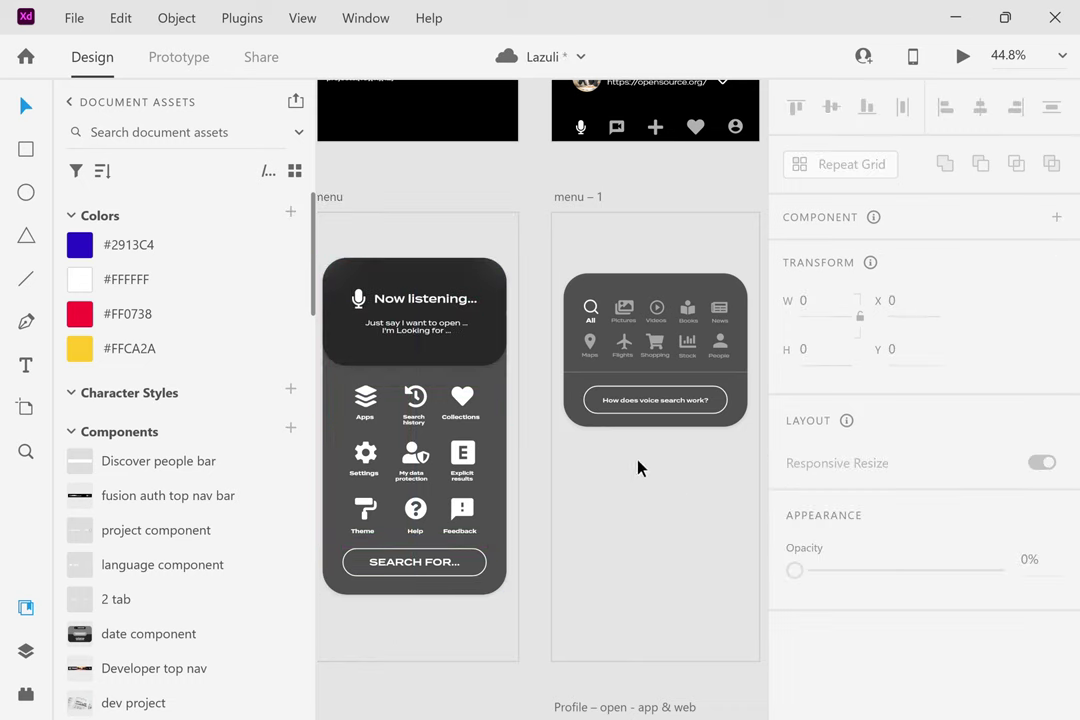
# Rename the "menu – 1" artboard to "search for".
pyautogui.hscroll(-2, 648, 484)
pyautogui.doubleClick(600, 197)
pyautogui.write('search for')
pyautogui.press('Return')
# Check the prototype interaction of the SEARCH FOR... button on the menu artboard.
pyautogui.click(475, 564)
pyautogui.hotkey('ctrl', 'Tab')
pyautogui.click(845, 345)
pyautogui.hotkey('ctrl', 'Tab')
pyautogui.click(448, 185)
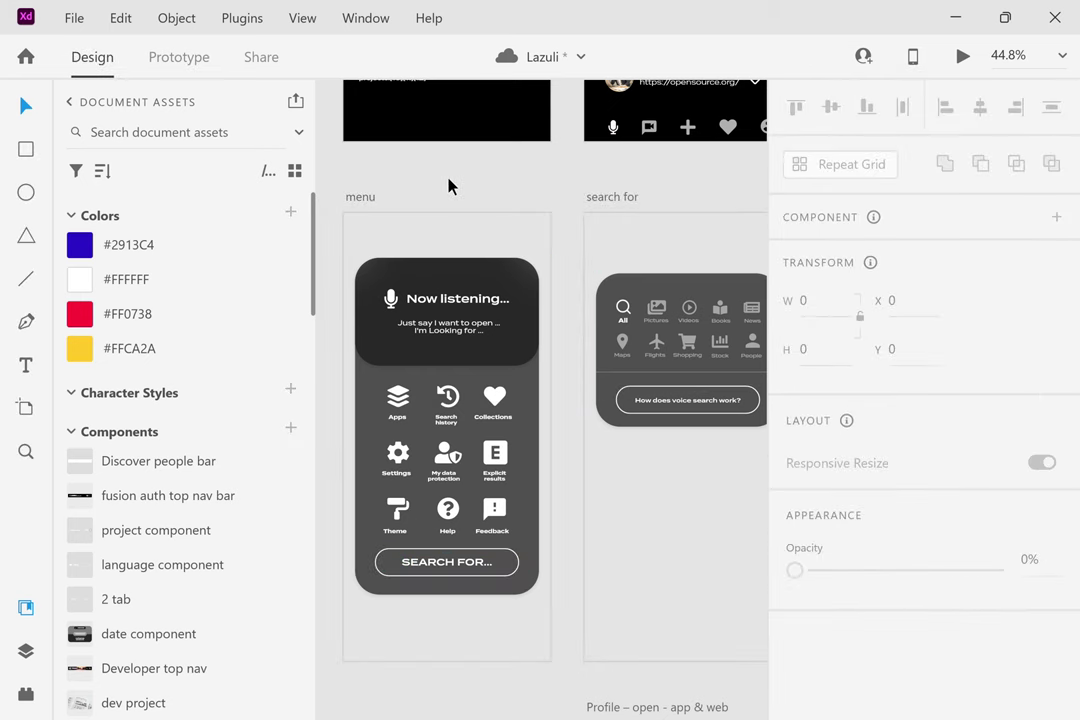
# Examine how the category icons and their labels are grouped in the search for card.
pyautogui.hscroll(2, 682, 345)
pyautogui.keyDown('ctrl'); pyautogui.scroll(5, 678, 345); pyautogui.keyUp('ctrl')
pyautogui.click(612, 355)
pyautogui.moveTo(653, 395); pyautogui.dragTo(383, 377)
pyautogui.click(742, 372)
pyautogui.hscroll(4, 687, 441)
pyautogui.click(685, 377)
pyautogui.doubleClick(685, 377)
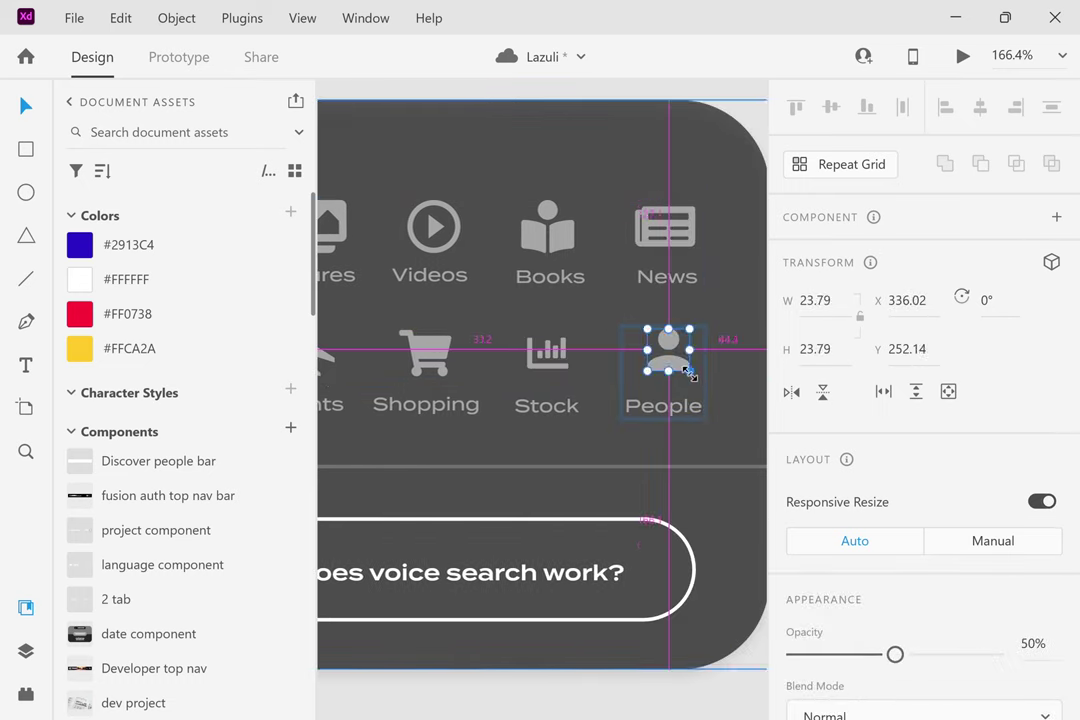
pyautogui.scroll(-3, 610, 304)
pyautogui.scroll(3, 455, 275)
pyautogui.doubleClick(505, 280)
pyautogui.click(651, 299)
pyautogui.hscroll(4, 651, 299)
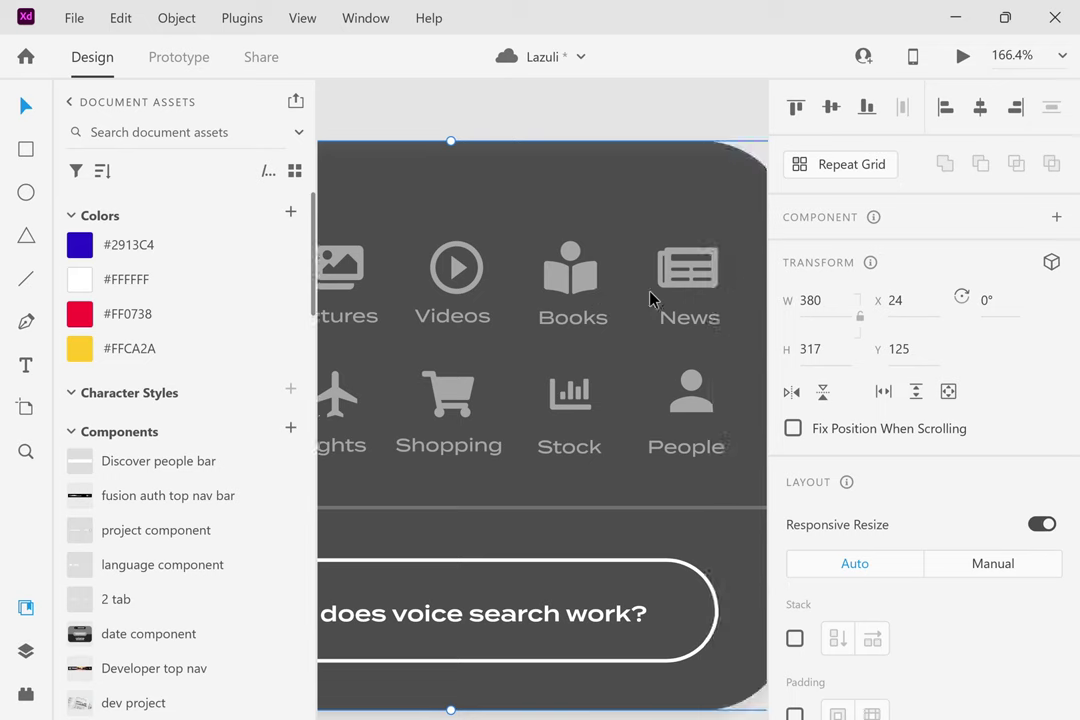
# Ungroup the grid of category icons and labels in the search for card.
pyautogui.hscroll(-5, 651, 299)
pyautogui.doubleClick(410, 448)
pyautogui.hscroll(3, 410, 453)
pyautogui.click(600, 487)
pyautogui.scroll(-5, 479, 483)
pyautogui.doubleClick(497, 464)
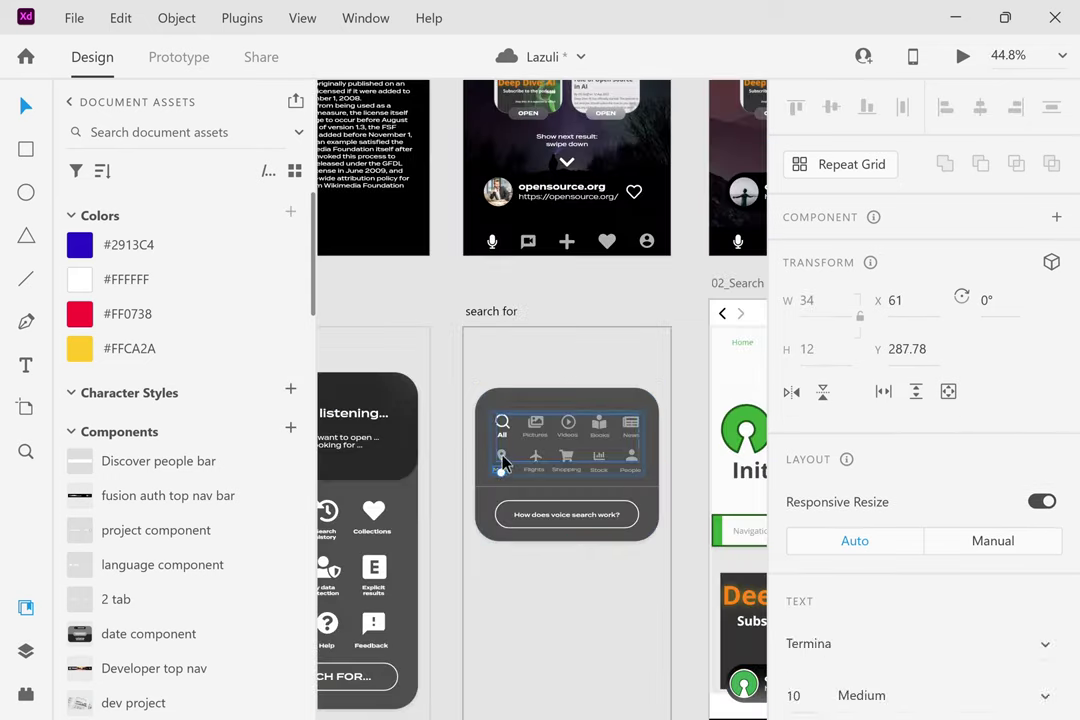
pyautogui.scroll(5, 499, 460)
pyautogui.click(500, 440)
pyautogui.click(503, 443)
pyautogui.rightClick(505, 448)
pyautogui.click(505, 443)
pyautogui.rightClick(506, 441)
pyautogui.press('Escape')
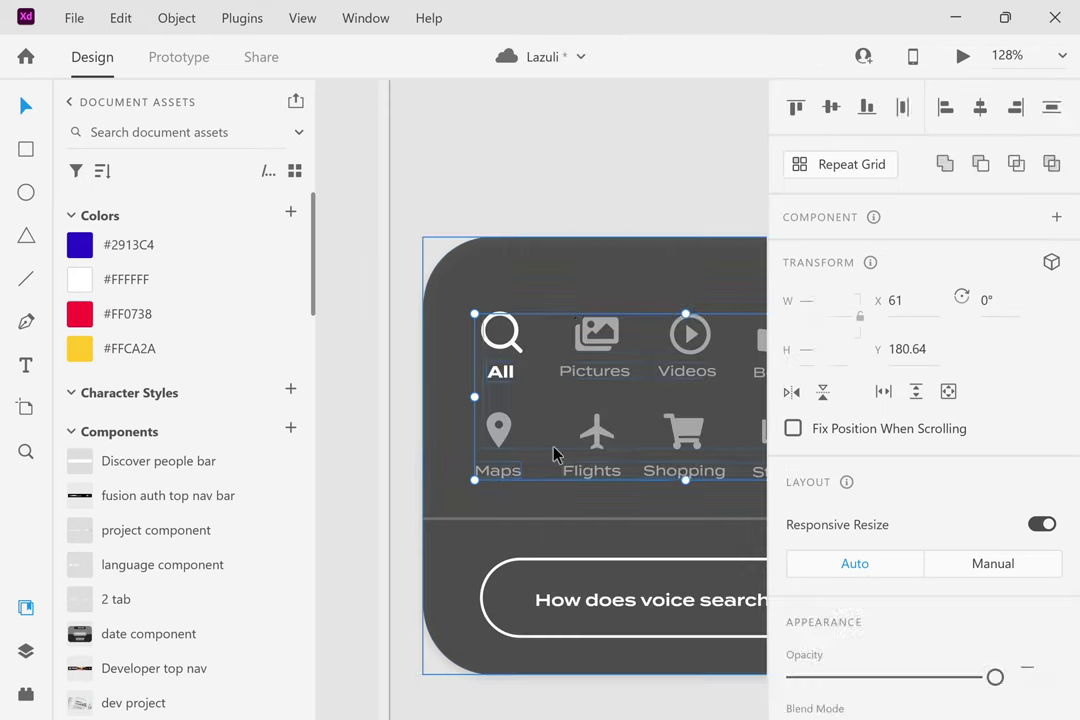
pyautogui.click(501, 446)
pyautogui.rightClick(502, 446)
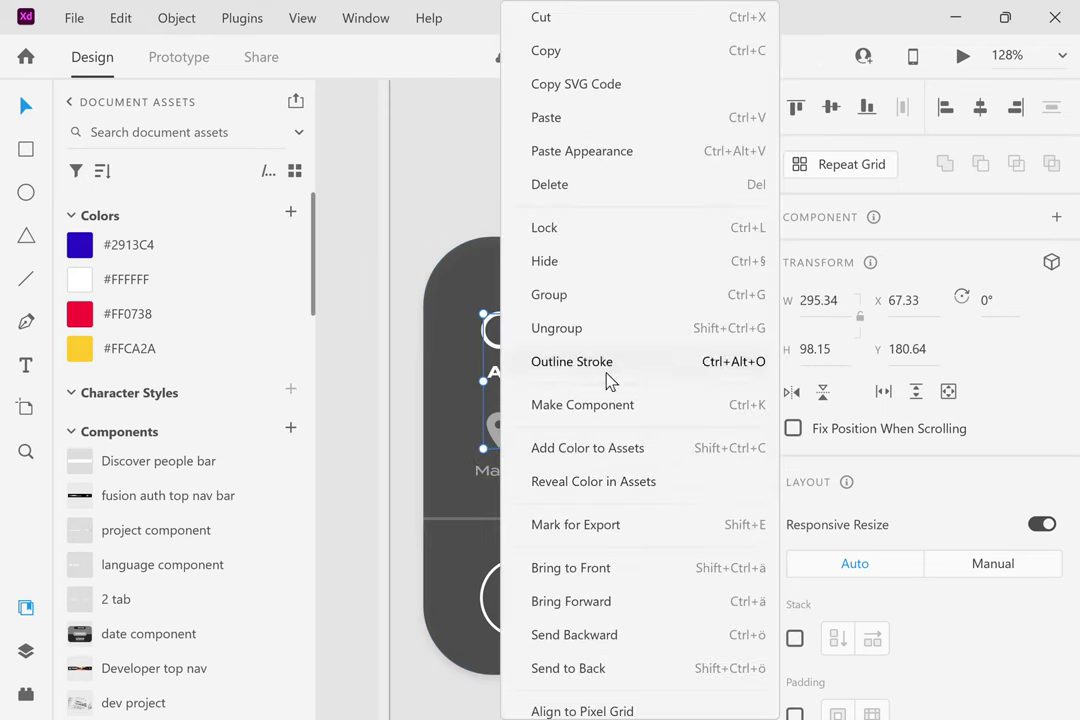
pyautogui.click(398, 330)
# Look over the search for card, the menu card and the neighbouring help and licence artboards.
pyautogui.hscroll(3, 398, 330)
pyautogui.scroll(-5, 578, 345)
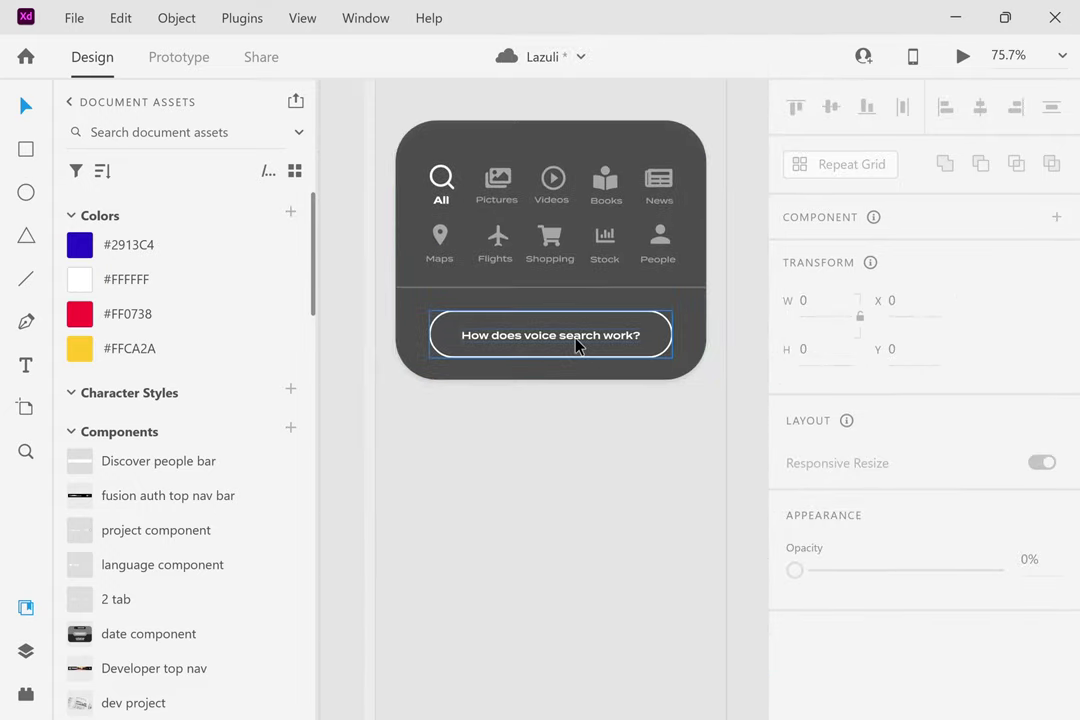
pyautogui.hscroll(-2, 578, 345)
pyautogui.scroll(-5, 578, 345)
pyautogui.scroll(5, 546, 472)
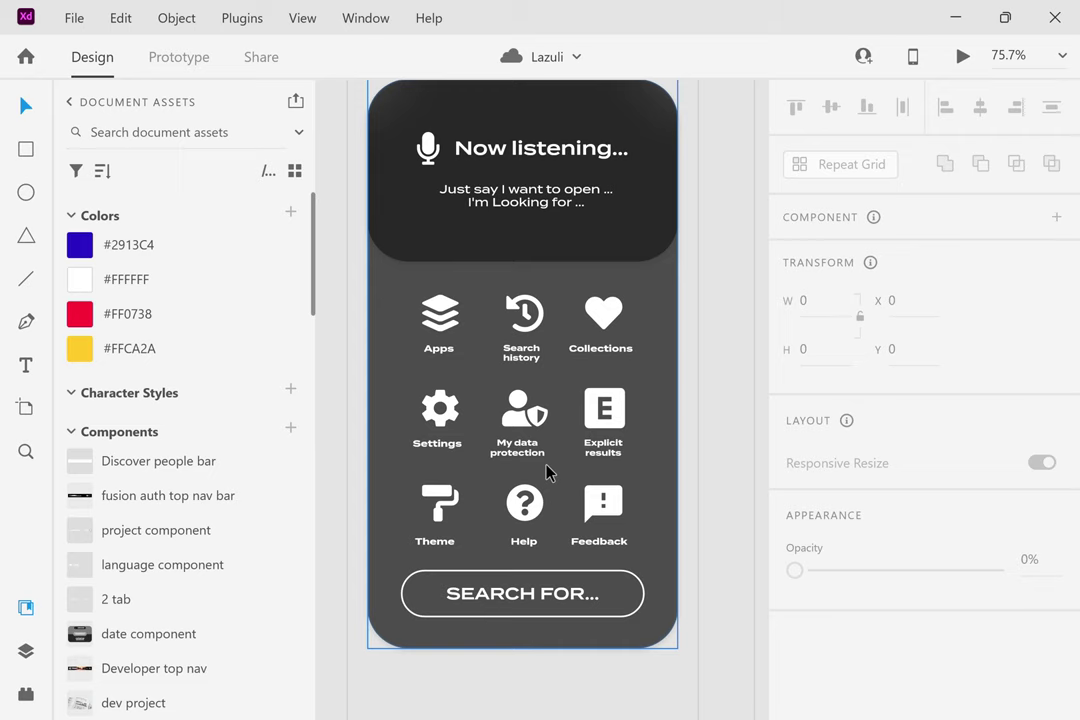
pyautogui.scroll(-8, 236, 482)
pyautogui.scroll(10, 238, 420)
pyautogui.scroll(-8, 650, 220)
pyautogui.scroll(3, 543, 198)
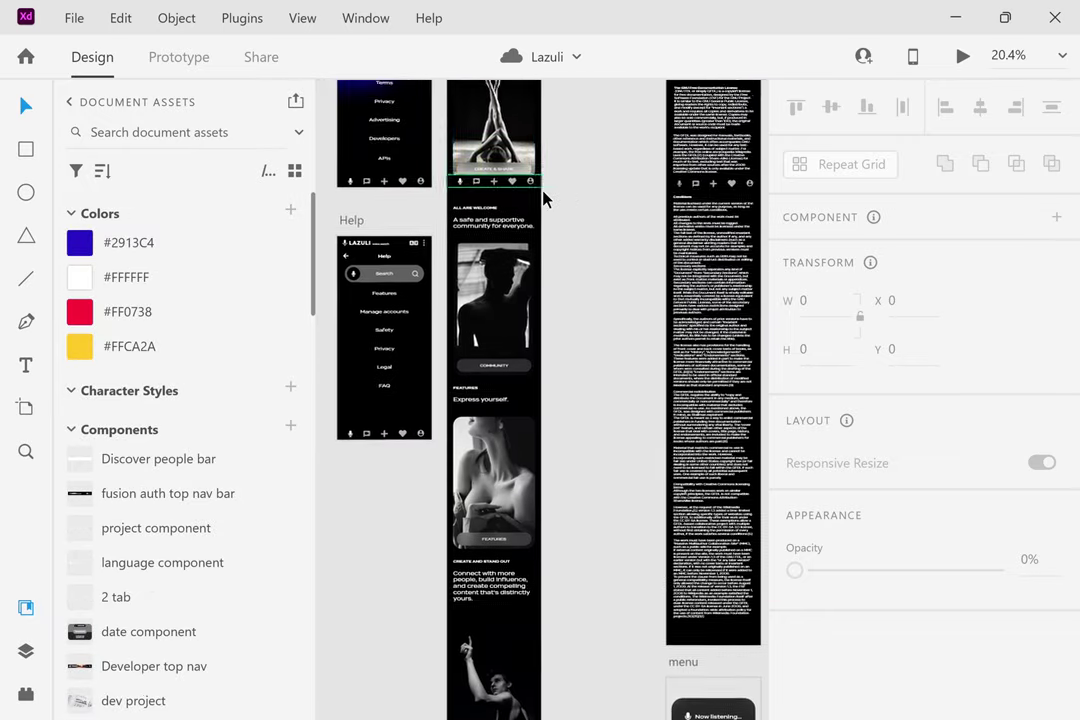
# Duplicate the bottom navigation bar of the 01_QuickDate / Single Hub artboard.
pyautogui.scroll(5, 543, 198)
pyautogui.scroll(3, 385, 310)
pyautogui.click(392, 342)
pyautogui.moveTo(393, 348)
pyautogui.mouseDown()
pyautogui.moveTo(393, 388)
pyautogui.moveTo(388, 345)
pyautogui.mouseUp()
pyautogui.hotkey('ctrl', 'd')
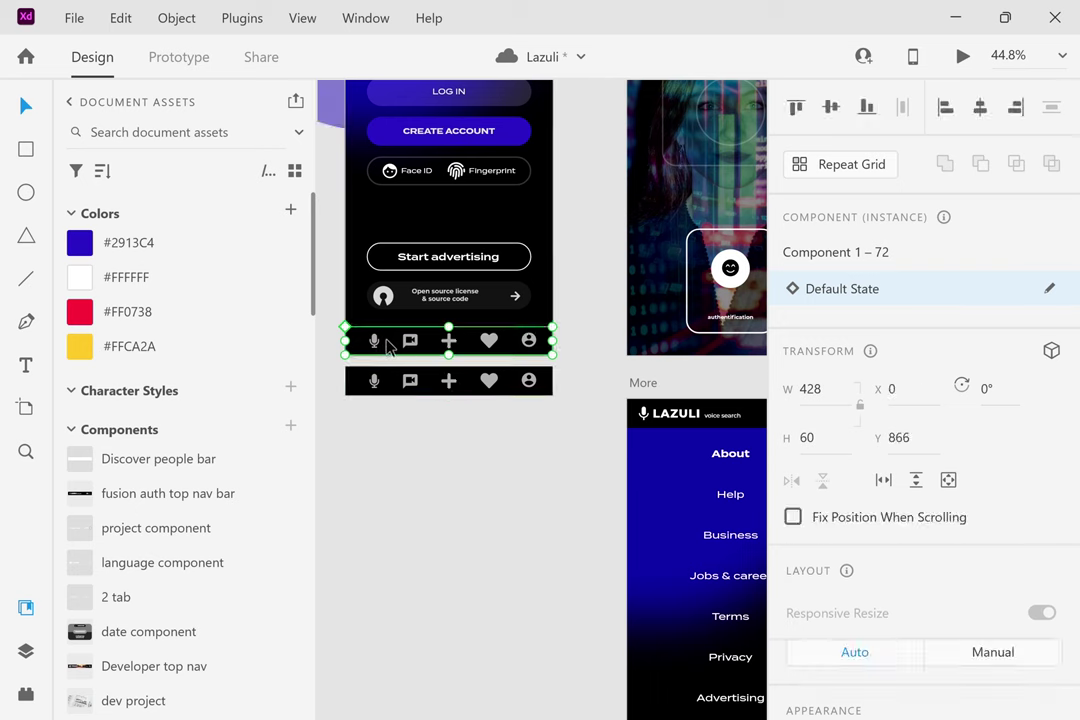
# Preview the Lazuli prototype beside the canvas and check its voice listening overlay.
pyautogui.click(492, 219)
pyautogui.hotkey('ctrl', 'Return')
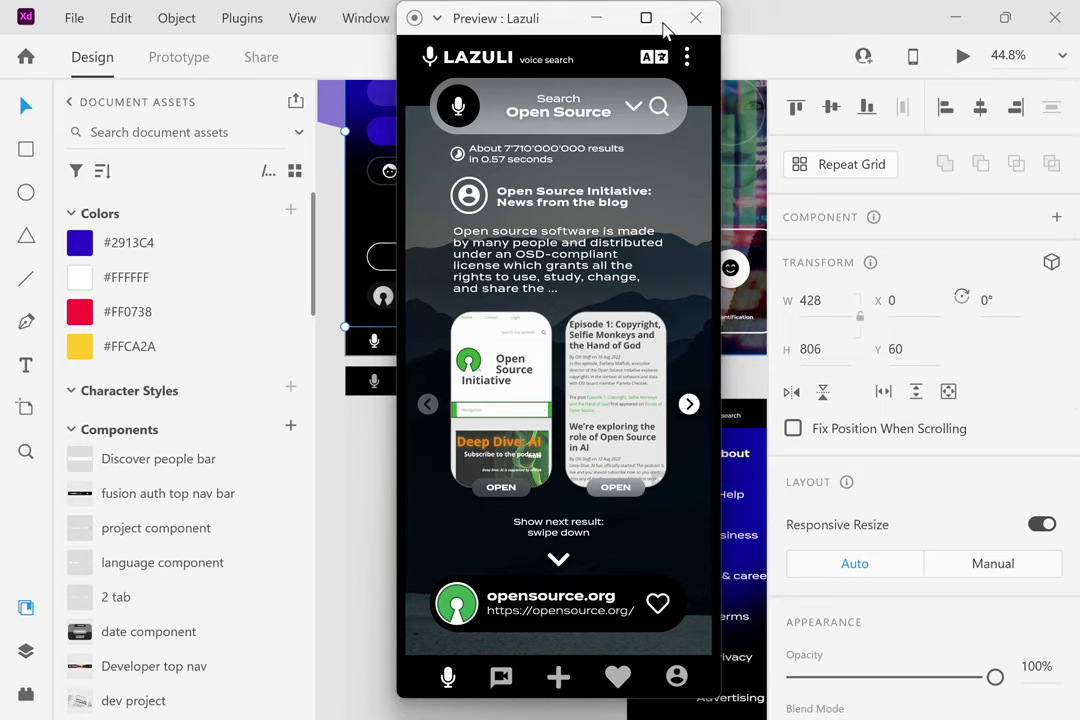
pyautogui.press('super+Right')
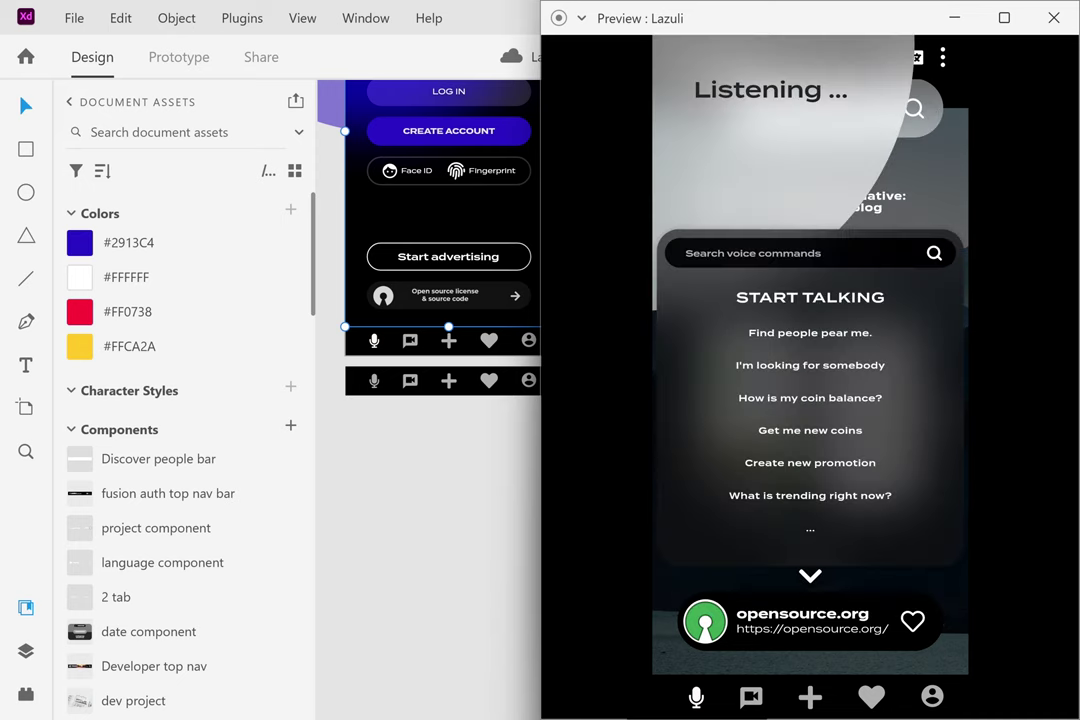
pyautogui.click(530, 248)
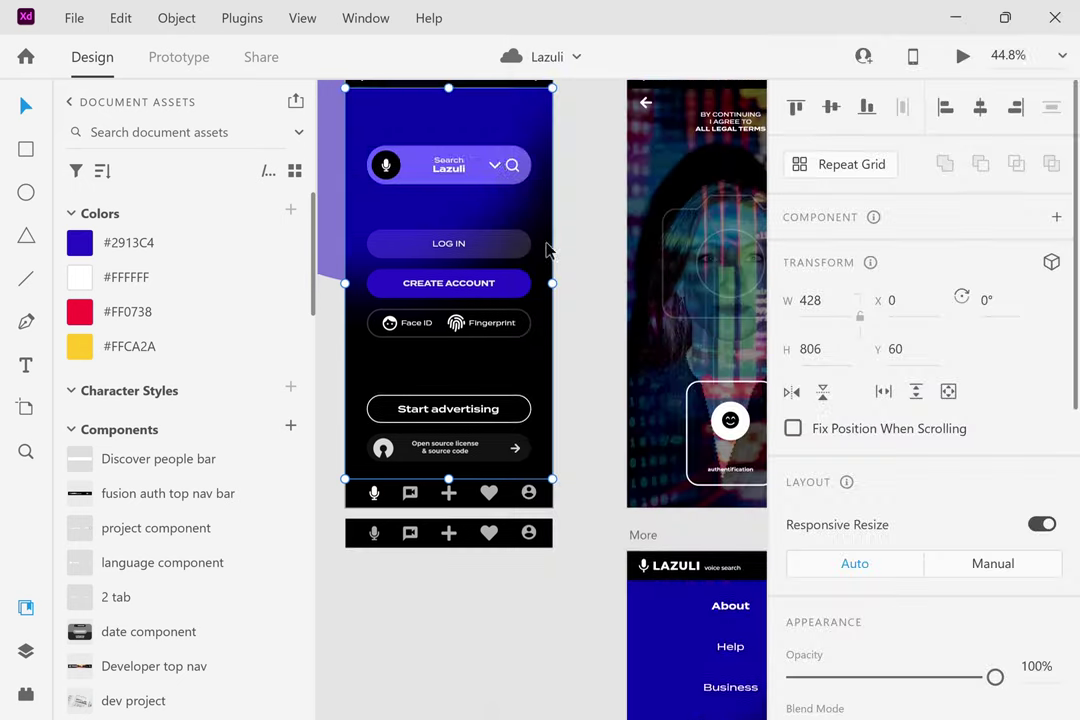
# Examine the start, authentication, password, chat and contact option artboards across the canvas.
pyautogui.scroll(5, 574, 366)
pyautogui.click(543, 367)
pyautogui.scroll(-3, 543, 367)
pyautogui.scroll(-2, 545, 366)
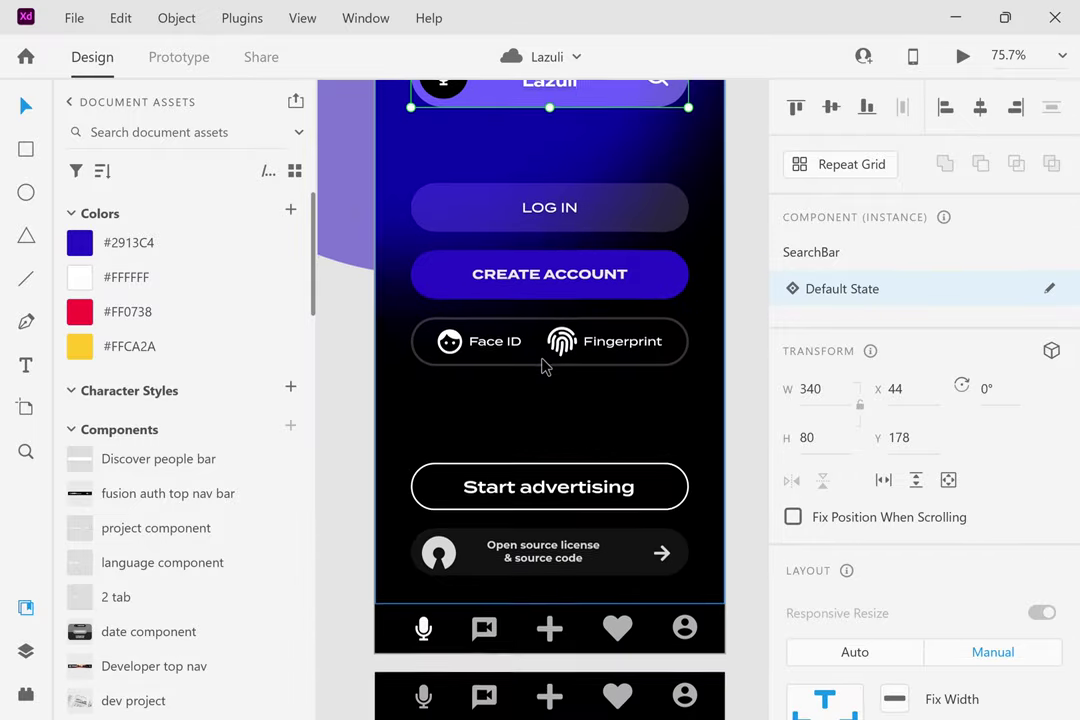
pyautogui.scroll(-5, 545, 366)
pyautogui.scroll(4, 565, 414)
pyautogui.hscroll(1, 565, 414)
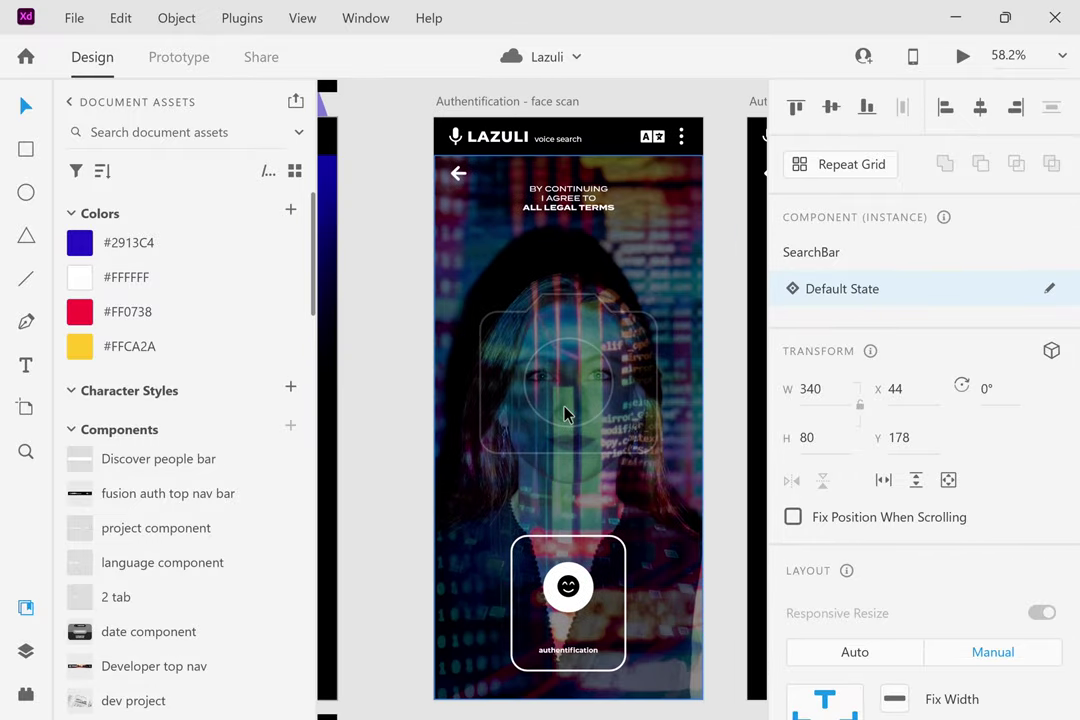
pyautogui.hscroll(10, 565, 414)
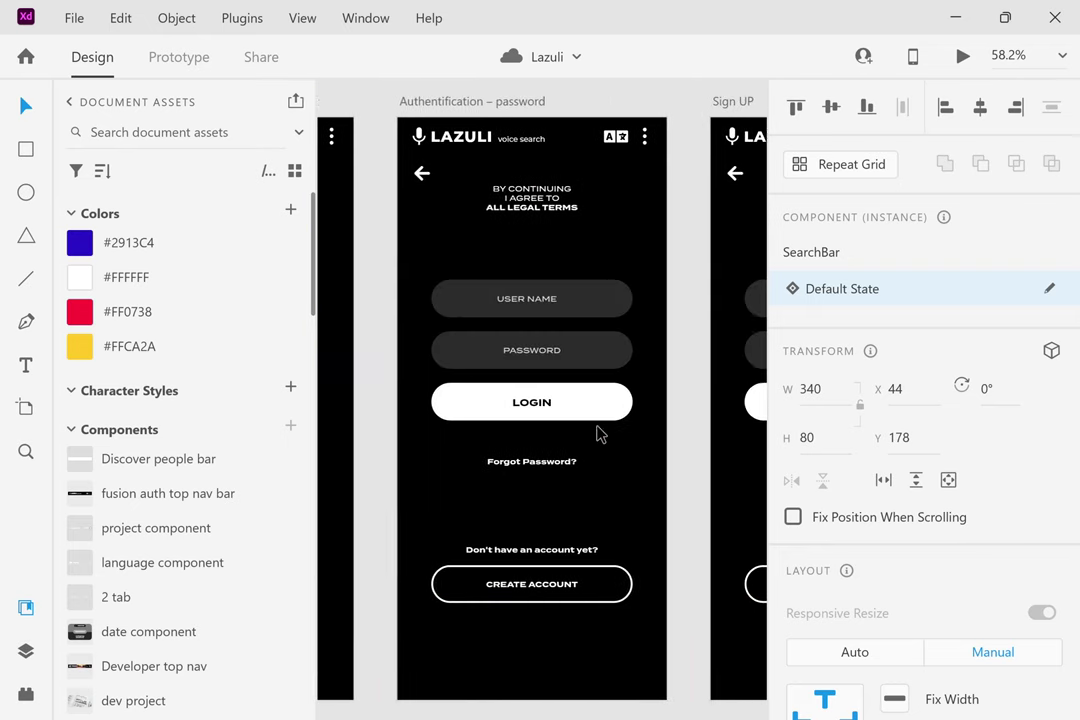
pyautogui.hscroll(10, 720, 328)
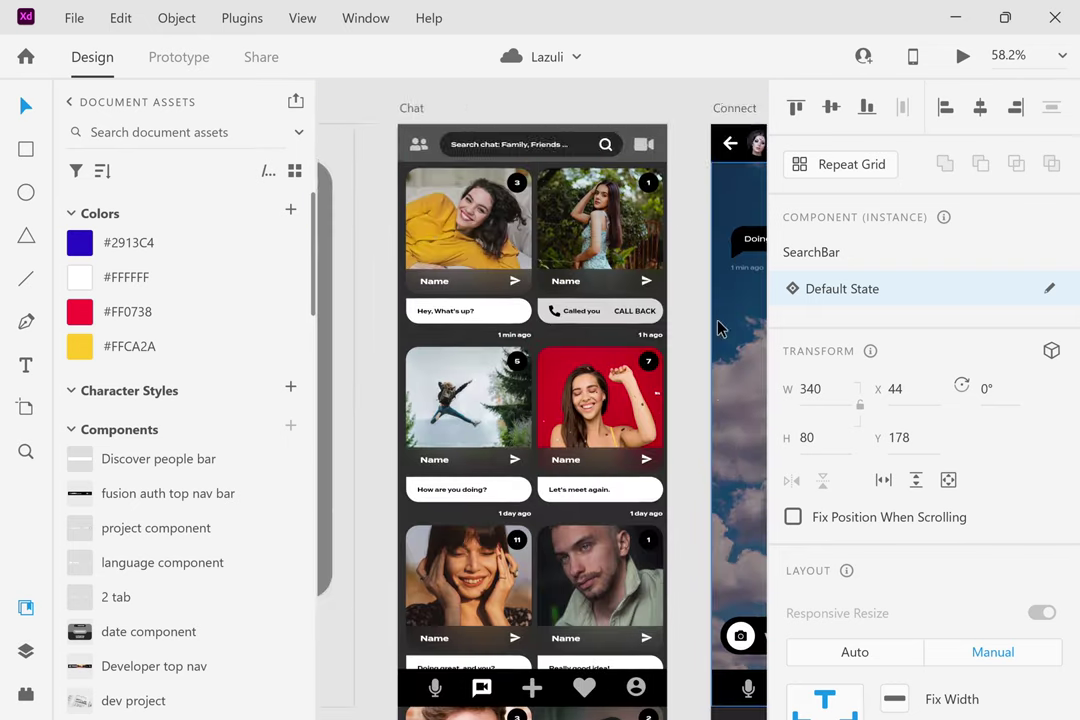
pyautogui.click(720, 328)
pyautogui.scroll(-4, 673, 233)
pyautogui.hscroll(8, 668, 277)
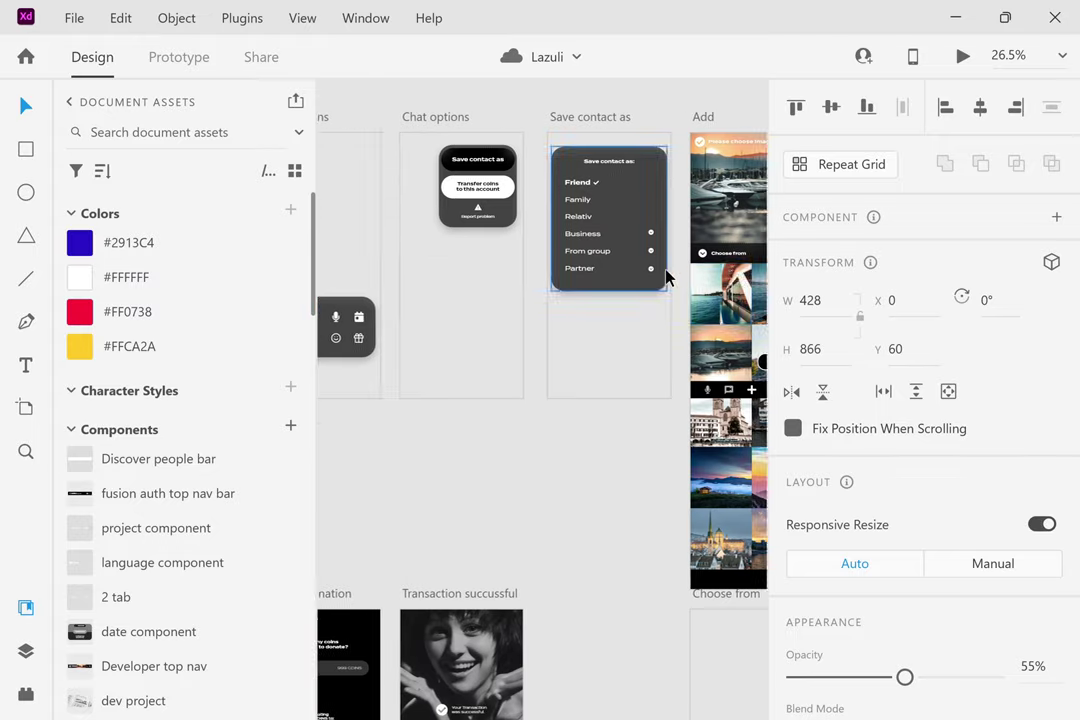
pyautogui.scroll(-5, 595, 463)
pyautogui.scroll(-2, 547, 528)
pyautogui.hscroll(-8, 586, 378)
# Inspect the Apps item of the menu artboard in Prototype mode, then review the overview of all artboards in Design mode.
pyautogui.hotkey('ctrl', '3')
pyautogui.click(180, 57)
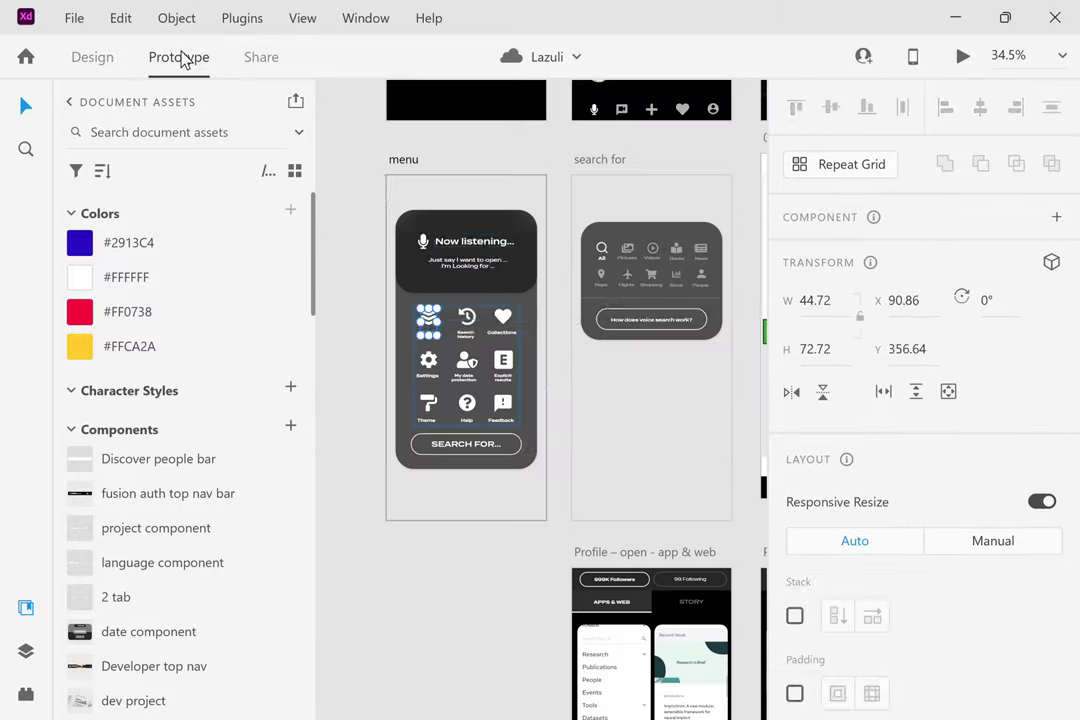
pyautogui.hotkey('ctrl', 'Tab')
pyautogui.press('Escape')
pyautogui.keyDown('ctrl'); pyautogui.scroll(-5, 538, 453); pyautogui.keyUp('ctrl')
pyautogui.scroll(-3, 540, 451)
pyautogui.scroll(3, 686, 345)
pyautogui.keyDown('ctrl'); pyautogui.scroll(-5, 686, 345); pyautogui.keyUp('ctrl')
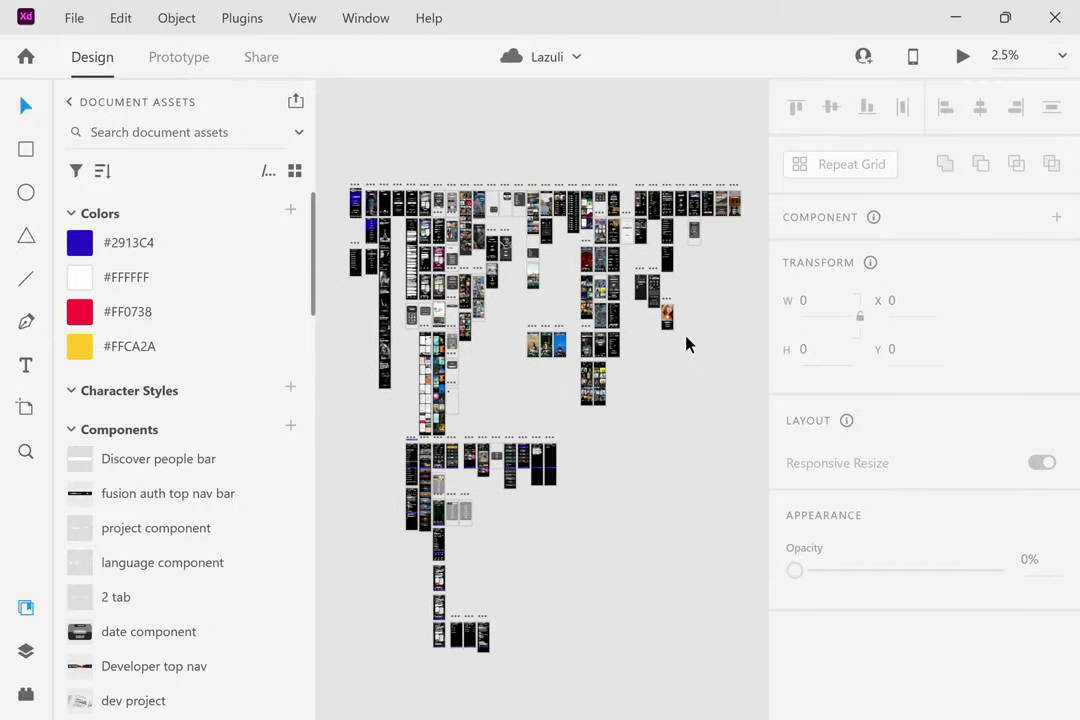
# Close the gap between LAZULI and the "voice search" text in the Single Hub artboard's top navigation bar.
pyautogui.scroll(5, 686, 345)
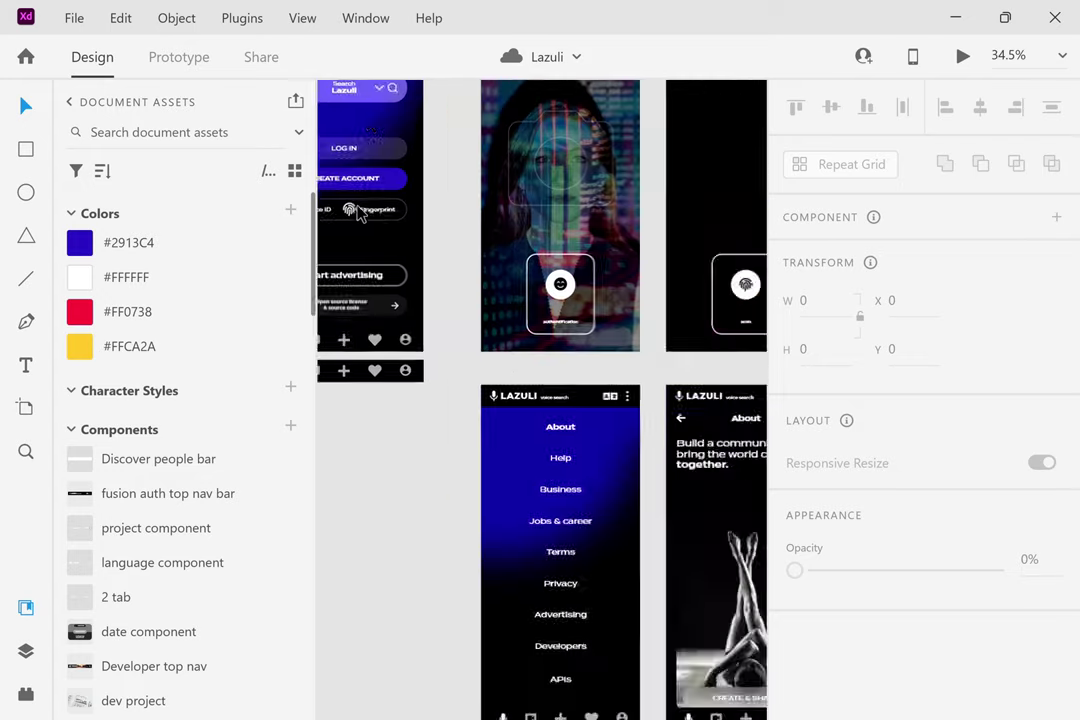
pyautogui.click(350, 104)
pyautogui.hotkey('ctrl', '3')
pyautogui.scroll(-2, 415, 120)
pyautogui.click(381, 132)
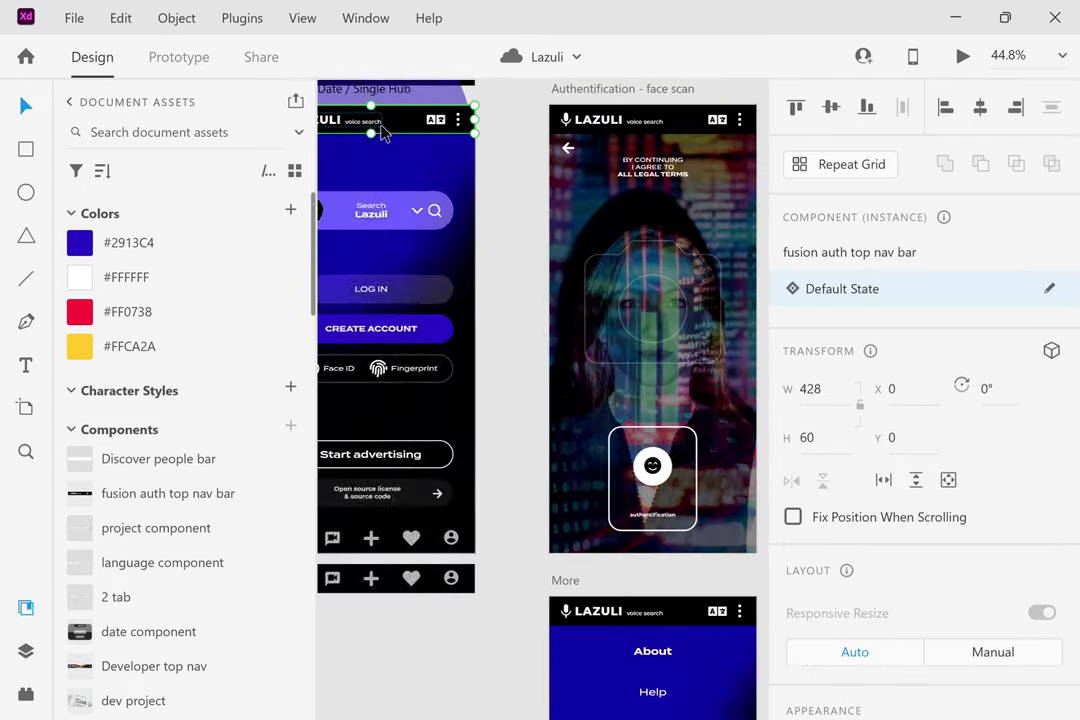
pyautogui.keyDown('ctrl'); pyautogui.scroll(5, 438, 150); pyautogui.keyUp('ctrl')
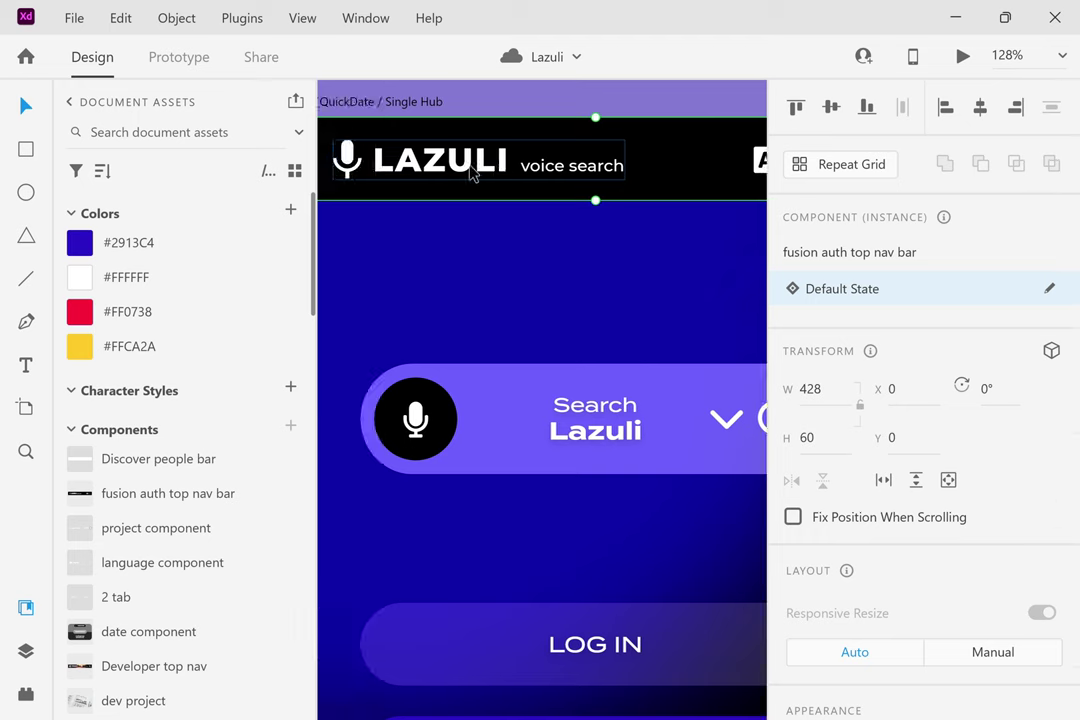
pyautogui.doubleClick(513, 163)
pyautogui.scroll(-4, 848, 510)
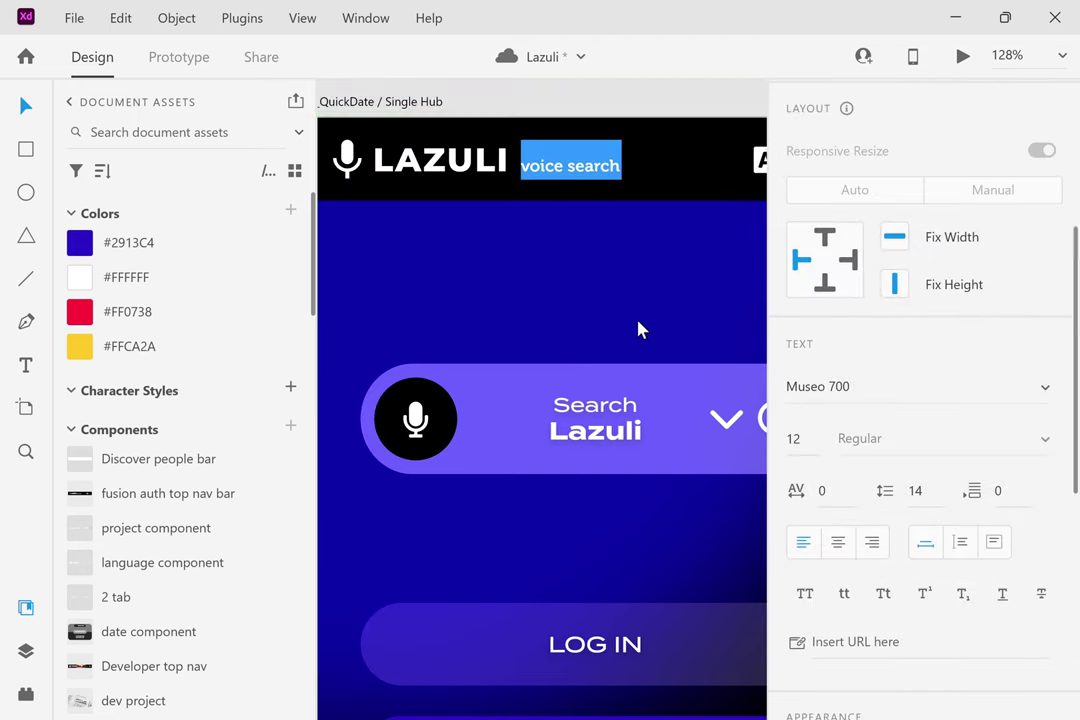
pyautogui.press('Escape')
pyautogui.press('Escape')
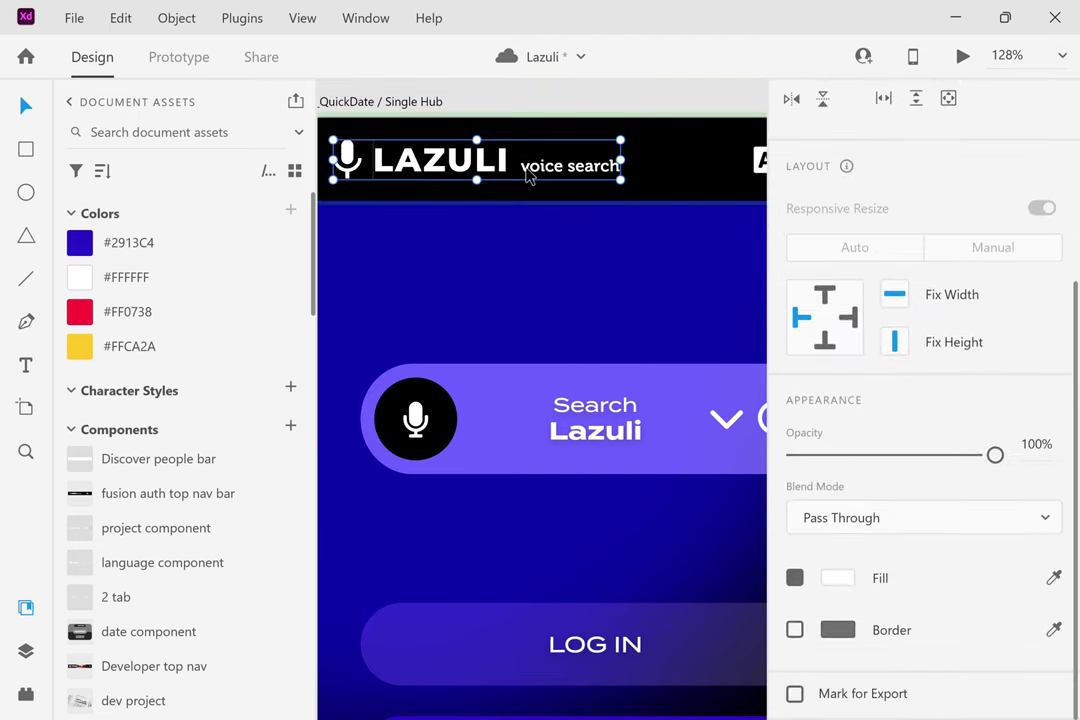
pyautogui.doubleClick(523, 167)
pyautogui.click(576, 311)
pyautogui.hscroll(-2, 577, 313)
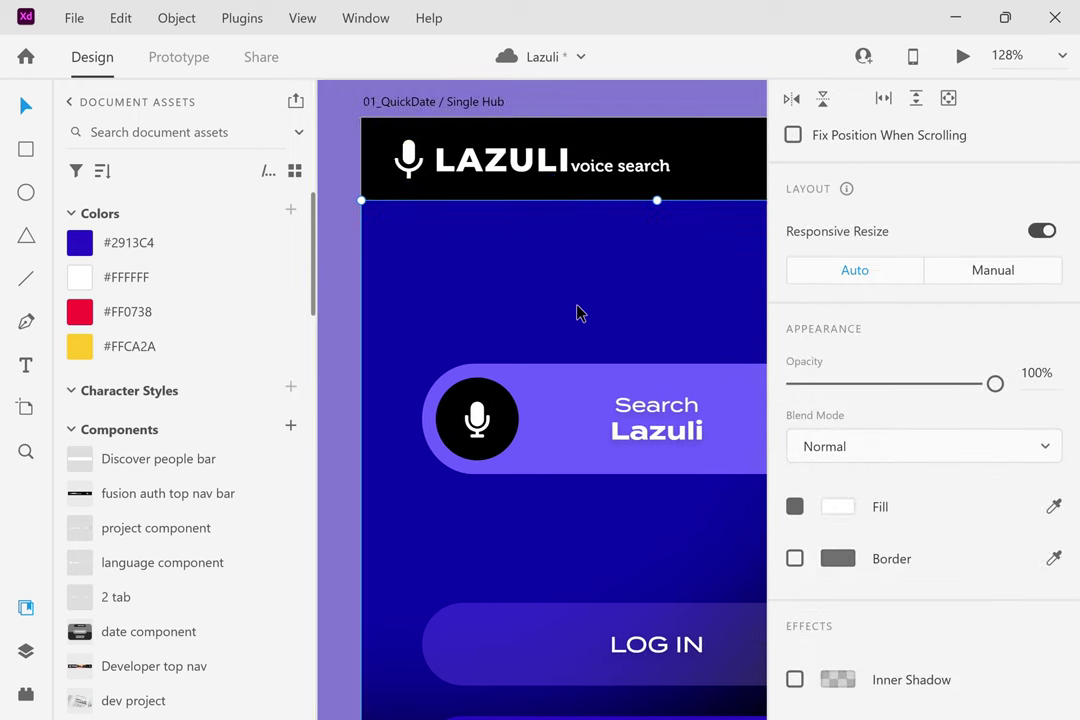
# Delete the microphone icon beside LAZULI from the top navigation bar and its main component.
pyautogui.click(413, 165)
pyautogui.doubleClick(446, 170)
pyautogui.scroll(-5, 453, 168)
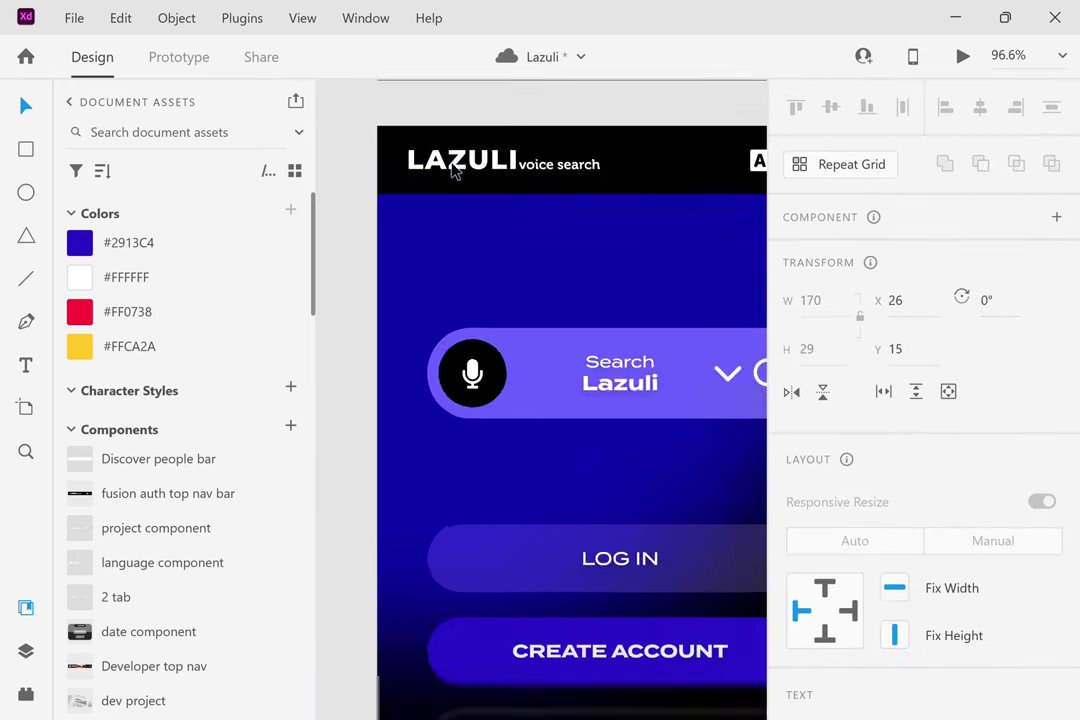
pyautogui.click(389, 162)
pyautogui.scroll(4, 410, 108)
pyautogui.doubleClick(385, 114)
pyautogui.press('Delete')
# Remove the "voice search" text from the main top navigation bar and adjust the position of LAZULI.
pyautogui.doubleClick(475, 130)
pyautogui.moveTo(466, 128); pyautogui.dragTo(628, 128)
pyautogui.press('Escape')
pyautogui.moveTo(481, 122)
pyautogui.mouseDown()
pyautogui.moveTo(578, 120)
pyautogui.moveTo(540, 130)
pyautogui.moveTo(565, 135)
pyautogui.moveTo(472, 127)
pyautogui.mouseUp()
pyautogui.scroll(-3, 560, 125)
pyautogui.hscroll(3, 712, 185)
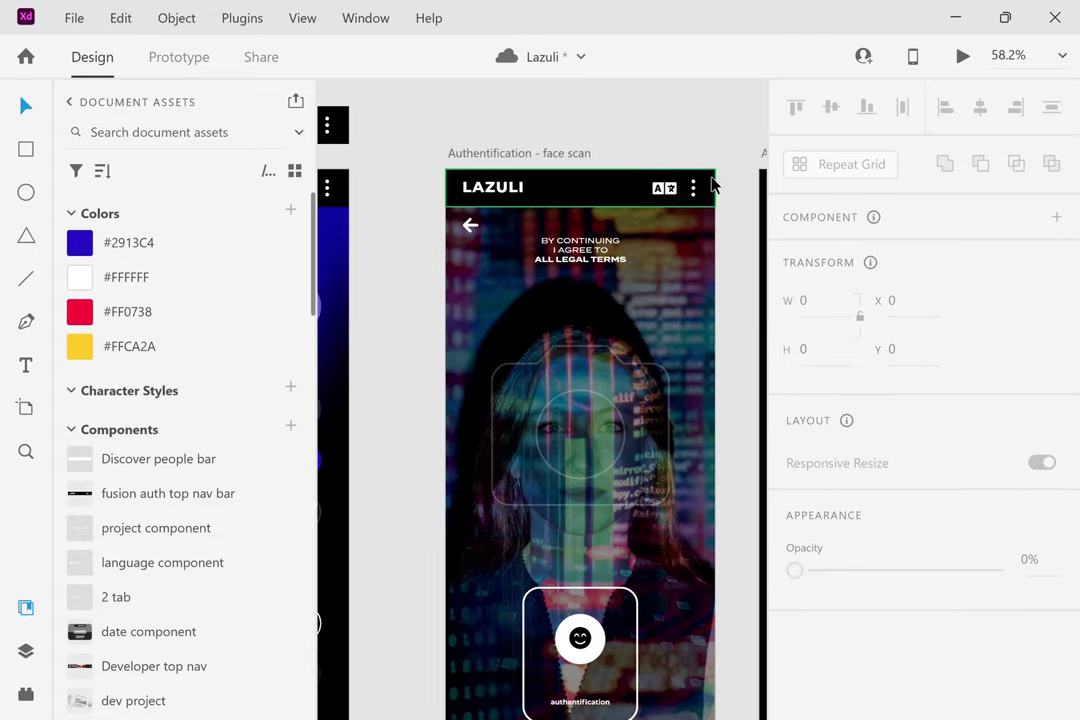
# Move the language icon in the main top navigation bar farther left of the three-dot options icon.
pyautogui.scroll(-5, 788, 378)
pyautogui.click(580, 230)
pyautogui.press('Escape')
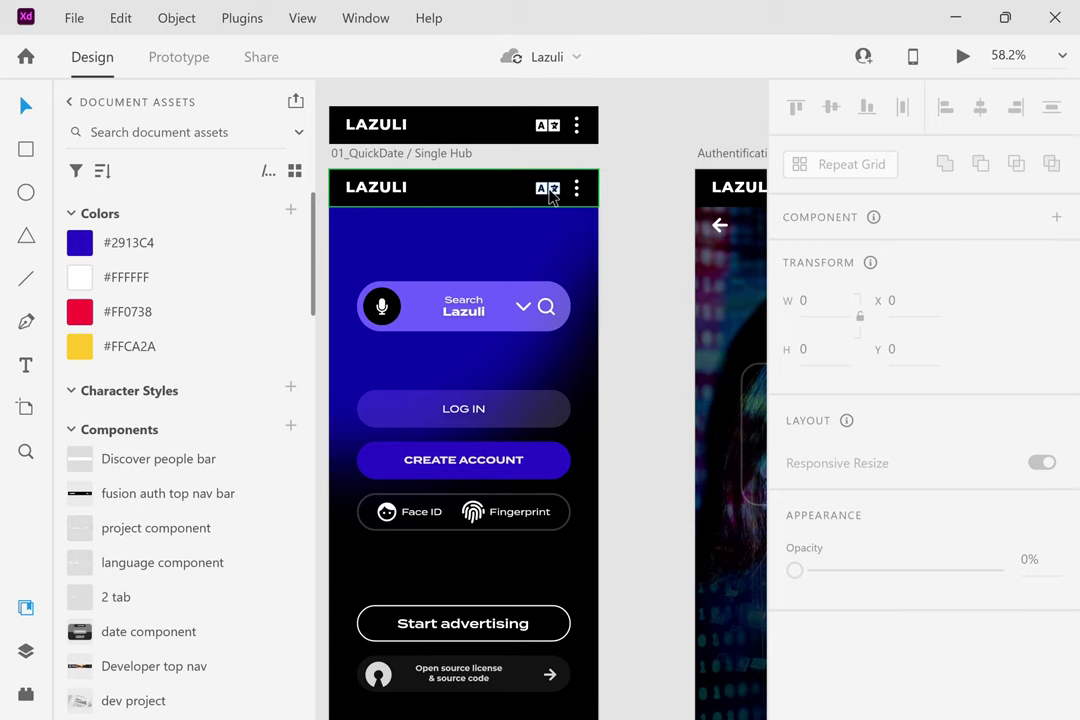
pyautogui.click(552, 126)
pyautogui.click(550, 128)
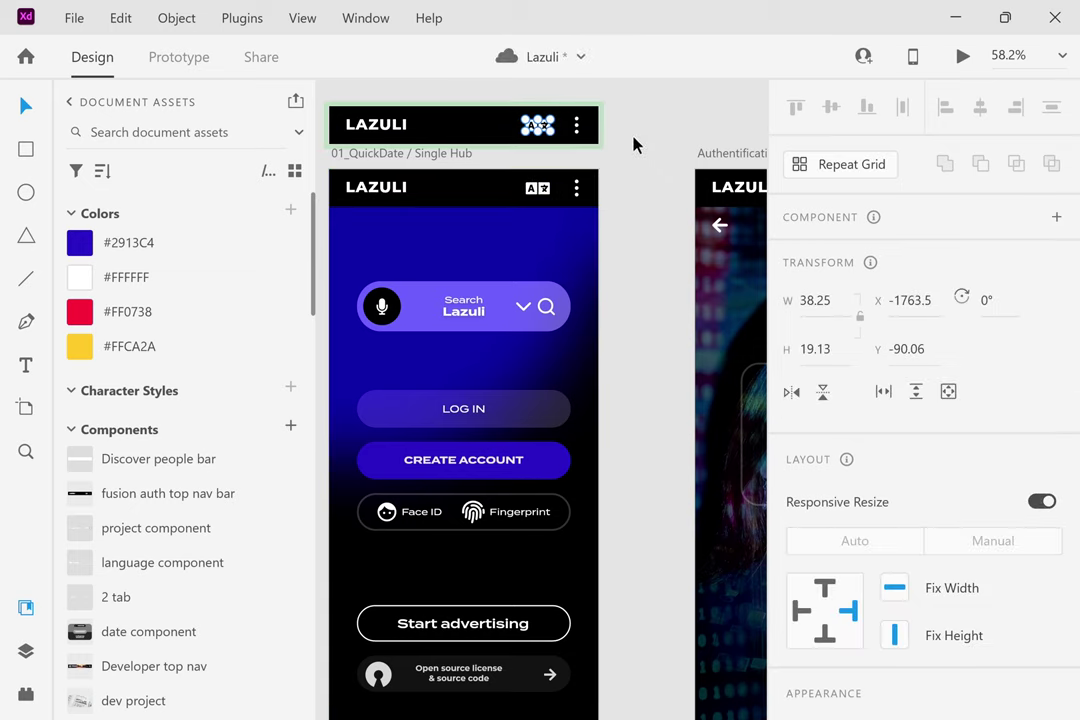
pyautogui.click(634, 145)
pyautogui.hscroll(2, 631, 212)
pyautogui.hscroll(-3, 620, 190)
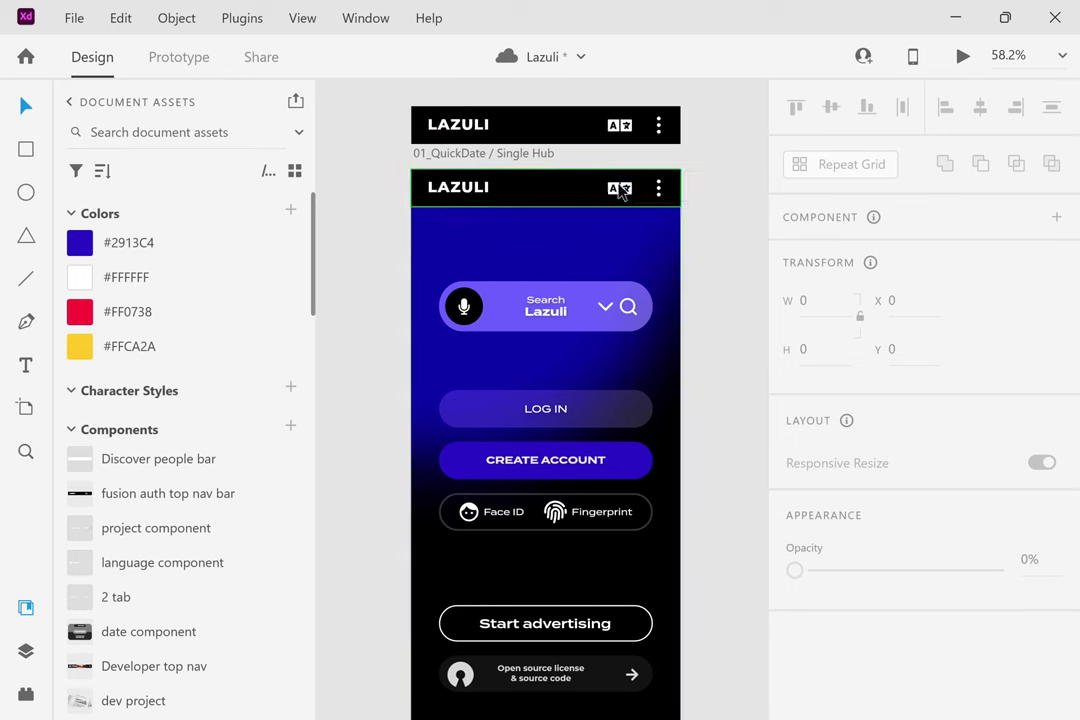
# Take the magnifier icon out of the Single Hub search bar and place it above the bar at about X 202, Y 108.
pyautogui.click(620, 318)
pyautogui.doubleClick(625, 312)
pyautogui.scroll(4, 625, 315)
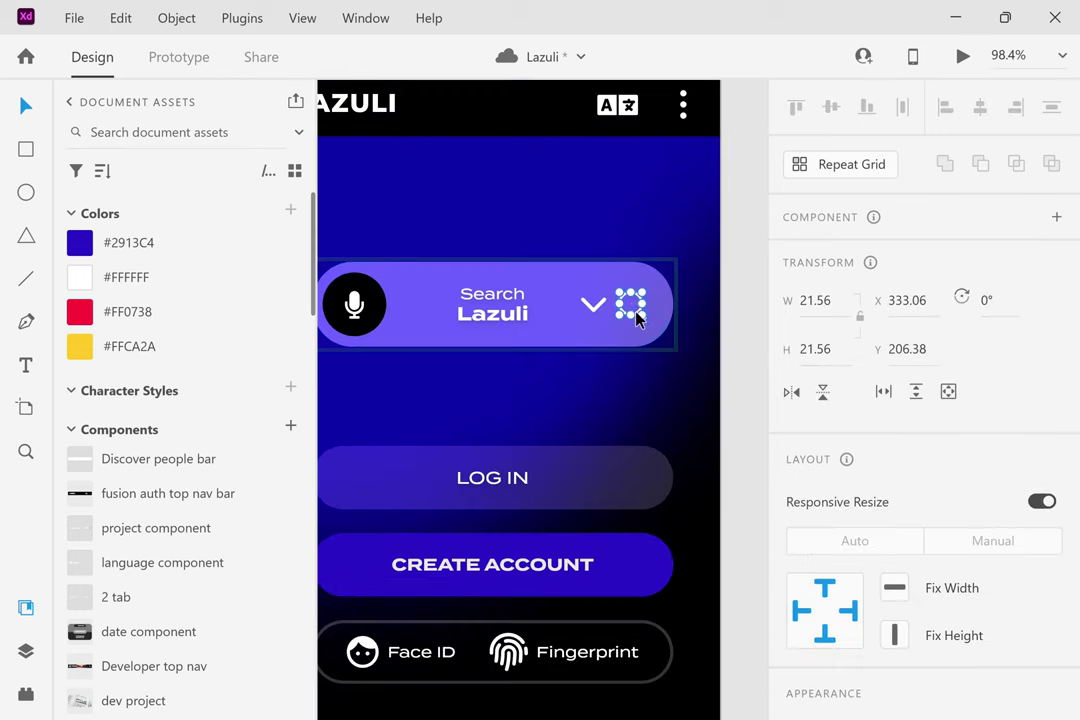
pyautogui.rightClick(647, 320)
pyautogui.press('Escape')
pyautogui.click(632, 306)
pyautogui.press('Delete')
pyautogui.hotkey('ctrl', 'z')
pyautogui.moveTo(628, 316); pyautogui.dragTo(500, 214)
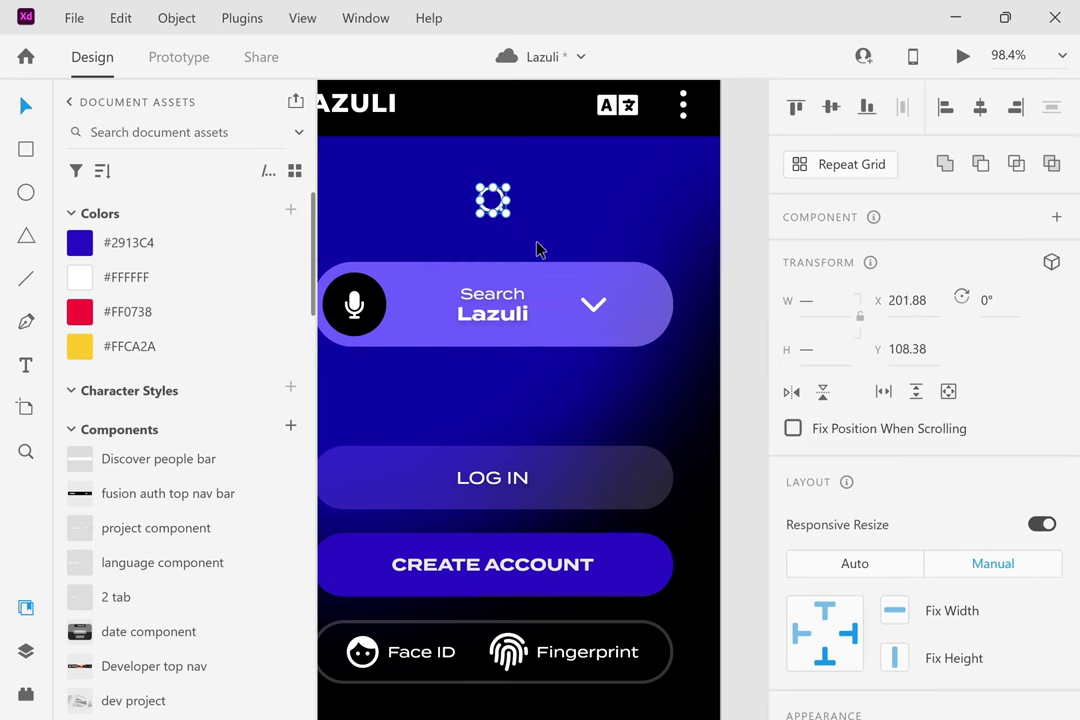
# Move the down chevron in the Single Hub search bar farther right, toward the bar's right end.
pyautogui.click(598, 306)
pyautogui.doubleClick(598, 306)
pyautogui.click(665, 433)
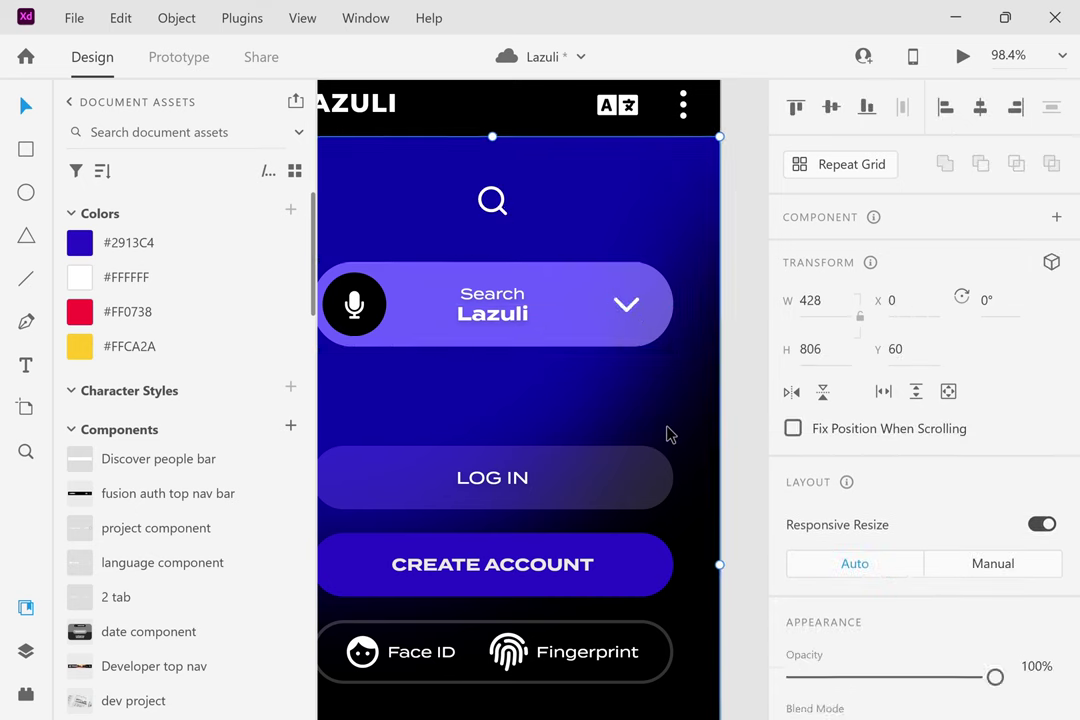
pyautogui.press('Escape')
# Check the prototype interaction of the magnifier above the Single Hub search bar and return to design mode.
pyautogui.hotkey('ctrl', '0')
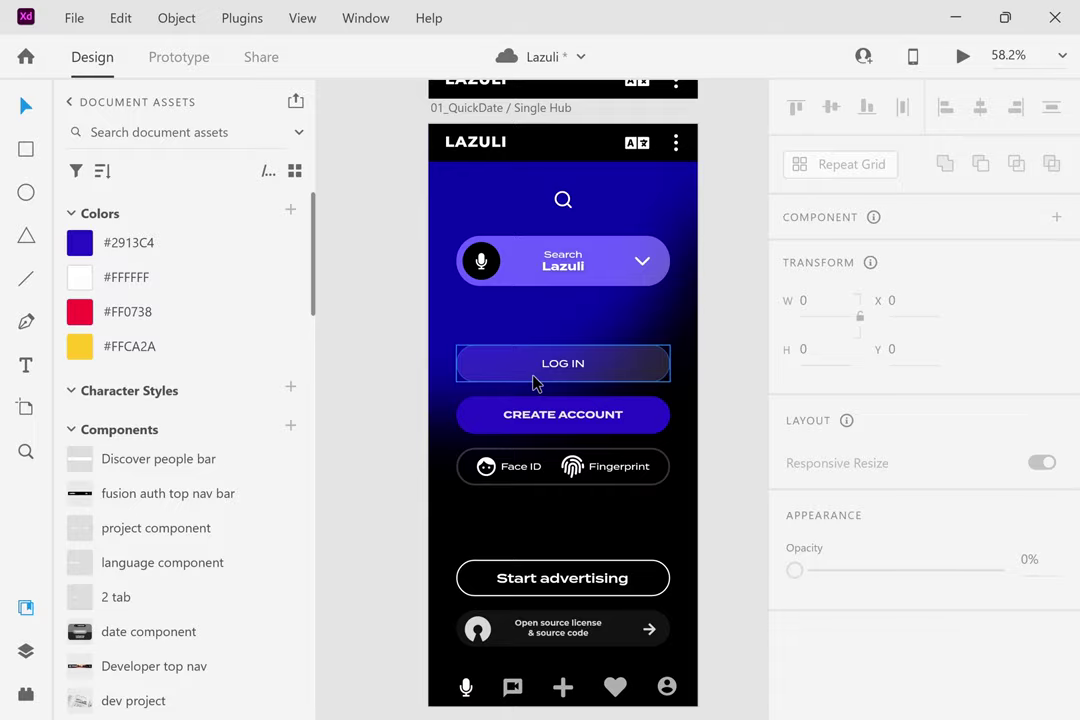
pyautogui.scroll(2, 663, 475)
pyautogui.click(180, 57)
pyautogui.moveTo(557, 256); pyautogui.dragTo(598, 530)
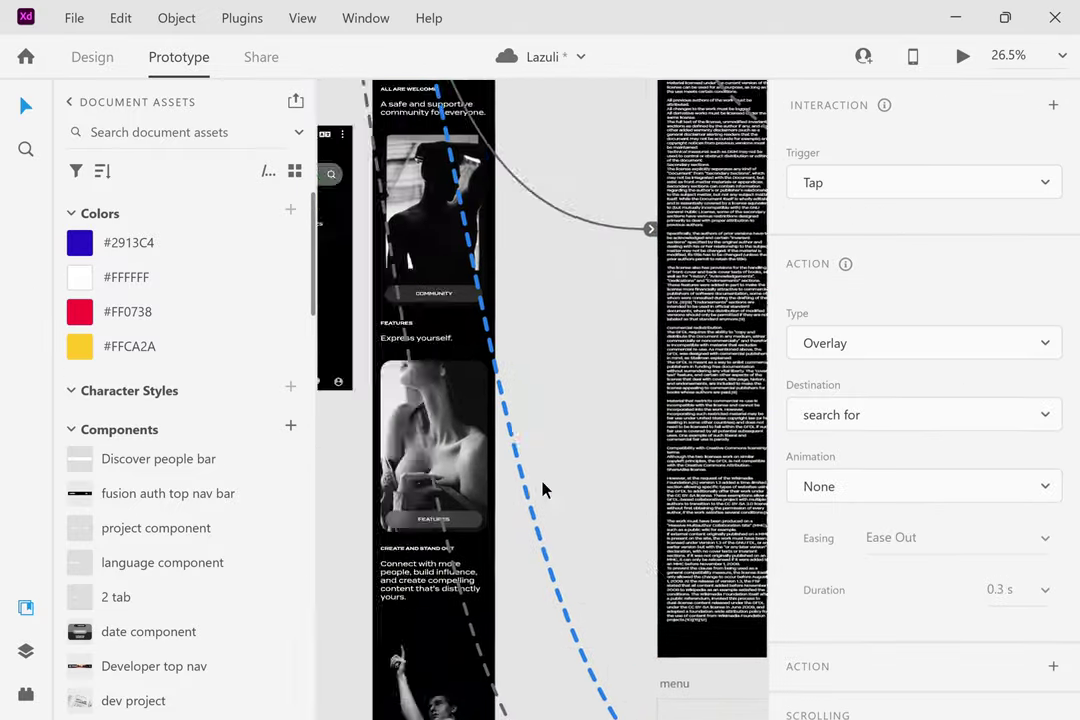
pyautogui.hotkey('ctrl', '0')
pyautogui.click(95, 60)
# Preview the Single Hub screen at full size and test the magnifier and the LAZULI logo.
pyautogui.hotkey('ctrl', 'Return')
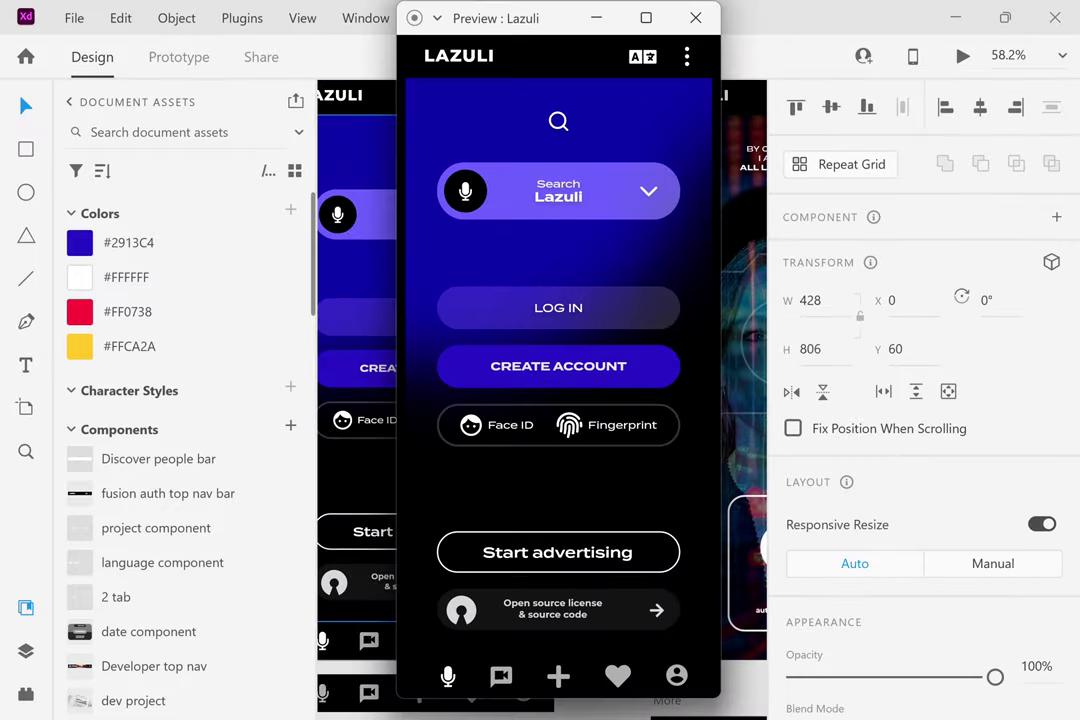
pyautogui.click(646, 18)
pyautogui.click(538, 122)
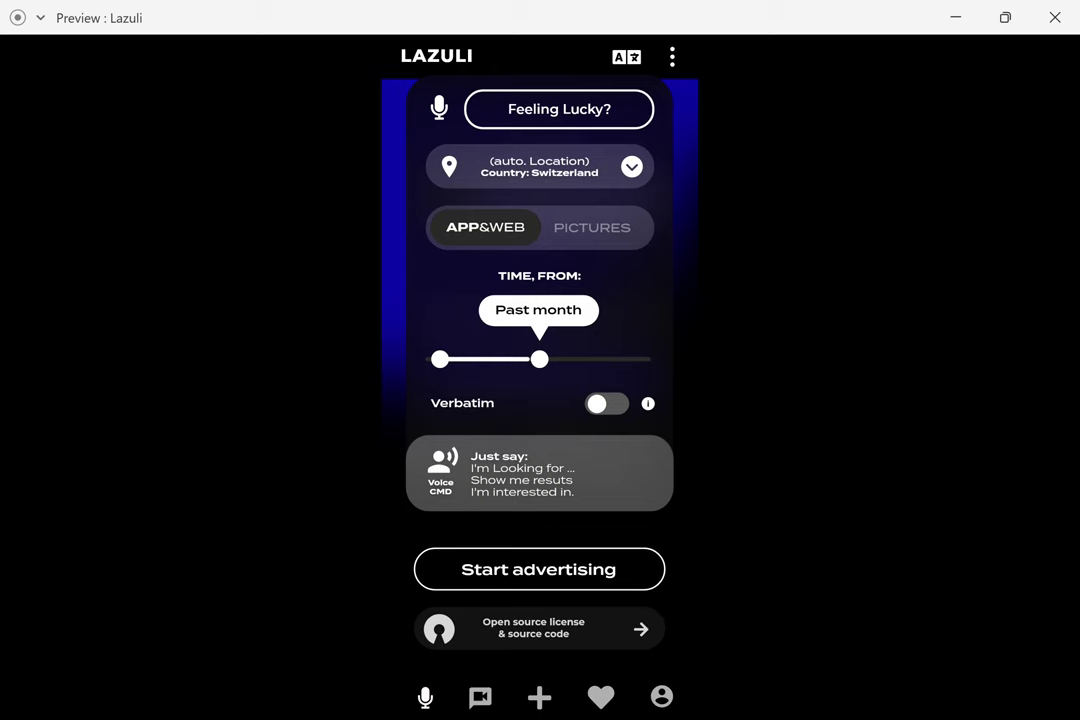
pyautogui.click(412, 60)
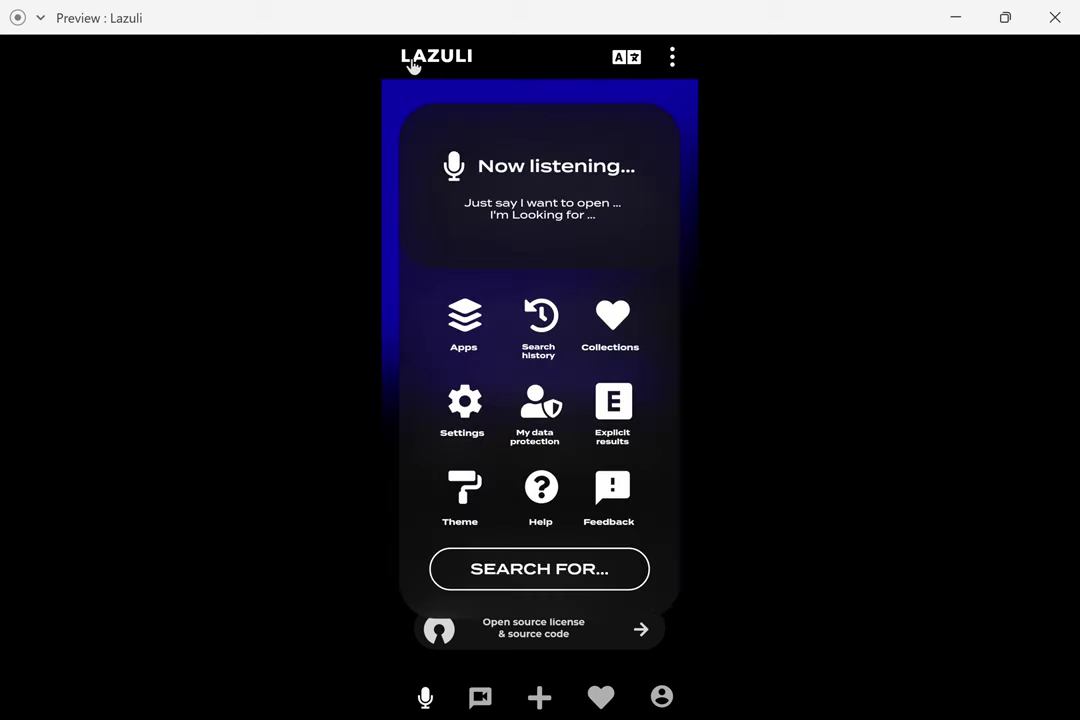
pyautogui.click(412, 62)
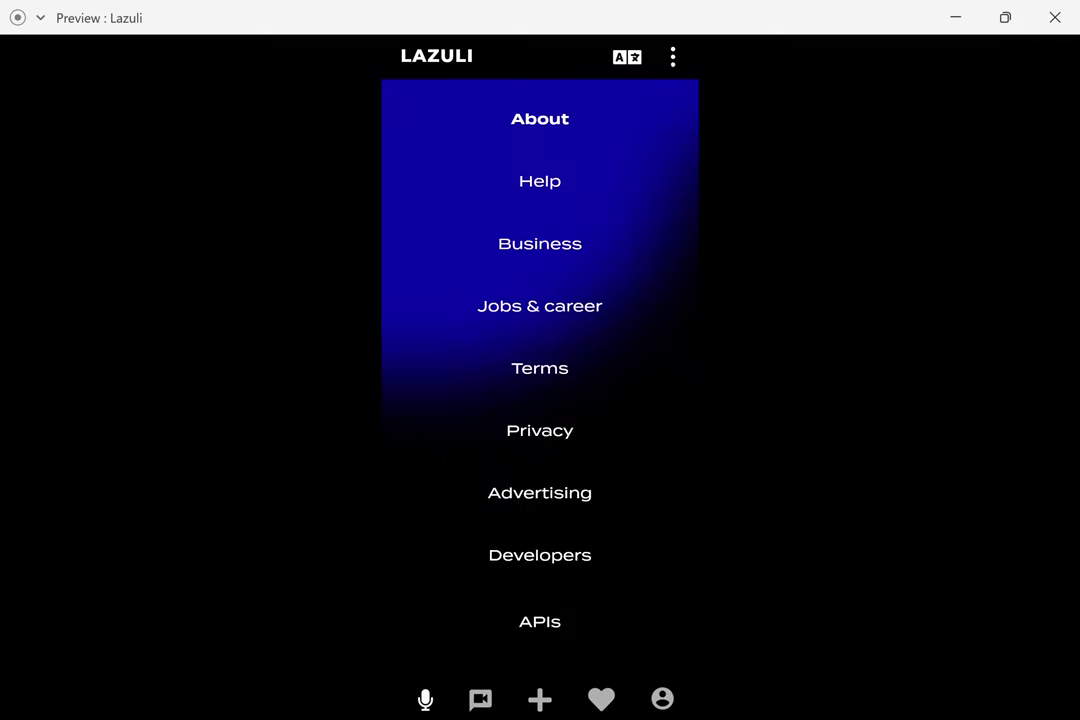
# Test the video, add and profile destinations of the bottom navigation bar, and look through the profile page.
pyautogui.click(480, 699)
pyautogui.click(540, 699)
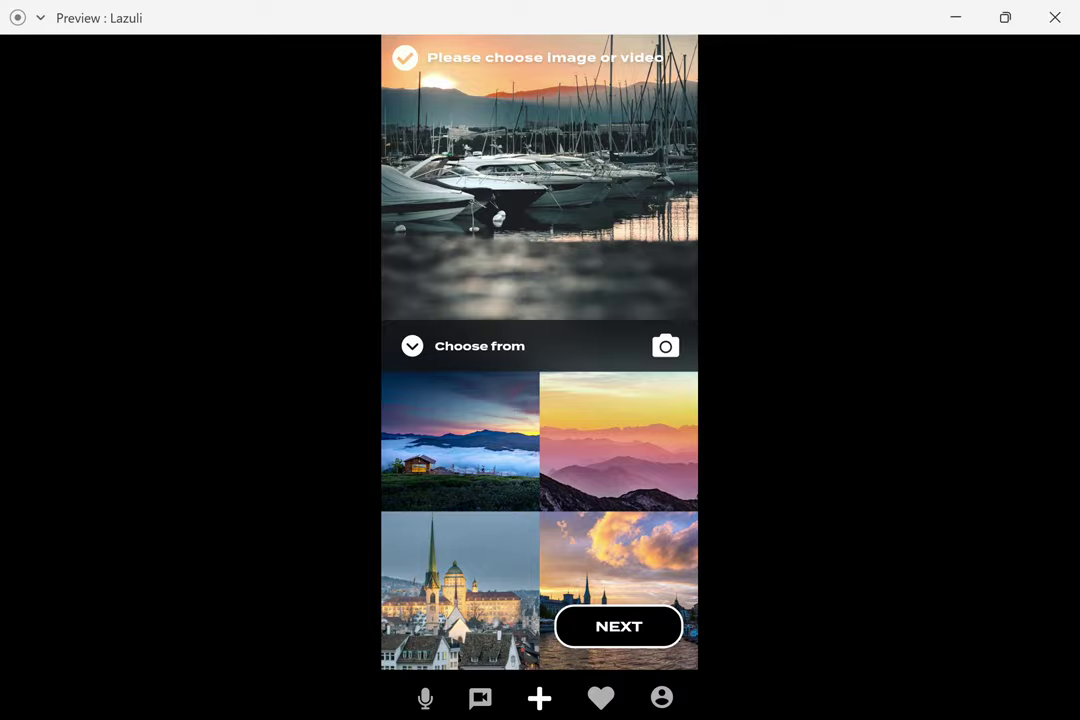
pyautogui.click(662, 697)
pyautogui.scroll(-5, 540, 360)
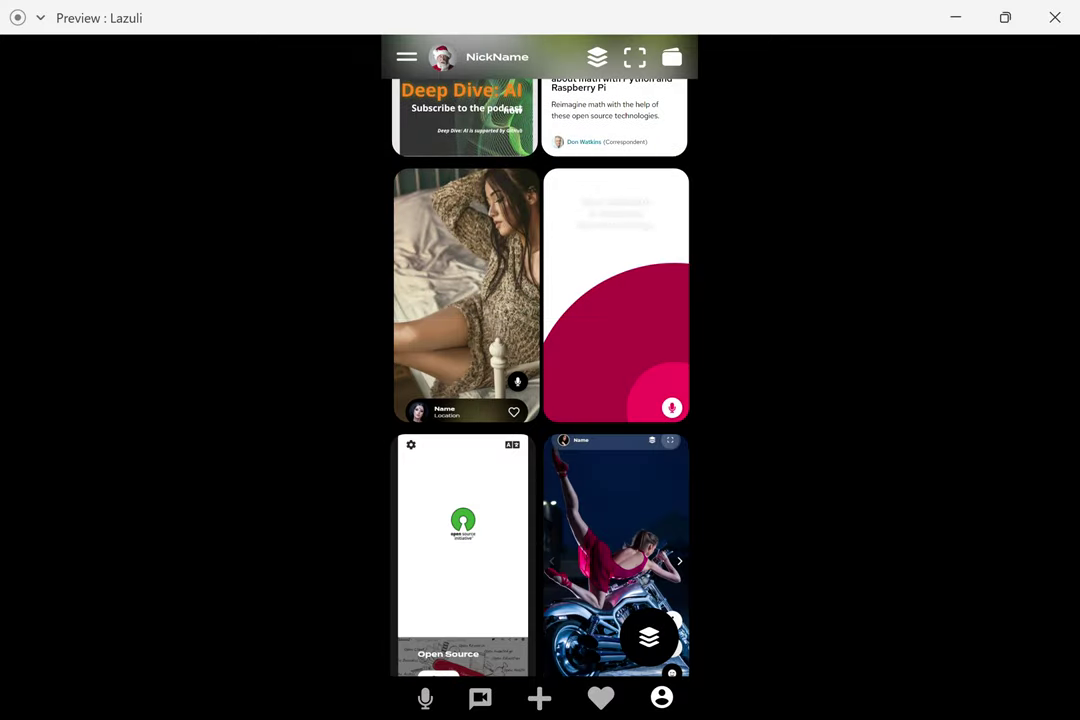
pyautogui.scroll(5, 540, 400)
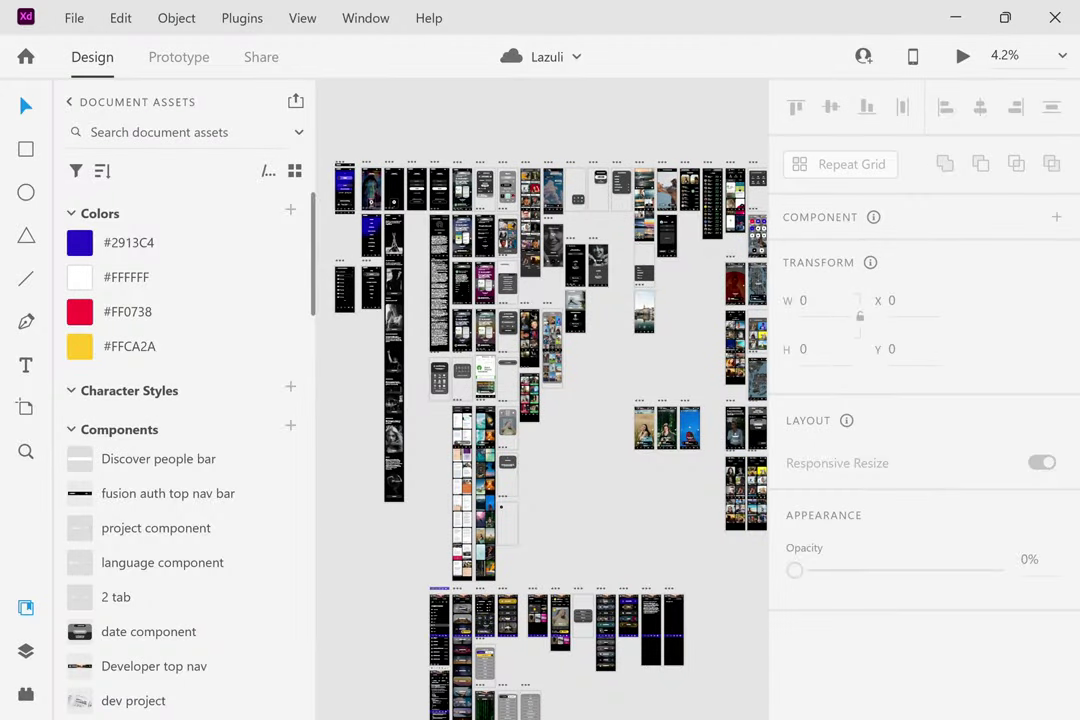
# Preview the Single Hub artboard again, open the search results through the bottom bar's microphone, and close the preview.
pyautogui.hscroll(-3, 464, 260)
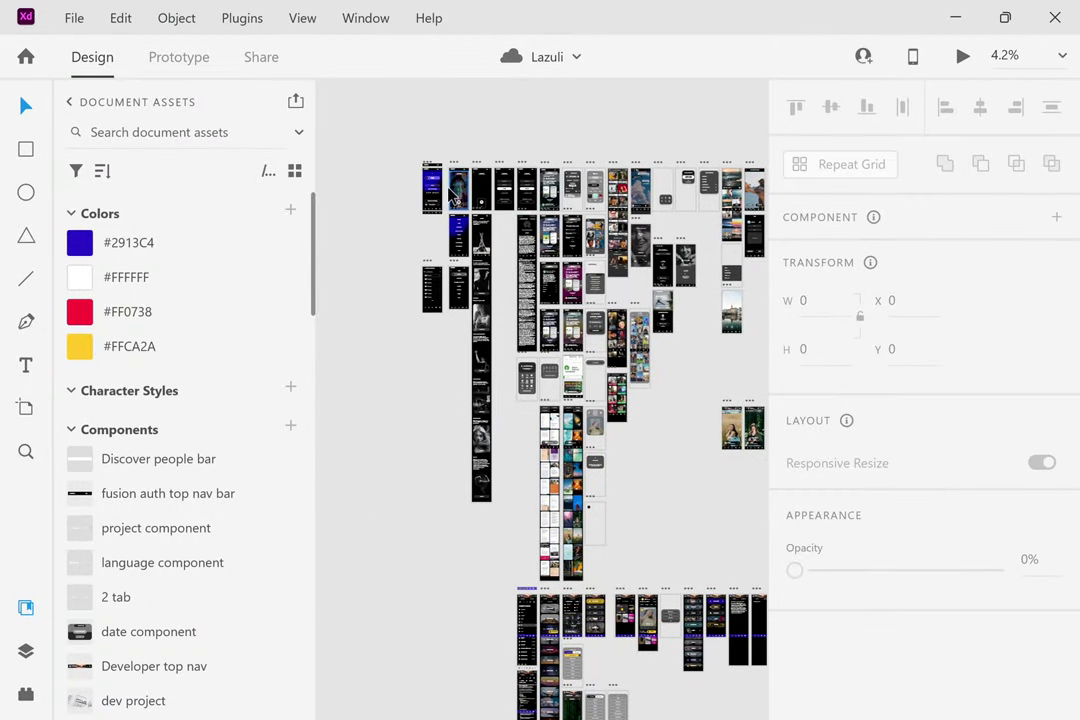
pyautogui.scroll(10, 448, 192)
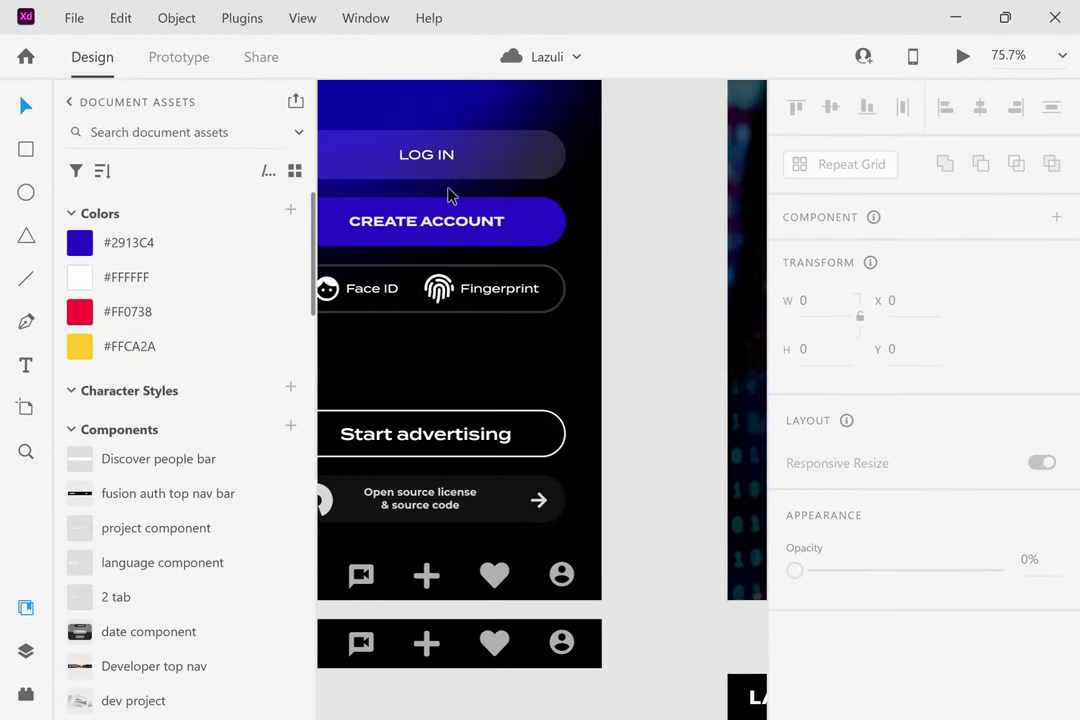
pyautogui.scroll(2, 448, 193)
pyautogui.hscroll(-1, 448, 193)
pyautogui.scroll(2, 450, 196)
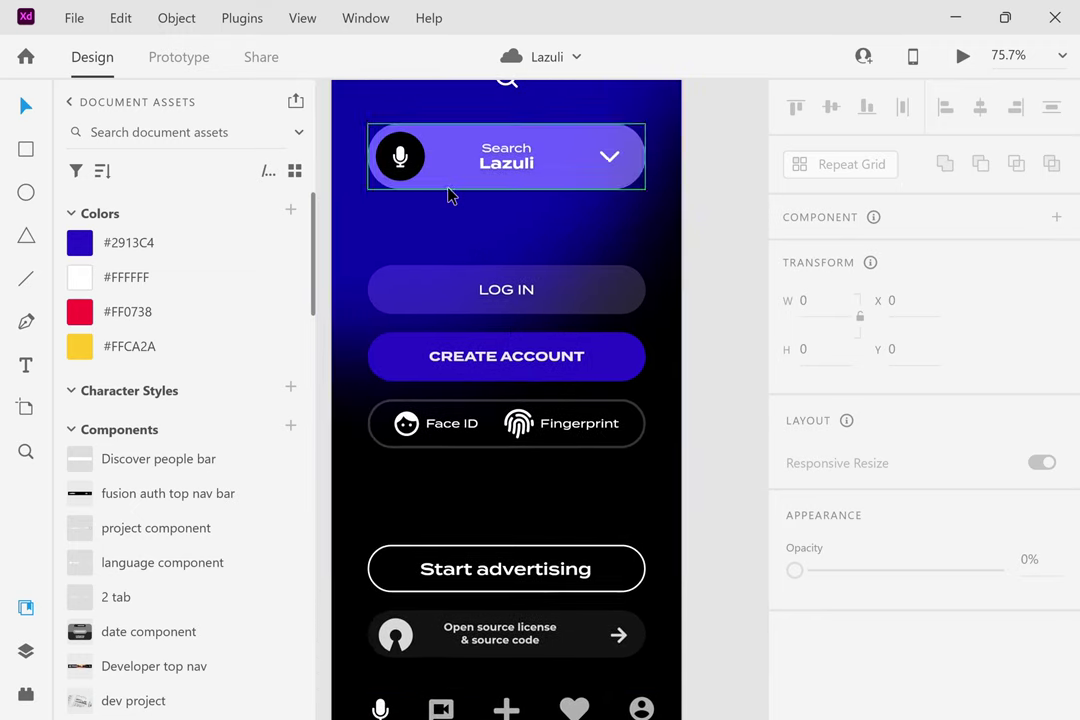
pyautogui.scroll(2, 450, 196)
pyautogui.click(590, 299)
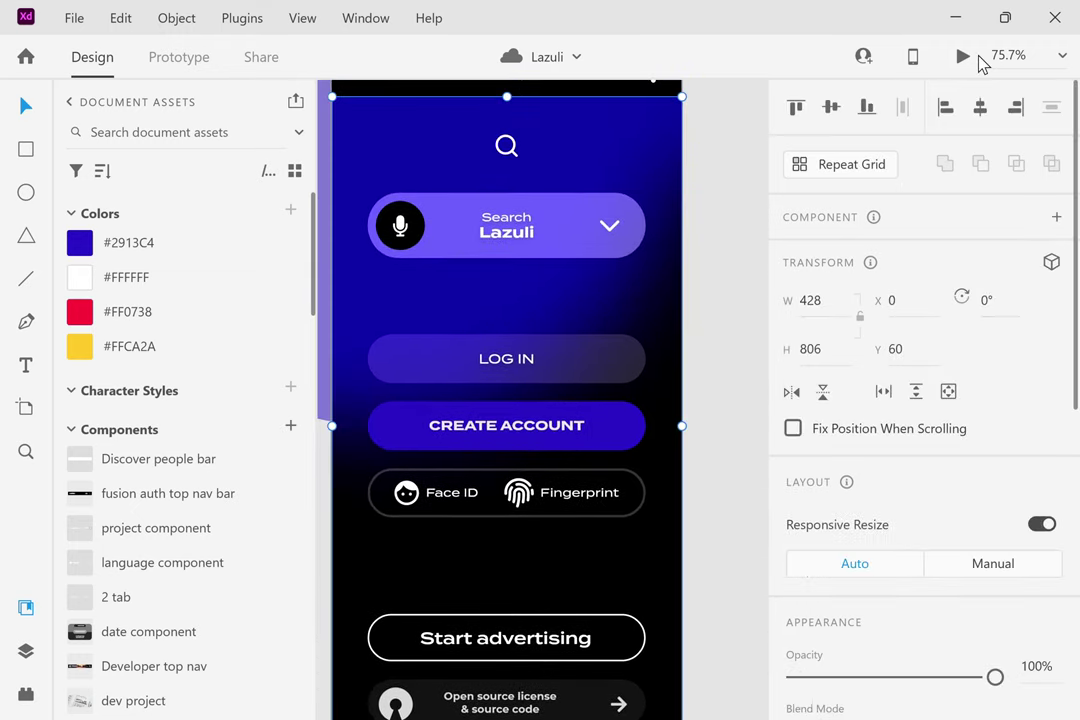
pyautogui.click(963, 57)
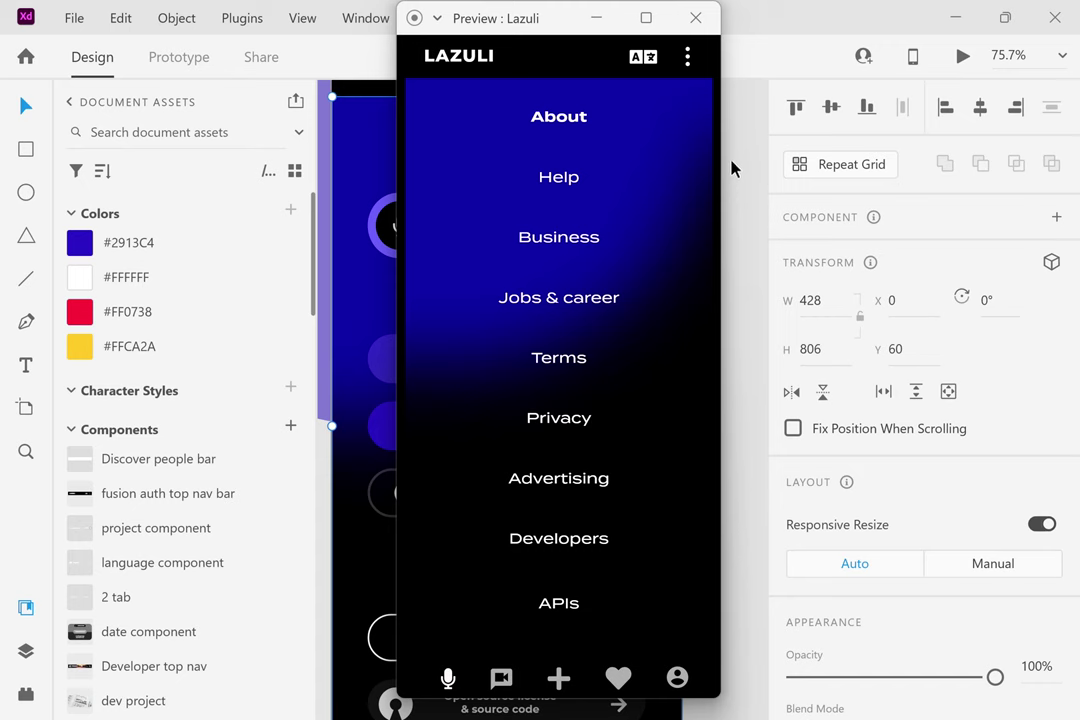
pyautogui.click(452, 679)
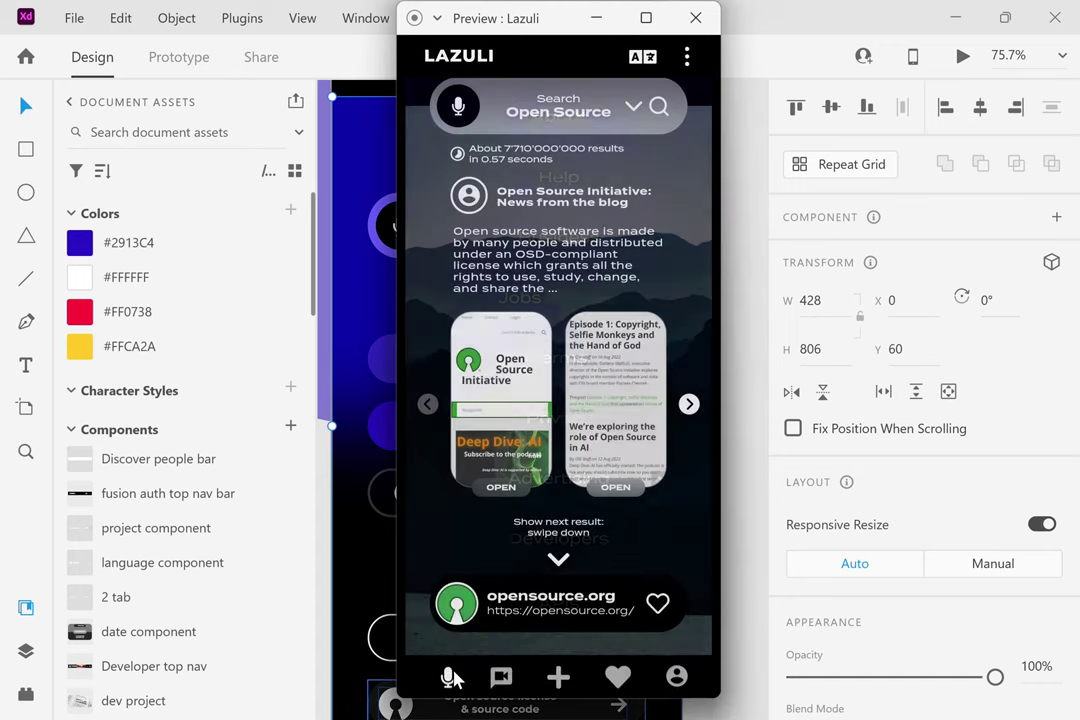
pyautogui.click(706, 22)
# Examine the website preview cards and the description text on the 02_Search artboard.
pyautogui.scroll(-5, 592, 384)
pyautogui.hscroll(10, 592, 384)
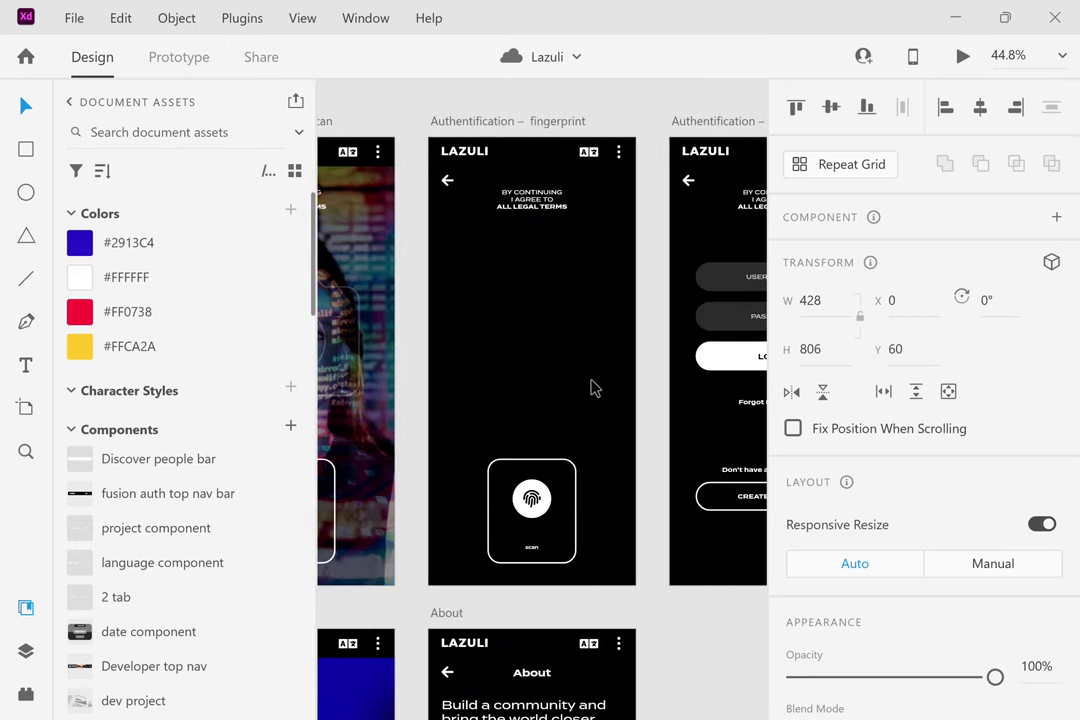
pyautogui.hscroll(6, 592, 387)
pyautogui.hscroll(5, 592, 388)
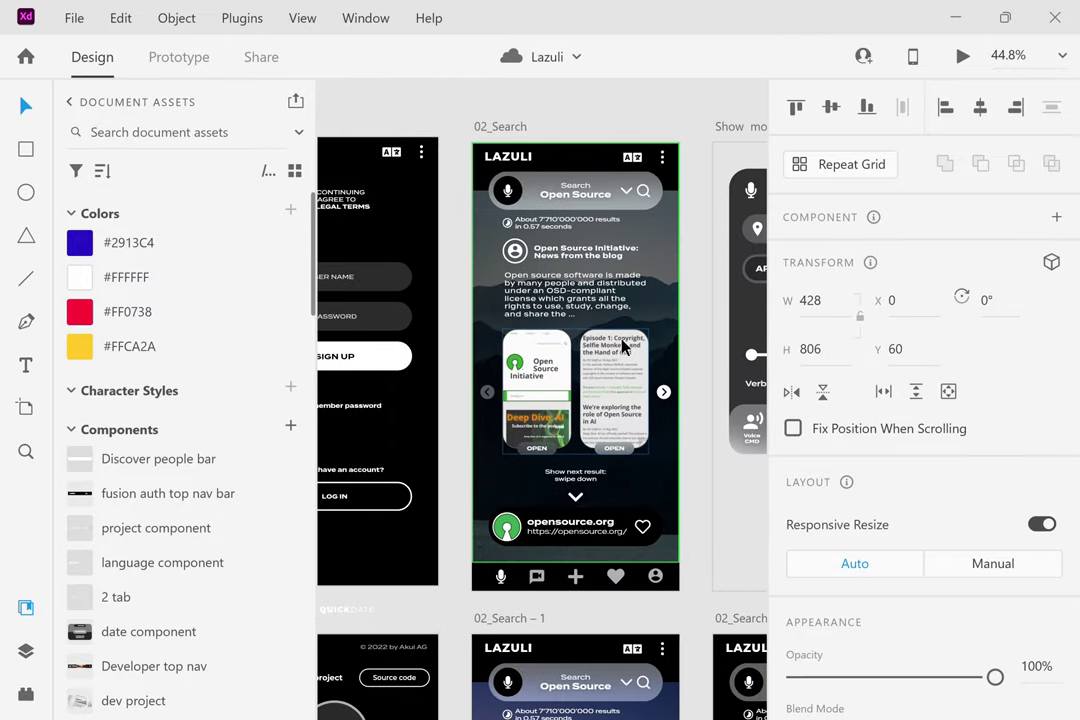
pyautogui.scroll(5, 559, 400)
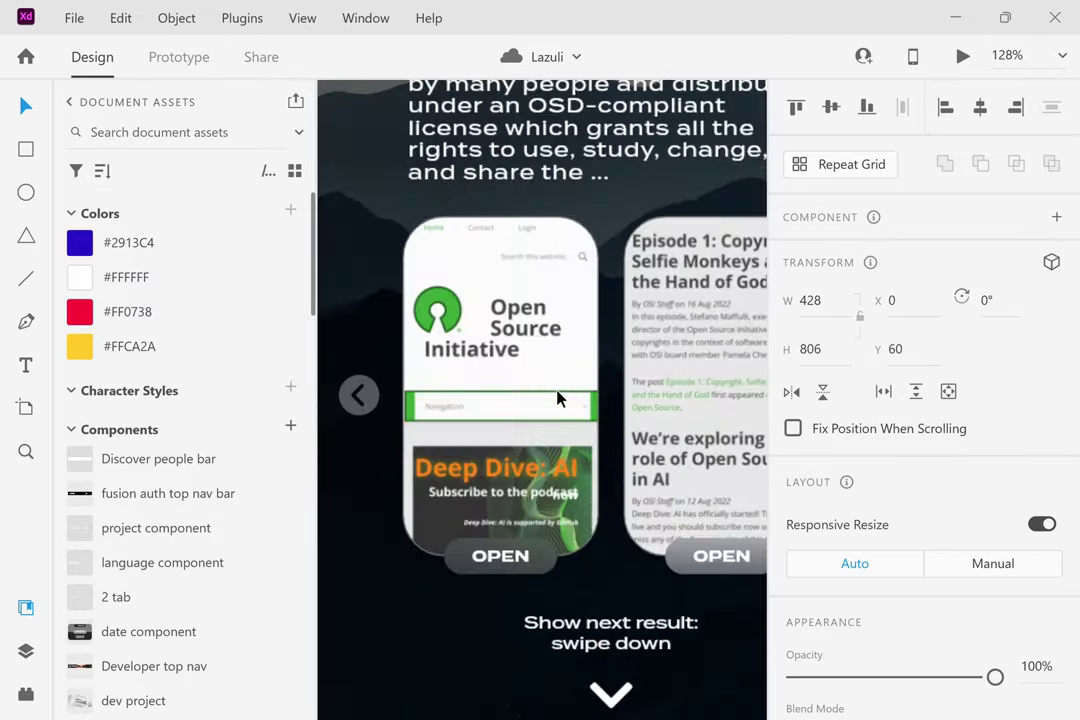
pyautogui.scroll(-3, 548, 458)
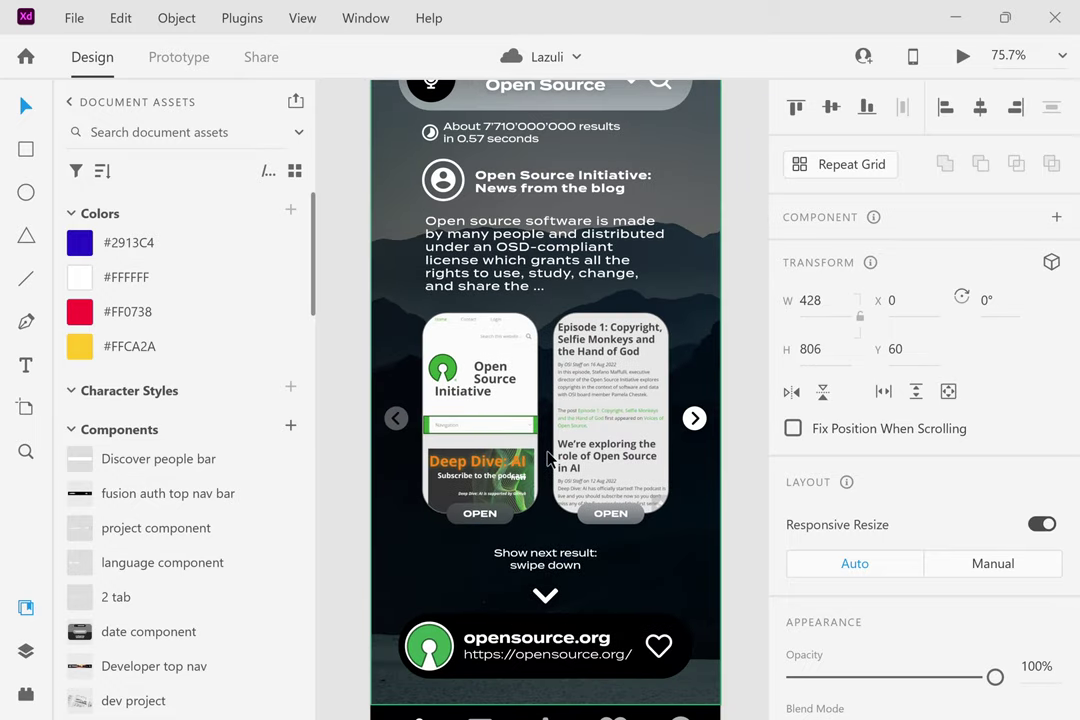
pyautogui.click(648, 440)
pyautogui.click(648, 440)
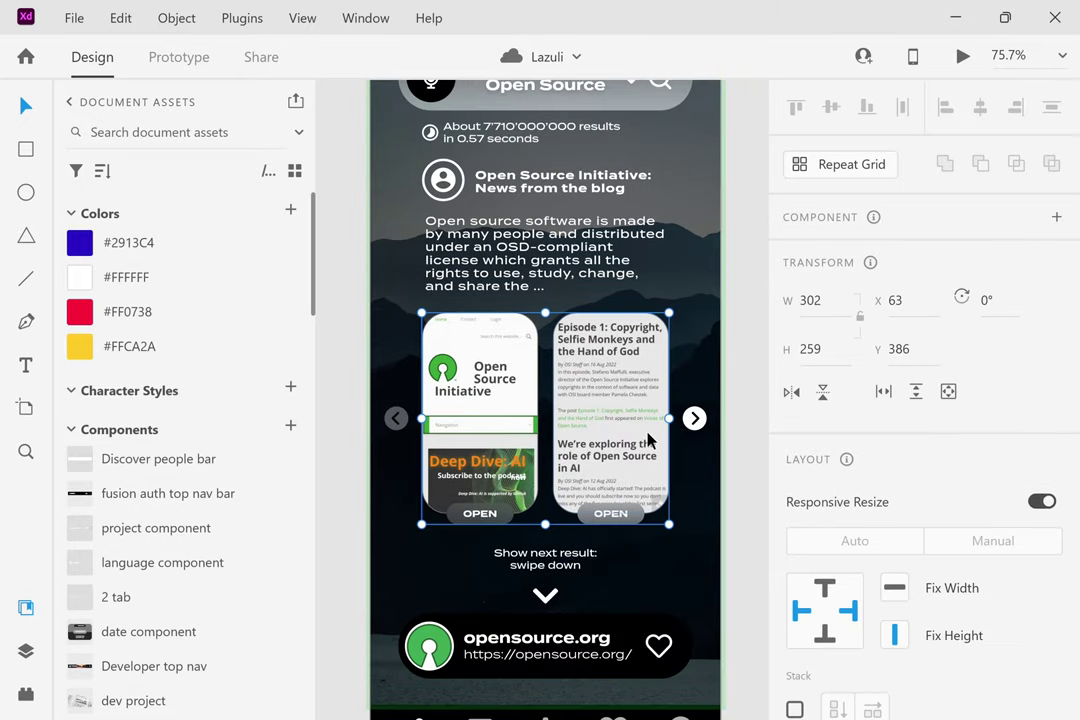
pyautogui.scroll(2, 711, 289)
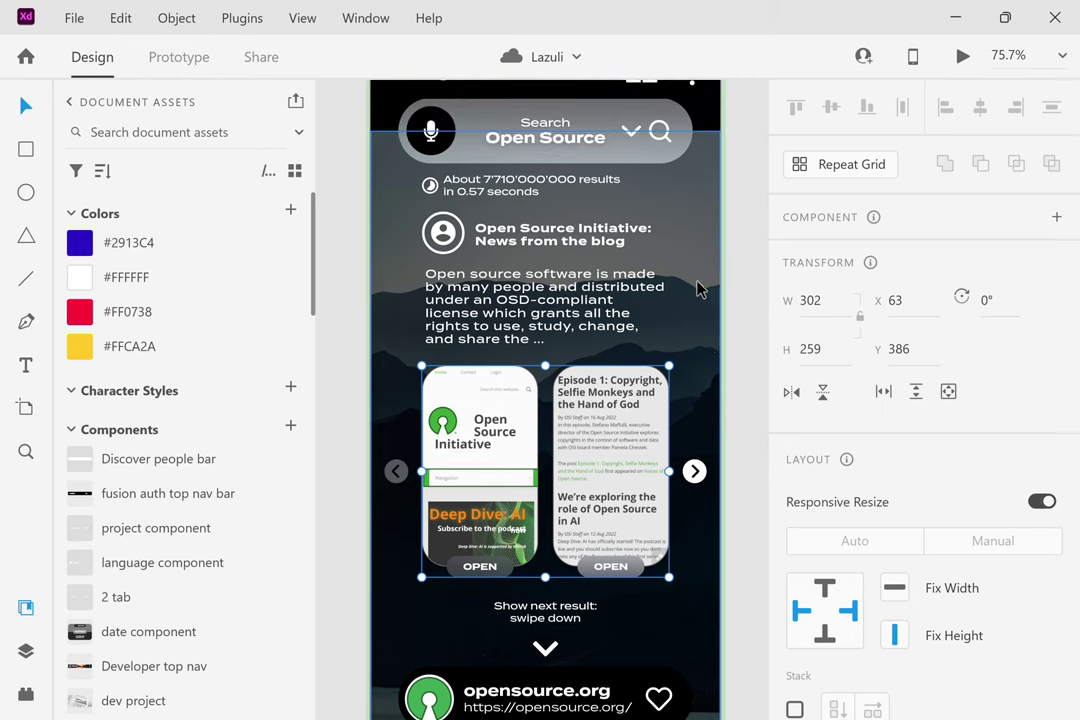
pyautogui.click(531, 298)
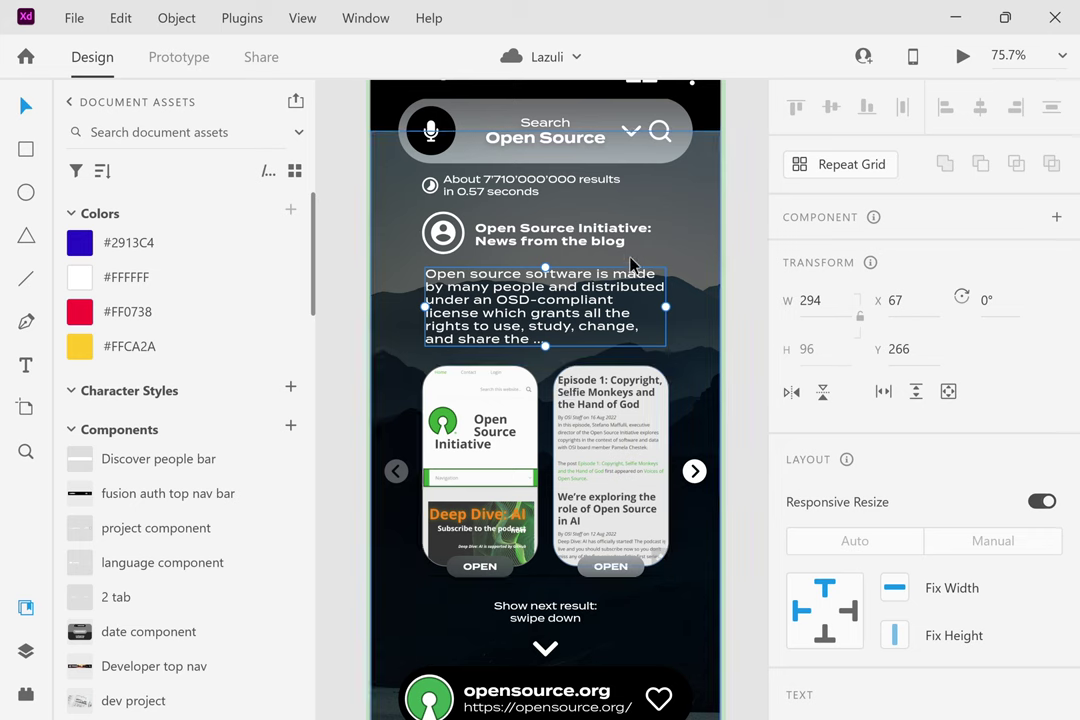
pyautogui.scroll(3, 632, 245)
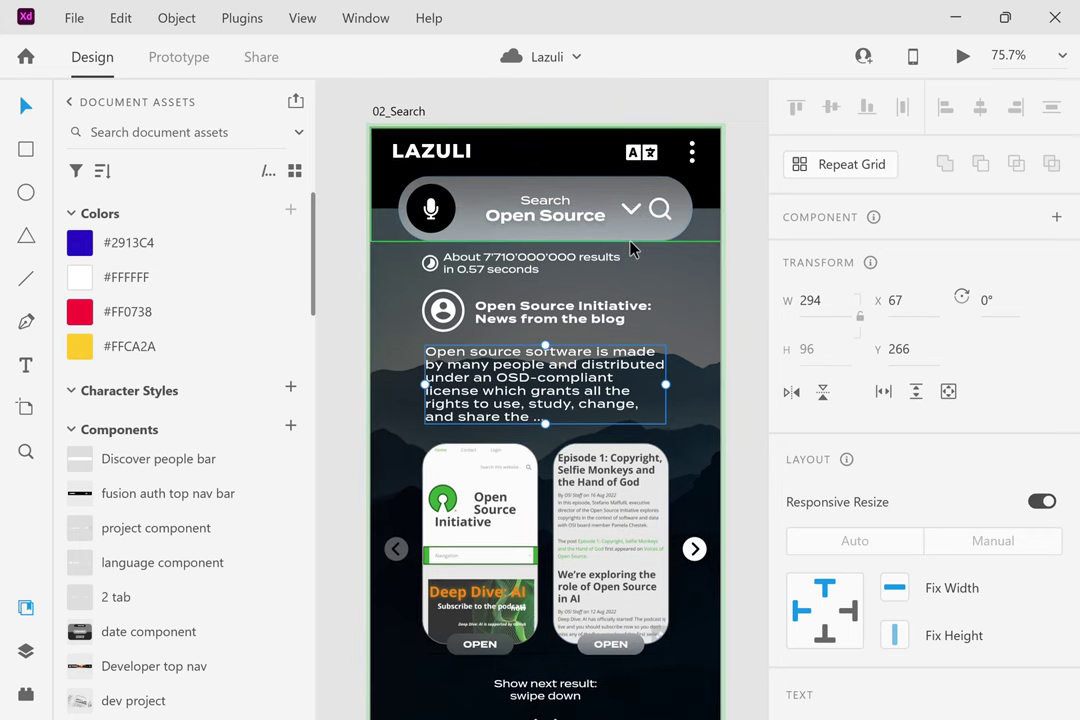
# Group the small clock icon with the results count text on the 02_Search artboard.
pyautogui.click(429, 262)
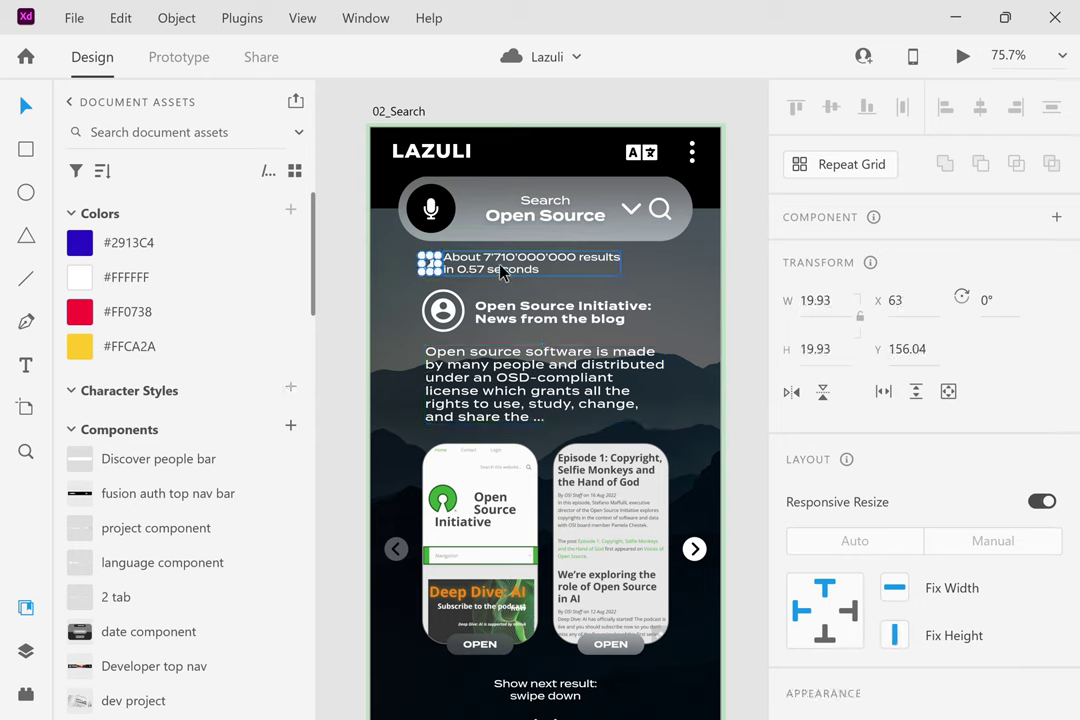
pyautogui.keyDown('shift'); pyautogui.click(503, 272); pyautogui.keyUp('shift')
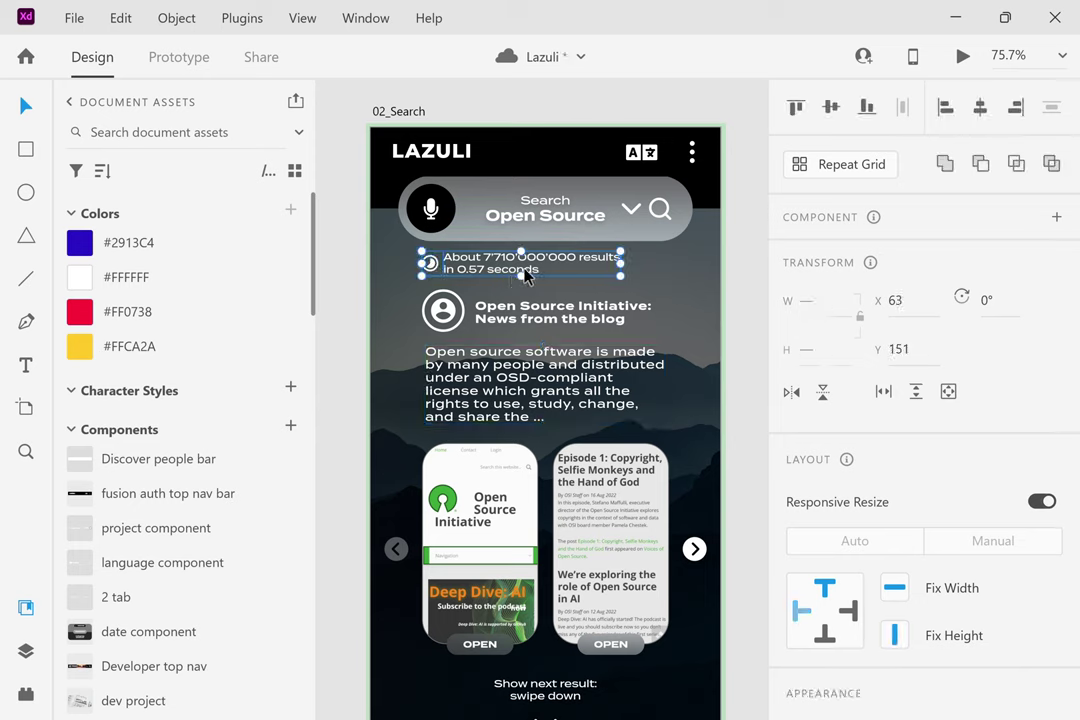
pyautogui.hotkey('ctrl', 'g')
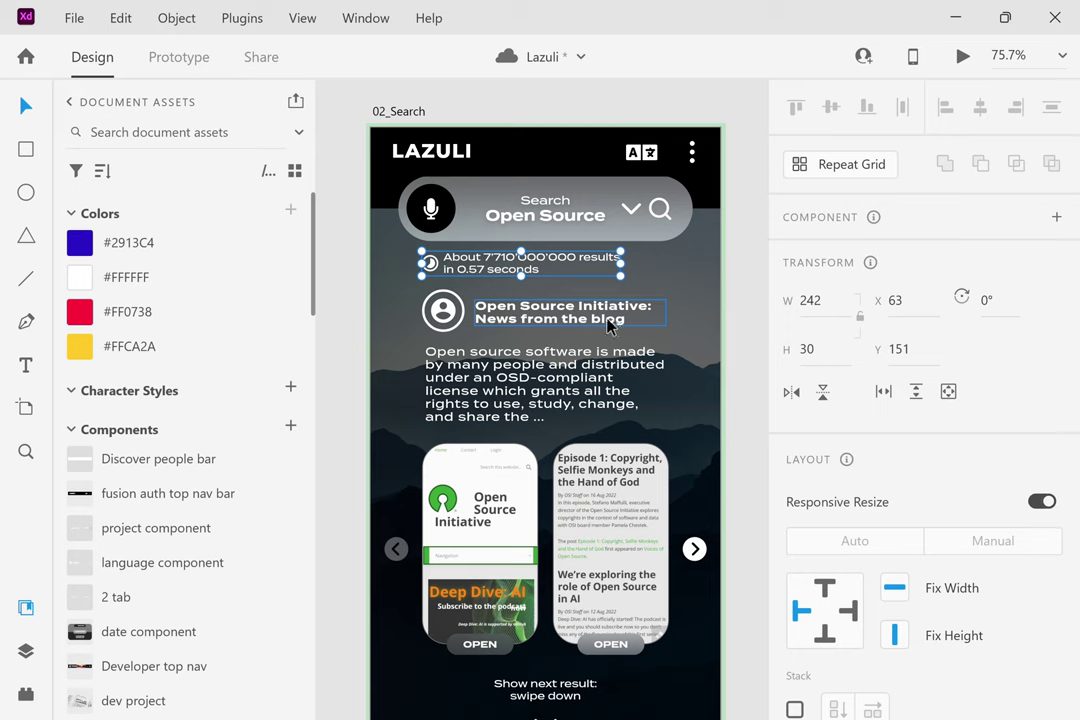
# Group the profile icon with the "Open Source Initiative: News from the blog" heading on the 02_Search artboard.
pyautogui.click(449, 318)
pyautogui.keyDown('shift'); pyautogui.click(533, 320); pyautogui.keyUp('shift')
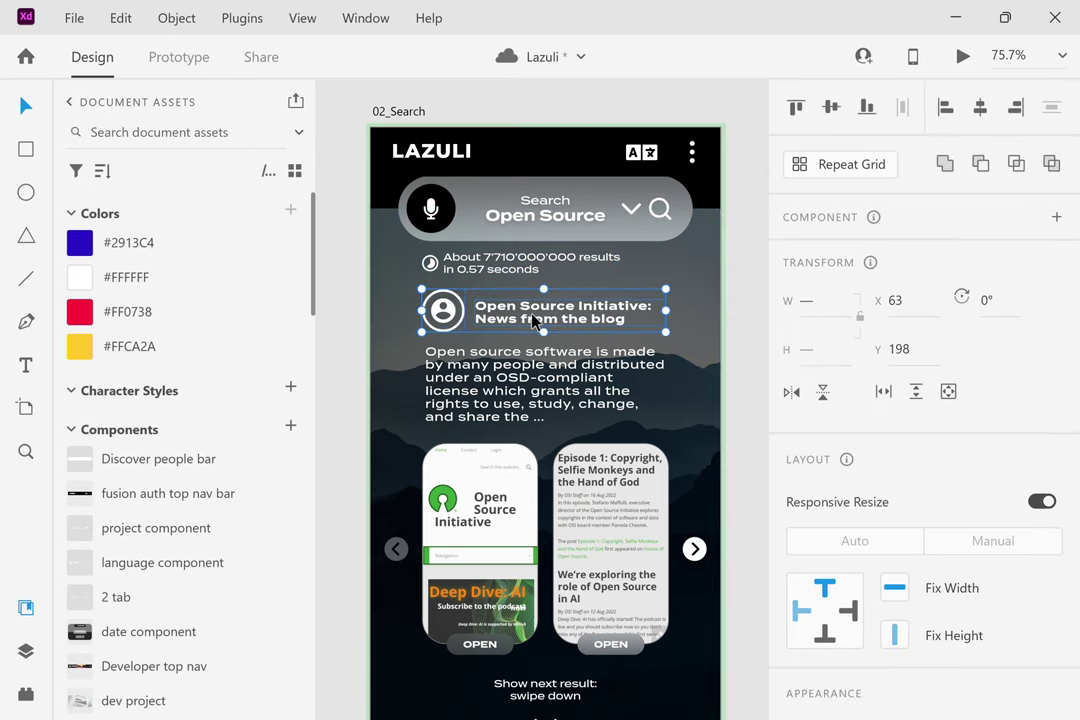
pyautogui.hotkey('ctrl', 'g')
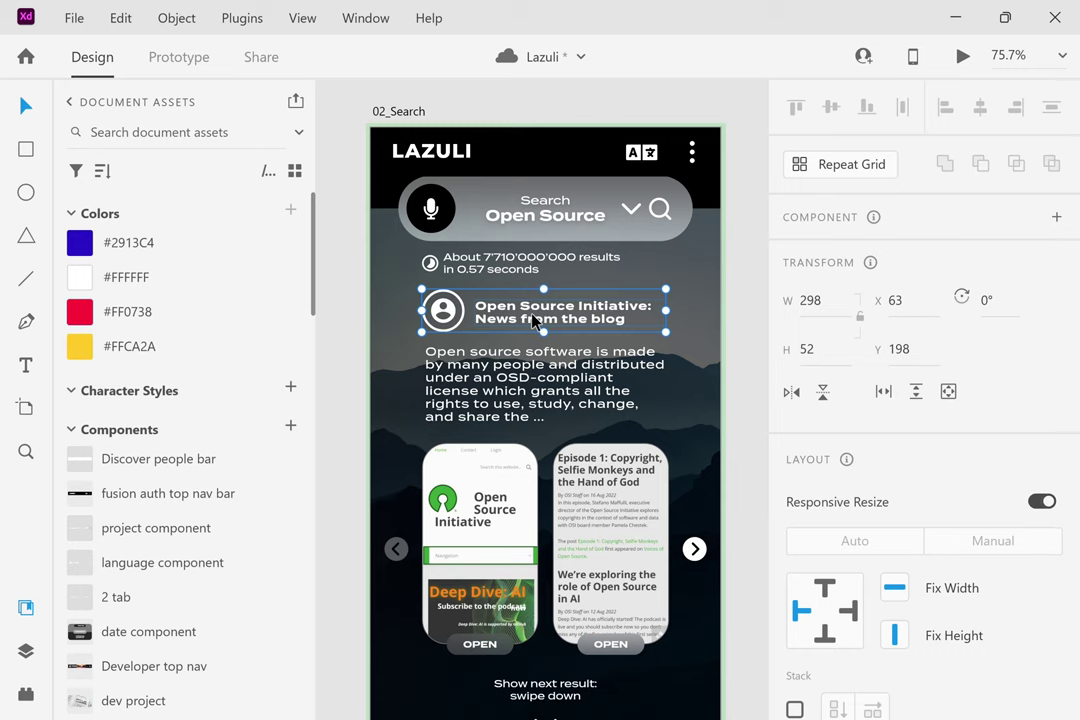
# Review the layout of the remaining search result artboards, including 02_Search – 1 and 02_Search – 3.
pyautogui.scroll(-5, 645, 300)
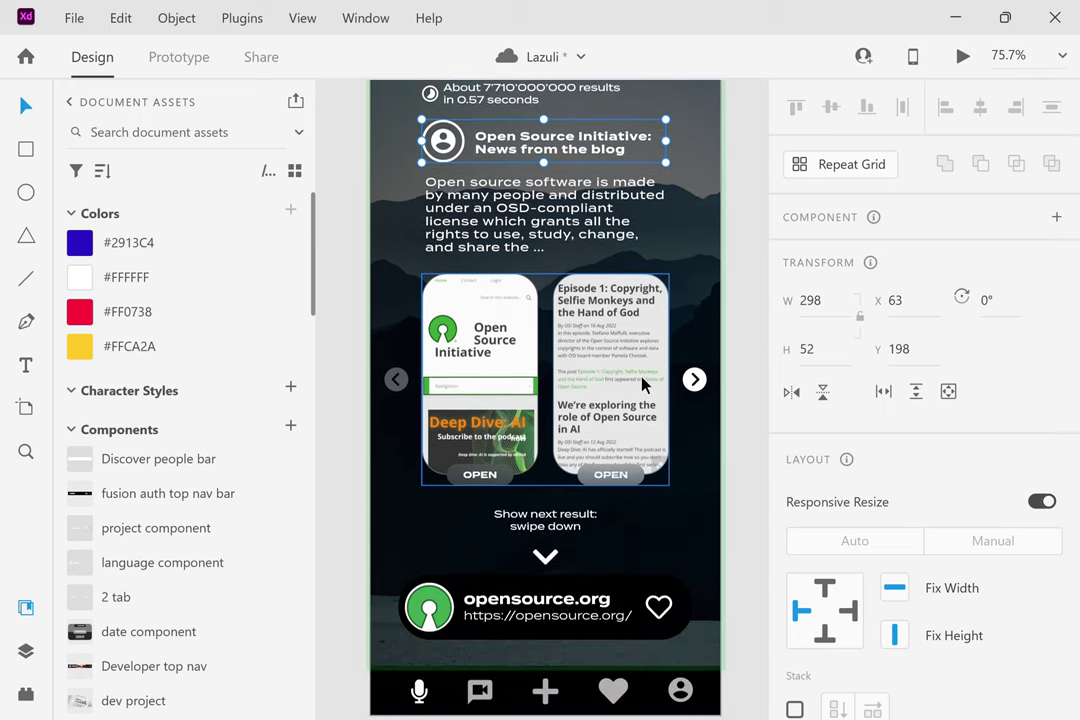
pyautogui.scroll(-5, 643, 381)
pyautogui.scroll(-15, 612, 537)
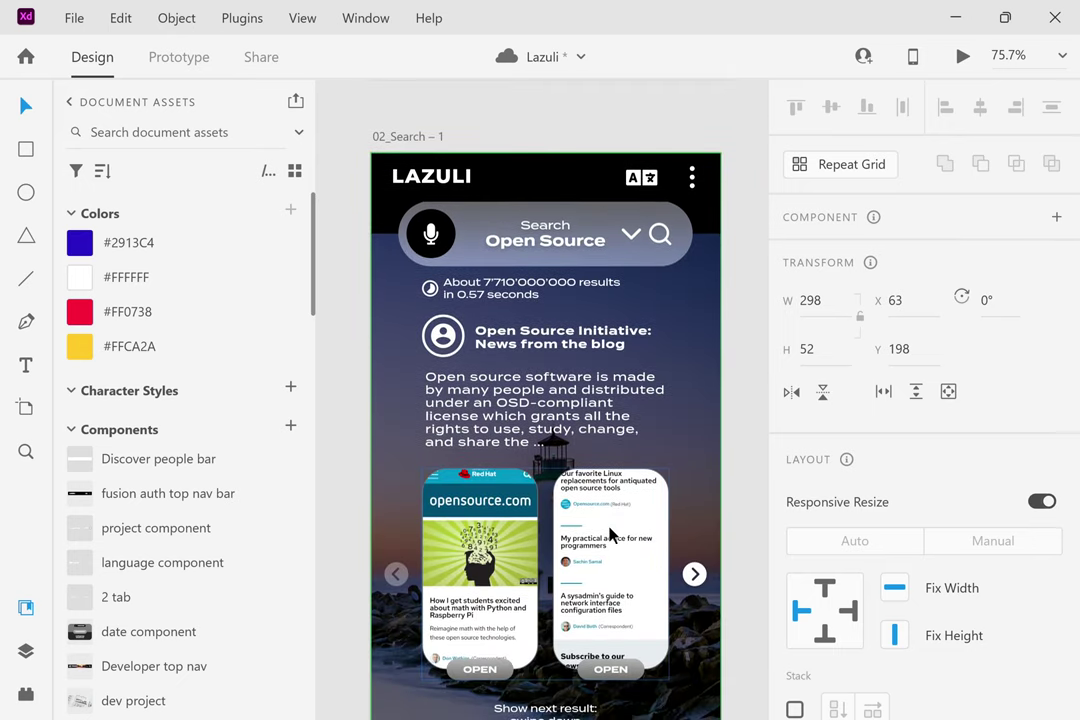
pyautogui.scroll(-2, 612, 535)
pyautogui.scroll(-3, 612, 535)
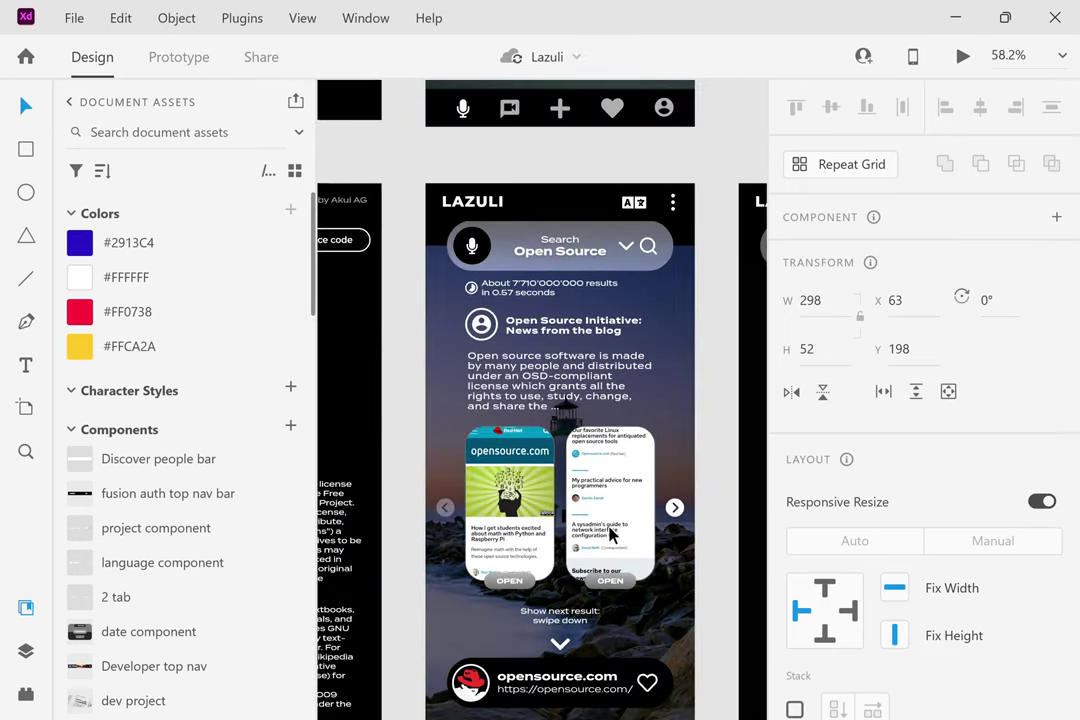
pyautogui.click(565, 312)
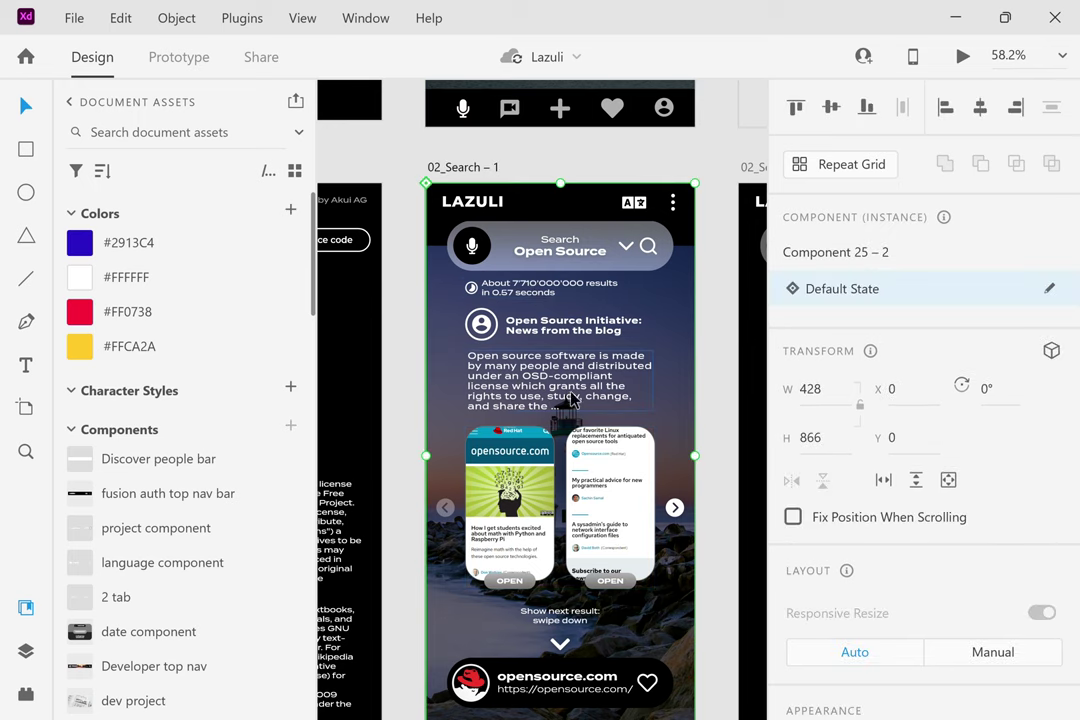
pyautogui.scroll(-5, 570, 397)
pyautogui.scroll(-10, 568, 404)
pyautogui.keyDown('ctrl'); pyautogui.scroll(-1, 568, 404); pyautogui.keyUp('ctrl')
pyautogui.keyDown('ctrl'); pyautogui.scroll(-3, 568, 404); pyautogui.keyUp('ctrl')
pyautogui.scroll(-1, 570, 405)
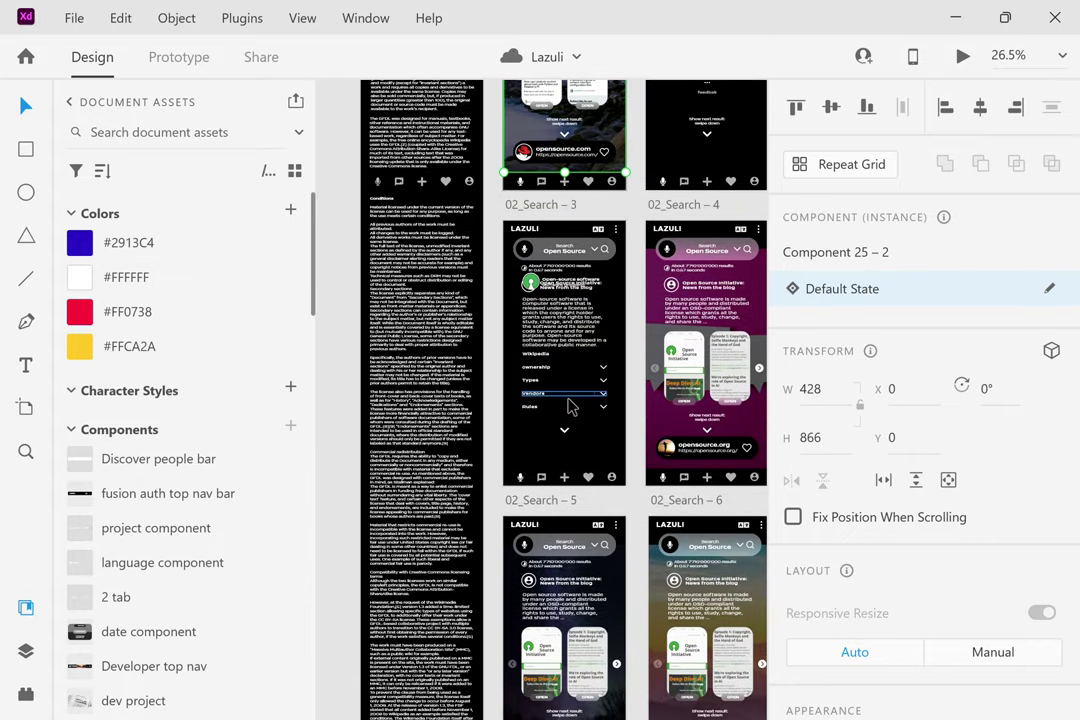
pyautogui.keyDown('ctrl'); pyautogui.scroll(4, 565, 290); pyautogui.keyUp('ctrl')
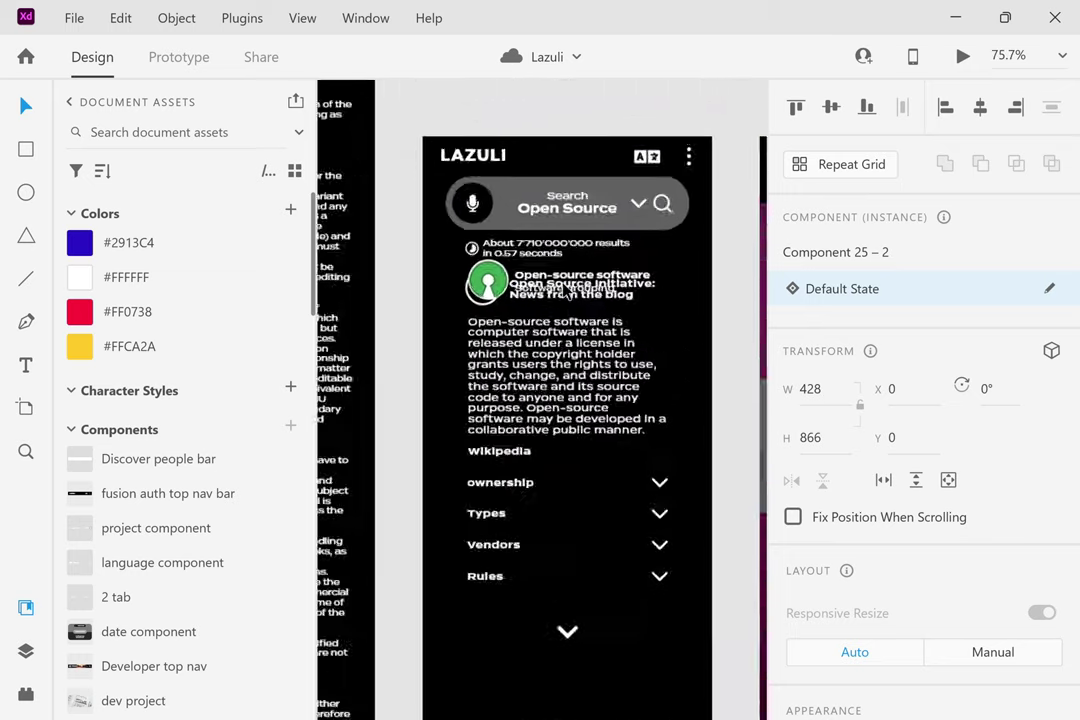
# Compare the overlapping content on the 02_Search – 3 artboard with the layout of the 02_Search – 5 artboard.
pyautogui.scroll(-10, 588, 386)
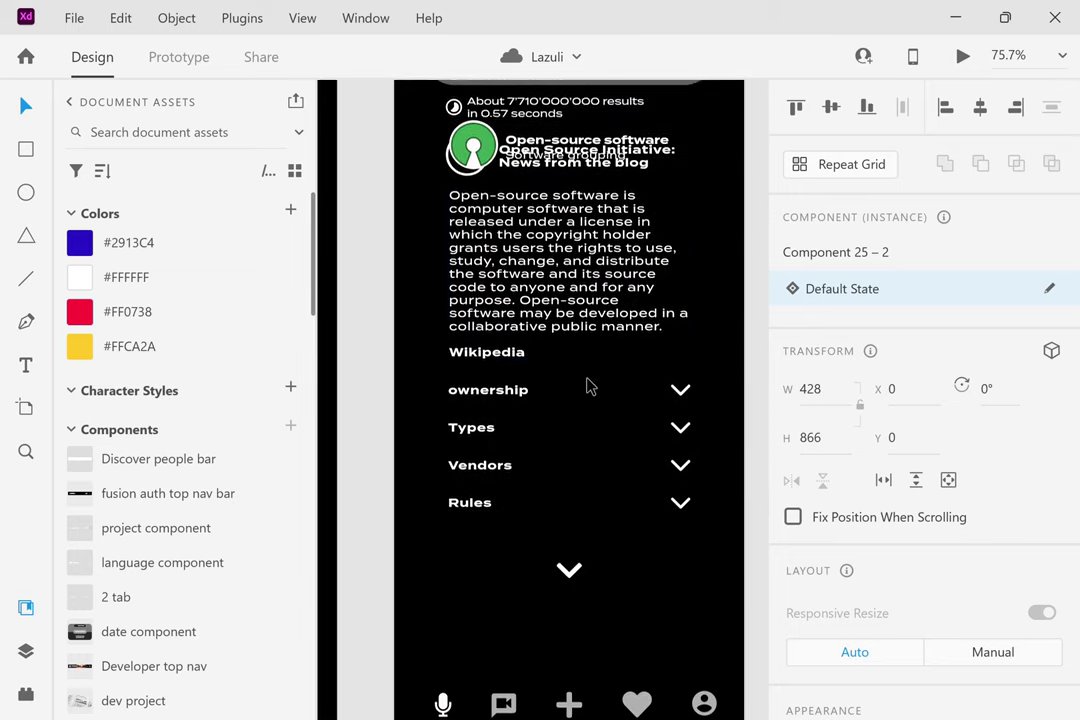
pyautogui.scroll(-10, 588, 386)
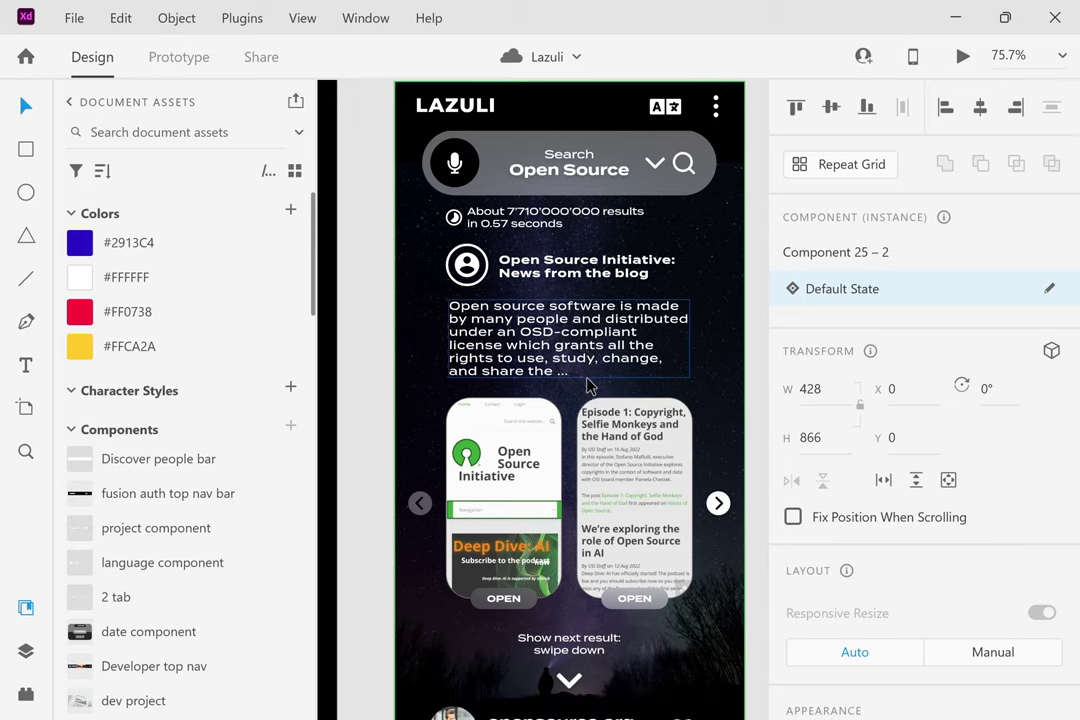
pyautogui.scroll(-3, 588, 386)
pyautogui.keyDown('ctrl'); pyautogui.scroll(-5, 590, 385); pyautogui.keyUp('ctrl')
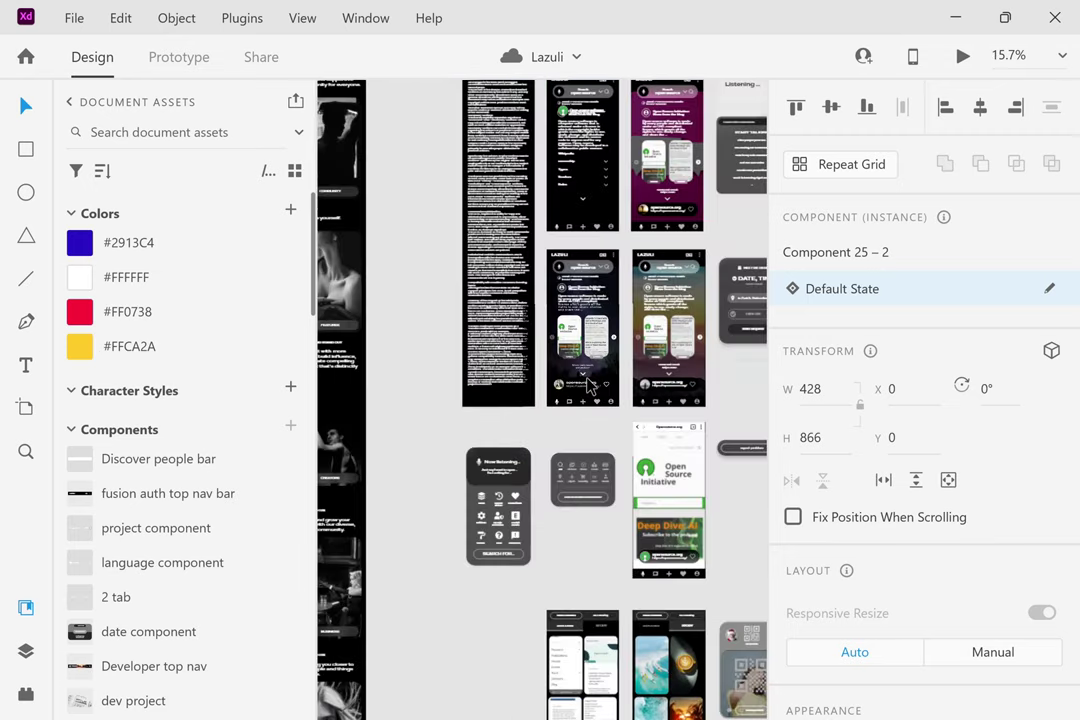
pyautogui.scroll(1, 596, 383)
pyautogui.keyDown('ctrl'); pyautogui.scroll(6, 590, 395); pyautogui.keyUp('ctrl')
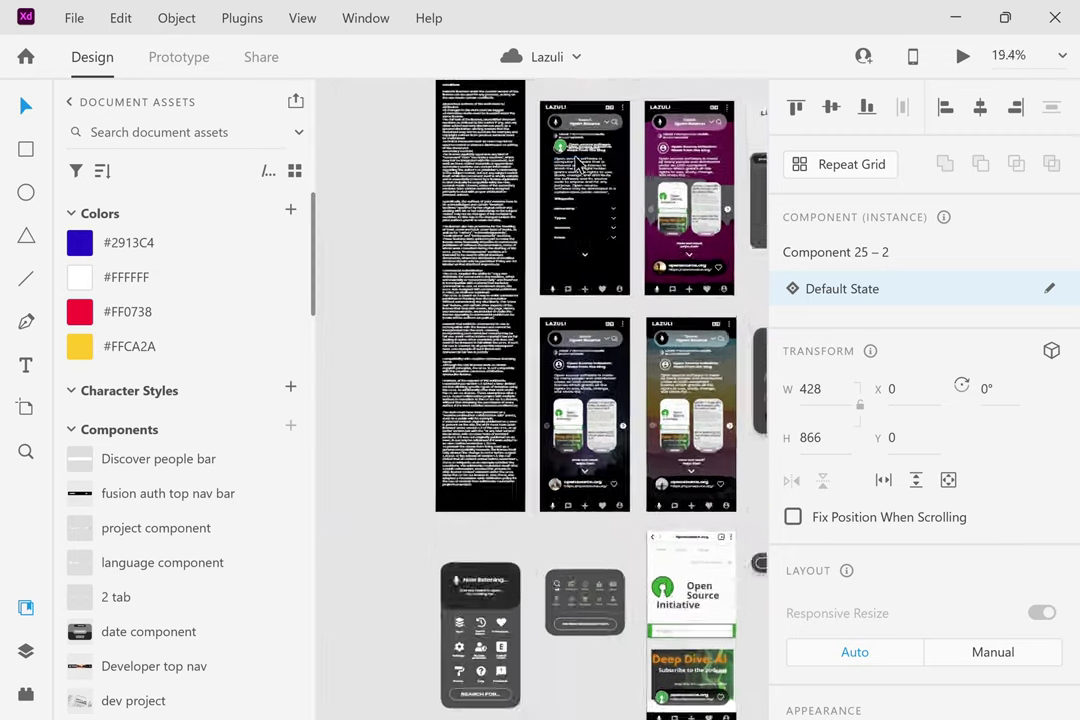
# Move the green open-source logo with its "Open-source software" and "Software grouping" texts below the down arrow on the 02_Search – 3 artboard.
pyautogui.rightClick(574, 200)
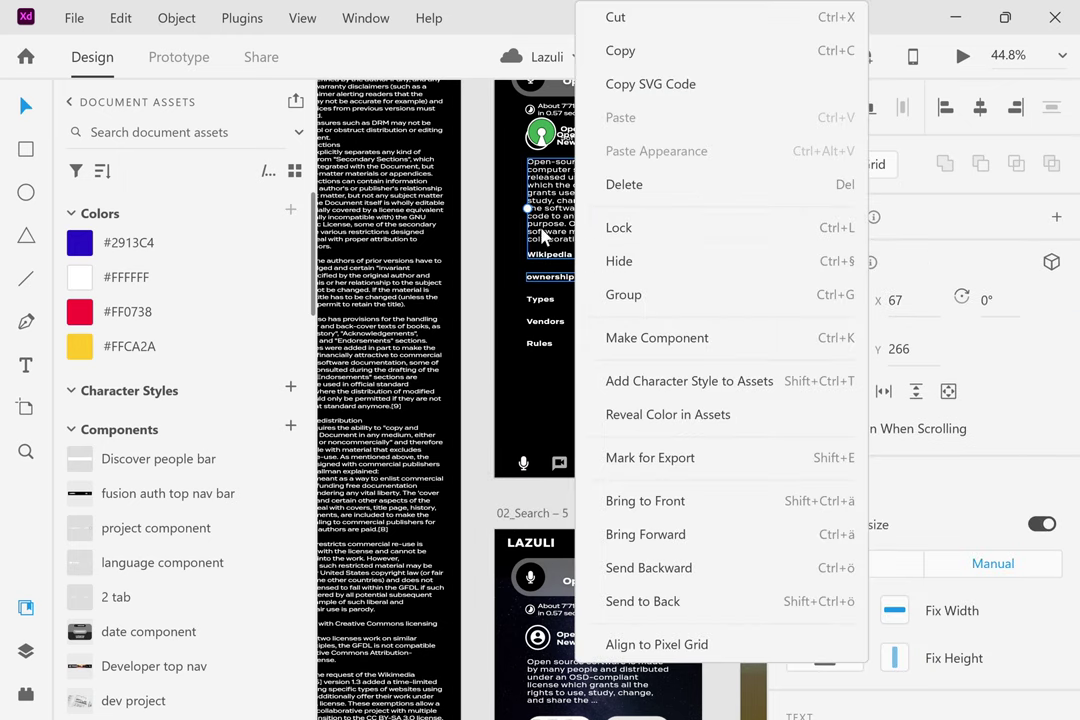
pyautogui.press('Escape')
pyautogui.click(541, 134)
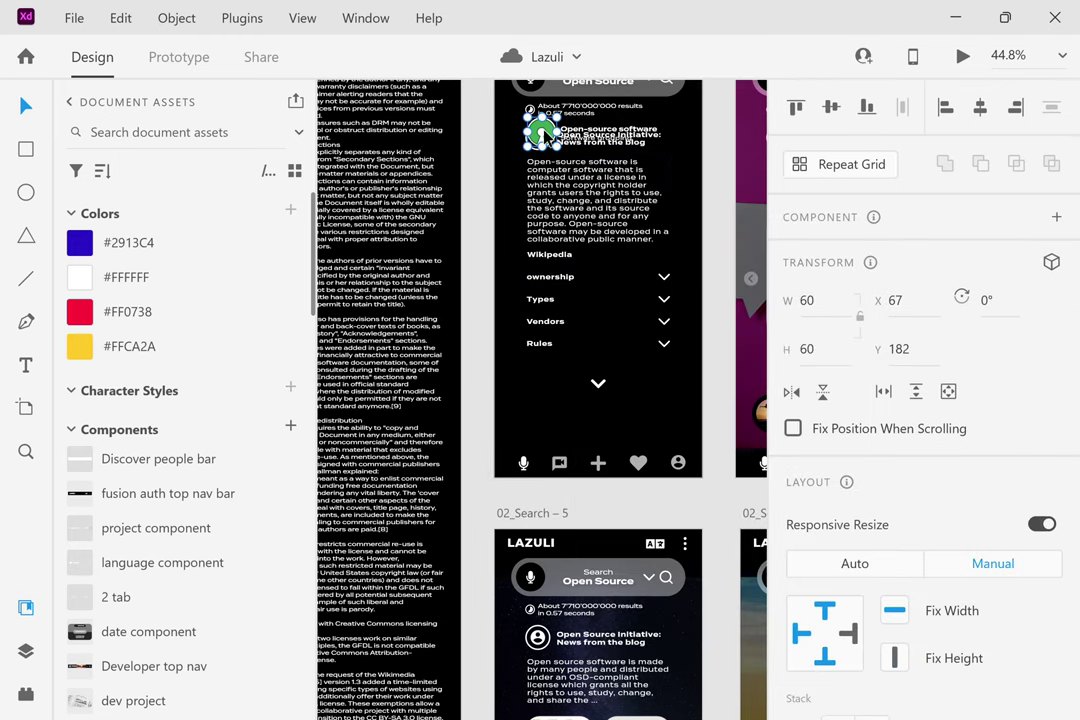
pyautogui.moveTo(586, 142); pyautogui.dragTo(600, 312)
pyautogui.hotkey('ctrl', 'z')
pyautogui.scroll(5, 577, 145)
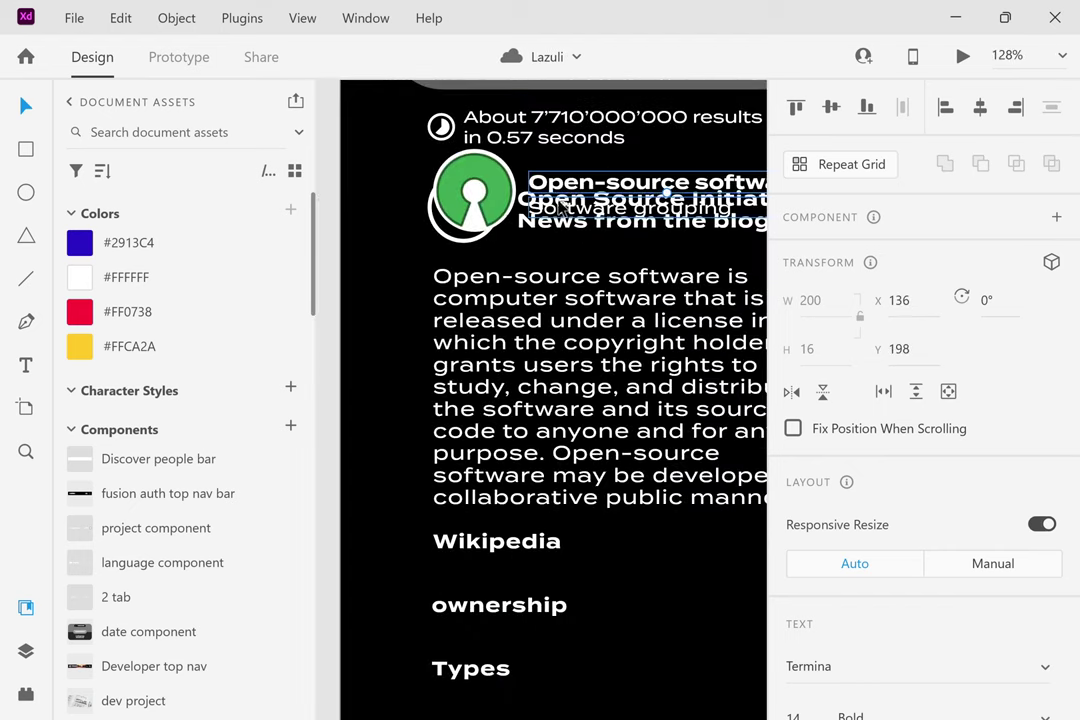
pyautogui.keyDown('shift'); pyautogui.click(497, 202); pyautogui.keyUp('shift')
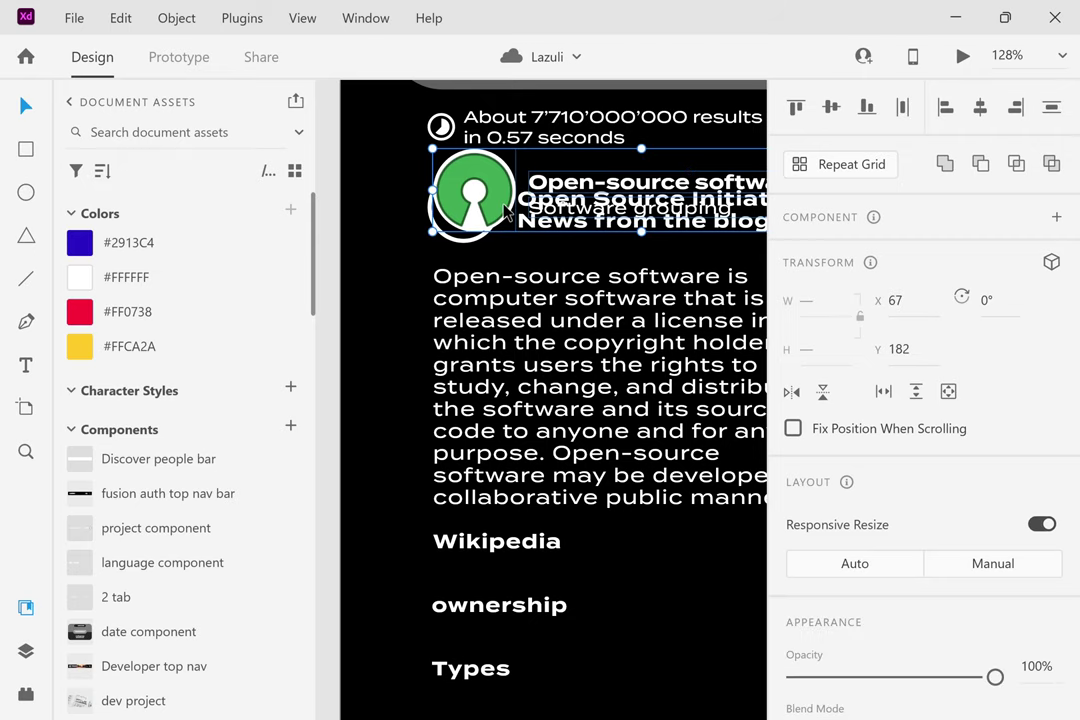
pyautogui.scroll(-5, 507, 213)
pyautogui.scroll(-2, 505, 213)
pyautogui.moveTo(504, 220); pyautogui.dragTo(494, 424)
pyautogui.click(615, 364)
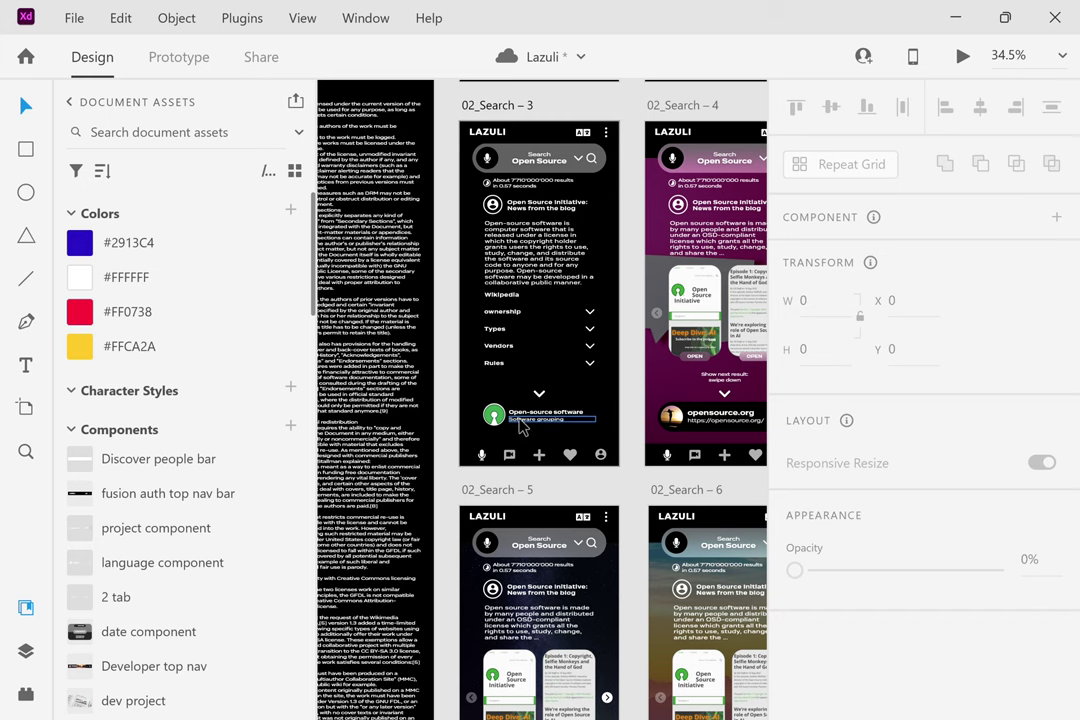
# Look over the search result artboards from 02_Search – 5 back to 02_Search and the neighbouring Show module.
pyautogui.scroll(-7, 575, 432)
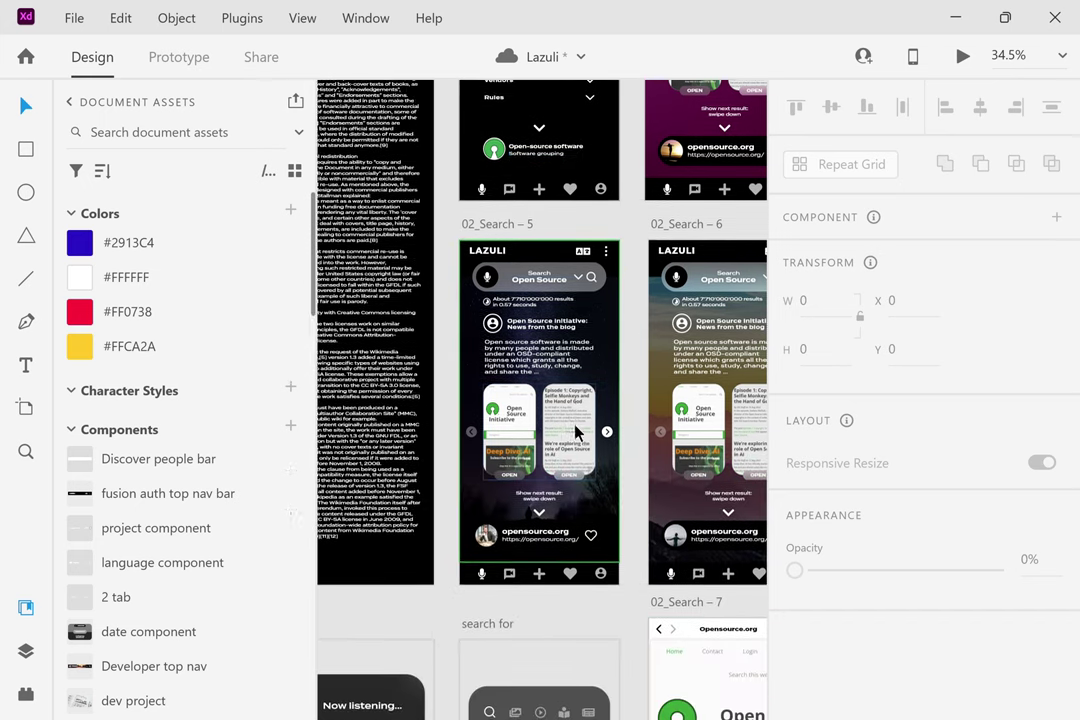
pyautogui.scroll(1, 577, 432)
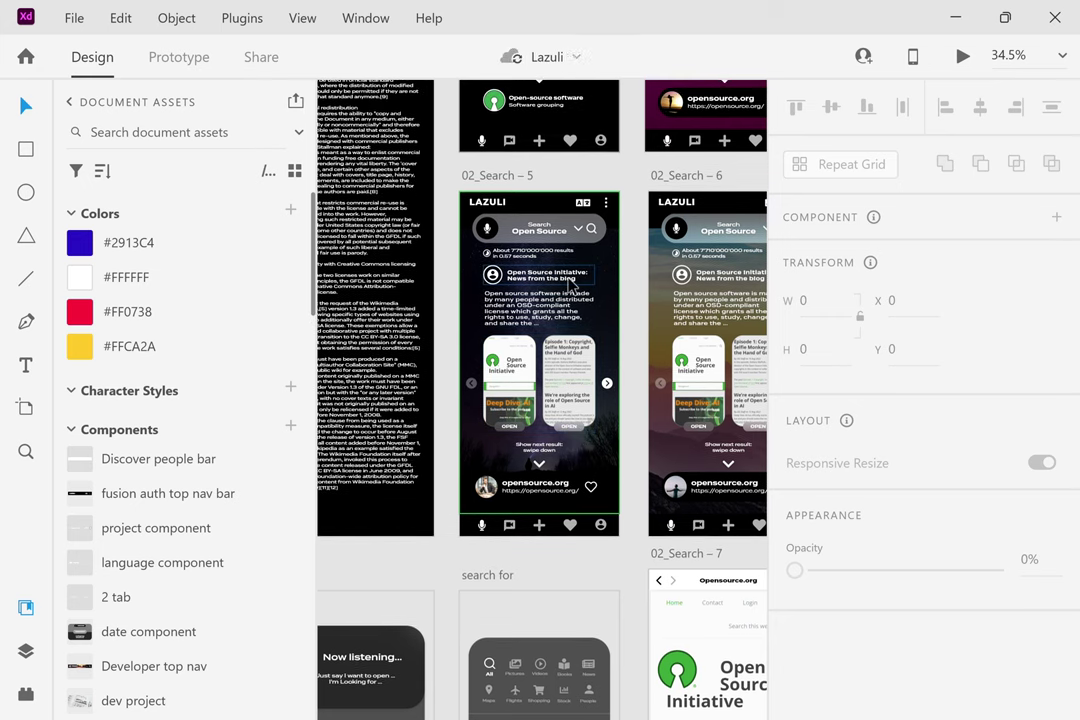
pyautogui.scroll(7, 570, 282)
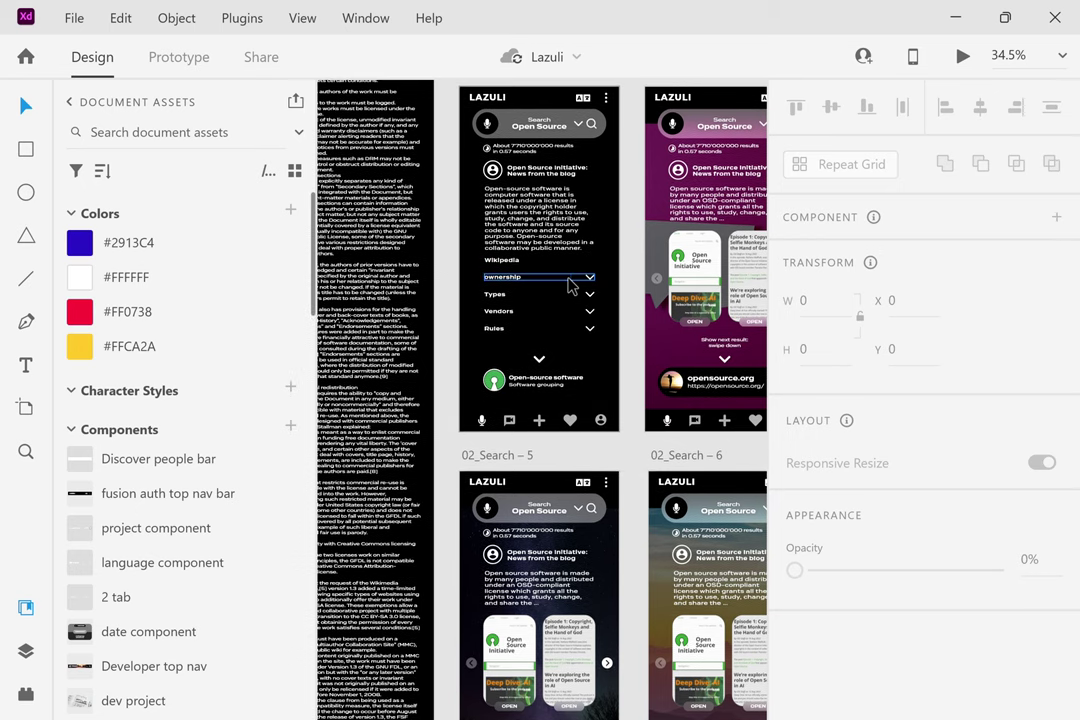
pyautogui.scroll(18, 570, 285)
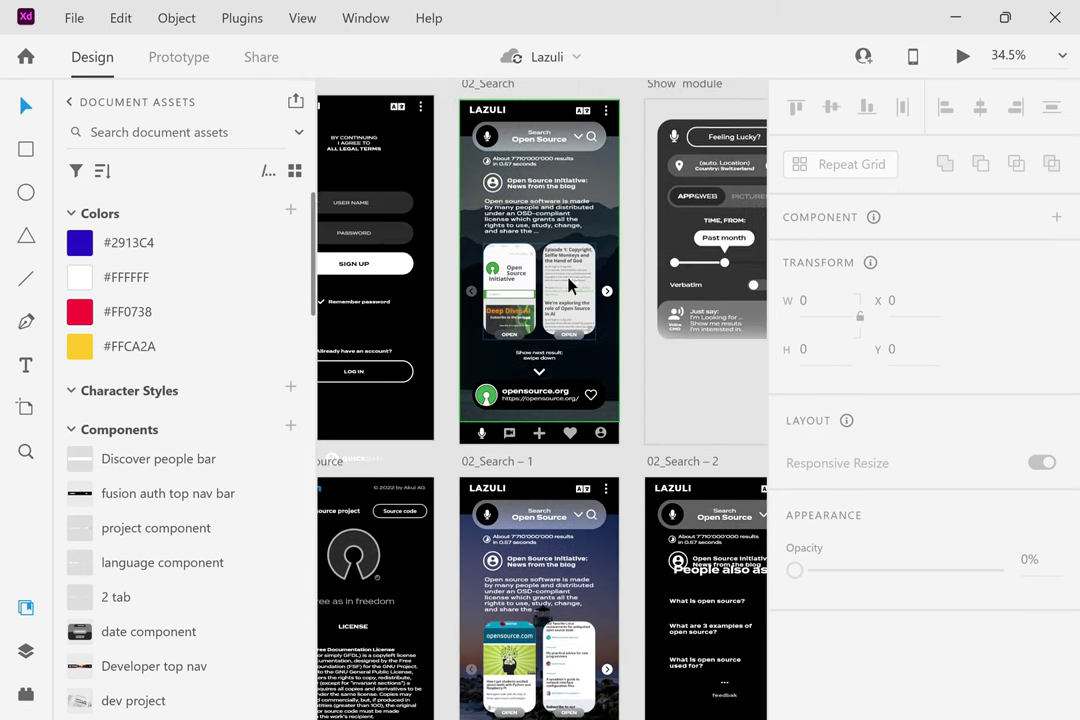
pyautogui.scroll(1, 568, 285)
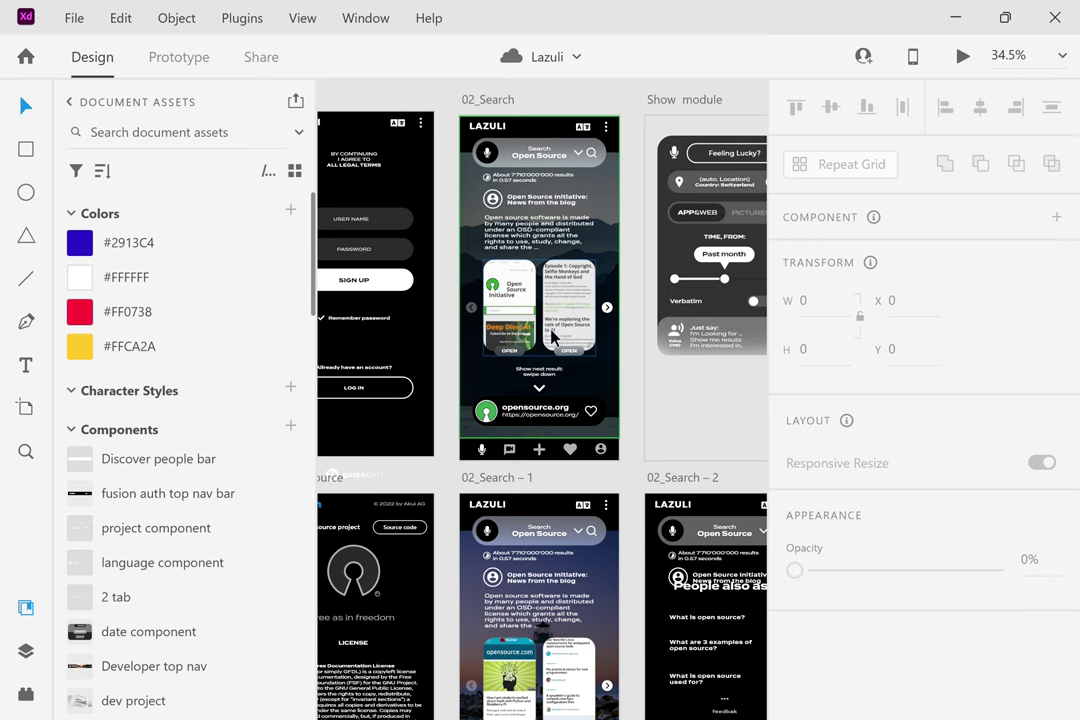
pyautogui.hscroll(4, 540, 285)
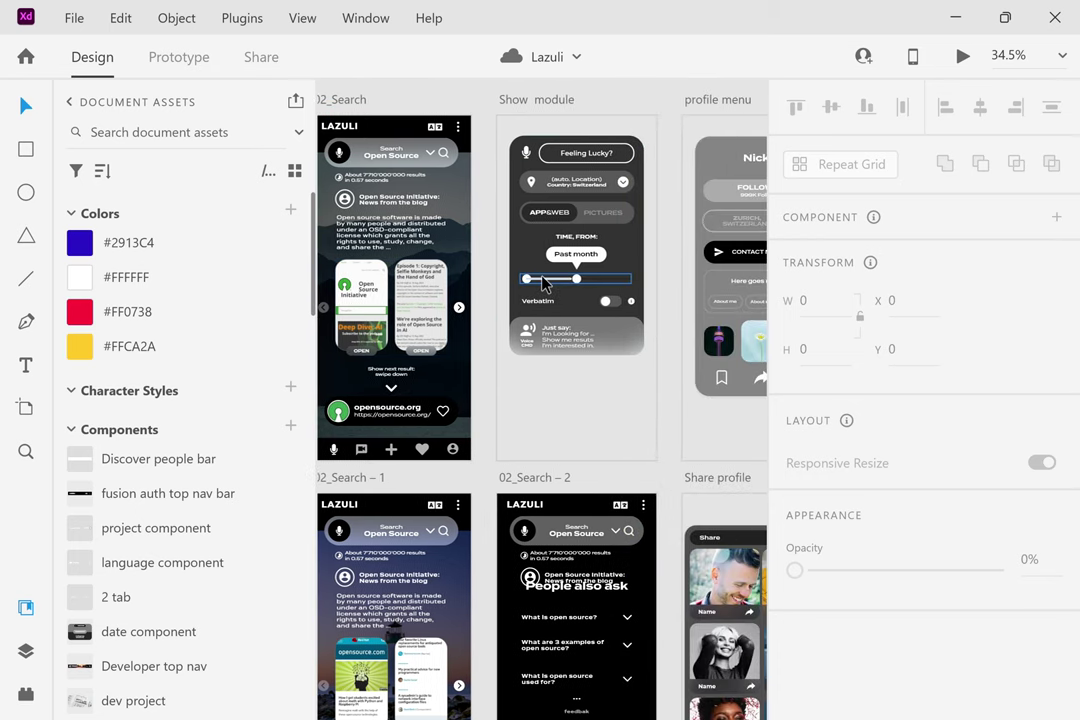
pyautogui.hscroll(2, 622, 222)
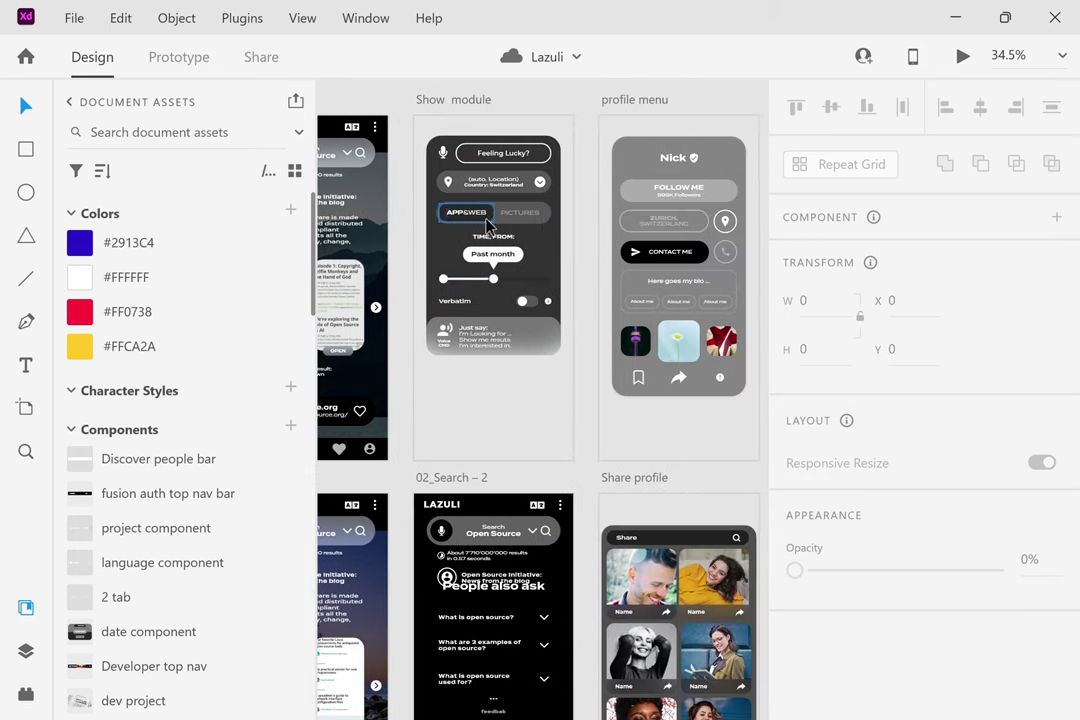
# Set the fill of the APP&WEB tab in the Show module to solid black, #000000.
pyautogui.click(484, 226)
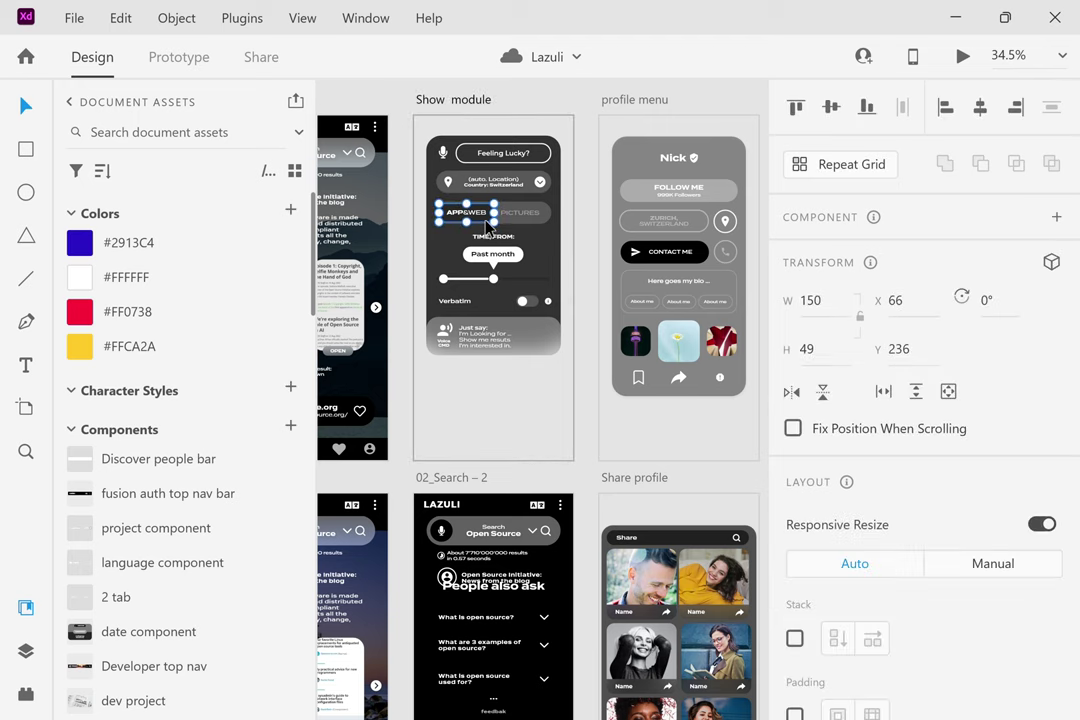
pyautogui.scroll(-5, 863, 420)
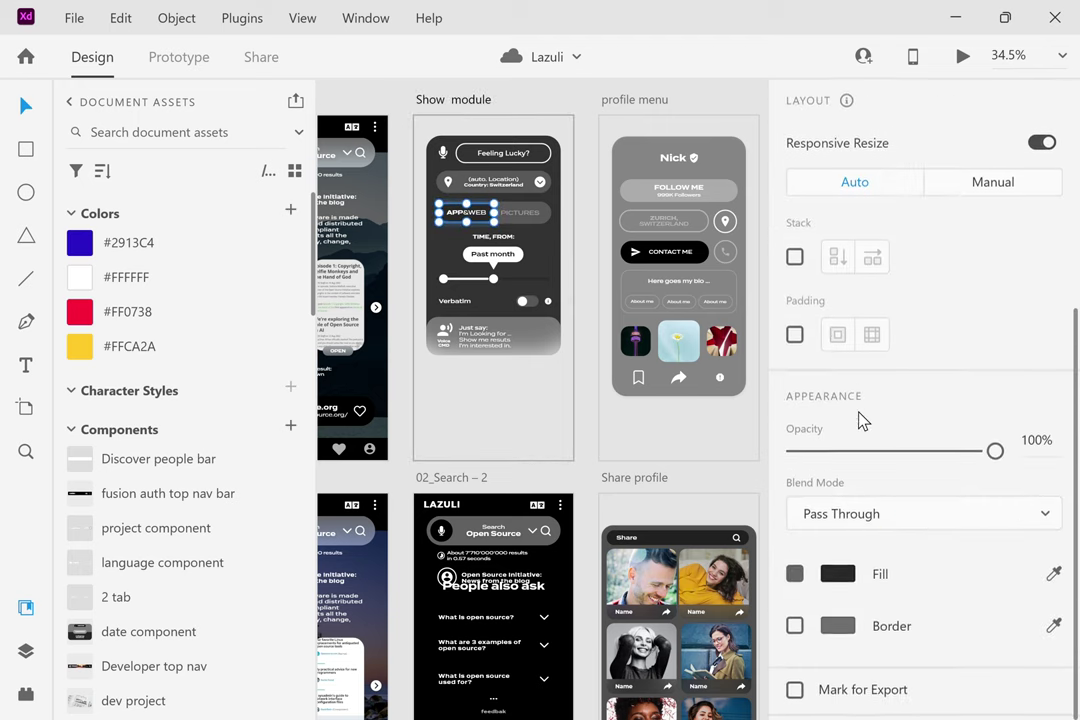
pyautogui.click(838, 574)
pyautogui.click(598, 535)
pyautogui.write('000000')
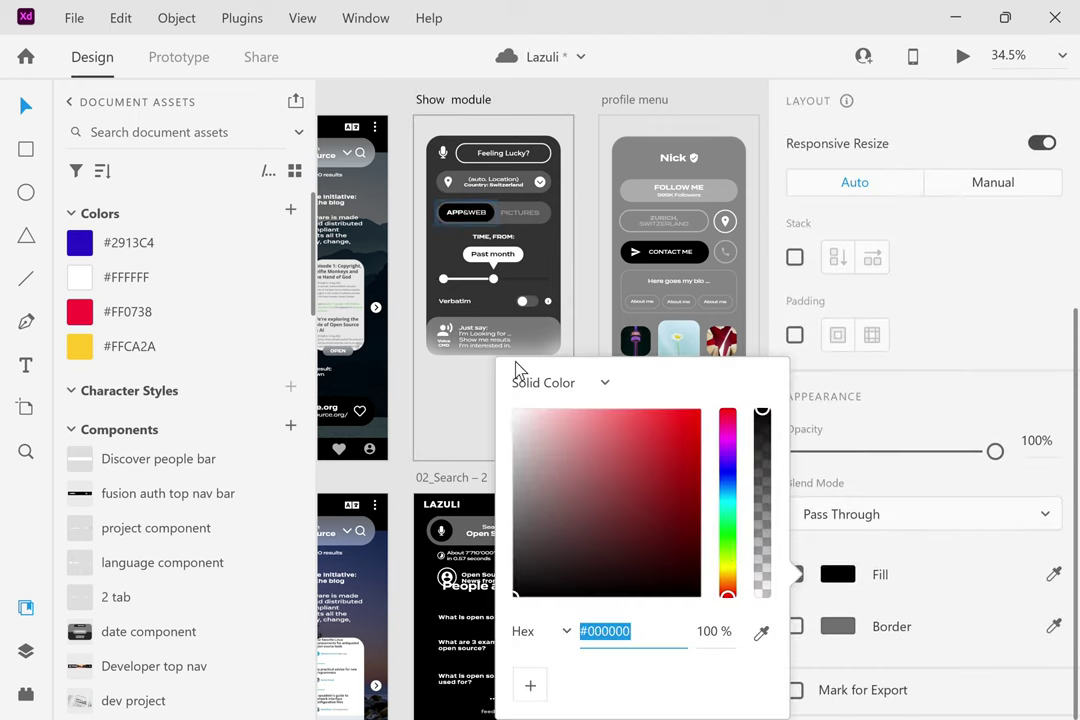
pyautogui.click(455, 376)
pyautogui.click(514, 384)
# Examine the profile menu, the chat overview and the message bubbles on the Connect artboard.
pyautogui.hscroll(5, 514, 384)
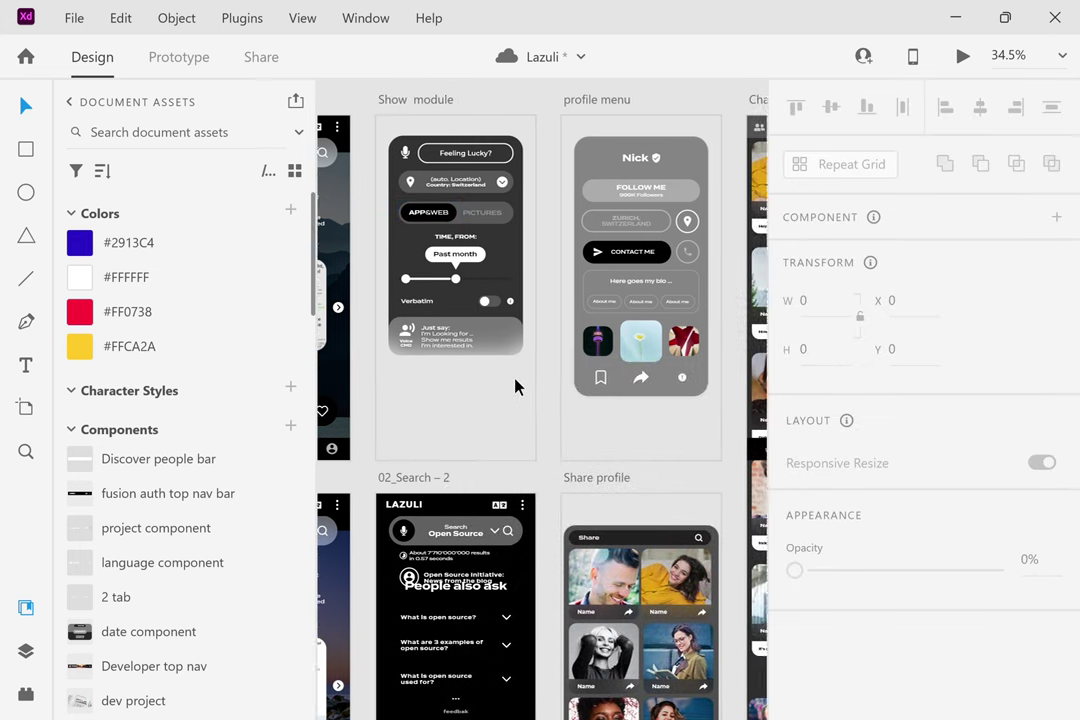
pyautogui.hscroll(9, 514, 384)
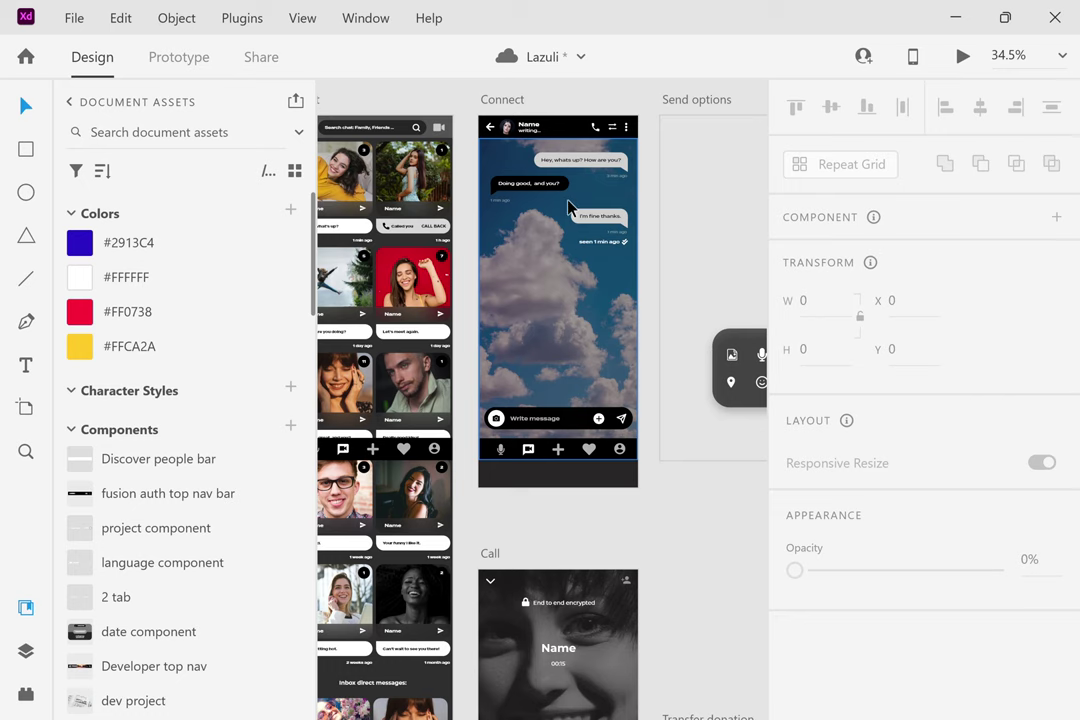
pyautogui.scroll(2, 571, 207)
pyautogui.scroll(4, 571, 207)
pyautogui.scroll(2, 571, 207)
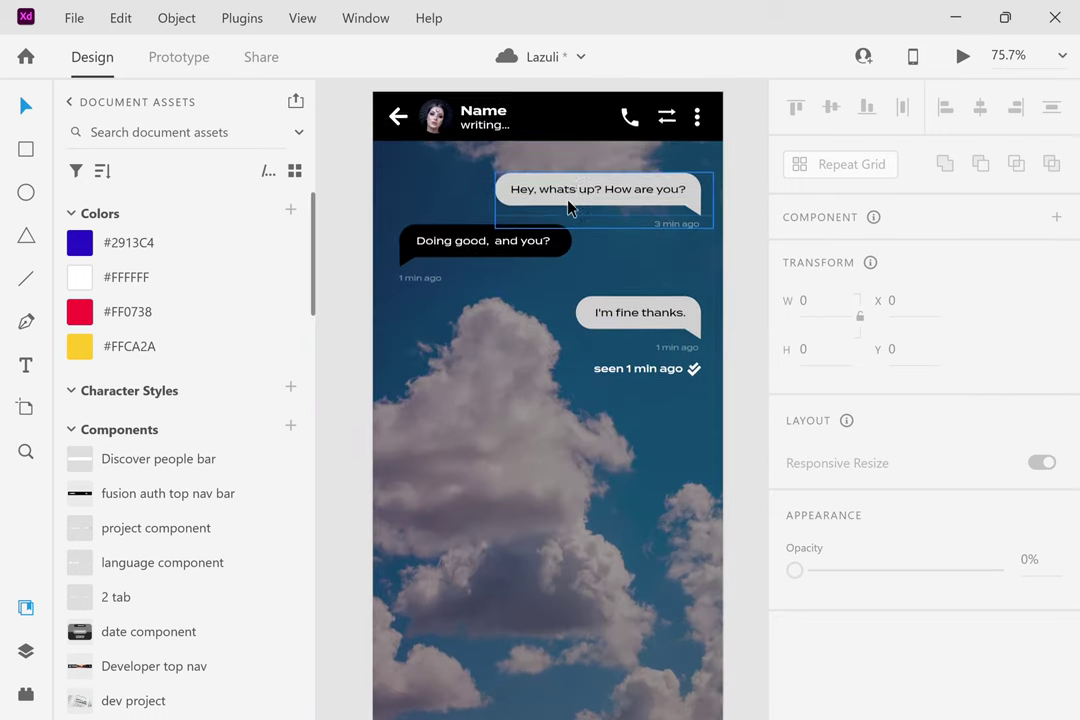
pyautogui.hscroll(1, 568, 207)
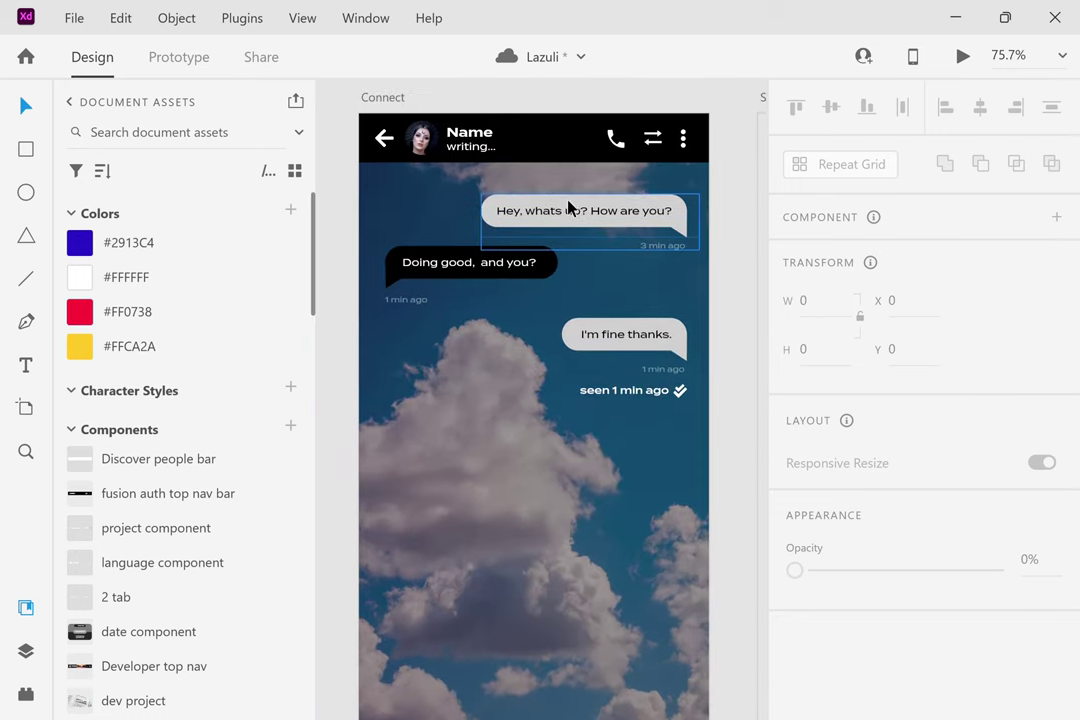
pyautogui.scroll(-1, 568, 207)
pyautogui.scroll(-4, 568, 207)
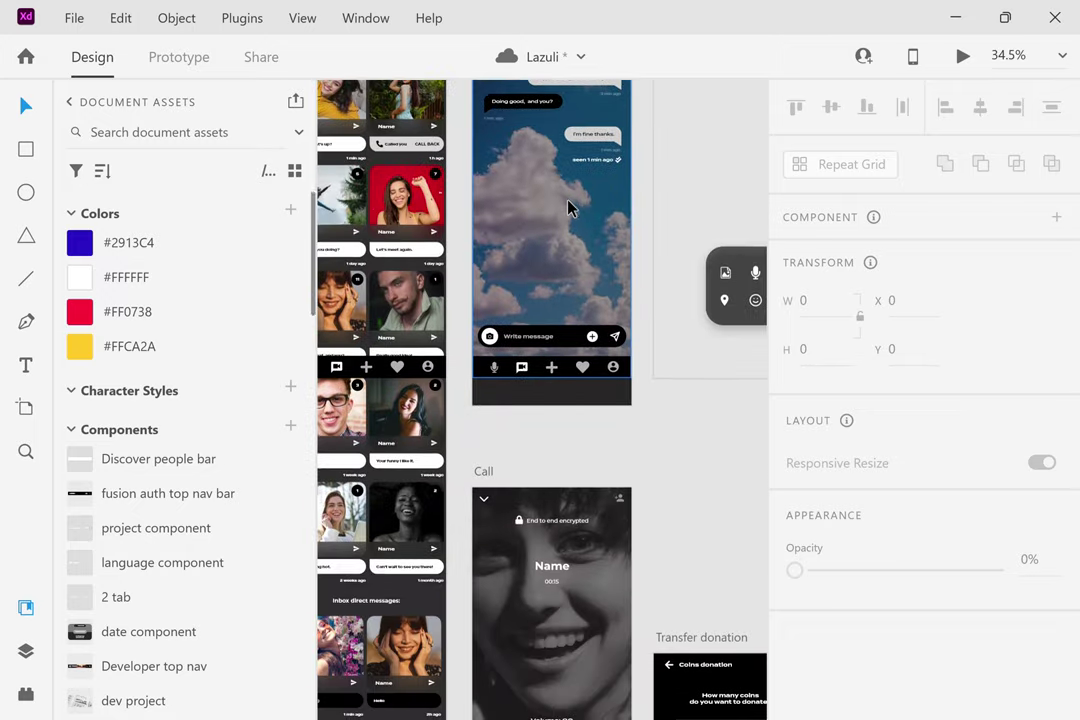
pyautogui.hscroll(3, 568, 207)
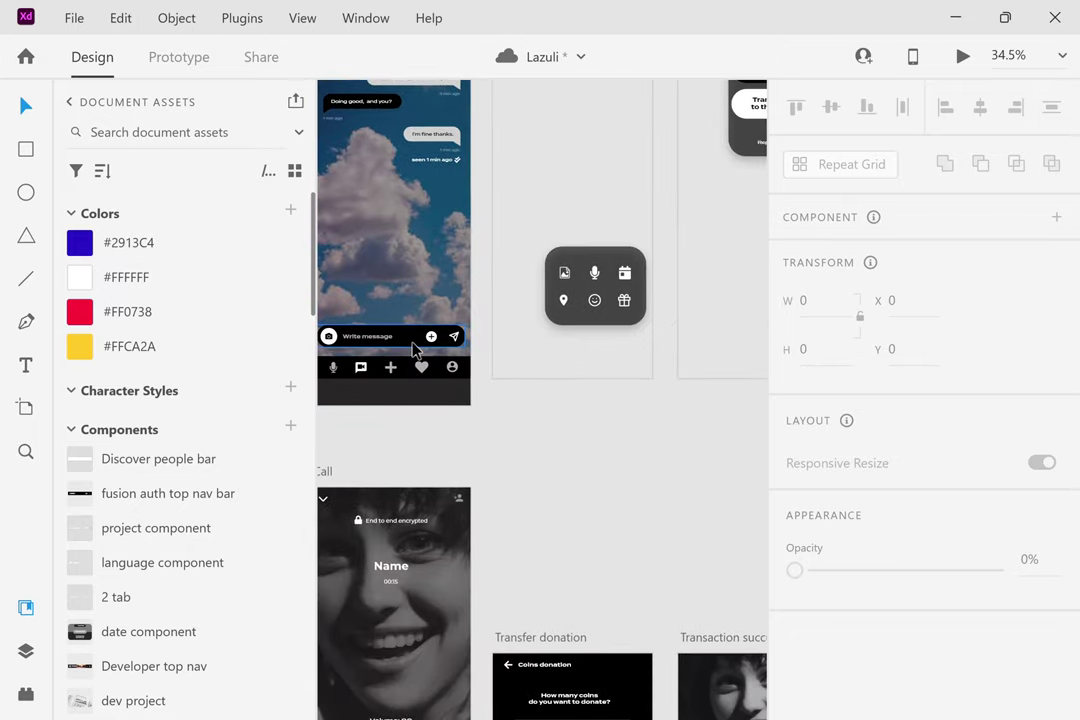
# Lower the opacity of the white circle behind the plus icon in the Connect artboard's Write message bar.
pyautogui.scroll(2, 415, 348)
pyautogui.doubleClick(453, 330)
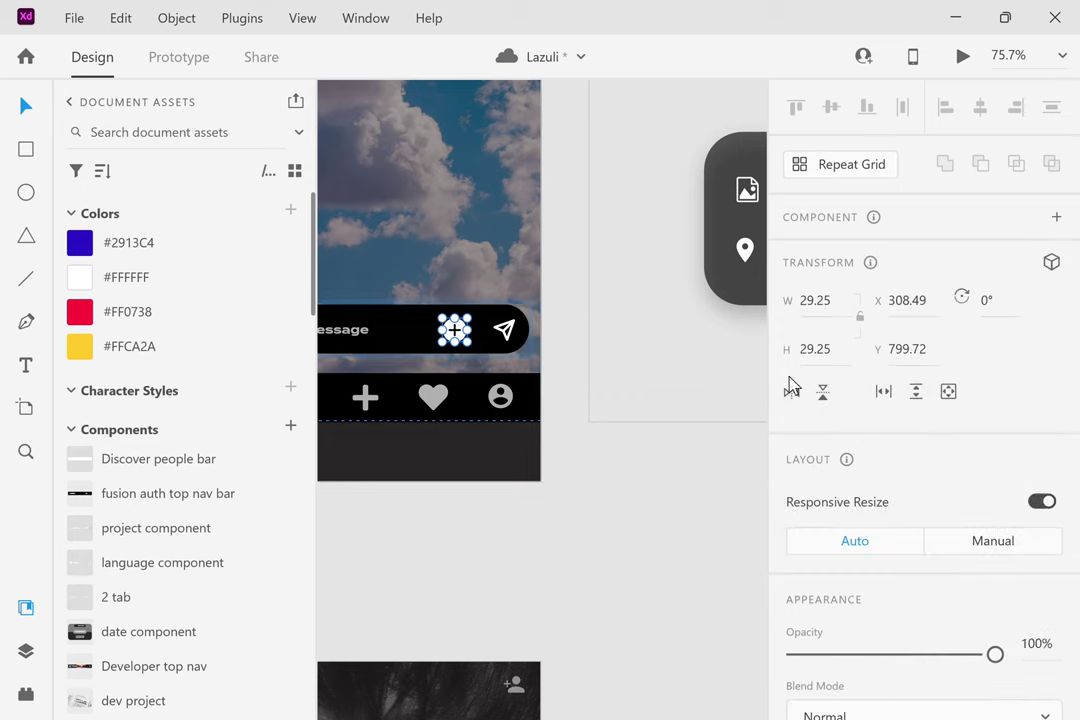
pyautogui.scroll(-4, 786, 380)
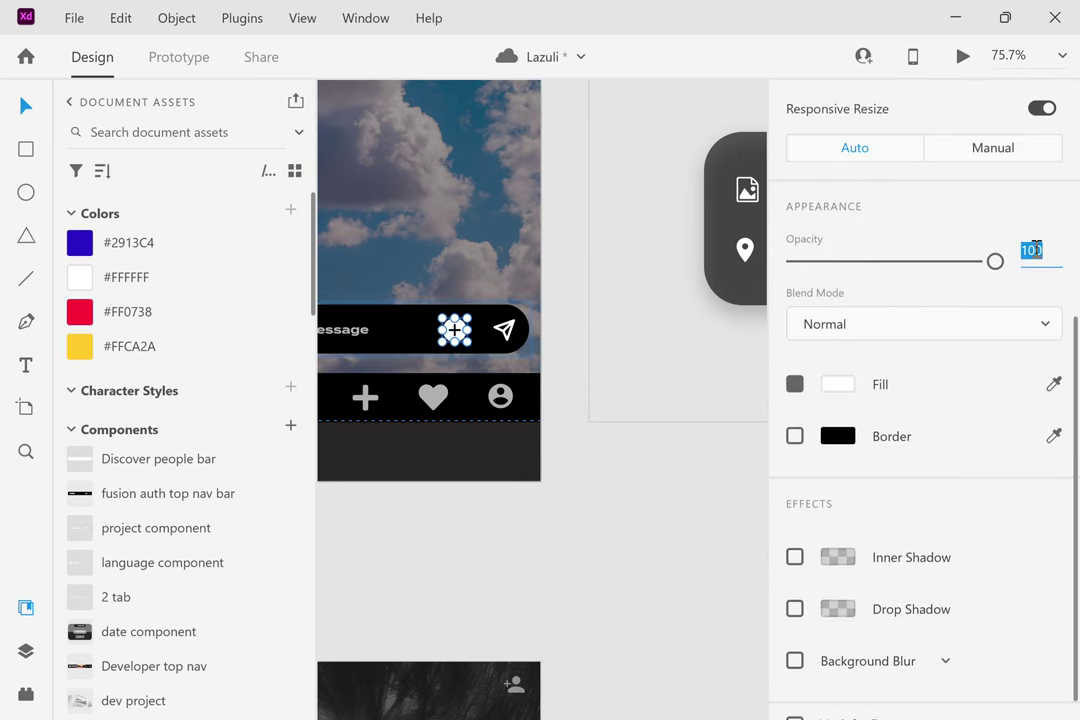
pyautogui.press('Return')
pyautogui.click(620, 498)
pyautogui.scroll(-3, 620, 499)
pyautogui.scroll(-1, 620, 498)
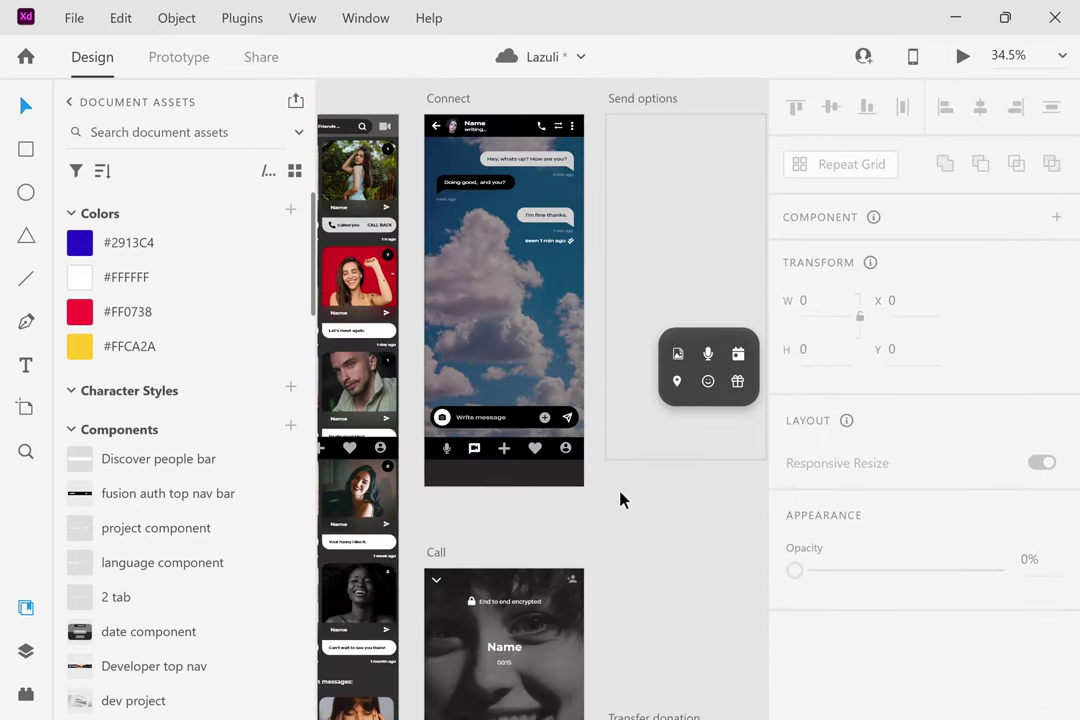
# Try to move the send icon between the Write message text and the plus icon on the Connect artboard.
pyautogui.scroll(3, 540, 420)
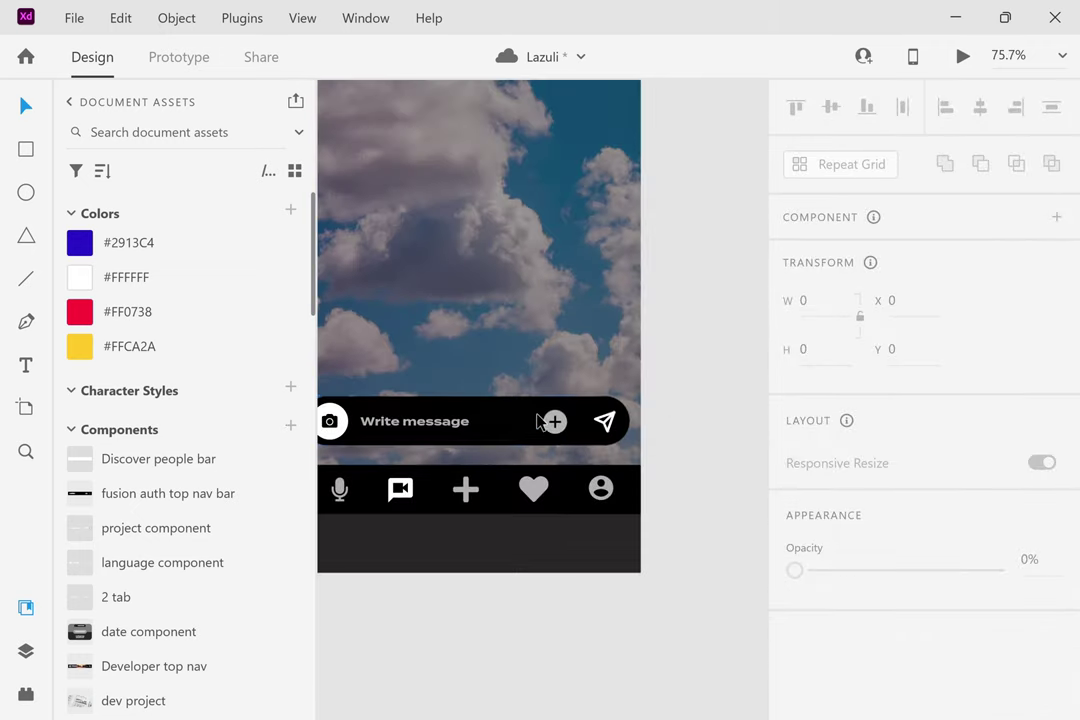
pyautogui.click(603, 430)
pyautogui.moveTo(603, 430); pyautogui.dragTo(510, 430)
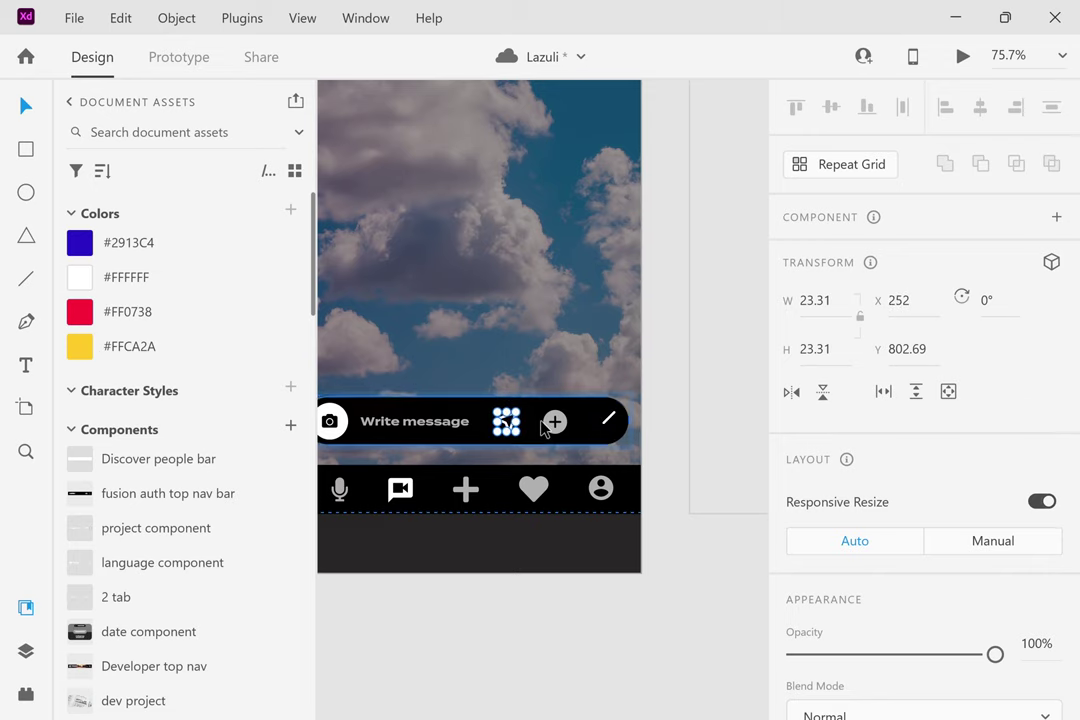
pyautogui.hotkey('ctrl', 'z')
pyautogui.click(703, 523)
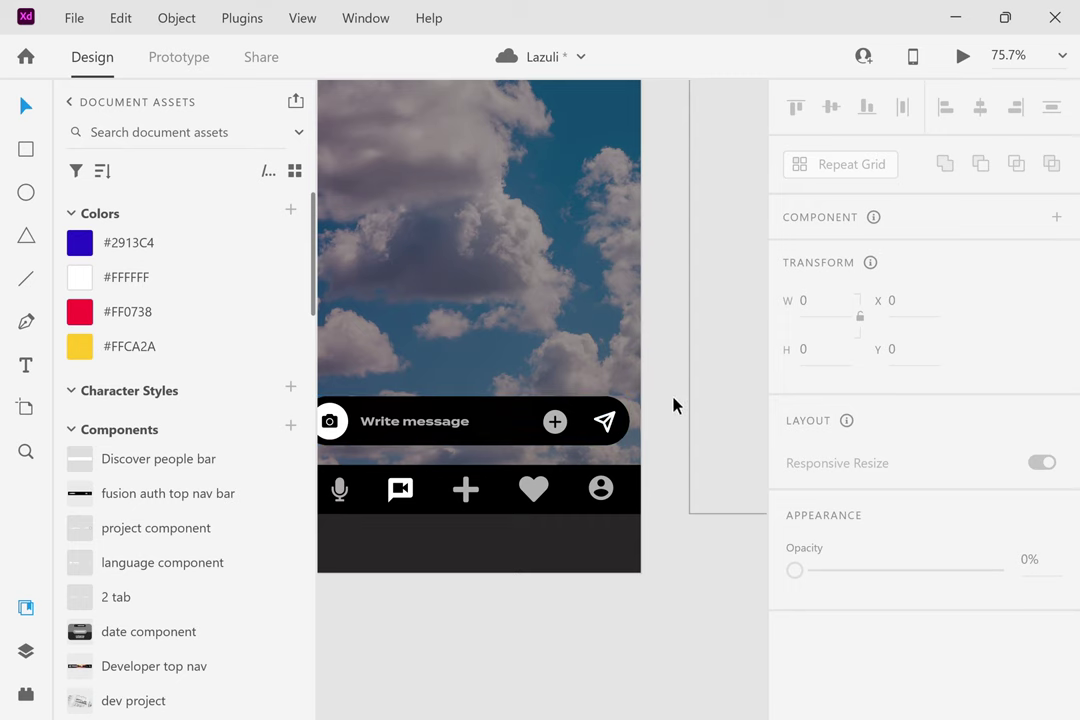
# Look over the Send options, Chat options, Save contact as, Notifications and Donations artboards.
pyautogui.scroll(-3, 672, 405)
pyautogui.scroll(-2, 672, 405)
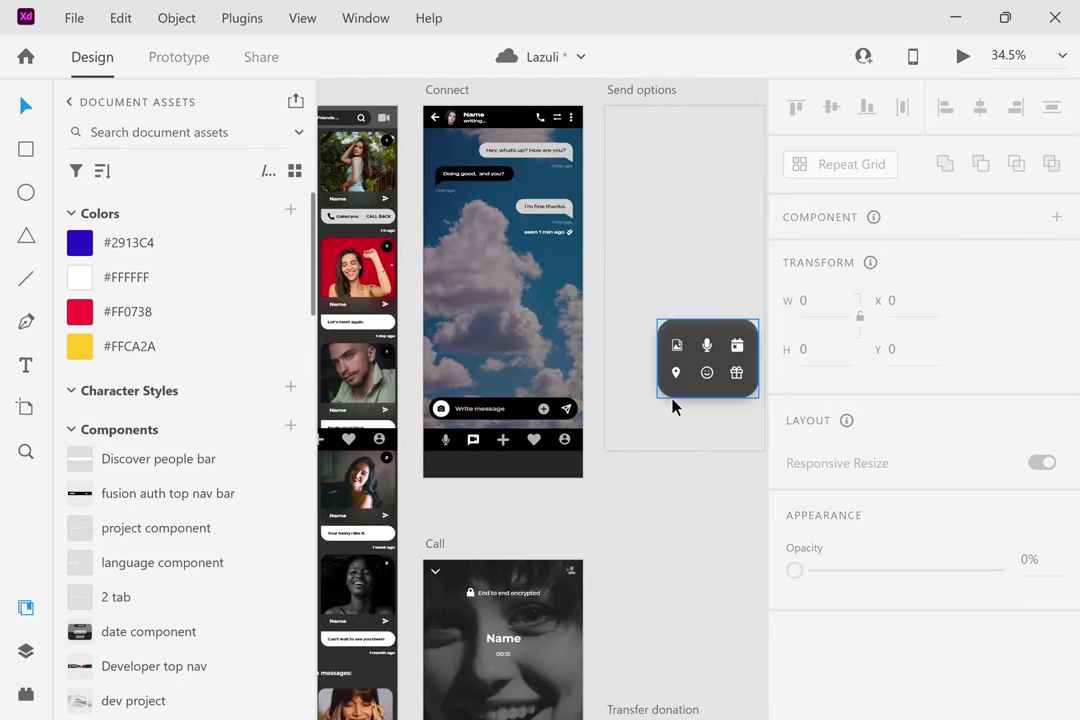
pyautogui.hscroll(5, 672, 405)
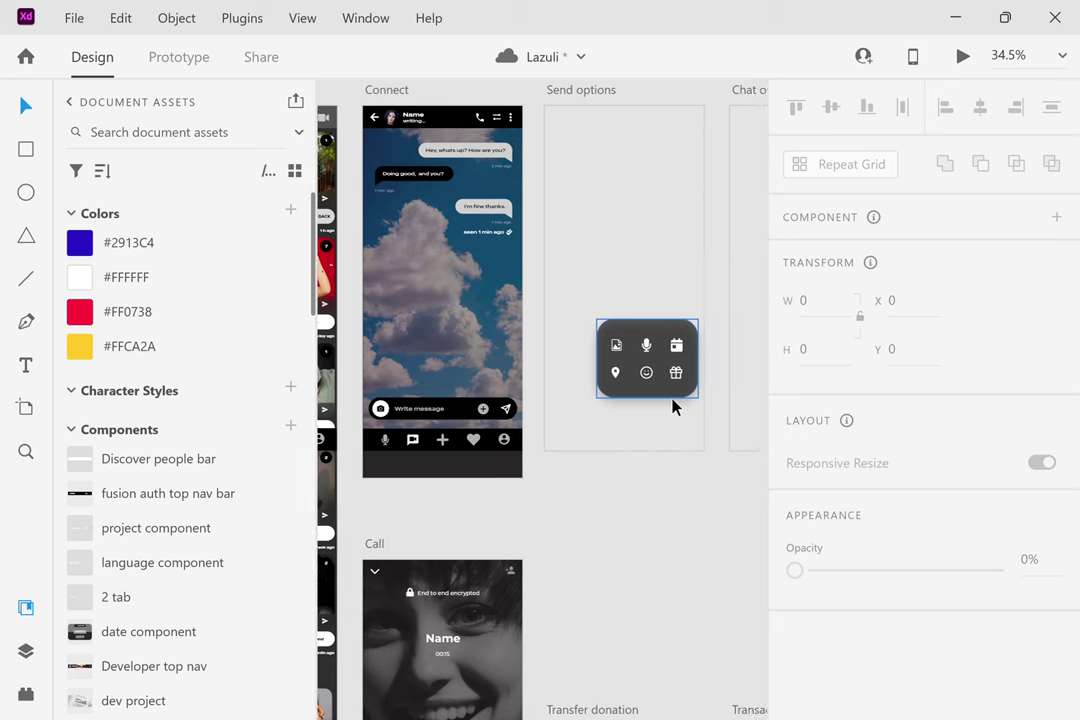
pyautogui.hscroll(8, 672, 405)
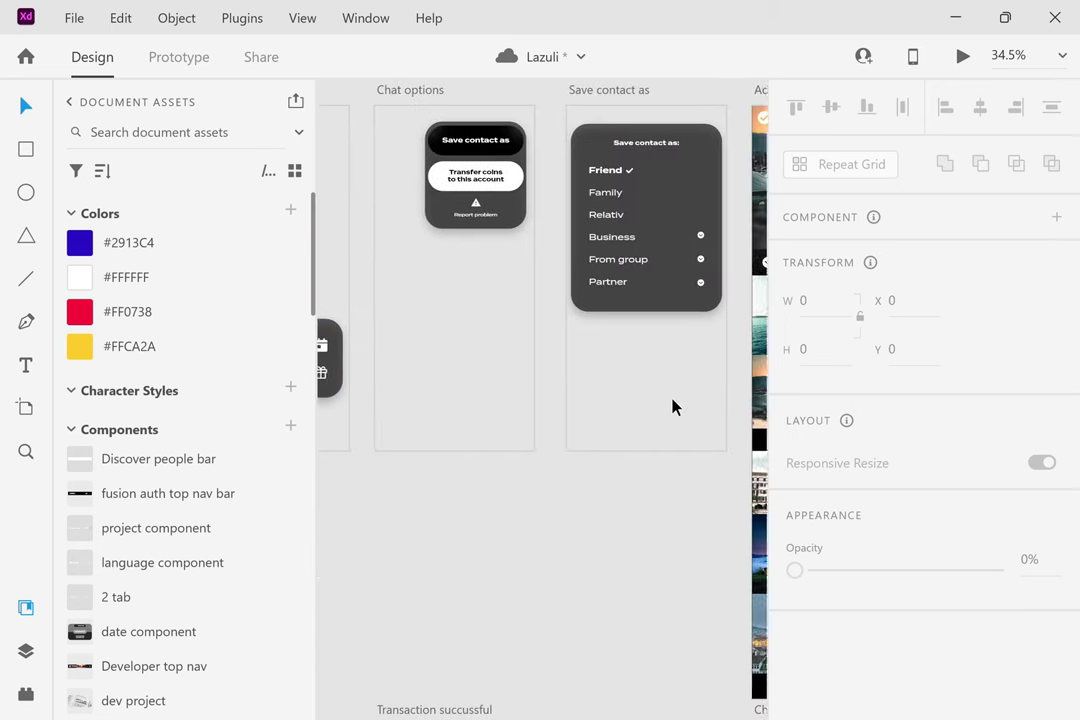
pyautogui.hscroll(8, 672, 405)
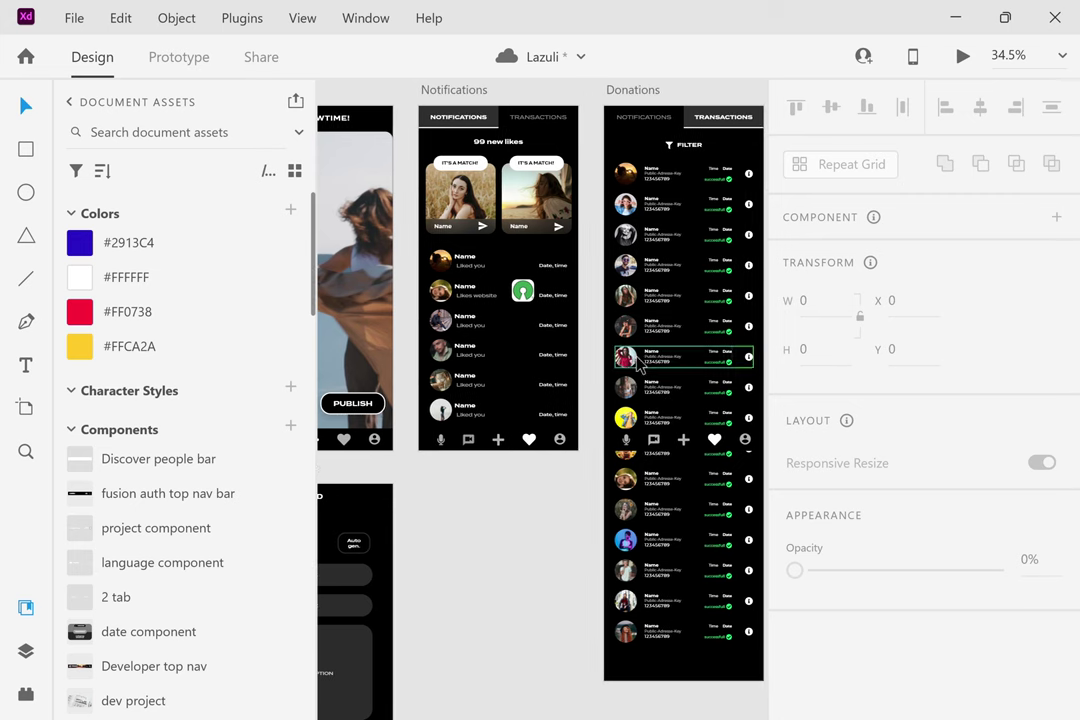
# Look over the Profile, Menu, Wallet, myApps, Get coins and Insights artboards.
pyautogui.hscroll(6, 575, 250)
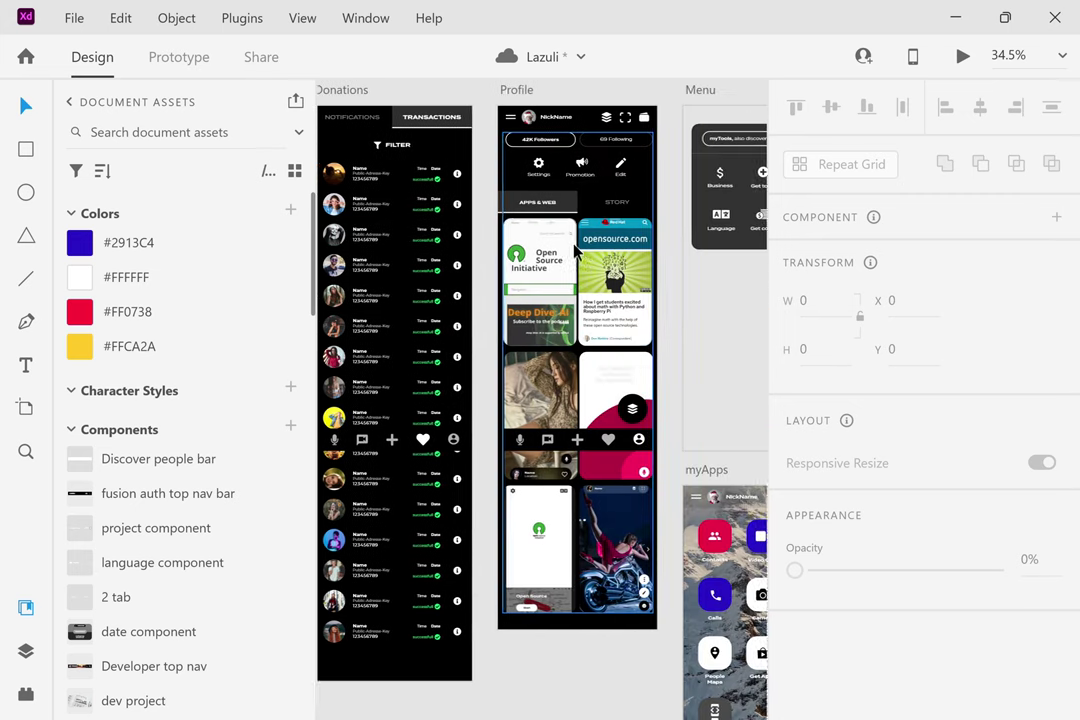
pyautogui.hscroll(4, 515, 278)
pyautogui.hscroll(2, 515, 278)
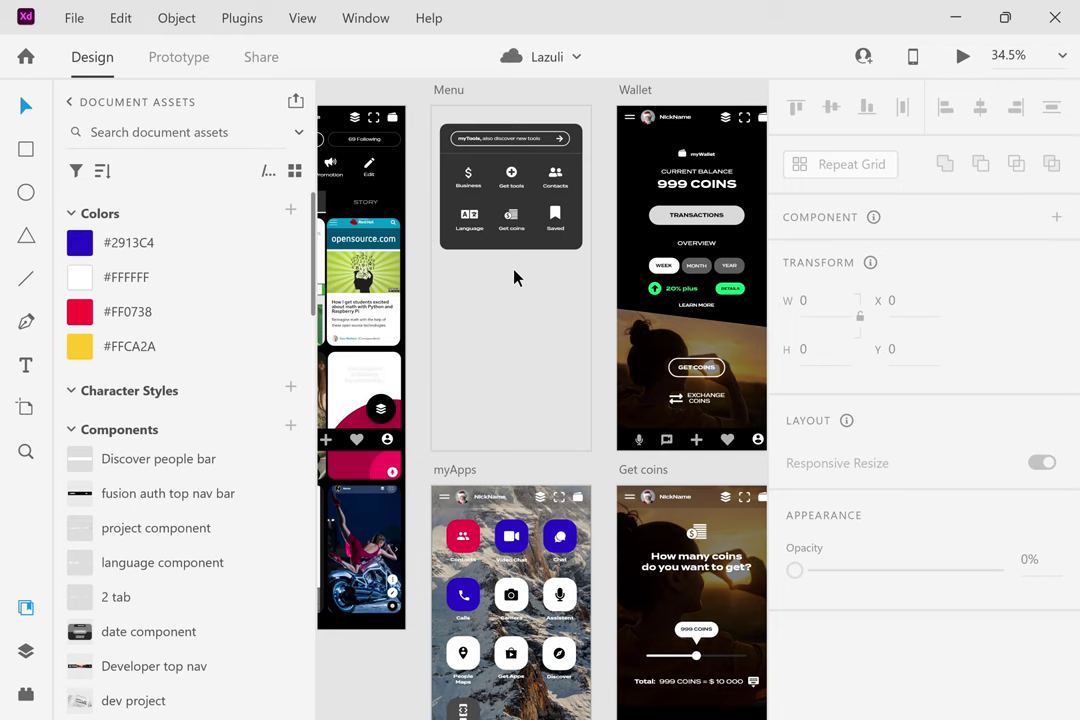
pyautogui.hscroll(5, 514, 277)
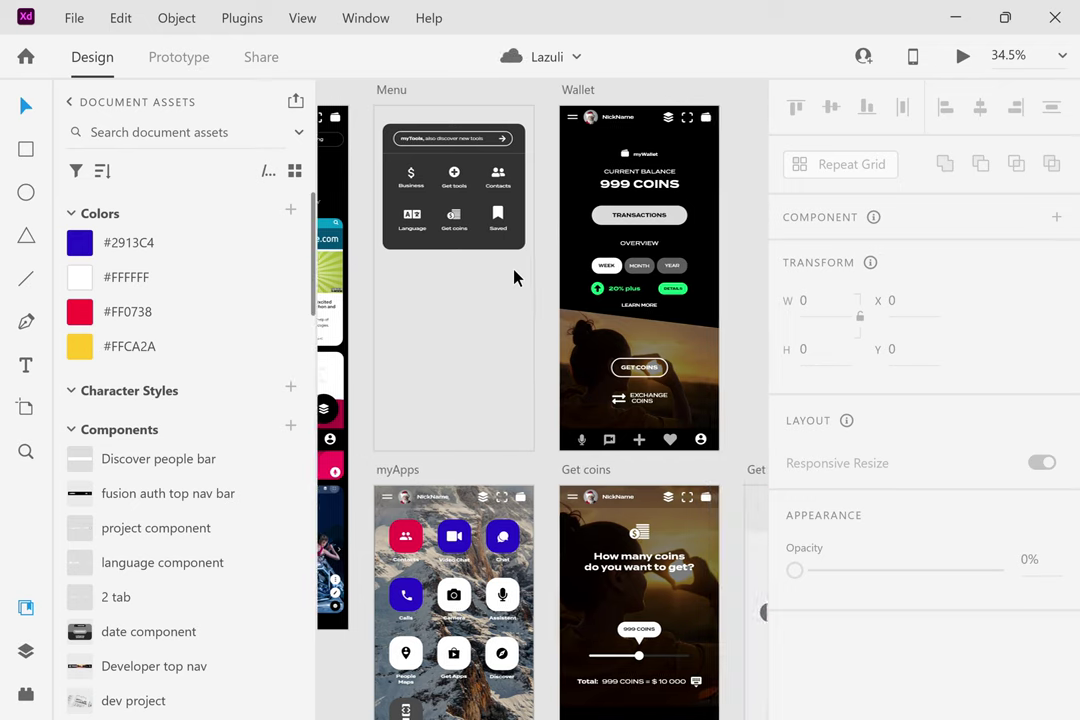
pyautogui.scroll(-3, 514, 277)
pyautogui.scroll(-4, 514, 277)
pyautogui.hscroll(7, 514, 277)
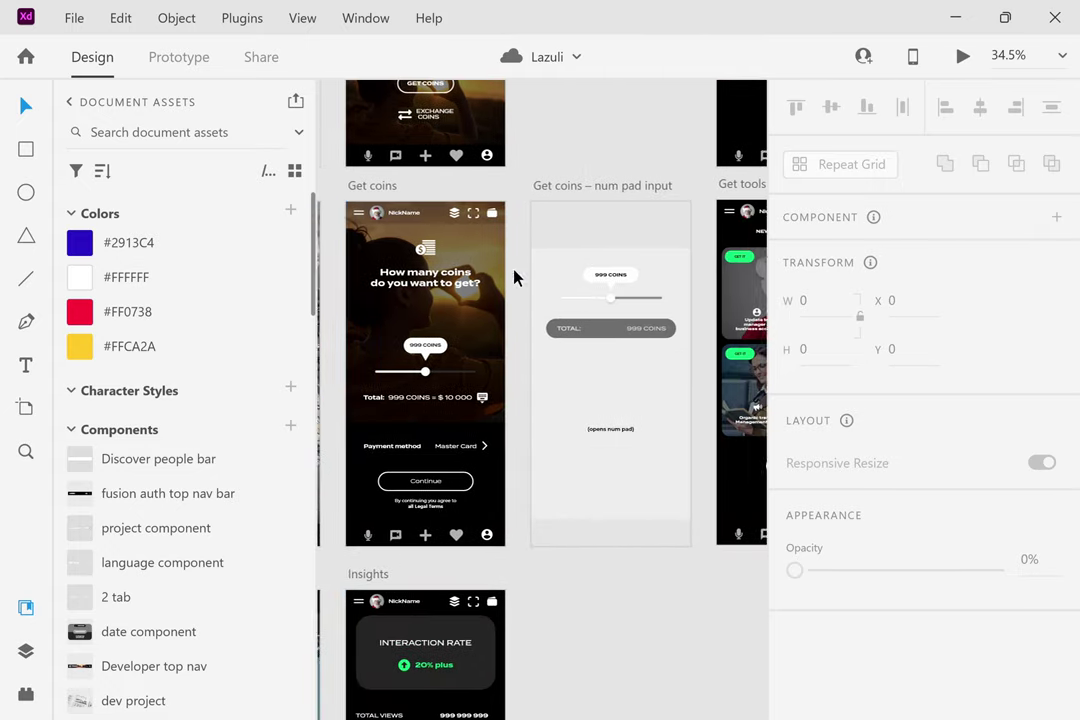
pyautogui.scroll(-3, 514, 277)
pyautogui.scroll(-2, 514, 277)
pyautogui.hscroll(2, 514, 277)
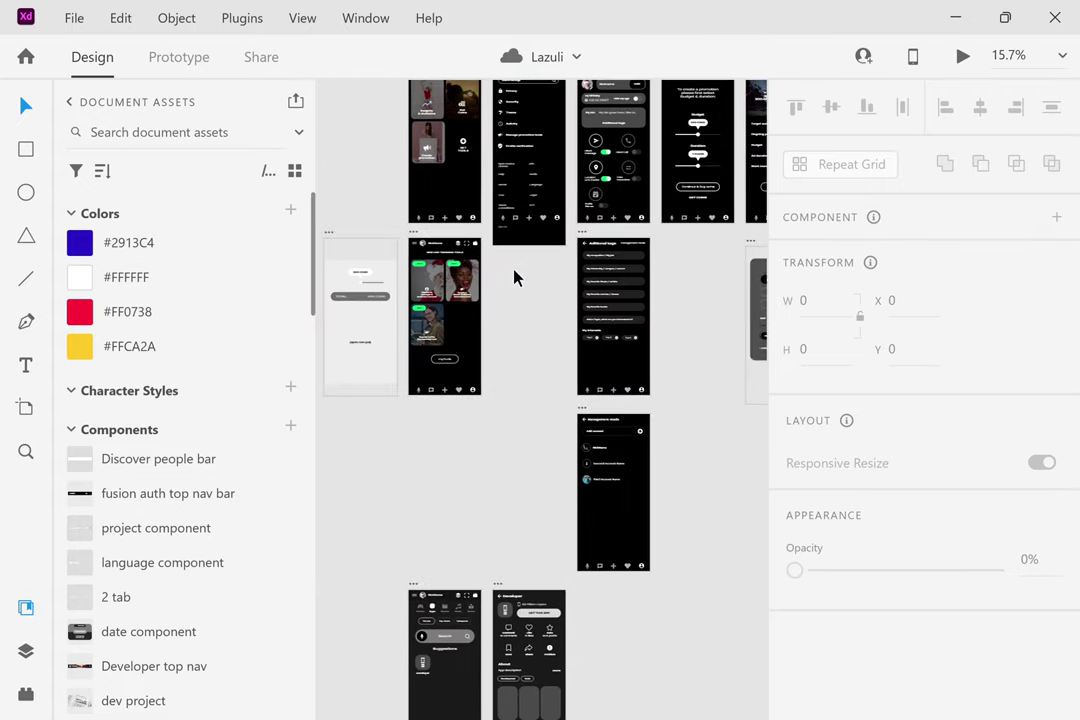
# Look over the Management mode, Developer, Promotion, Manage promotion and Payment artboards.
pyautogui.scroll(-4, 514, 277)
pyautogui.scroll(-4, 514, 277)
pyautogui.scroll(-4, 514, 277)
pyautogui.scroll(3, 514, 277)
pyautogui.hscroll(2, 514, 277)
pyautogui.scroll(5, 514, 277)
pyautogui.hscroll(6, 514, 277)
pyautogui.scroll(2, 514, 277)
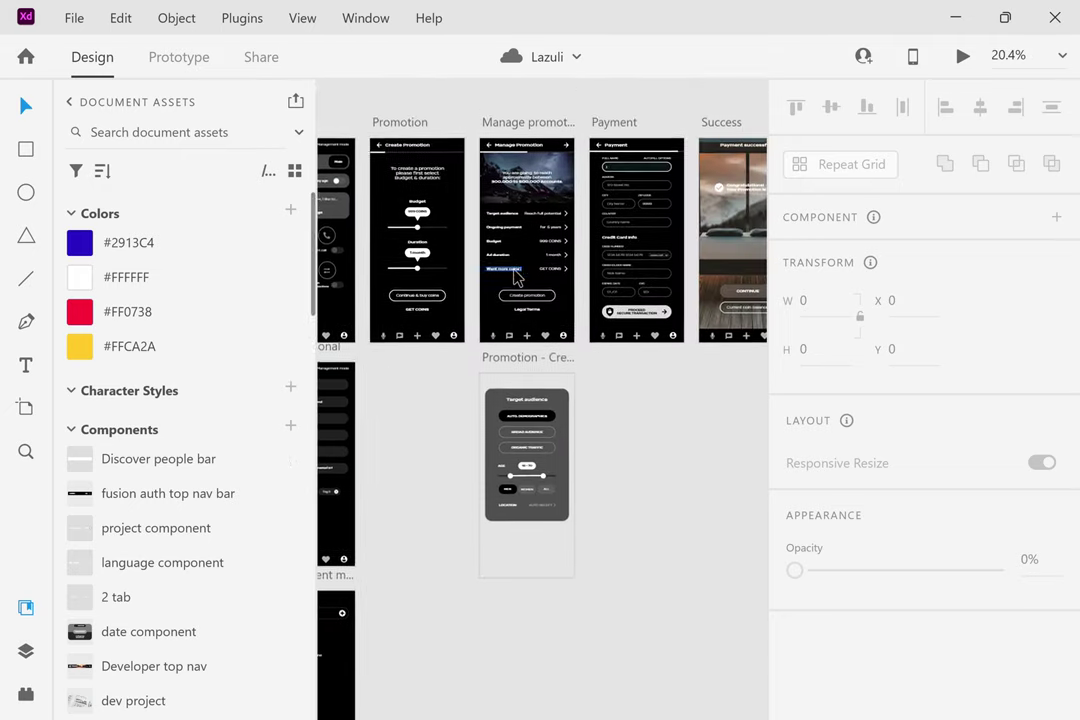
# Look over the Maps, Businessmode, Calendar, Followers, Following and Discover artboards.
pyautogui.hscroll(-12, 514, 277)
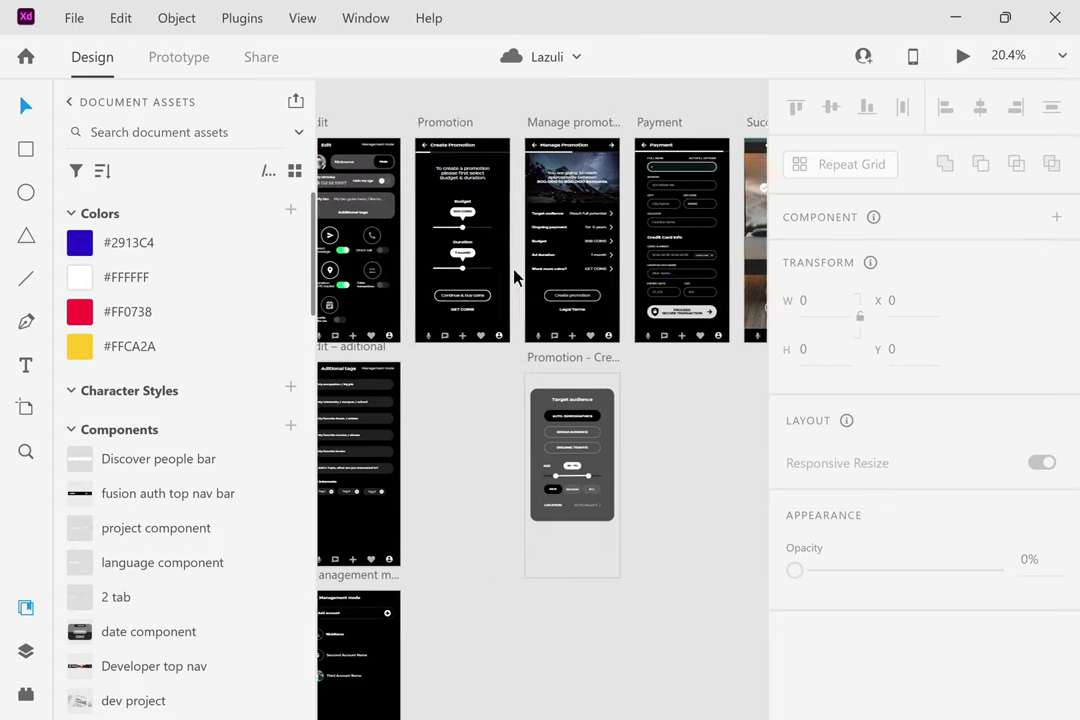
pyautogui.hscroll(-6, 514, 277)
pyautogui.scroll(-5, 514, 277)
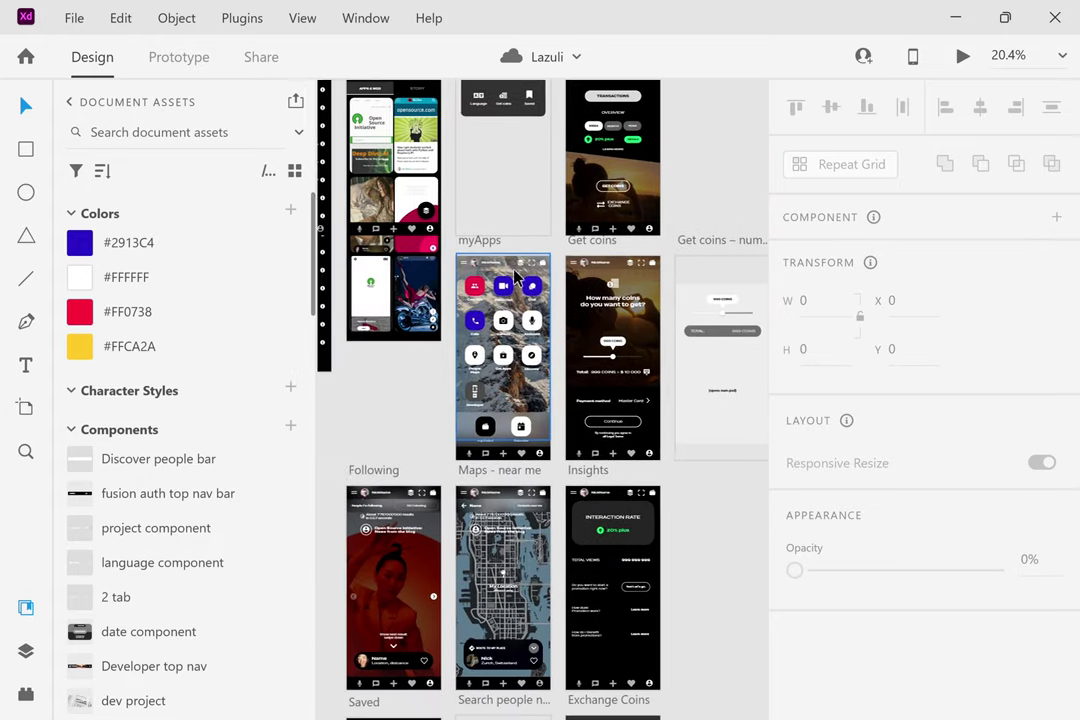
pyautogui.scroll(-7, 514, 277)
pyautogui.scroll(4, 514, 277)
pyautogui.scroll(-2, 514, 277)
pyautogui.scroll(-15, 514, 277)
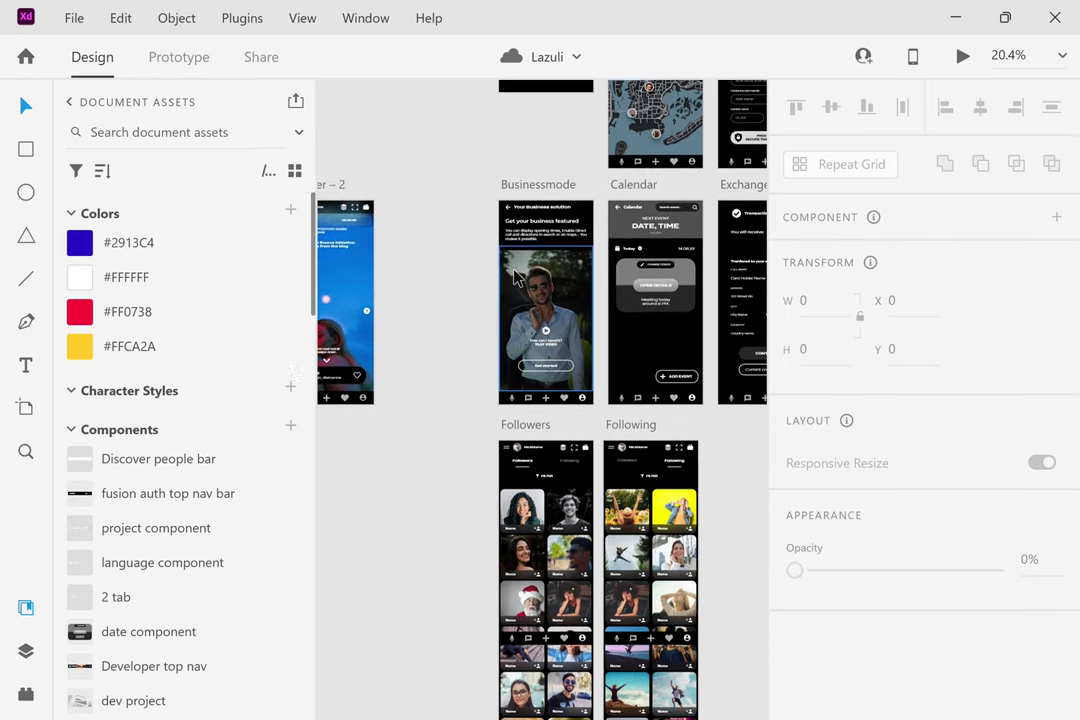
pyautogui.hscroll(-1, 514, 277)
pyautogui.scroll(4, 514, 277)
pyautogui.hscroll(-9, 514, 277)
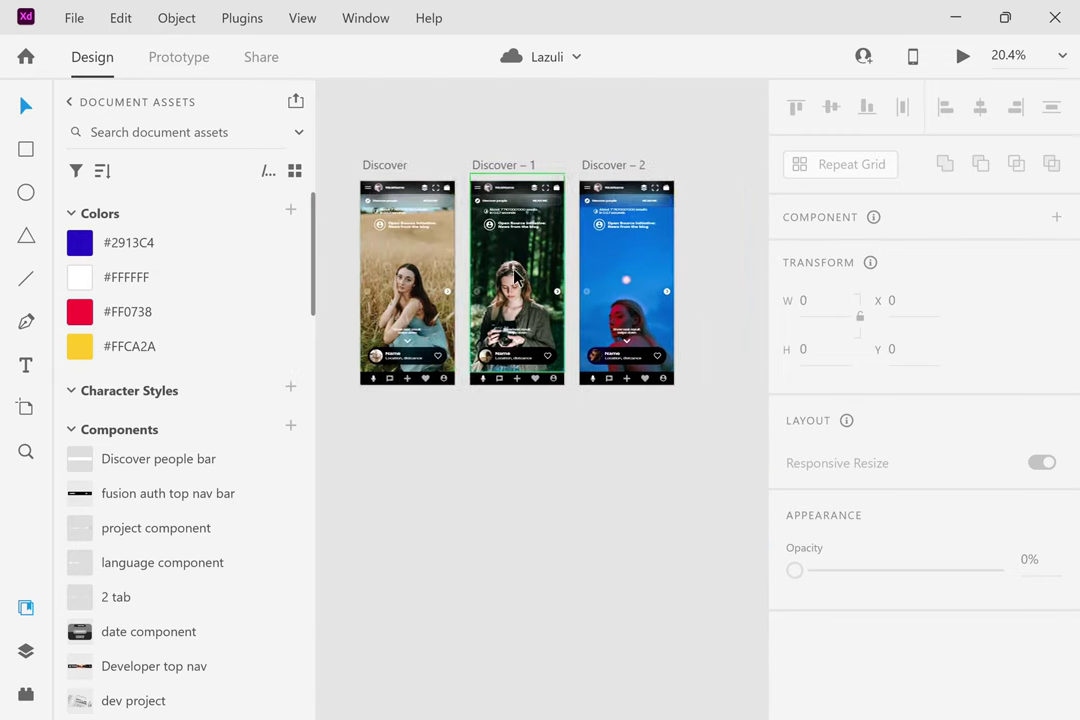
pyautogui.scroll(-2, 505, 283)
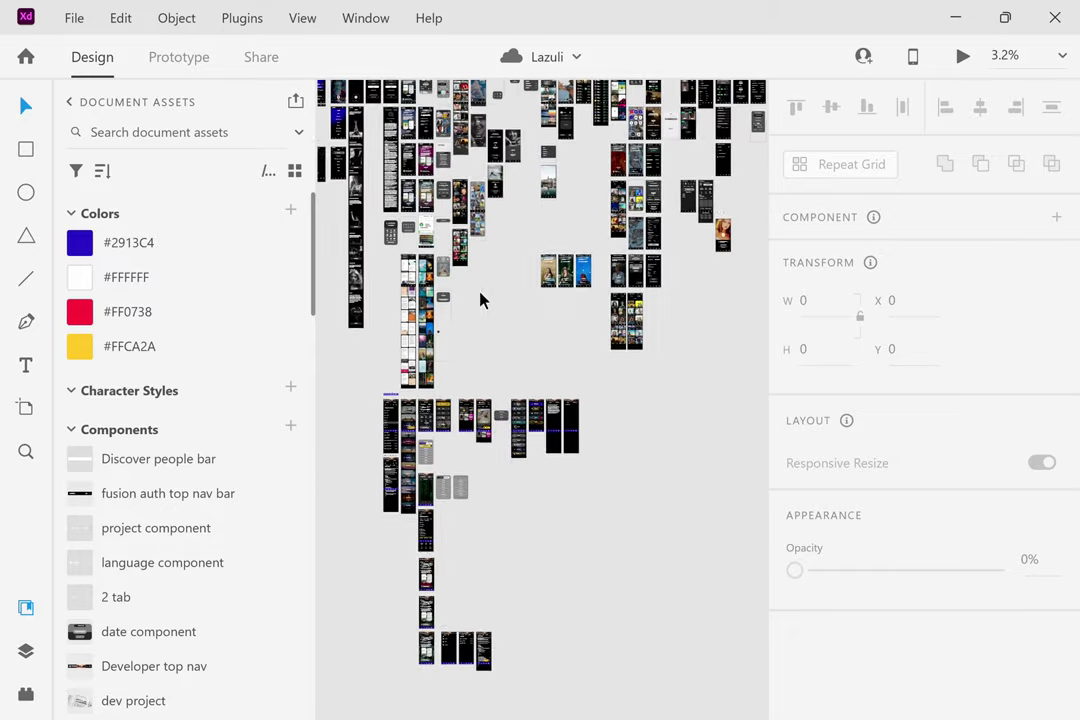
# Preview the prototype from the Apps & Web profile artboard and examine its grid of website cards down to the end.
pyautogui.scroll(5, 490, 250)
pyautogui.hscroll(-3, 476, 222)
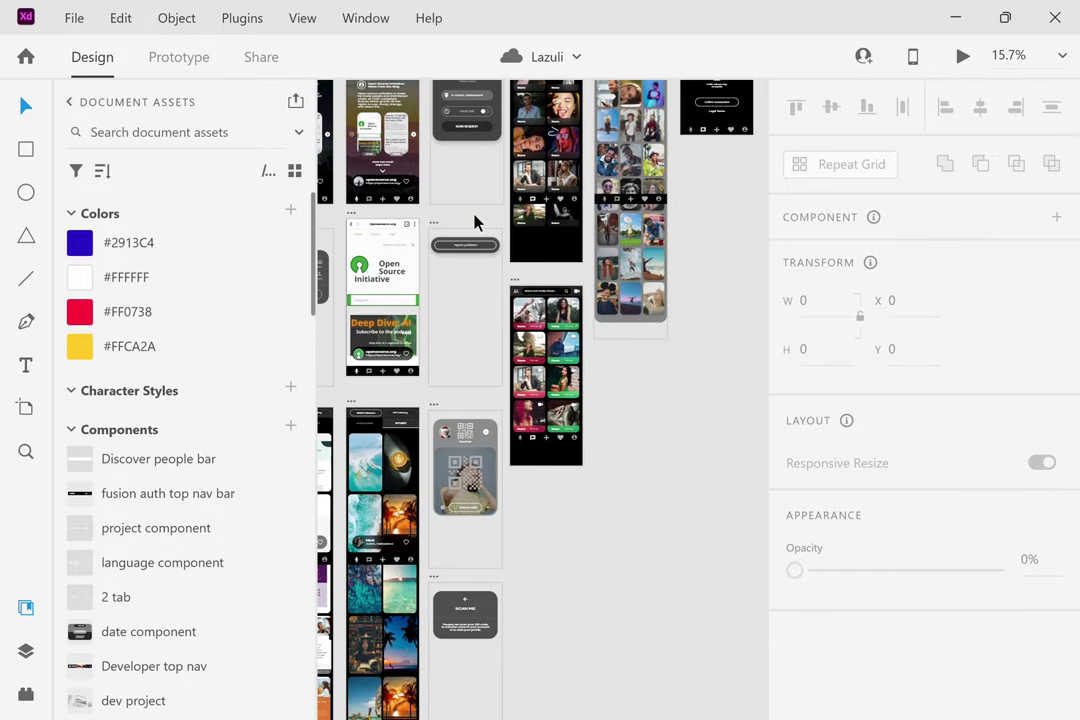
pyautogui.scroll(-5, 476, 222)
pyautogui.hscroll(-3, 476, 222)
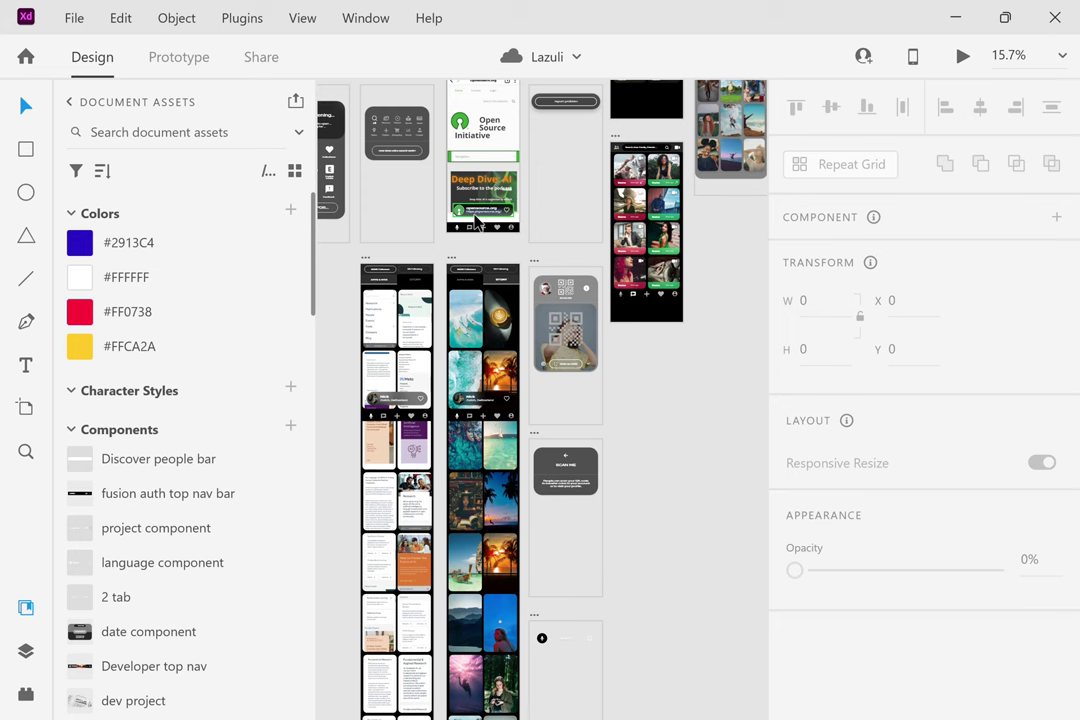
pyautogui.scroll(-5, 476, 222)
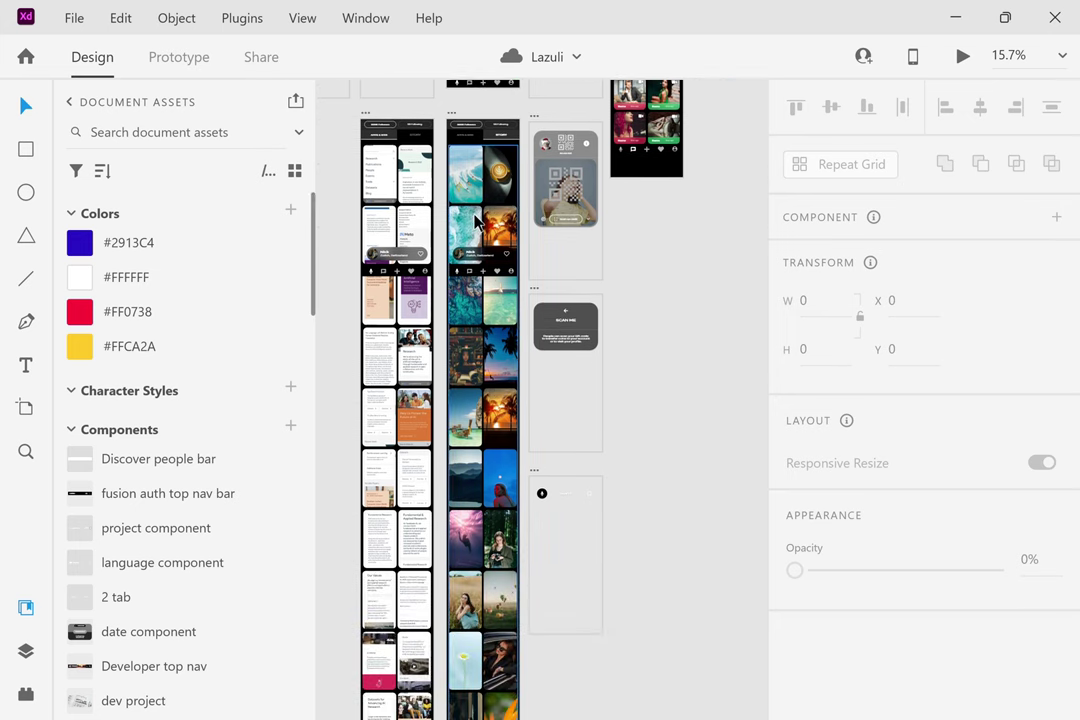
pyautogui.click(415, 176)
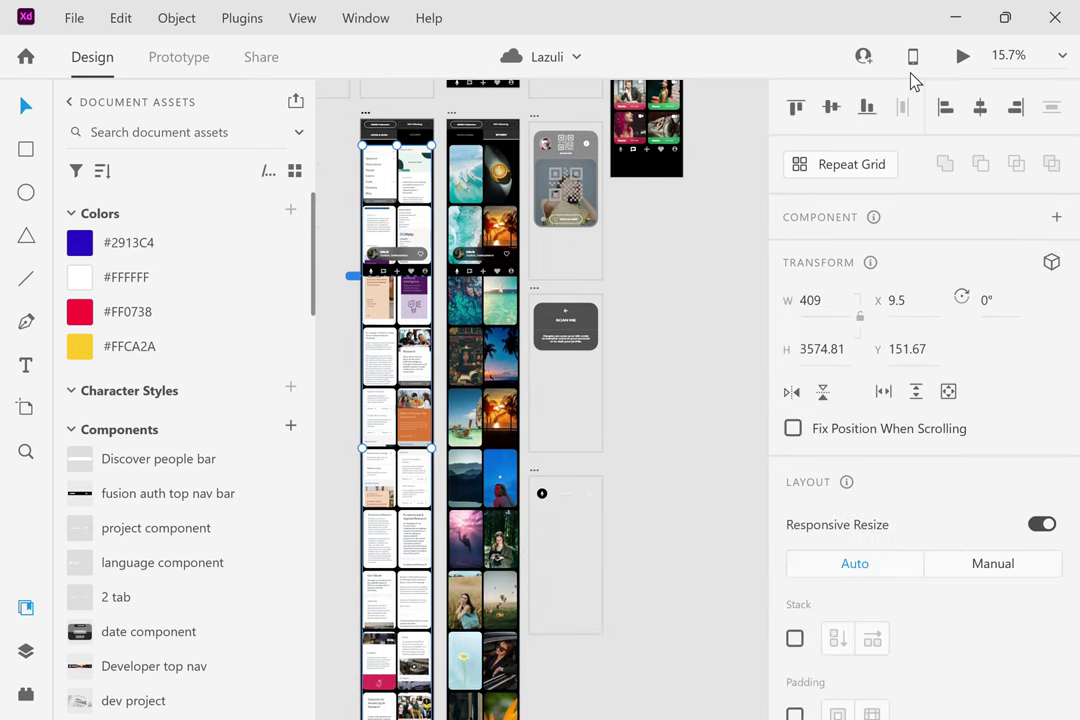
pyautogui.click(962, 57)
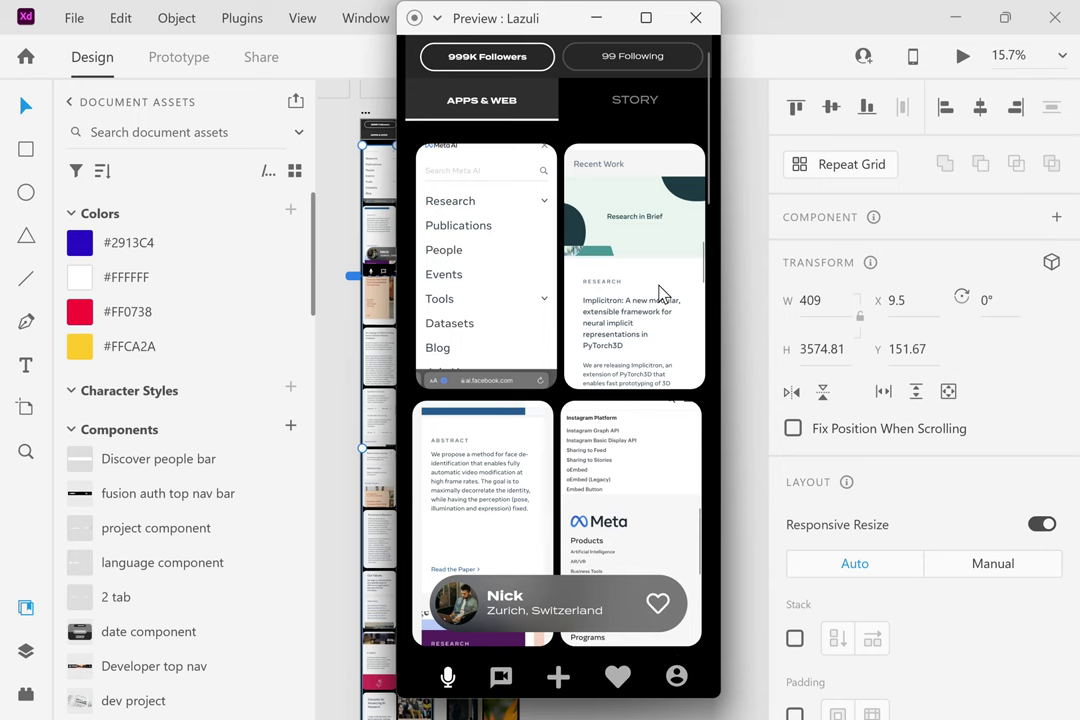
pyautogui.scroll(-15, 617, 415)
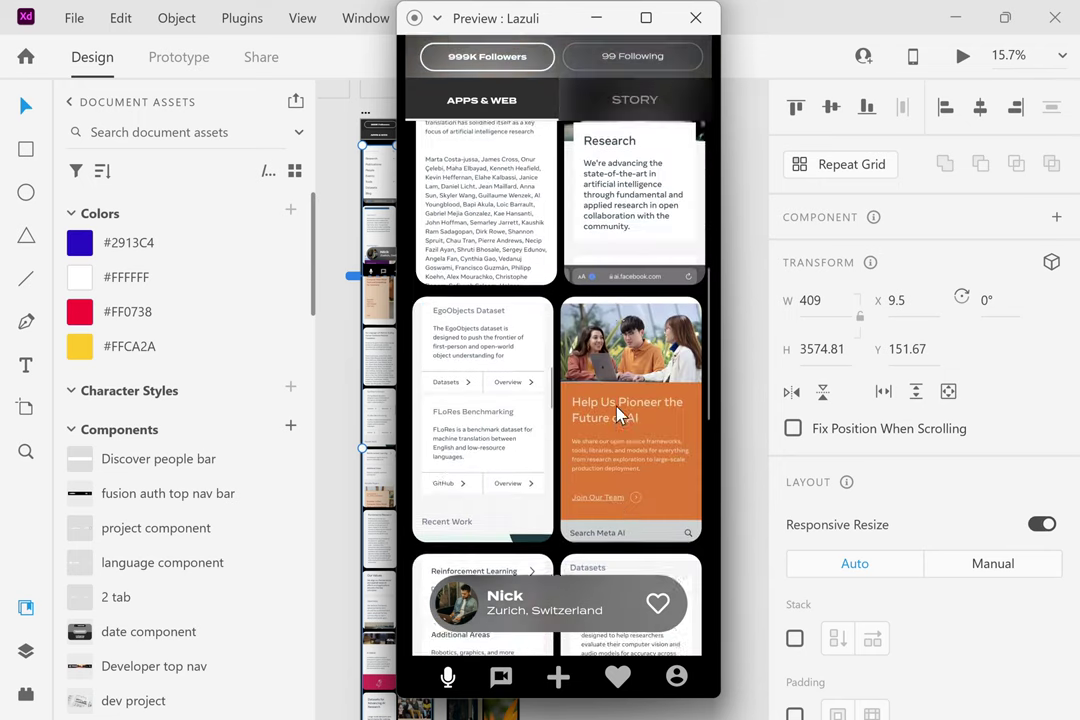
pyautogui.scroll(-5, 617, 415)
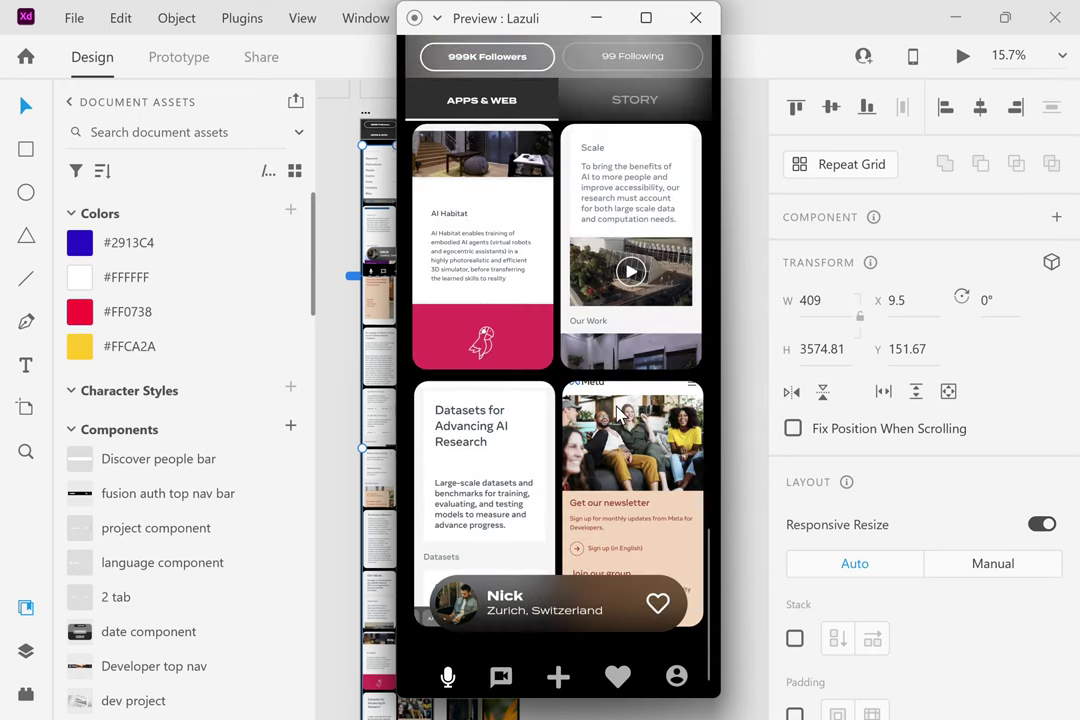
pyautogui.scroll(-10, 620, 415)
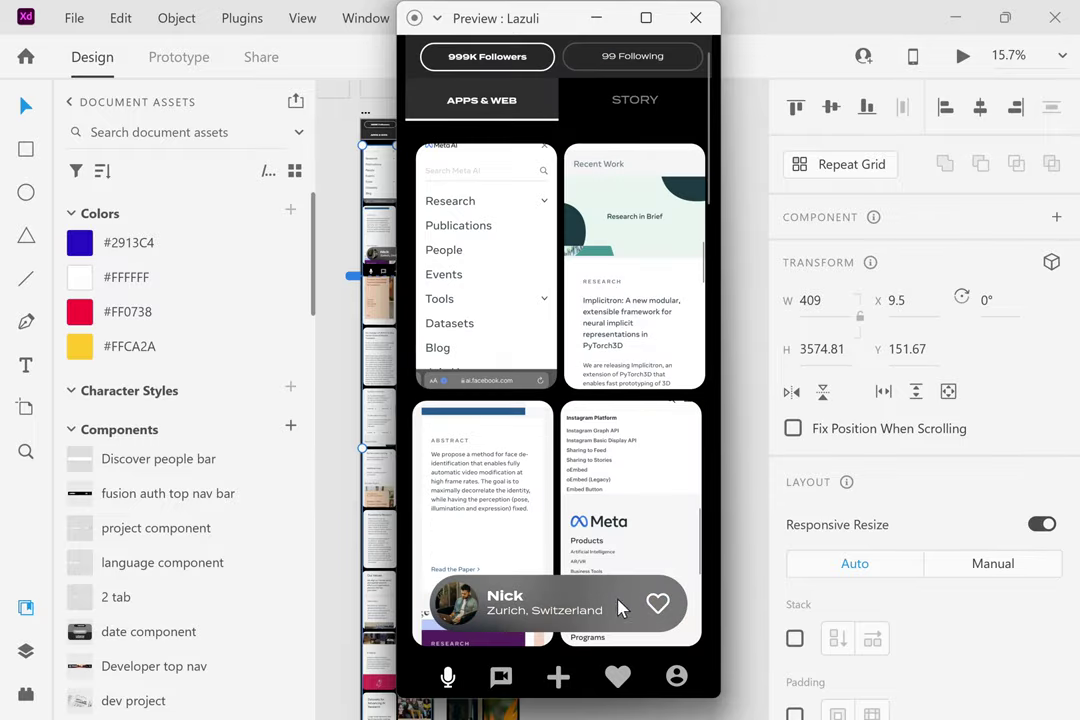
# Check the Open Source voice search results in the prototype through to People also ask, and close the preview.
pyautogui.click(445, 679)
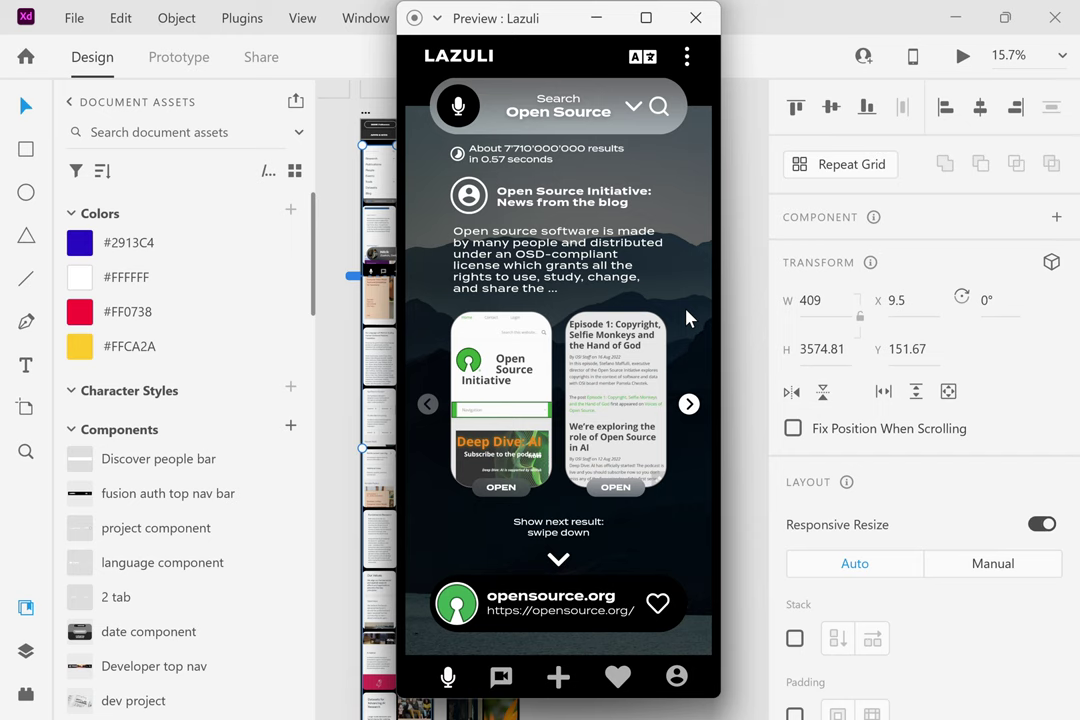
pyautogui.click(558, 563)
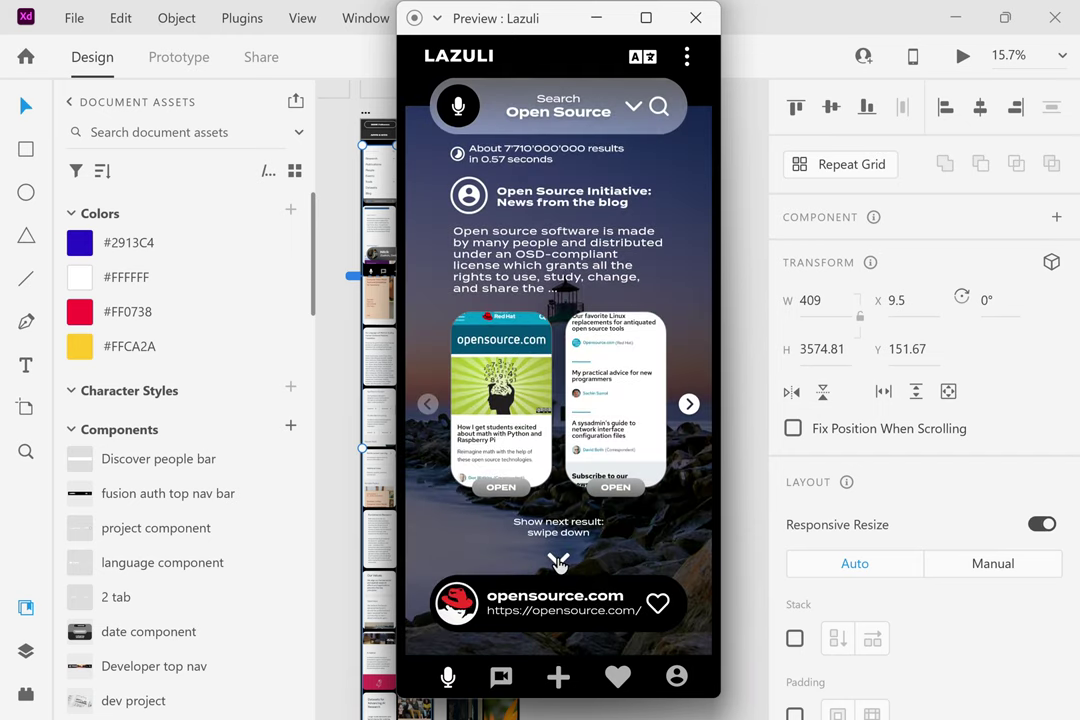
pyautogui.click(558, 563)
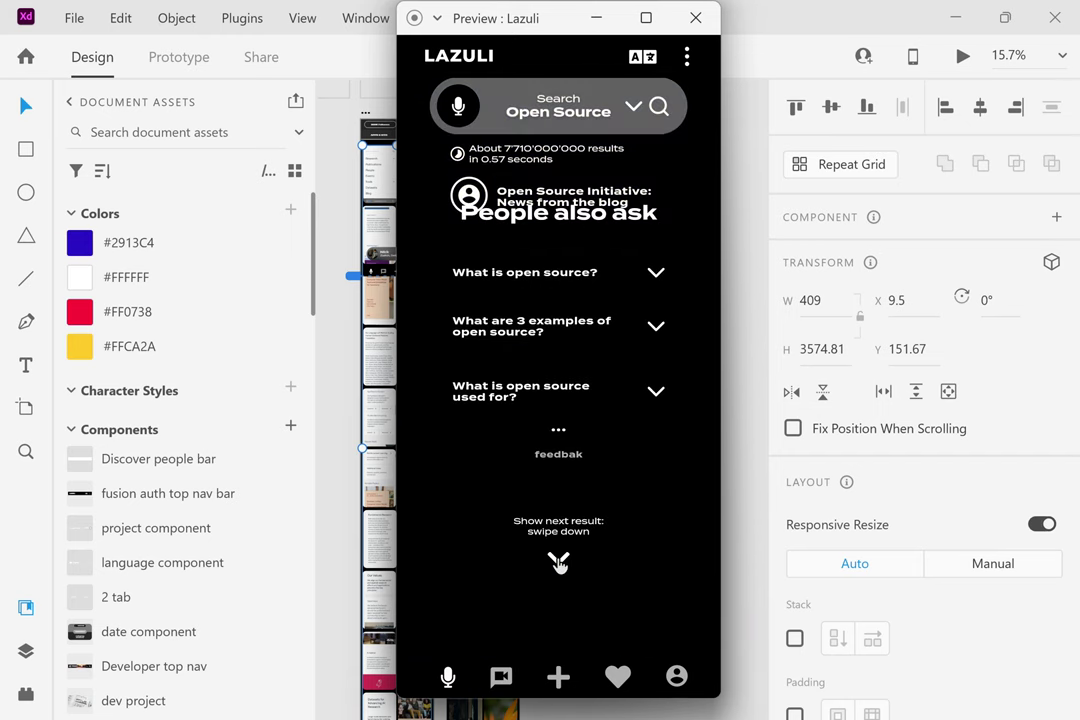
pyautogui.click(696, 18)
# Examine the 02_Search artboards, including the Wikipedia text and expandable topics on 02_Search – 3.
pyautogui.hscroll(-5, 552, 453)
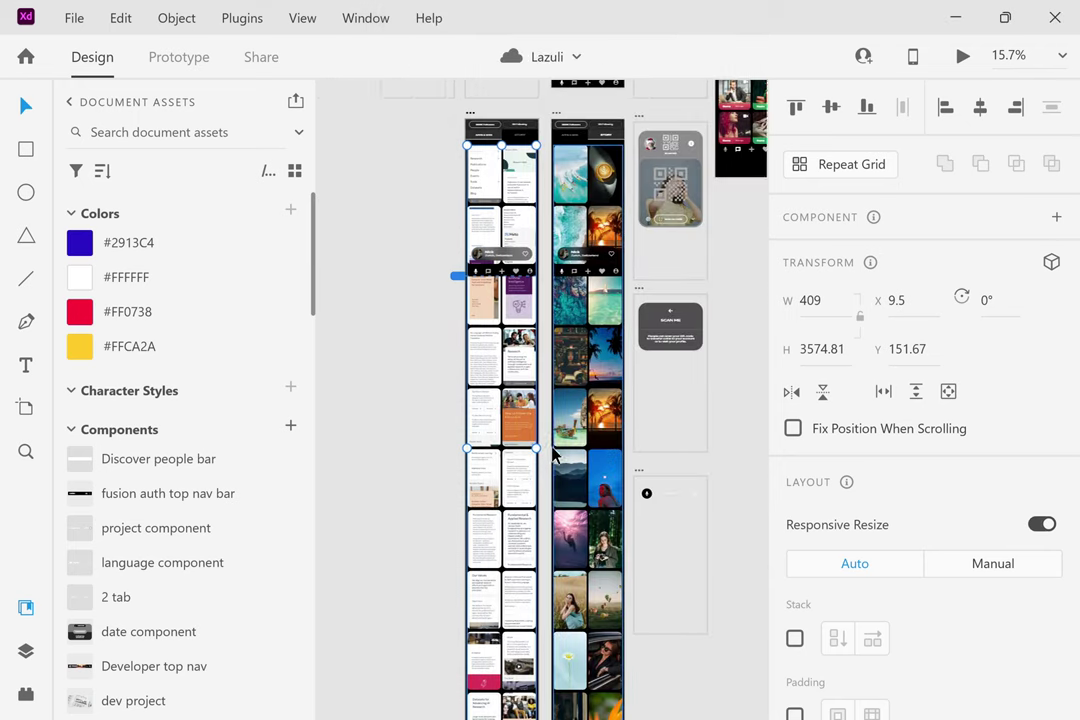
pyautogui.keyDown('ctrl'); pyautogui.scroll(-5, 552, 453); pyautogui.keyUp('ctrl')
pyautogui.hscroll(-3, 580, 240)
pyautogui.scroll(5, 580, 240)
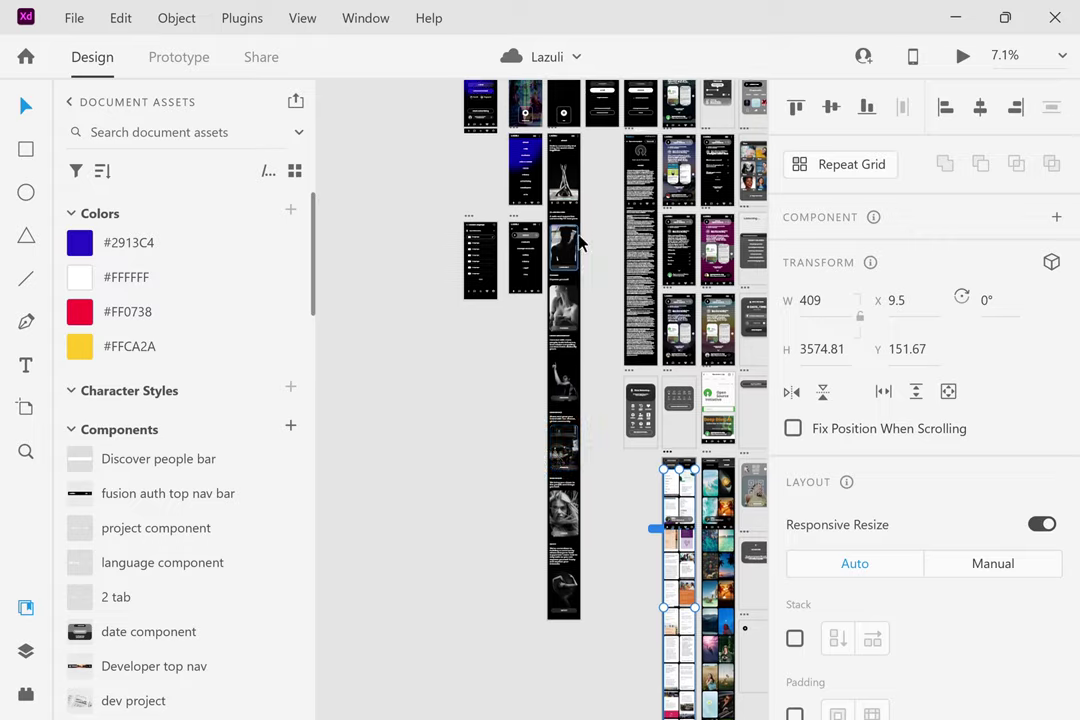
pyautogui.scroll(3, 580, 240)
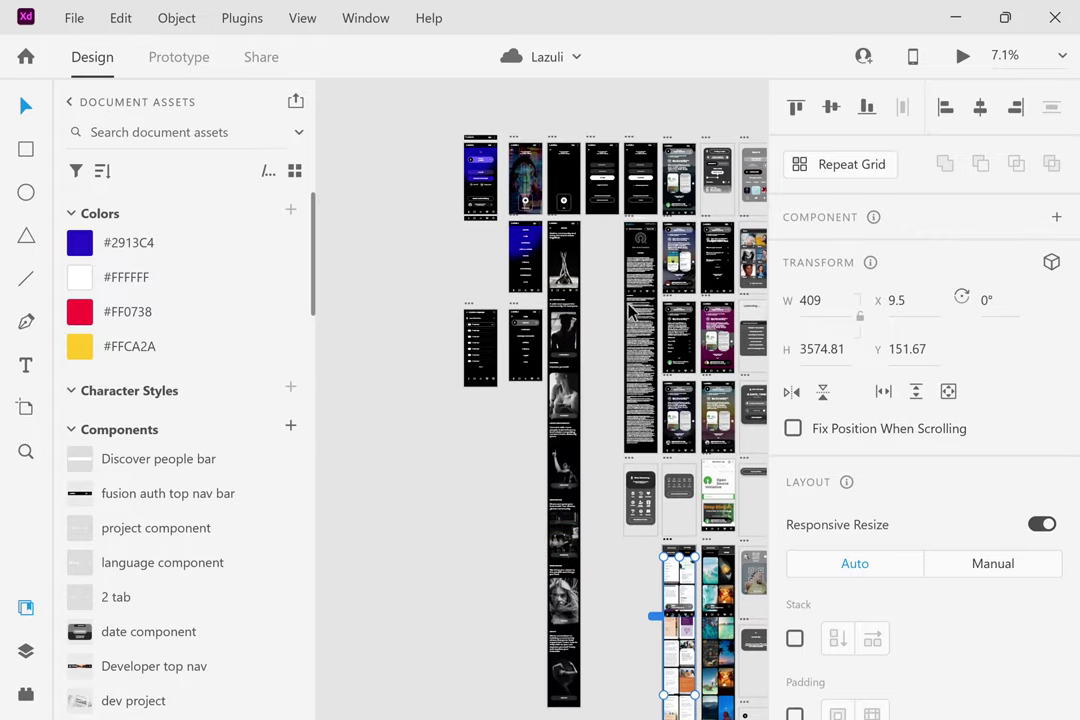
pyautogui.hscroll(2, 630, 320)
pyautogui.keyDown('ctrl'); pyautogui.scroll(6, 646, 378); pyautogui.keyUp('ctrl')
pyautogui.keyDown('ctrl'); pyautogui.scroll(3, 646, 378); pyautogui.keyUp('ctrl')
pyautogui.scroll(3, 610, 212)
pyautogui.scroll(2, 599, 170)
pyautogui.scroll(1, 594, 313)
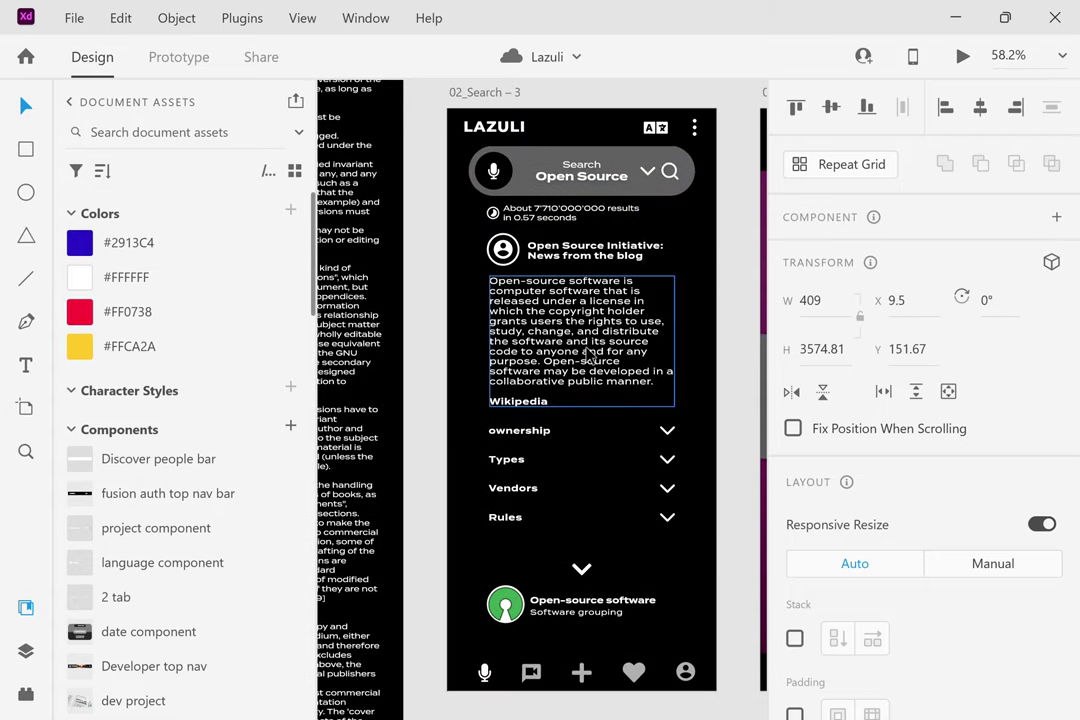
pyautogui.scroll(-6, 590, 355)
pyautogui.scroll(-1, 590, 355)
pyautogui.hscroll(2, 588, 354)
pyautogui.scroll(1, 600, 320)
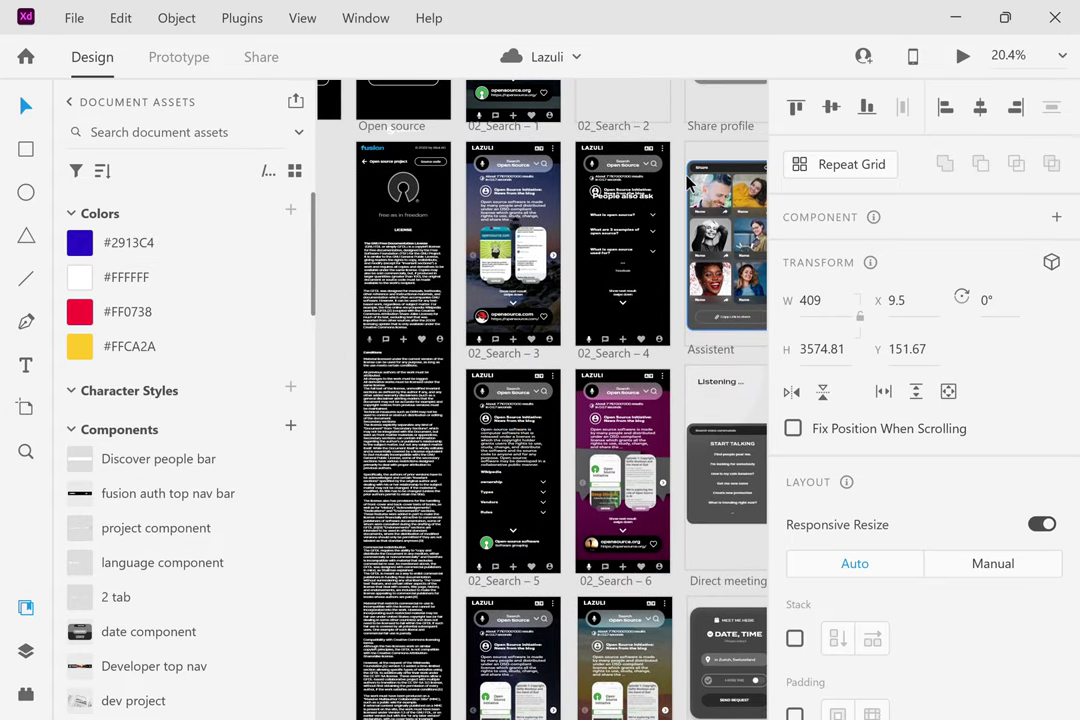
# Move the People also ask heading on the 02_Search – 2 artboard down to Y 270, below the Open Source Initiative title.
pyautogui.scroll(5, 688, 181)
pyautogui.click(516, 257)
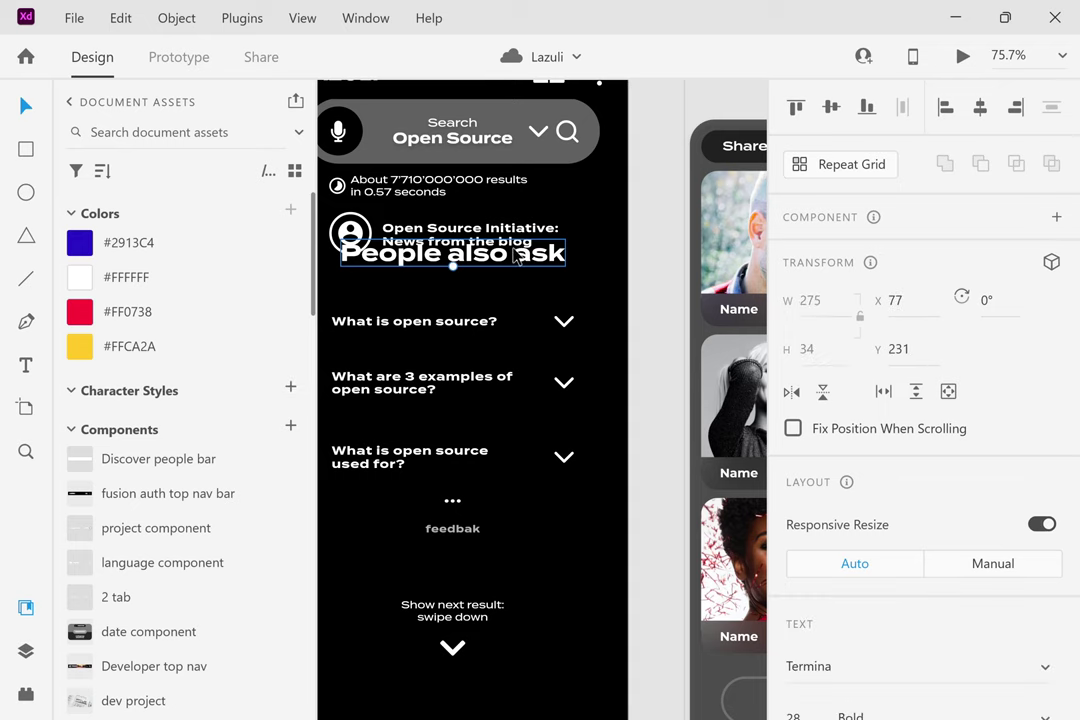
pyautogui.moveTo(516, 257); pyautogui.dragTo(513, 289)
pyautogui.hscroll(-2, 513, 283)
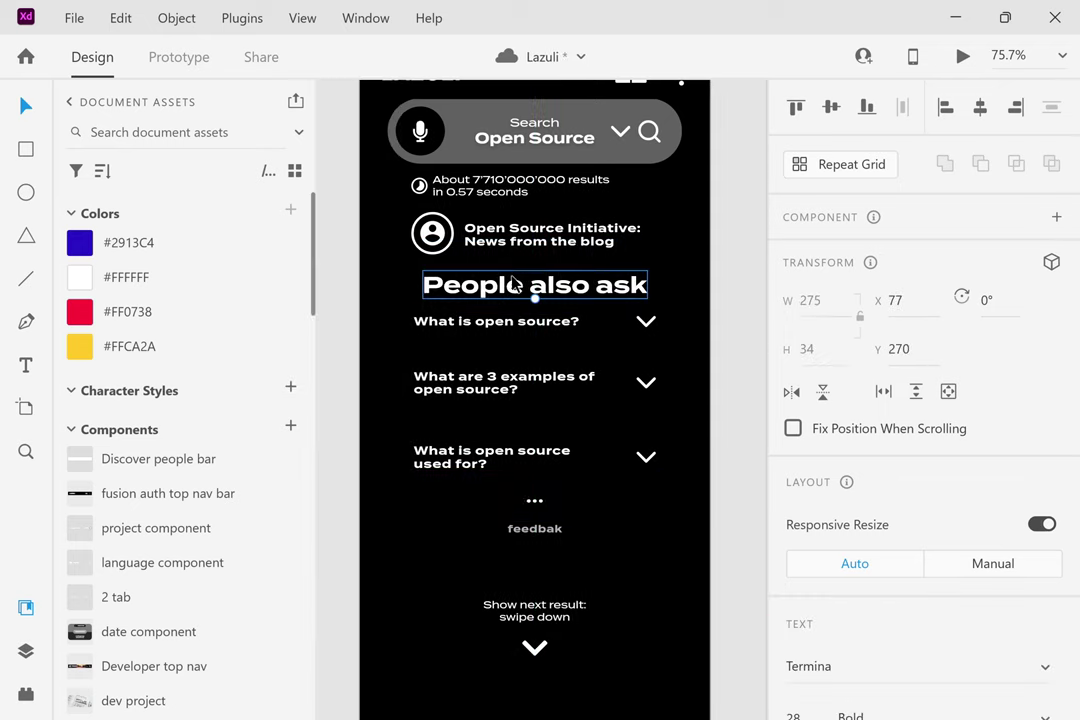
pyautogui.moveTo(397, 284); pyautogui.dragTo(666, 550)
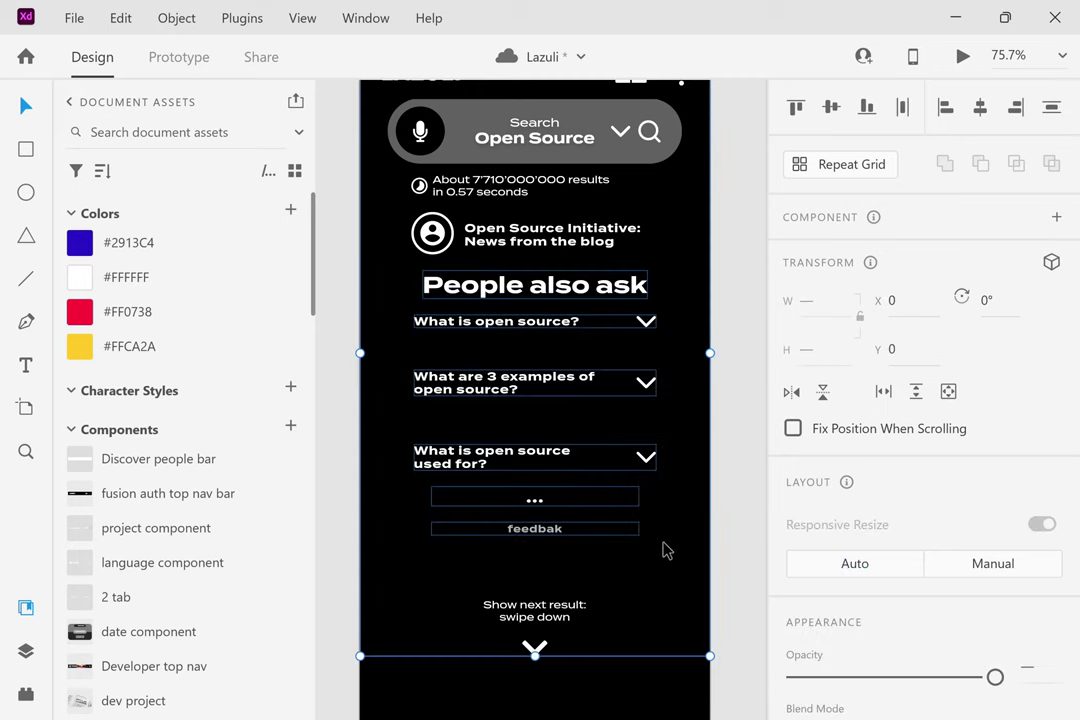
pyautogui.click(736, 425)
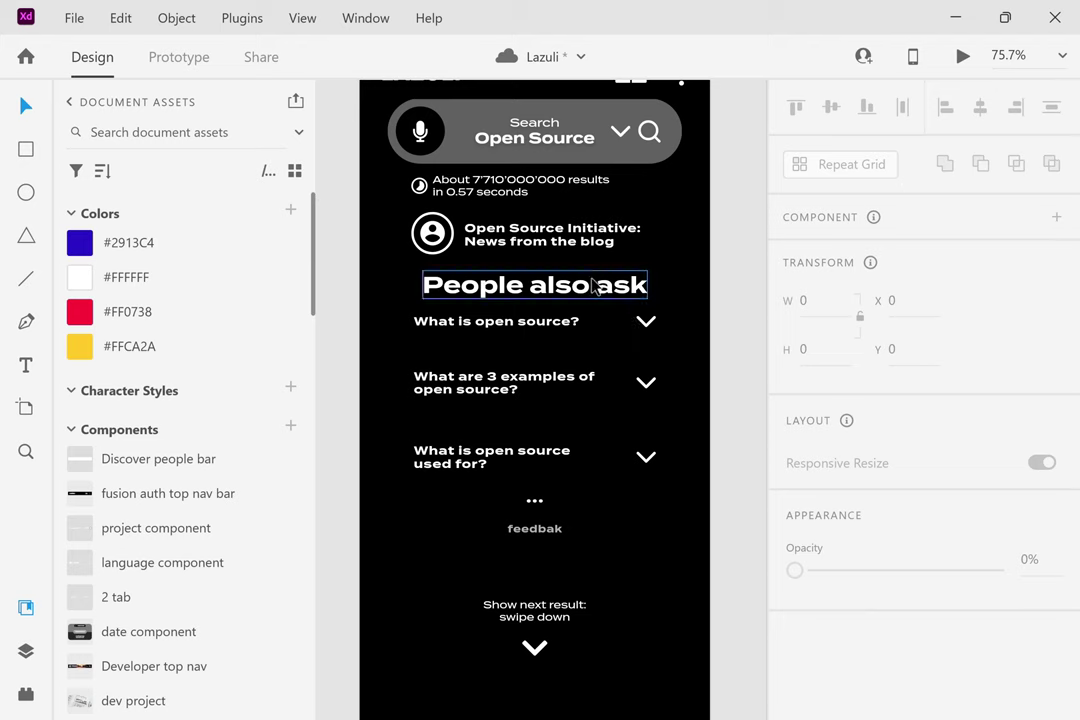
# Delete the People also ask heading from the 02_Search – 2 artboard.
pyautogui.click(541, 294)
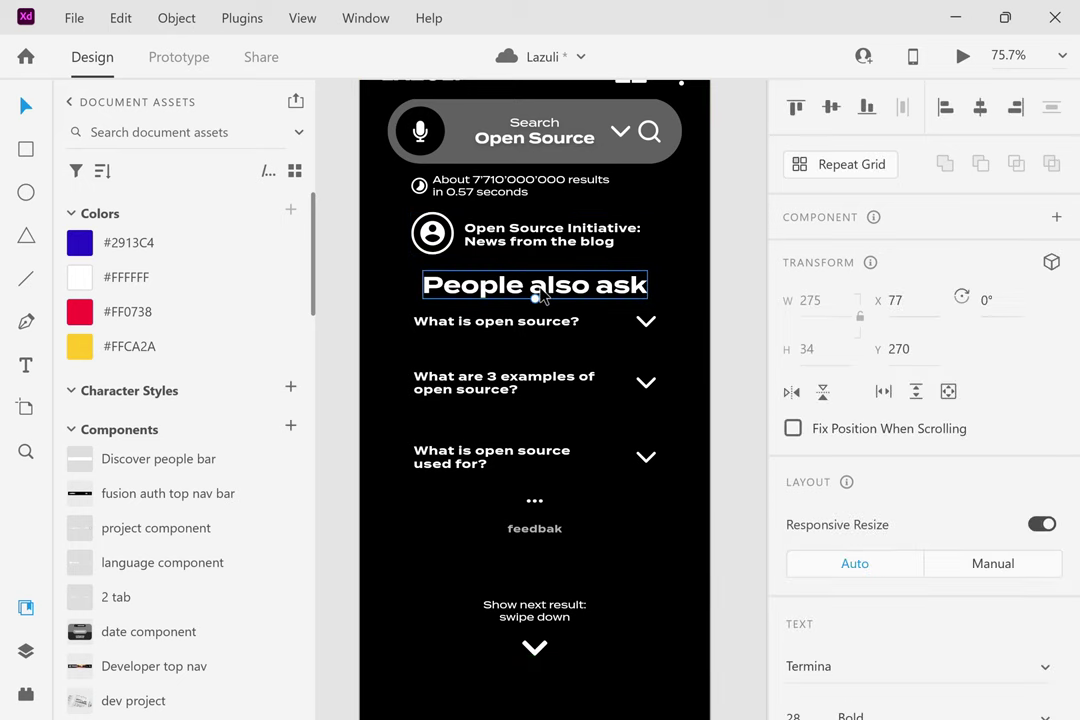
pyautogui.press('Delete')
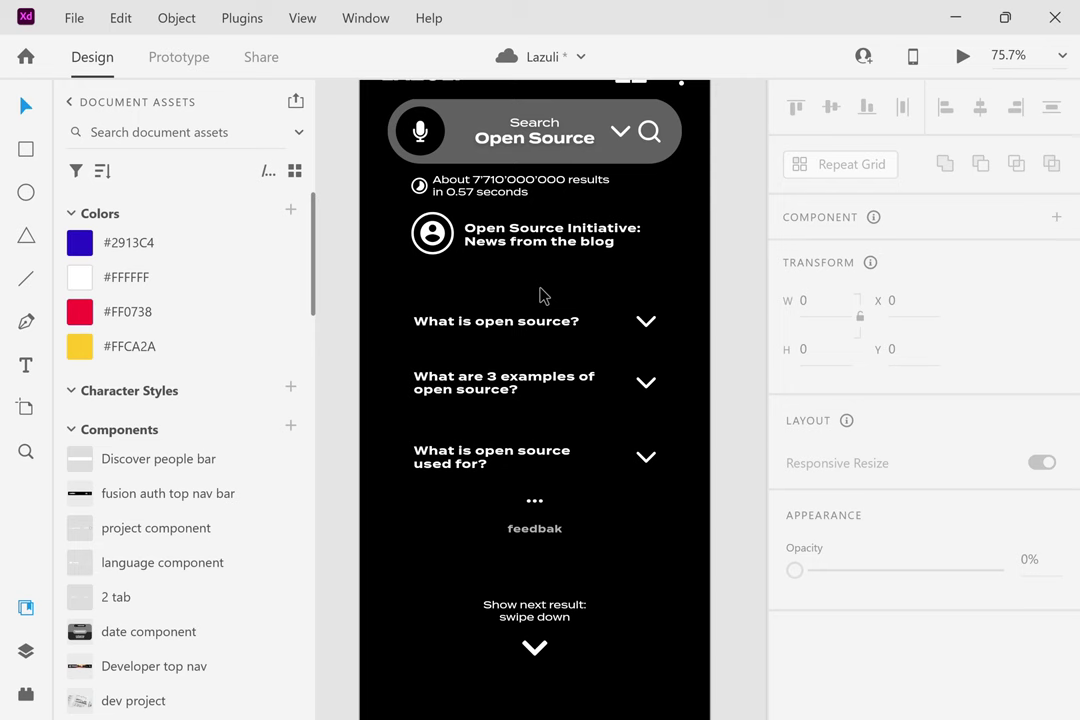
pyautogui.scroll(-3, 620, 330)
pyautogui.scroll(-5, 621, 335)
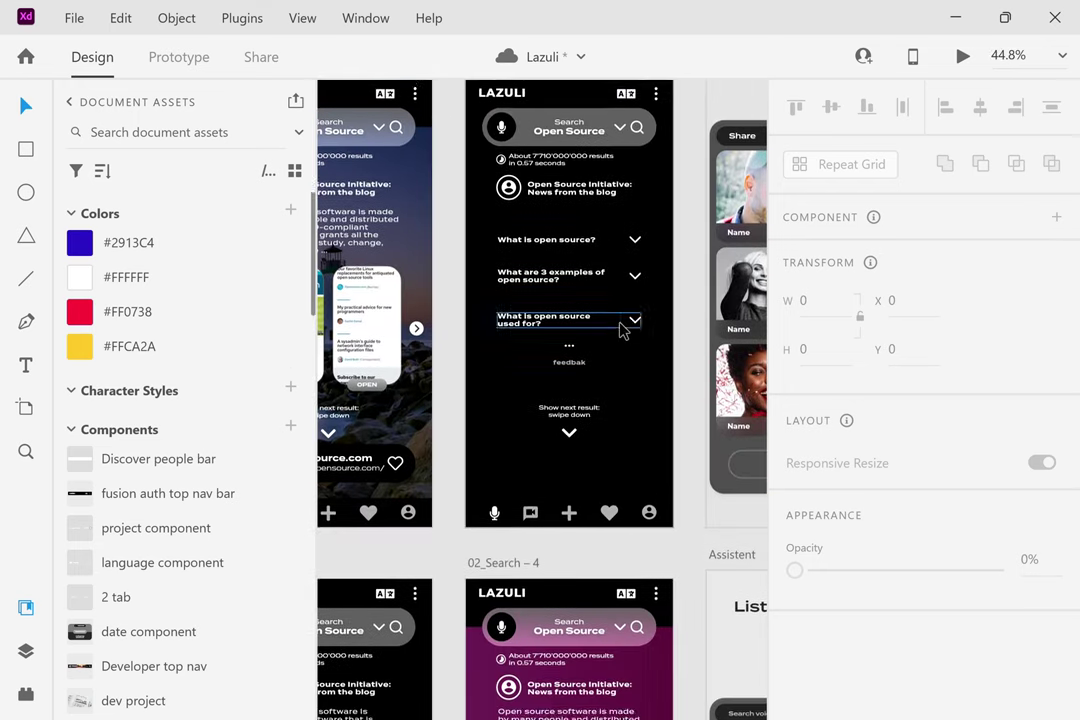
pyautogui.scroll(-10, 621, 355)
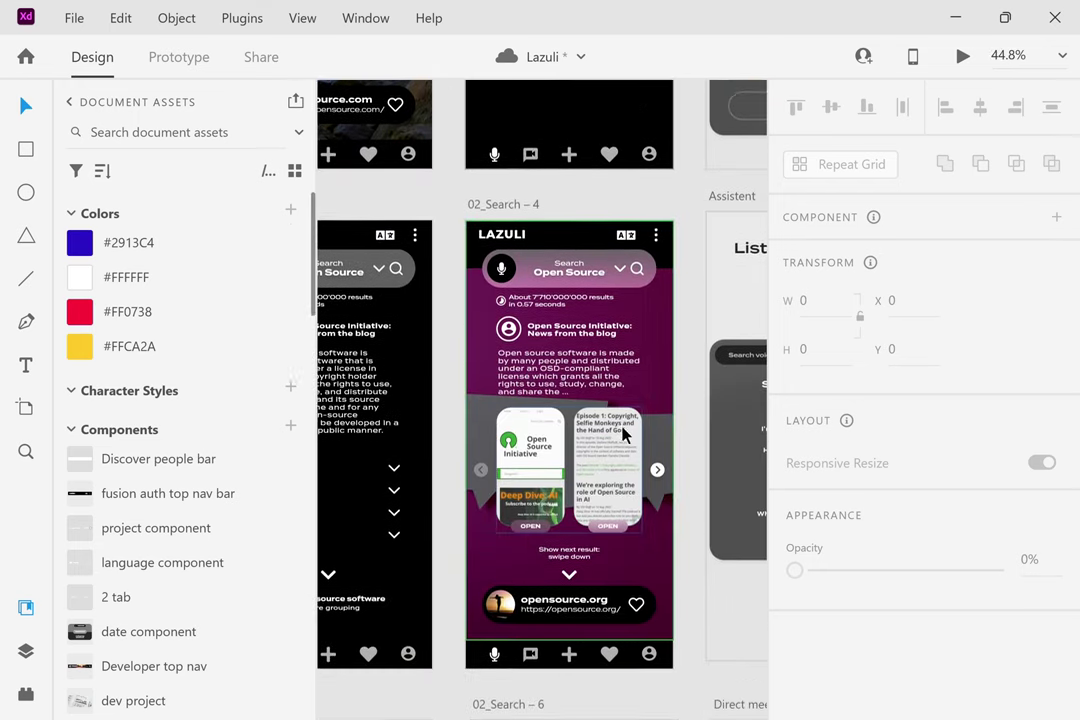
# Examine the artboards from 02_Search – 4 through 02_Search – 7, the Profile – open - story photos and the Direct meeting card.
pyautogui.scroll(-12, 622, 433)
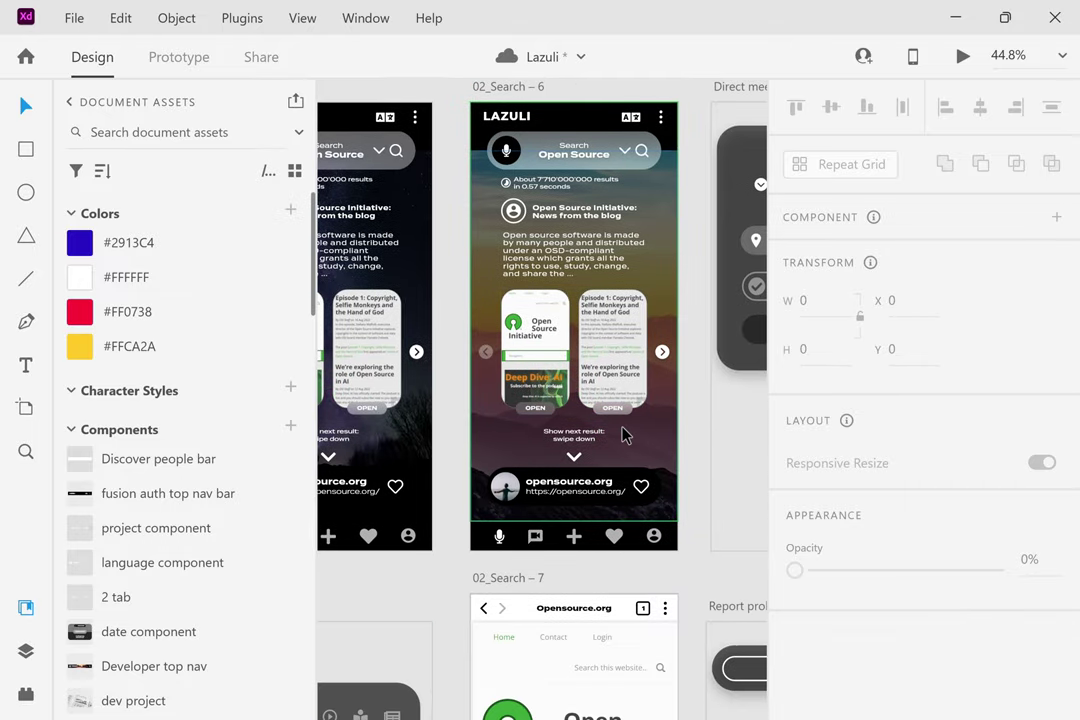
pyautogui.scroll(-3, 622, 433)
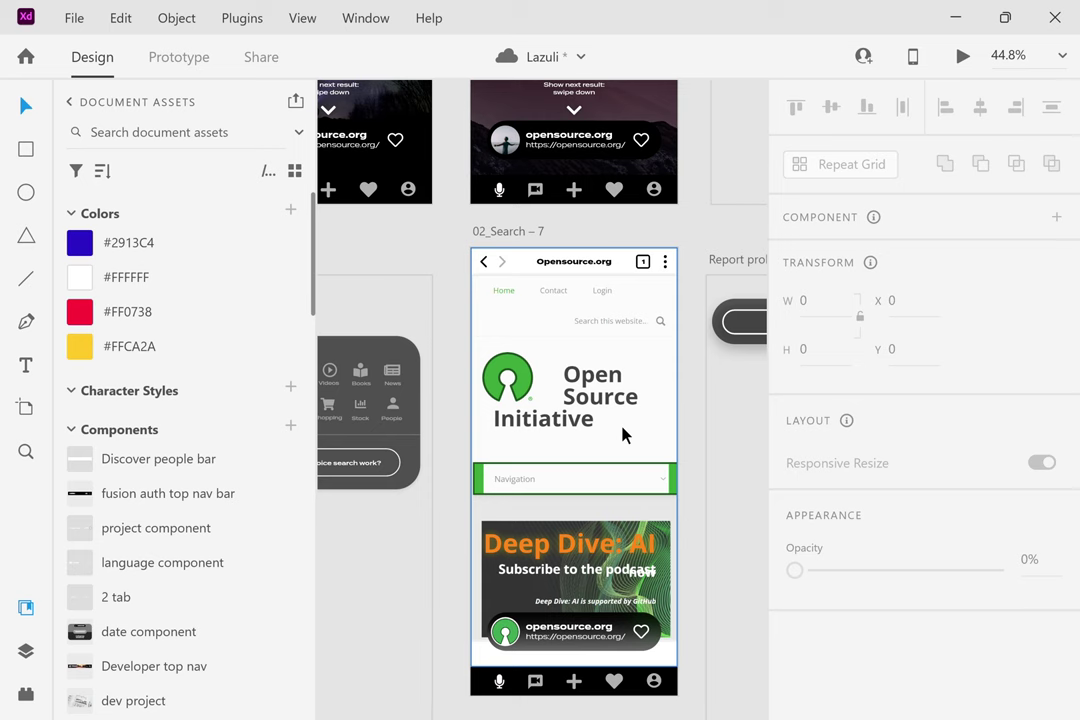
pyautogui.scroll(-20, 622, 433)
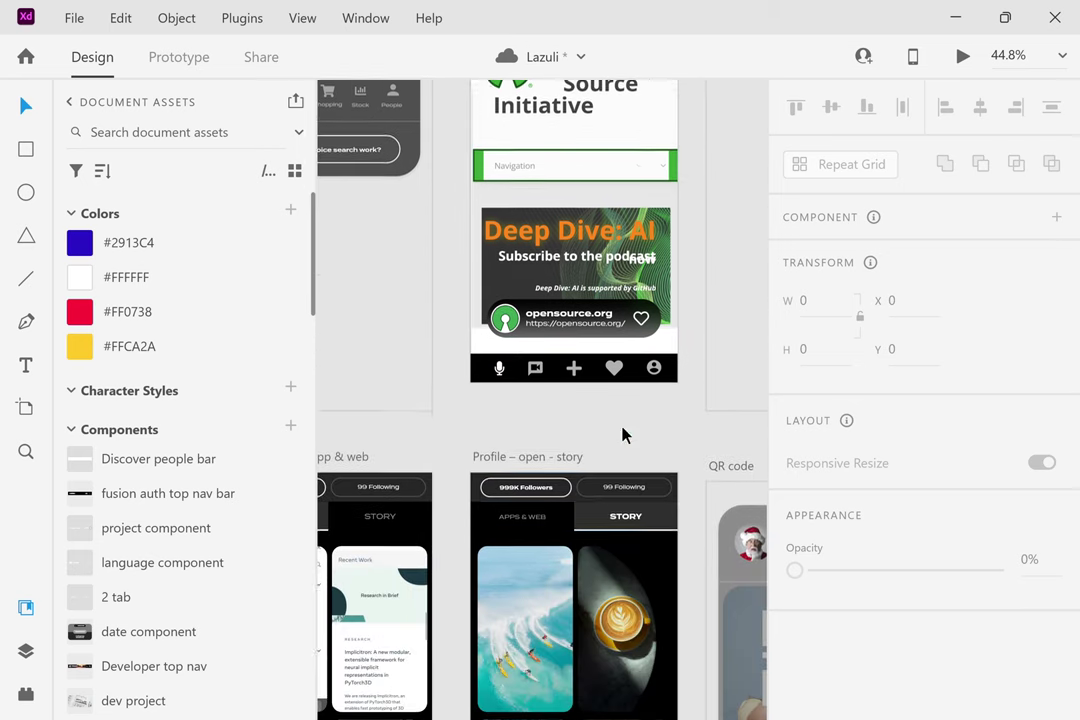
pyautogui.scroll(-20, 622, 433)
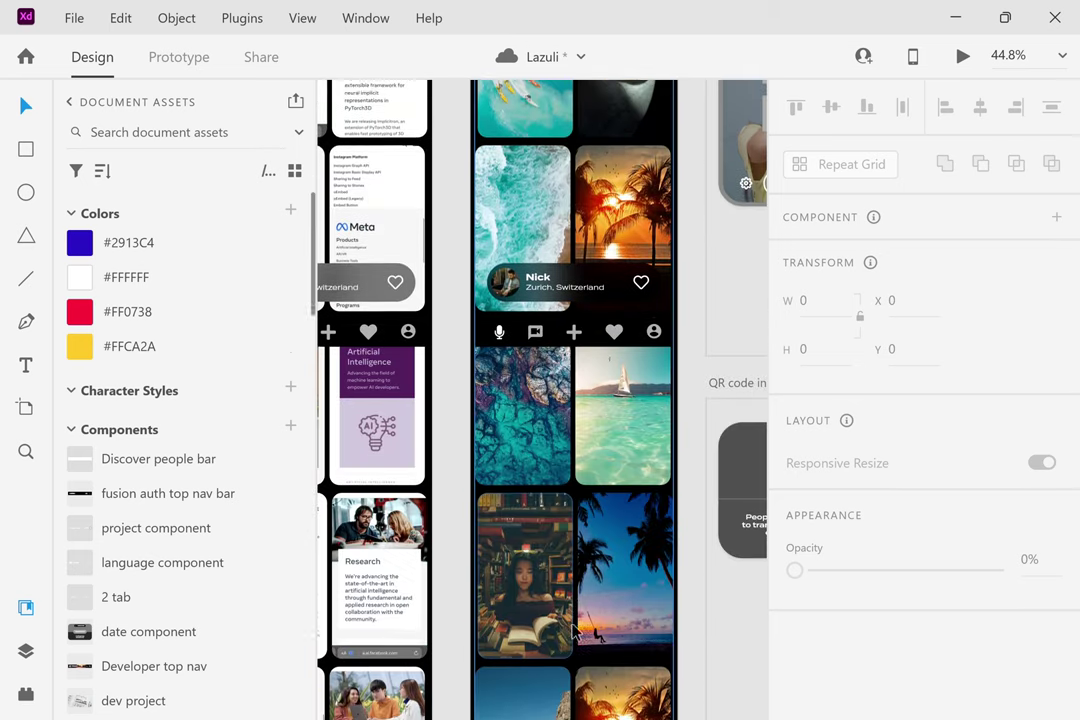
pyautogui.scroll(-20, 574, 631)
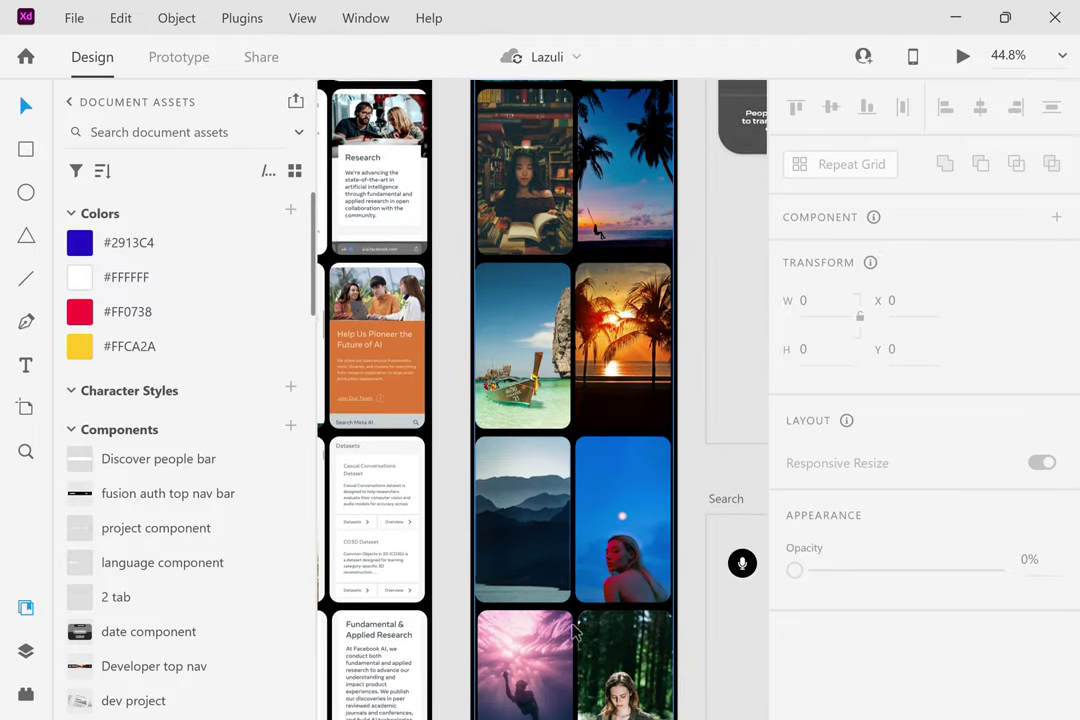
pyautogui.scroll(-5, 574, 631)
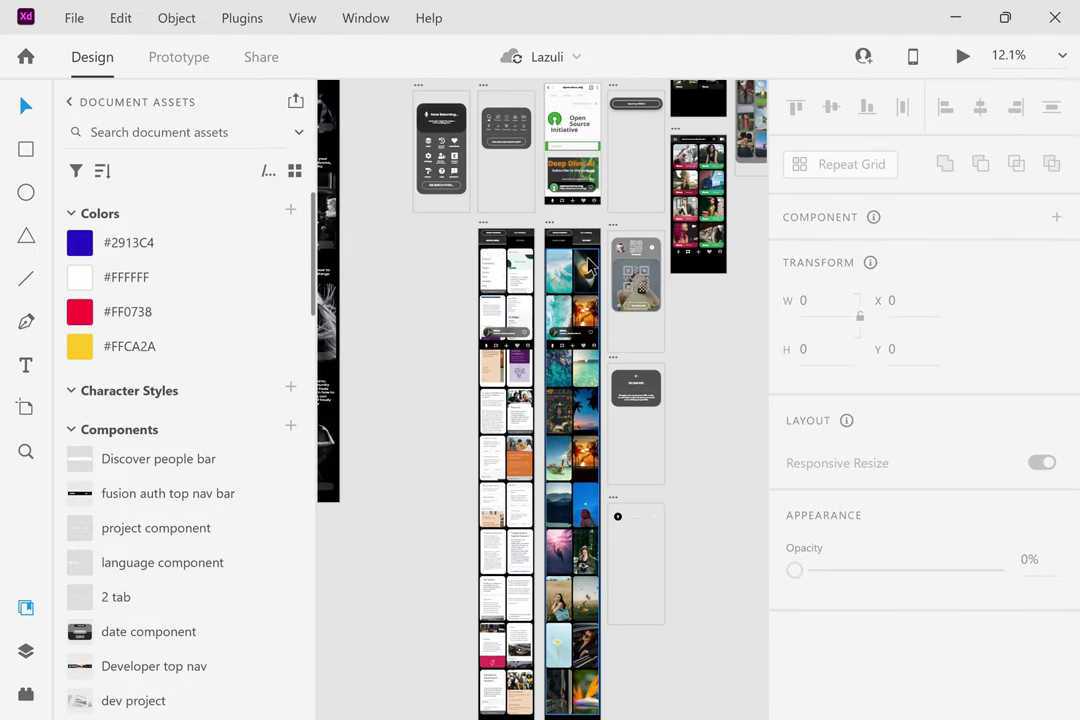
pyautogui.hscroll(6, 589, 263)
pyautogui.scroll(14, 493, 271)
pyautogui.click(493, 275)
pyautogui.hotkey('ctrl', '3')
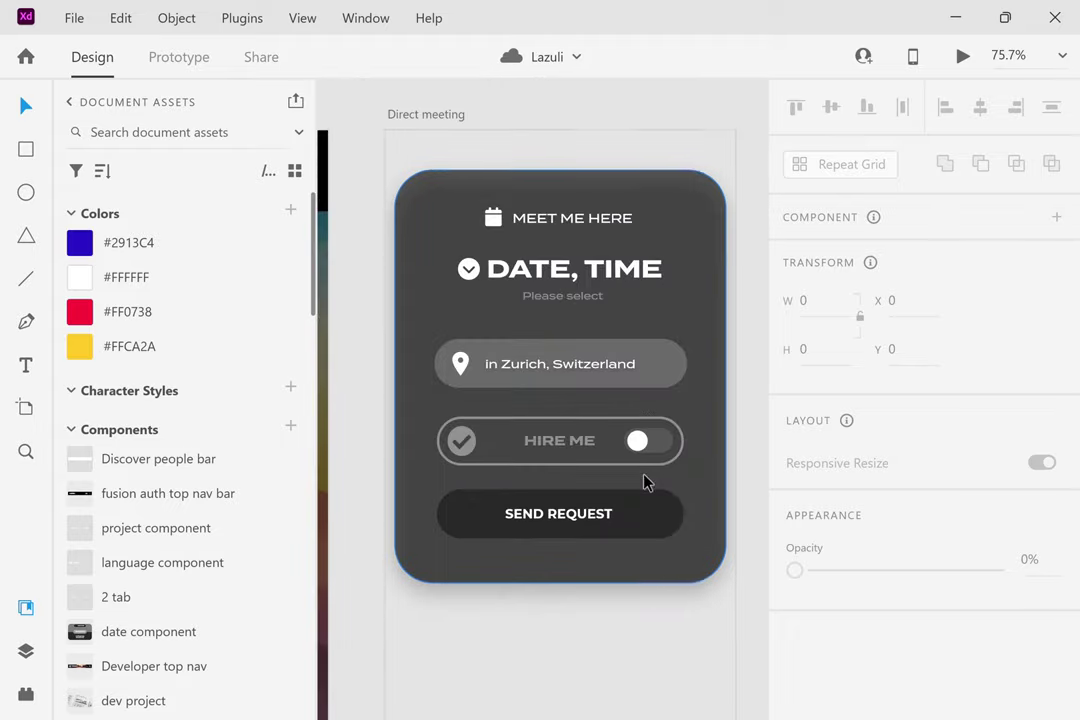
pyautogui.scroll(10, 645, 482)
pyautogui.scroll(-5, 645, 482)
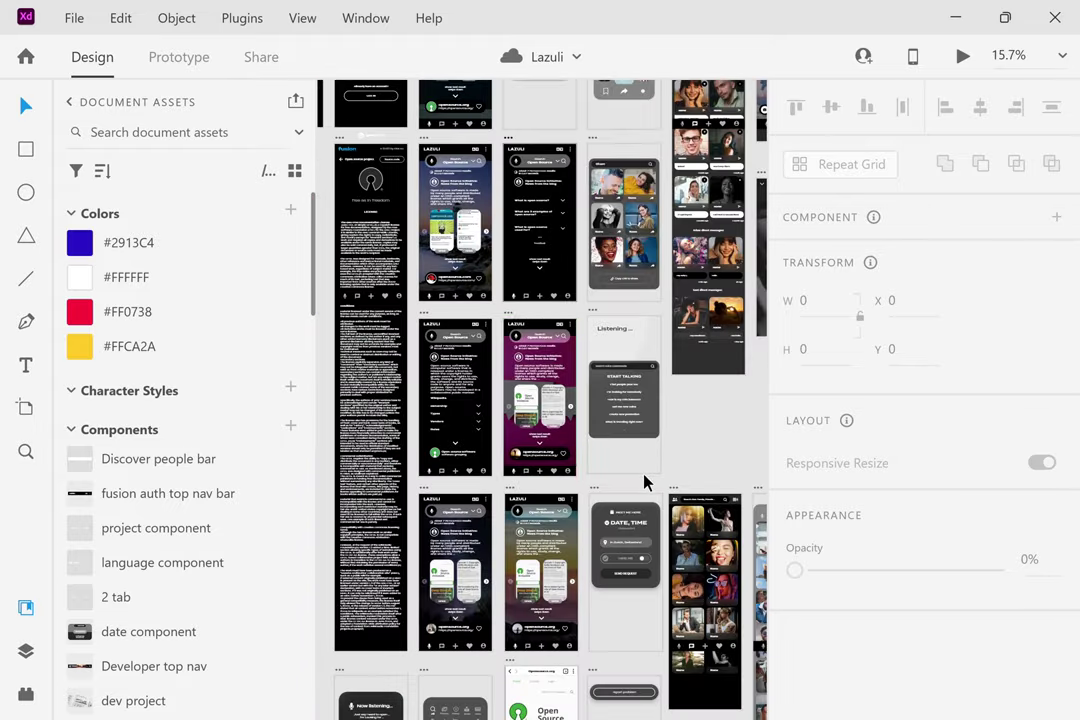
# Examine the profile card with the Follow me and Contact me buttons, the chat list and the chat conversation artboard.
pyautogui.scroll(3, 512, 275)
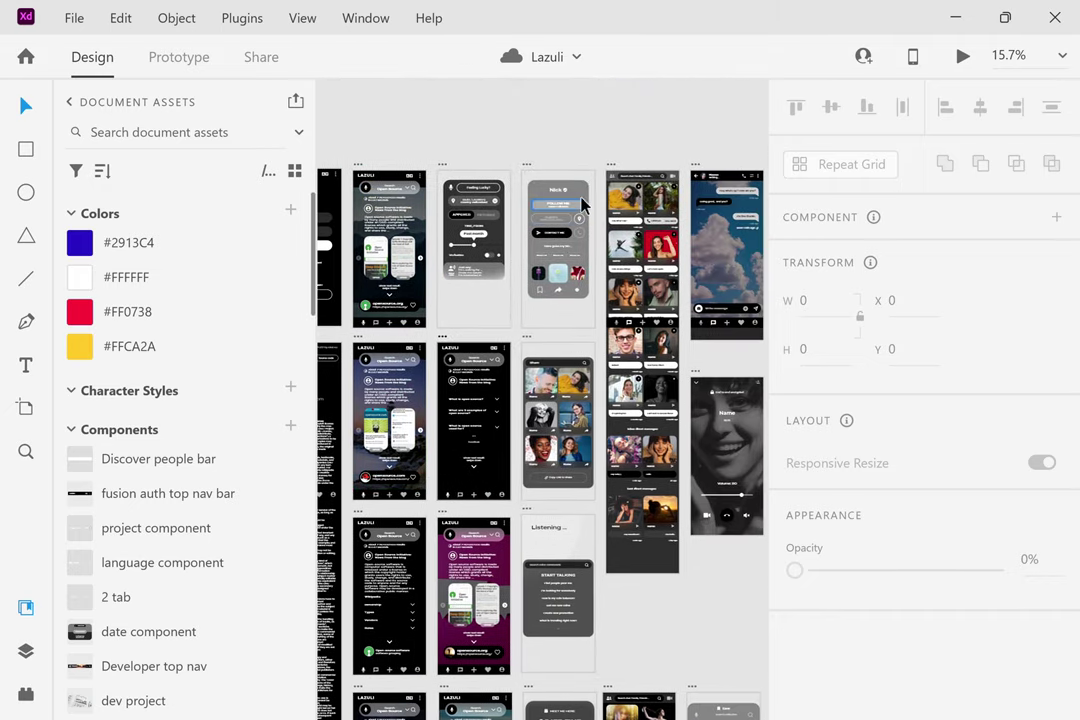
pyautogui.scroll(6, 581, 206)
pyautogui.hscroll(-2, 550, 299)
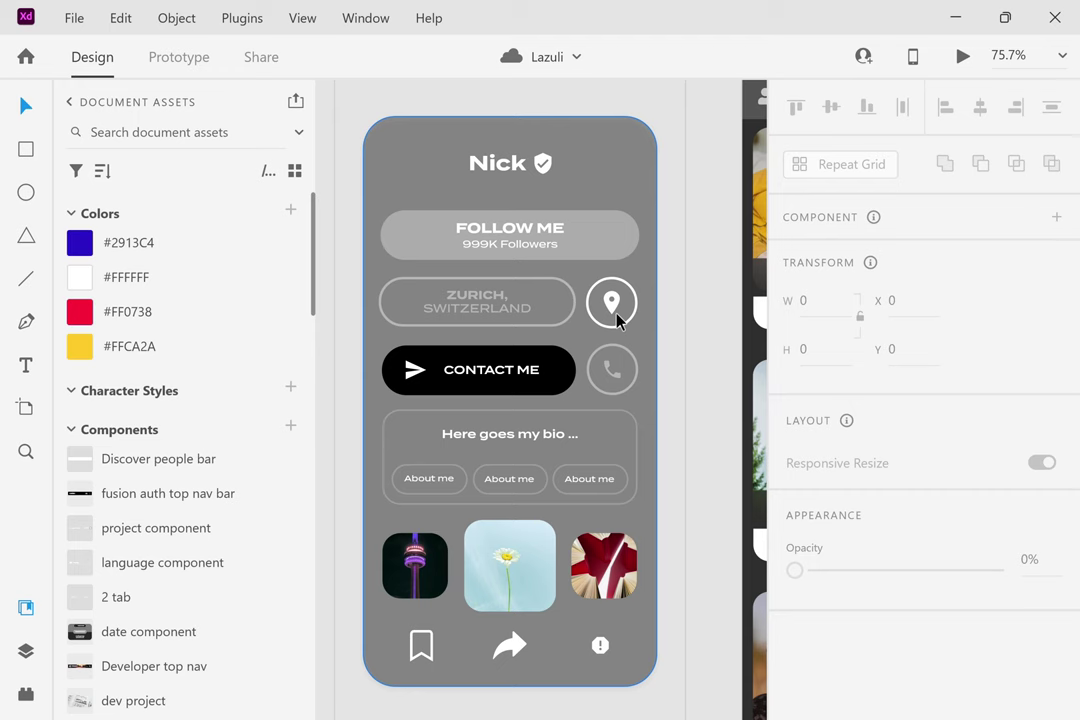
pyautogui.hscroll(10, 617, 318)
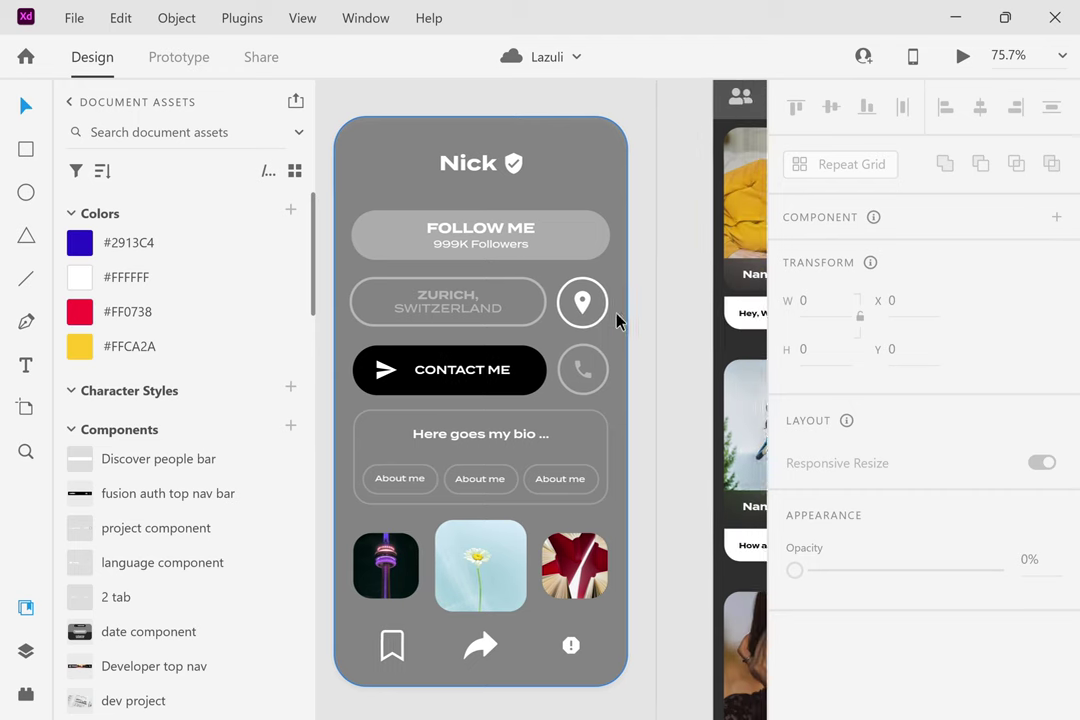
pyautogui.hscroll(2, 617, 318)
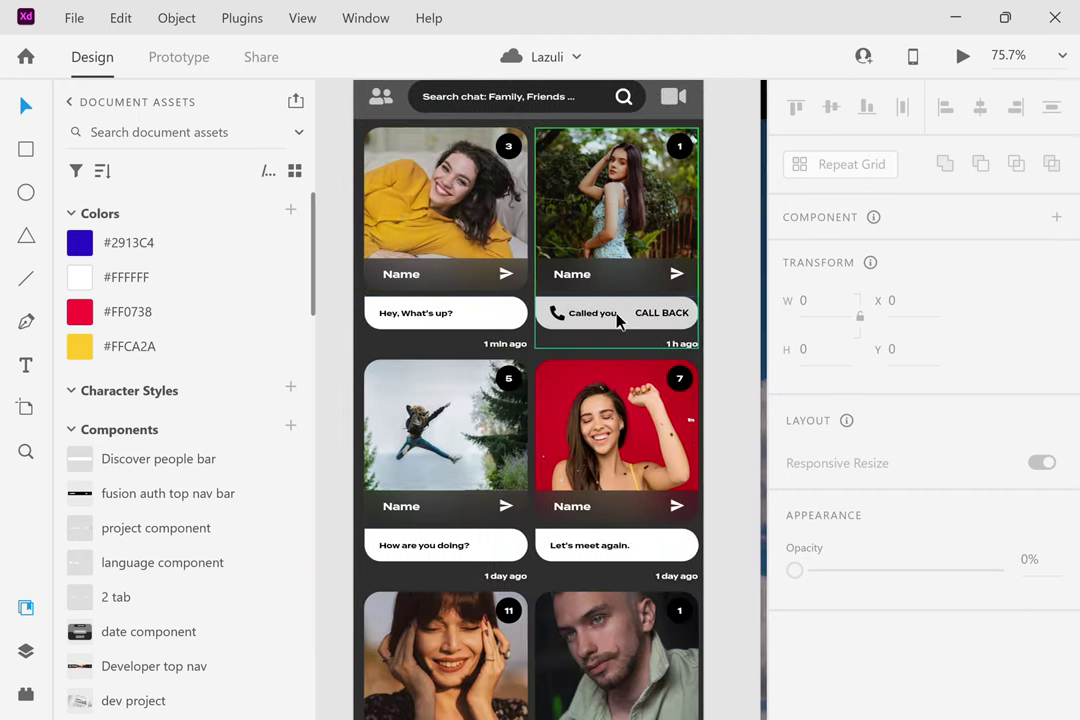
pyautogui.scroll(-5, 617, 318)
pyautogui.hscroll(9, 617, 318)
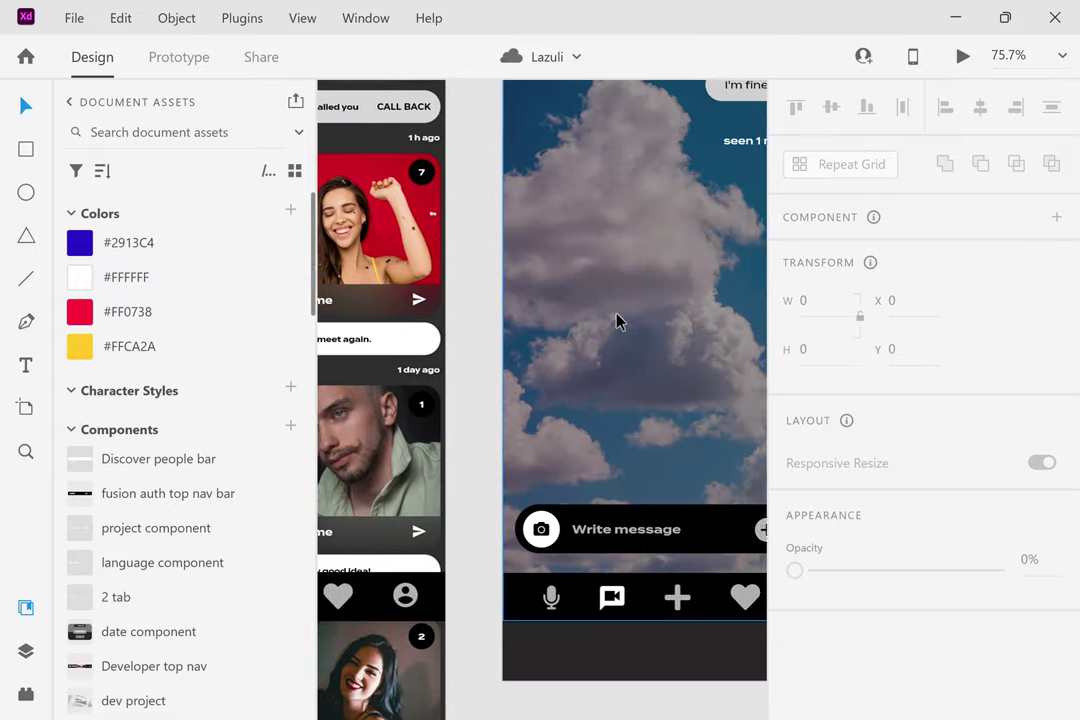
pyautogui.scroll(5, 617, 320)
pyautogui.hscroll(7, 617, 320)
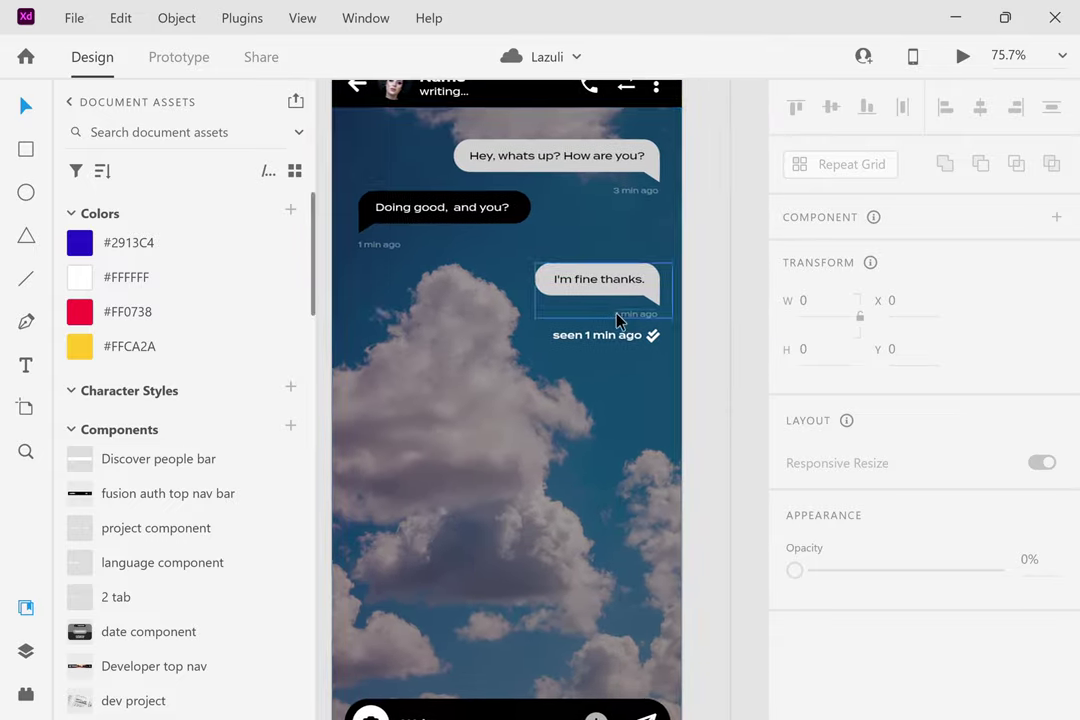
# Review the contact options card and the Save contact as, Add, Cofirm screen and Notifications artboards.
pyautogui.hscroll(16, 617, 320)
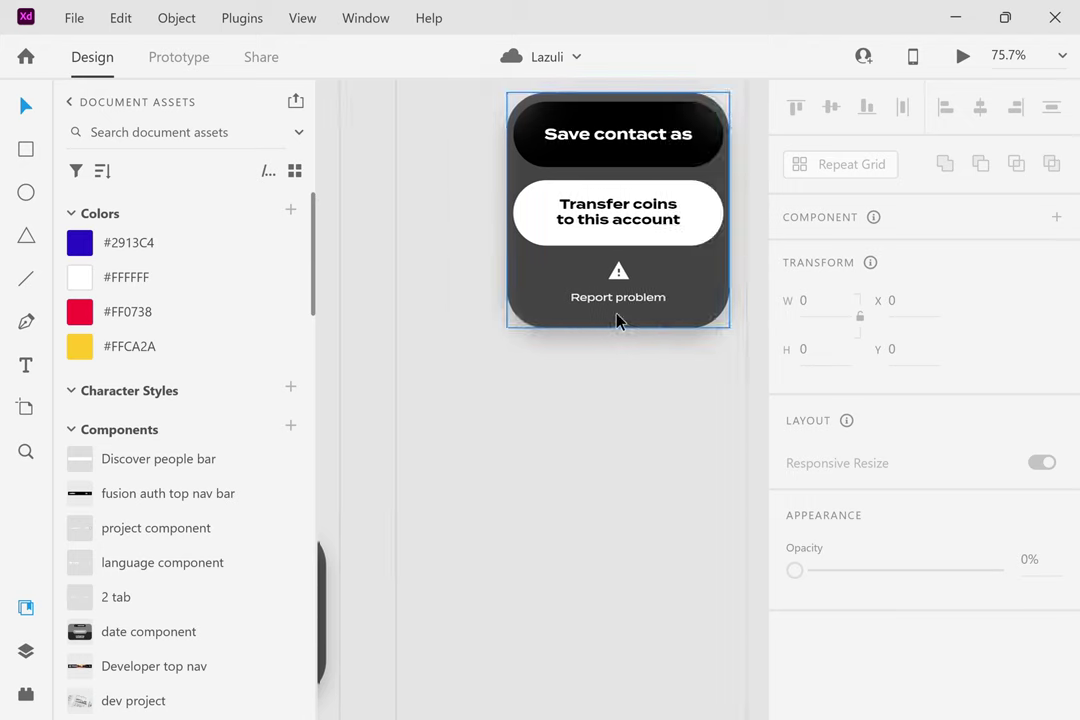
pyautogui.scroll(1, 617, 320)
pyautogui.hscroll(10, 616, 320)
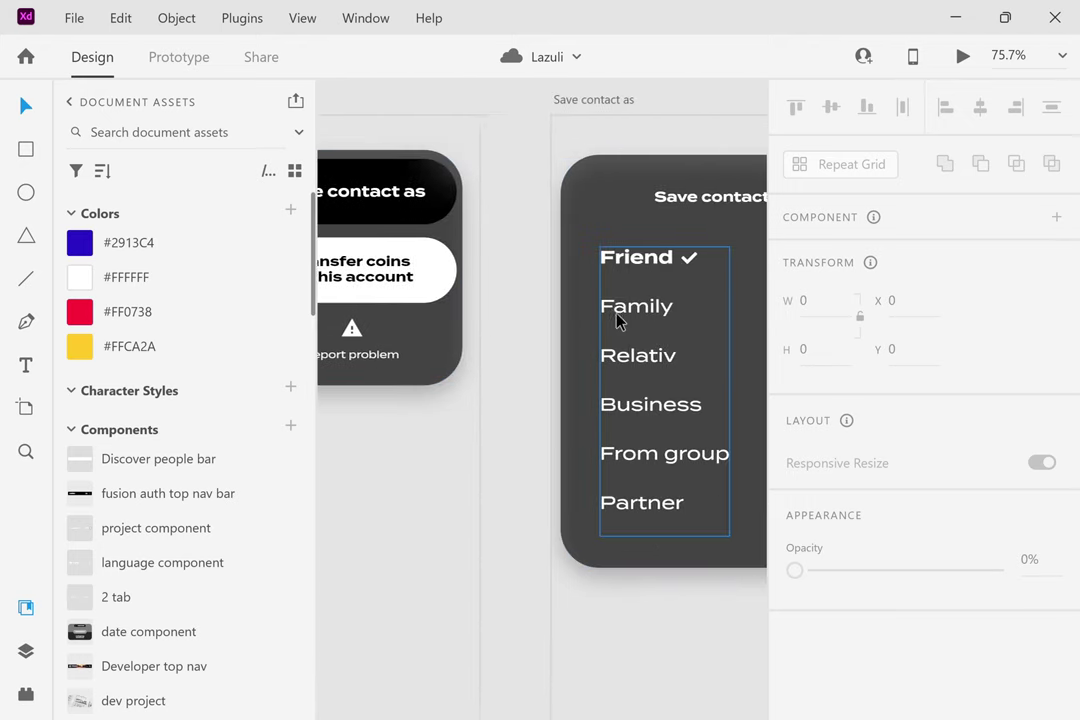
pyautogui.hscroll(12, 616, 320)
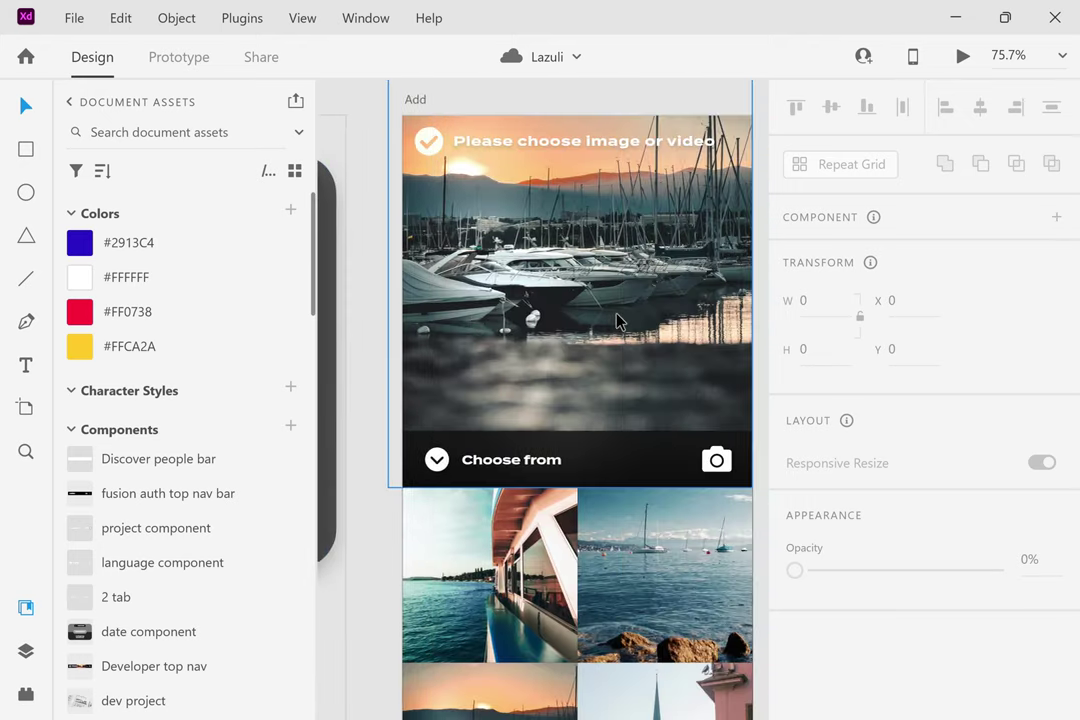
pyautogui.hscroll(10, 617, 320)
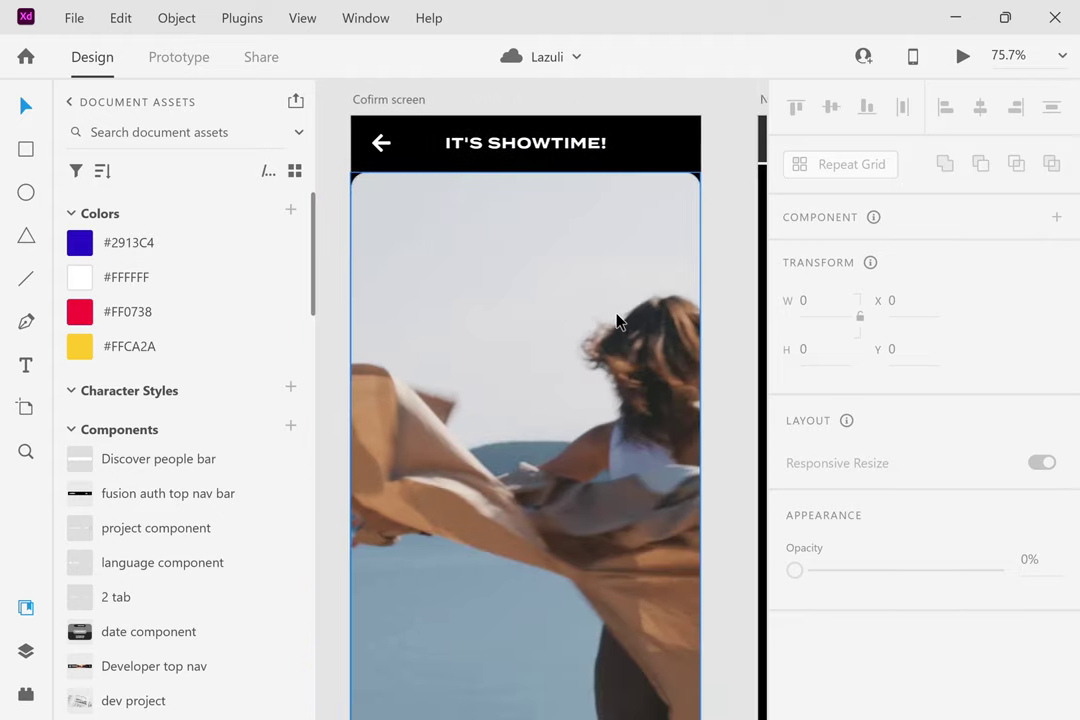
pyautogui.hscroll(8, 617, 320)
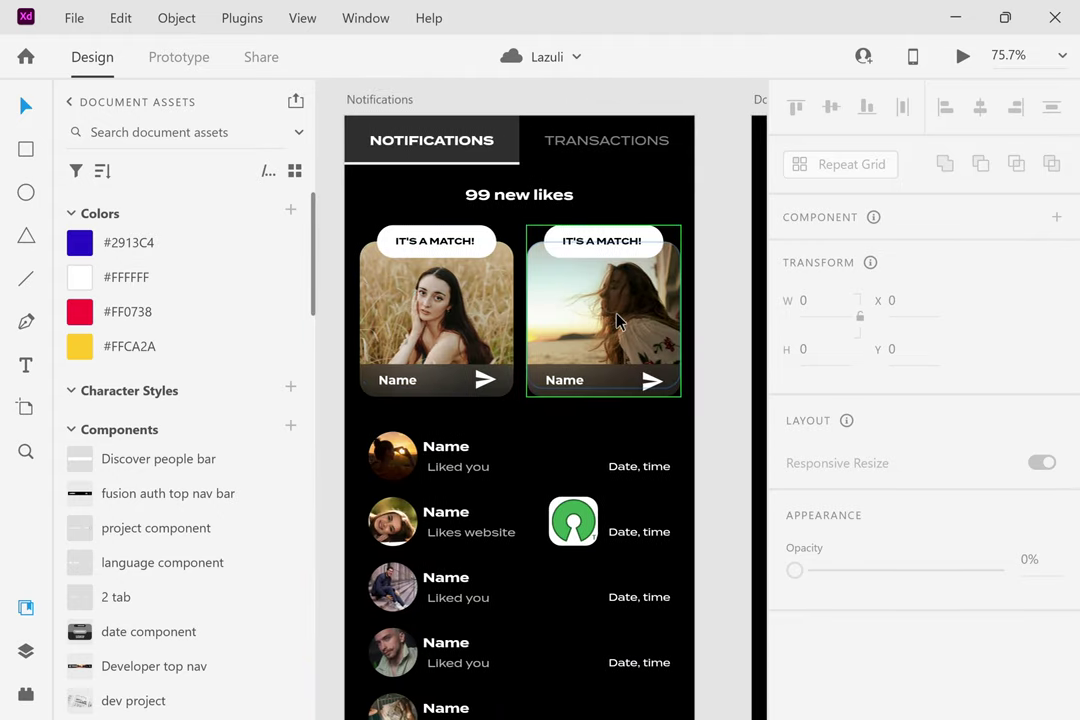
# Inspect the website logo and the two match card photos on the Notifications artboard up close.
pyautogui.scroll(10, 595, 545)
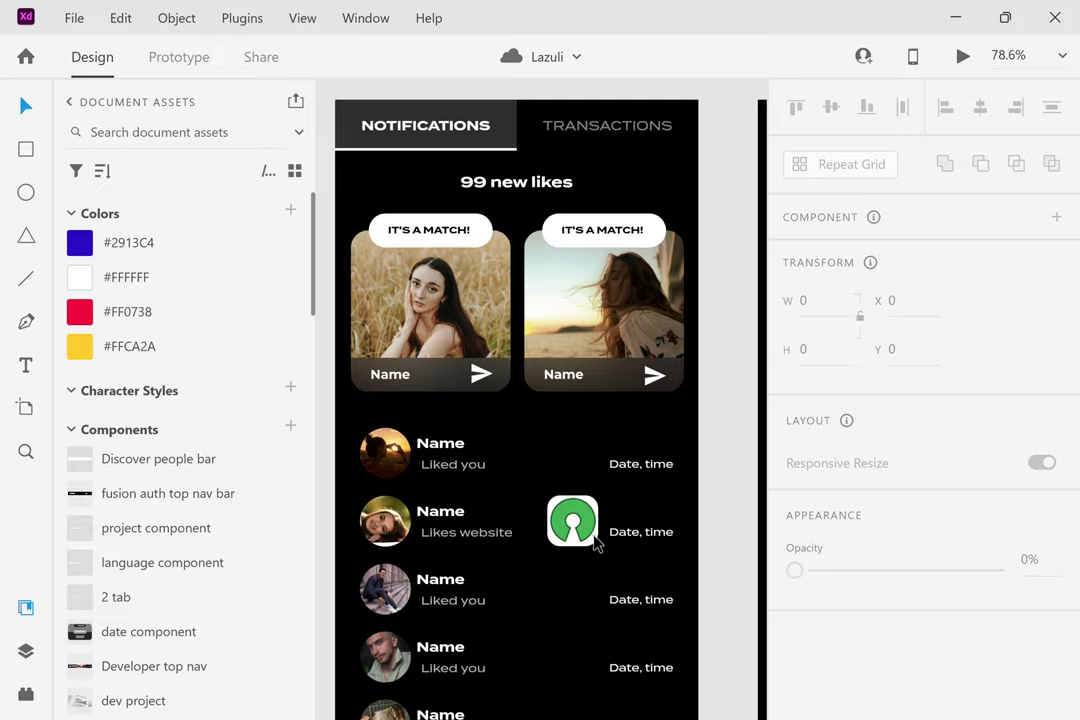
pyautogui.scroll(-10, 627, 602)
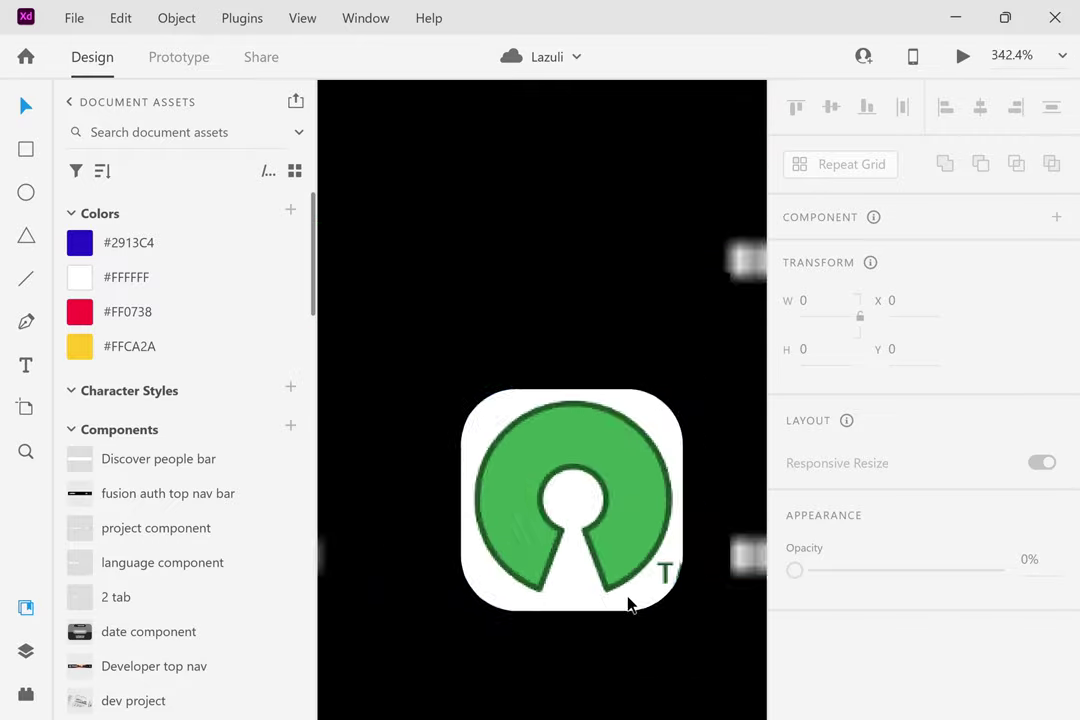
pyautogui.scroll(8, 530, 432)
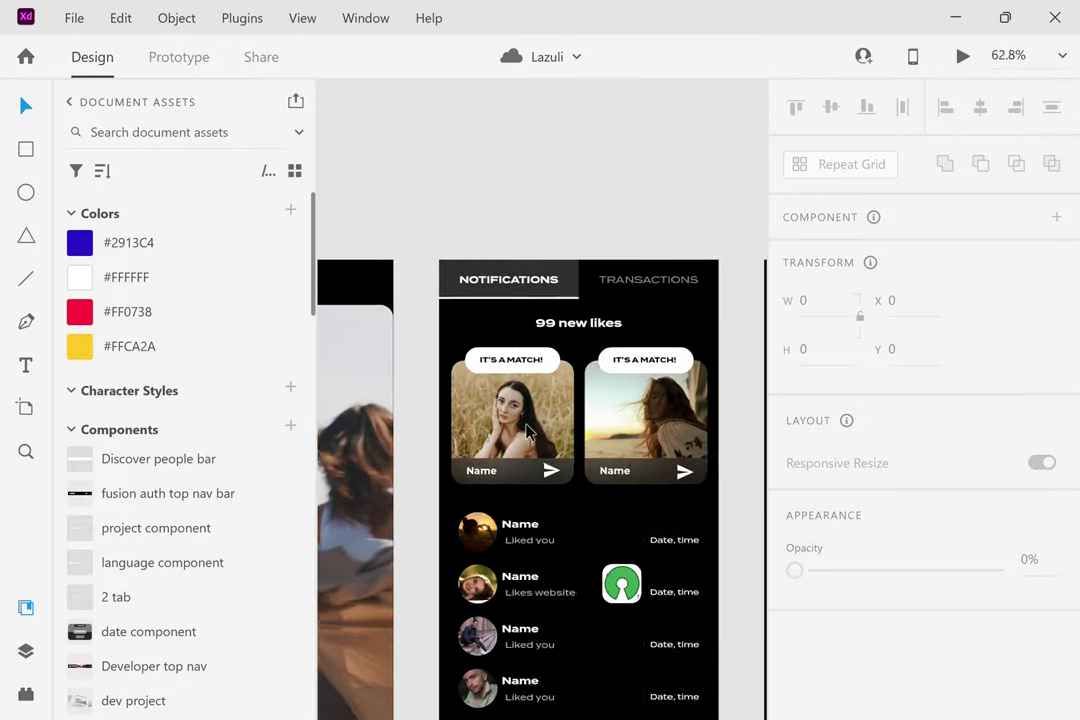
pyautogui.hscroll(-2, 530, 432)
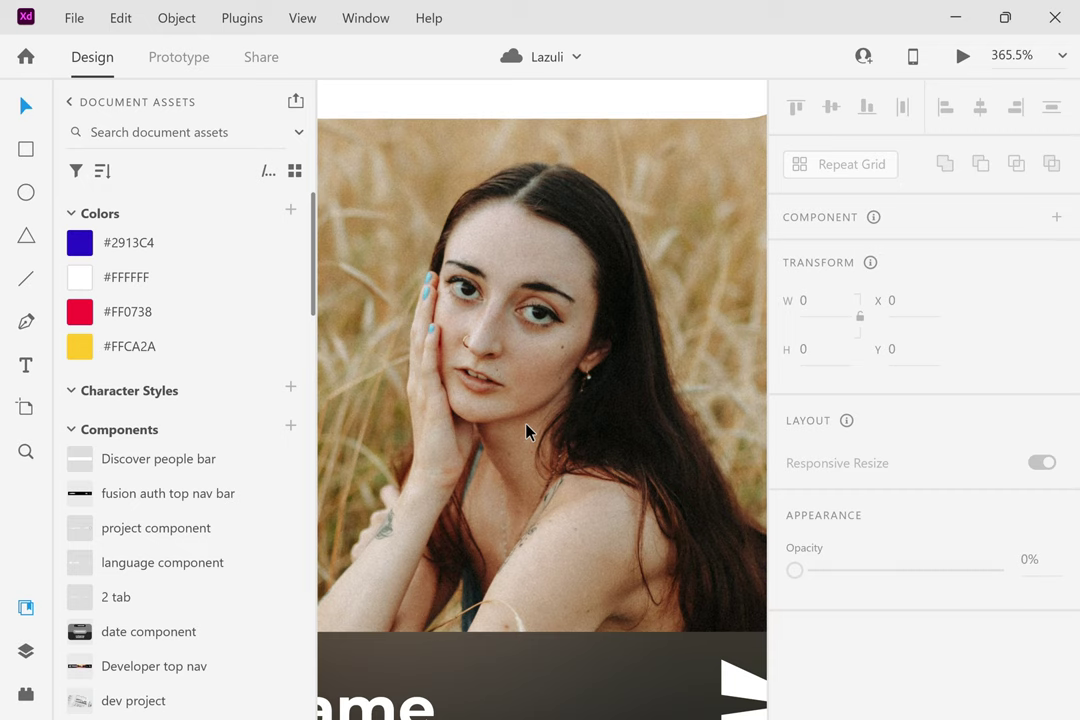
pyautogui.hscroll(10, 527, 432)
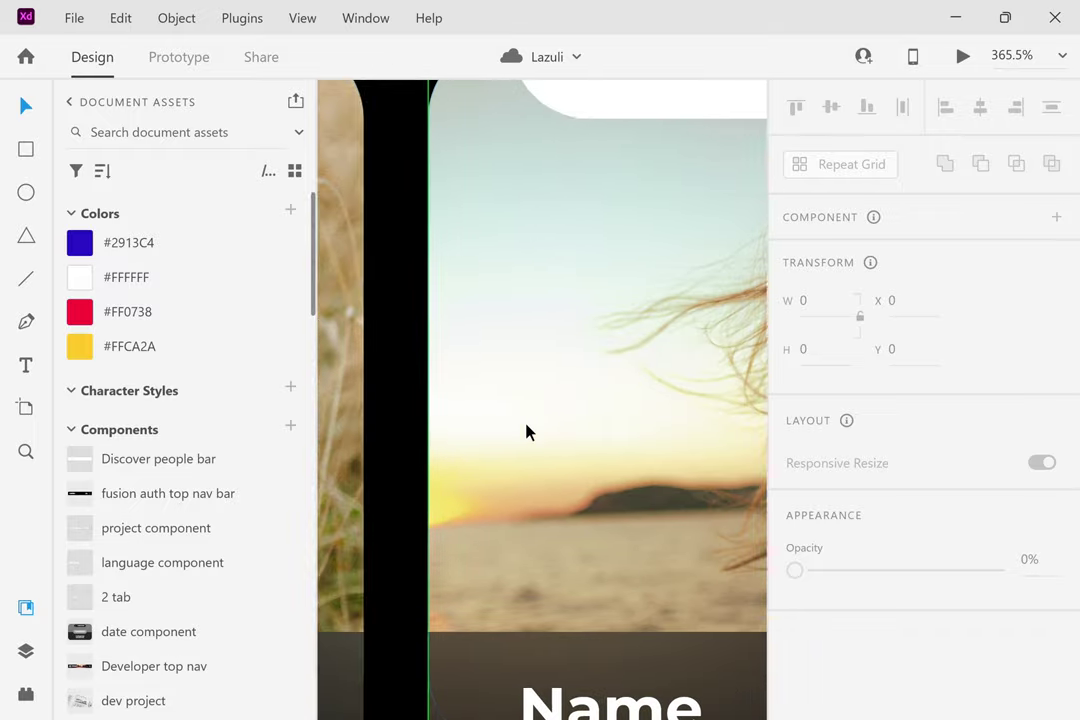
pyautogui.hscroll(3, 527, 432)
pyautogui.hscroll(1, 527, 432)
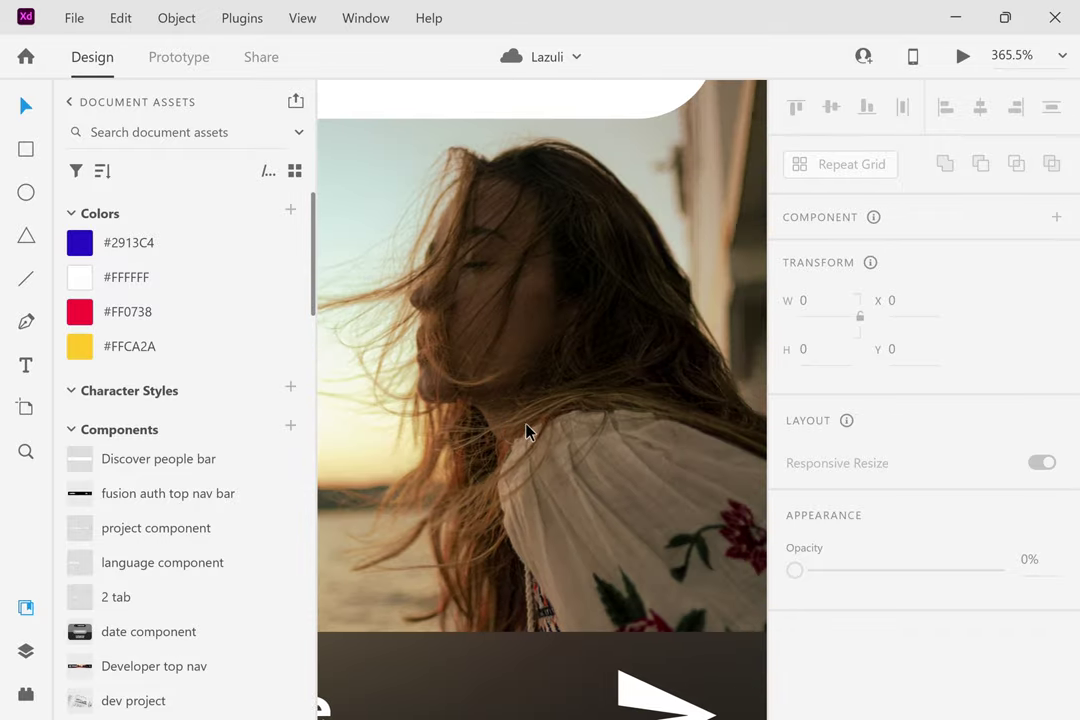
pyautogui.scroll(2, 527, 432)
pyautogui.keyDown('ctrl'); pyautogui.scroll(4, 527, 432); pyautogui.keyUp('ctrl')
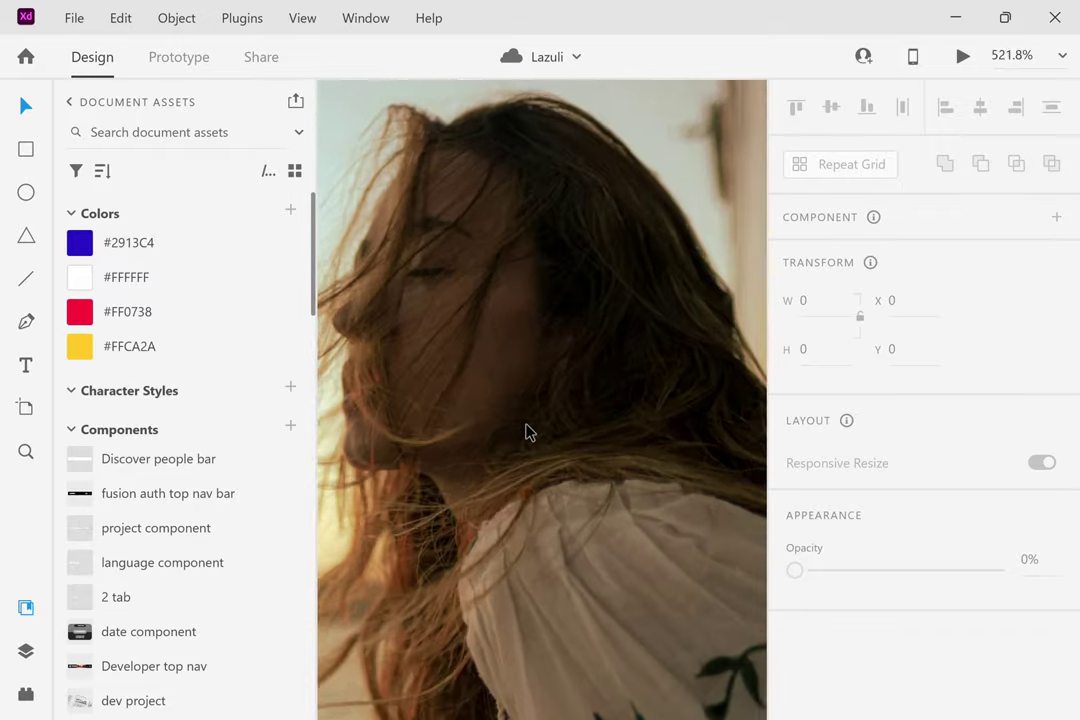
pyautogui.scroll(-8, 527, 432)
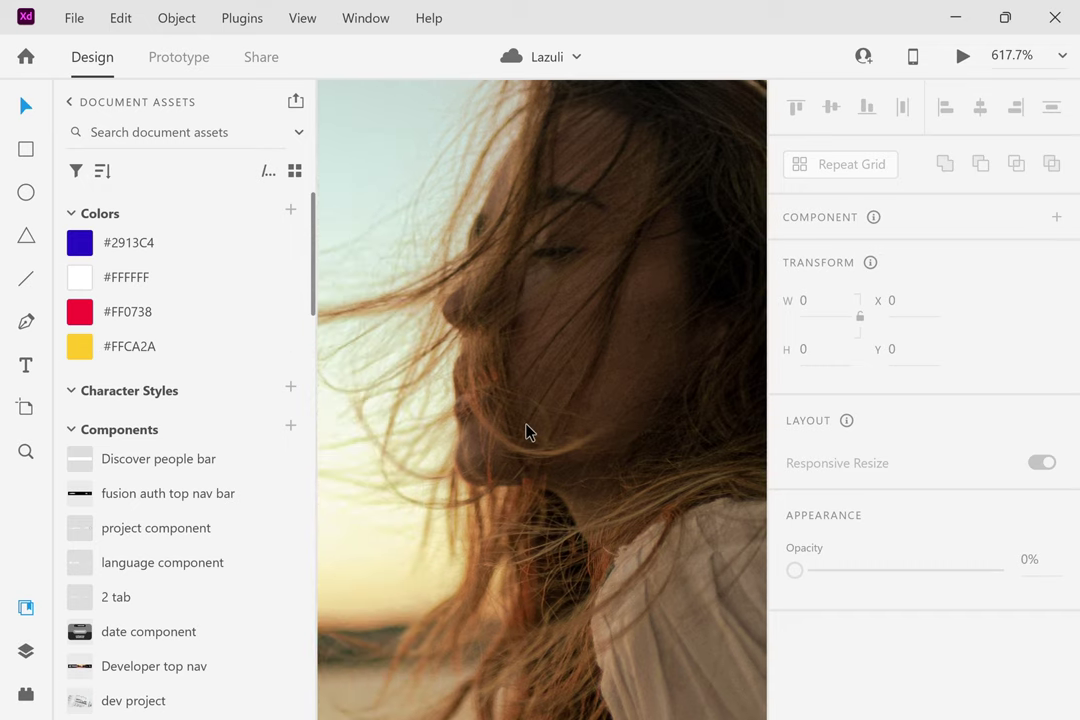
pyautogui.scroll(-10, 529, 432)
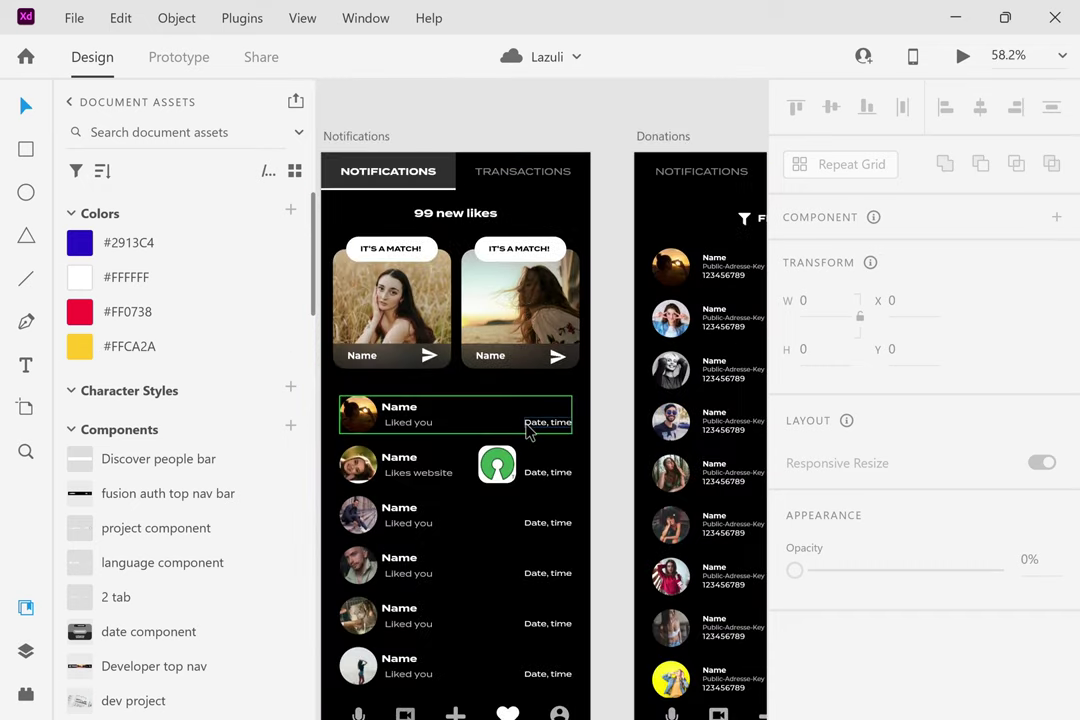
# Inspect the round profile pictures of the first three entries in the Notifications list up close.
pyautogui.scroll(15, 358, 434)
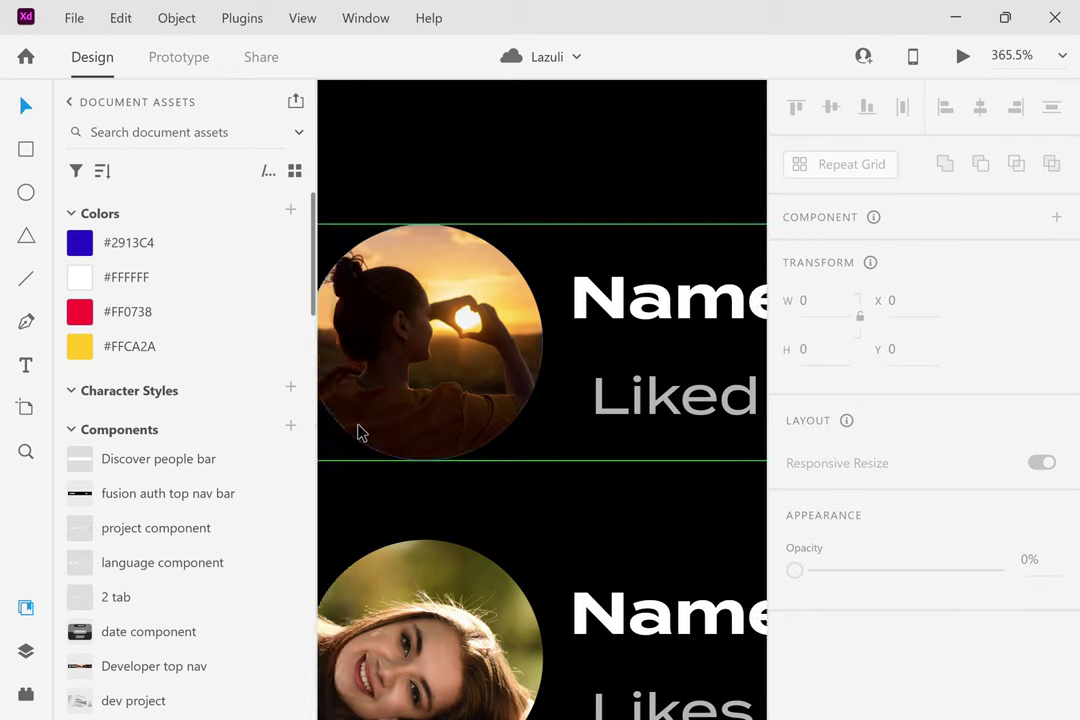
pyautogui.scroll(3, 358, 434)
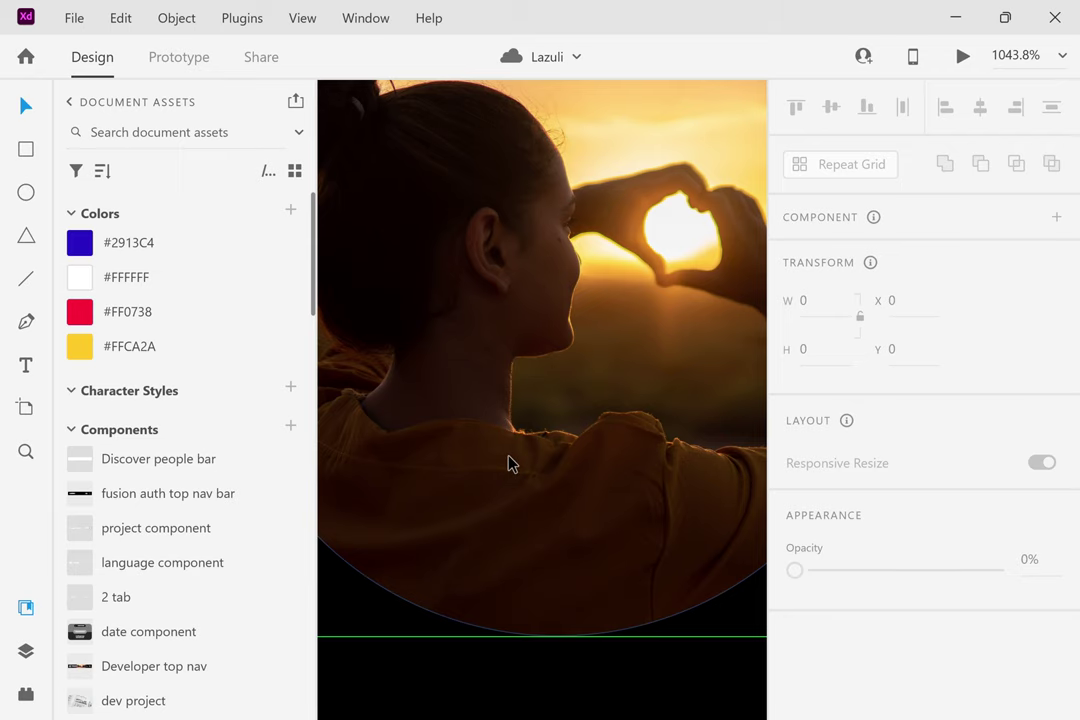
pyautogui.scroll(4, 508, 463)
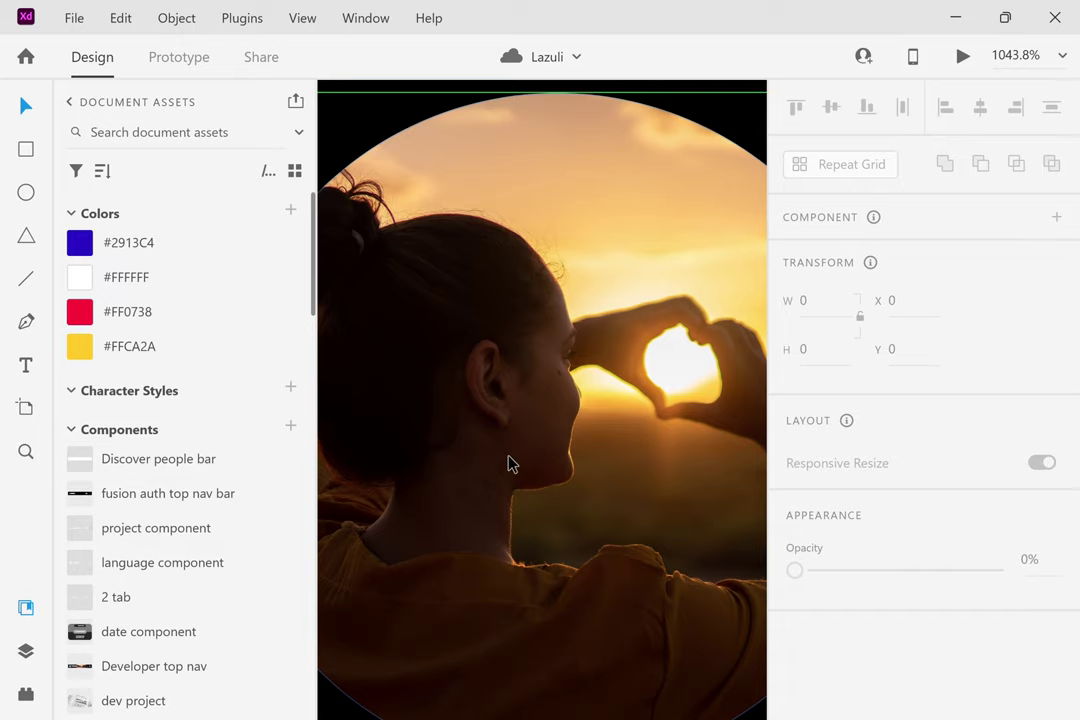
pyautogui.scroll(-20, 508, 463)
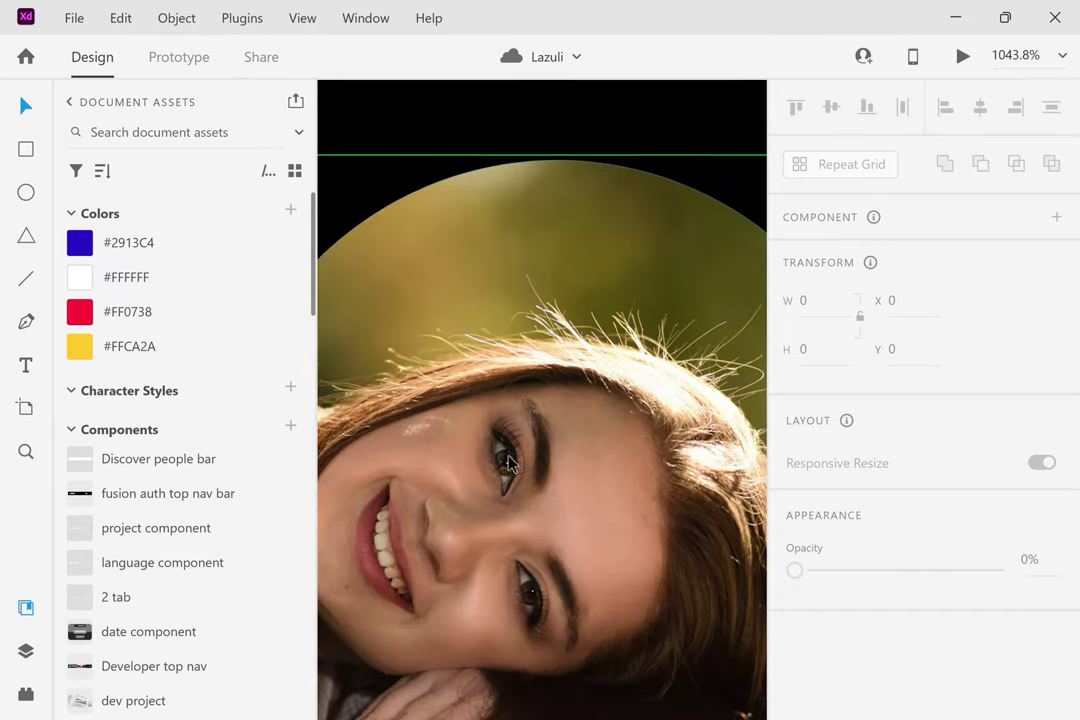
pyautogui.scroll(-5, 508, 463)
pyautogui.scroll(-7, 588, 603)
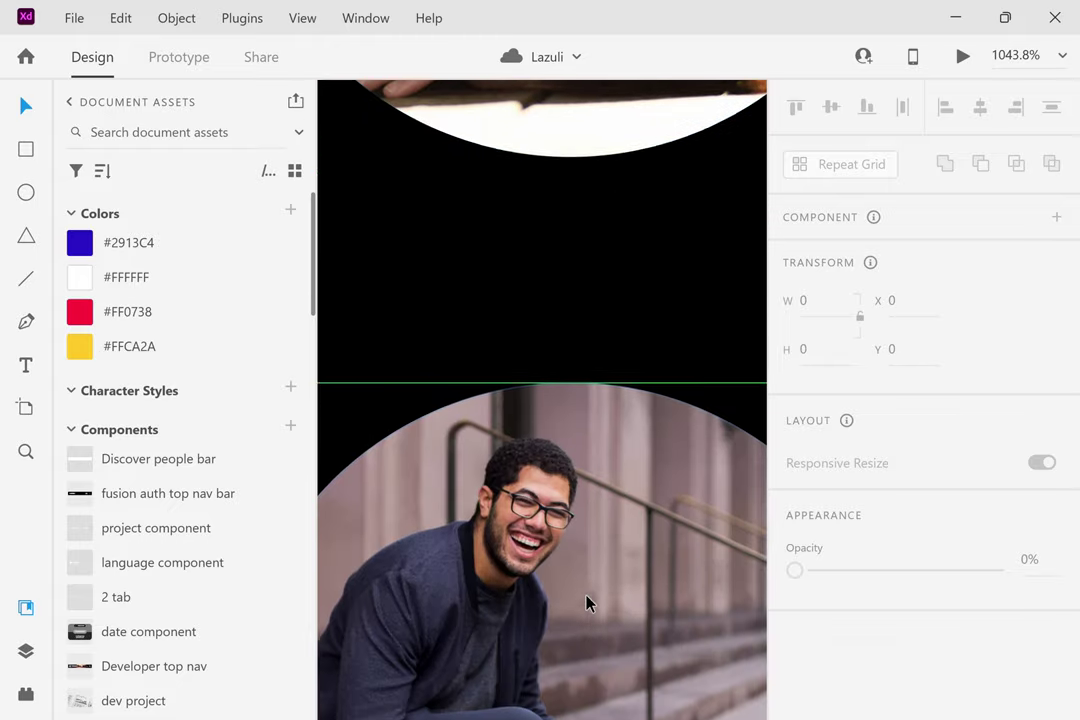
pyautogui.scroll(-7, 588, 603)
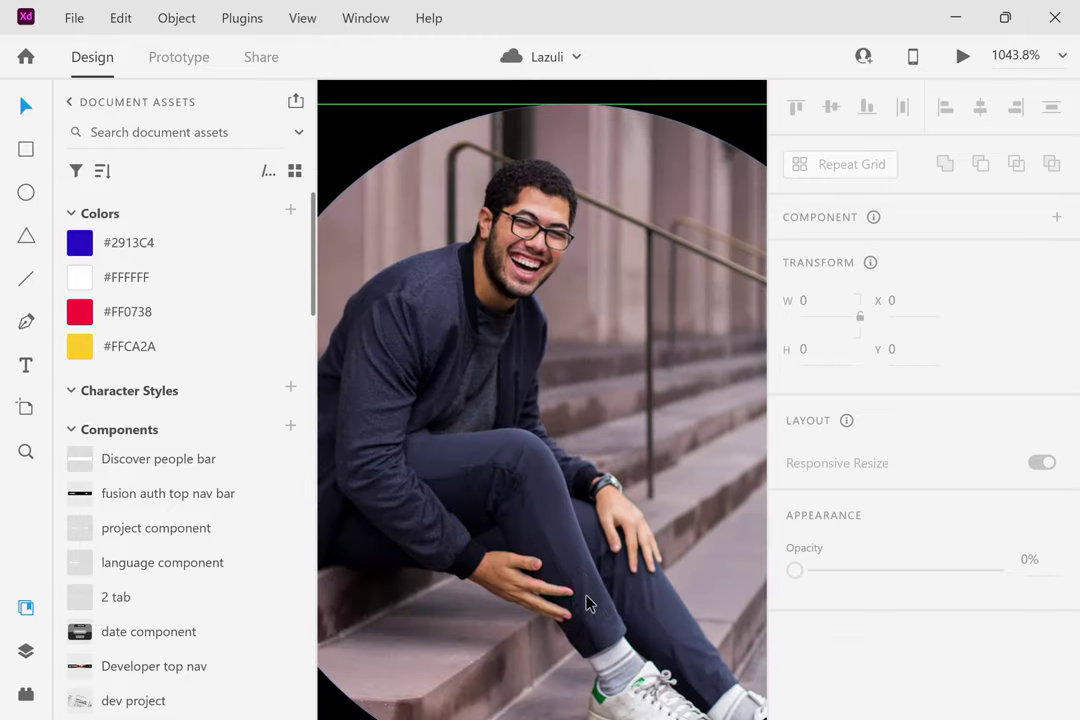
pyautogui.scroll(-5, 588, 603)
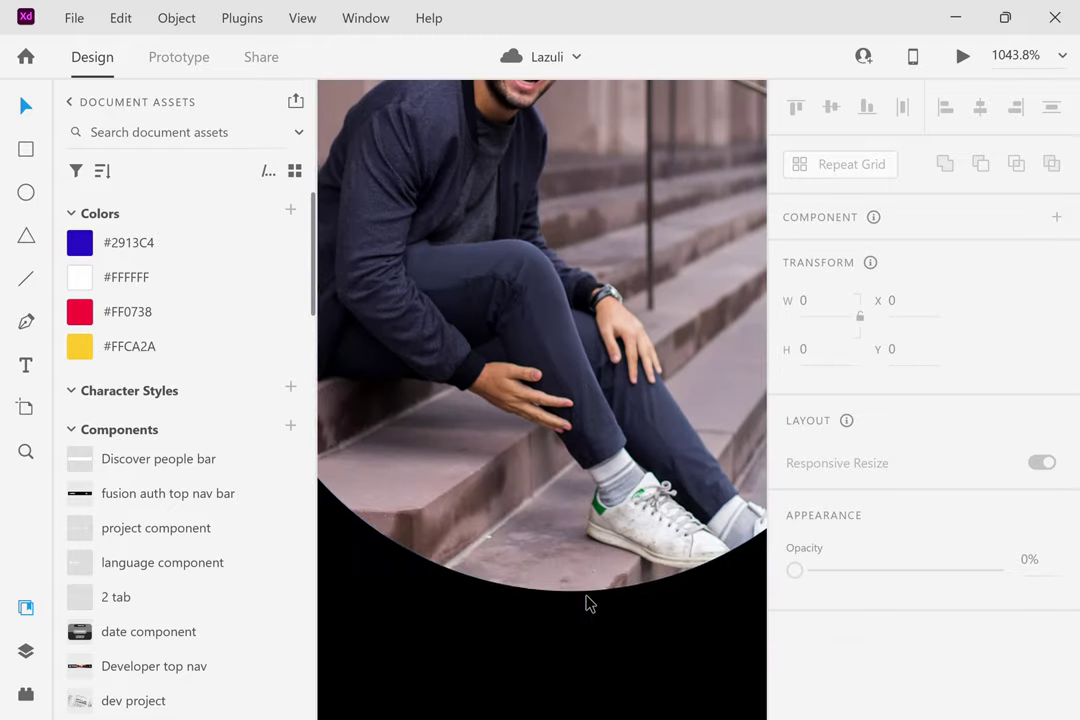
# Inspect the round profile pictures of the remaining entries in the Notifications list up close, down to the woman at the beach.
pyautogui.scroll(-18, 588, 603)
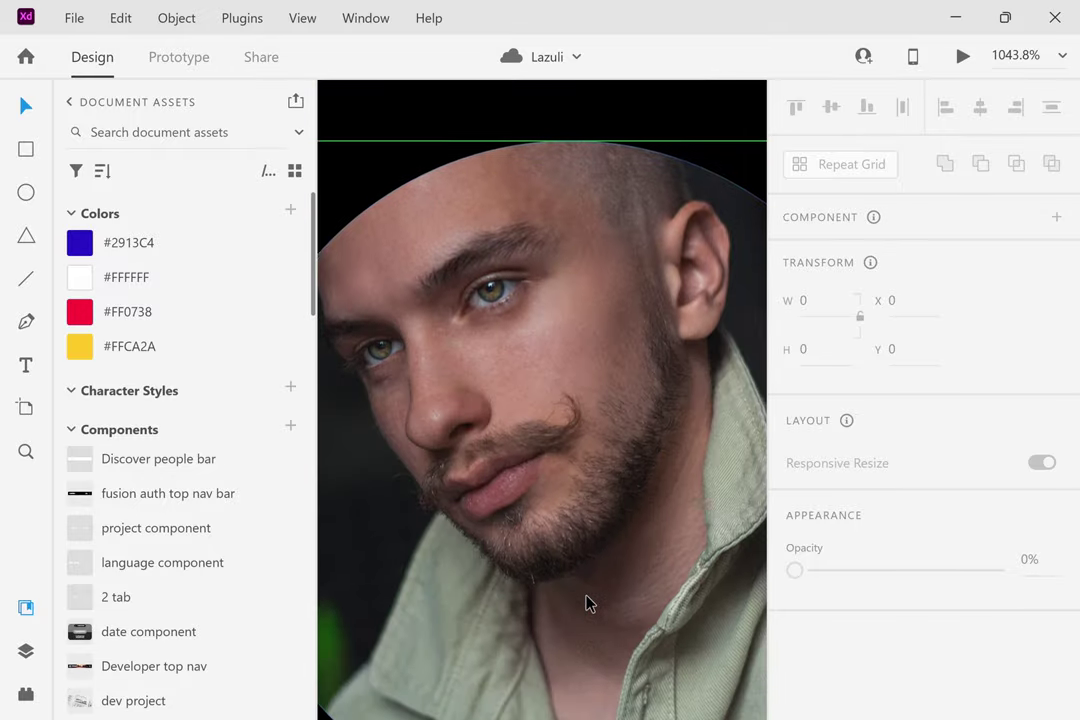
pyautogui.scroll(-1, 588, 603)
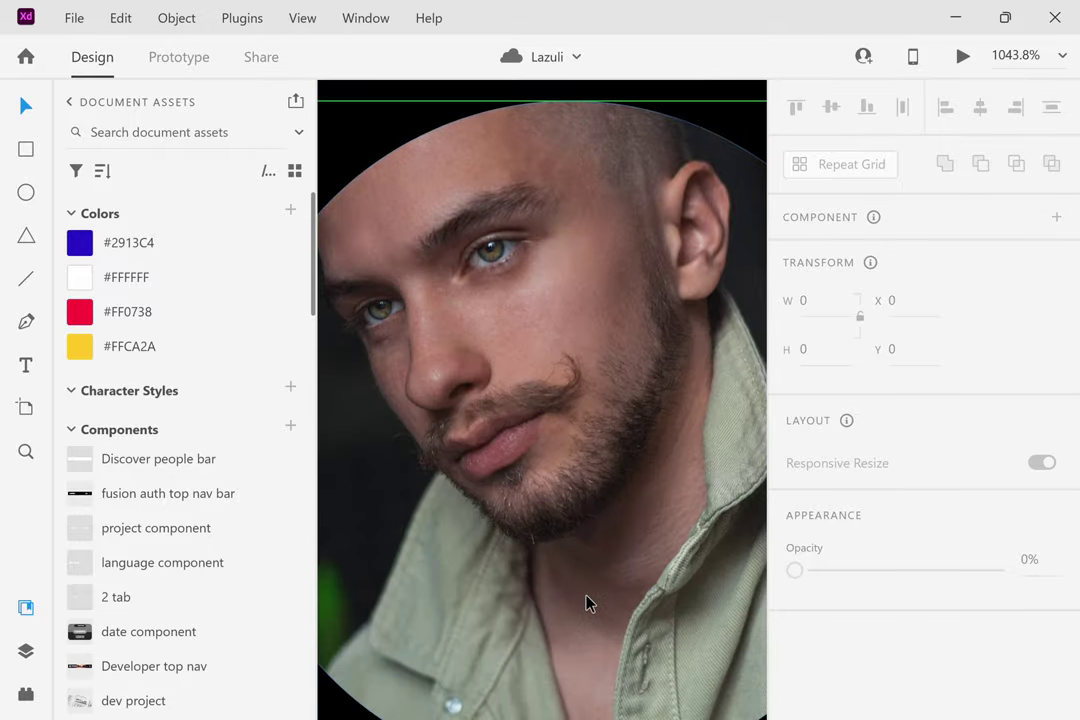
pyautogui.scroll(-15, 588, 603)
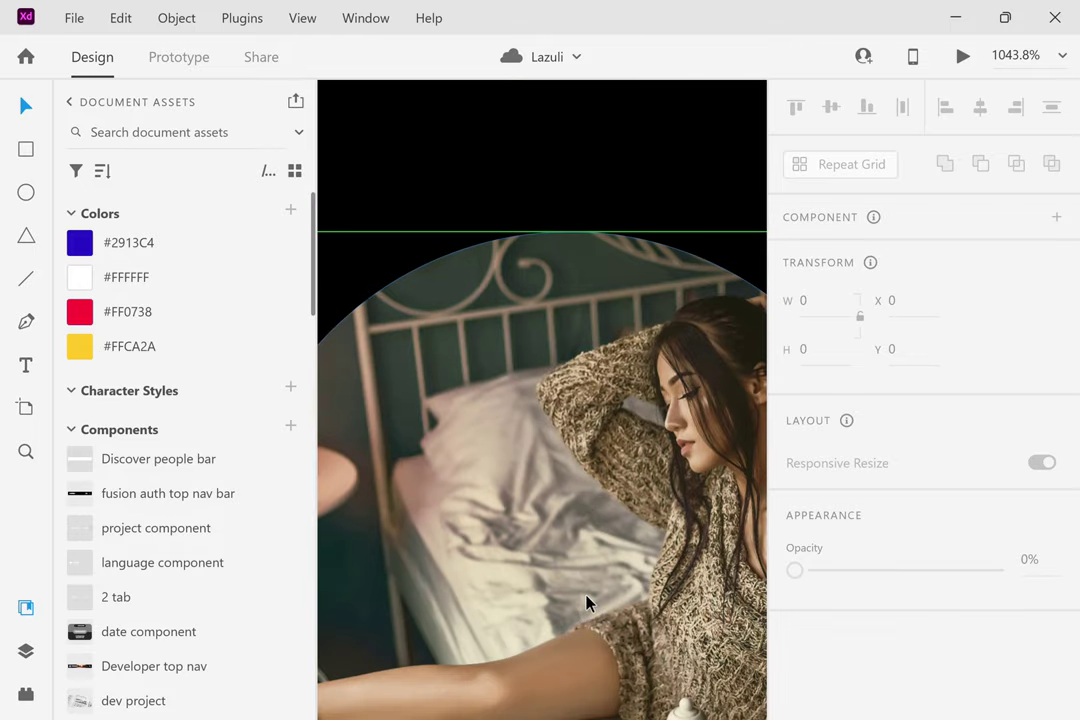
pyautogui.scroll(-5, 588, 603)
pyautogui.scroll(2, 637, 354)
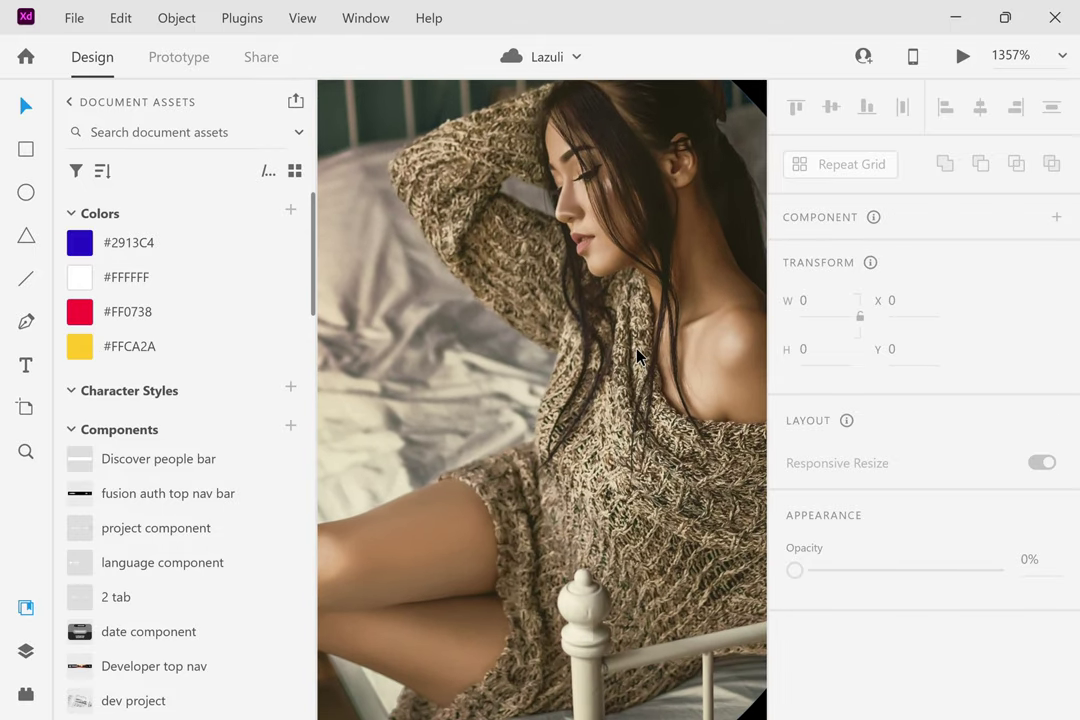
pyautogui.scroll(-2, 637, 354)
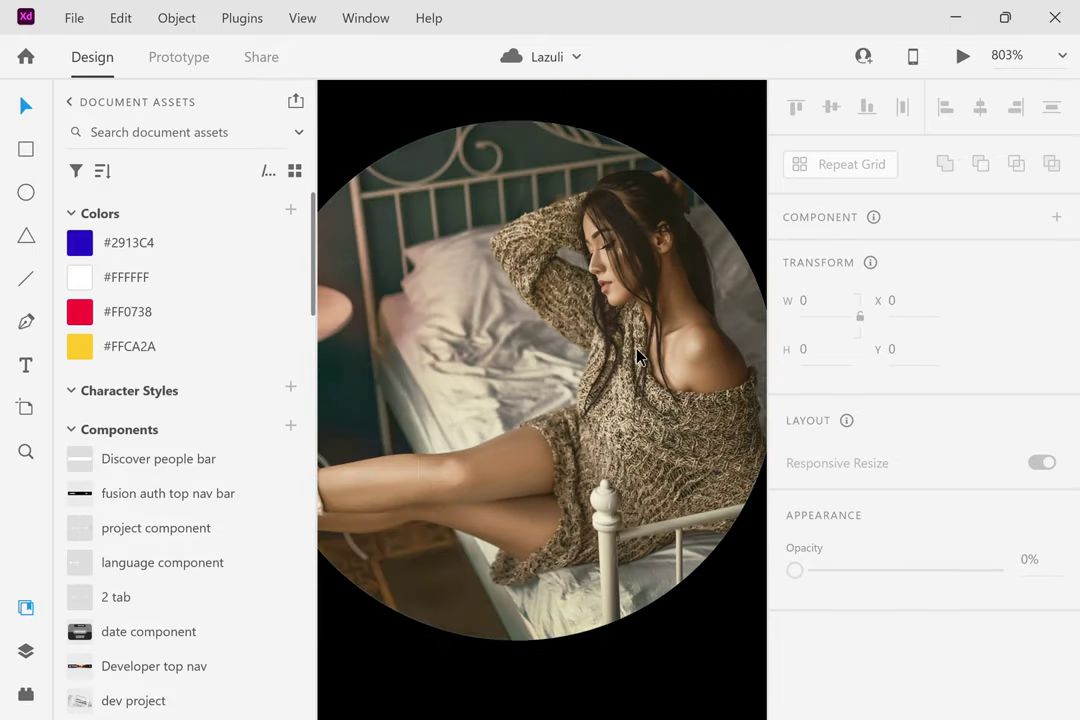
pyautogui.scroll(-3, 637, 354)
pyautogui.scroll(-8, 637, 354)
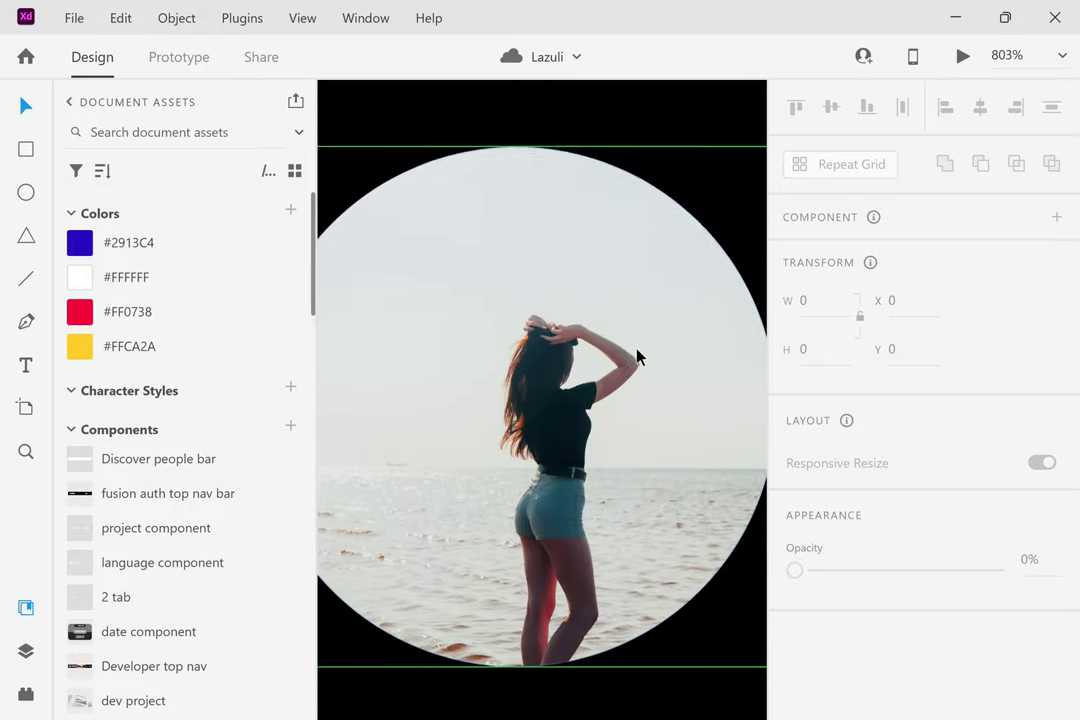
pyautogui.scroll(3, 563, 520)
pyautogui.scroll(2, 563, 520)
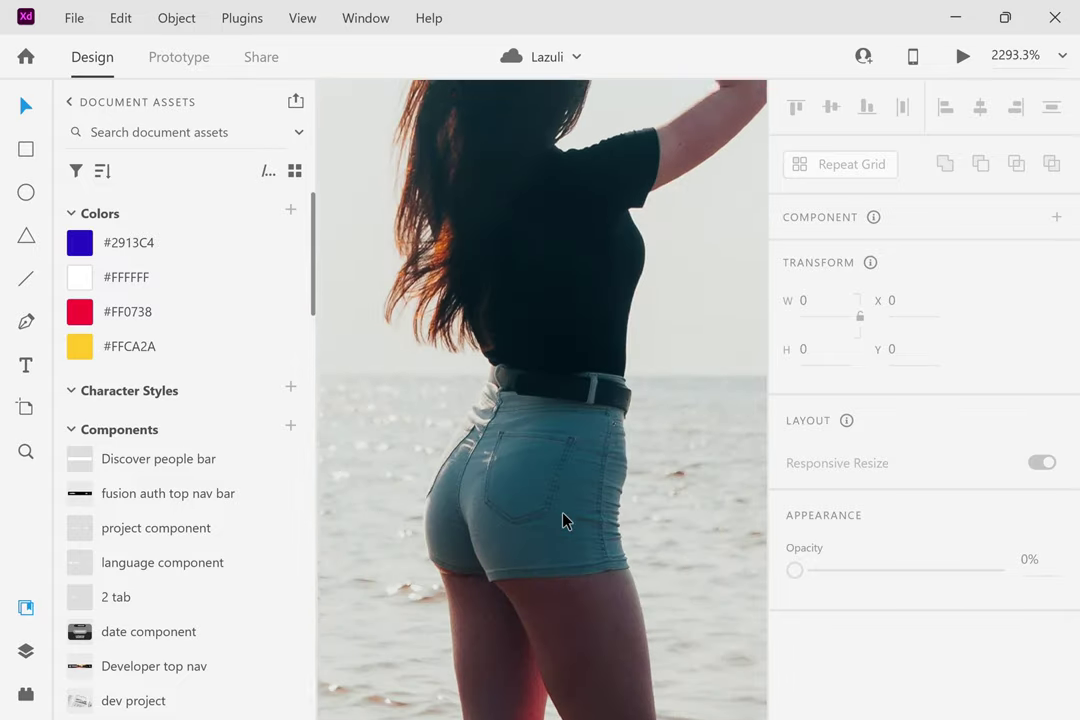
pyautogui.scroll(5, 563, 520)
pyautogui.scroll(-6, 563, 520)
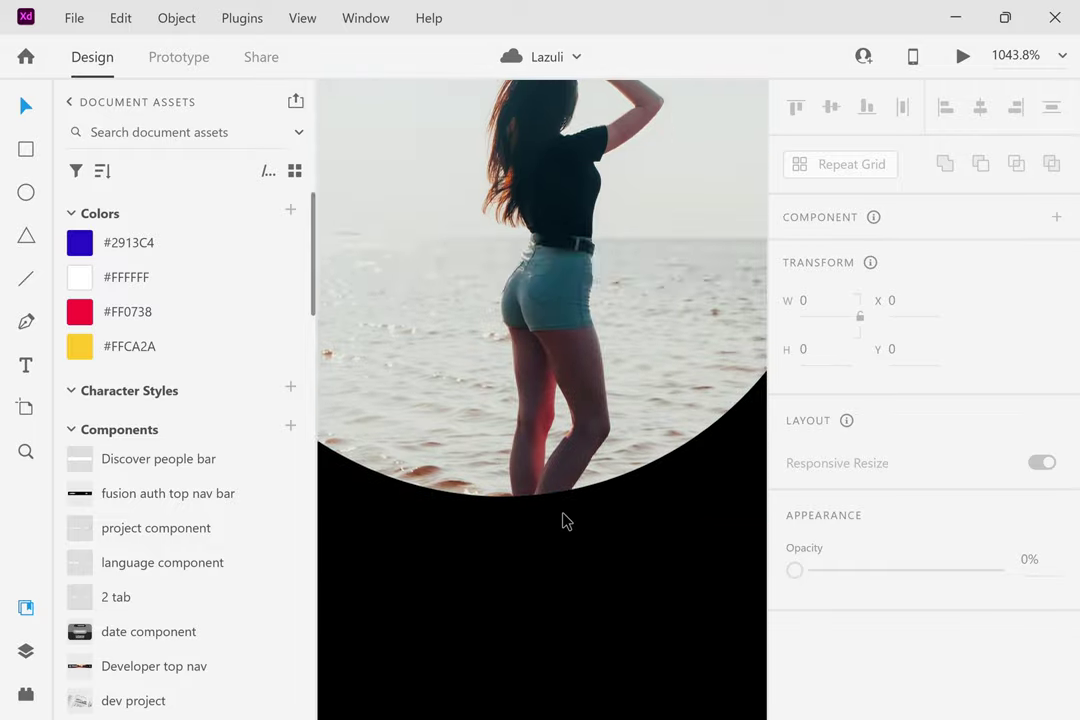
pyautogui.scroll(-9, 563, 518)
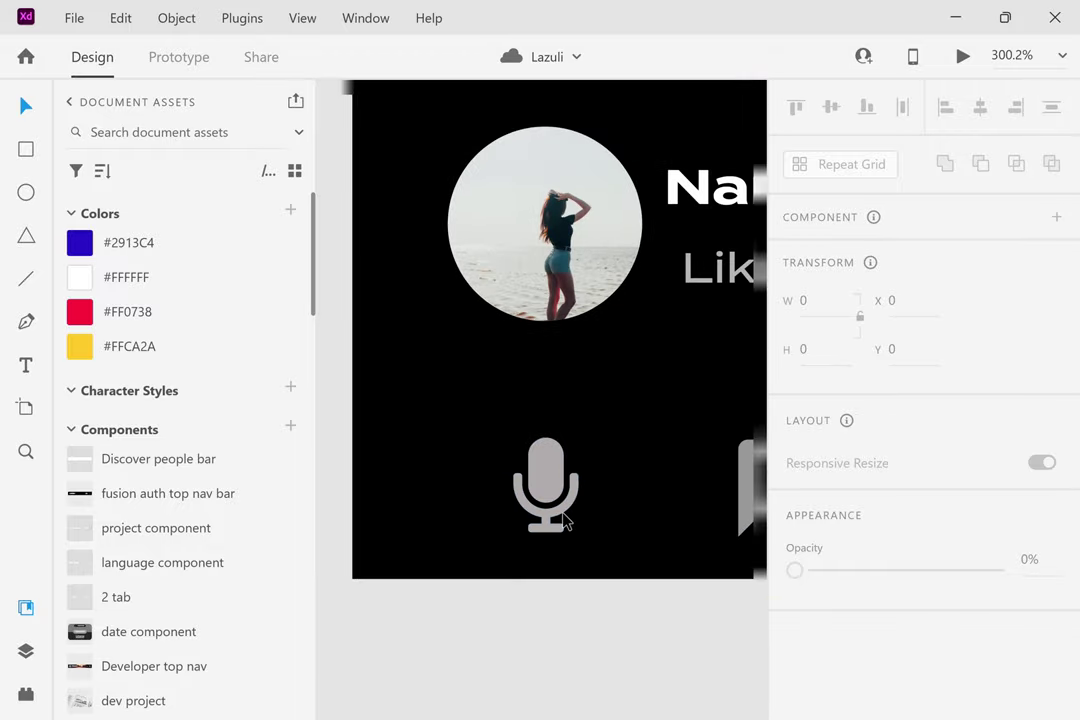
# Inspect the profile pictures of the first six transaction entries on the Donations artboard up close.
pyautogui.hscroll(2, 563, 518)
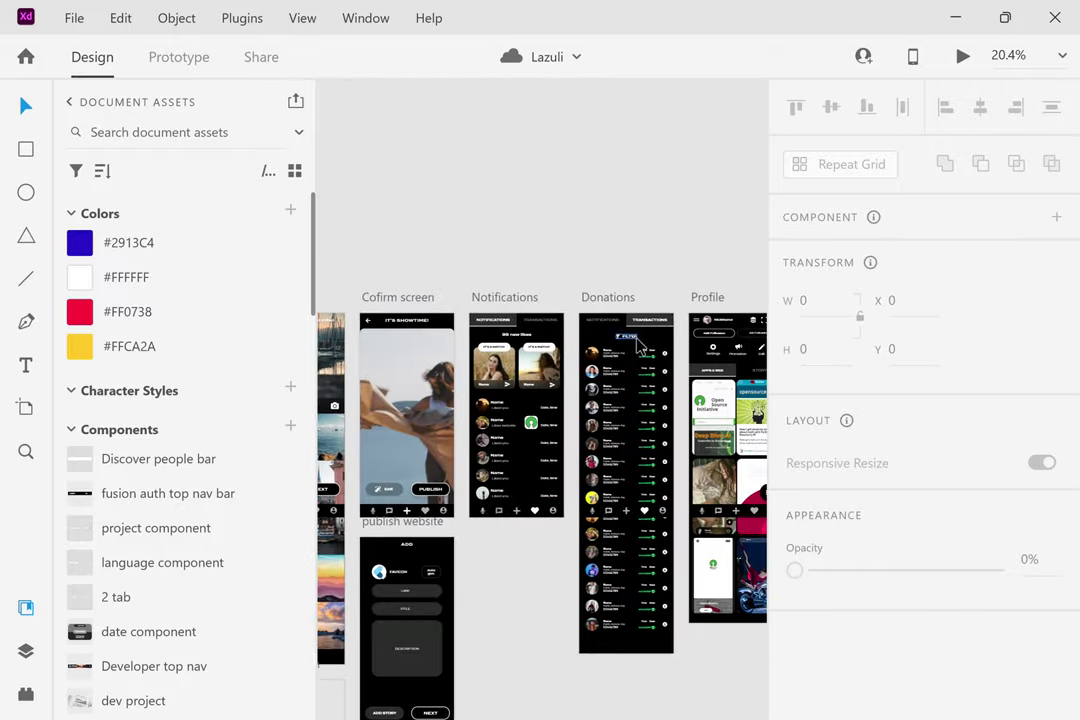
pyautogui.scroll(5, 630, 340)
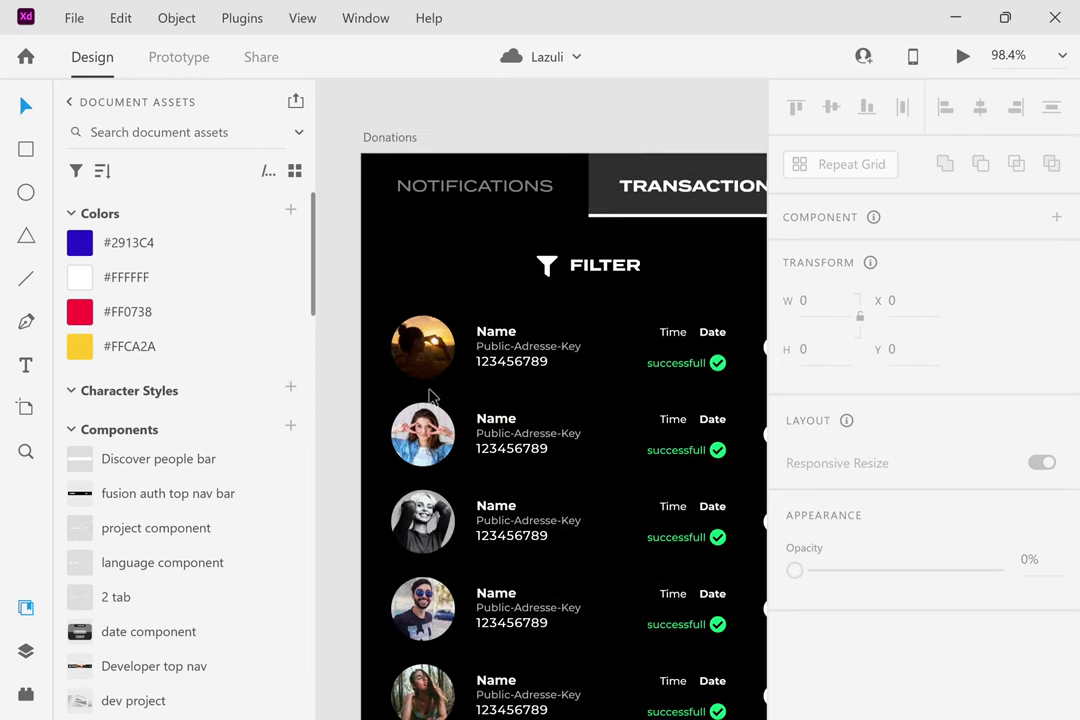
pyautogui.scroll(10, 430, 397)
pyautogui.scroll(3, 430, 397)
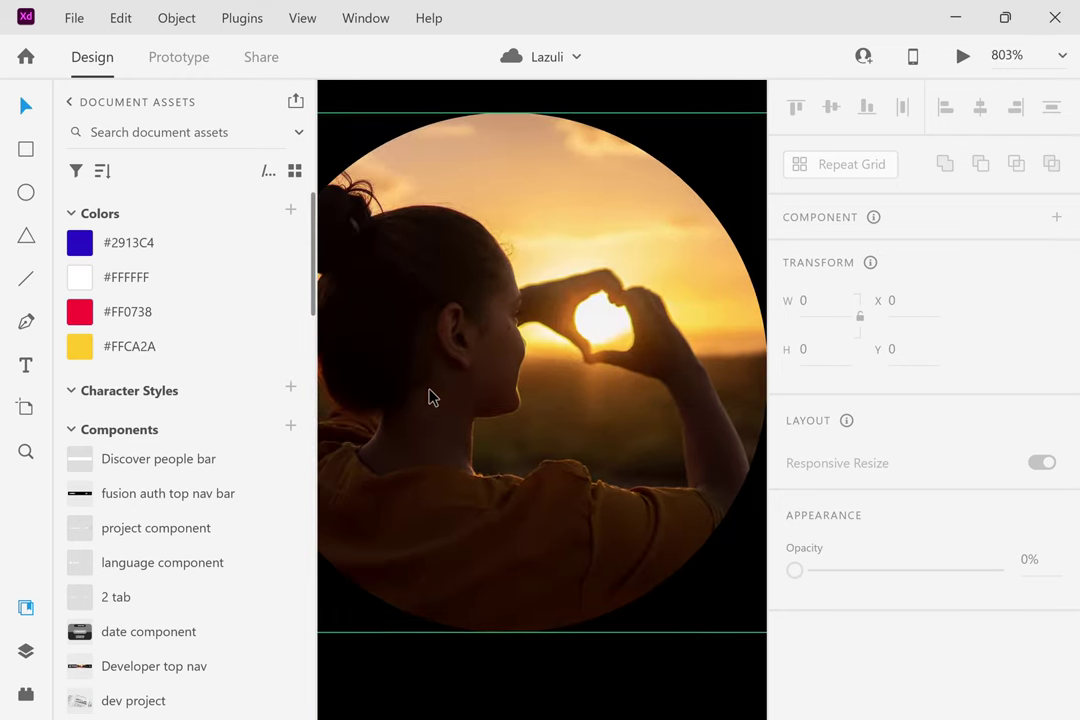
pyautogui.scroll(-5, 430, 397)
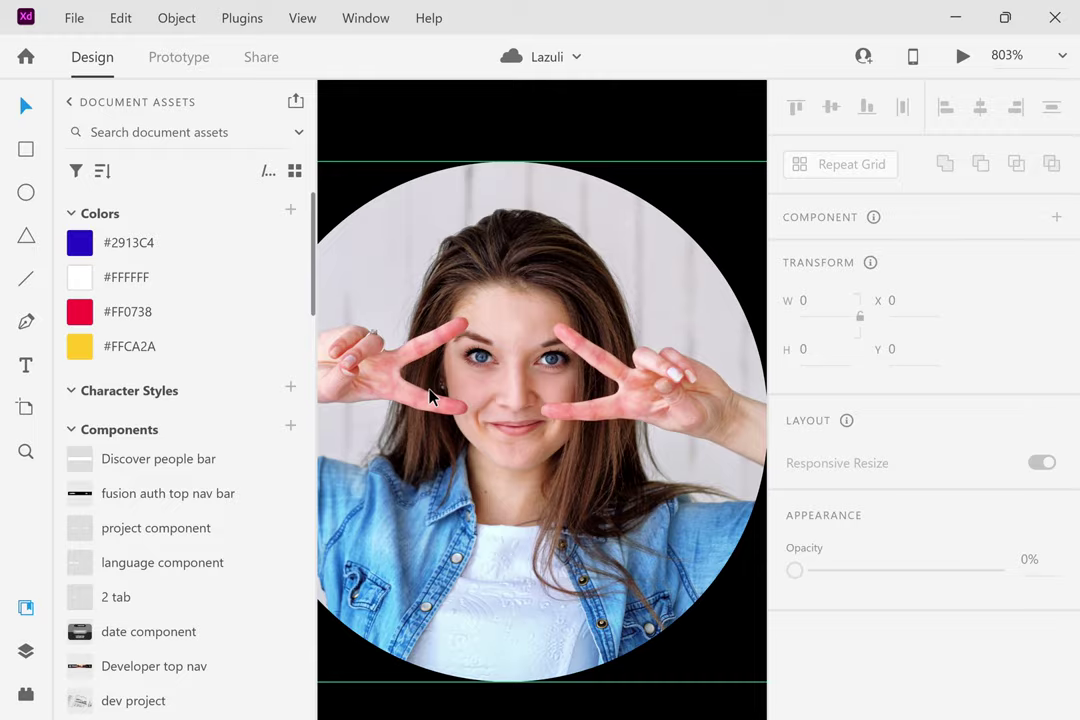
pyautogui.scroll(-8, 430, 397)
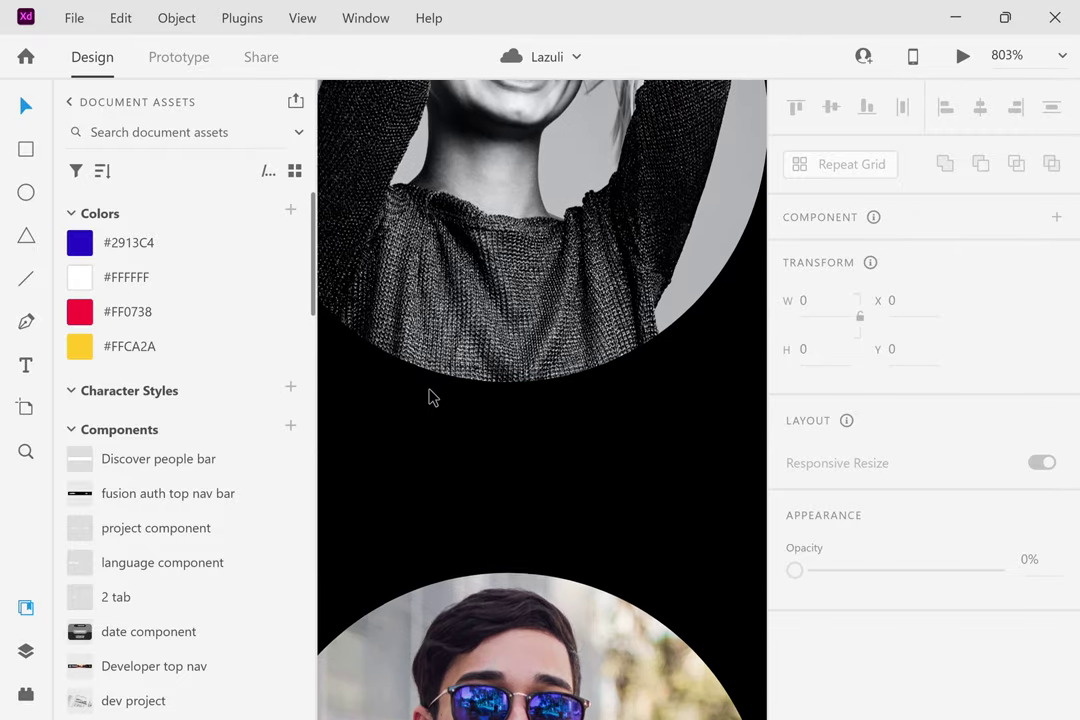
pyautogui.scroll(-10, 430, 397)
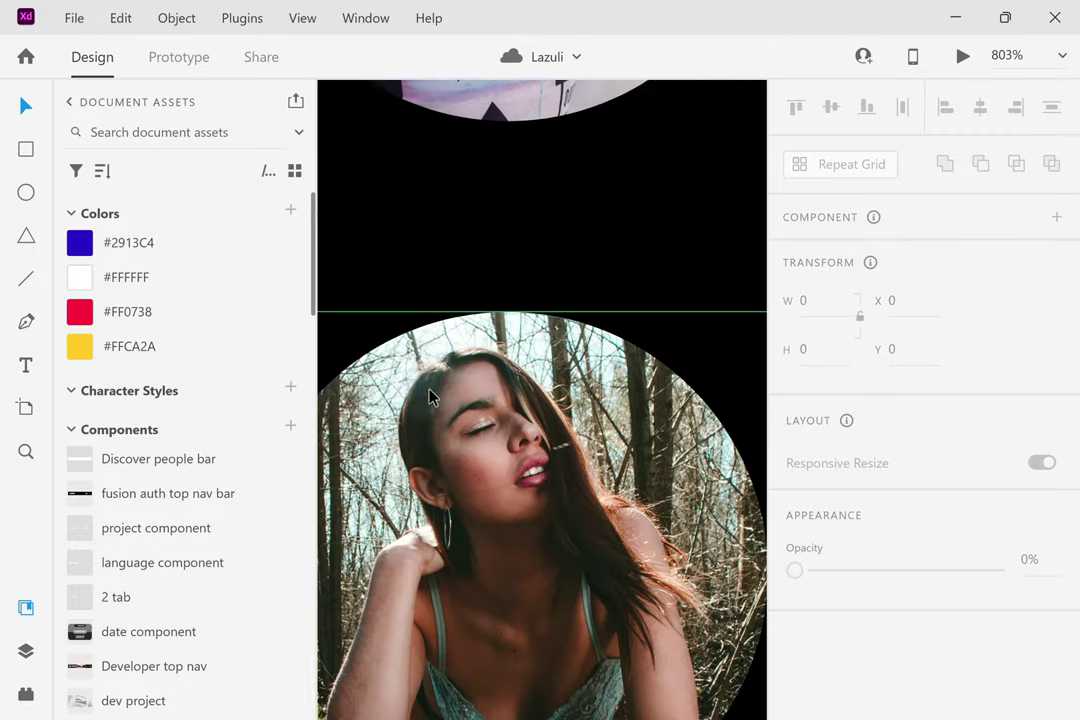
pyautogui.scroll(-10, 430, 397)
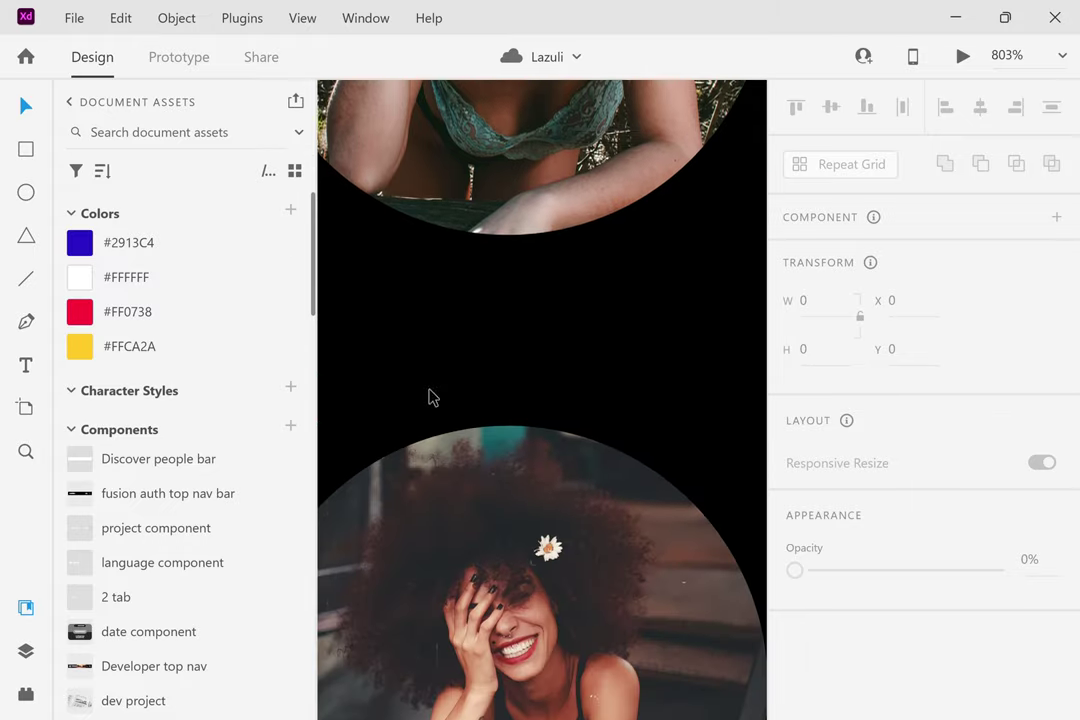
pyautogui.scroll(-5, 430, 397)
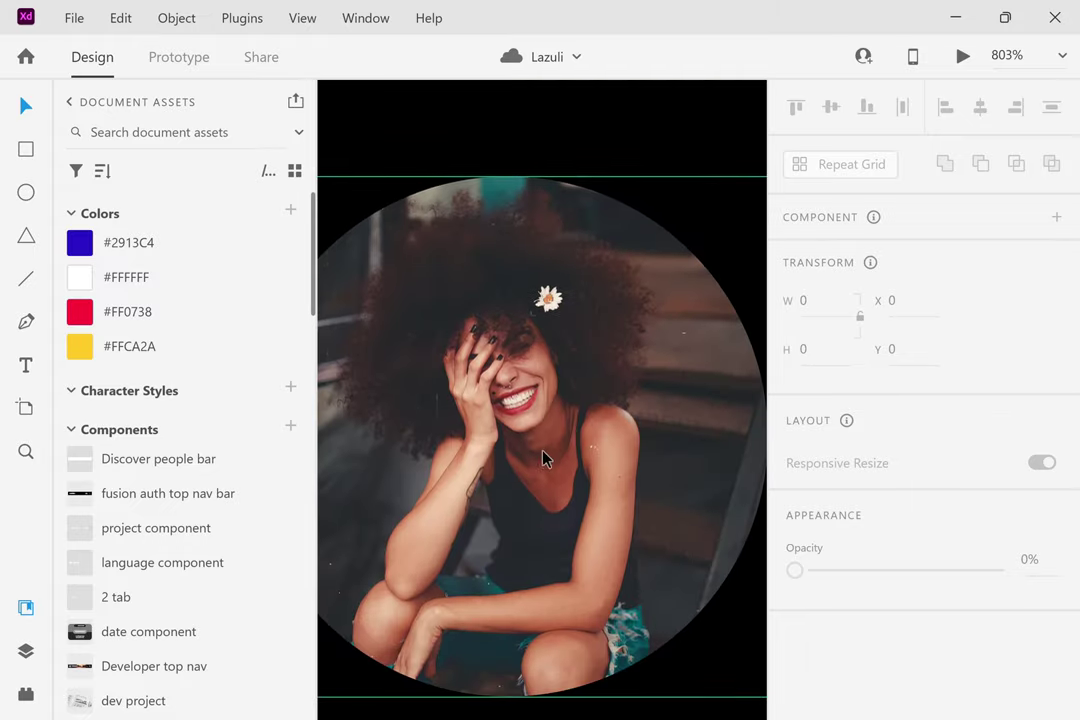
# Examine the Donations profile pictures from the woman in the red sweater to the sunflower photo around the bottom bar's microphone icon.
pyautogui.scroll(-10, 543, 458)
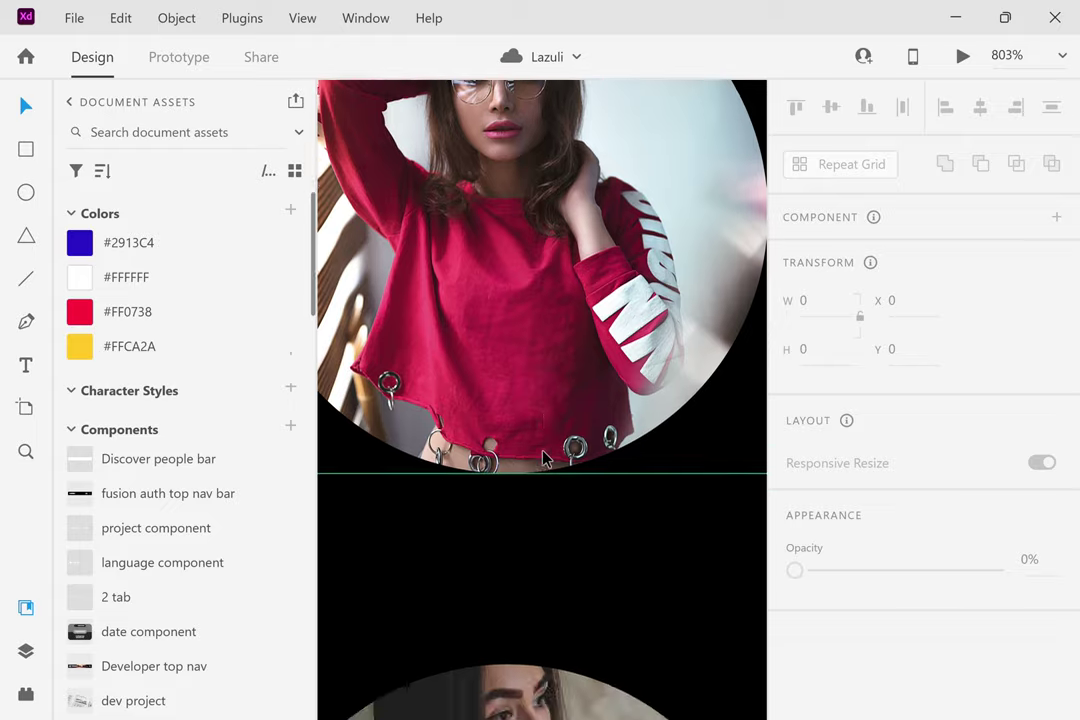
pyautogui.scroll(-10, 543, 458)
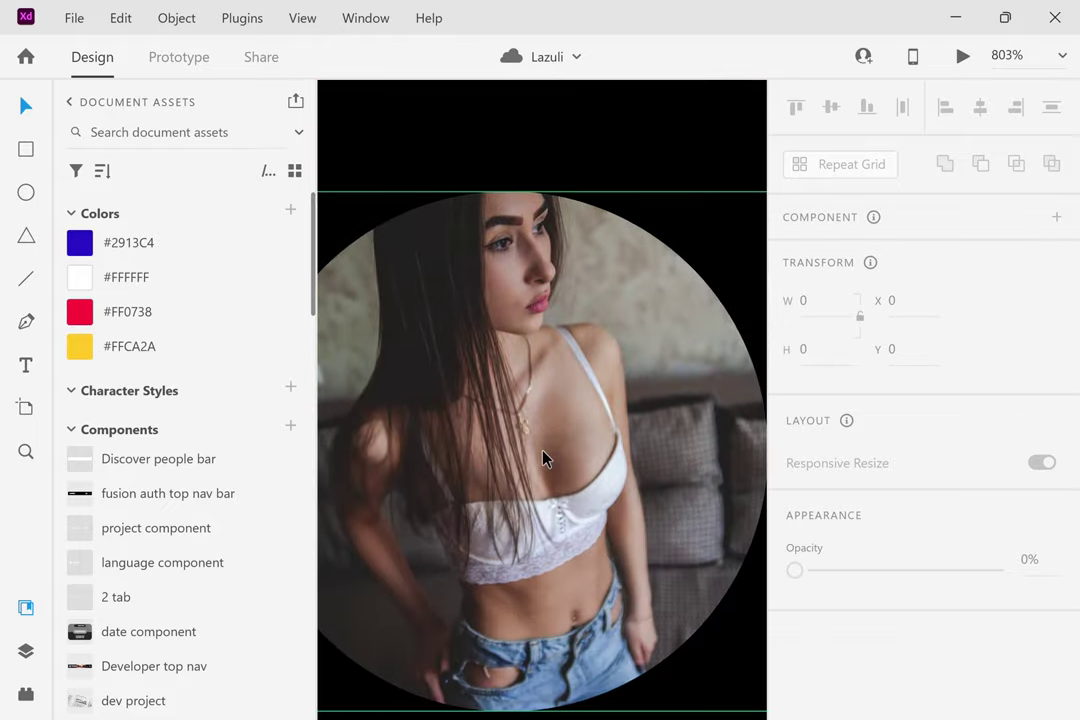
pyautogui.scroll(-1, 668, 437)
pyautogui.keyDown('ctrl'); pyautogui.scroll(1, 538, 334); pyautogui.keyUp('ctrl')
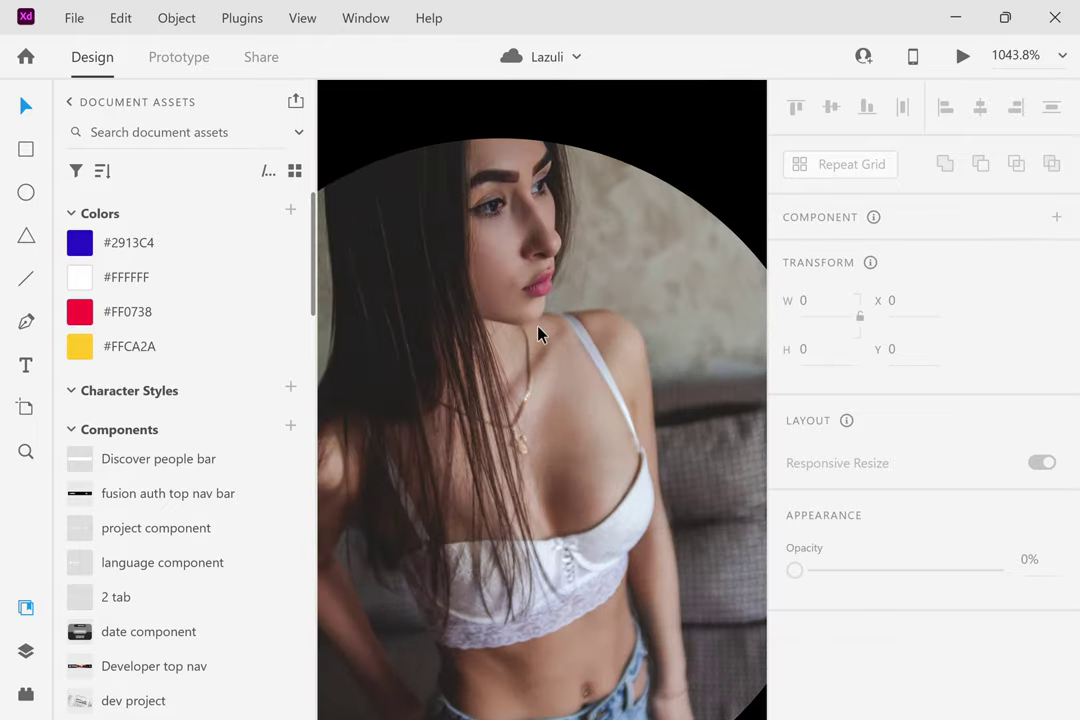
pyautogui.scroll(-3, 538, 334)
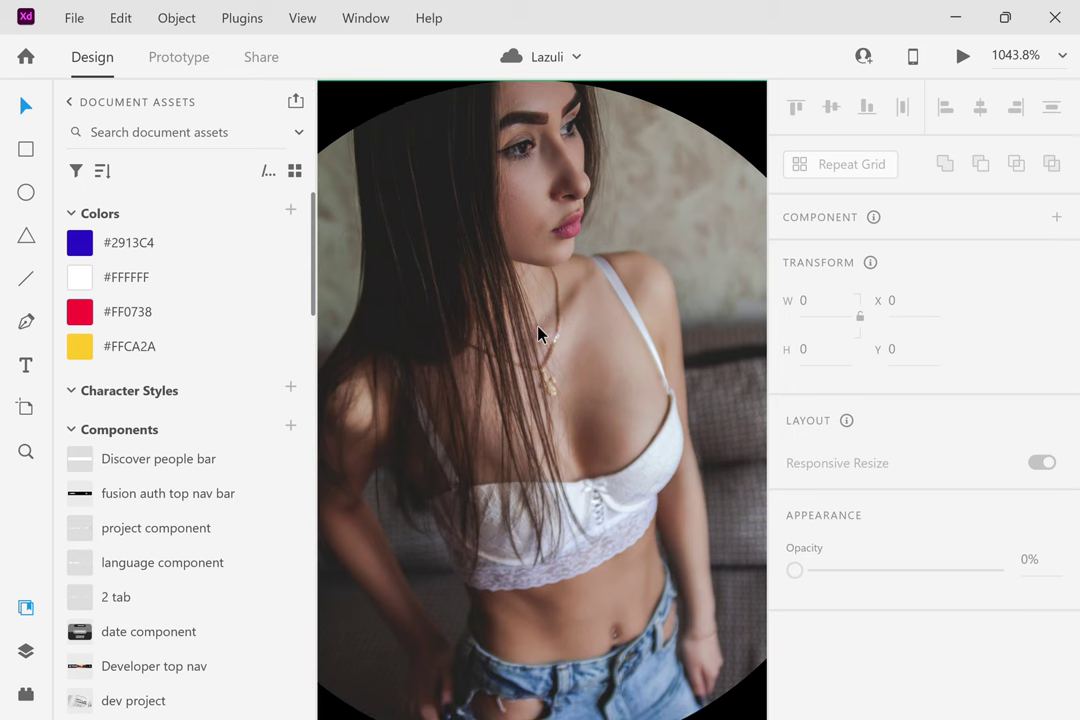
pyautogui.scroll(-10, 538, 334)
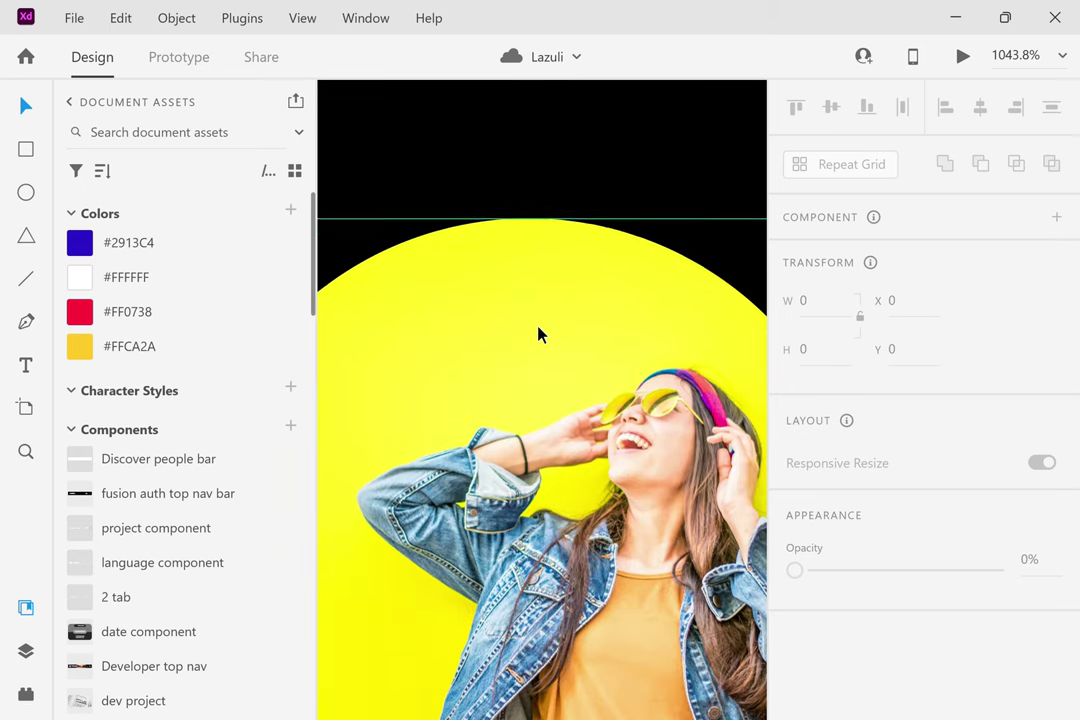
pyautogui.scroll(-5, 538, 334)
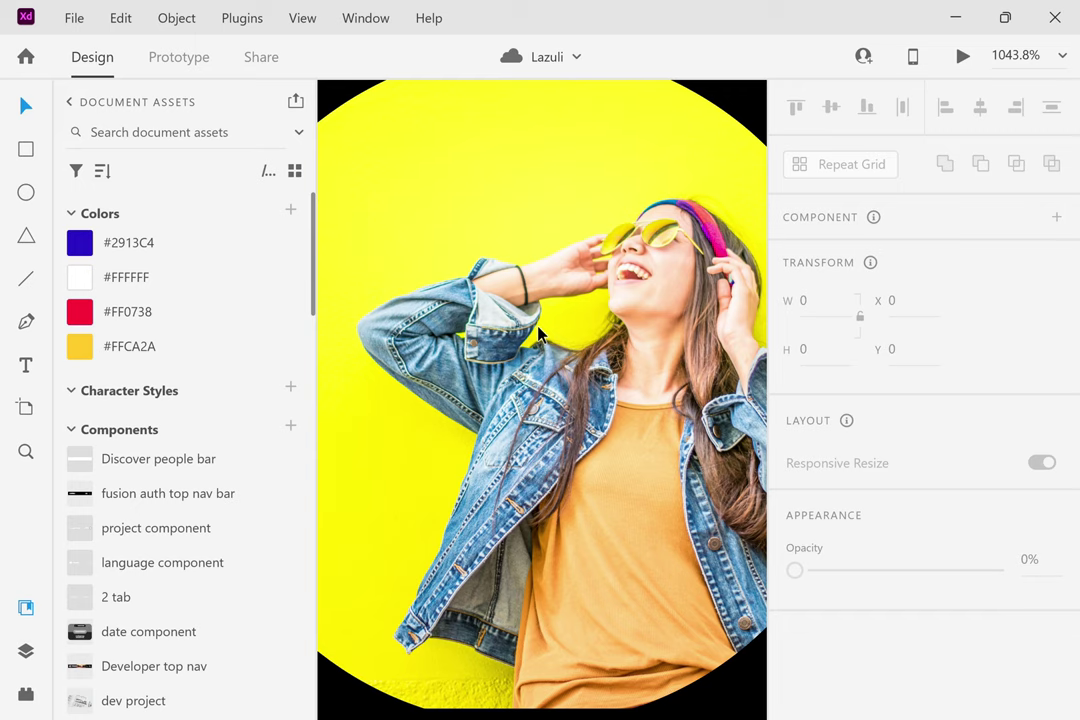
pyautogui.scroll(-15, 538, 334)
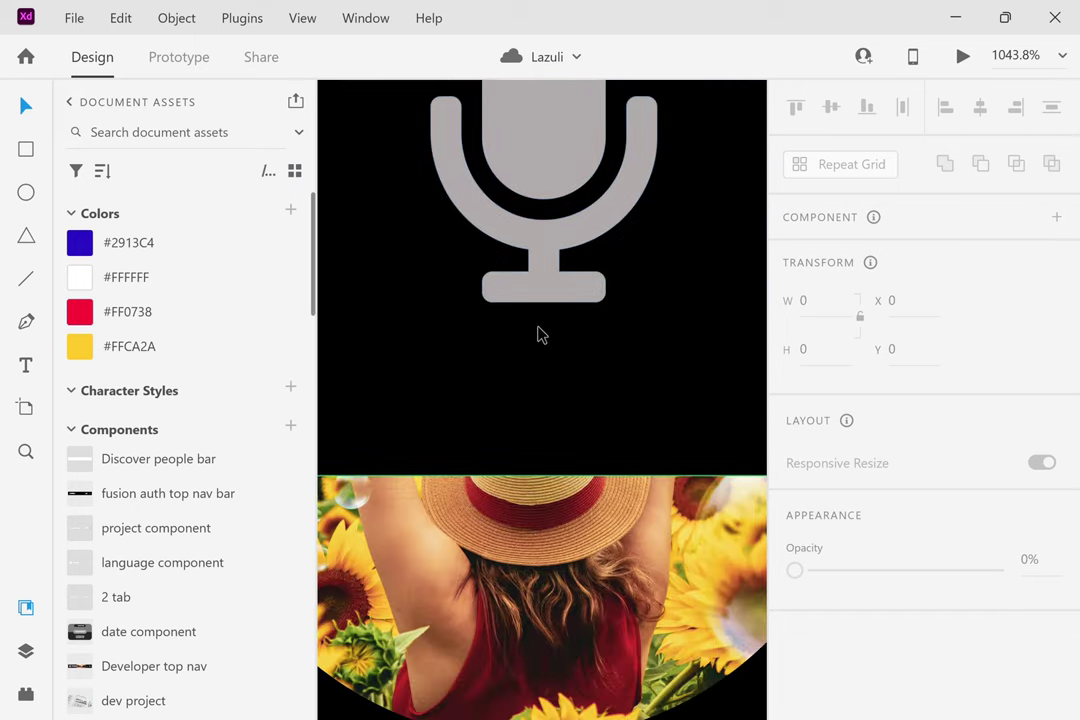
pyautogui.scroll(-10, 538, 334)
pyautogui.keyDown('ctrl'); pyautogui.scroll(-5, 538, 334); pyautogui.keyUp('ctrl')
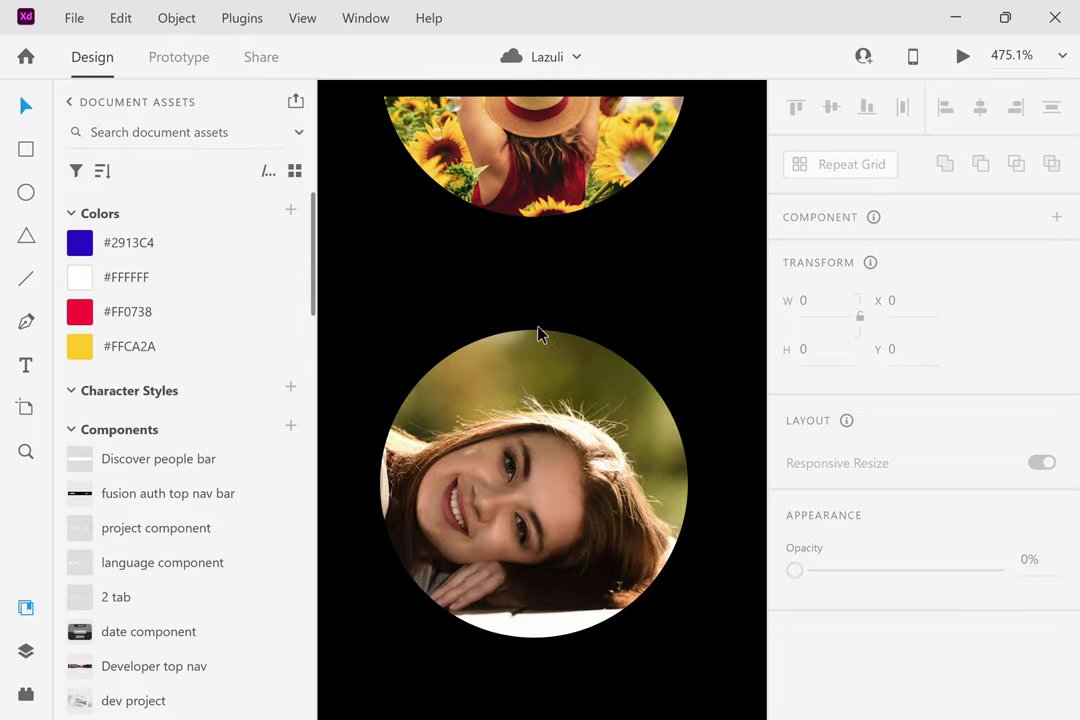
# Check the remaining profile pictures at the lower end of the Donations list, then survey the neighbouring profile, coins and map artboards.
pyautogui.scroll(-5, 538, 334)
pyautogui.keyDown('ctrl'); pyautogui.scroll(-6, 540, 333); pyautogui.keyUp('ctrl')
pyautogui.keyDown('ctrl'); pyautogui.scroll(1, 538, 368); pyautogui.keyUp('ctrl')
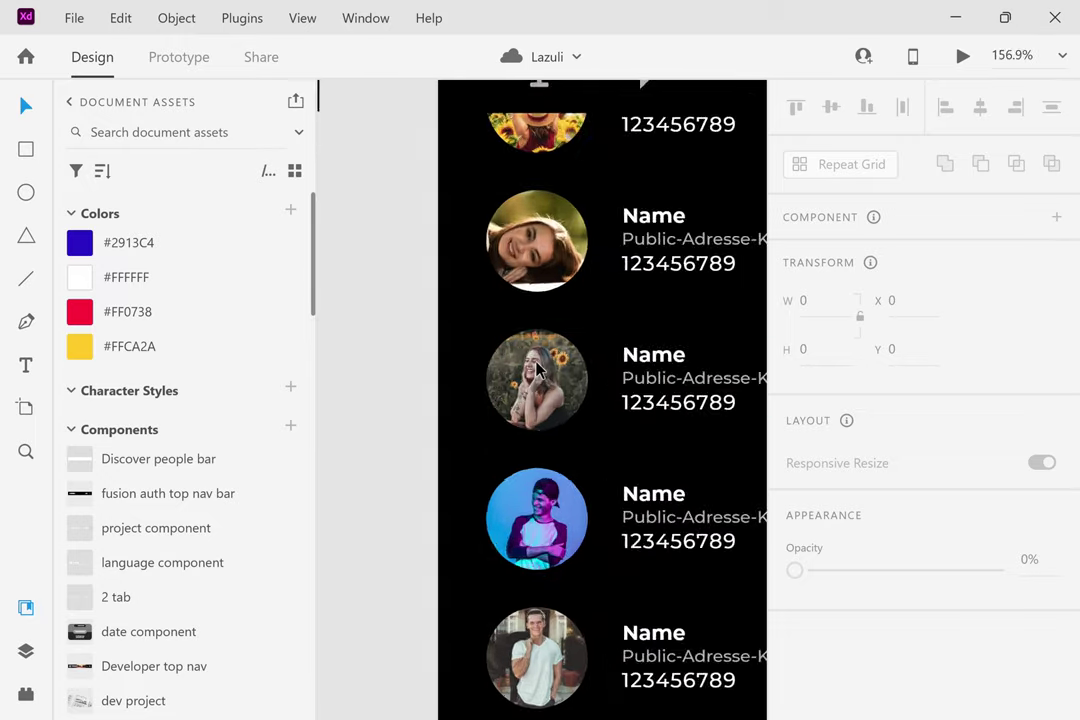
pyautogui.keyDown('ctrl'); pyautogui.scroll(13, 538, 368); pyautogui.keyUp('ctrl')
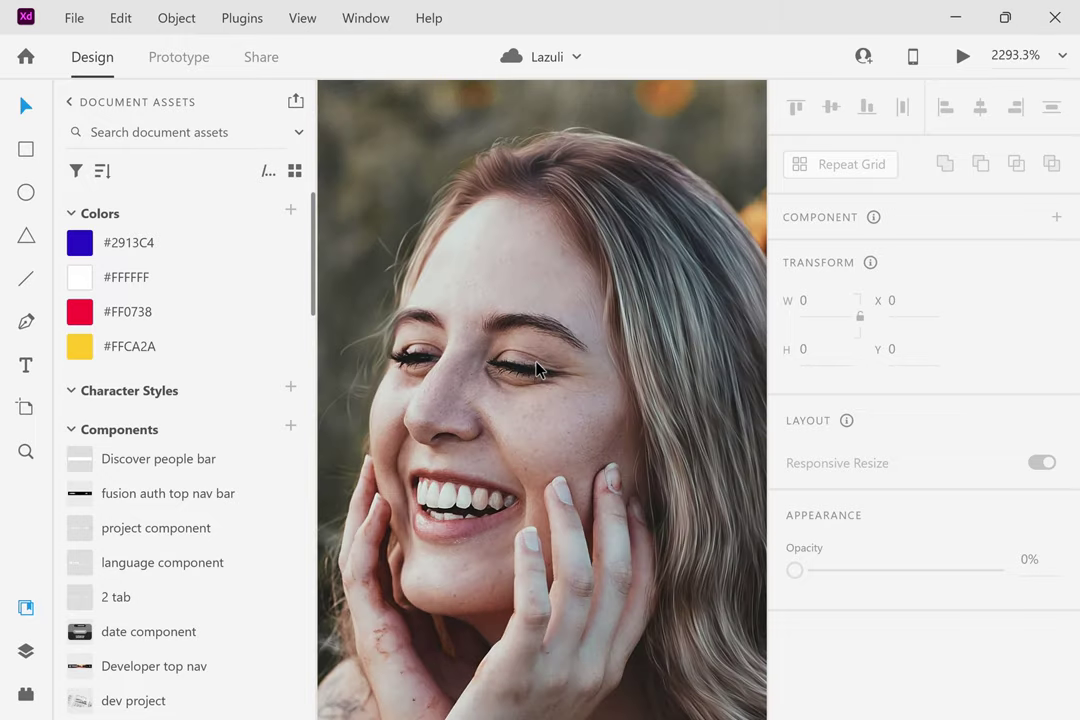
pyautogui.keyDown('ctrl'); pyautogui.scroll(-4, 537, 370); pyautogui.keyUp('ctrl')
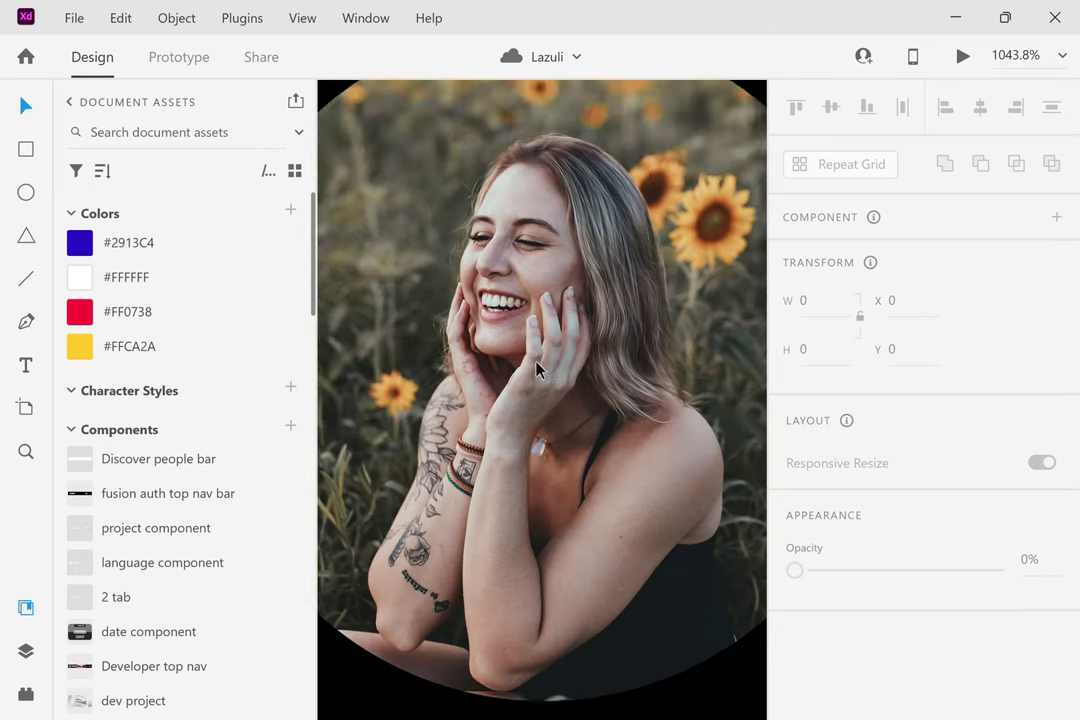
pyautogui.scroll(-10, 537, 370)
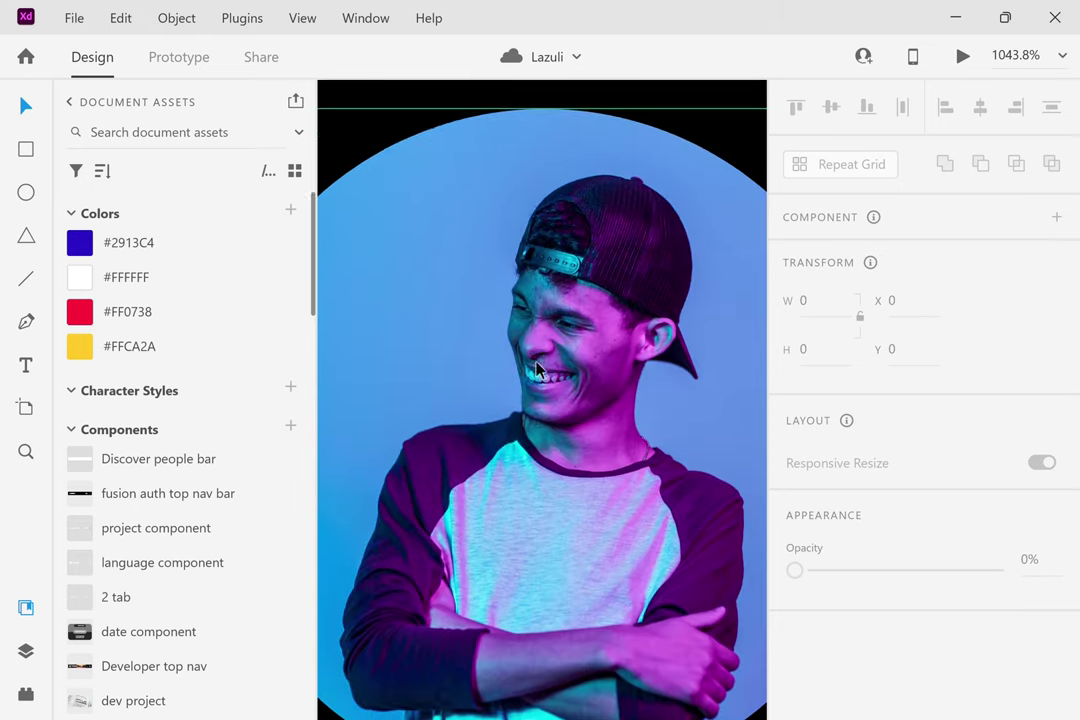
pyautogui.scroll(-2, 537, 370)
pyautogui.scroll(-1, 537, 370)
pyautogui.keyDown('ctrl'); pyautogui.scroll(1, 537, 370); pyautogui.keyUp('ctrl')
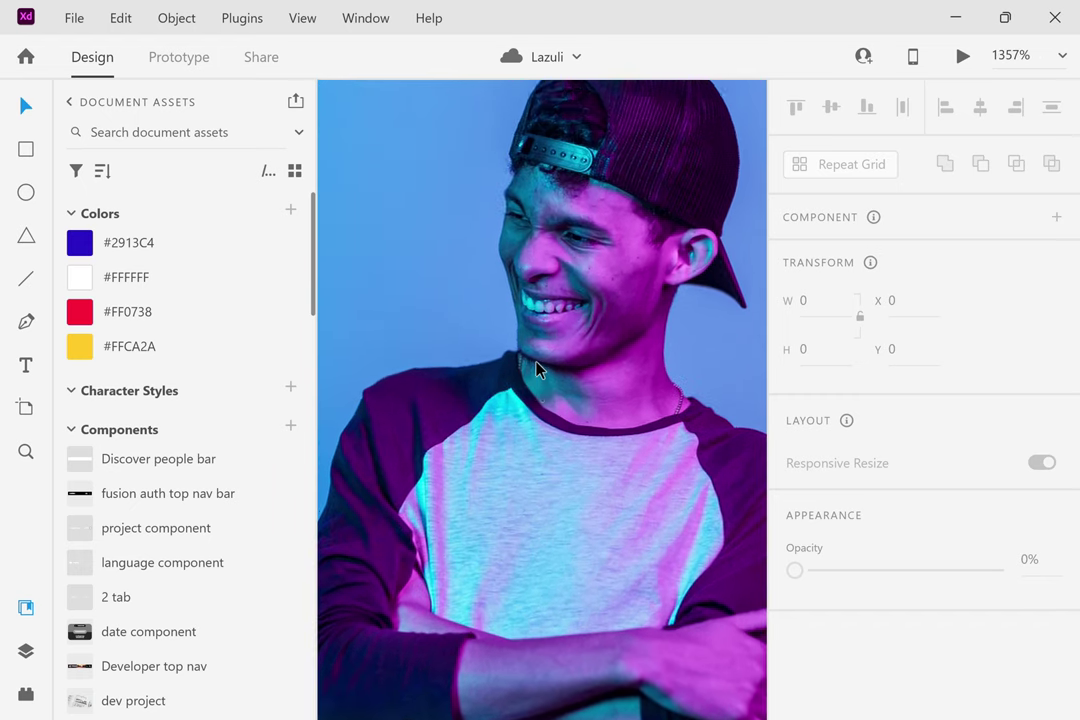
pyautogui.scroll(-3, 537, 370)
pyautogui.scroll(-12, 537, 370)
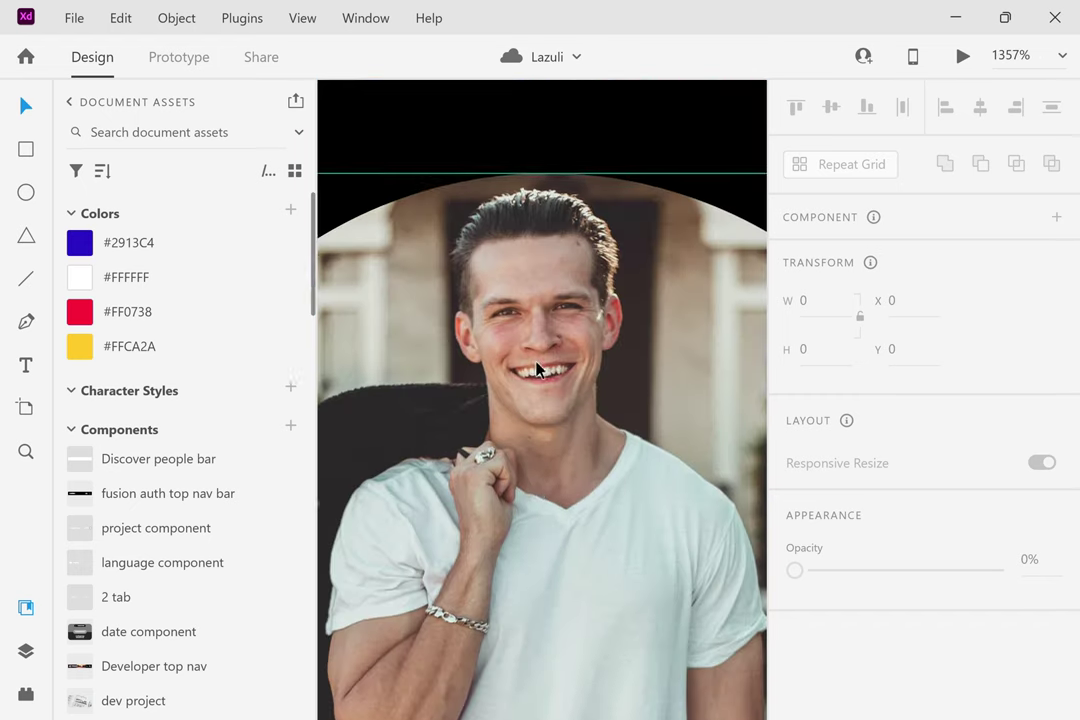
pyautogui.scroll(1, 537, 370)
pyautogui.scroll(-10, 537, 370)
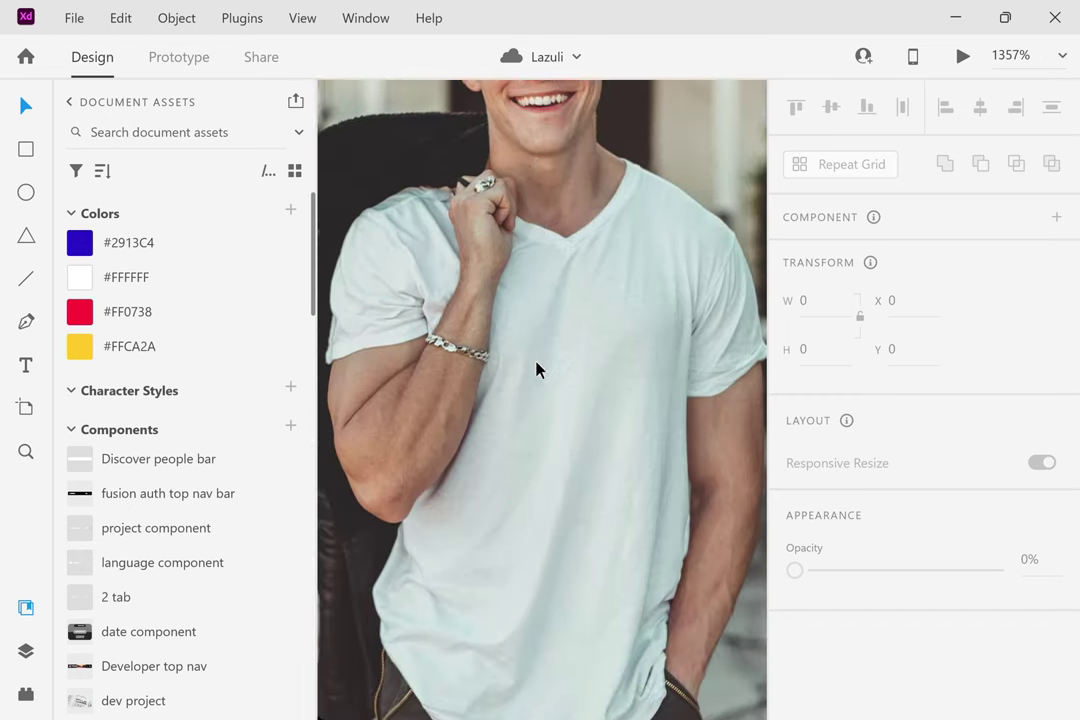
pyautogui.scroll(-10, 537, 370)
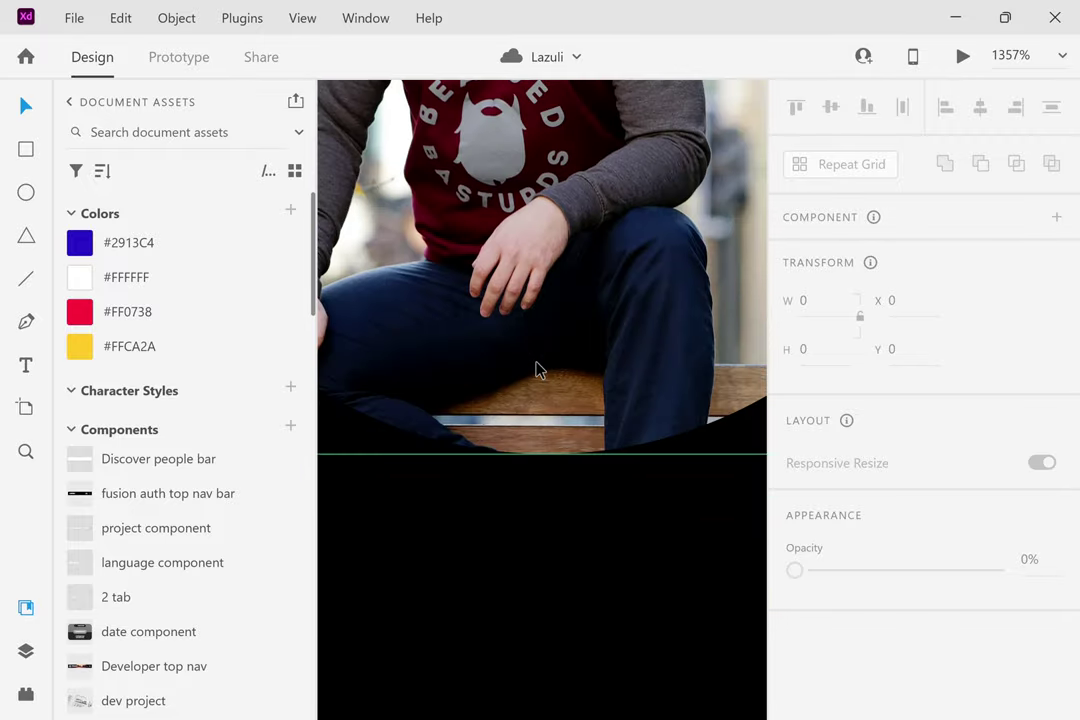
pyautogui.scroll(-5, 537, 370)
pyautogui.scroll(-8, 537, 370)
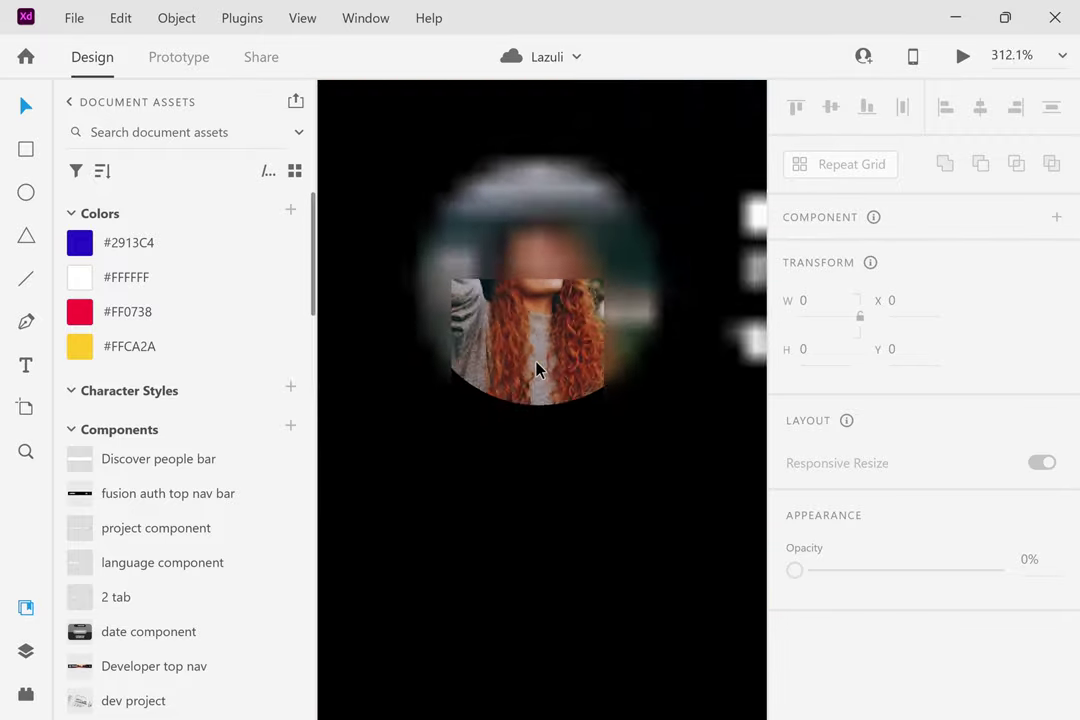
pyautogui.scroll(-8, 537, 370)
pyautogui.hscroll(2, 535, 369)
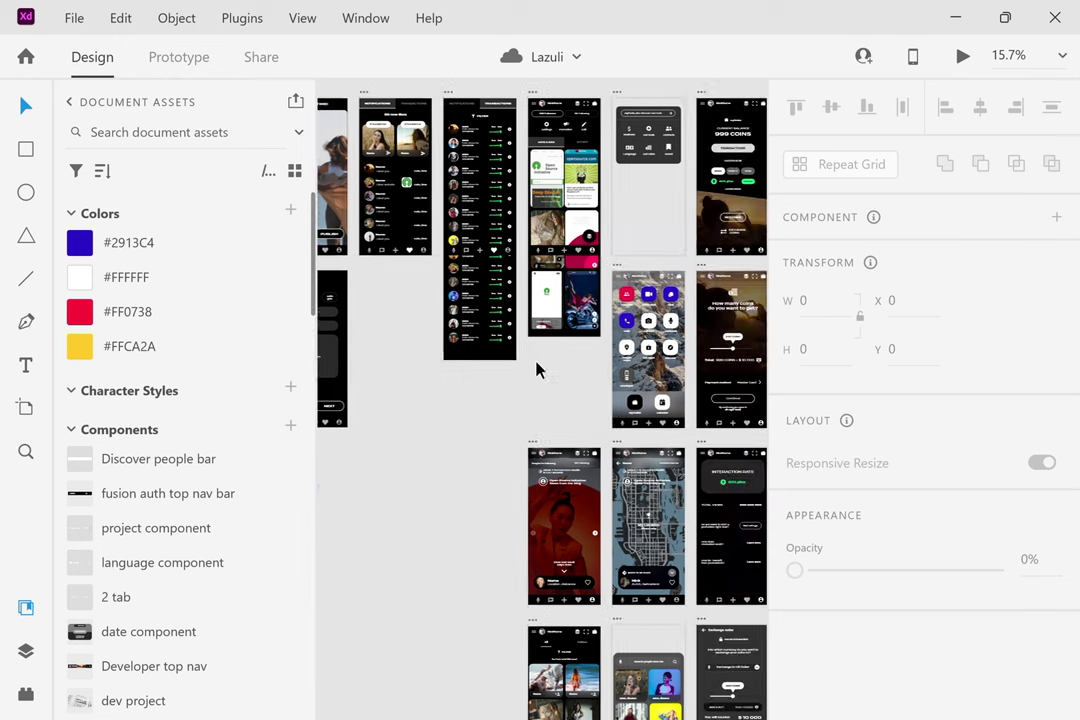
# Examine the profile artboard's Apps & Web grid up close, from the Open Source Initiative card down to the motorcycle card.
pyautogui.scroll(2, 618, 143)
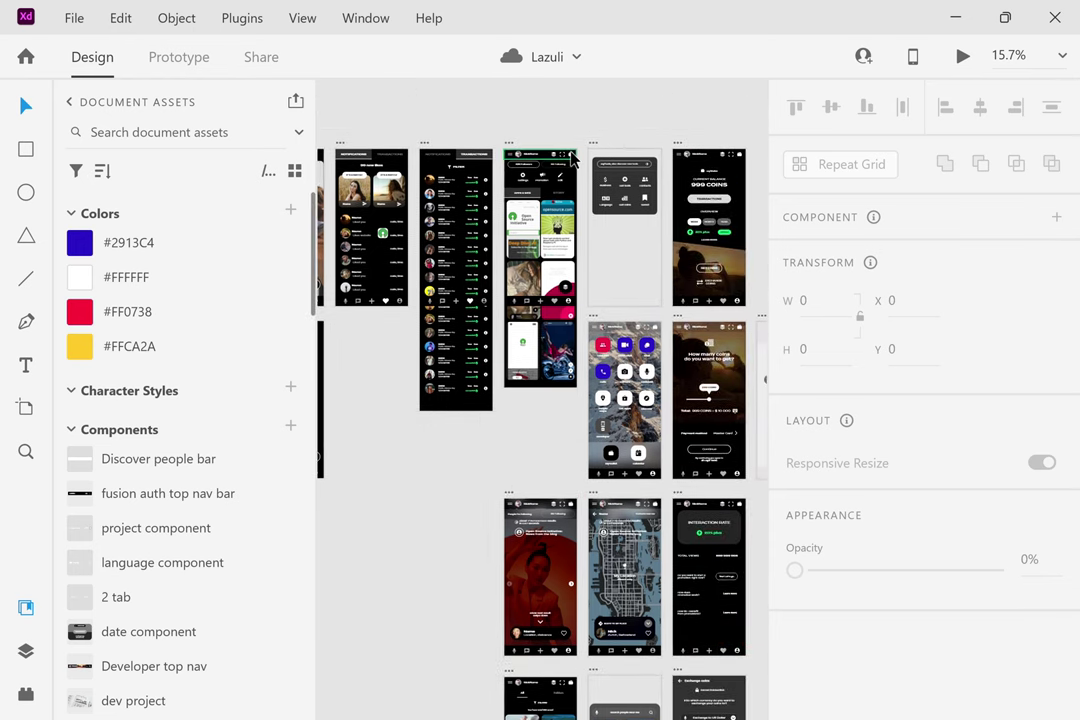
pyautogui.scroll(9, 573, 160)
pyautogui.hscroll(-2, 573, 160)
pyautogui.scroll(-5, 573, 160)
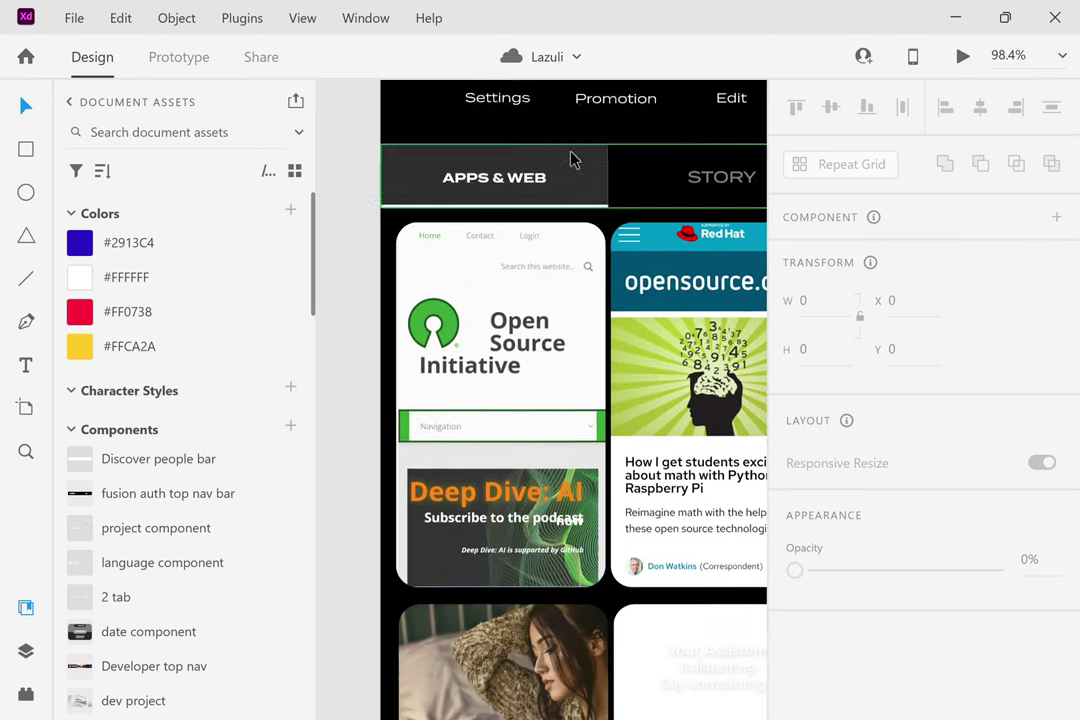
pyautogui.scroll(-10, 573, 160)
pyautogui.hscroll(2, 573, 160)
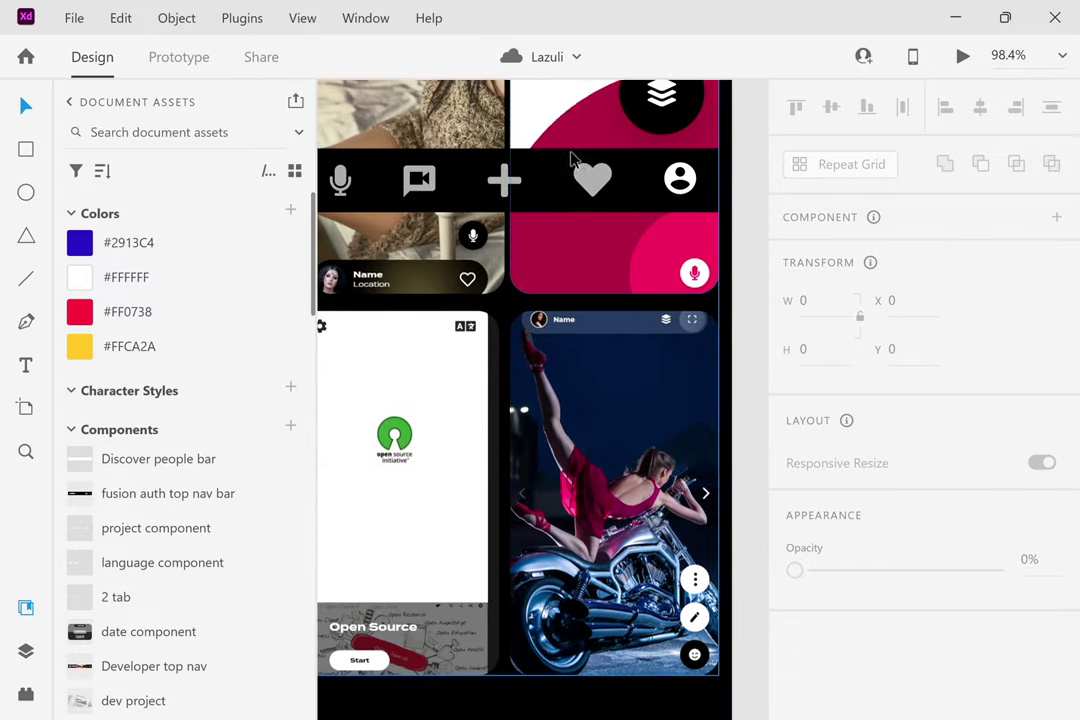
# Examine the Following artboard and the photo grid of the Saved artboard down to its last row.
pyautogui.scroll(-3, 573, 160)
pyautogui.scroll(-6, 573, 160)
pyautogui.scroll(-2, 575, 413)
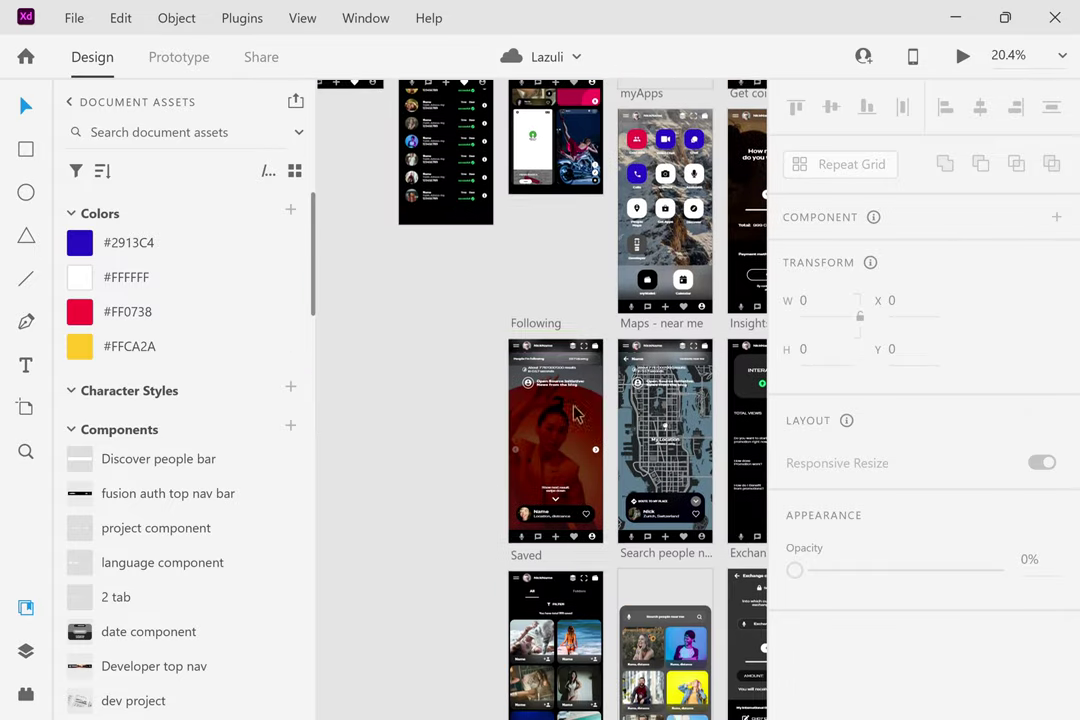
pyautogui.scroll(4, 535, 448)
pyautogui.hscroll(1, 535, 448)
pyautogui.scroll(1, 537, 449)
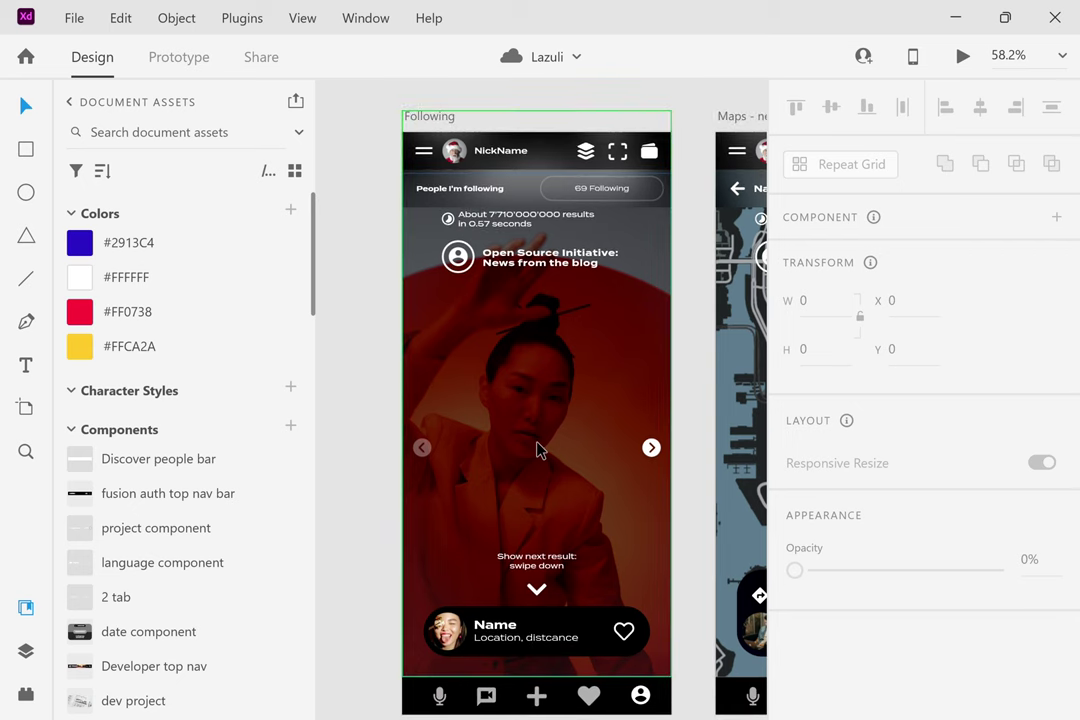
pyautogui.scroll(-10, 537, 449)
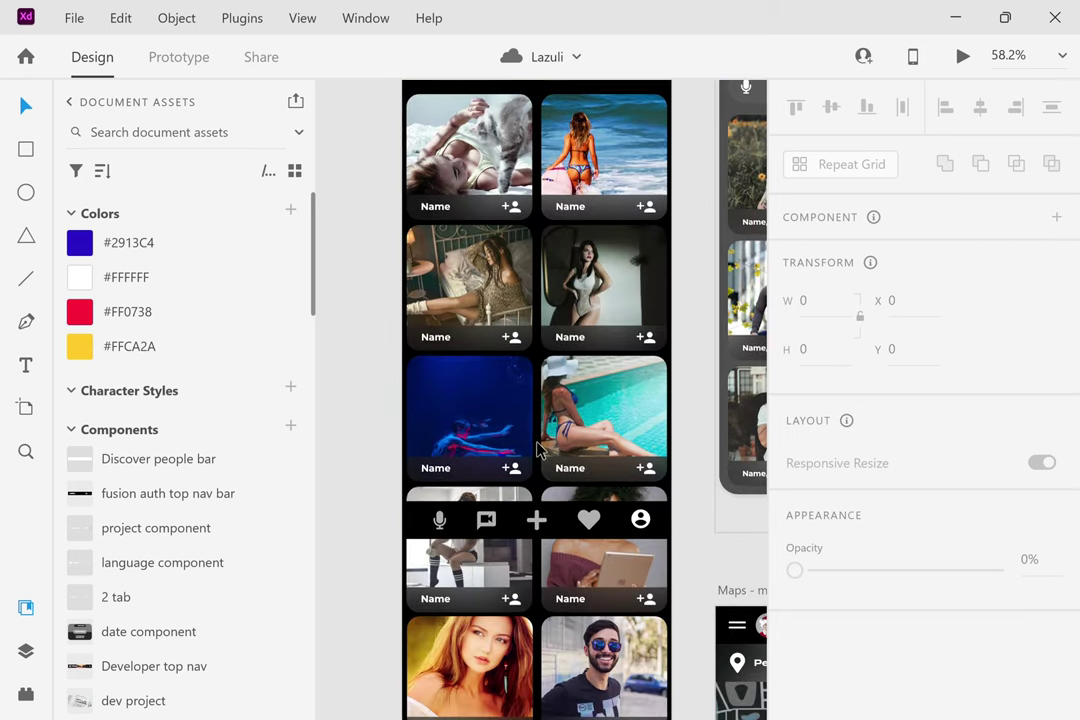
pyautogui.scroll(-3, 537, 449)
pyautogui.scroll(-5, 515, 530)
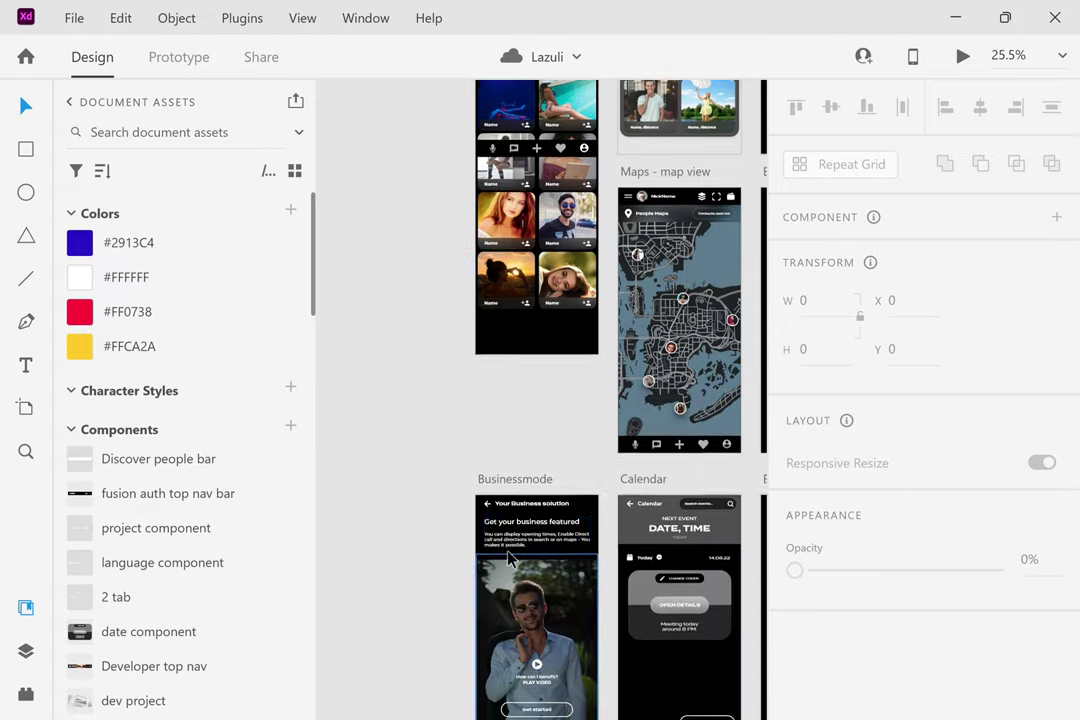
# Survey the surrounding artboards and compare the Discover – 2, Discover – 1 and Discover screens.
pyautogui.scroll(-3, 508, 556)
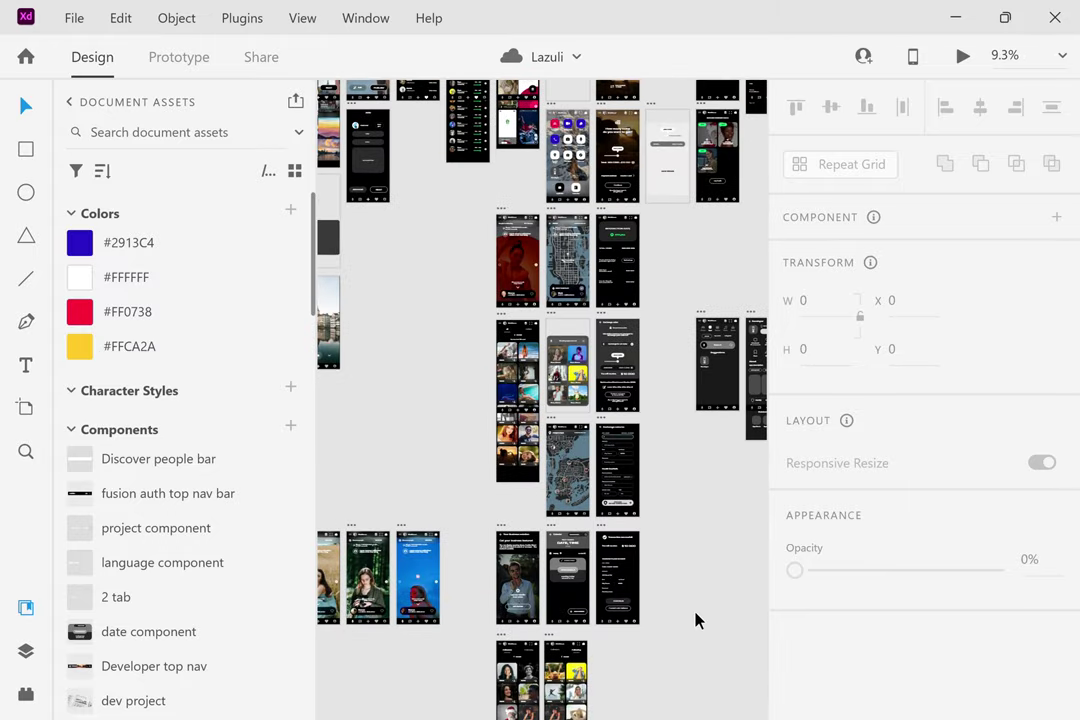
pyautogui.scroll(5, 412, 592)
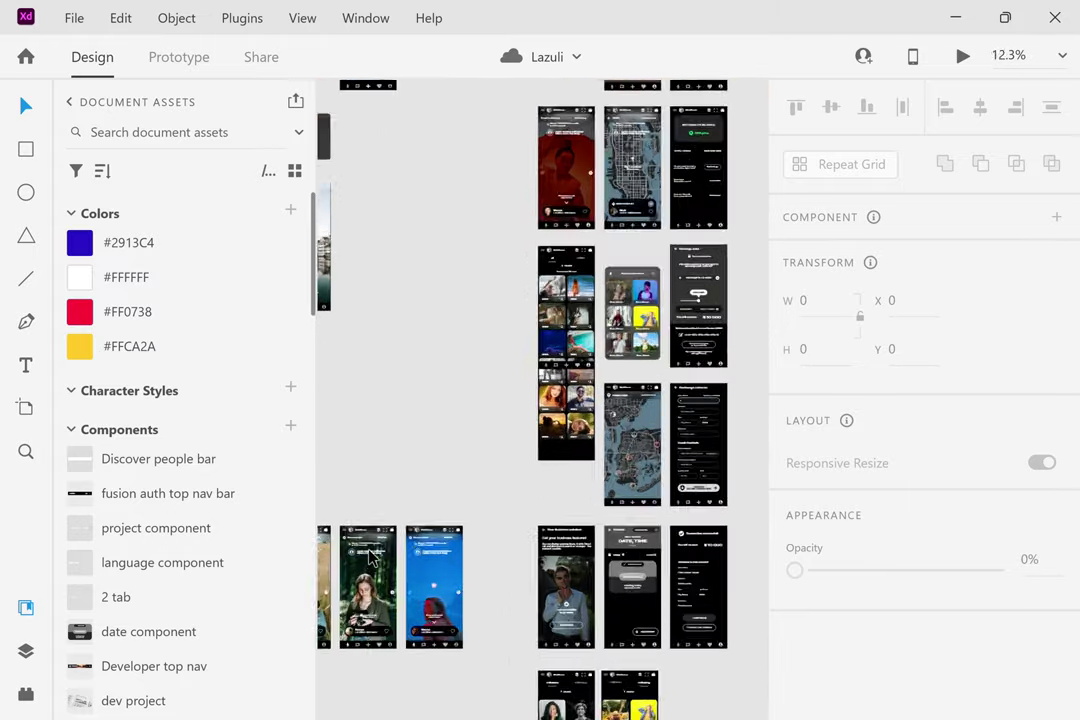
pyautogui.scroll(-3, 622, 545)
pyautogui.scroll(-2, 622, 545)
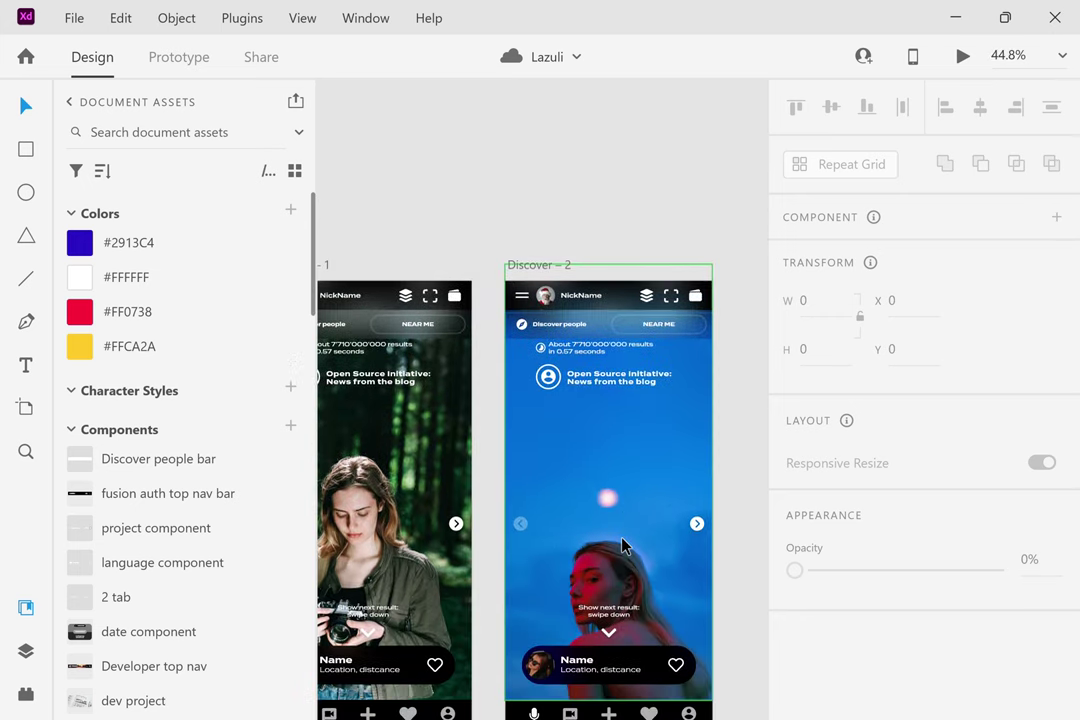
pyautogui.scroll(2, 622, 545)
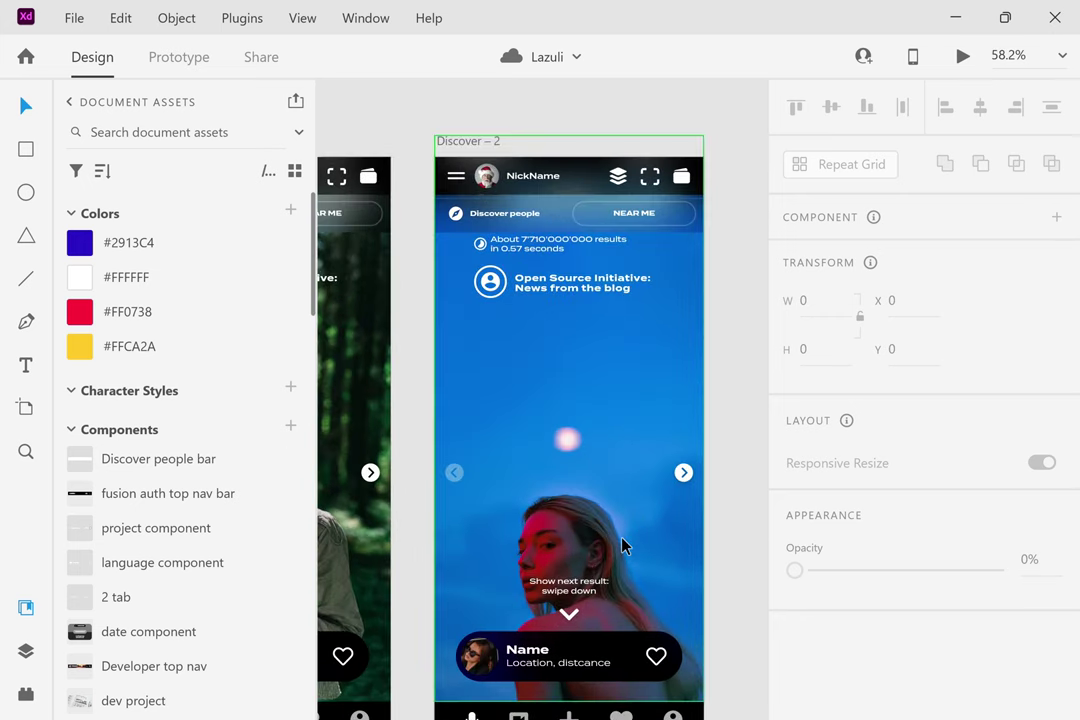
pyautogui.hscroll(-5, 622, 545)
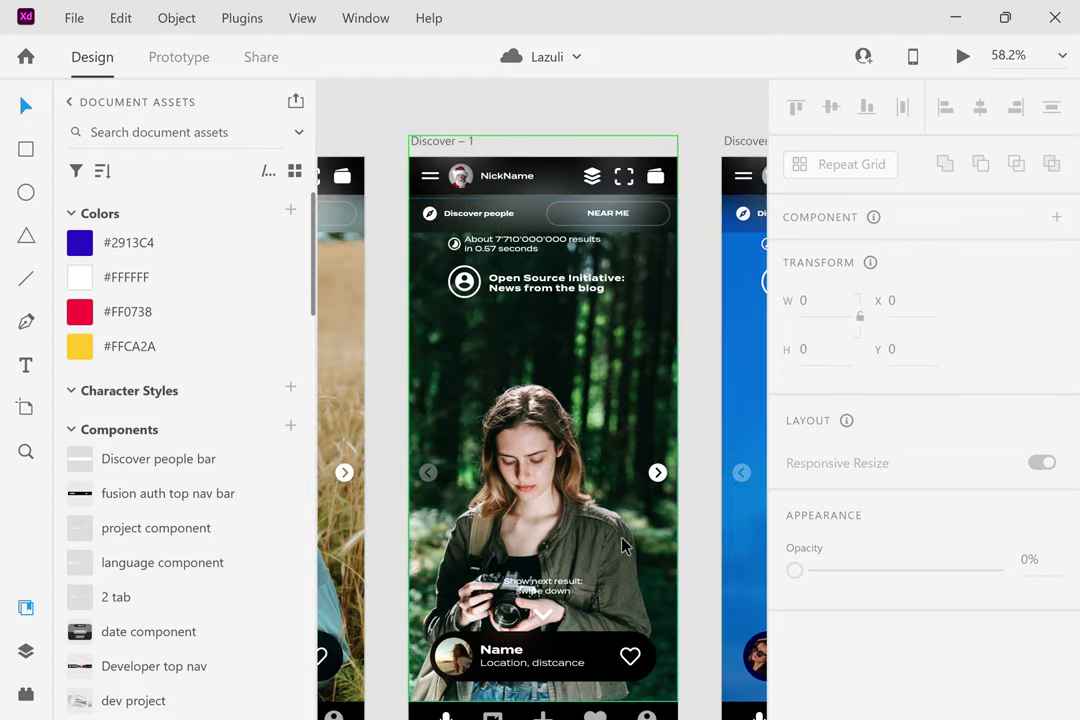
pyautogui.hscroll(-5, 622, 545)
pyautogui.hscroll(1, 622, 550)
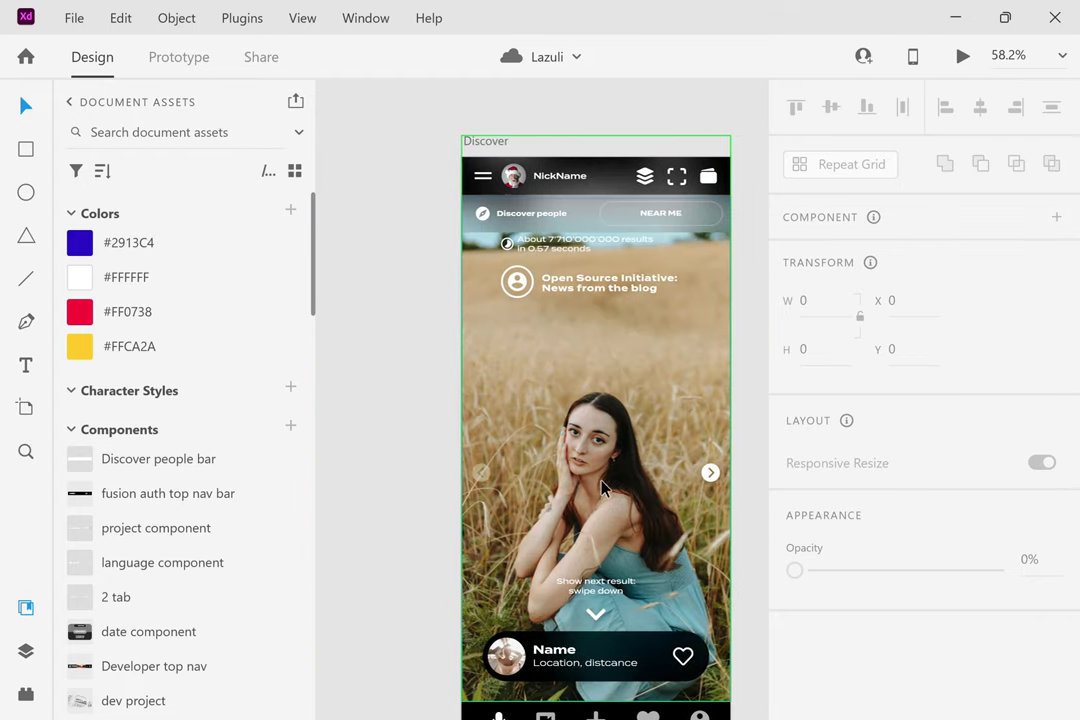
# Inspect the background photo of the woman in the wheat field on the Discover artboard up close.
pyautogui.scroll(4, 603, 488)
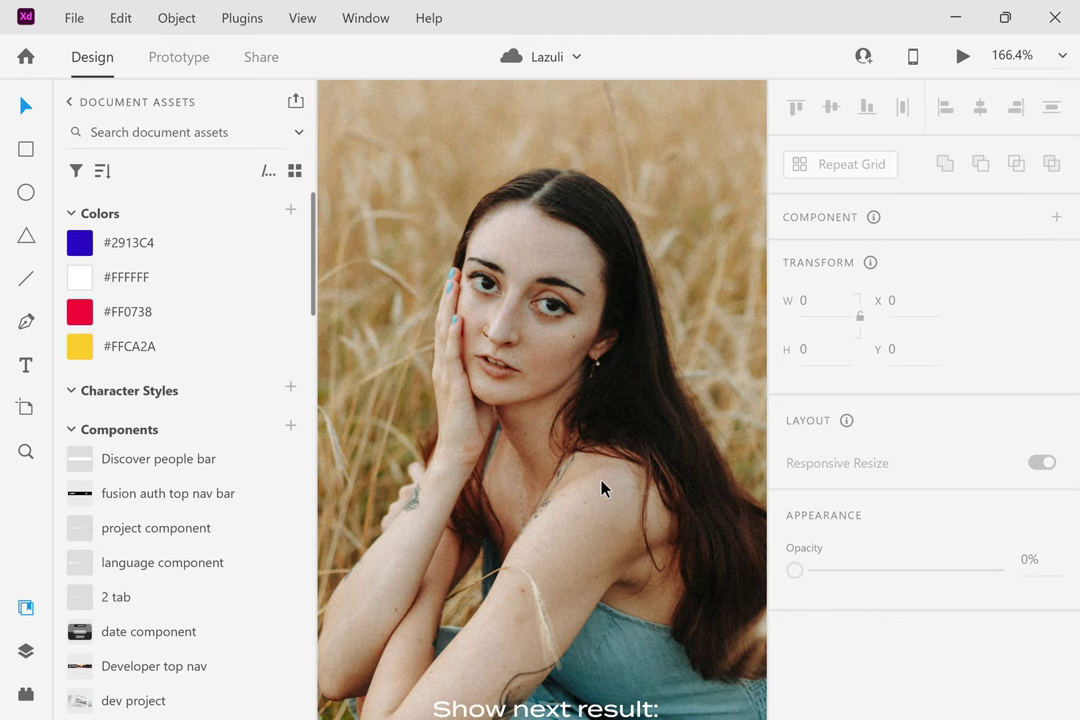
pyautogui.scroll(-3, 601, 488)
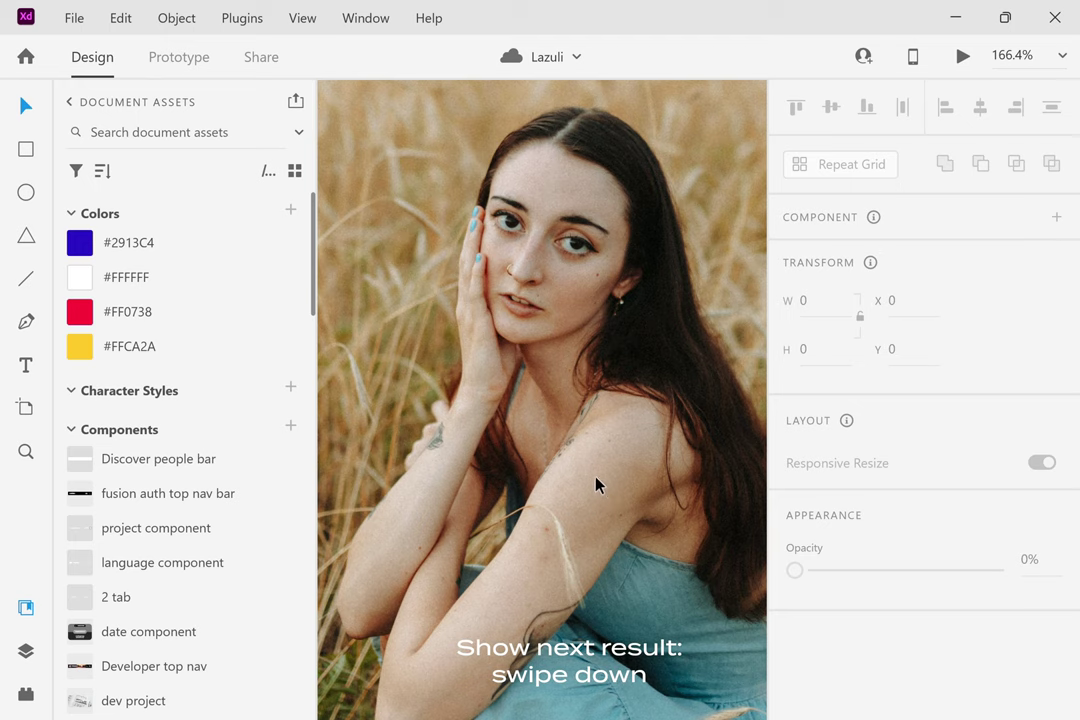
pyautogui.scroll(5, 580, 315)
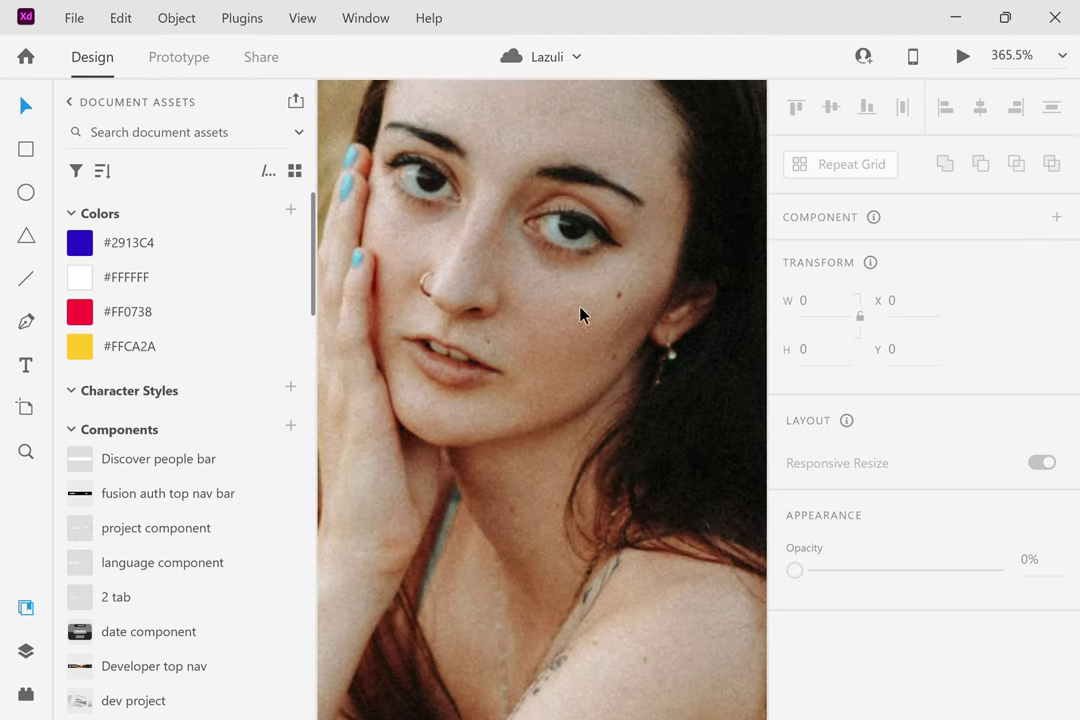
pyautogui.scroll(2, 580, 315)
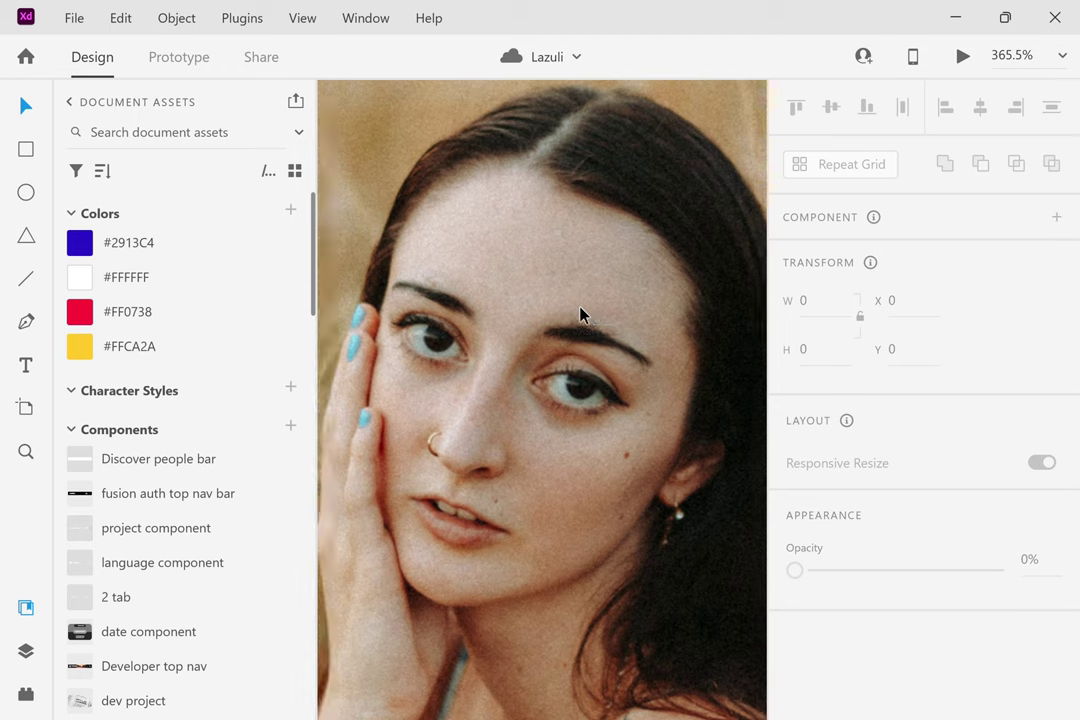
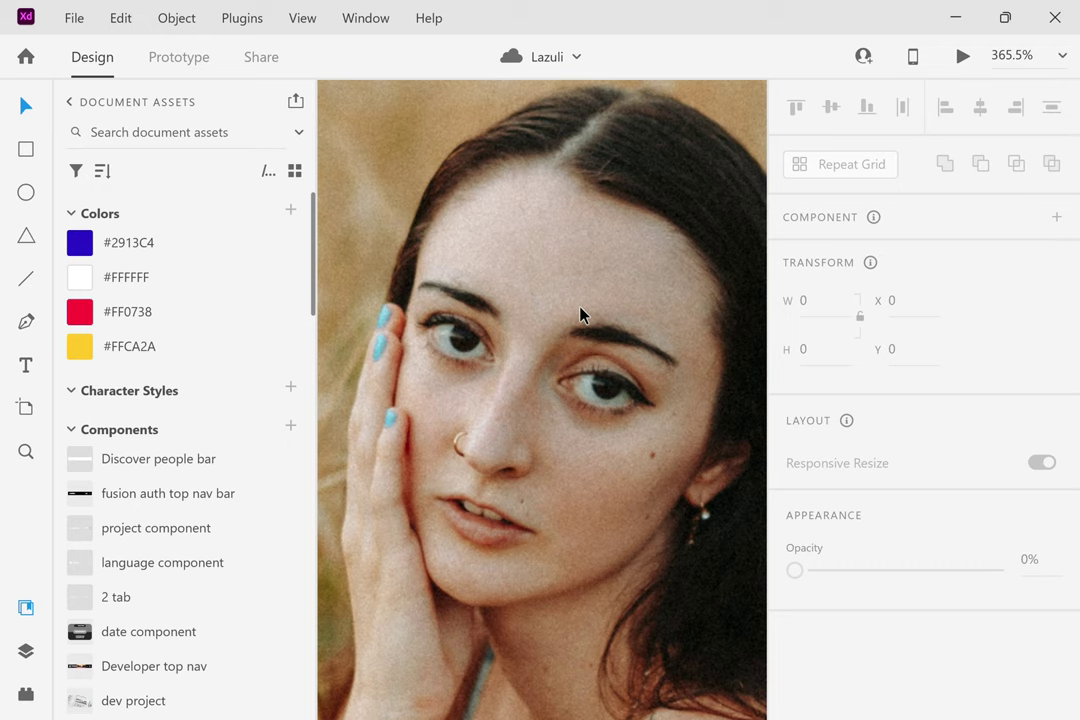
pyautogui.scroll(-10, 580, 315)
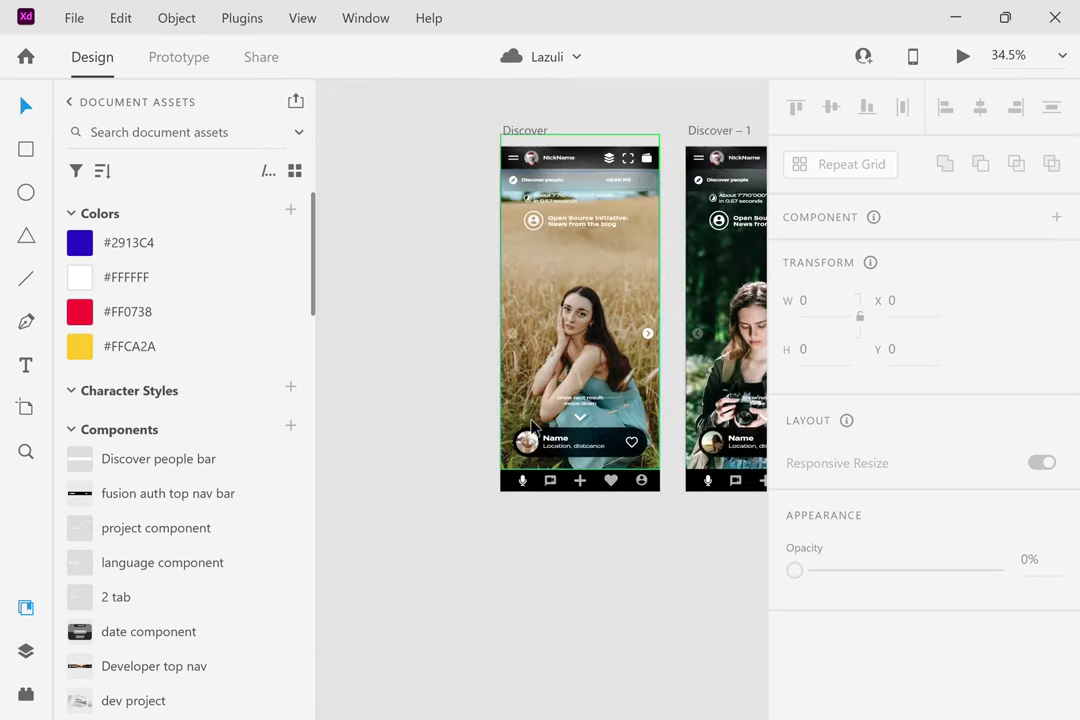
# Inspect the Discover artboard's name bar up close, from the round profile picture across the location text to the heart icon.
pyautogui.scroll(10, 521, 447)
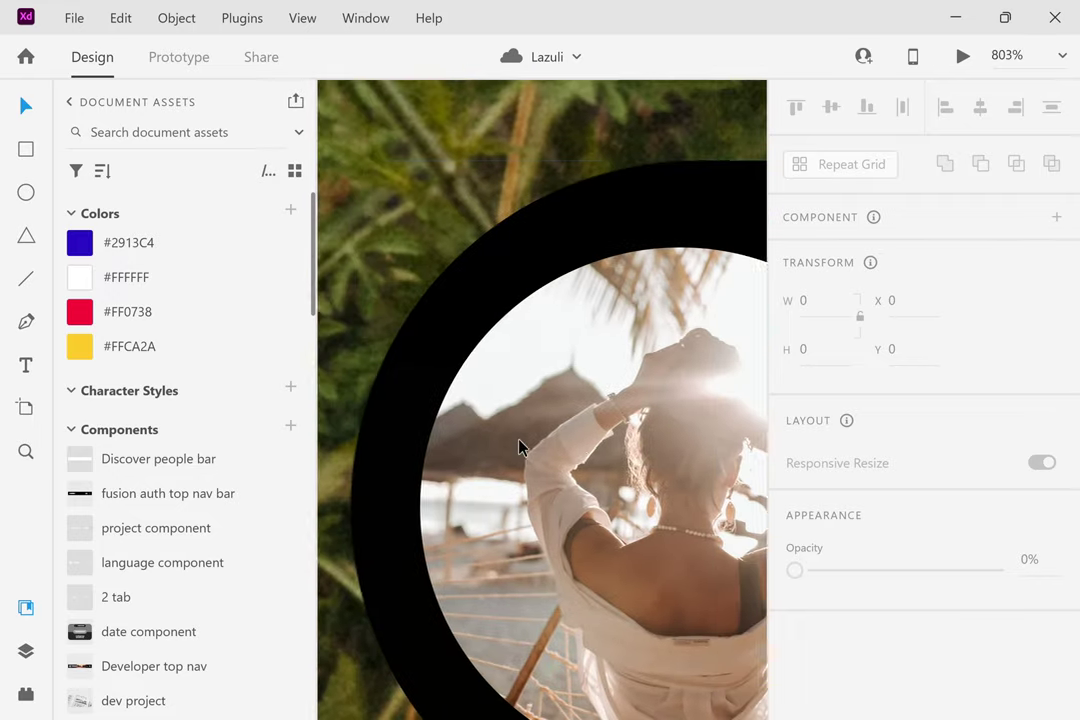
pyautogui.scroll(-3, 521, 447)
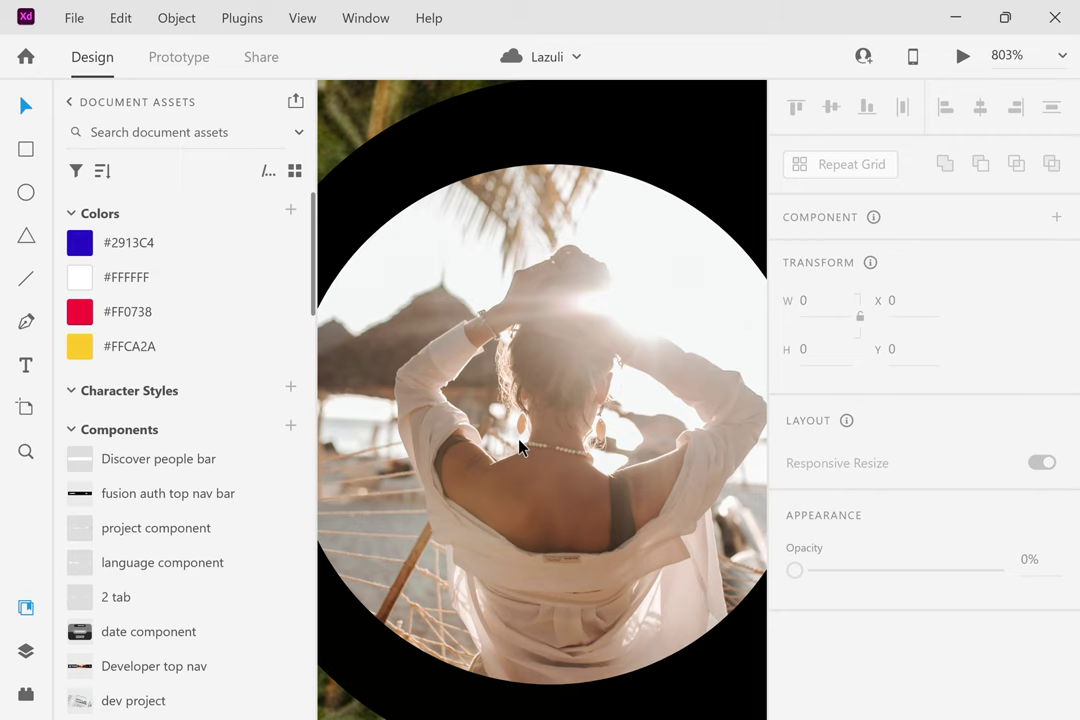
pyautogui.hscroll(10, 519, 448)
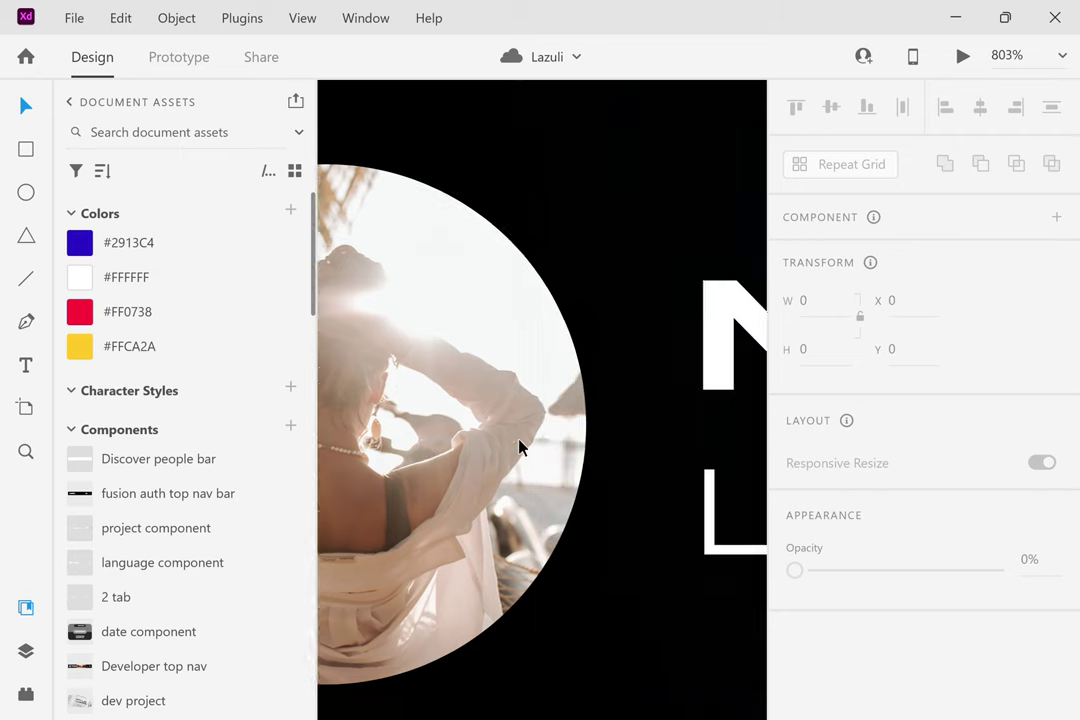
pyautogui.hscroll(10, 519, 448)
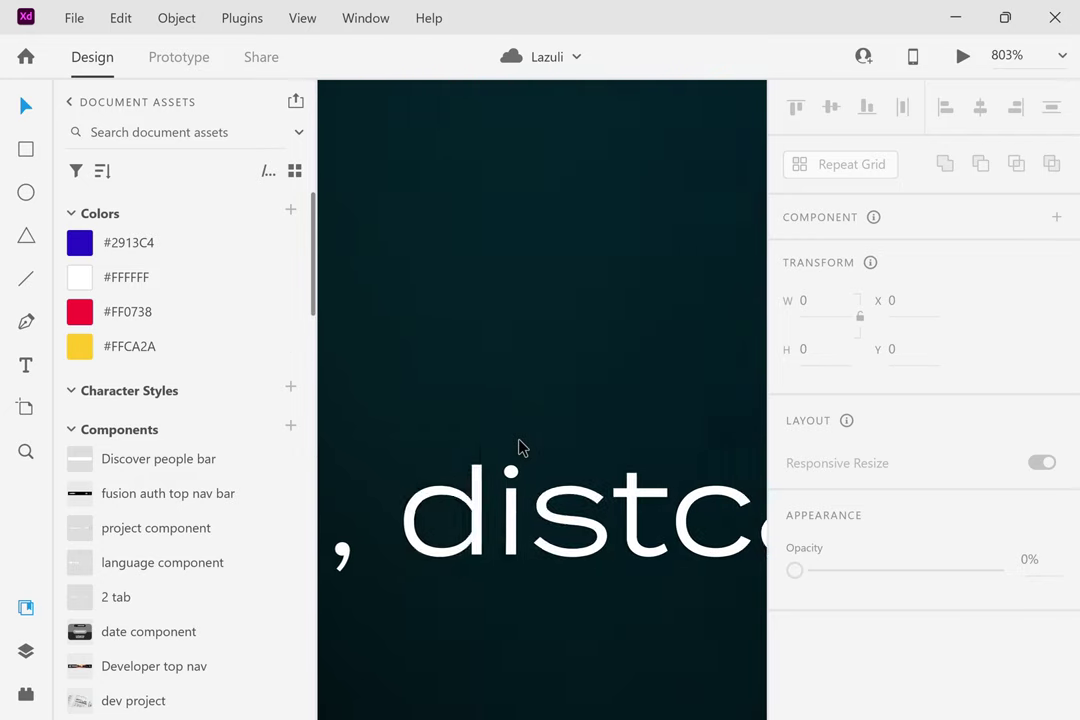
pyautogui.hscroll(10, 519, 448)
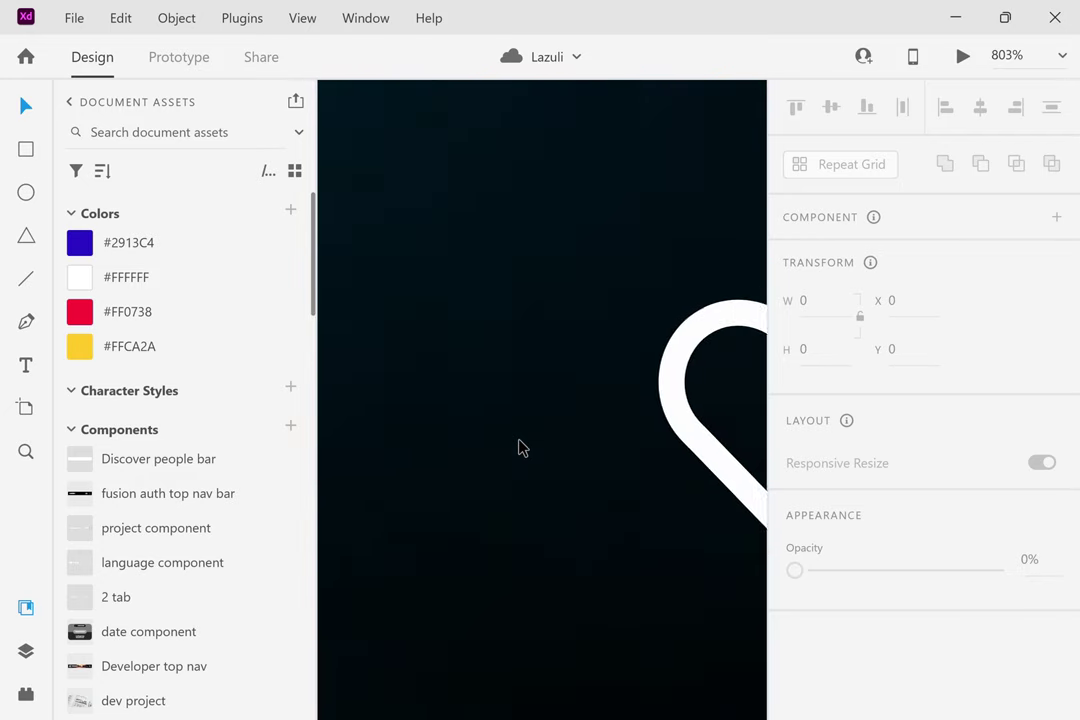
pyautogui.hscroll(5, 519, 448)
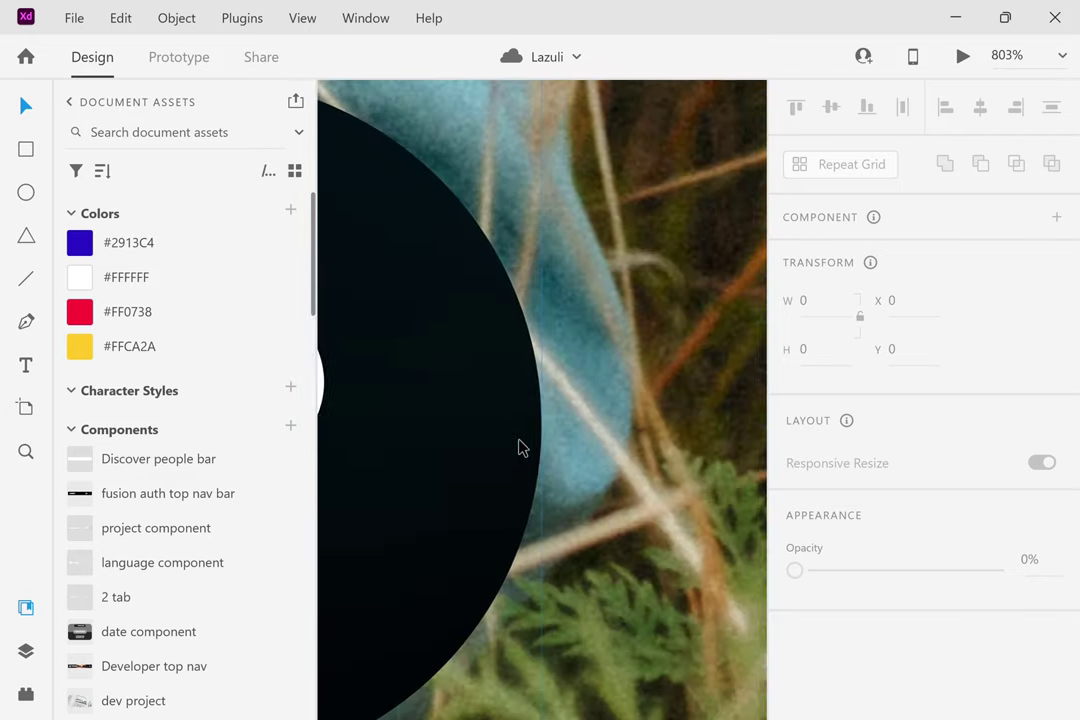
pyautogui.rightClick(519, 448)
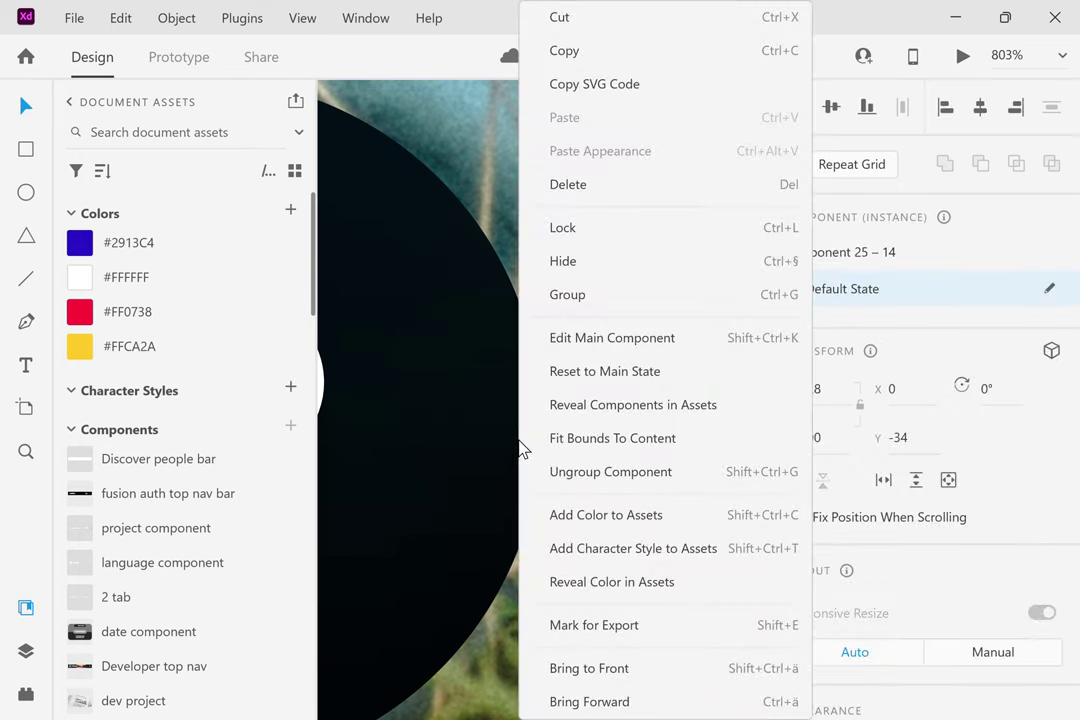
pyautogui.press('Escape')
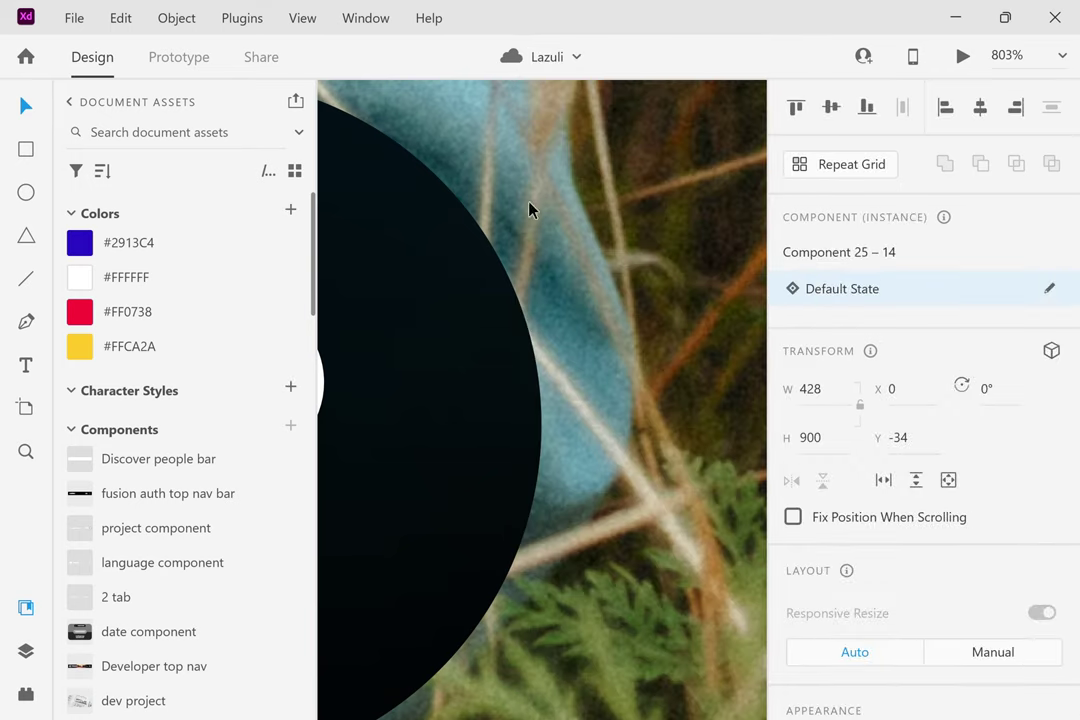
# Inspect the Discover – 1 name bar up close, from profile picture to heart icon, and the Discover – 2 profile picture.
pyautogui.hscroll(10, 663, 338)
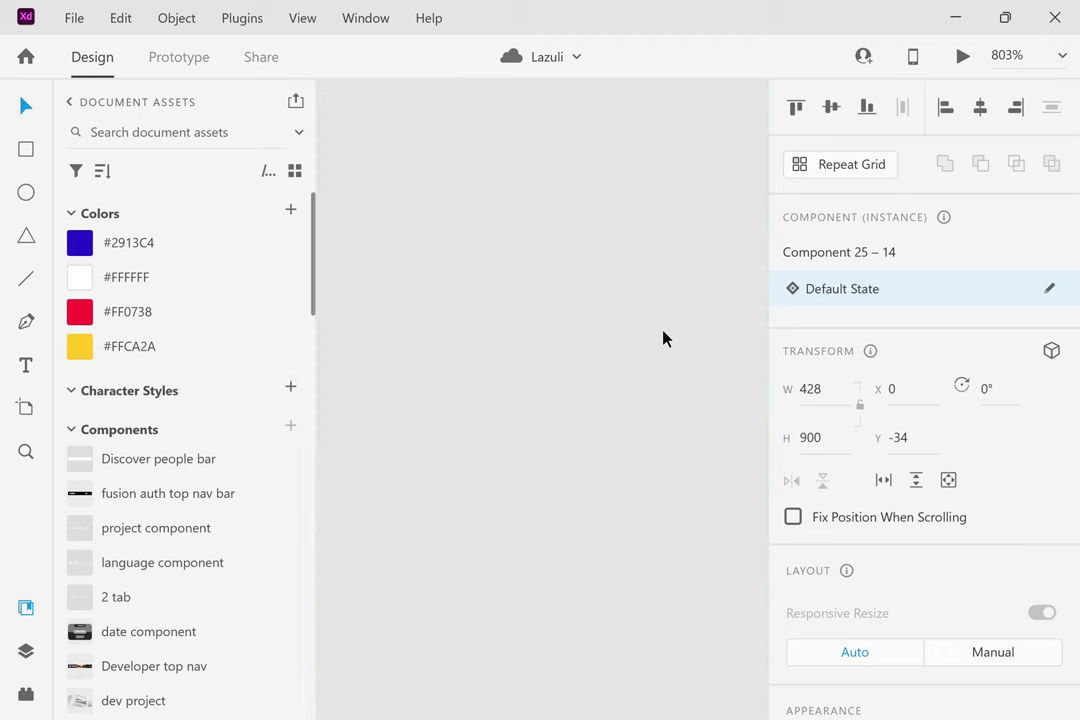
pyautogui.hscroll(10, 663, 338)
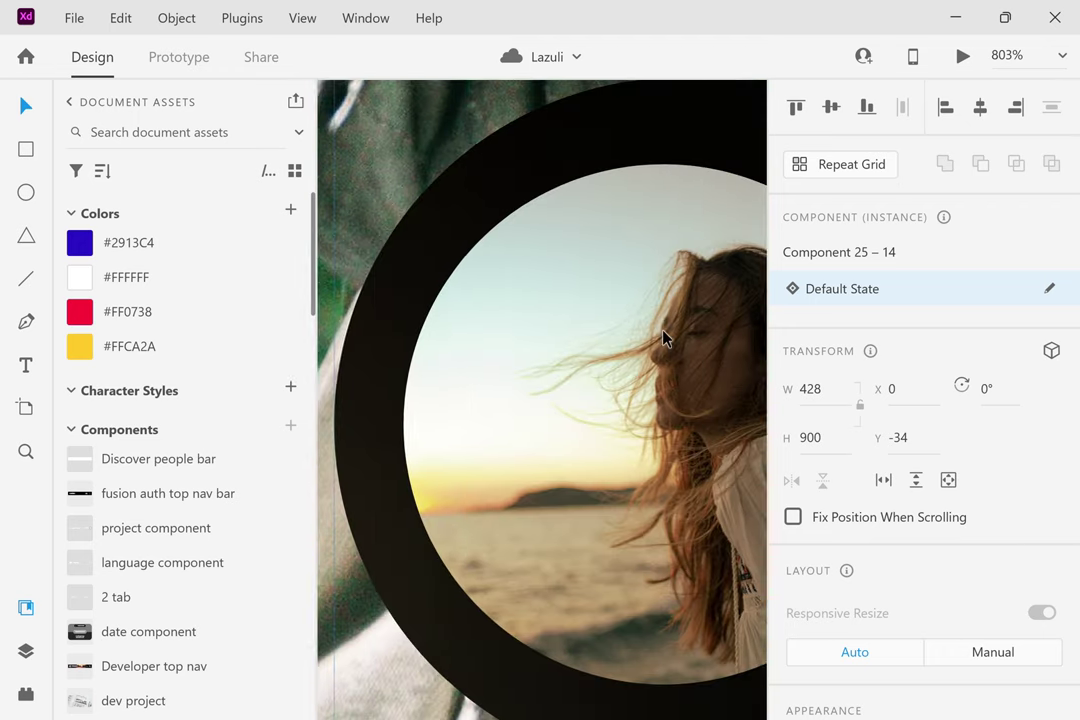
pyautogui.hscroll(3, 663, 338)
pyautogui.hscroll(10, 663, 338)
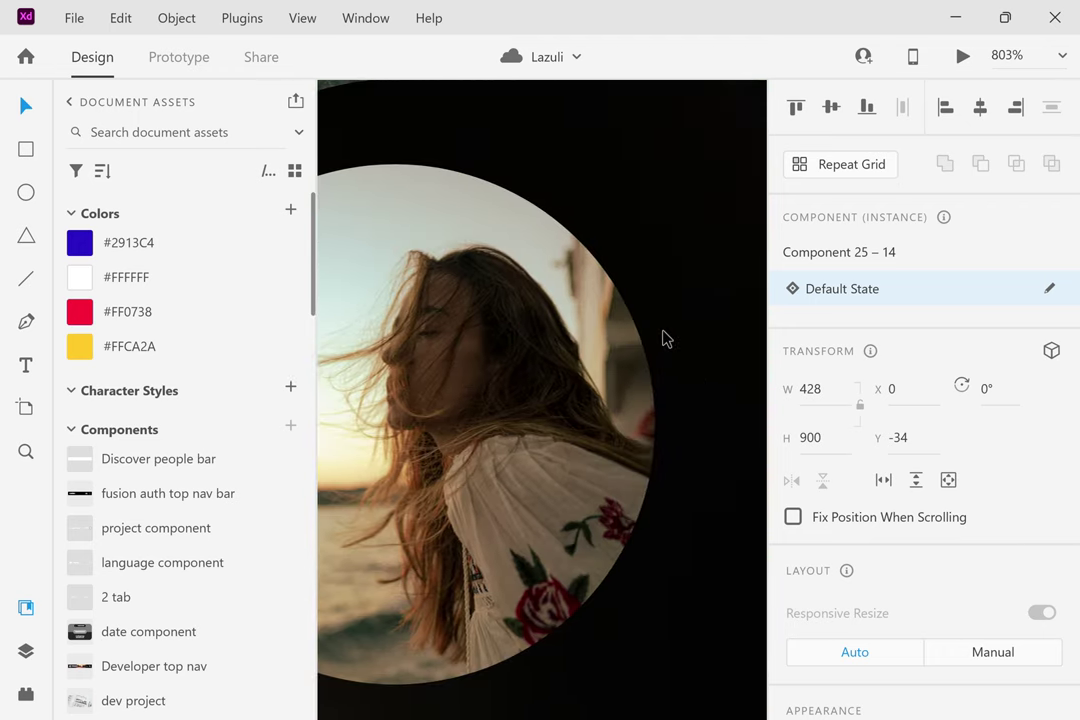
pyautogui.hscroll(8, 663, 338)
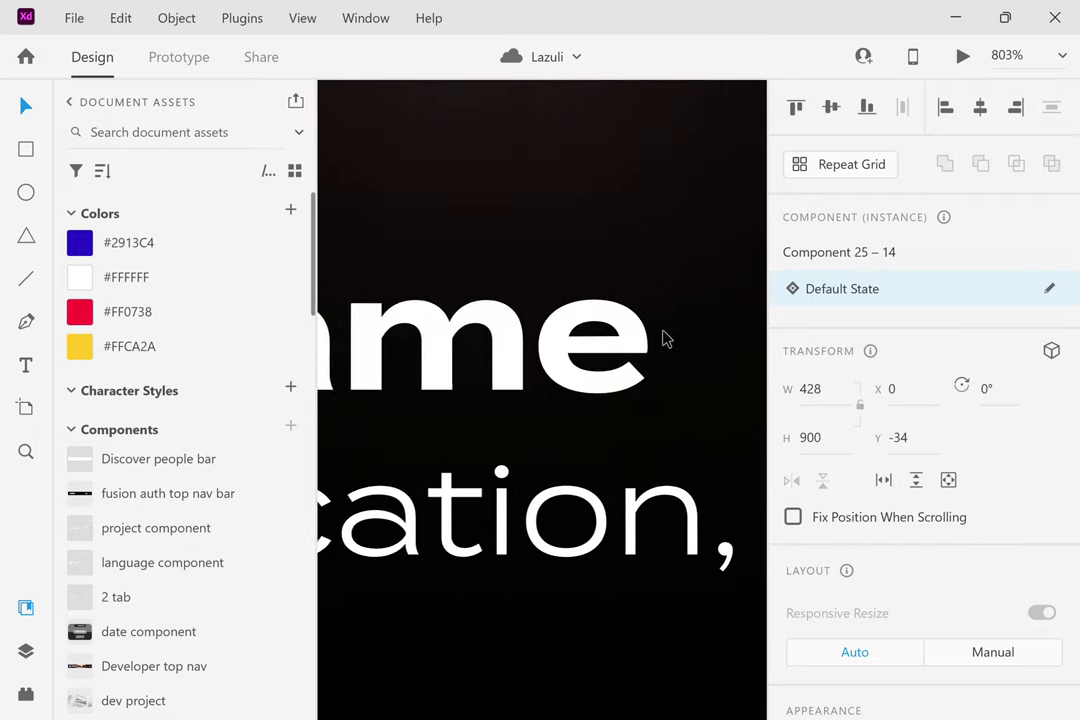
pyautogui.hscroll(3, 663, 338)
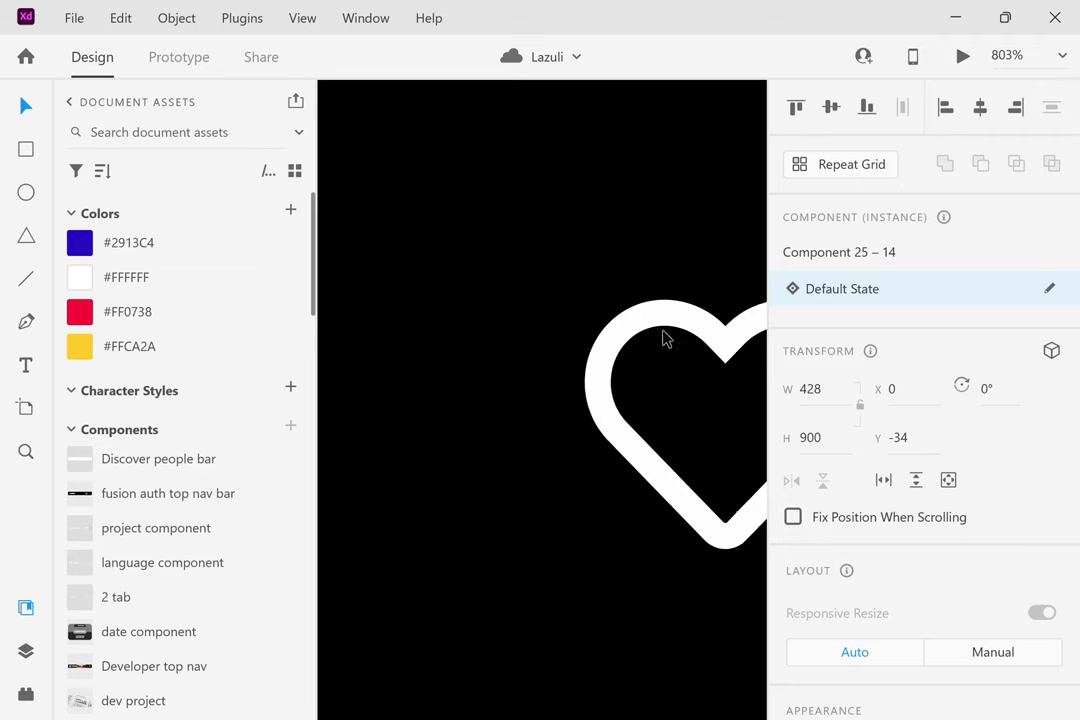
pyautogui.hscroll(10, 663, 338)
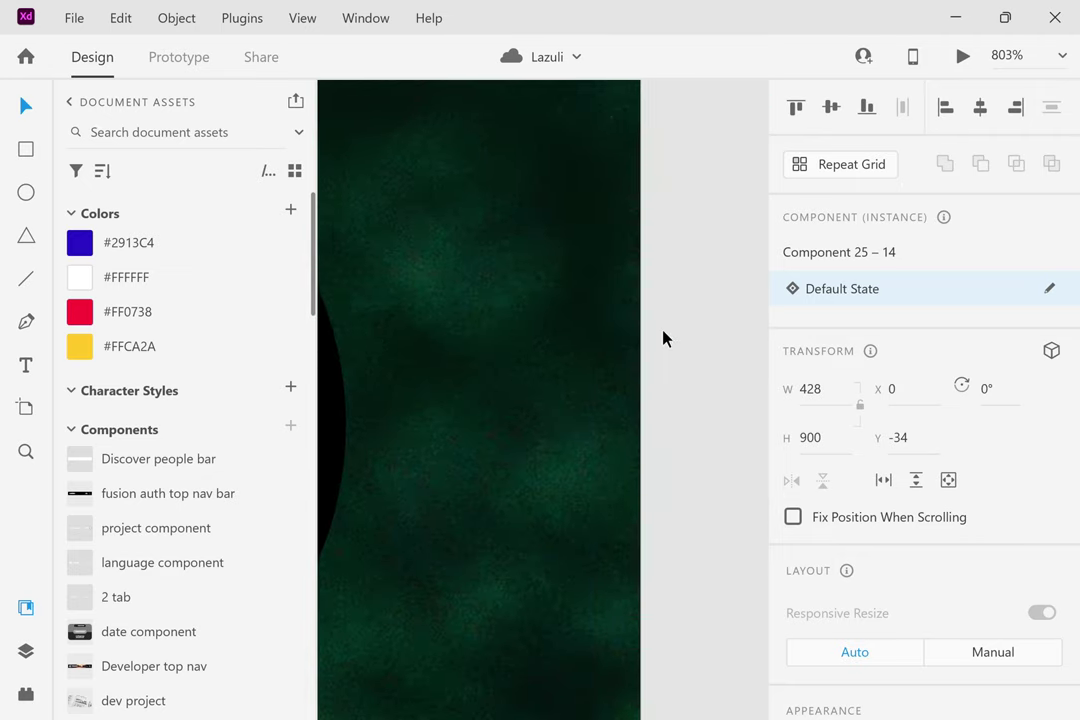
pyautogui.hscroll(10, 663, 338)
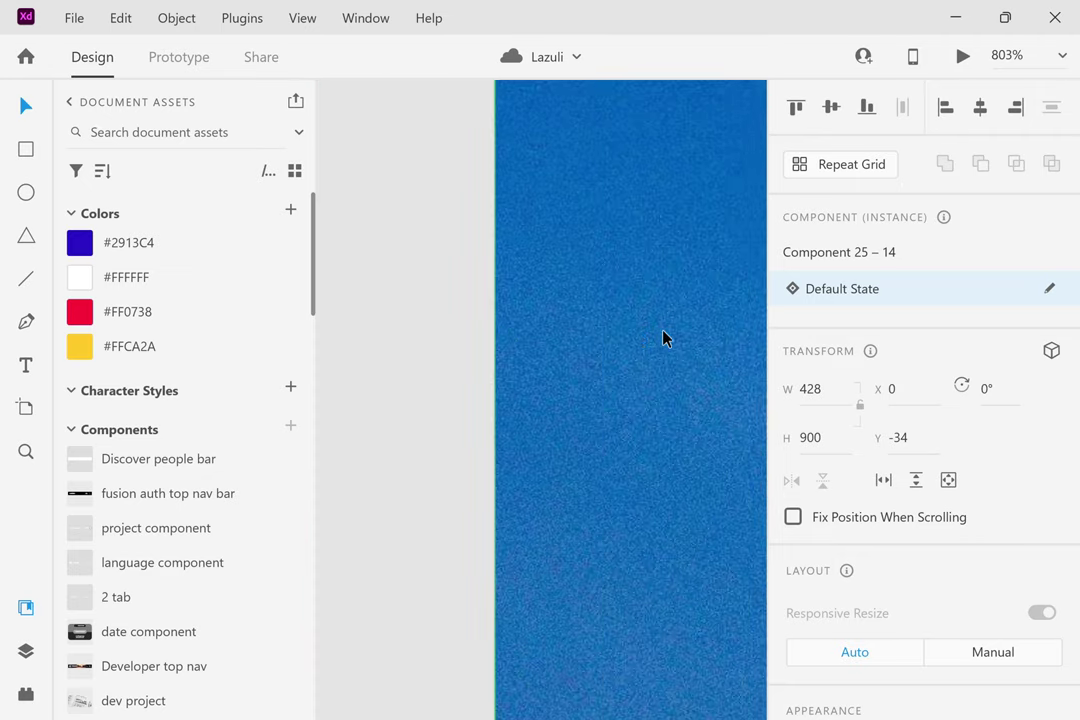
pyautogui.hscroll(10, 663, 338)
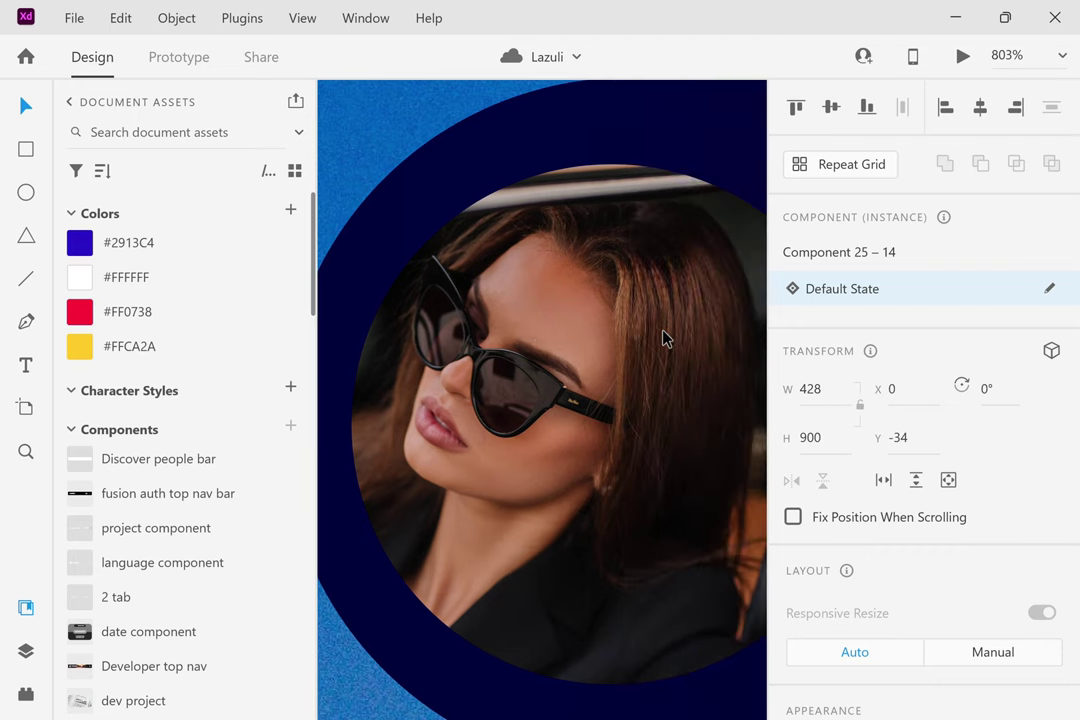
# Inspect the rest of the Discover – 2 name bar up close, from the profile picture across the name and location text to the heart icon.
pyautogui.hscroll(3, 663, 338)
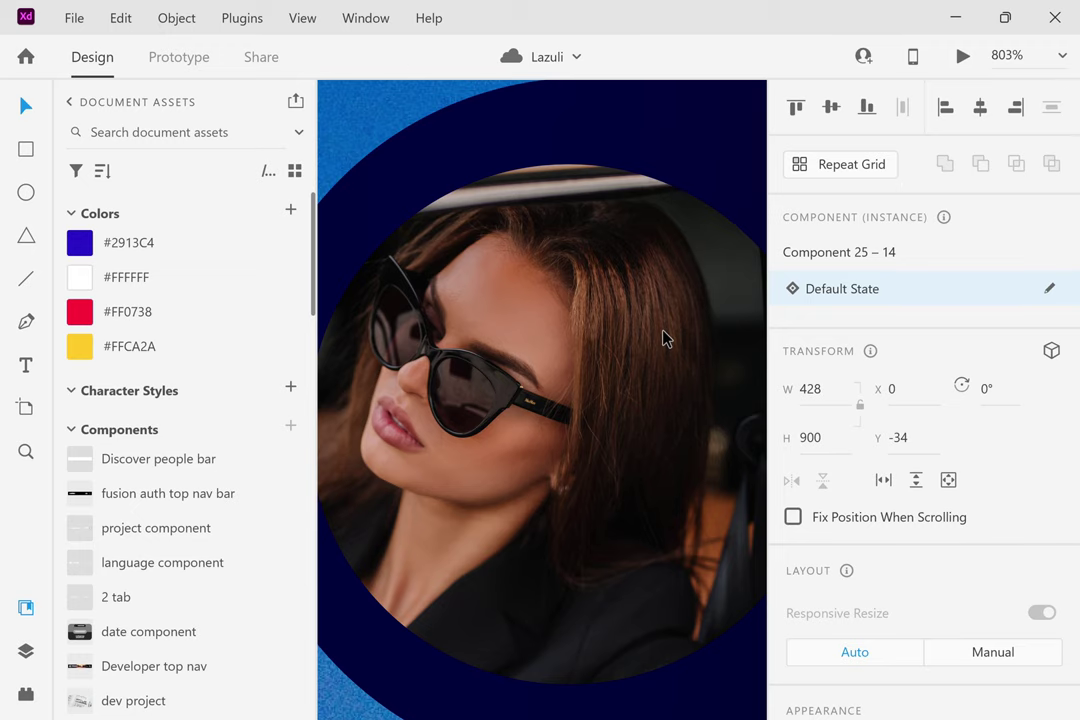
pyautogui.hscroll(5, 663, 338)
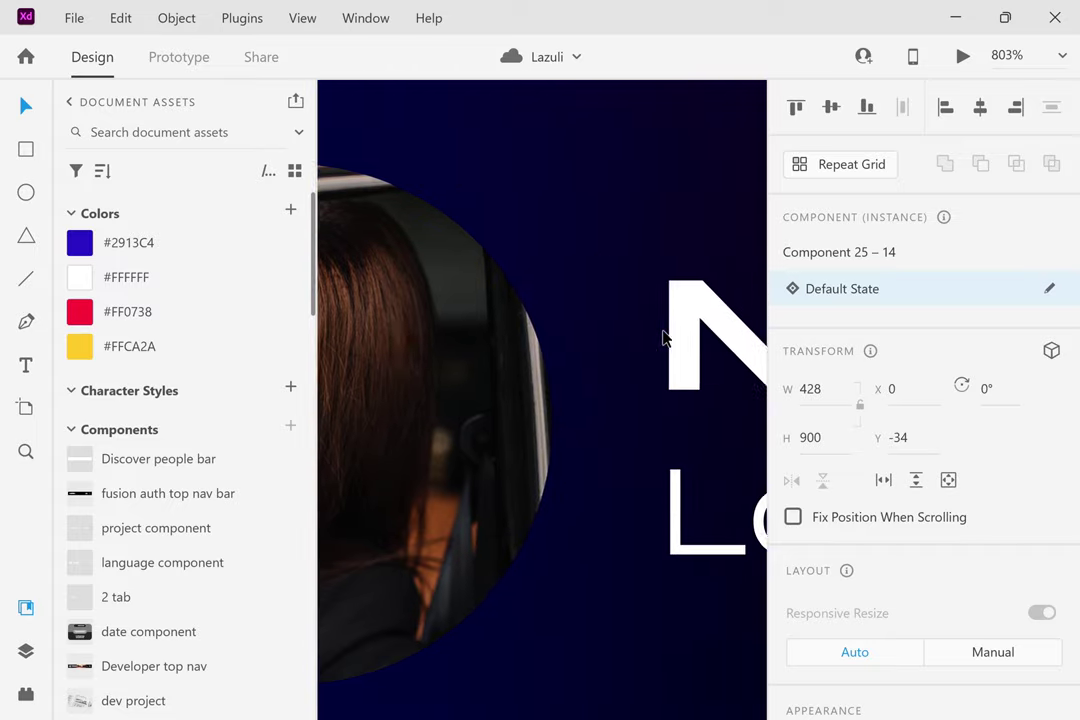
pyautogui.hscroll(10, 663, 338)
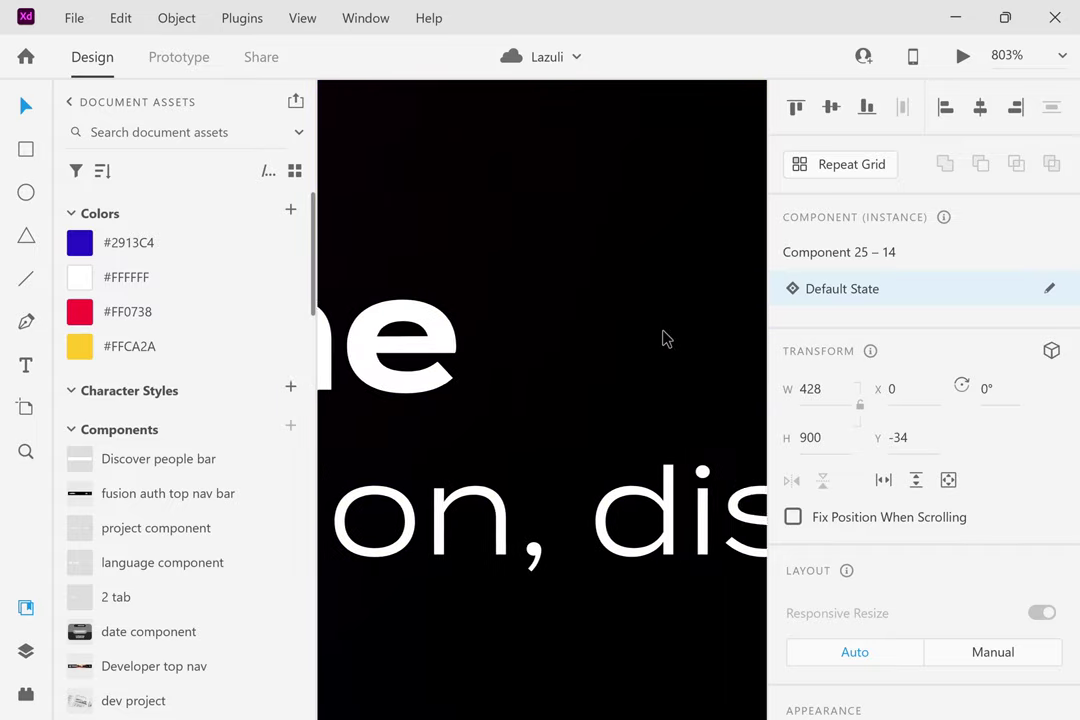
pyautogui.hscroll(3, 663, 338)
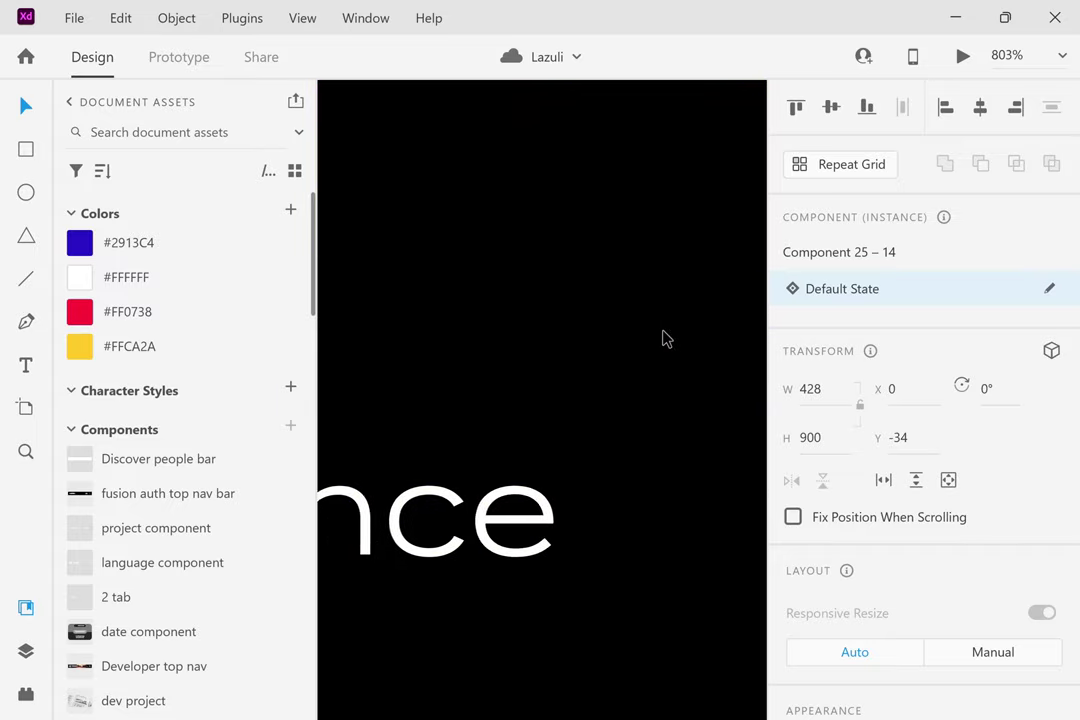
pyautogui.scroll(-5, 663, 338)
pyautogui.hscroll(5, 663, 338)
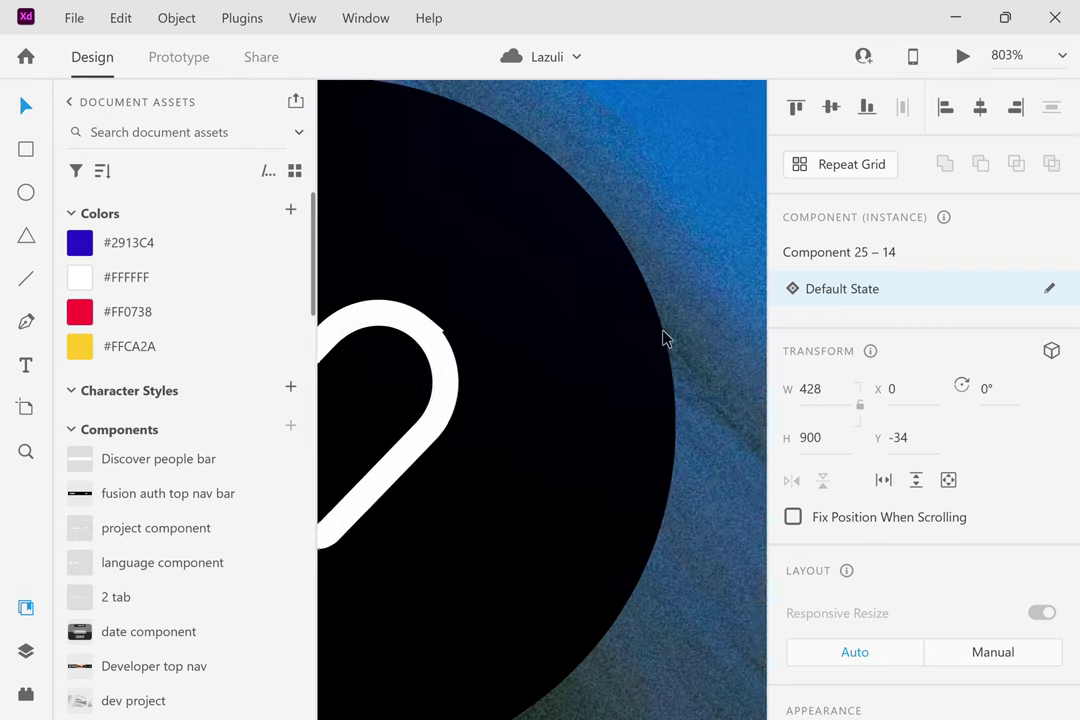
# Examine the Businessmode artboard, from the man's photo up close to the heading, video prompt and Get started button.
pyautogui.scroll(-15, 663, 338)
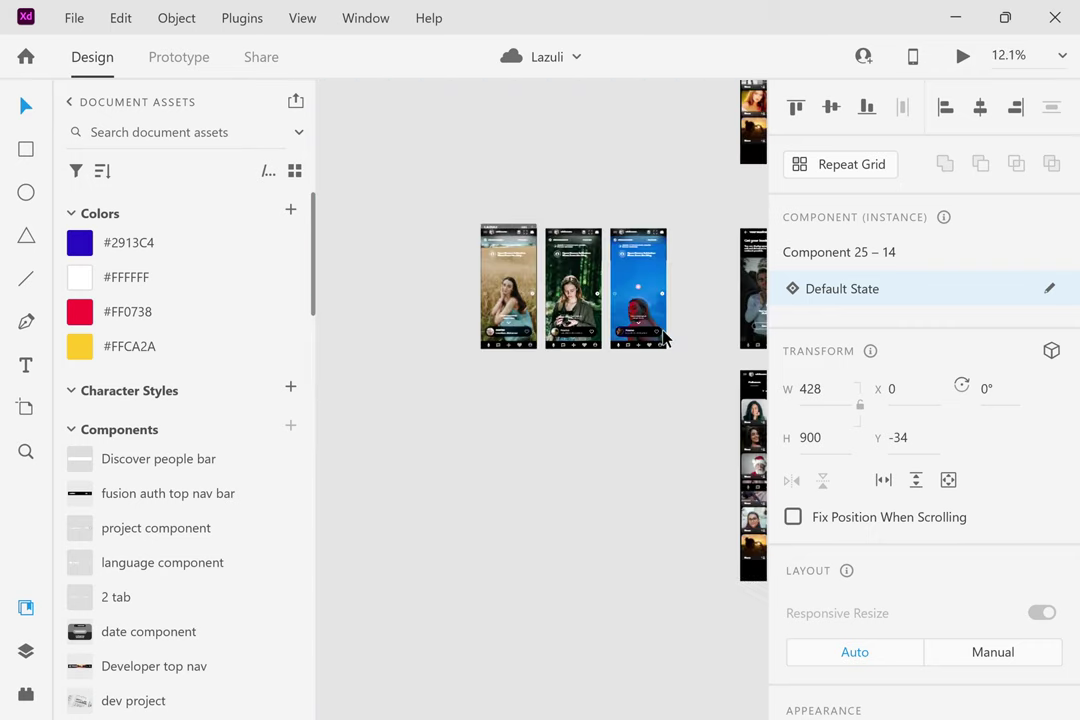
pyautogui.hscroll(3, 663, 338)
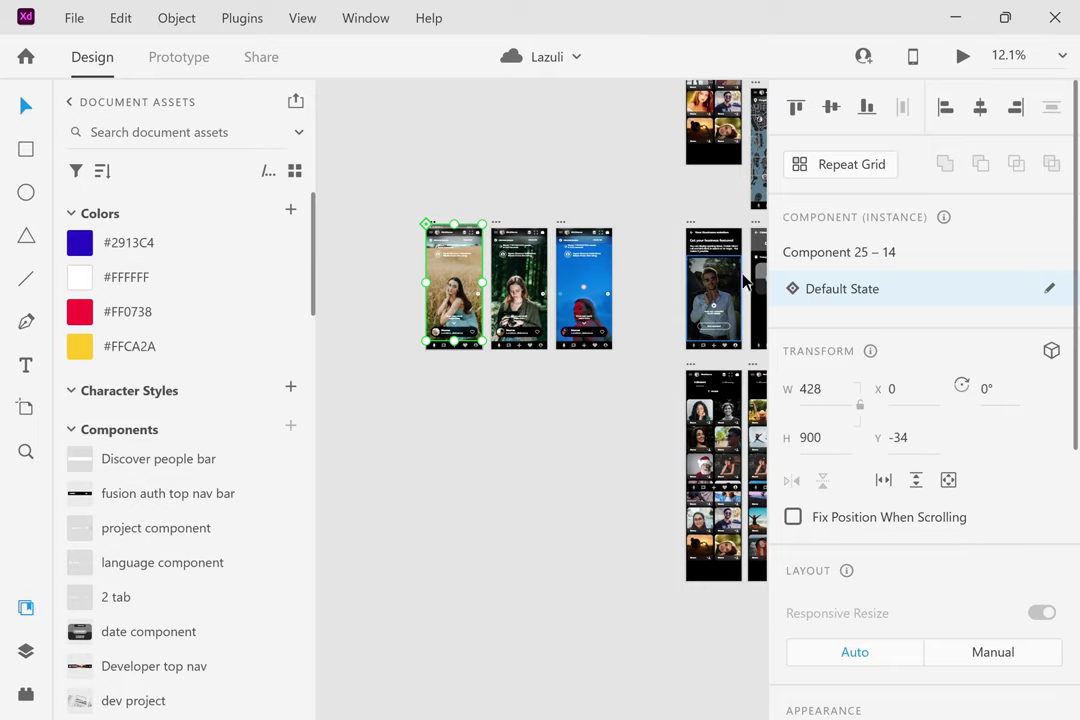
pyautogui.scroll(10, 743, 283)
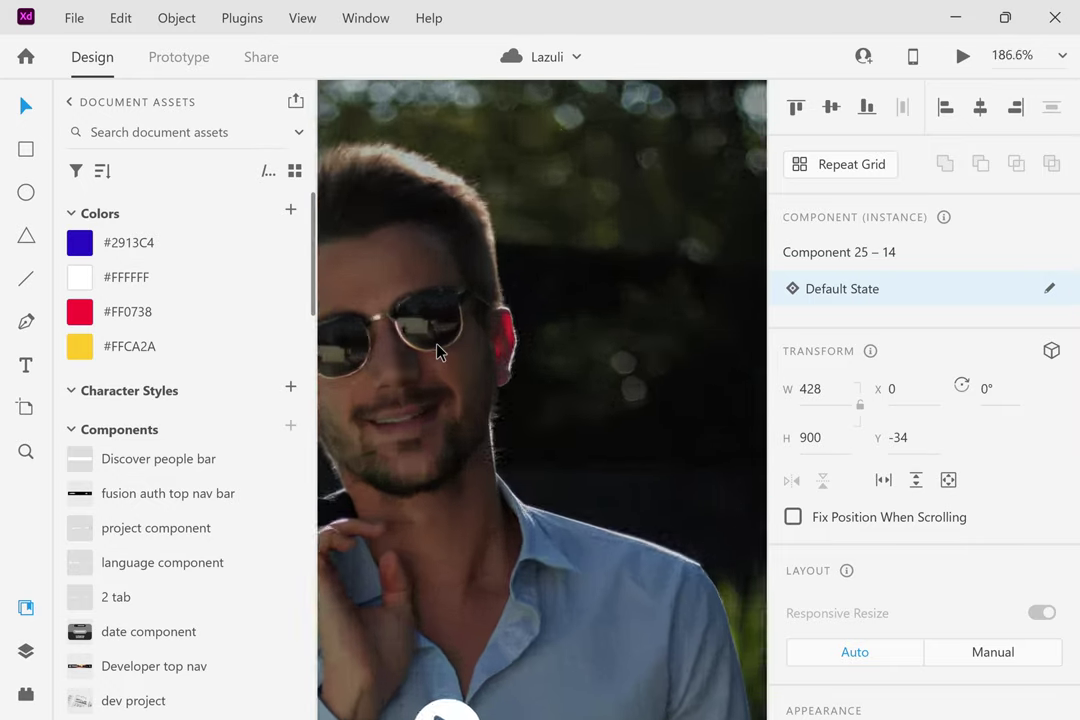
pyautogui.scroll(3, 437, 347)
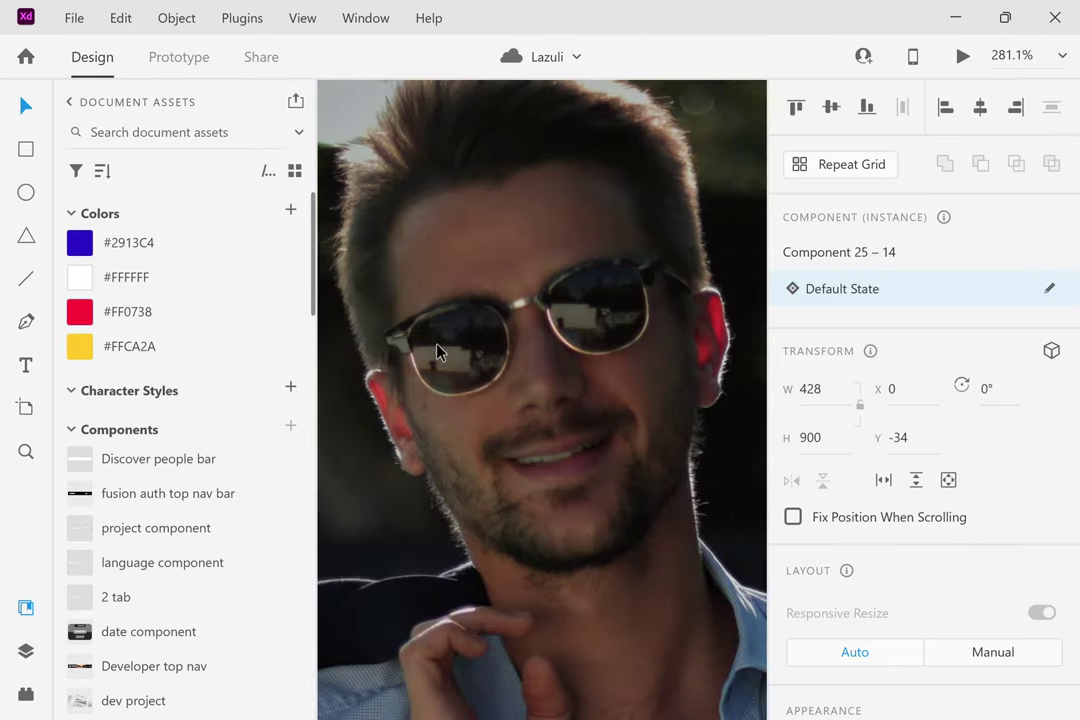
pyautogui.scroll(-5, 437, 351)
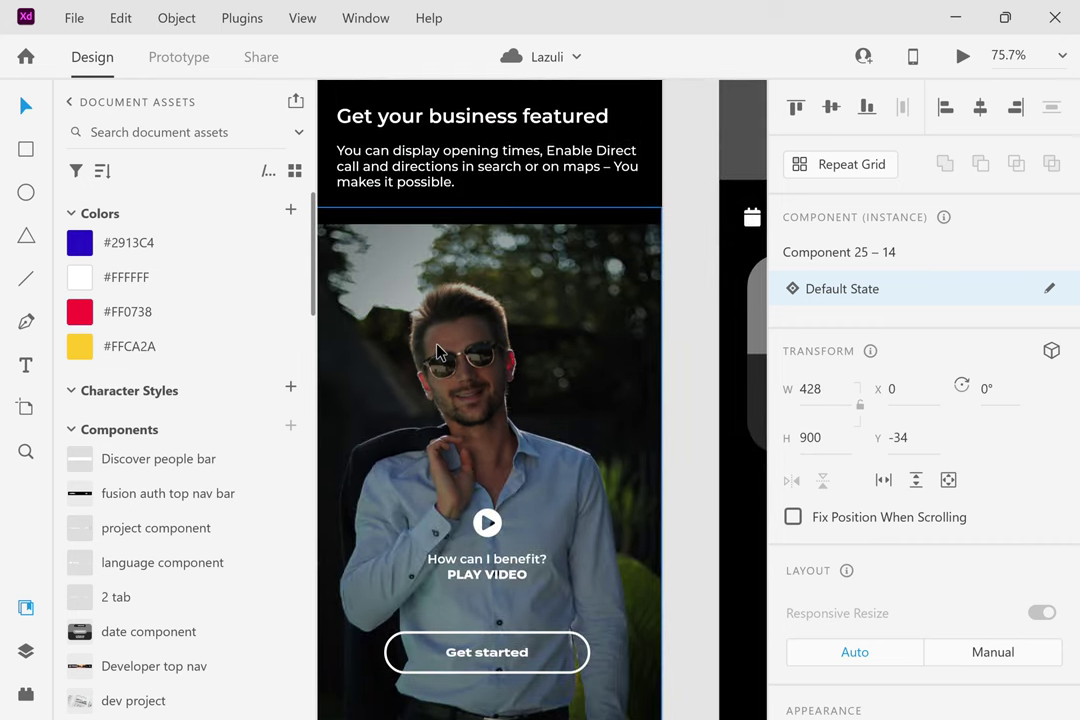
pyautogui.scroll(-2, 437, 352)
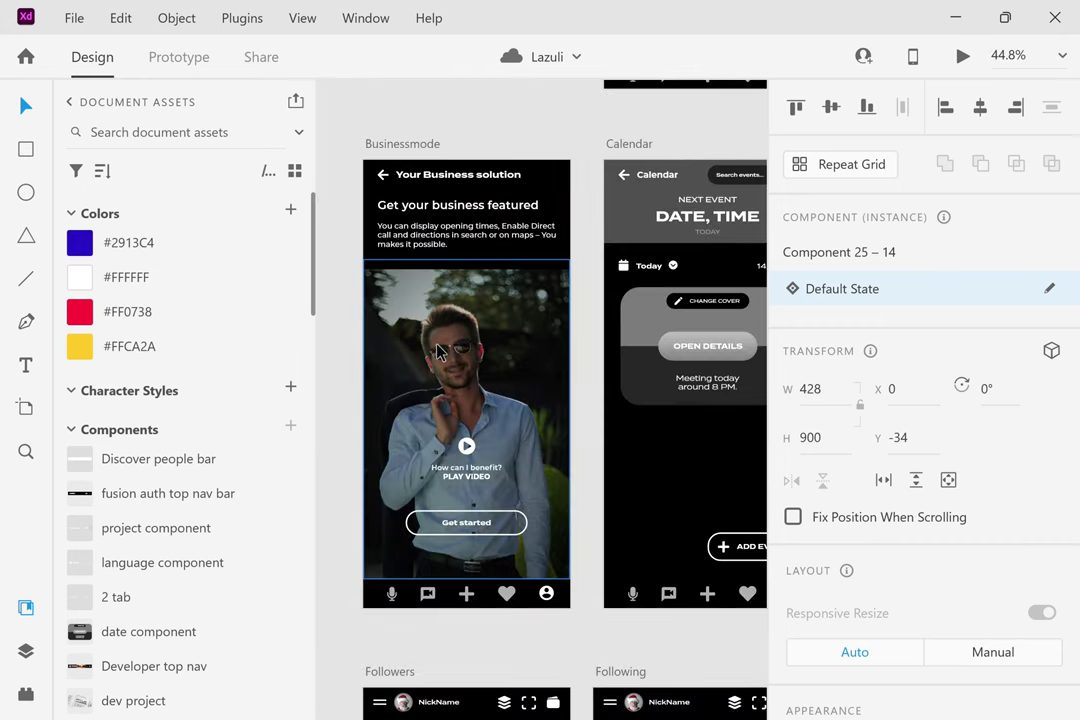
# Review the Calendar and Exchange Coins - Success artboards.
pyautogui.hscroll(5, 437, 350)
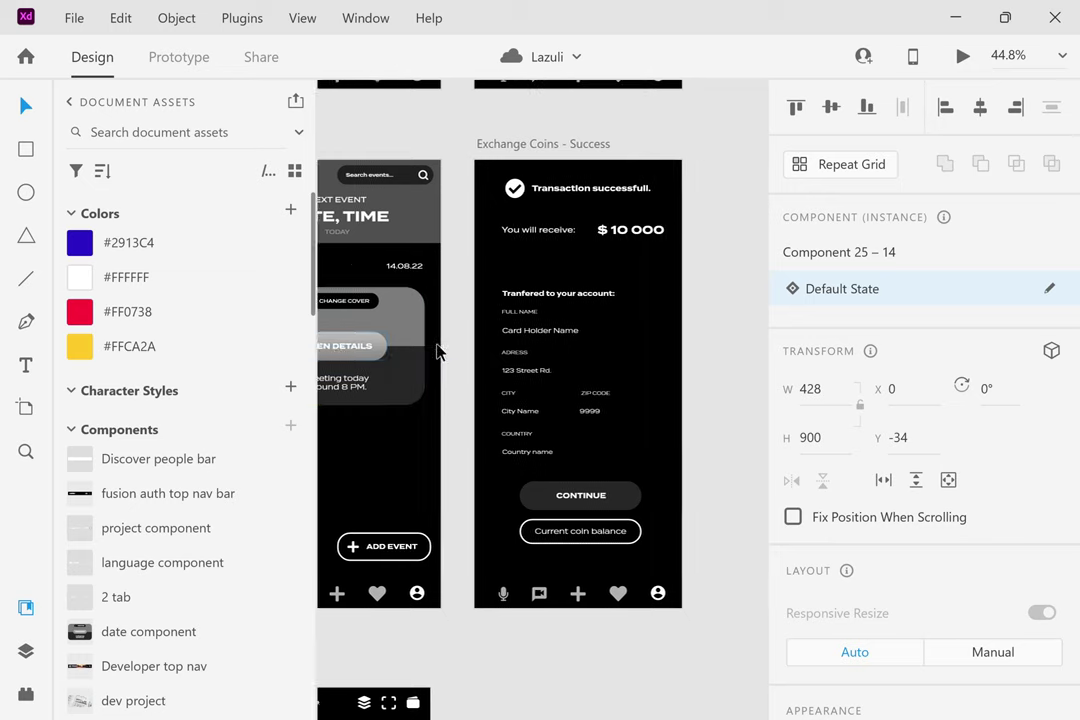
pyautogui.hscroll(1, 437, 351)
pyautogui.scroll(-3, 716, 393)
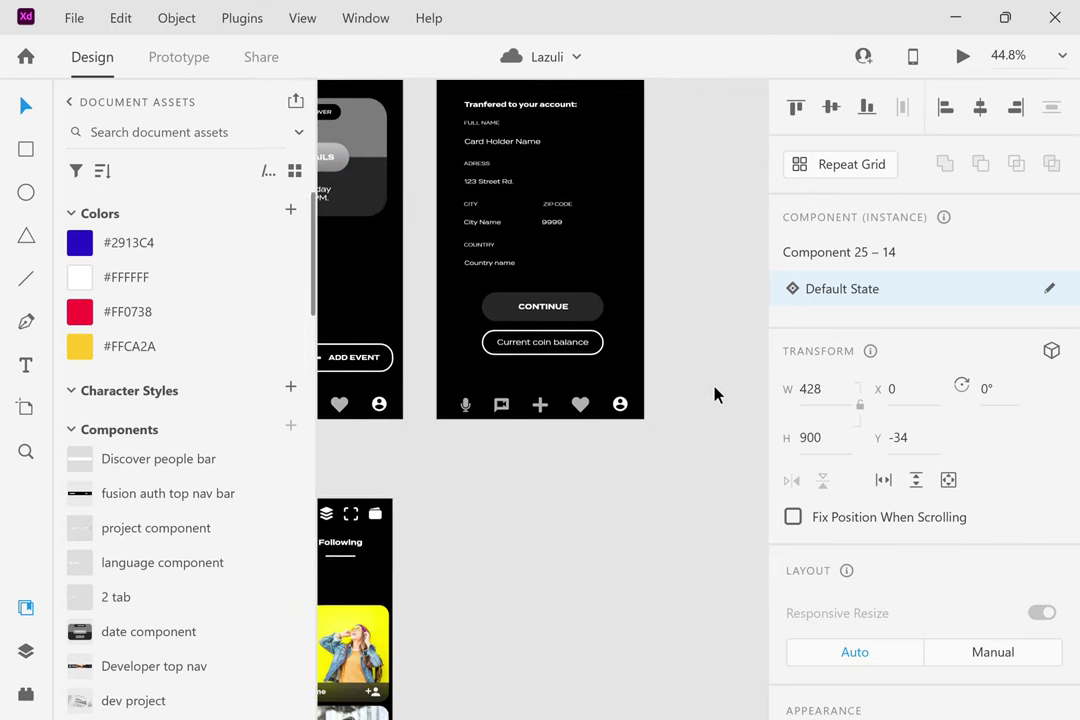
pyautogui.scroll(-2, 716, 393)
pyautogui.scroll(3, 430, 615)
# Review the Following artboard's photo grid and inspect the card of the jumping man up close.
pyautogui.scroll(-3, 560, 610)
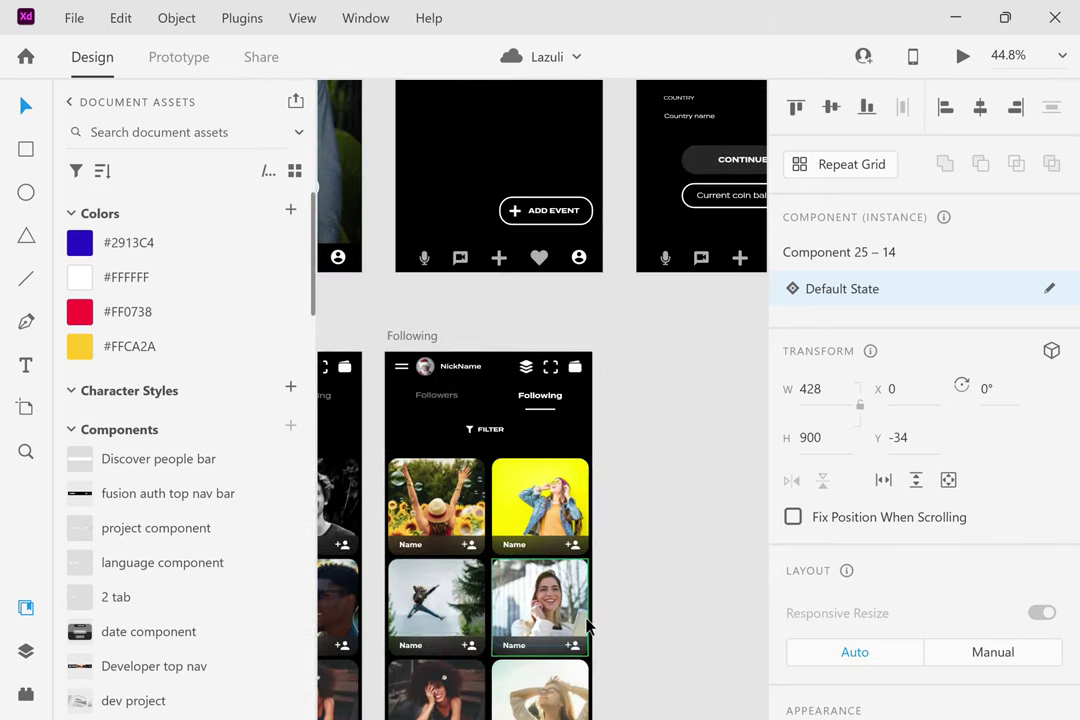
pyautogui.scroll(-6, 487, 553)
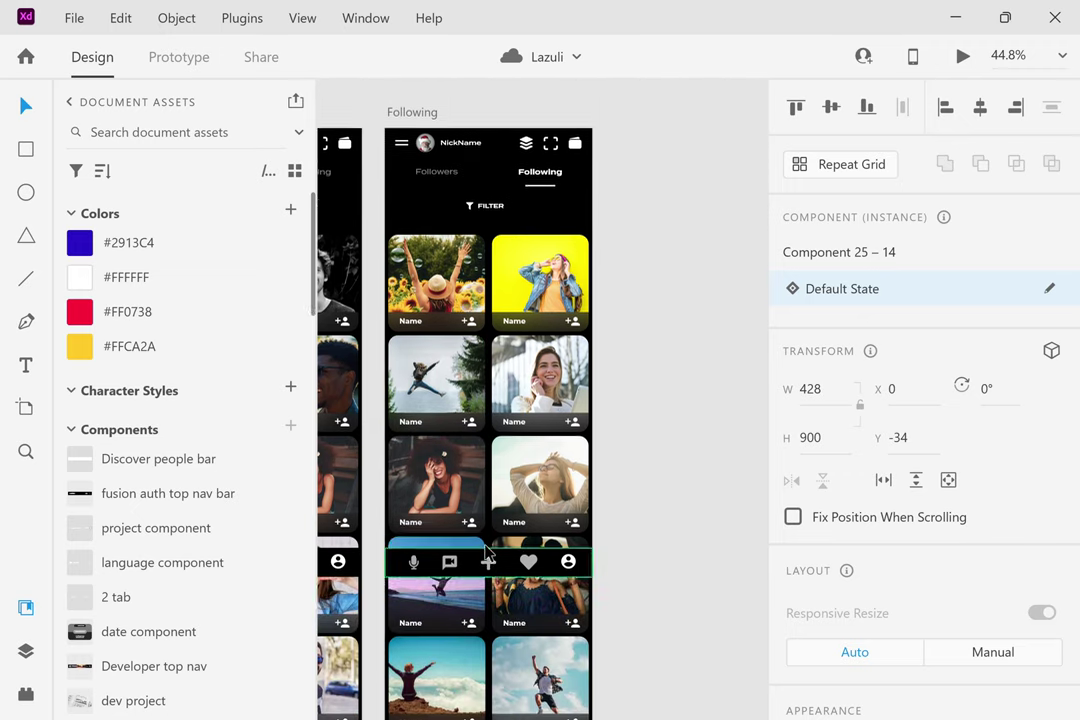
pyautogui.scroll(10, 543, 488)
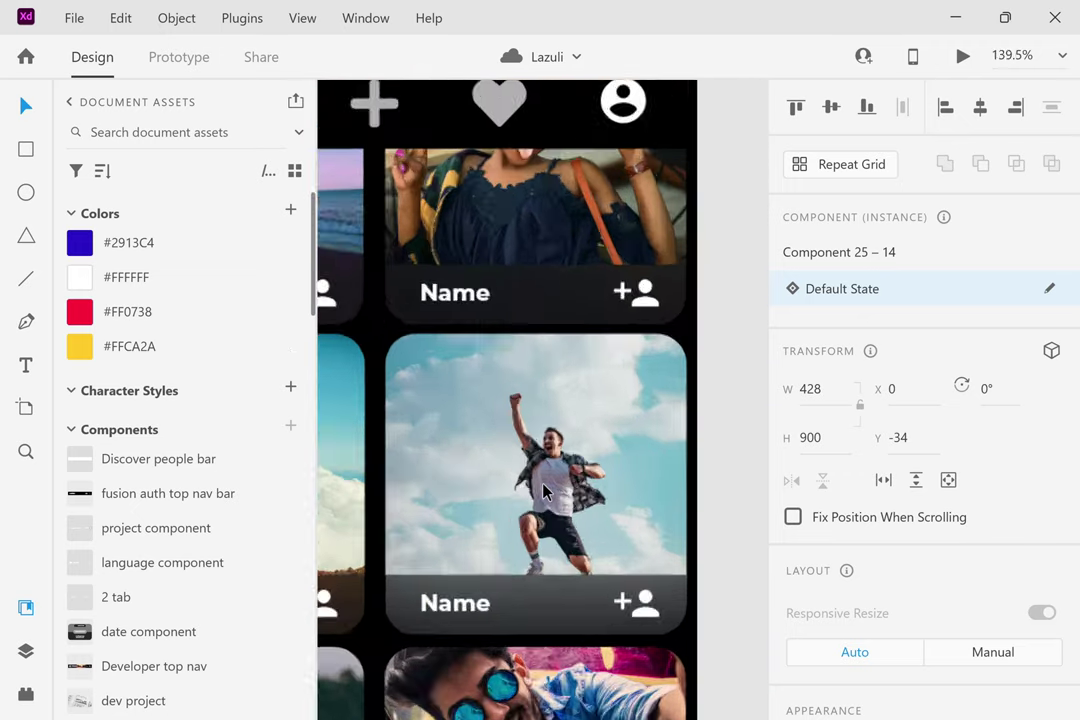
pyautogui.hscroll(2, 543, 490)
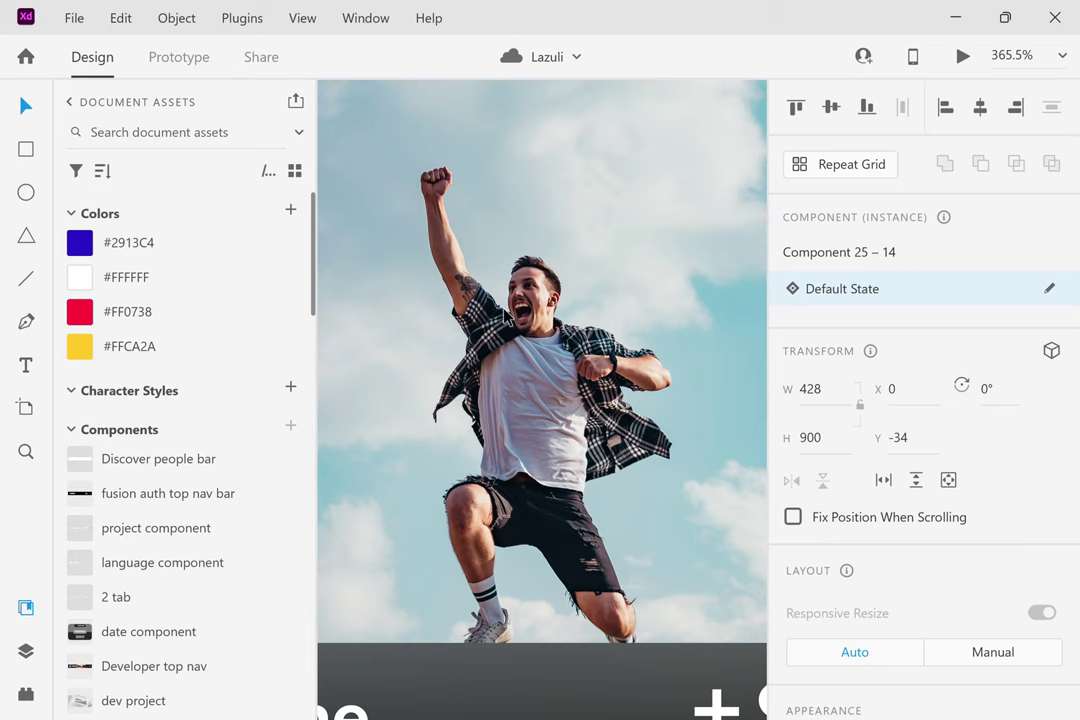
pyautogui.scroll(5, 506, 318)
pyautogui.scroll(-5, 549, 287)
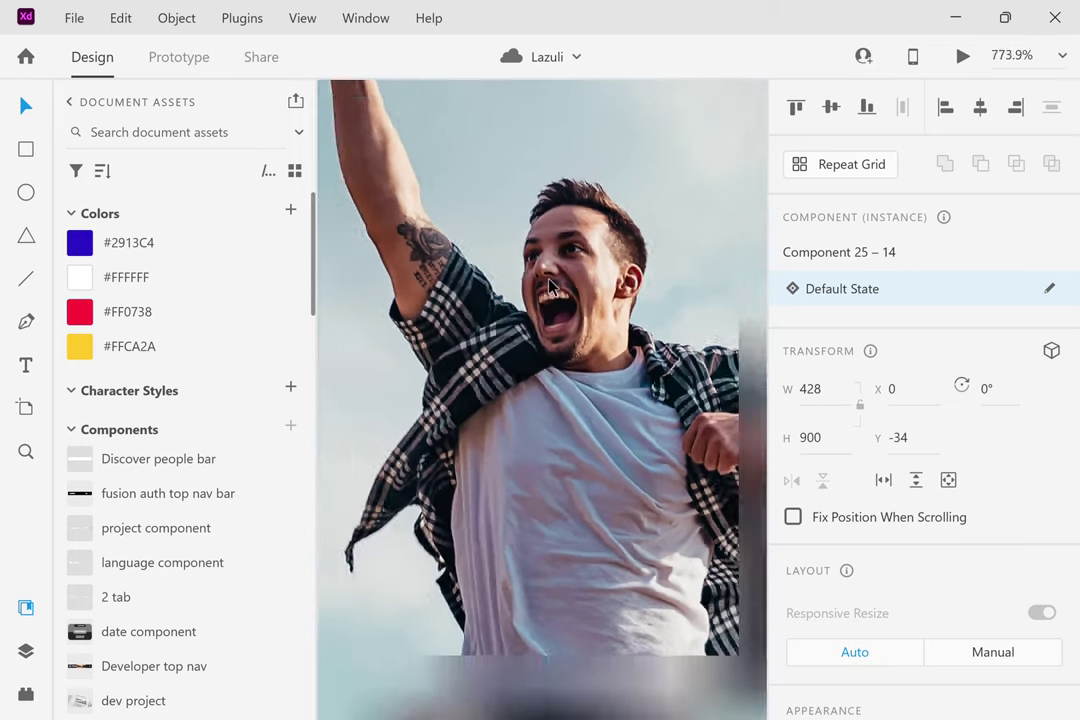
# Inspect the Following card of the man in round blue sunglasses, down to the reflection in the lens.
pyautogui.scroll(-8, 549, 287)
pyautogui.hscroll(-3, 549, 287)
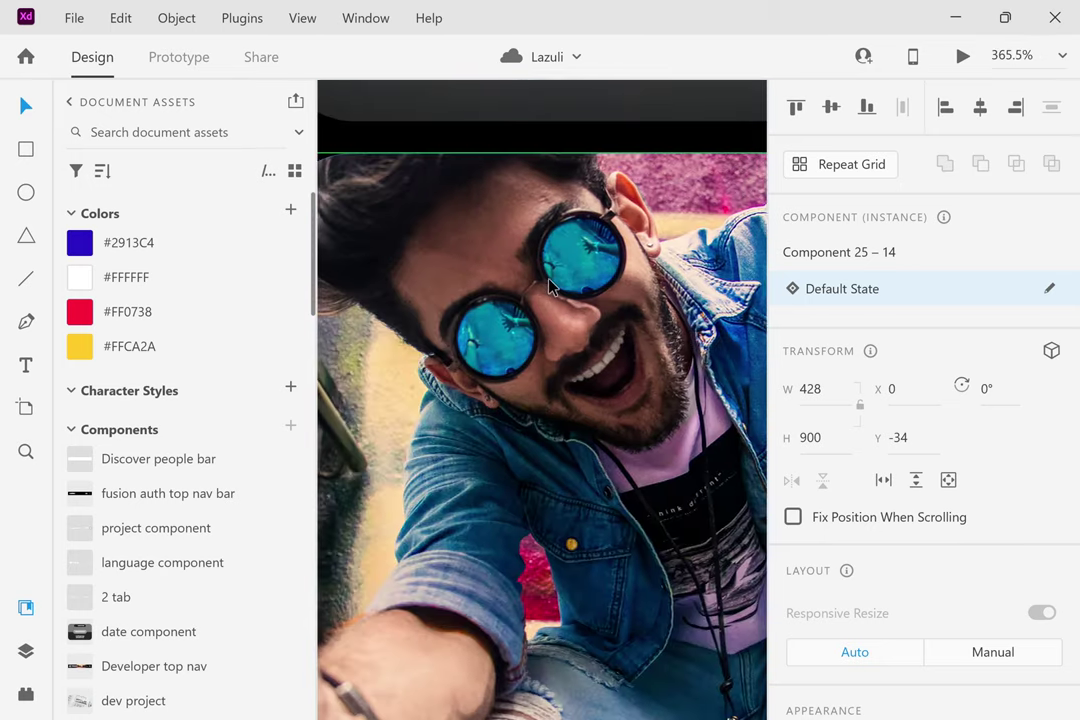
pyautogui.scroll(-6, 548, 287)
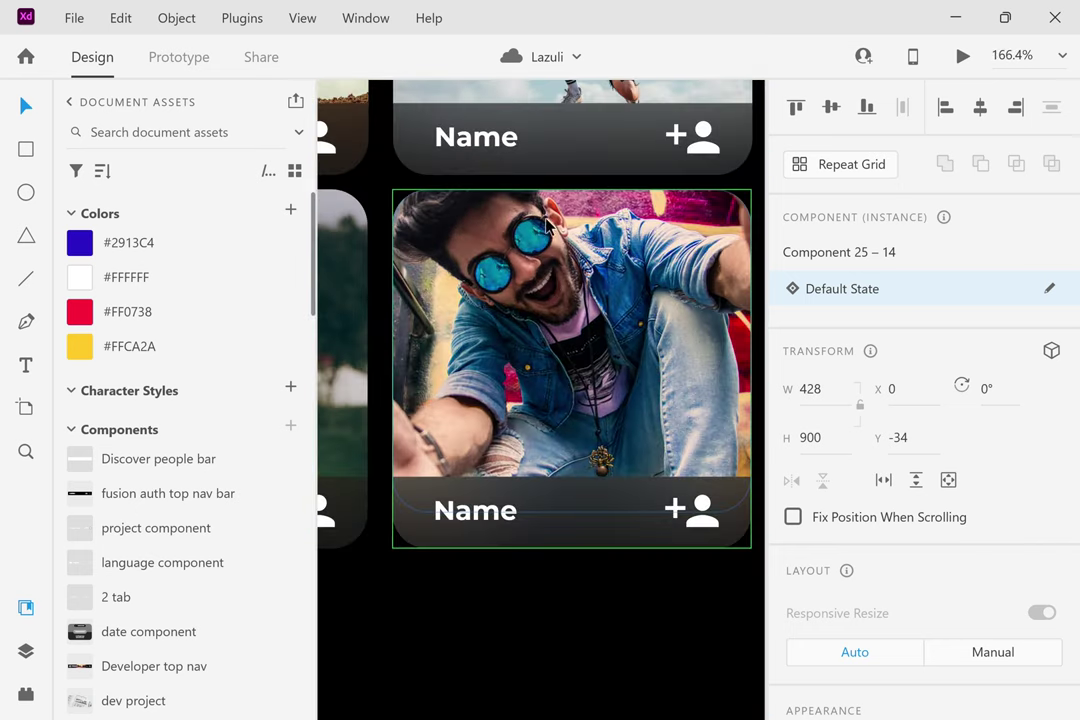
pyautogui.scroll(8, 537, 237)
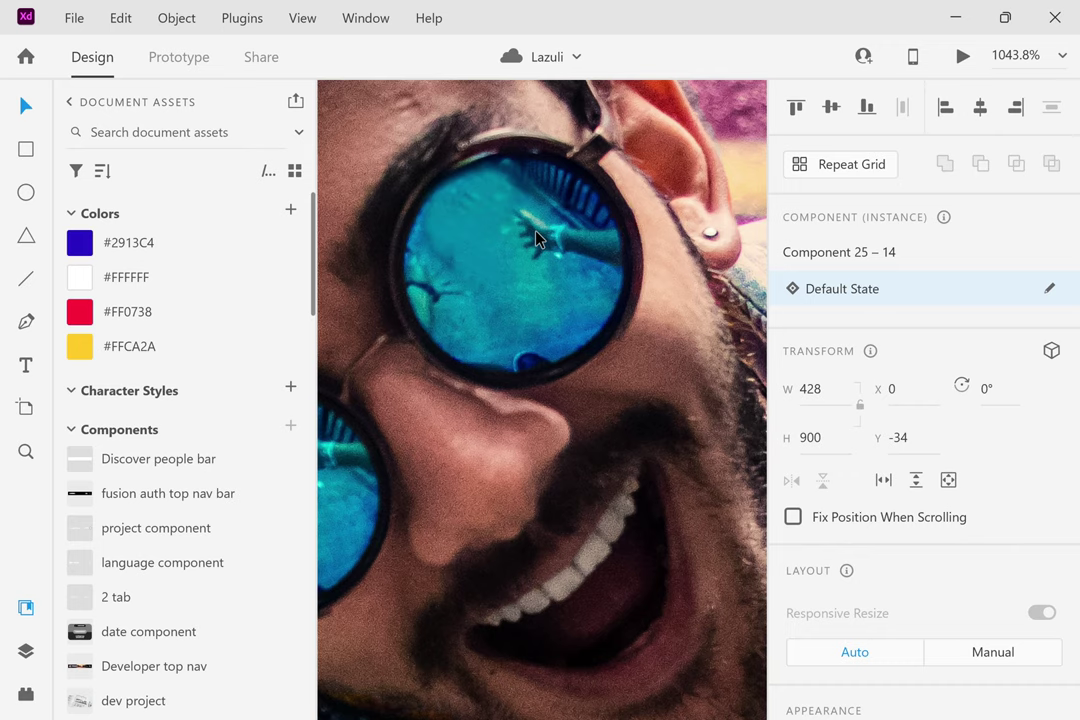
pyautogui.scroll(-7, 537, 237)
pyautogui.scroll(10, 537, 237)
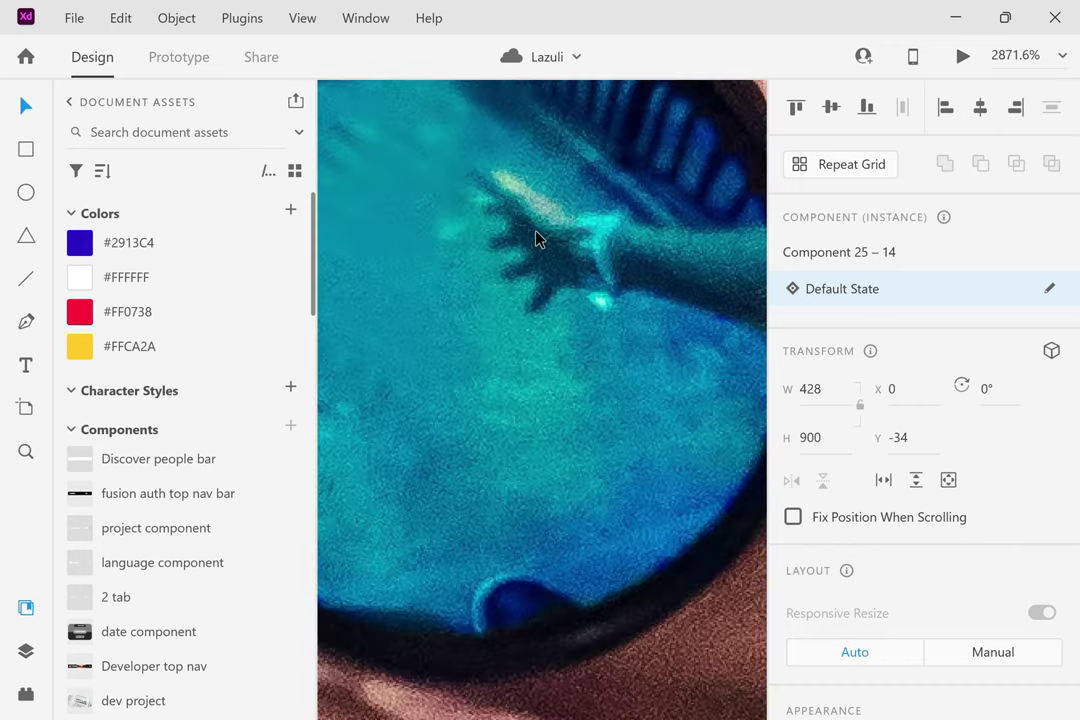
pyautogui.scroll(-12, 537, 237)
pyautogui.scroll(-5, 586, 302)
# Inspect the Following card of the laughing red-haired woman in the black hat up close.
pyautogui.click(374, 272)
pyautogui.scroll(5, 374, 272)
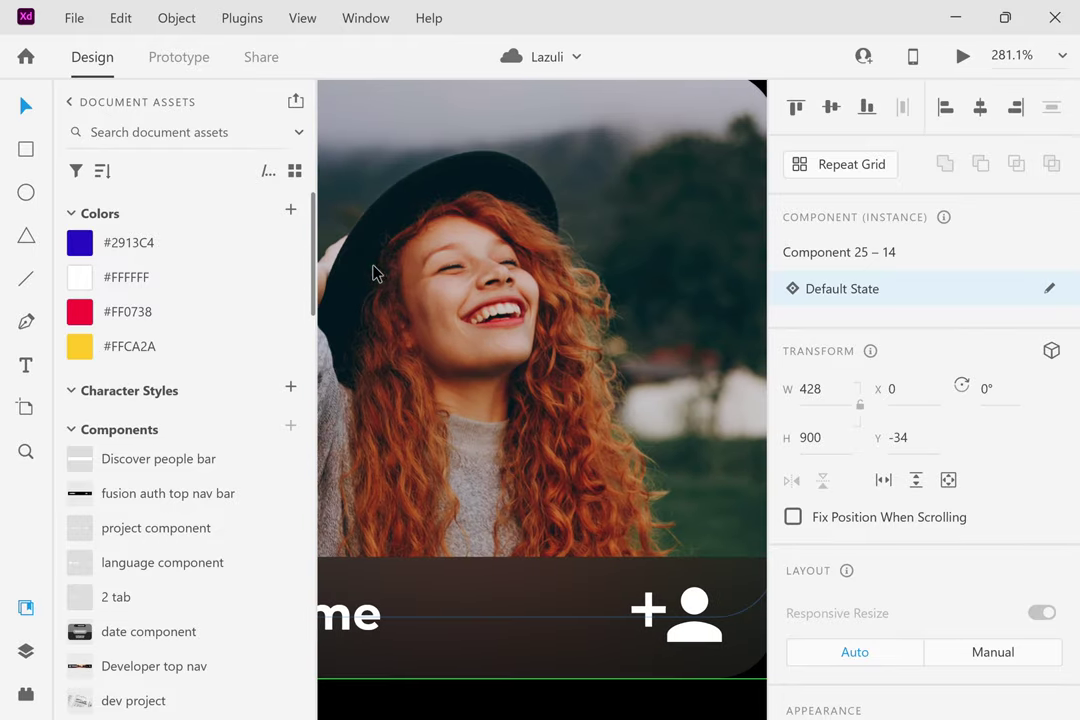
pyautogui.scroll(2, 446, 267)
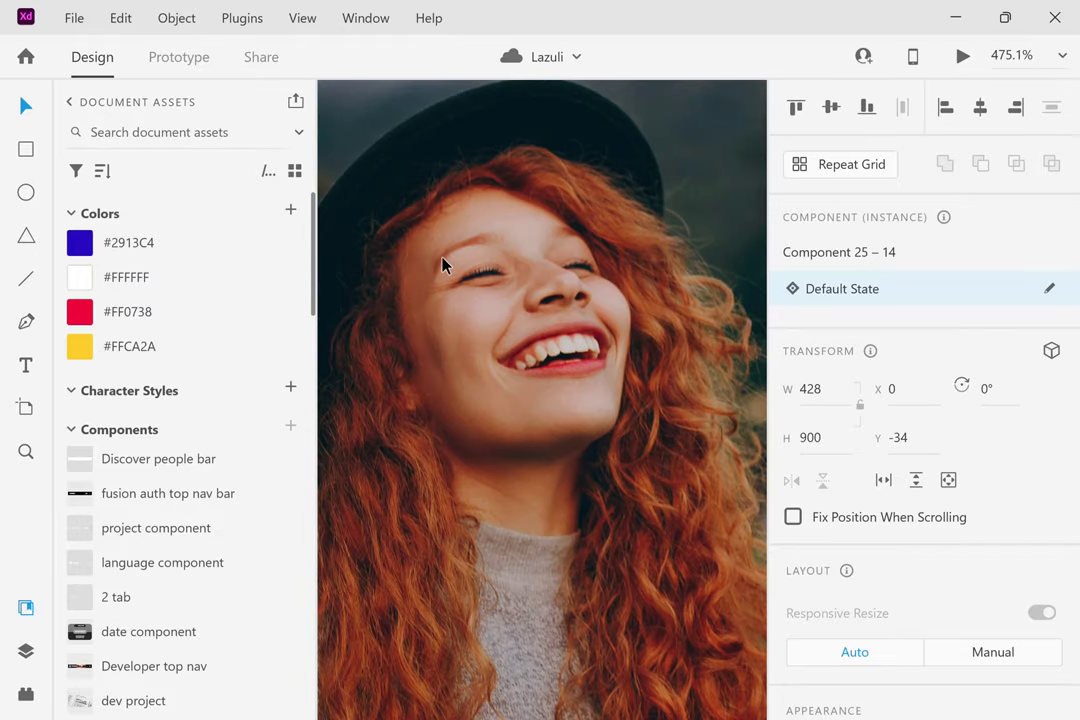
# Inspect the Followers card of the woman with glasses up close, including the detail around her eyes.
pyautogui.scroll(-7, 444, 265)
pyautogui.hscroll(-5, 442, 264)
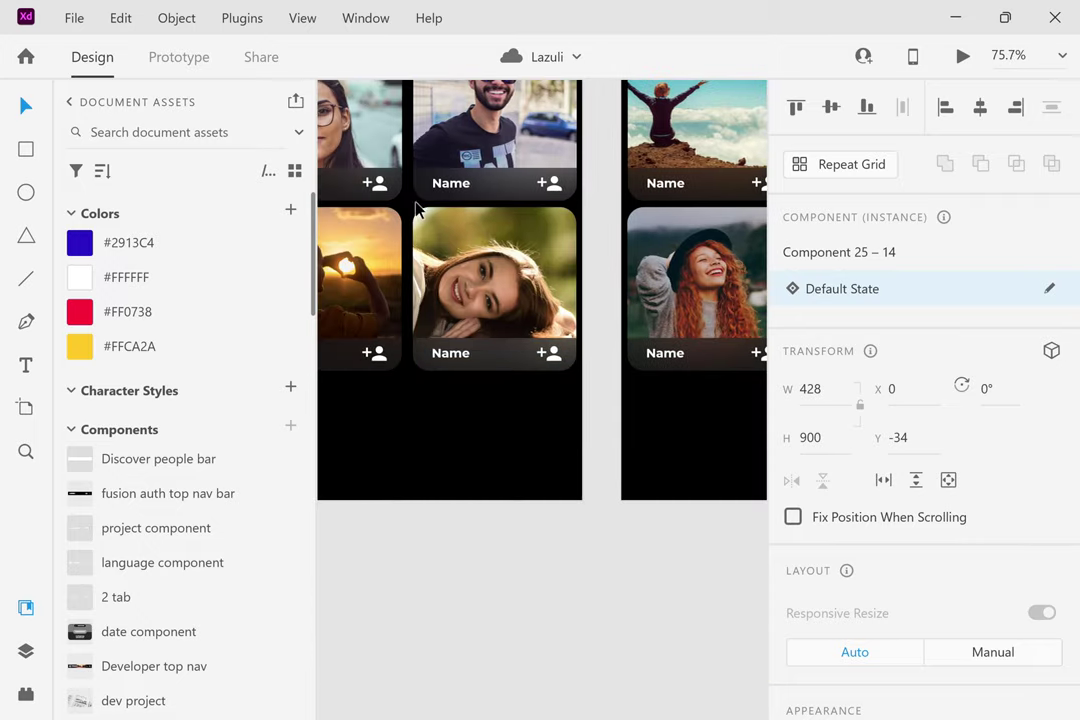
pyautogui.scroll(6, 409, 118)
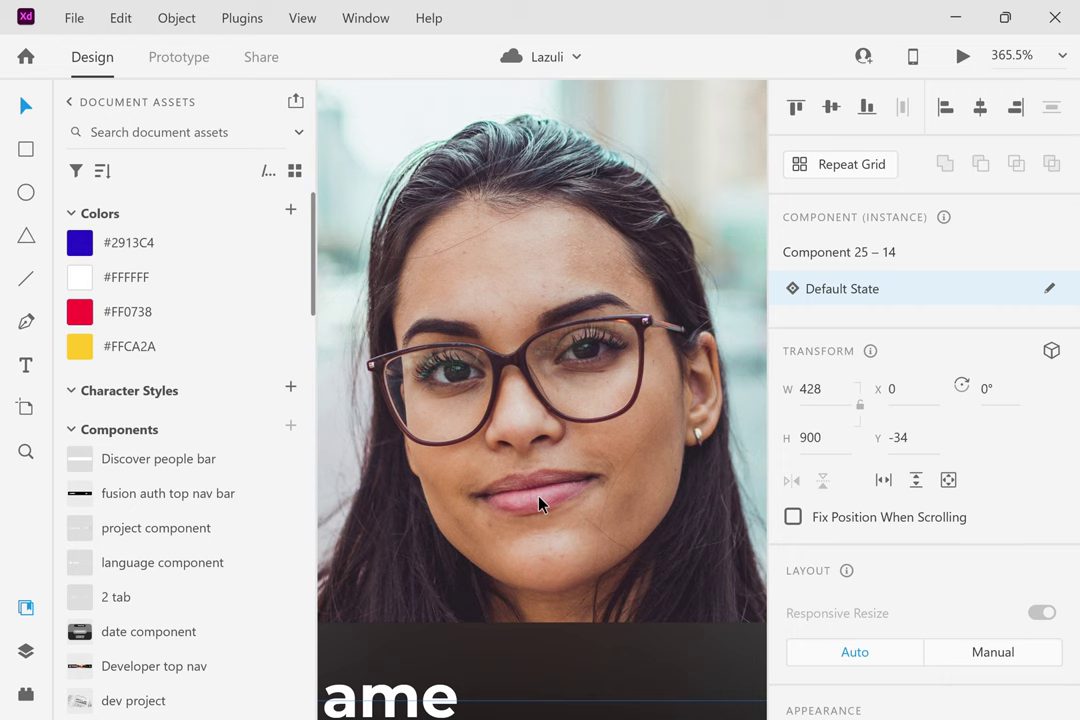
pyautogui.scroll(4, 542, 428)
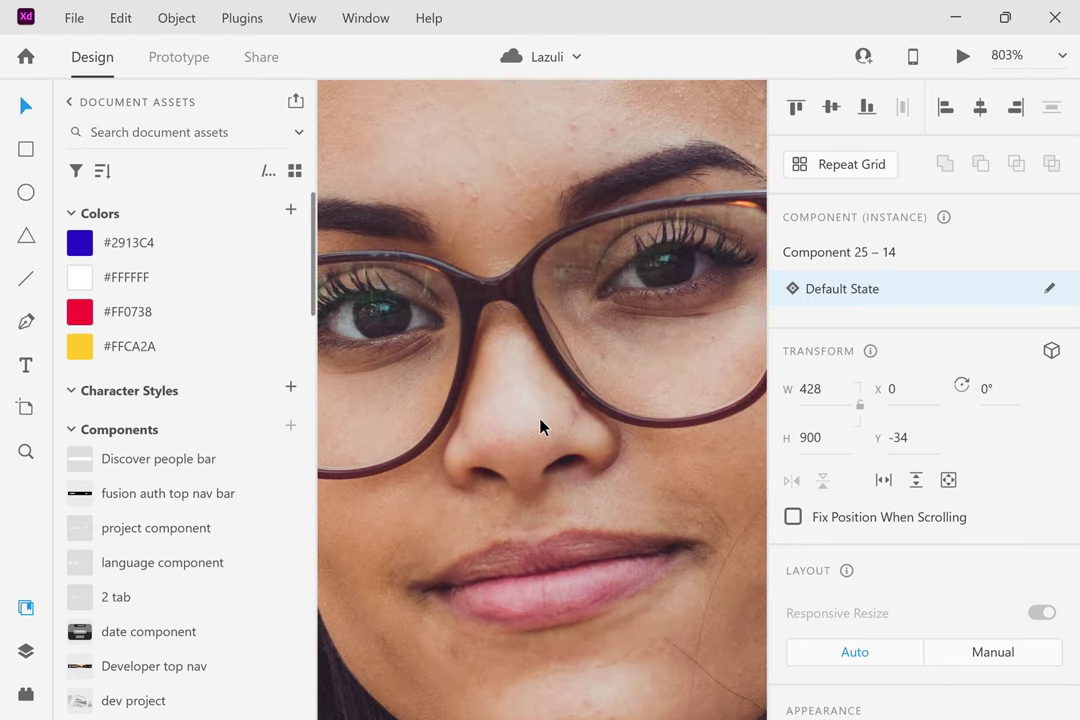
pyautogui.hscroll(-5, 540, 427)
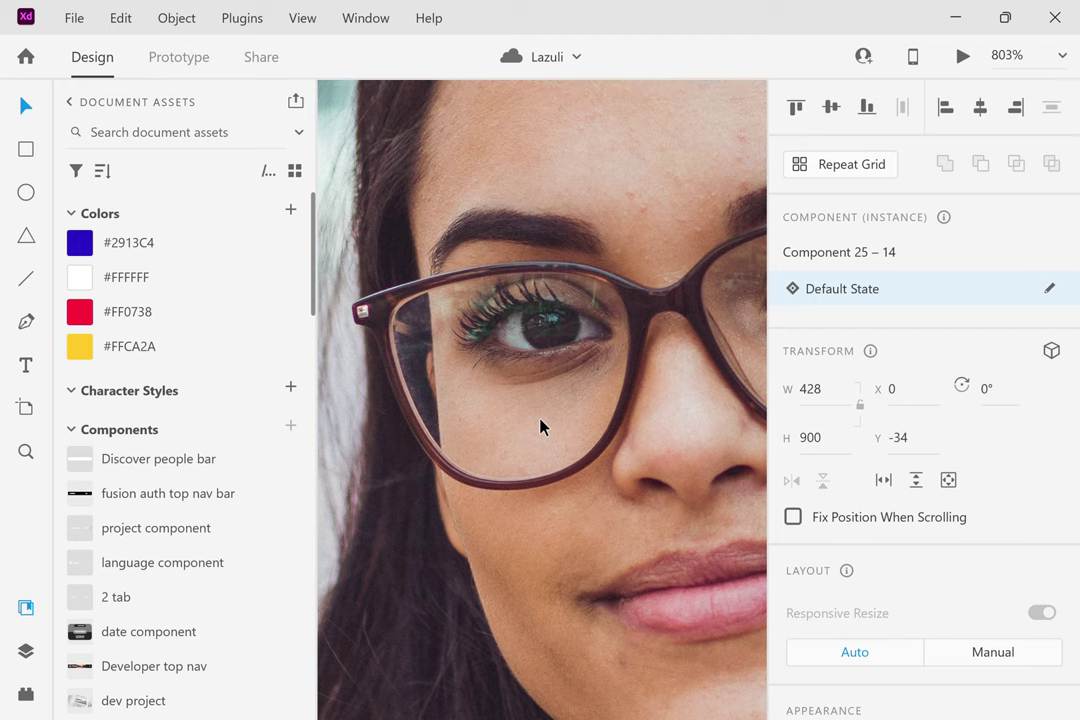
# Examine the profile photos on the first-column user cards of the Followers artboard up close.
pyautogui.scroll(-6, 540, 427)
pyautogui.scroll(-3, 540, 427)
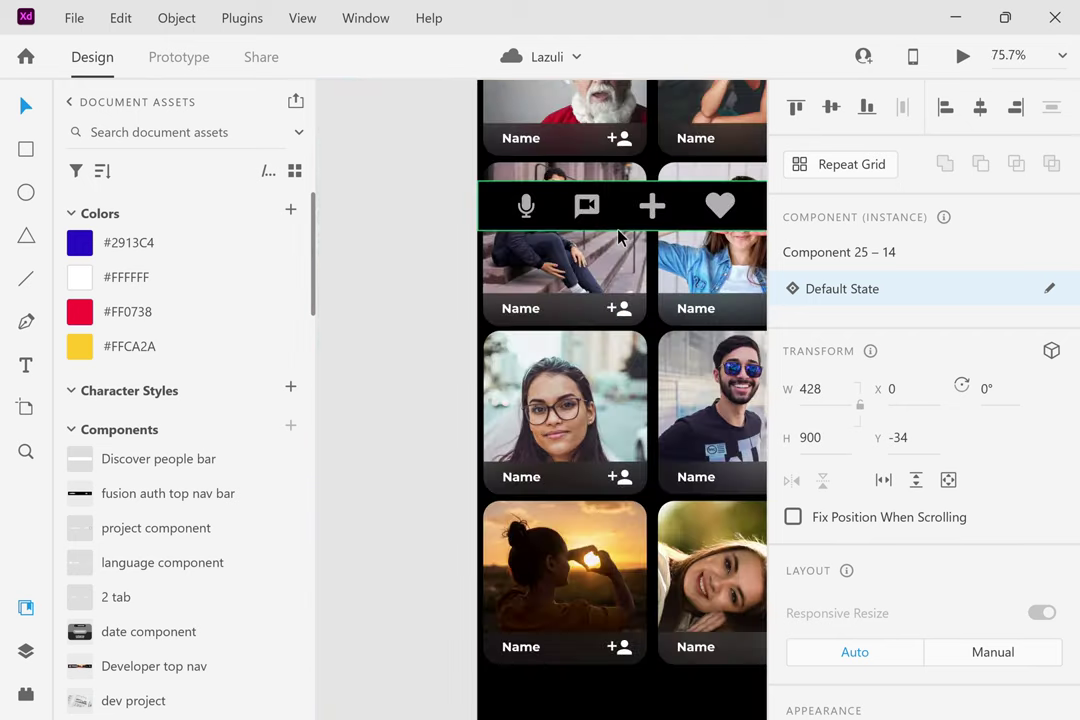
pyautogui.scroll(3, 620, 235)
pyautogui.scroll(7, 618, 236)
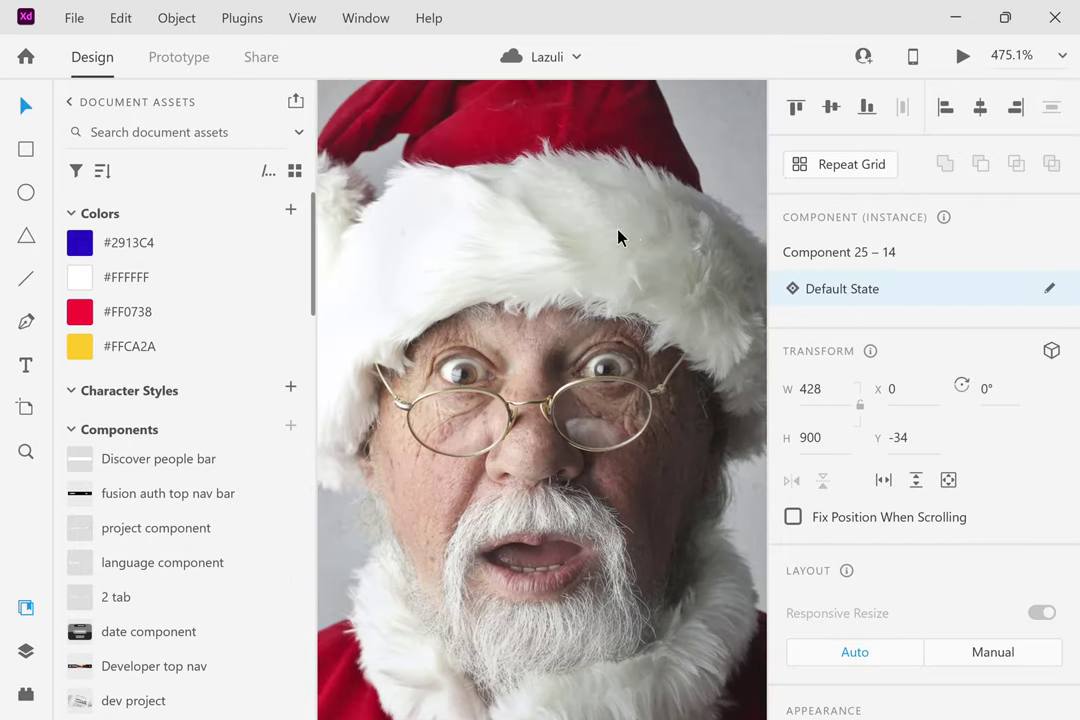
pyautogui.scroll(-4, 618, 236)
pyautogui.scroll(5, 618, 236)
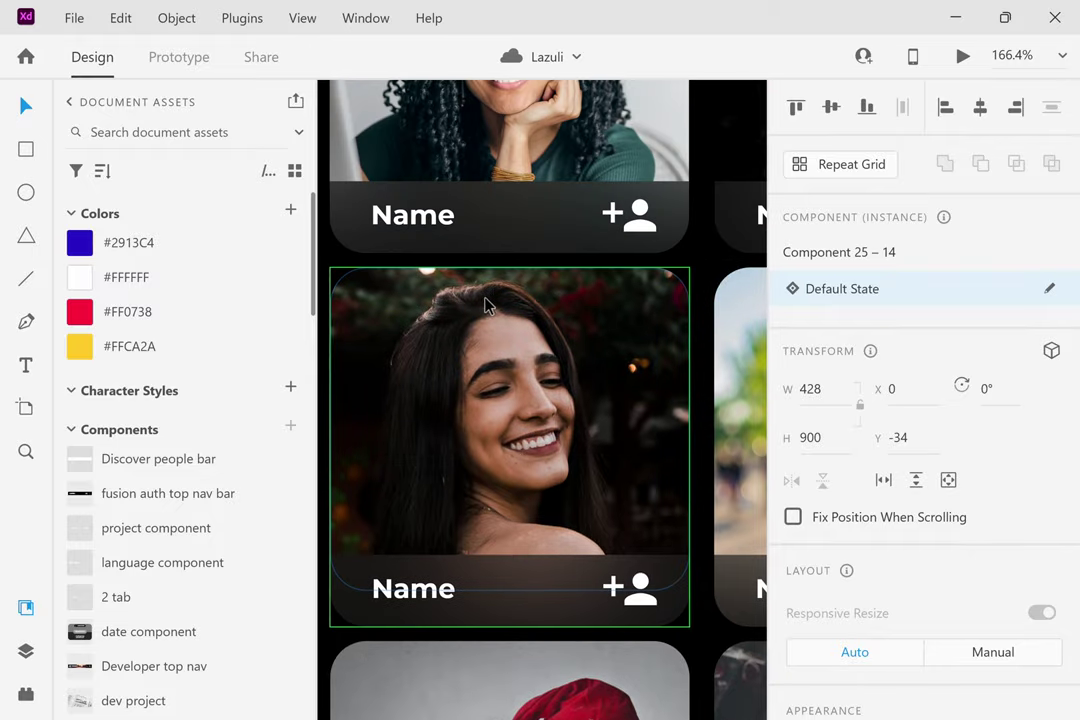
pyautogui.scroll(3, 482, 301)
pyautogui.scroll(3, 637, 505)
pyautogui.scroll(-3, 637, 505)
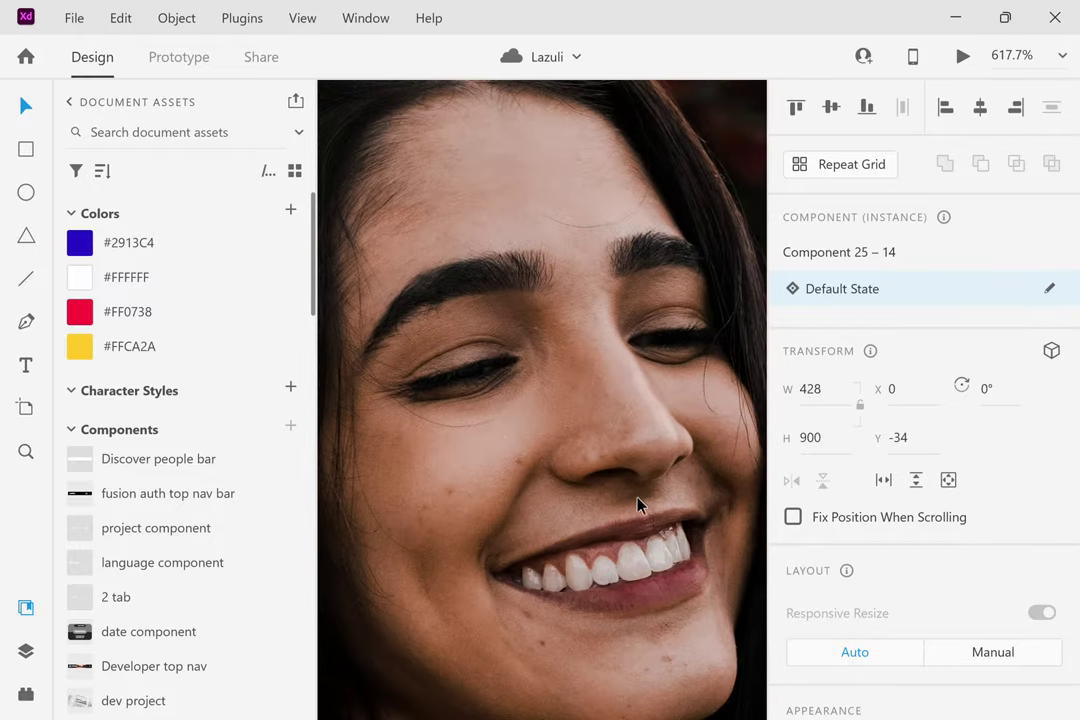
pyautogui.scroll(-3, 637, 505)
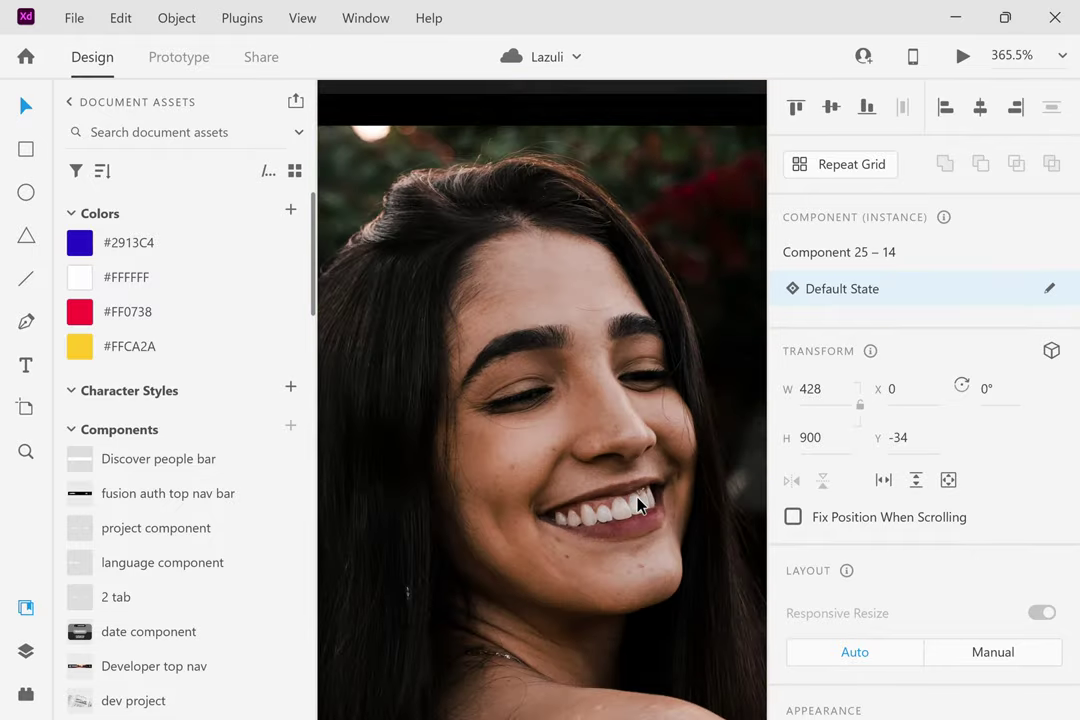
pyautogui.scroll(5, 637, 505)
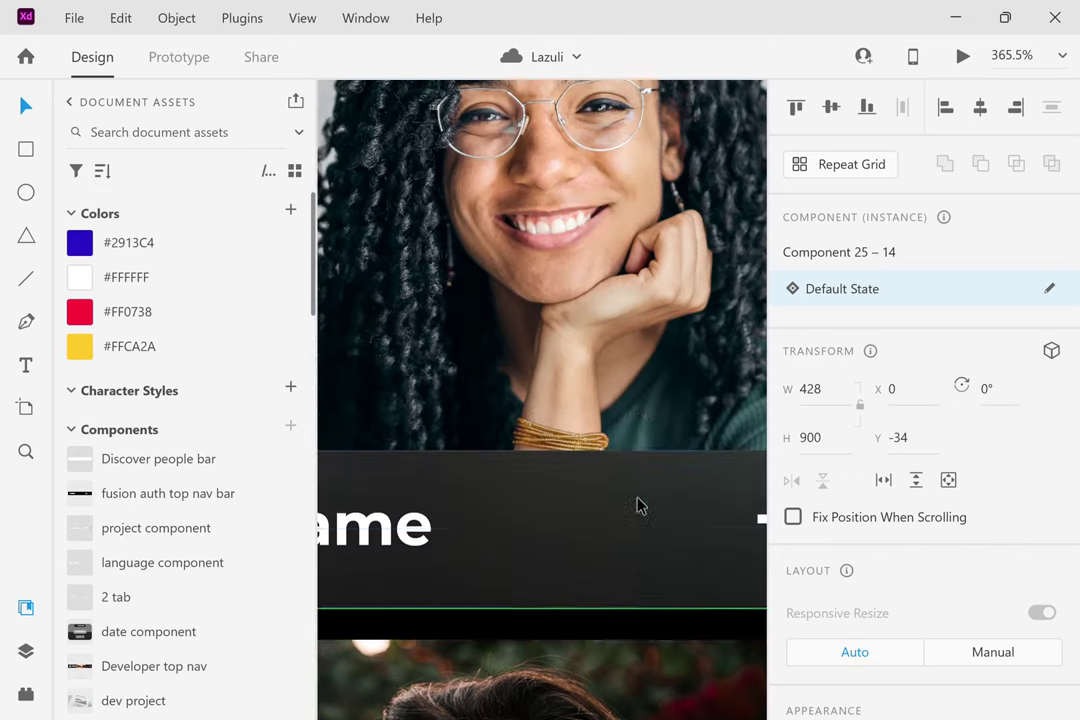
pyautogui.scroll(3, 640, 505)
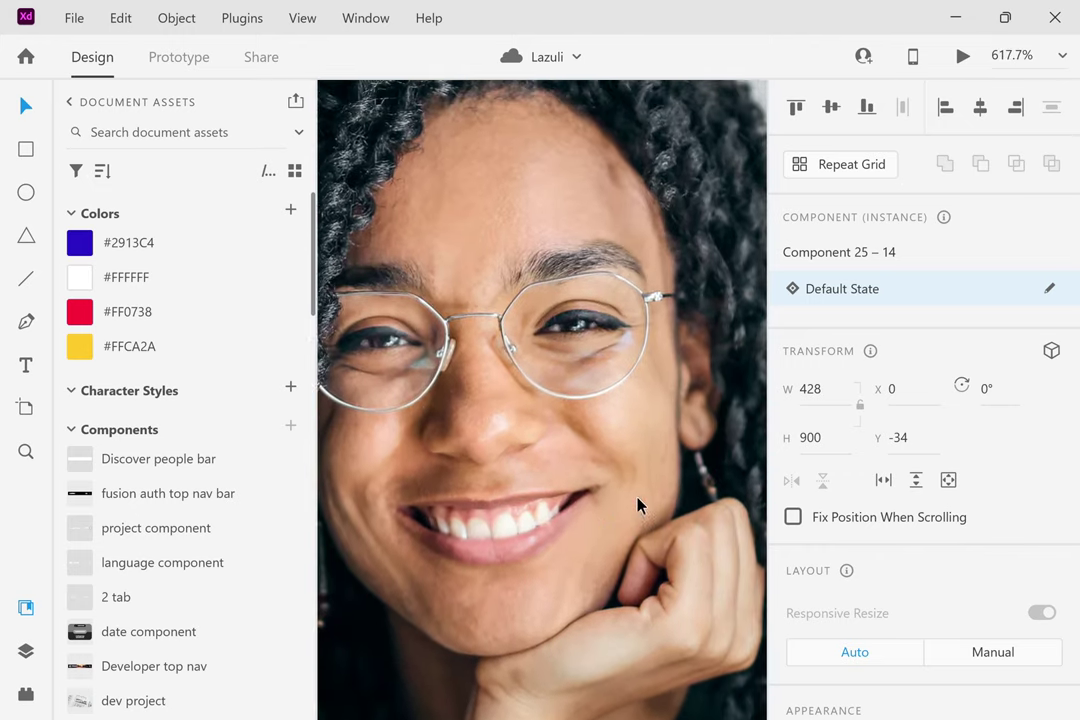
pyautogui.scroll(-8, 640, 505)
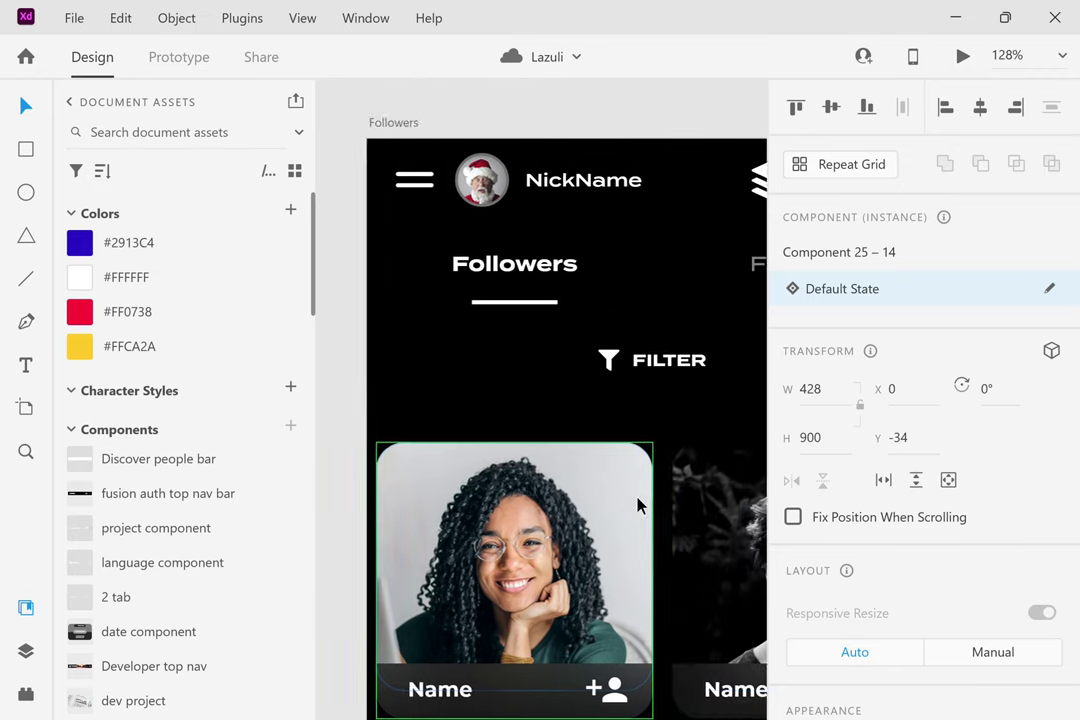
# Inspect the portrait photos on the upper second-column user cards of the Followers artboard.
pyautogui.scroll(10, 646, 554)
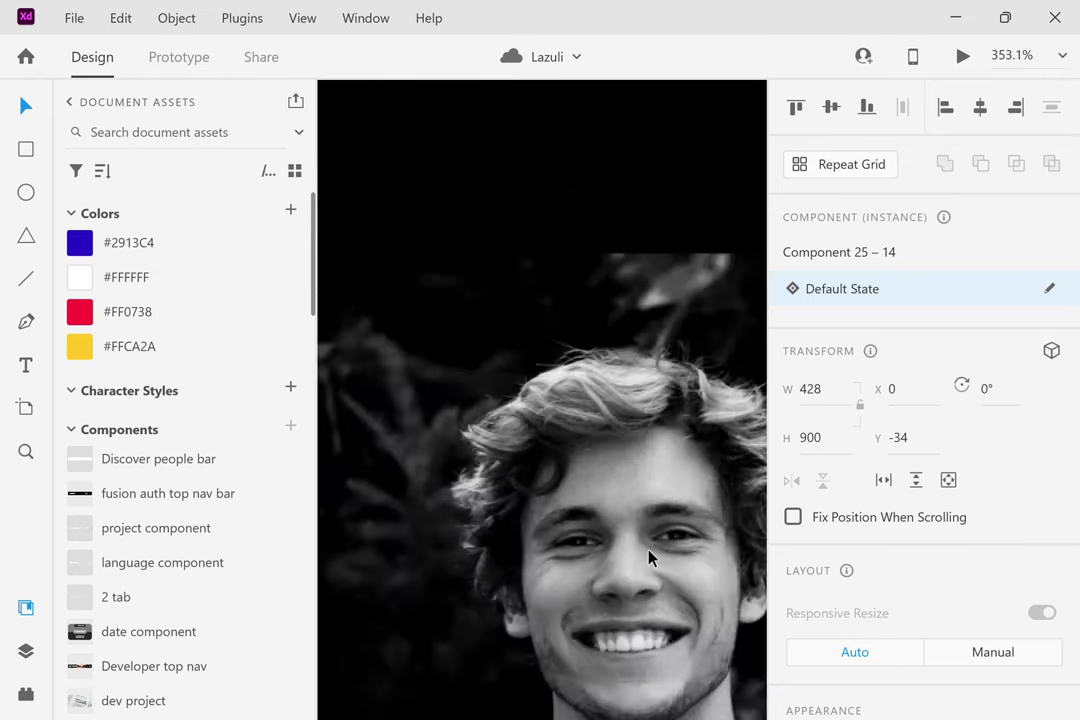
pyautogui.scroll(-4, 648, 557)
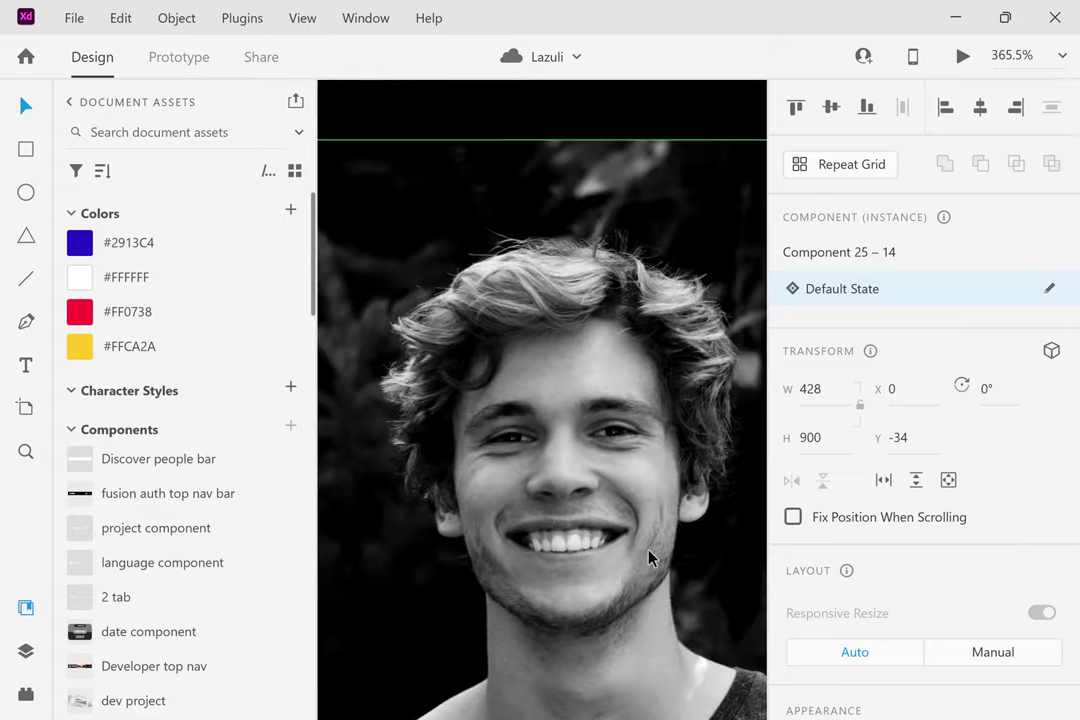
pyautogui.scroll(-3, 648, 557)
pyautogui.scroll(-3, 648, 557)
pyautogui.scroll(-3, 648, 557)
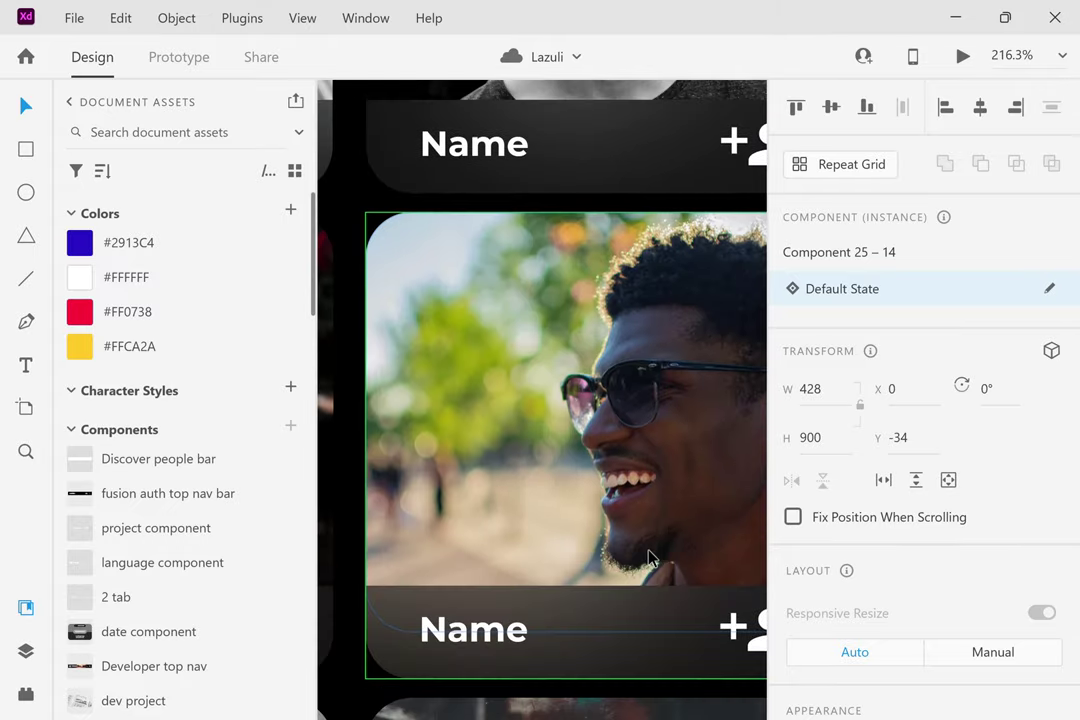
pyautogui.scroll(-3, 648, 557)
pyautogui.scroll(4, 648, 557)
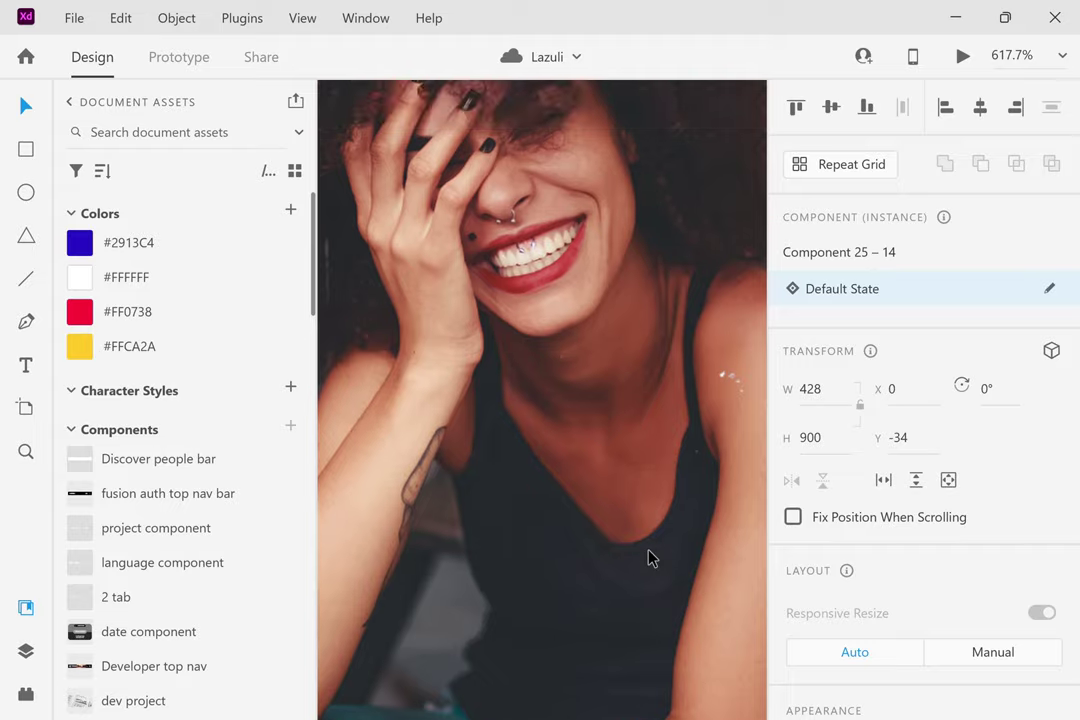
# Review the lower user cards of the Followers artboard and the navigation bar overlapping them.
pyautogui.scroll(-10, 648, 557)
pyautogui.scroll(-4, 648, 557)
pyautogui.scroll(3, 622, 372)
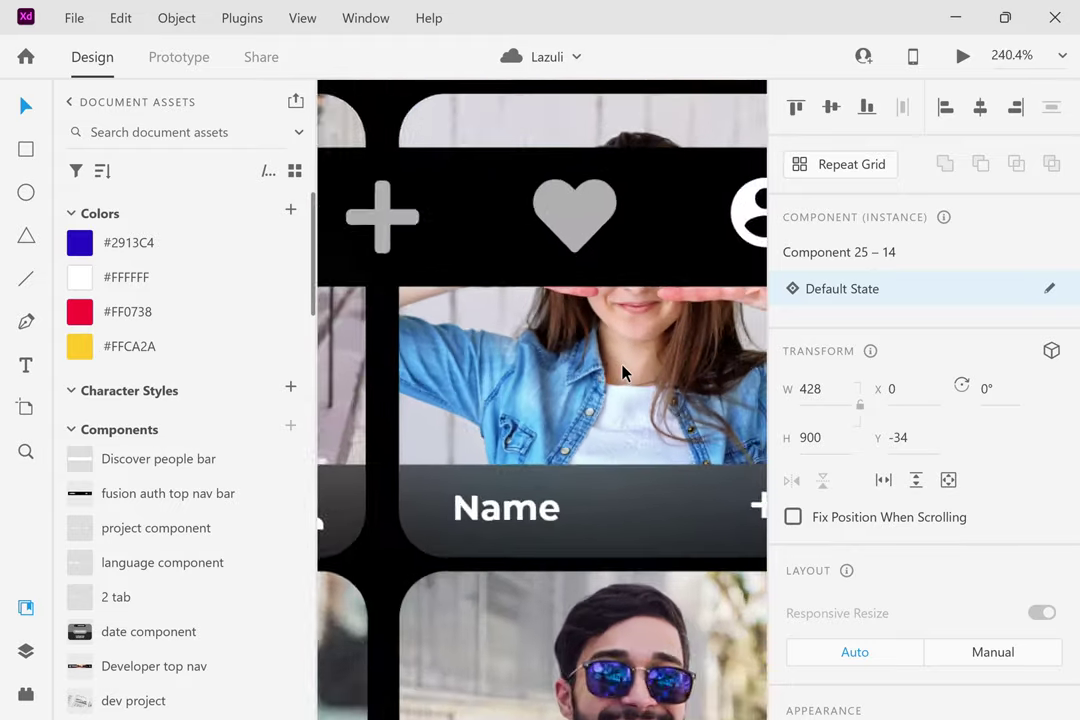
pyautogui.scroll(3, 622, 372)
pyautogui.scroll(-6, 622, 372)
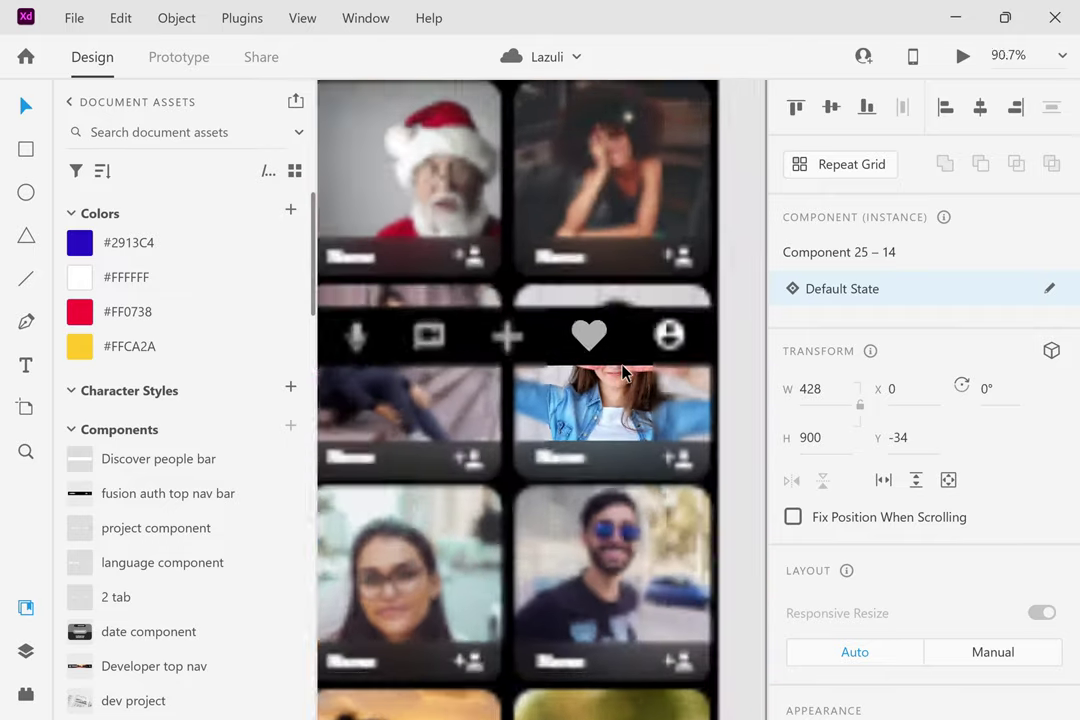
pyautogui.scroll(4, 622, 372)
pyautogui.scroll(-5, 622, 450)
pyautogui.scroll(-4, 622, 450)
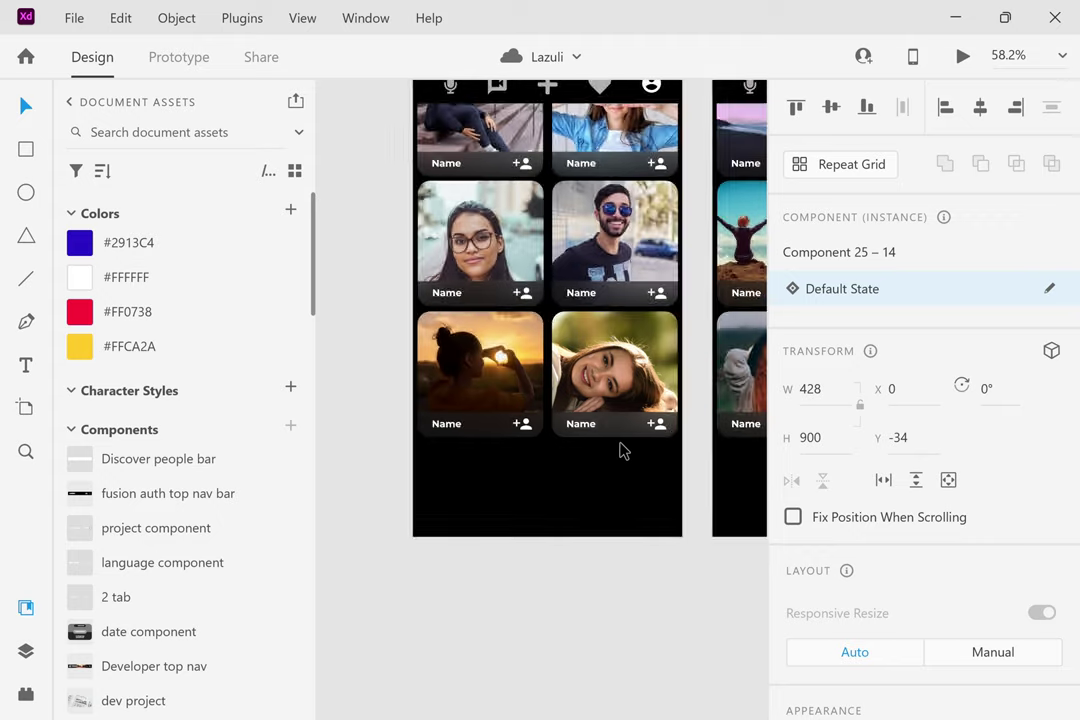
# Inspect the lower first-column user cards of the Following artboard, including the mountain-top and red-haired woman photos.
pyautogui.scroll(-5, 620, 450)
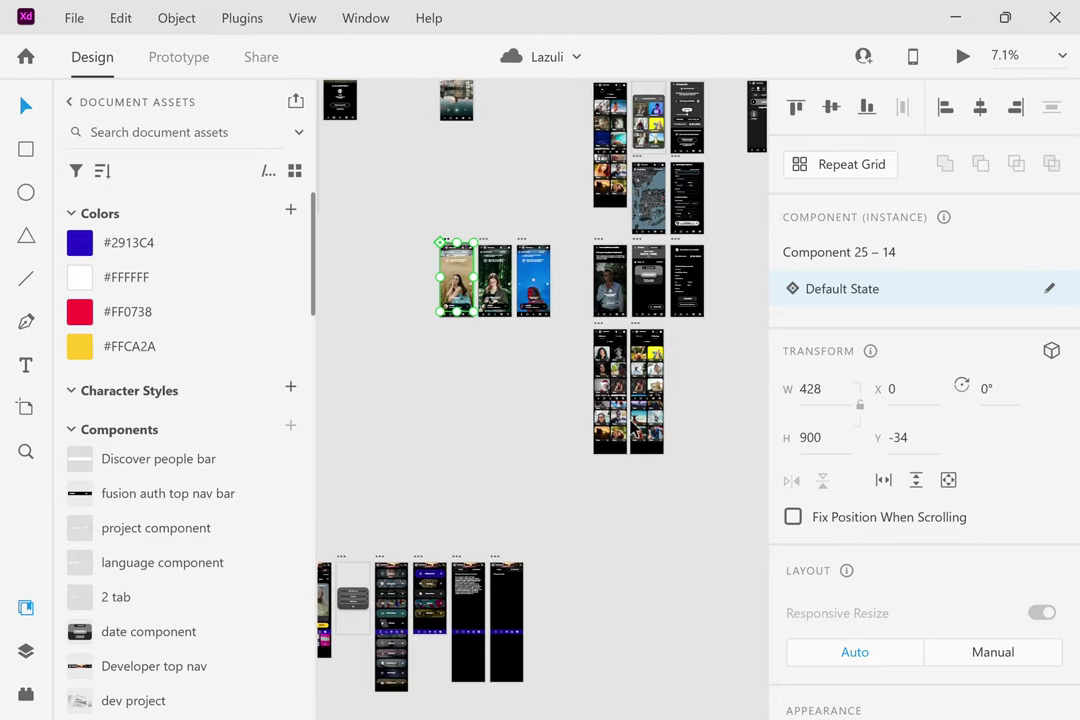
pyautogui.scroll(8, 632, 425)
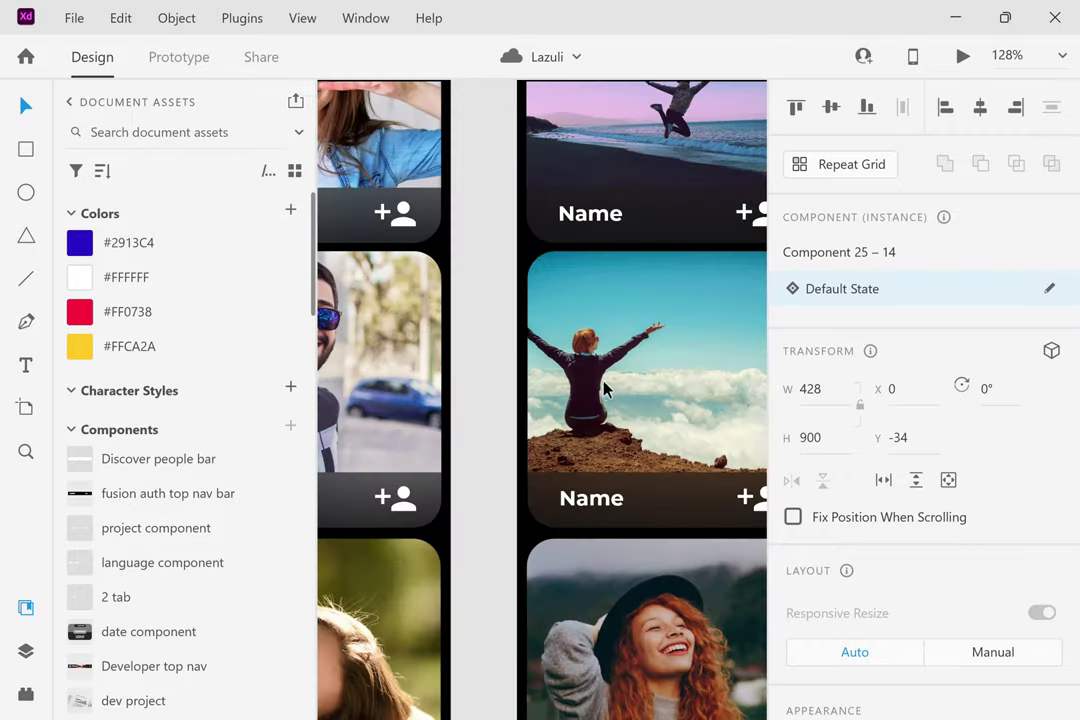
pyautogui.scroll(6, 605, 390)
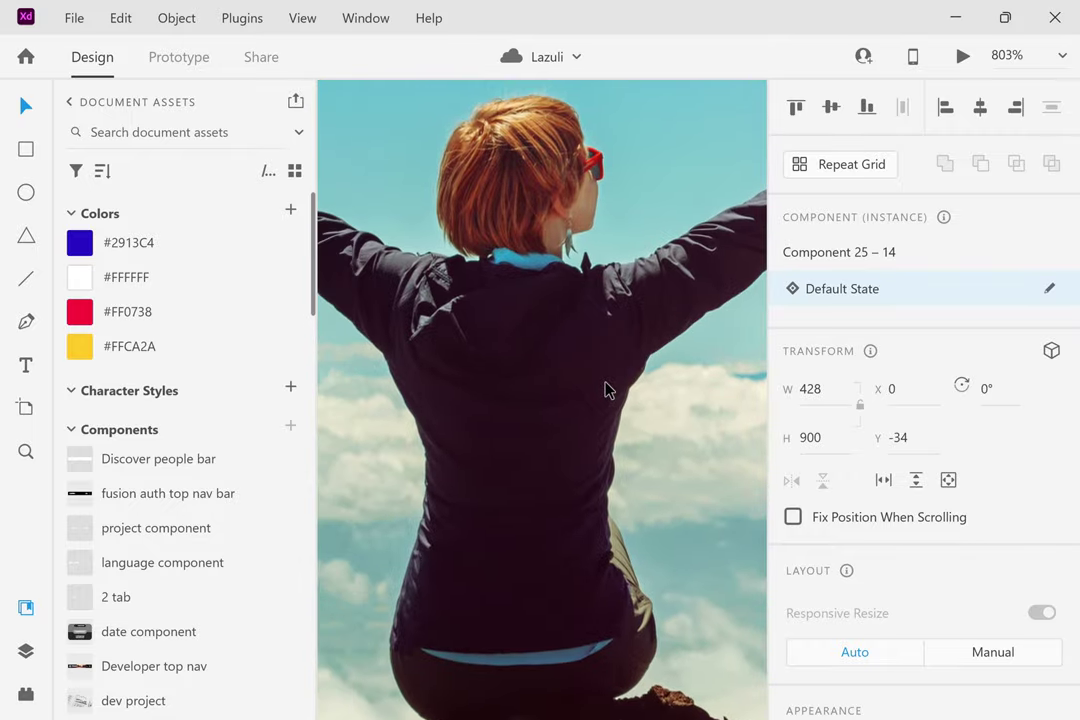
pyautogui.scroll(-1, 605, 390)
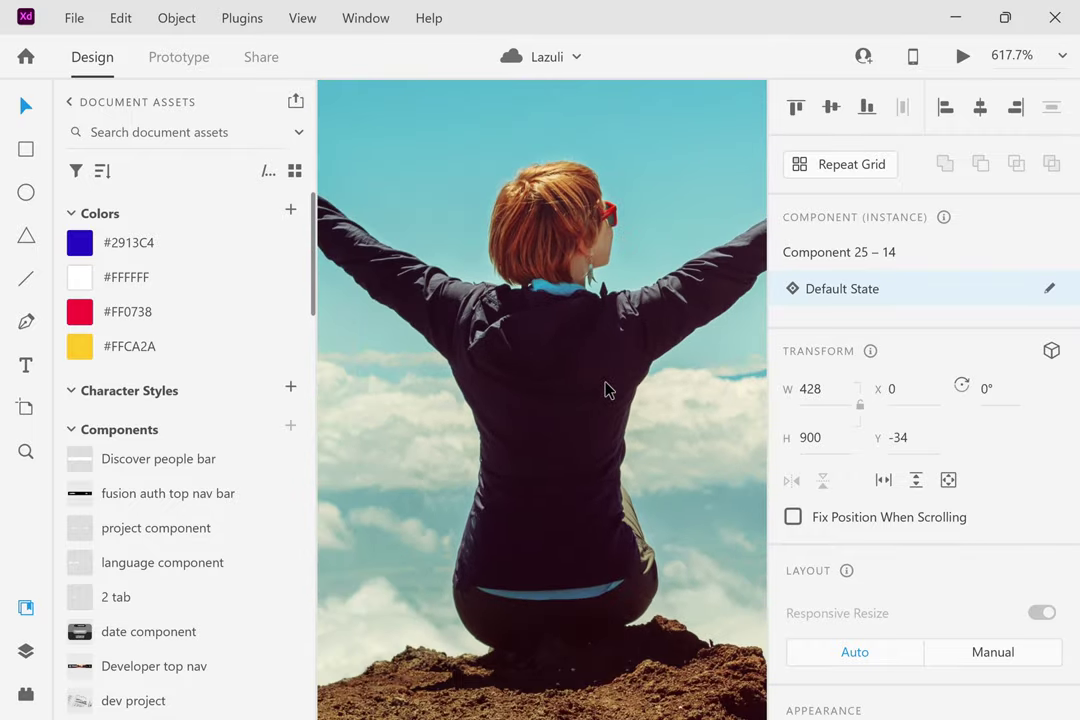
pyautogui.scroll(-1, 605, 390)
pyautogui.scroll(-2, 605, 390)
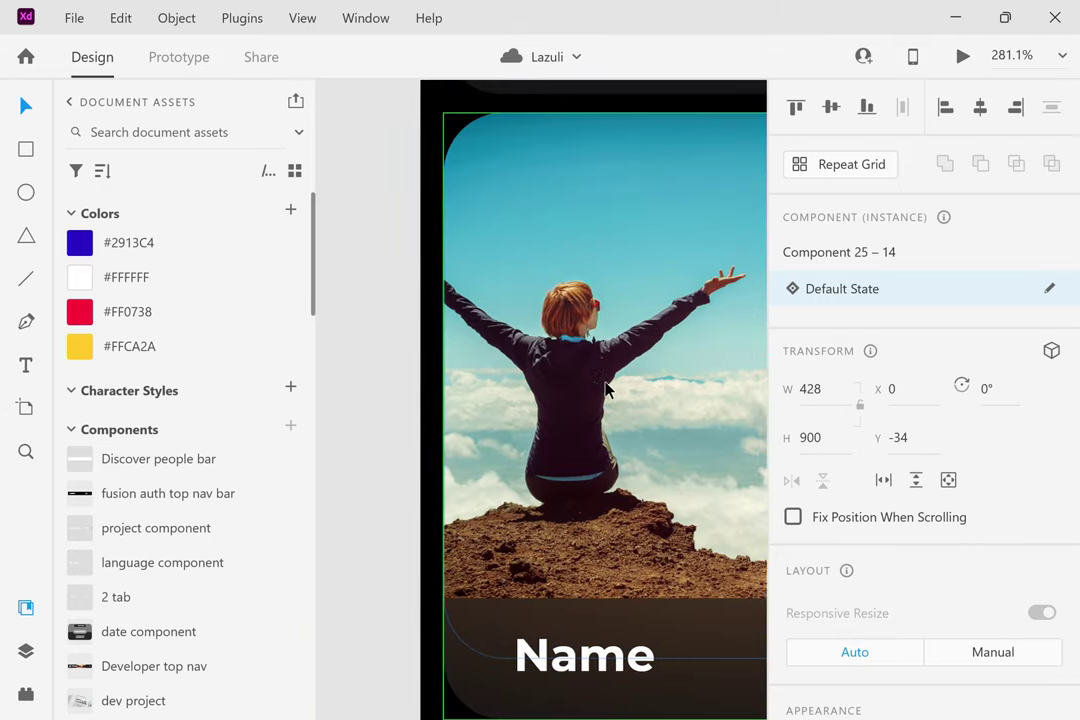
pyautogui.click(605, 389)
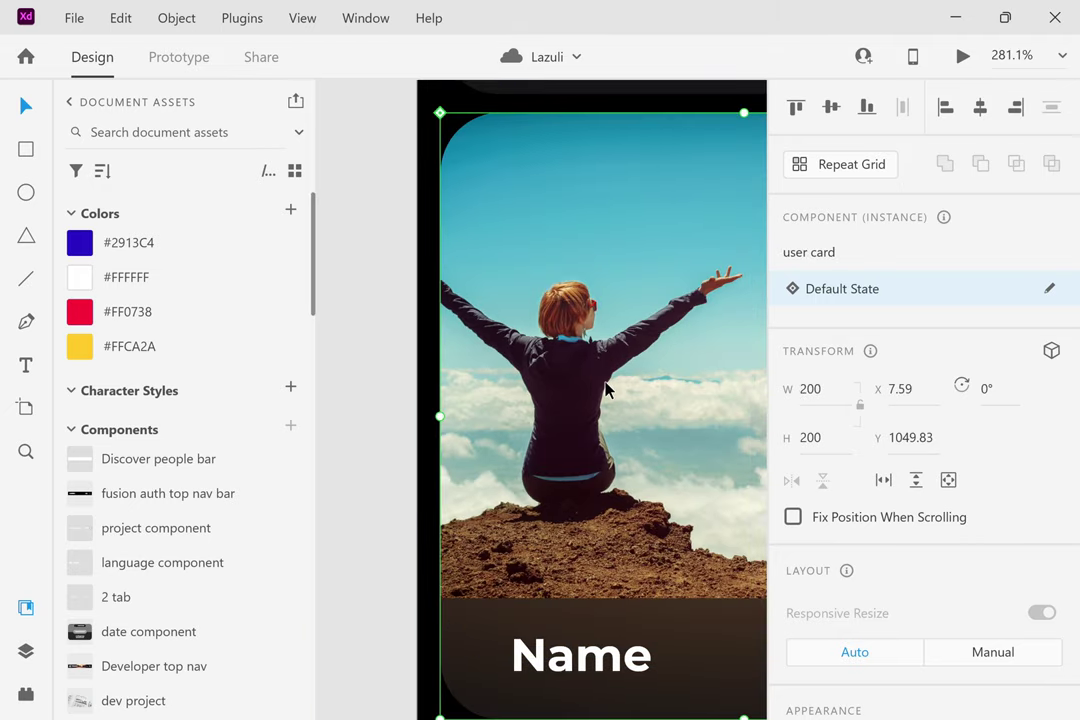
pyautogui.click(380, 341)
pyautogui.scroll(-5, 380, 341)
pyautogui.hscroll(2, 380, 341)
pyautogui.scroll(-1, 378, 341)
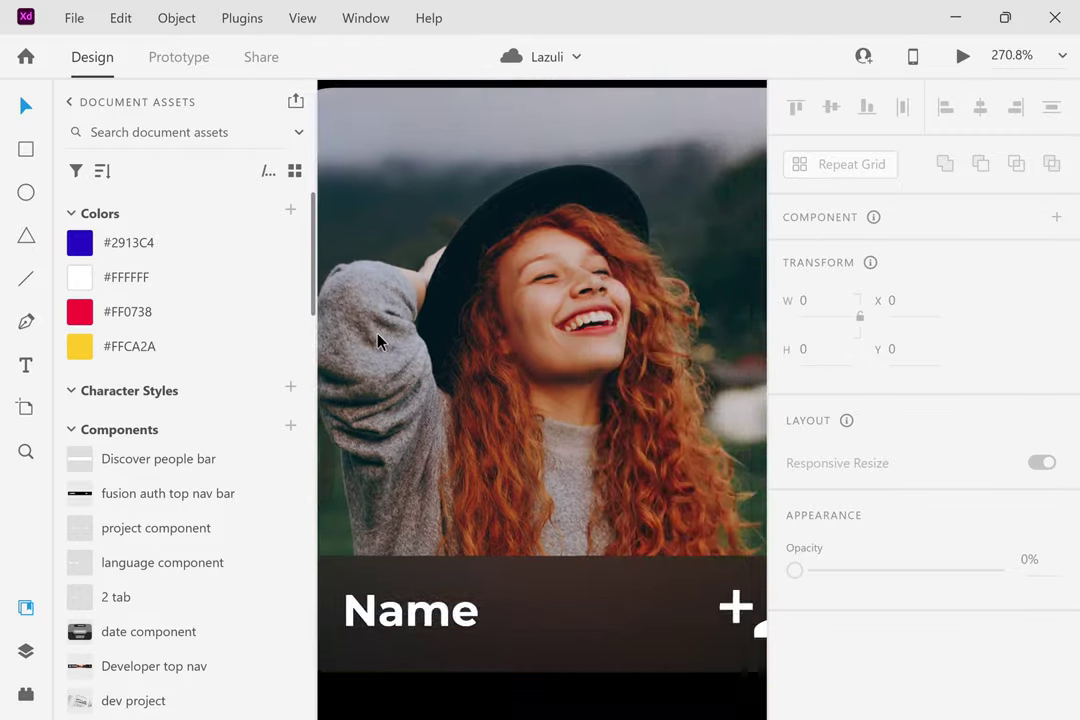
# Examine the second-column user cards of the Following artboard up to its Following tab heading.
pyautogui.scroll(-4, 378, 341)
pyautogui.scroll(4, 639, 313)
pyautogui.scroll(4, 637, 313)
pyautogui.hscroll(1, 635, 312)
pyautogui.scroll(5, 636, 313)
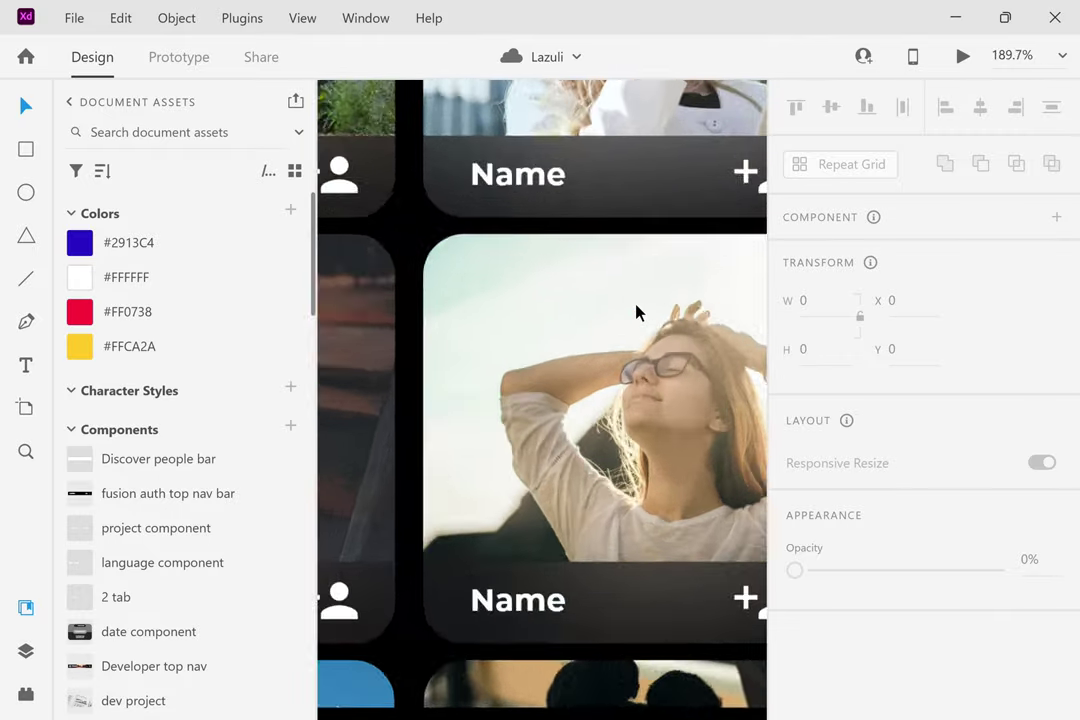
pyautogui.scroll(2, 636, 313)
pyautogui.scroll(5, 636, 313)
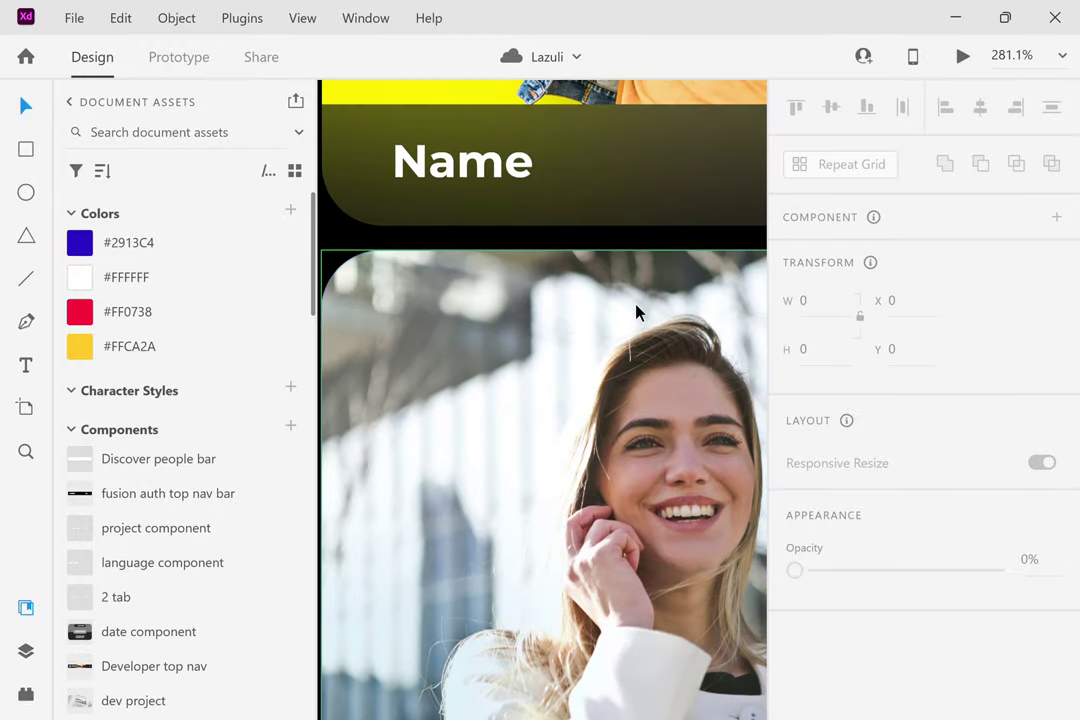
pyautogui.hscroll(3, 636, 313)
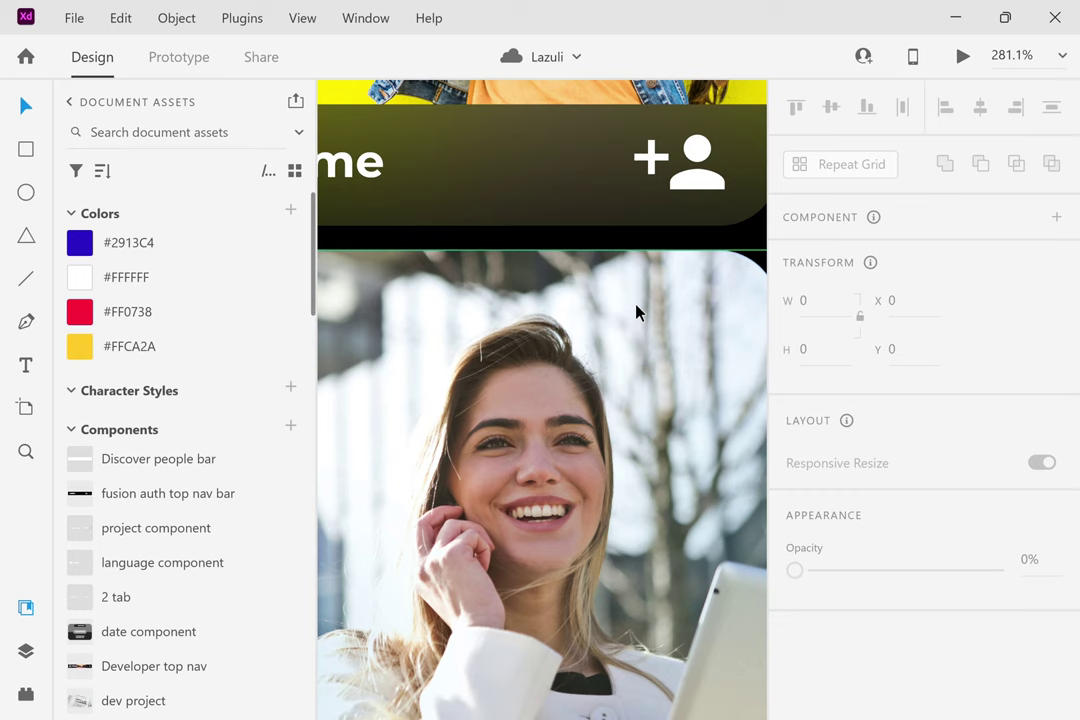
pyautogui.scroll(5, 636, 312)
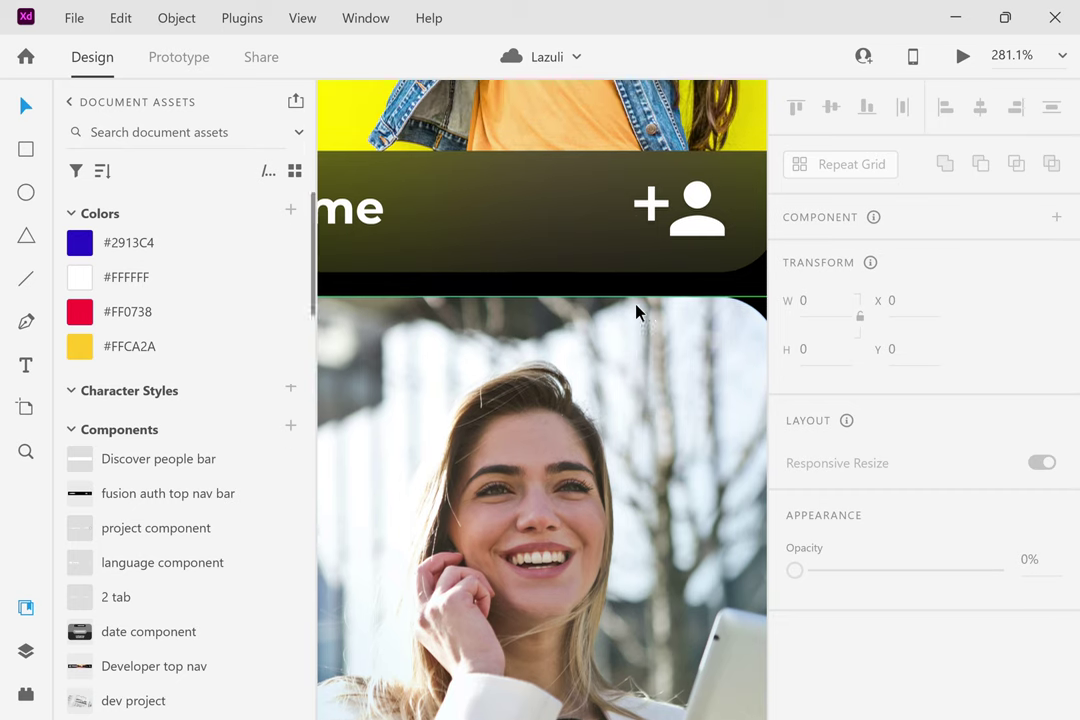
pyautogui.scroll(3, 591, 241)
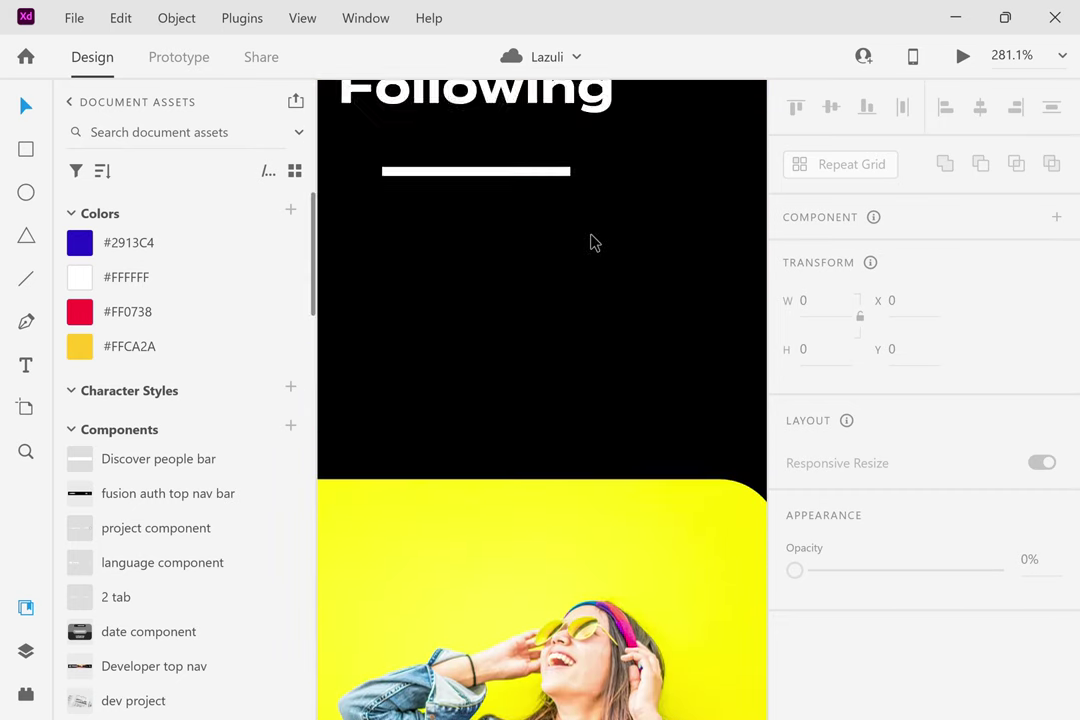
# Review the neighbouring artboards and examine the round profile photo pins on the people map artboard up close.
pyautogui.scroll(-8, 591, 241)
pyautogui.scroll(2, 591, 370)
pyautogui.scroll(4, 591, 370)
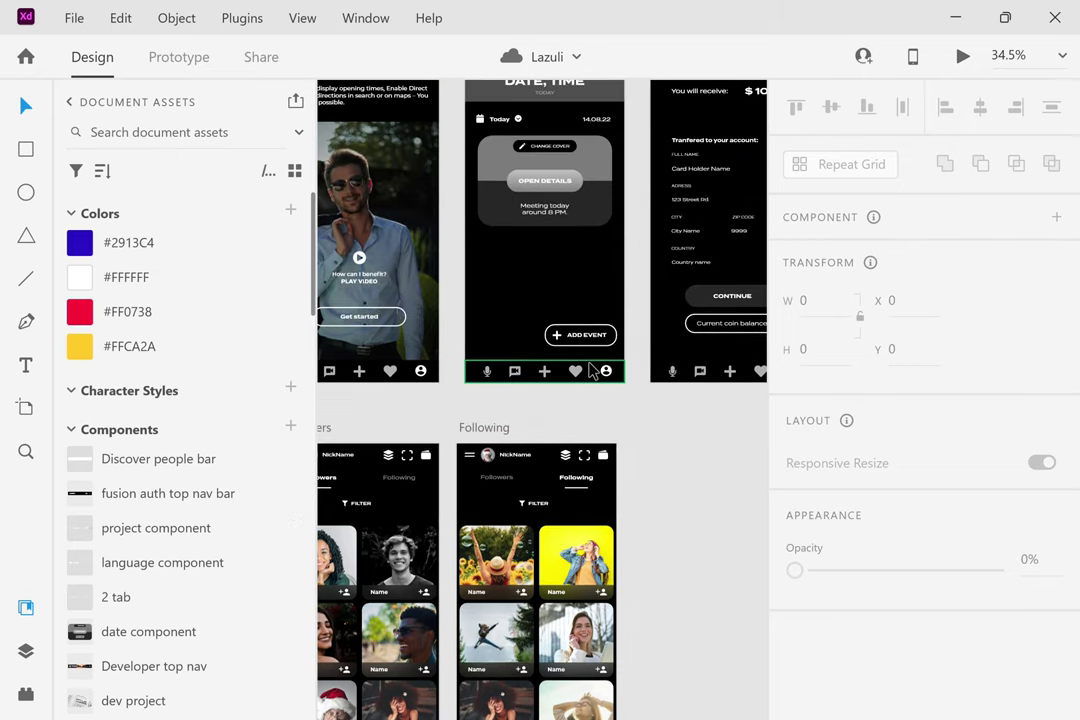
pyautogui.scroll(-3, 585, 365)
pyautogui.scroll(7, 574, 205)
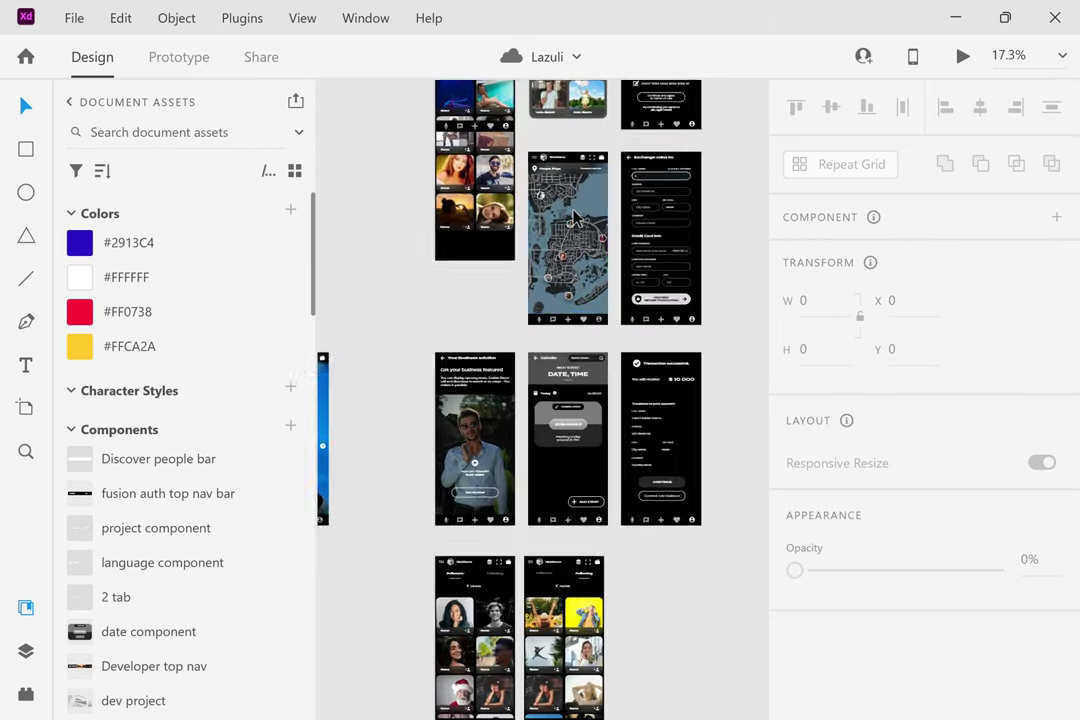
pyautogui.scroll(1, 571, 262)
pyautogui.scroll(5, 570, 264)
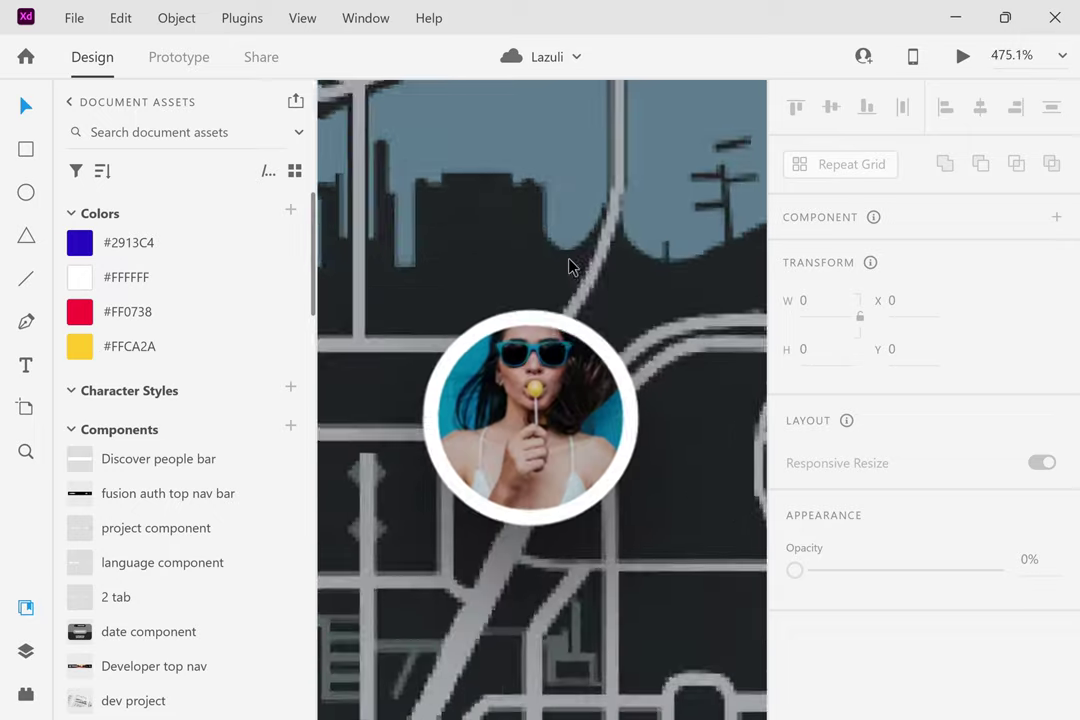
pyautogui.scroll(5, 533, 385)
pyautogui.scroll(-2, 531, 390)
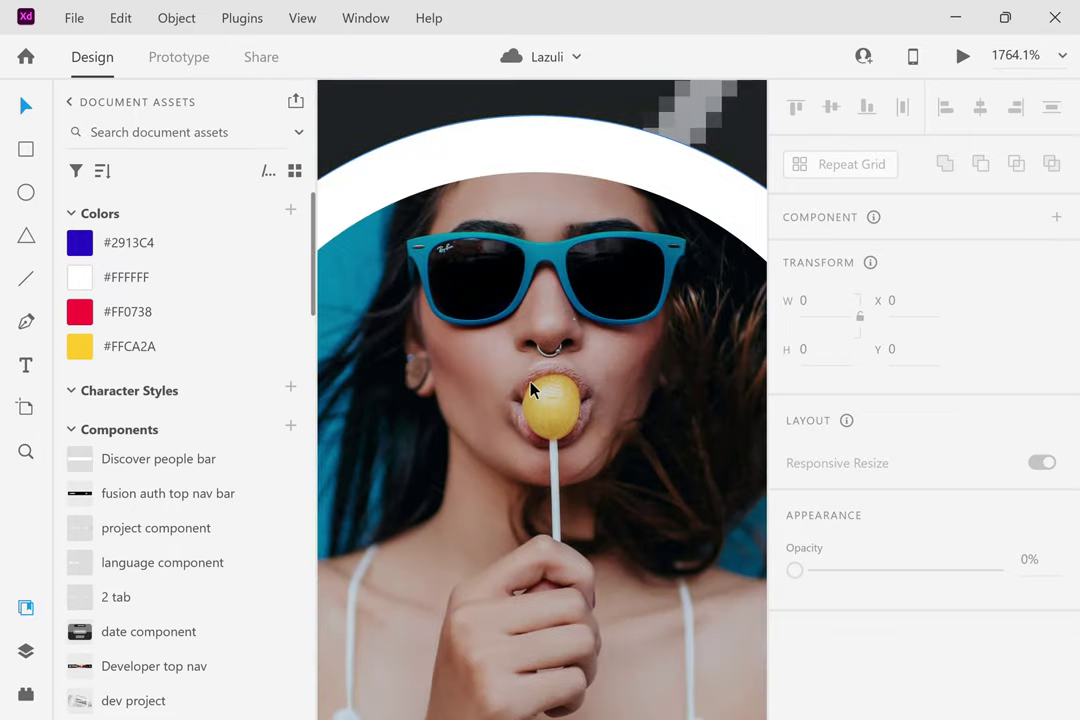
pyautogui.scroll(-10, 531, 390)
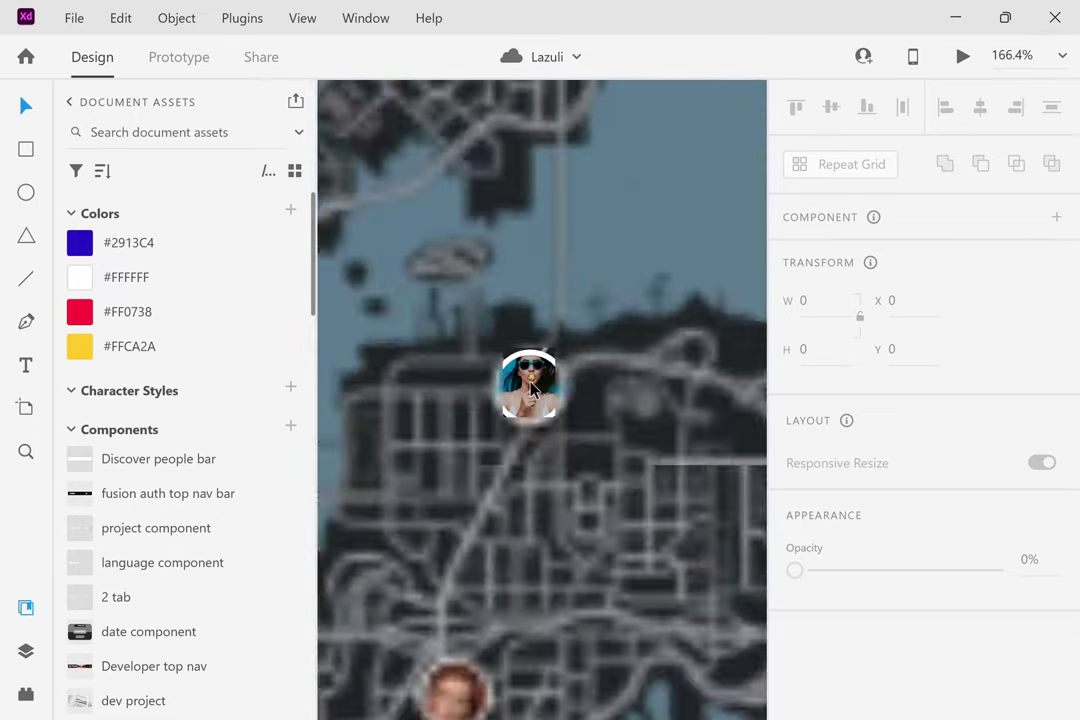
pyautogui.scroll(-5, 421, 535)
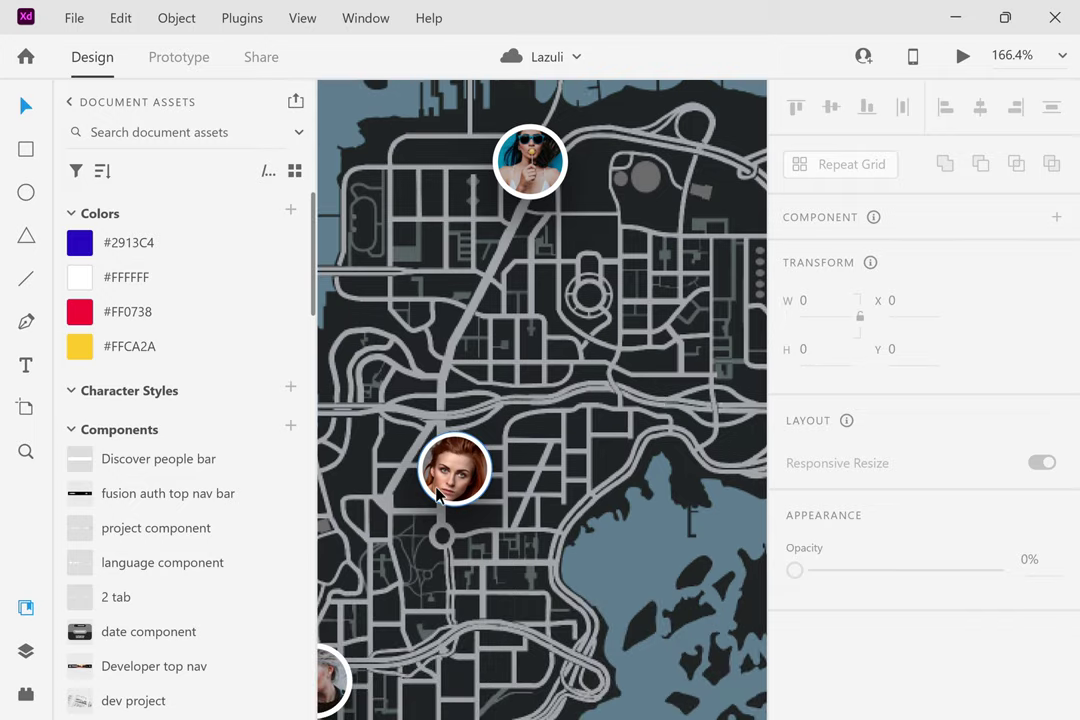
pyautogui.scroll(8, 437, 494)
pyautogui.scroll(2, 437, 494)
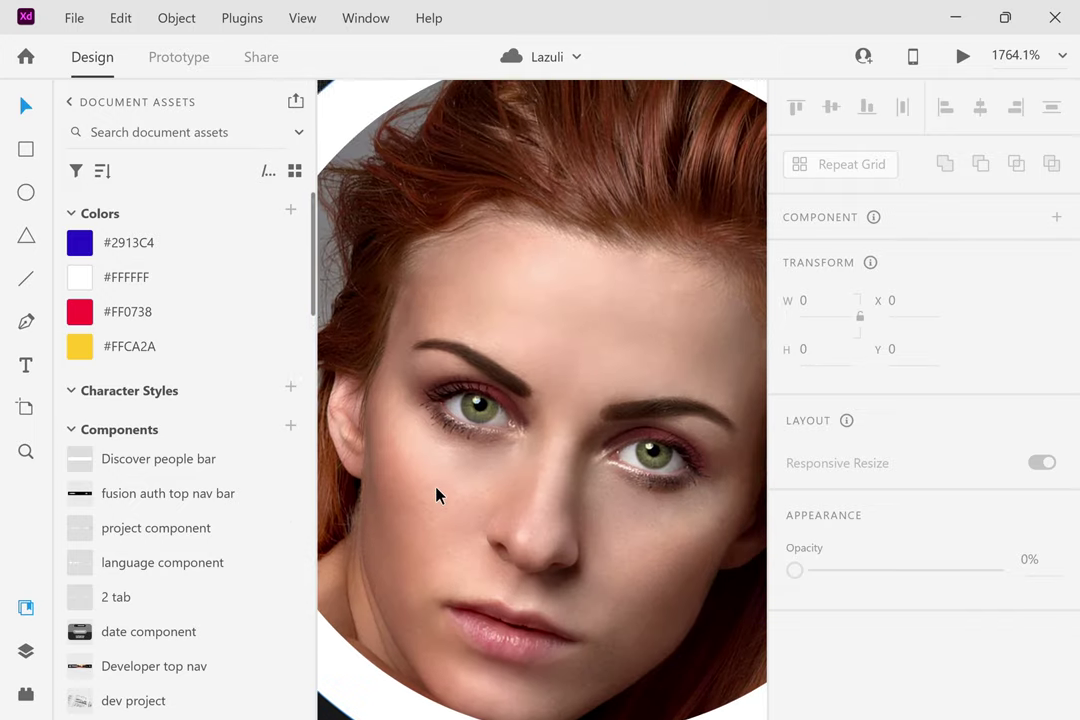
pyautogui.scroll(-4, 437, 494)
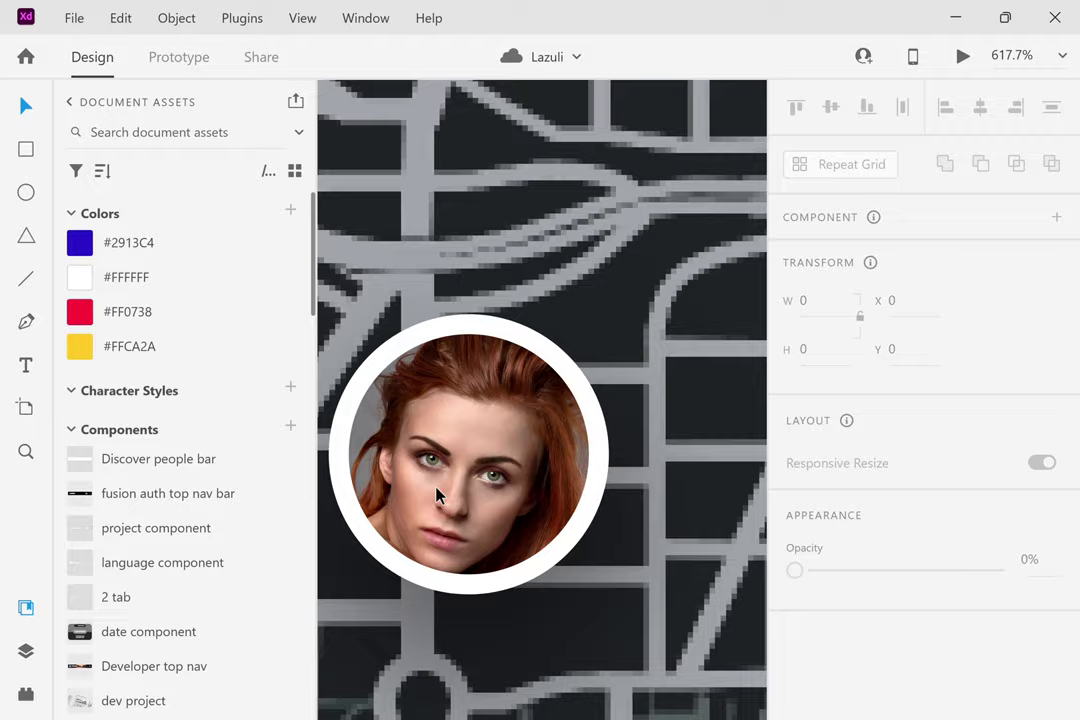
# Examine the silver-haired woman's round profile pin near the people map's southwestern shore up close.
pyautogui.scroll(-6, 437, 494)
pyautogui.scroll(-2, 377, 555)
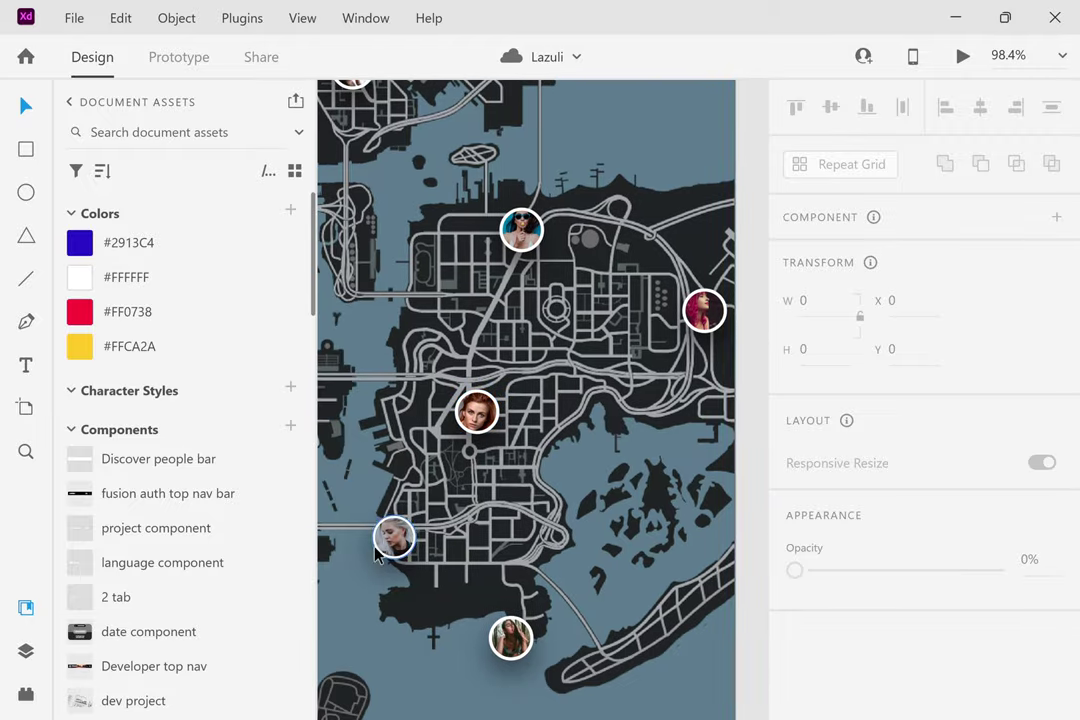
pyautogui.scroll(9, 383, 545)
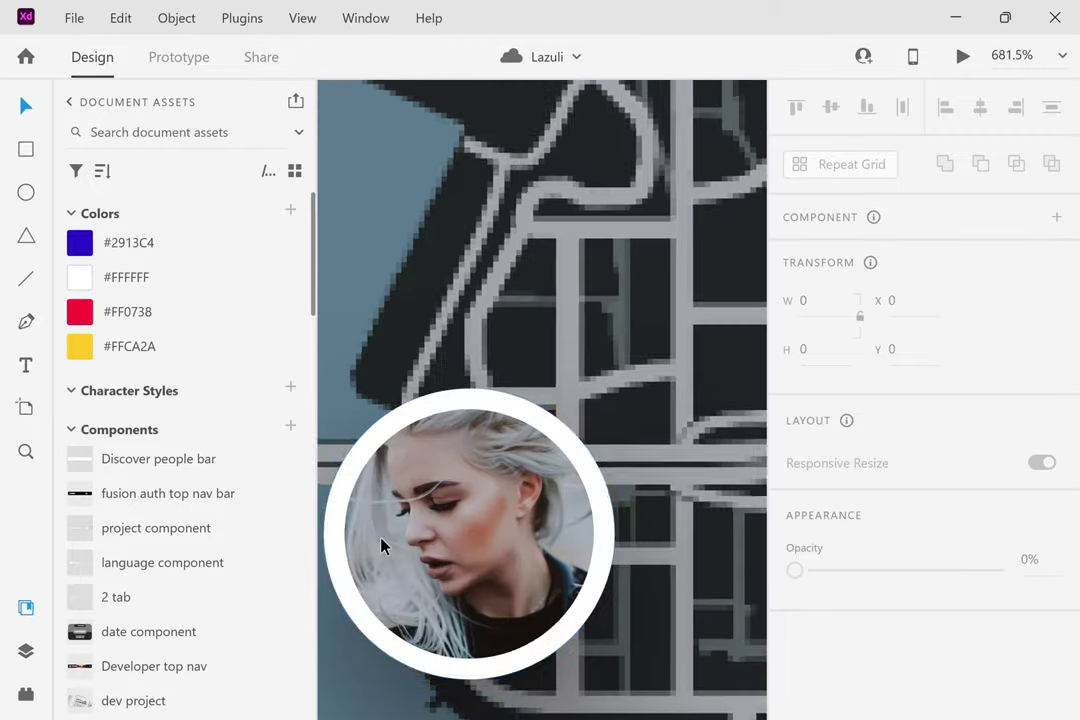
pyautogui.scroll(-1, 381, 545)
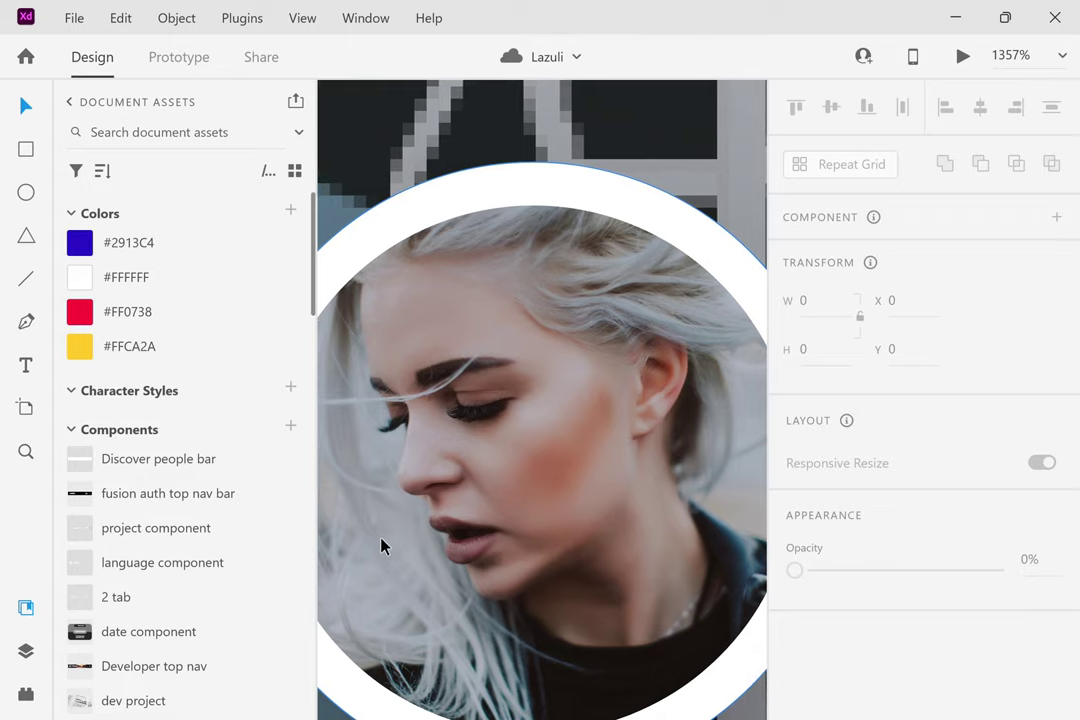
pyautogui.scroll(-3, 381, 545)
pyautogui.scroll(-2, 610, 545)
pyautogui.scroll(-1, 610, 545)
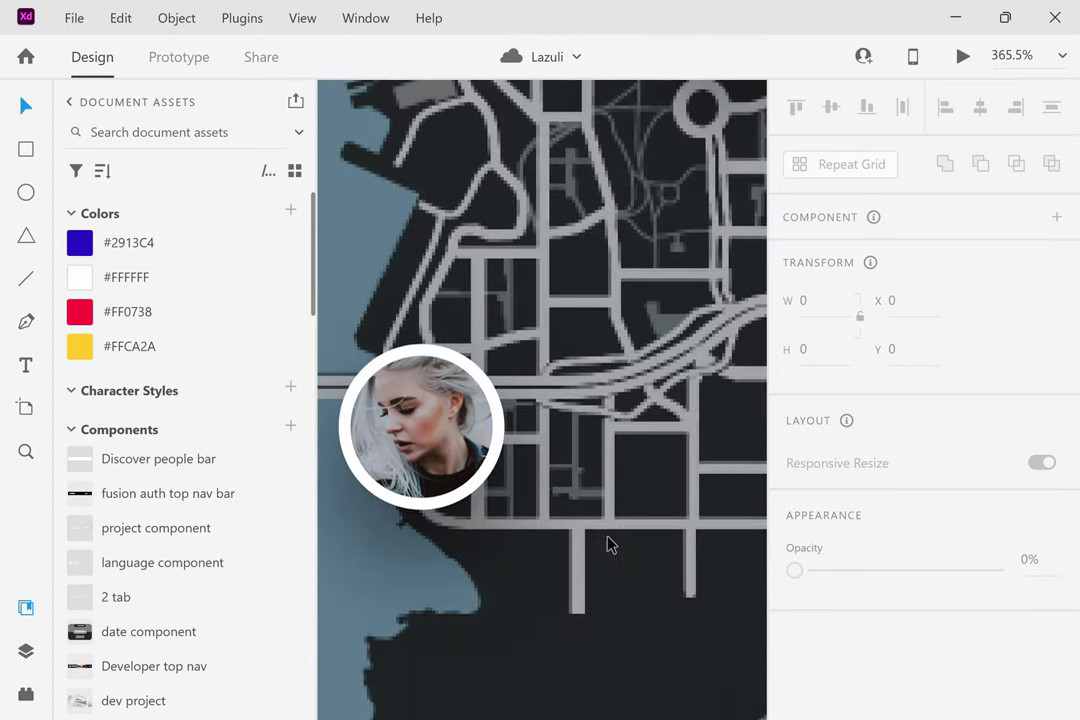
# Examine the round profile pin of the dark-haired woman in the forest at the people map's southern tip.
pyautogui.scroll(-4, 611, 544)
pyautogui.hscroll(1, 611, 544)
pyautogui.scroll(5, 635, 617)
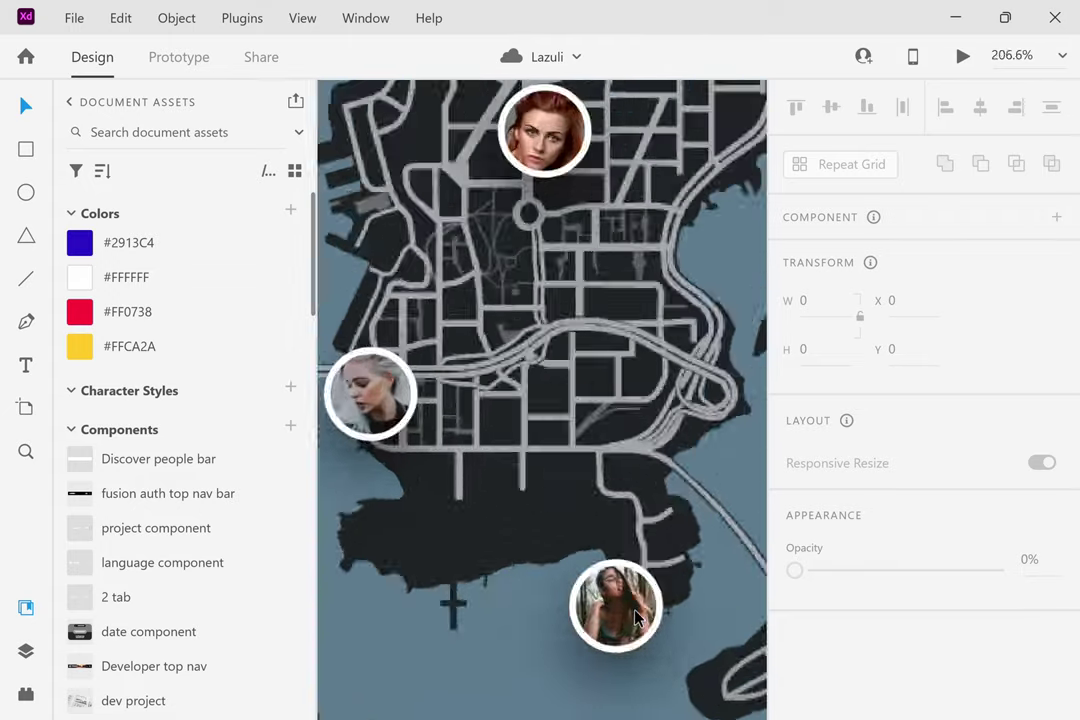
pyautogui.scroll(-1, 635, 617)
pyautogui.scroll(2, 635, 617)
pyautogui.scroll(-1, 635, 617)
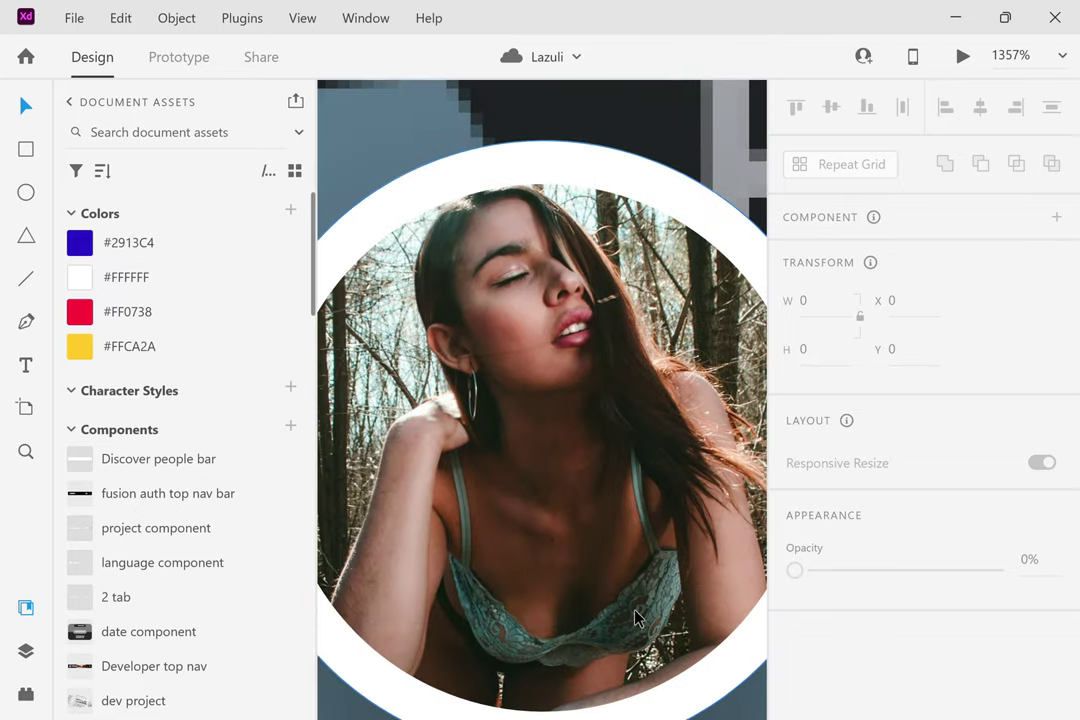
pyautogui.scroll(-3, 635, 617)
pyautogui.scroll(-4, 635, 617)
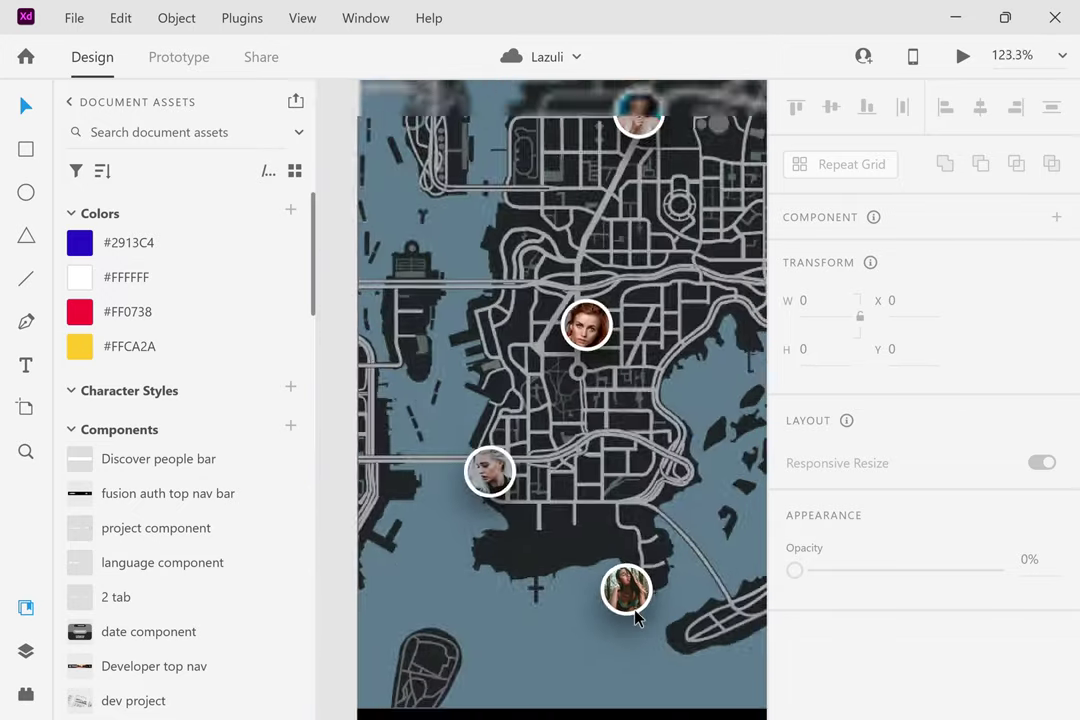
# Inspect the image quality of the blonde woman's profile pin in the northwest of the people map.
pyautogui.scroll(1, 577, 403)
pyautogui.scroll(3, 577, 403)
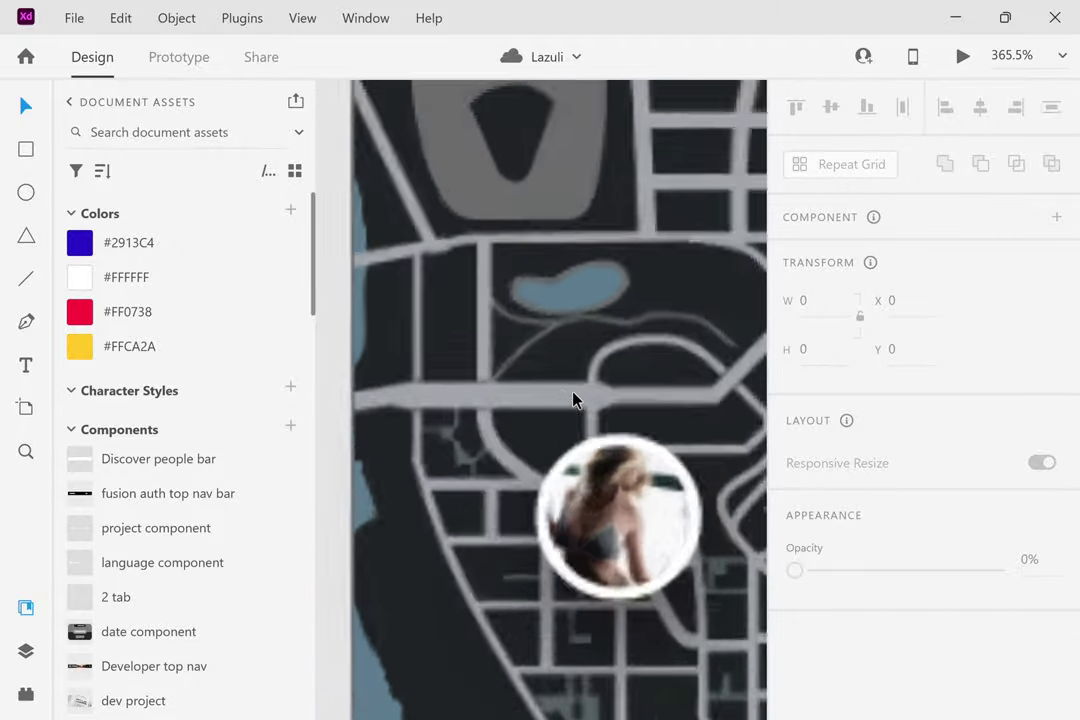
pyautogui.scroll(3, 641, 489)
pyautogui.scroll(-5, 641, 489)
pyautogui.hscroll(-3, 641, 489)
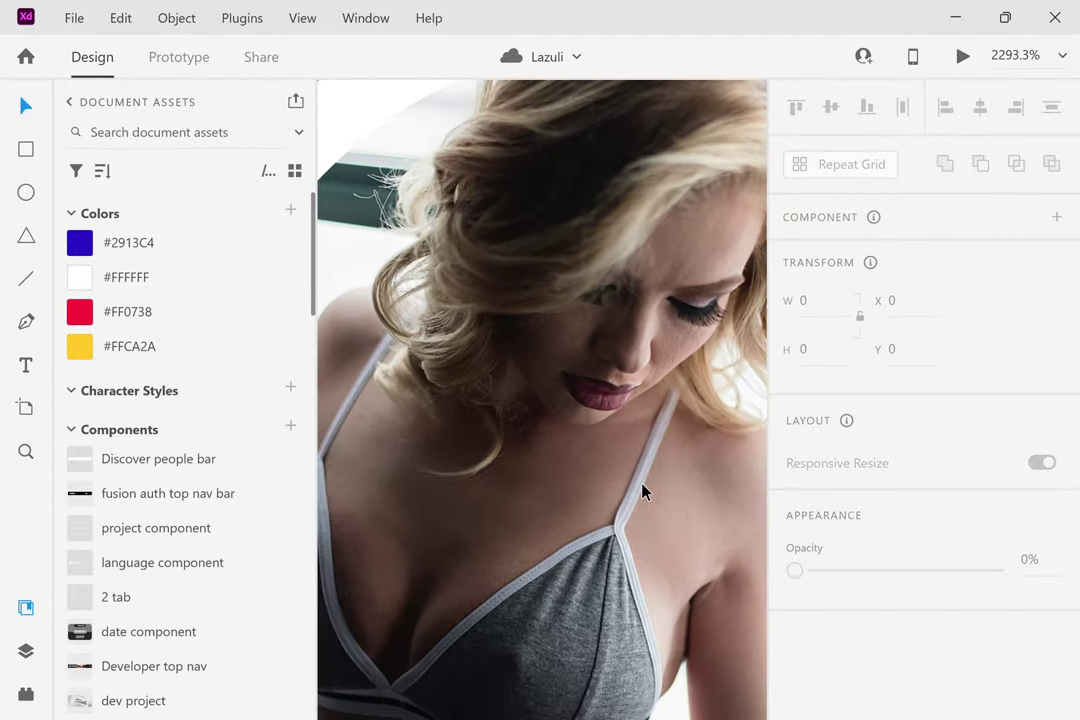
pyautogui.scroll(-2, 641, 489)
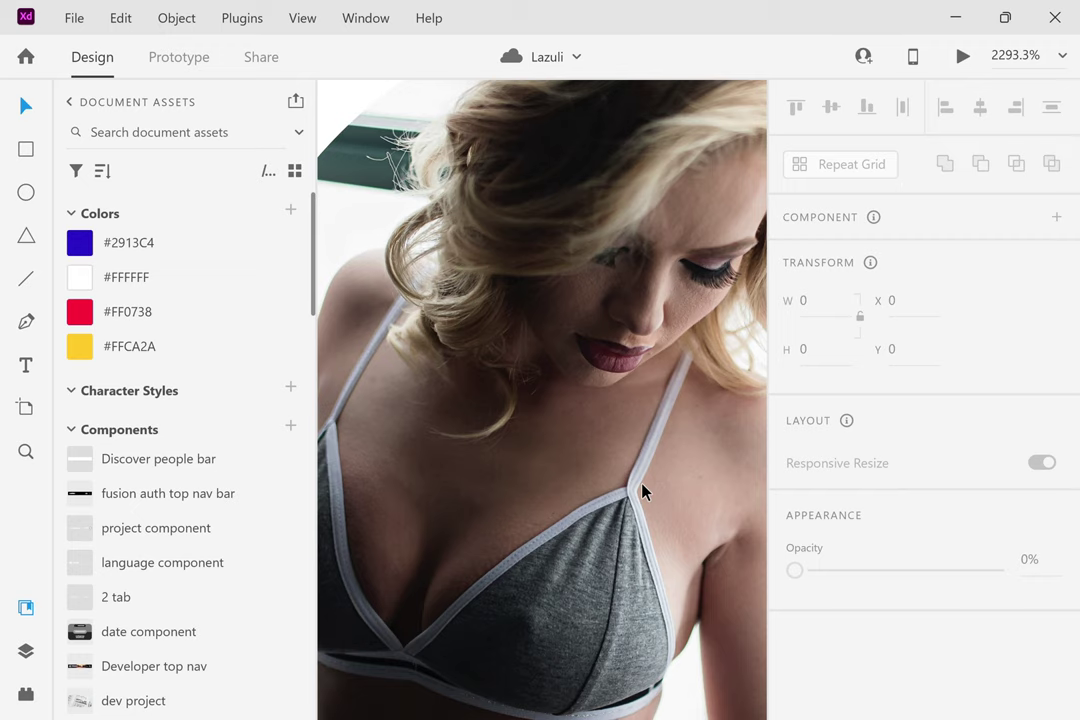
pyautogui.scroll(-5, 697, 489)
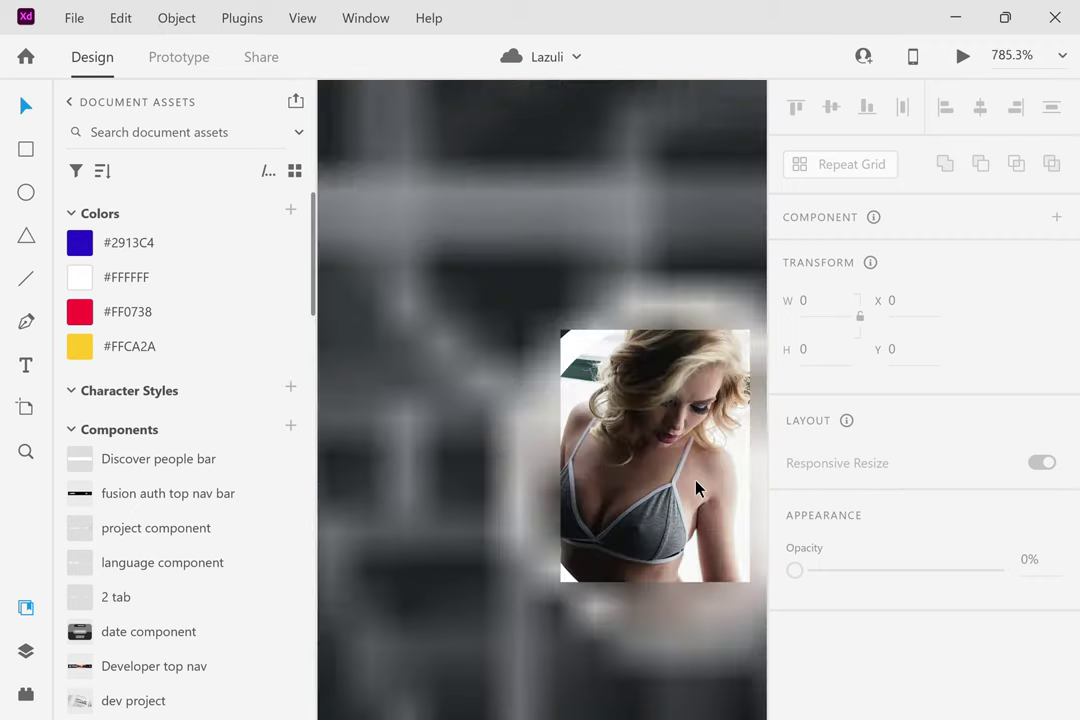
# Preview the Maps - map view artboard and open the location screen of the pin near the map's eastern edge.
pyautogui.hscroll(5, 697, 489)
pyautogui.scroll(-4, 697, 489)
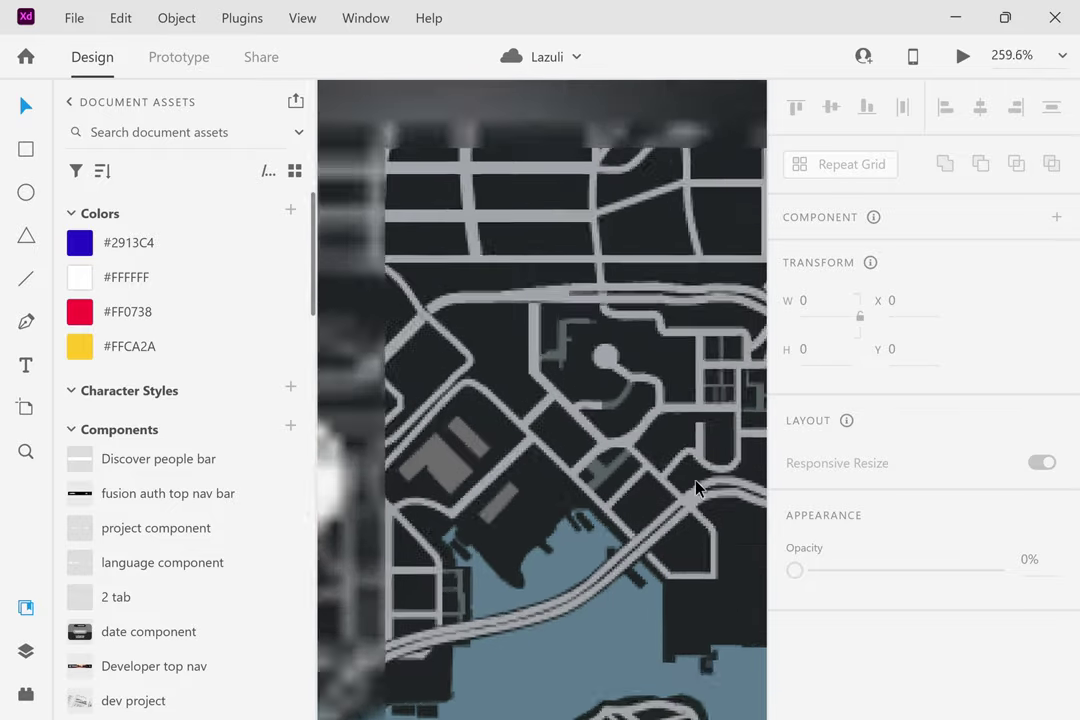
pyautogui.hscroll(5, 697, 489)
pyautogui.scroll(-3, 697, 489)
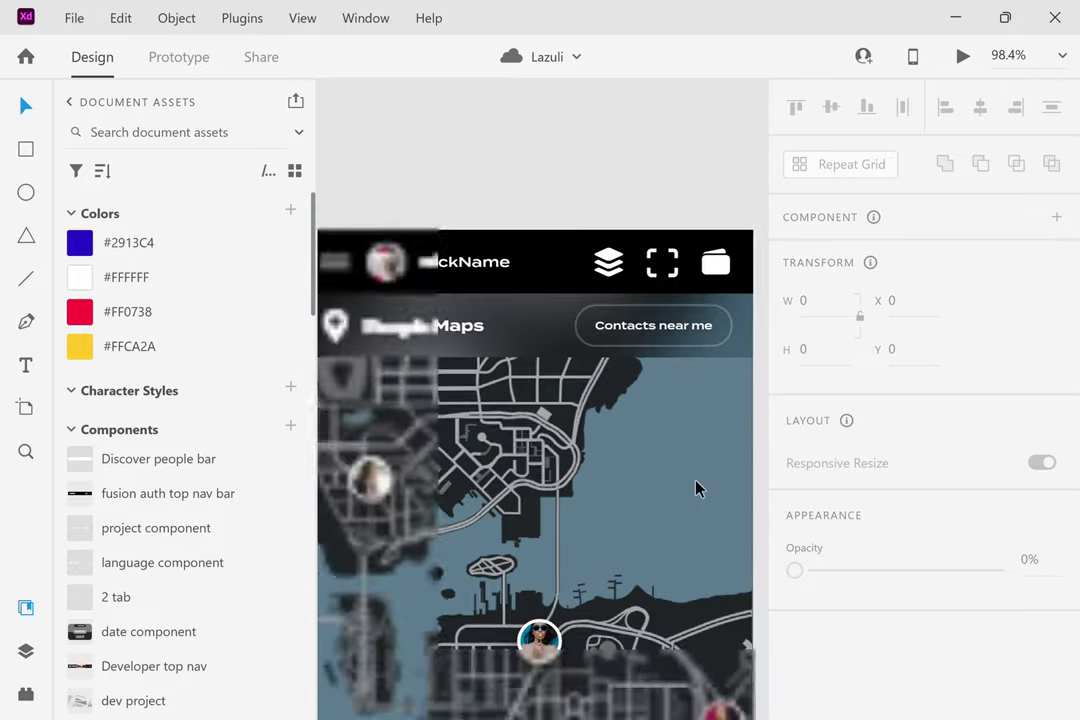
pyautogui.scroll(-2, 697, 489)
pyautogui.scroll(-4, 697, 489)
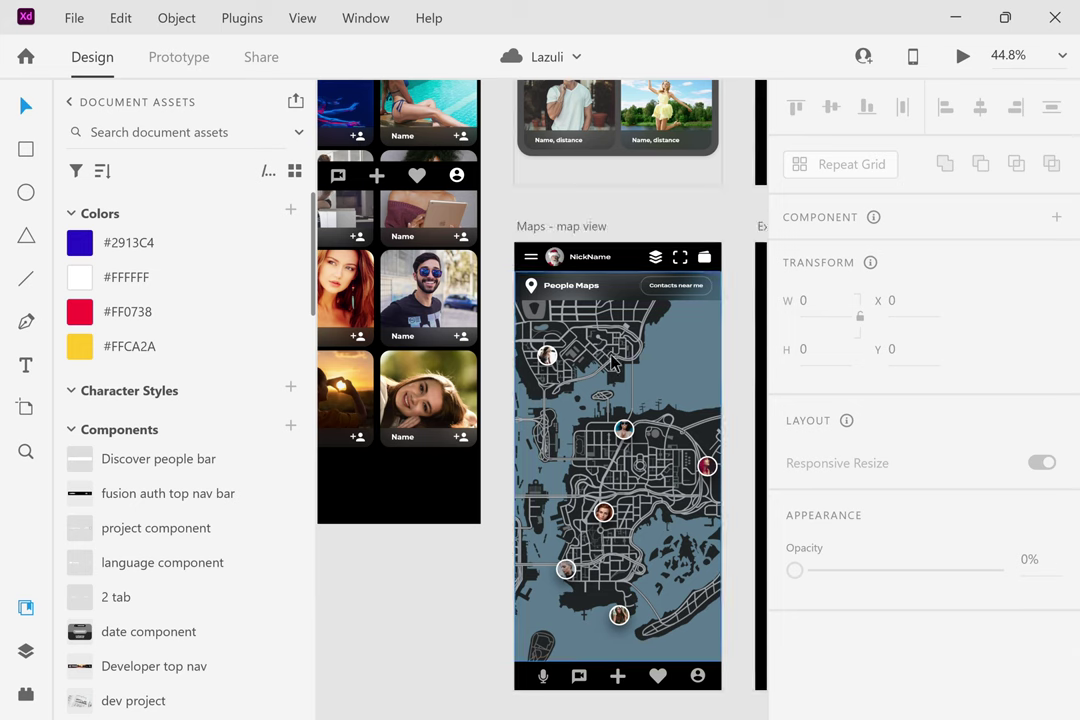
pyautogui.click(697, 489)
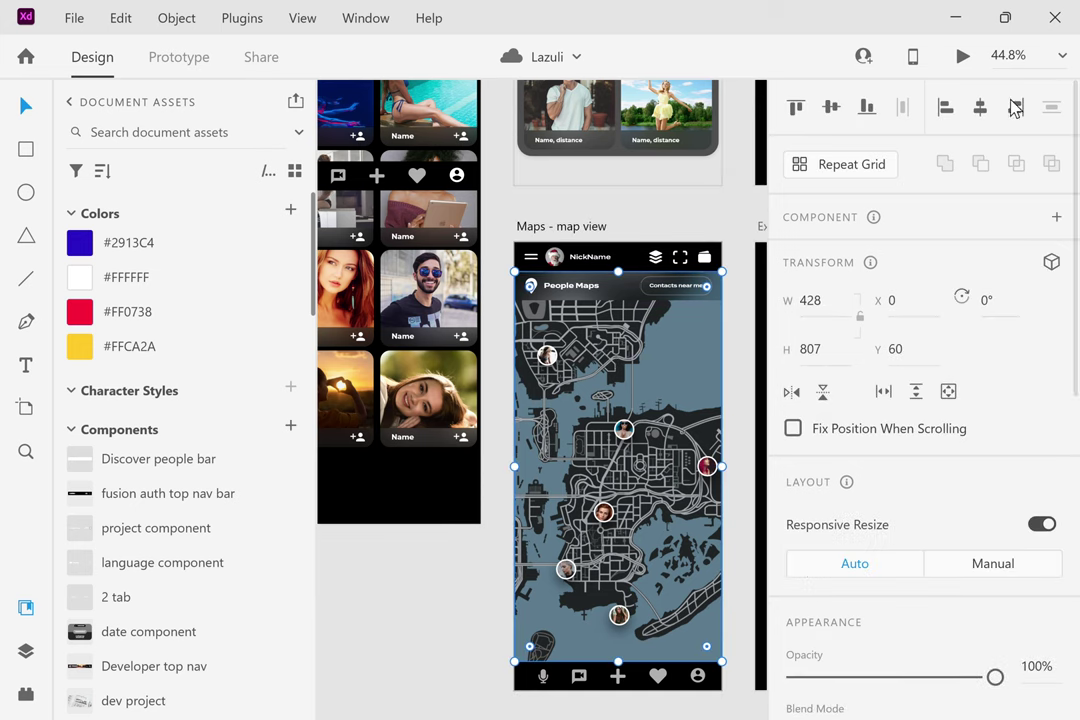
pyautogui.click(960, 57)
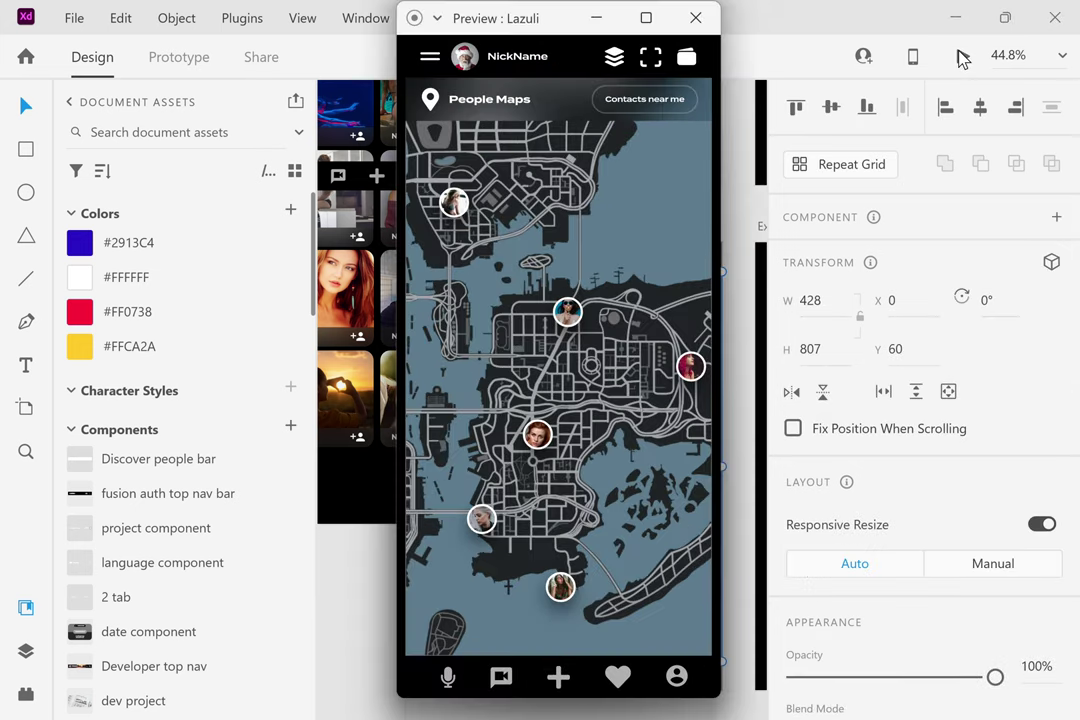
pyautogui.click(697, 369)
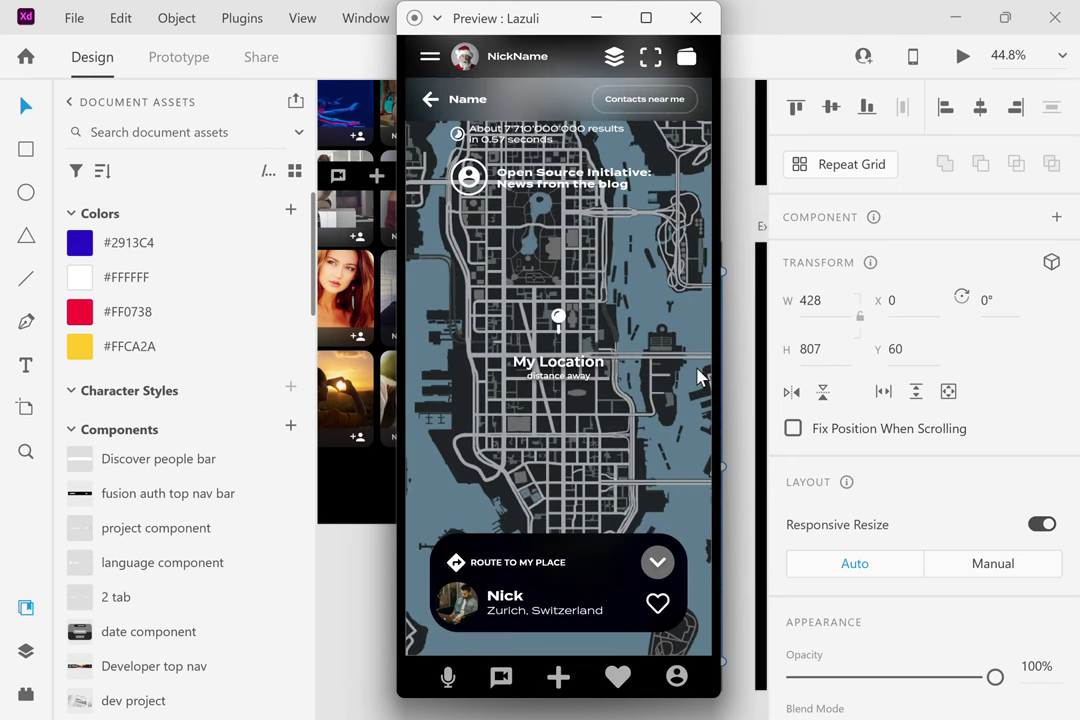
# Open the contact's profile from the route card in the preview and review its Apps & Web cards.
pyautogui.click(460, 617)
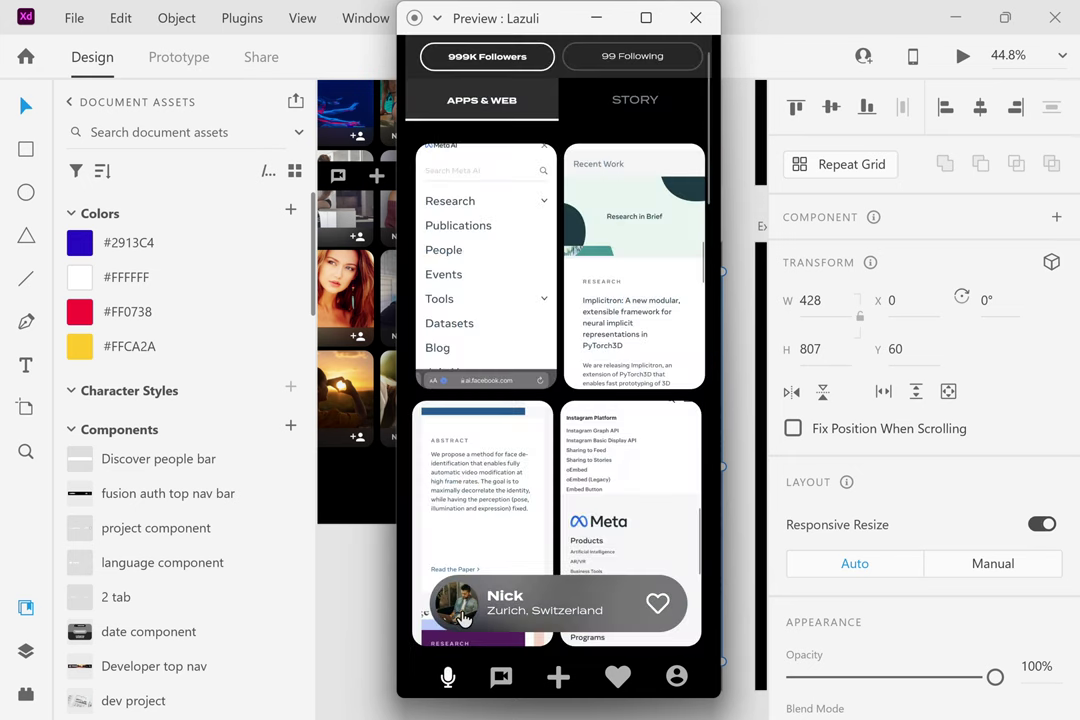
pyautogui.scroll(-5, 463, 617)
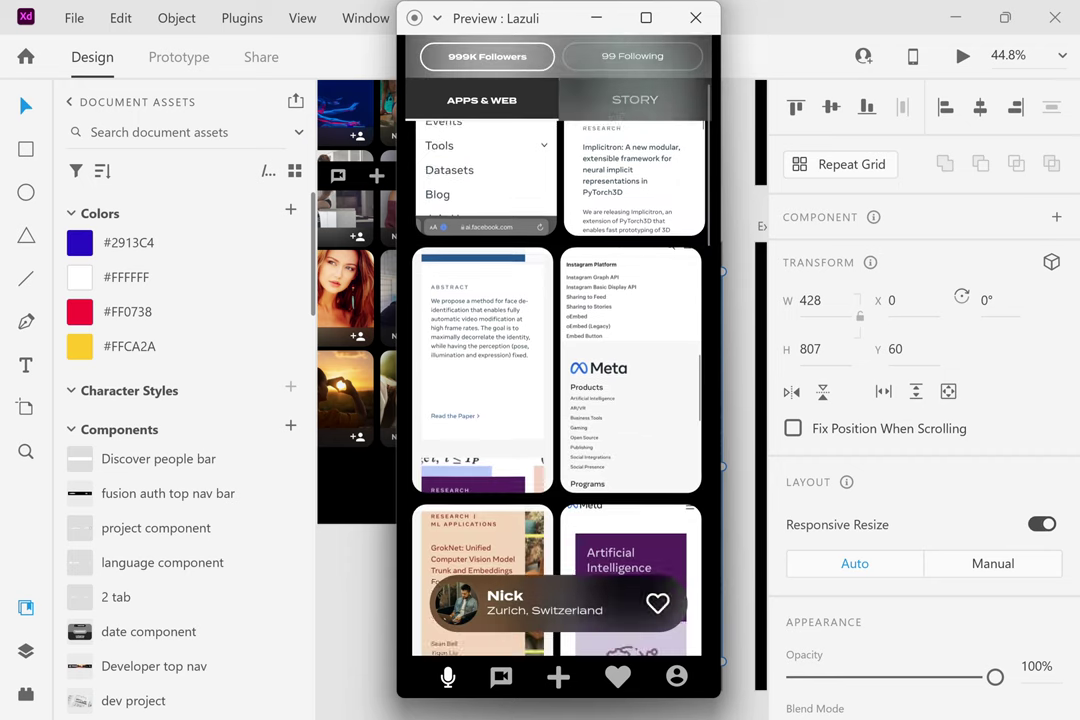
pyautogui.scroll(-5, 558, 390)
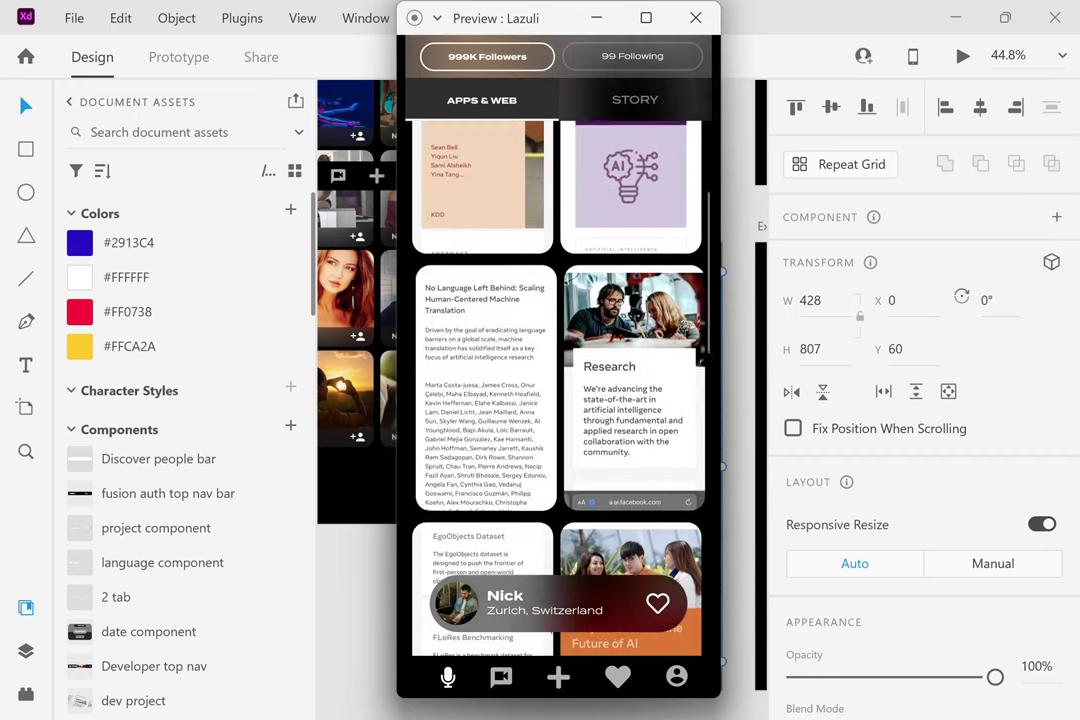
pyautogui.scroll(-5, 558, 390)
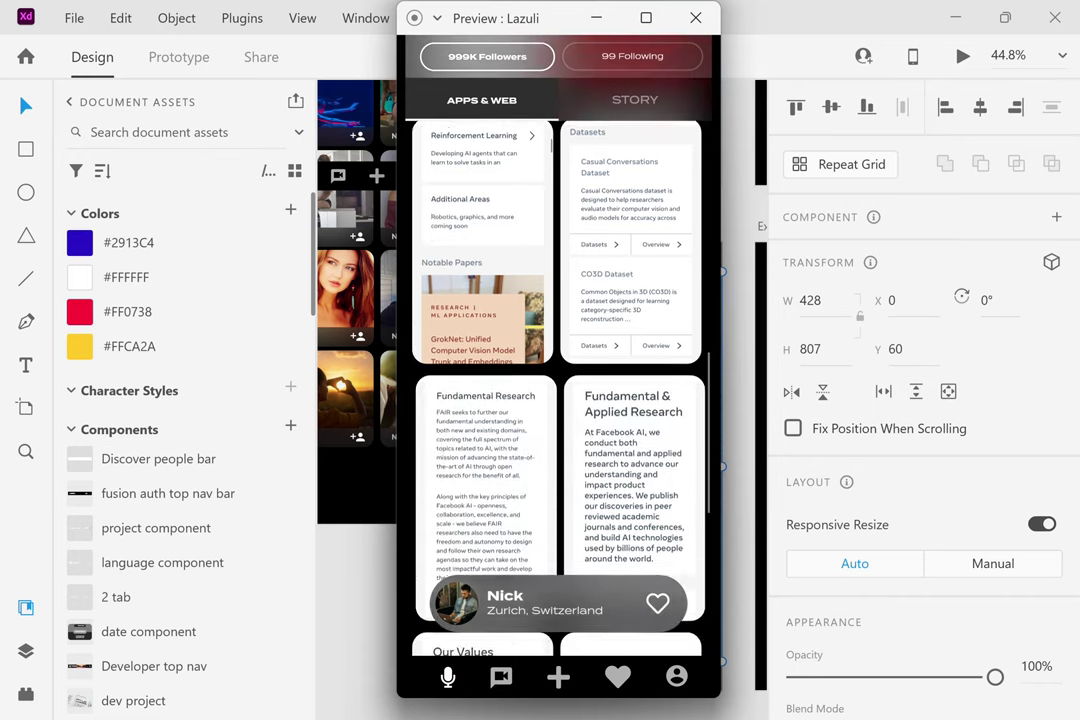
pyautogui.scroll(-1, 558, 390)
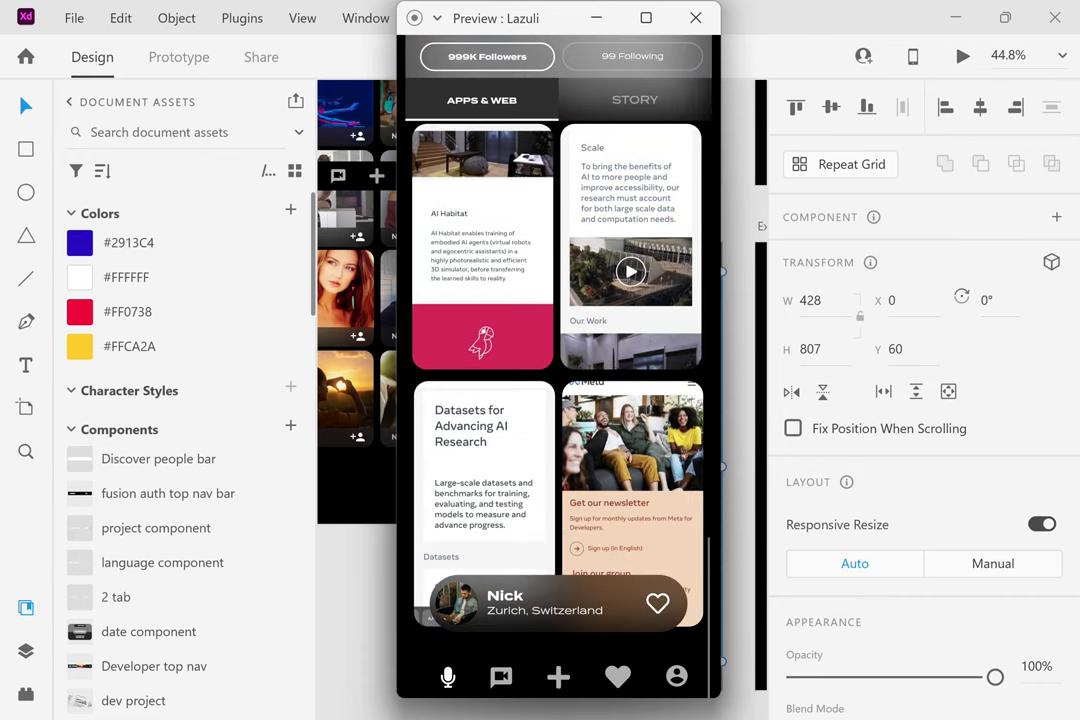
pyautogui.scroll(-5, 558, 390)
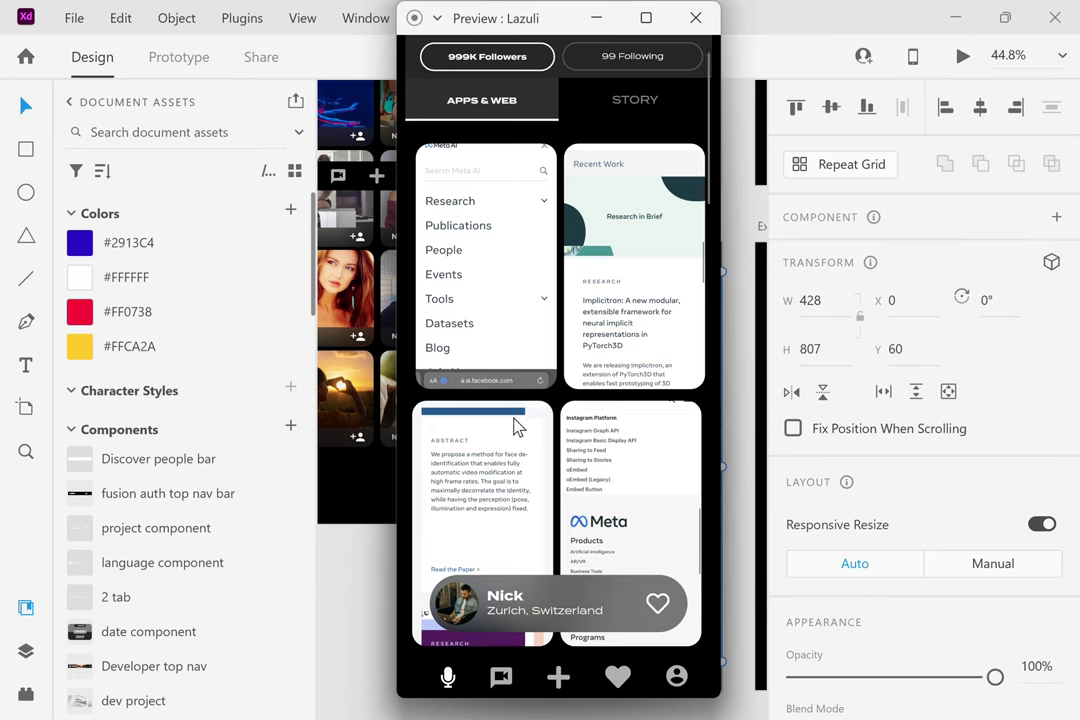
# Preview the contact's Story content, then show and dismiss the QR code scan overlay on the account's own profile.
pyautogui.click(502, 680)
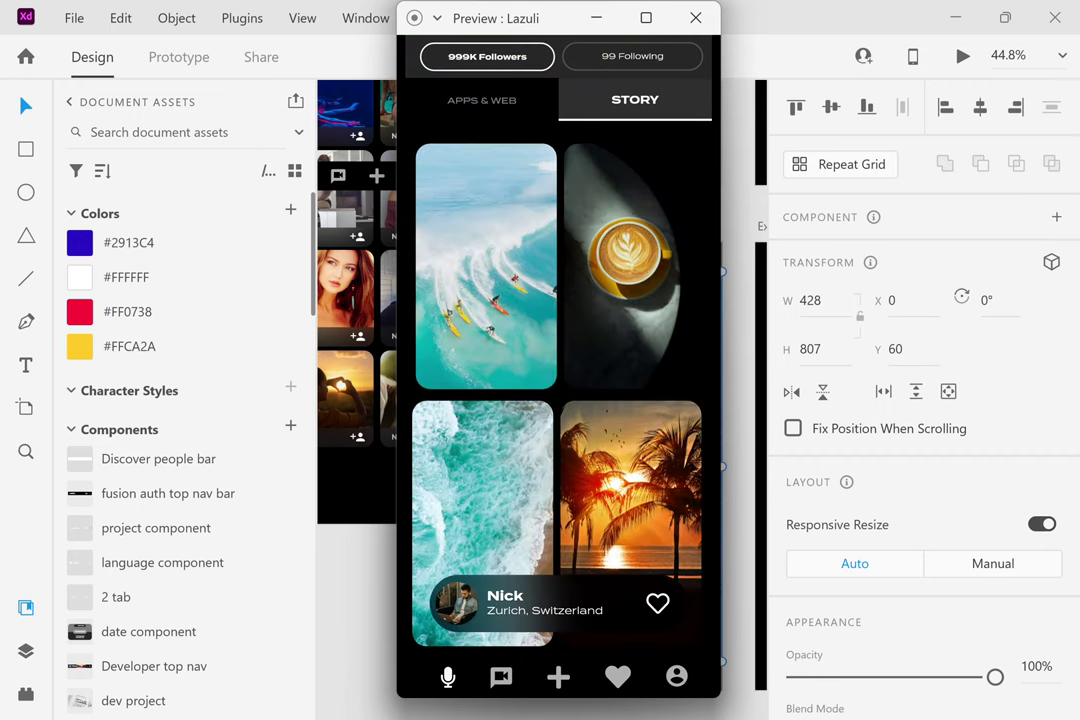
pyautogui.click(481, 100)
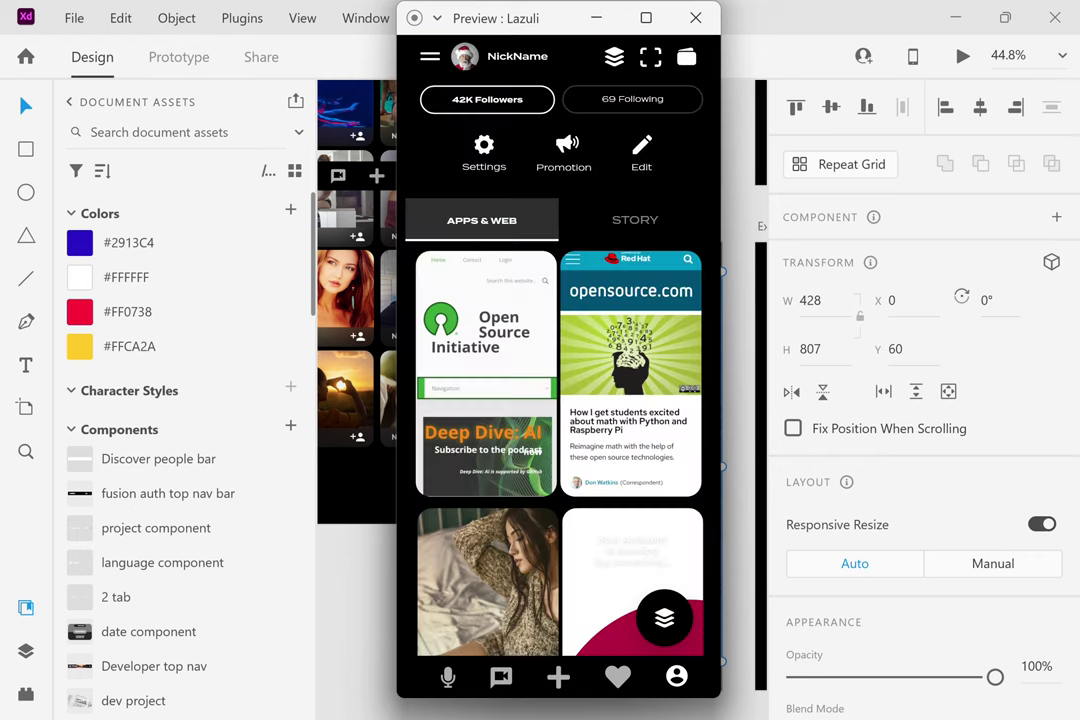
pyautogui.click(653, 58)
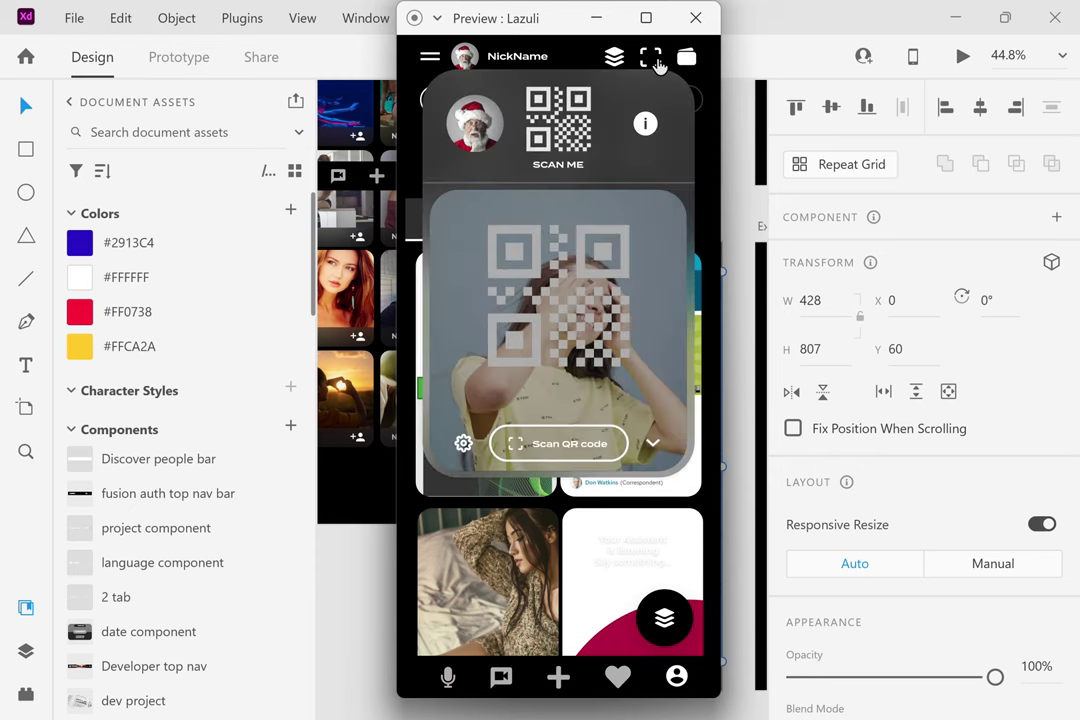
pyautogui.click(655, 58)
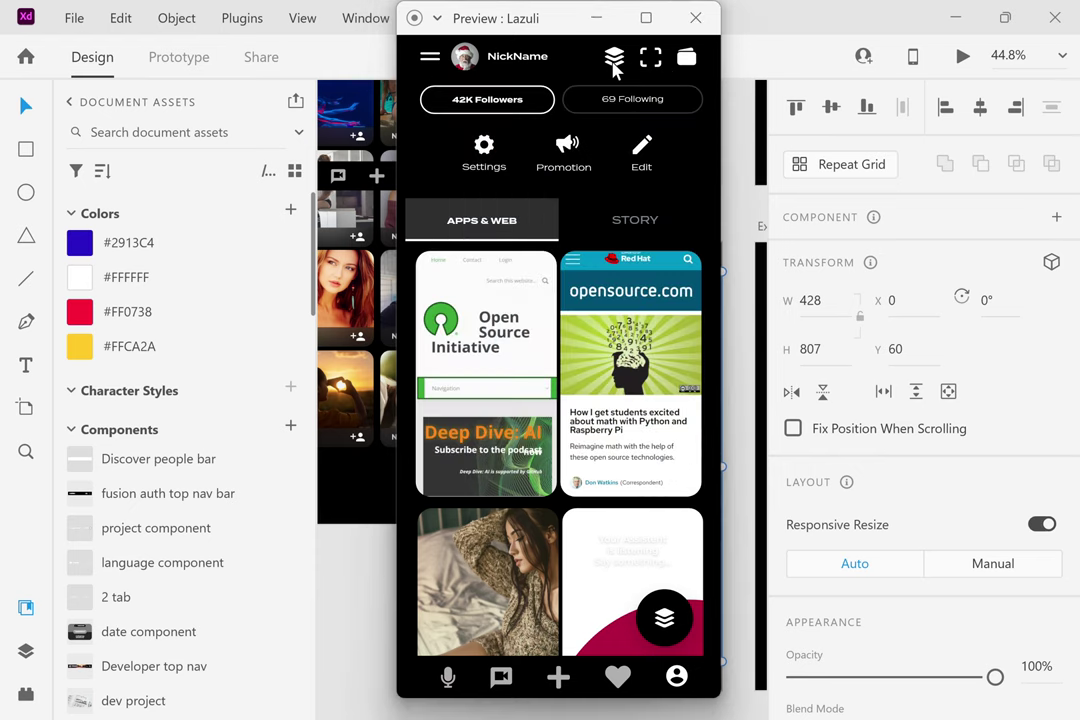
# View the myWallet screen and the Open Source voice search screen in the preview, and close the preview.
pyautogui.click(688, 60)
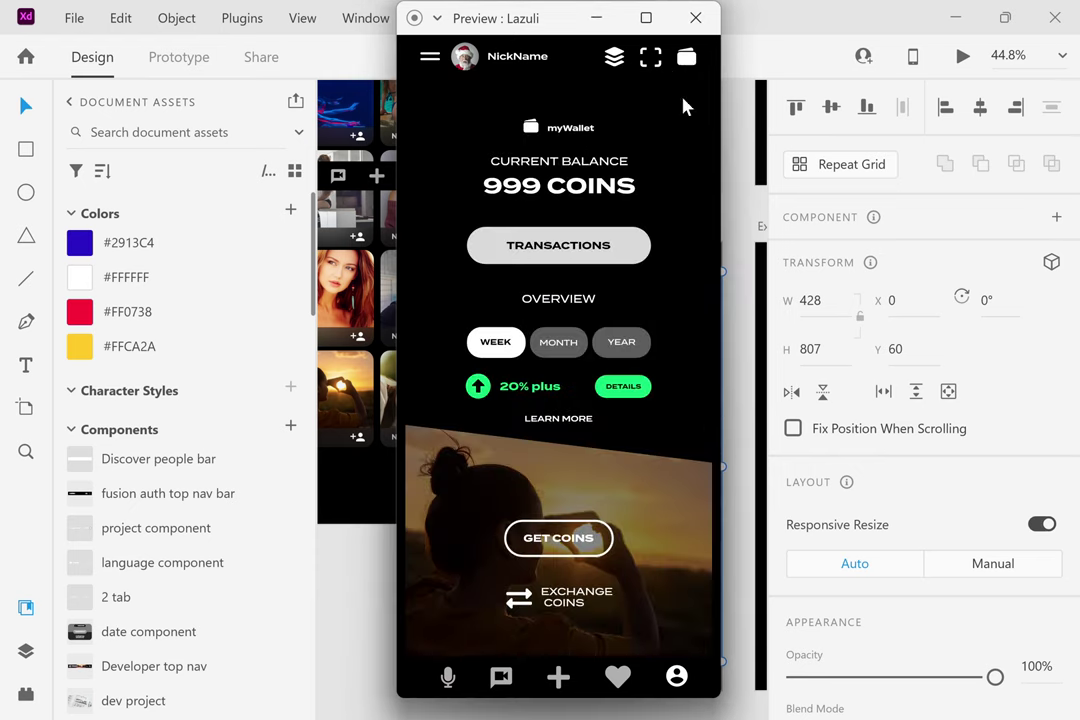
pyautogui.click(445, 679)
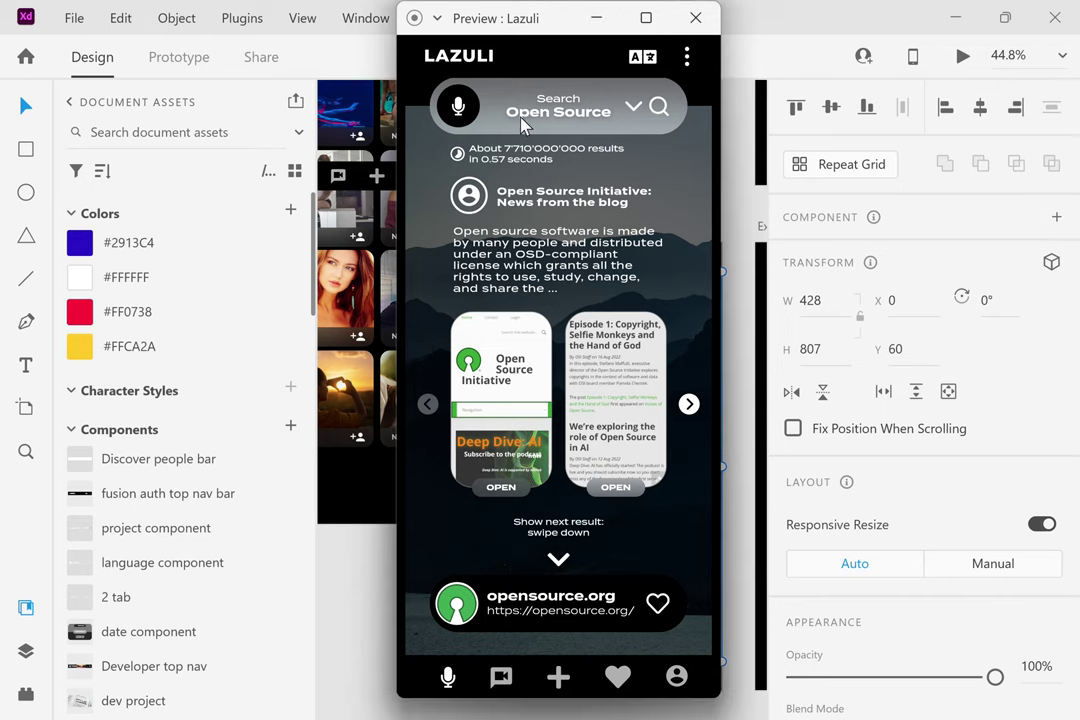
pyautogui.click(695, 19)
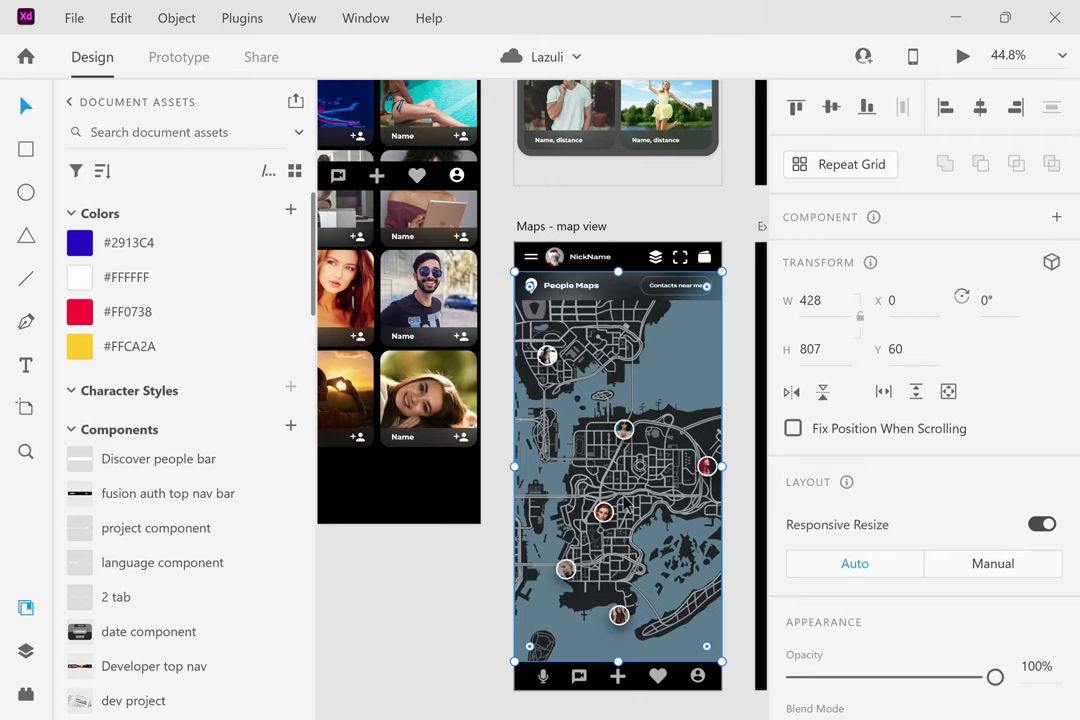
# Survey the artboards across the whole design, including a closer look at the Transfer donation and transaction confirmation artboards.
pyautogui.scroll(-5, 620, 515)
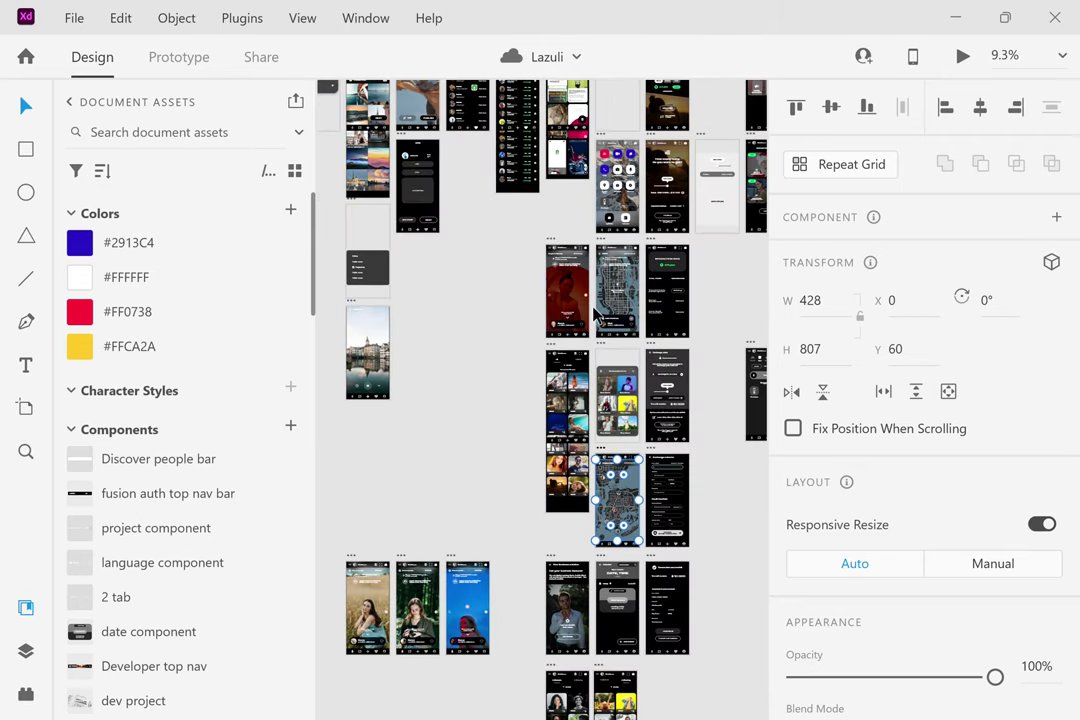
pyautogui.scroll(3, 396, 270)
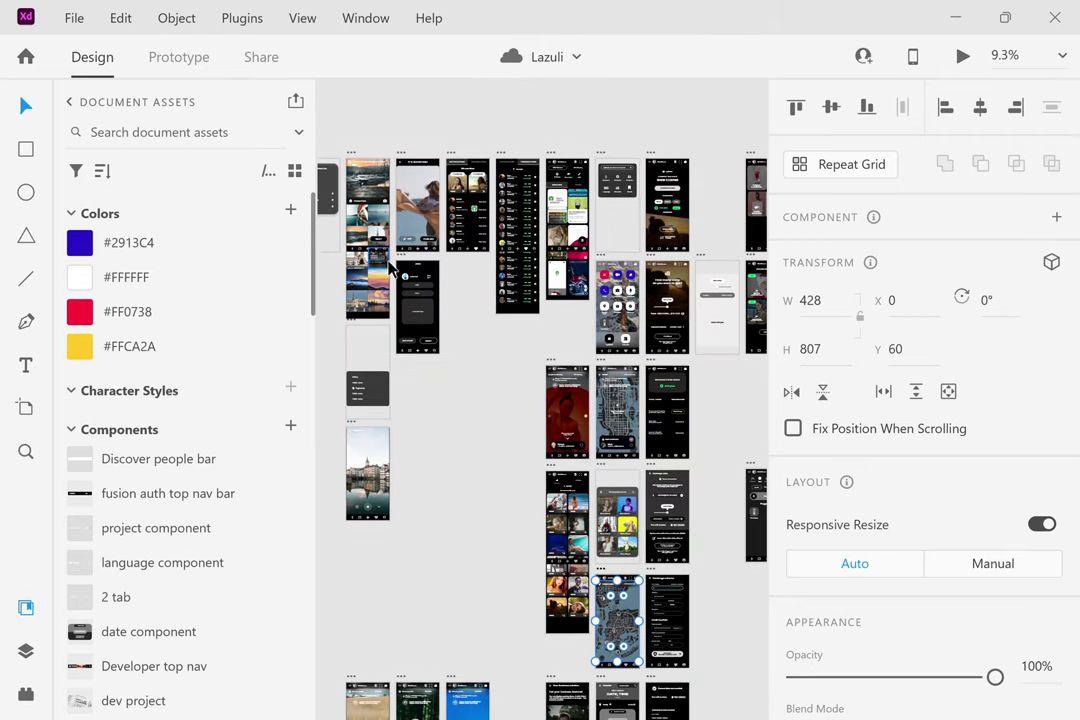
pyautogui.hscroll(-3, 390, 268)
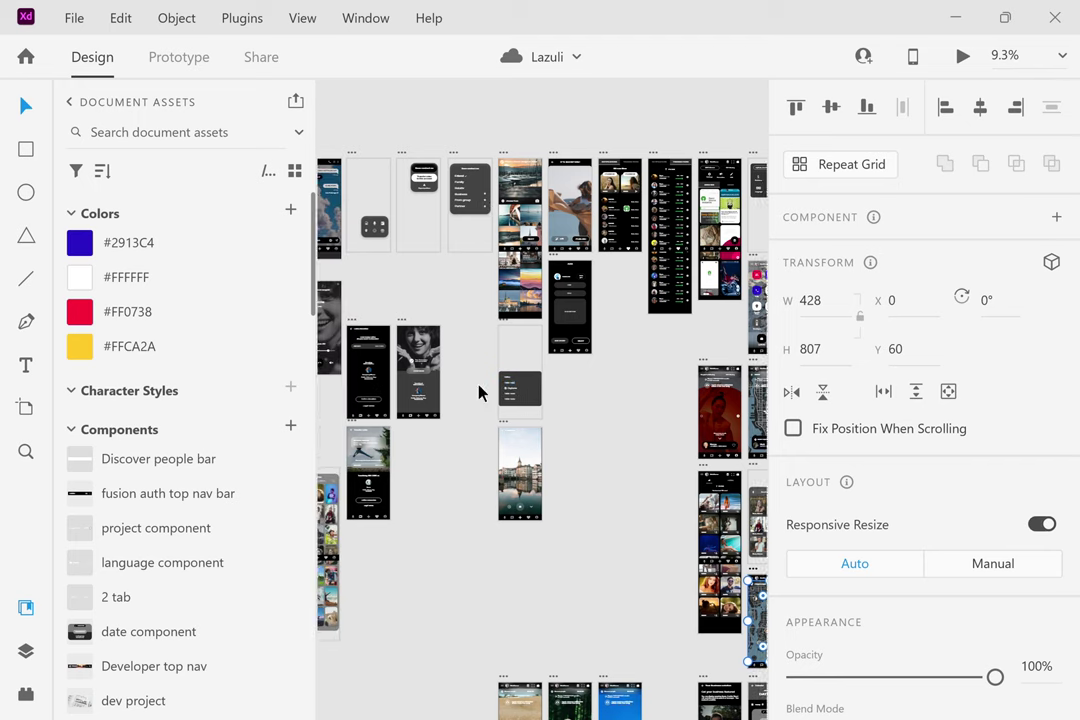
pyautogui.scroll(5, 478, 390)
pyautogui.hscroll(-1, 478, 392)
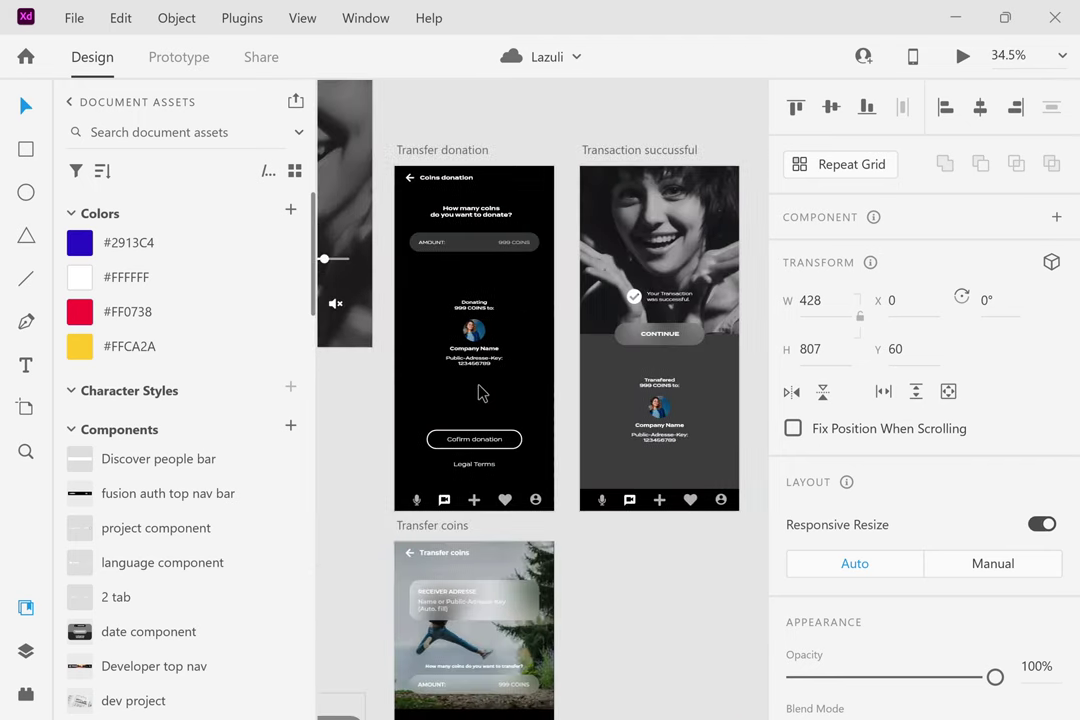
pyautogui.scroll(-2, 478, 392)
pyautogui.scroll(-5, 478, 392)
pyautogui.hscroll(-3, 506, 410)
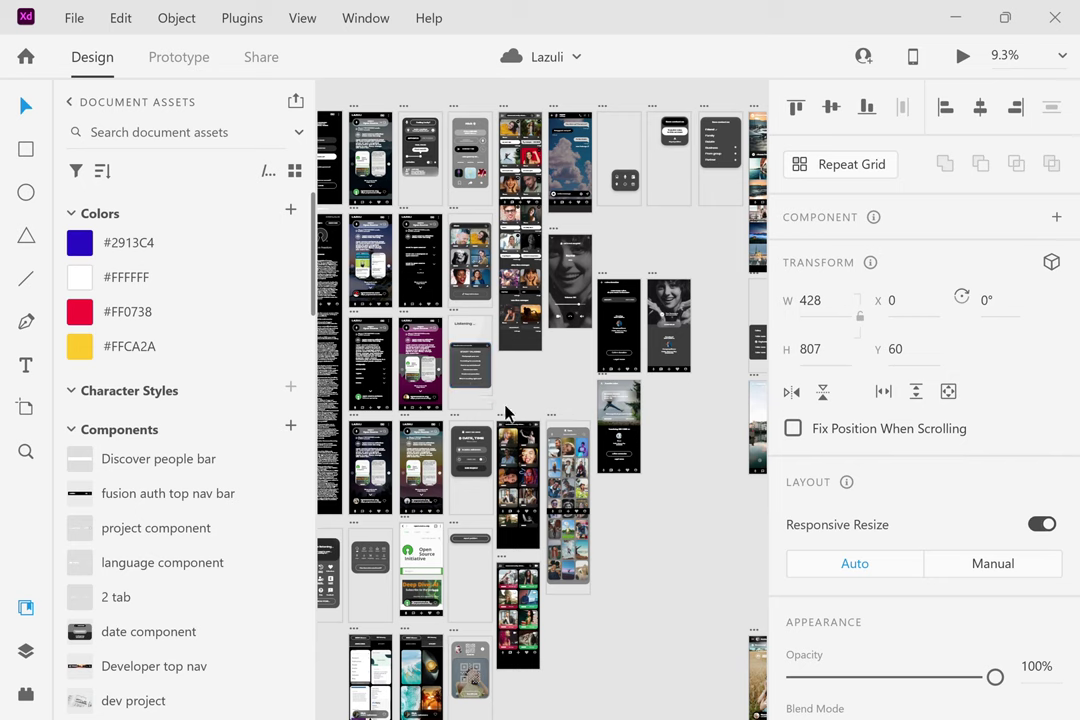
# Examine the grey profile info card artboard up close, from its Follow Me and Contact Me buttons to its bio and photo thumbnails.
pyautogui.scroll(3, 506, 412)
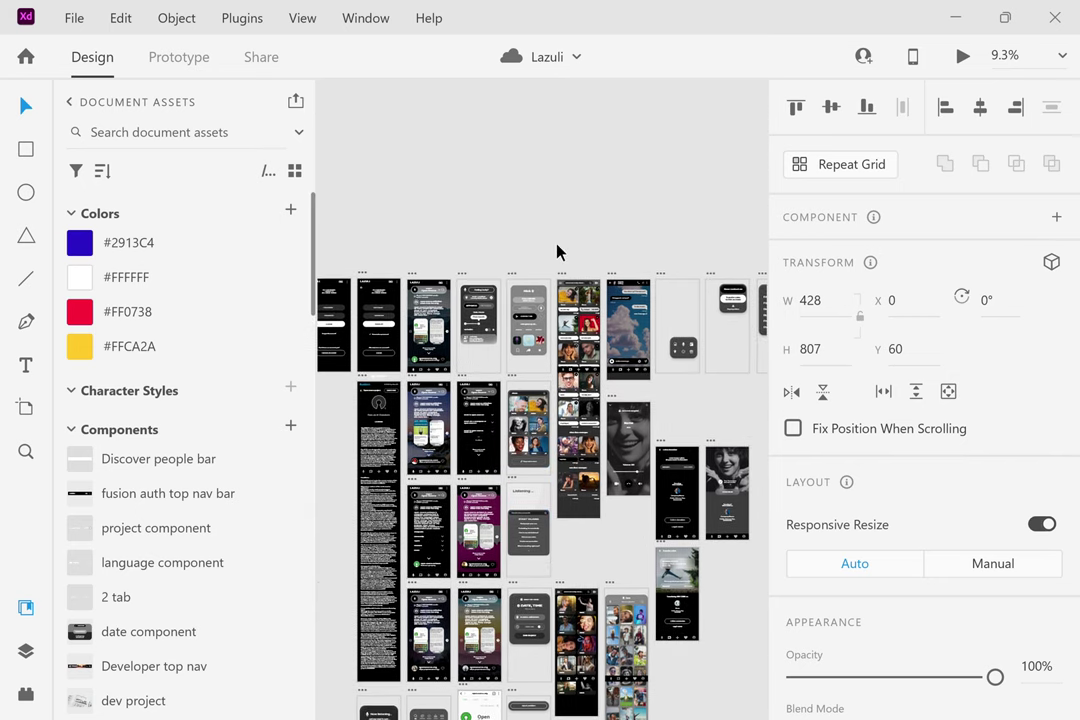
pyautogui.scroll(6, 557, 248)
pyautogui.scroll(-4, 388, 566)
pyautogui.scroll(6, 388, 566)
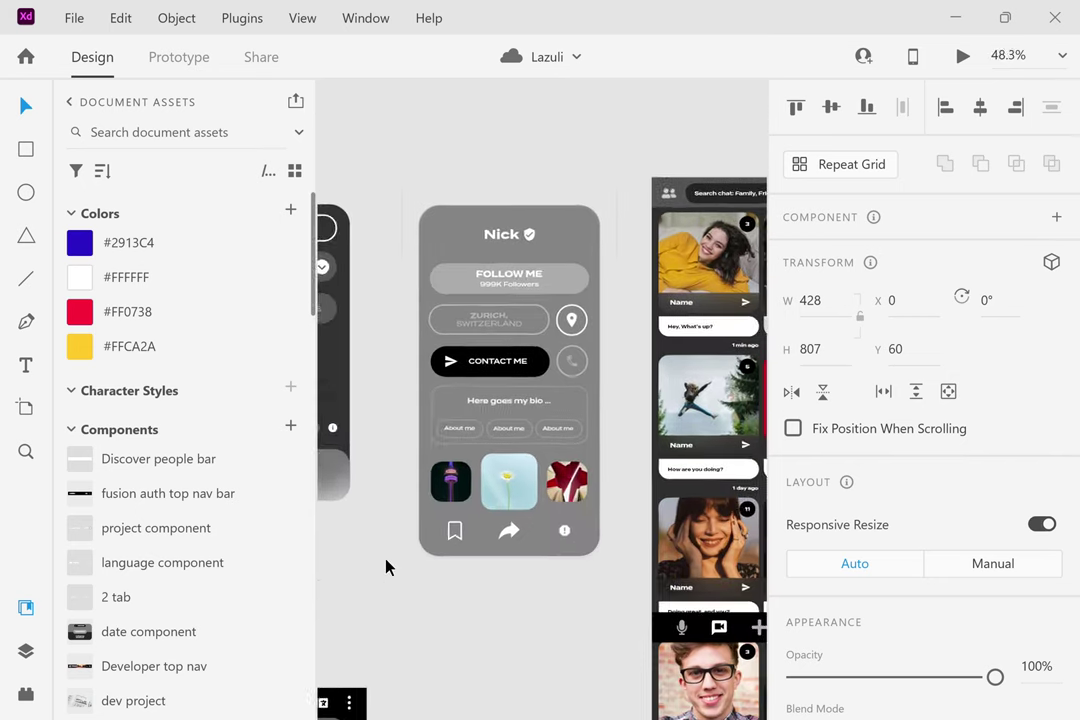
pyautogui.scroll(4, 388, 566)
pyautogui.hscroll(1, 386, 567)
pyautogui.scroll(5, 386, 566)
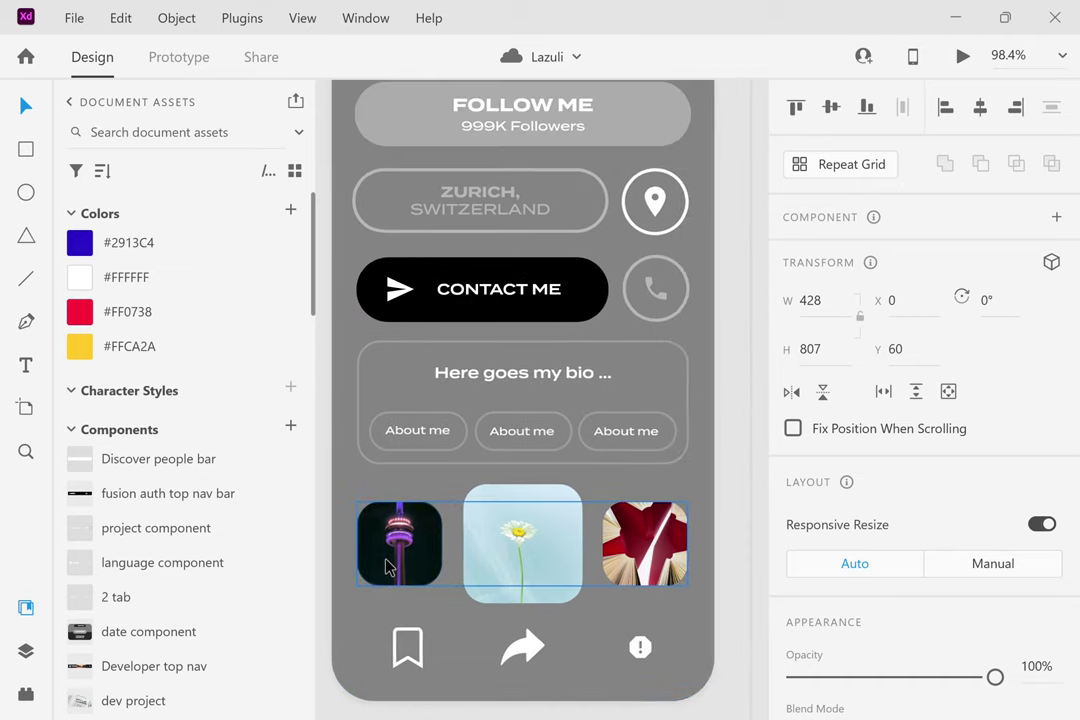
pyautogui.scroll(-1, 450, 470)
pyautogui.scroll(-2, 505, 388)
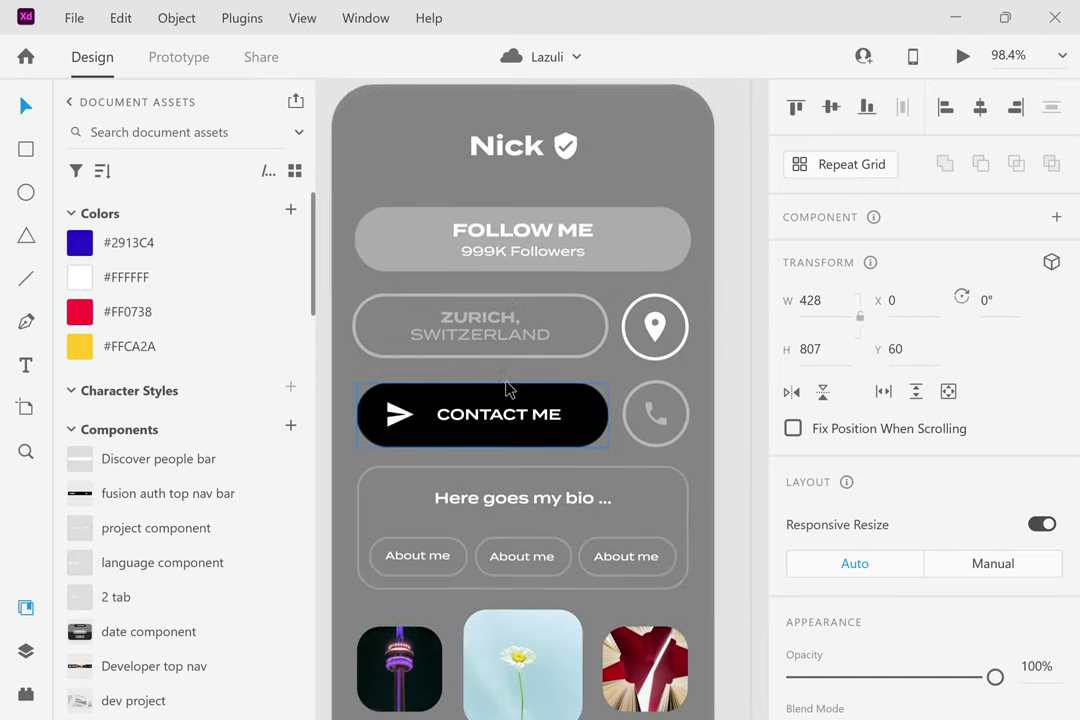
pyautogui.scroll(-3, 506, 387)
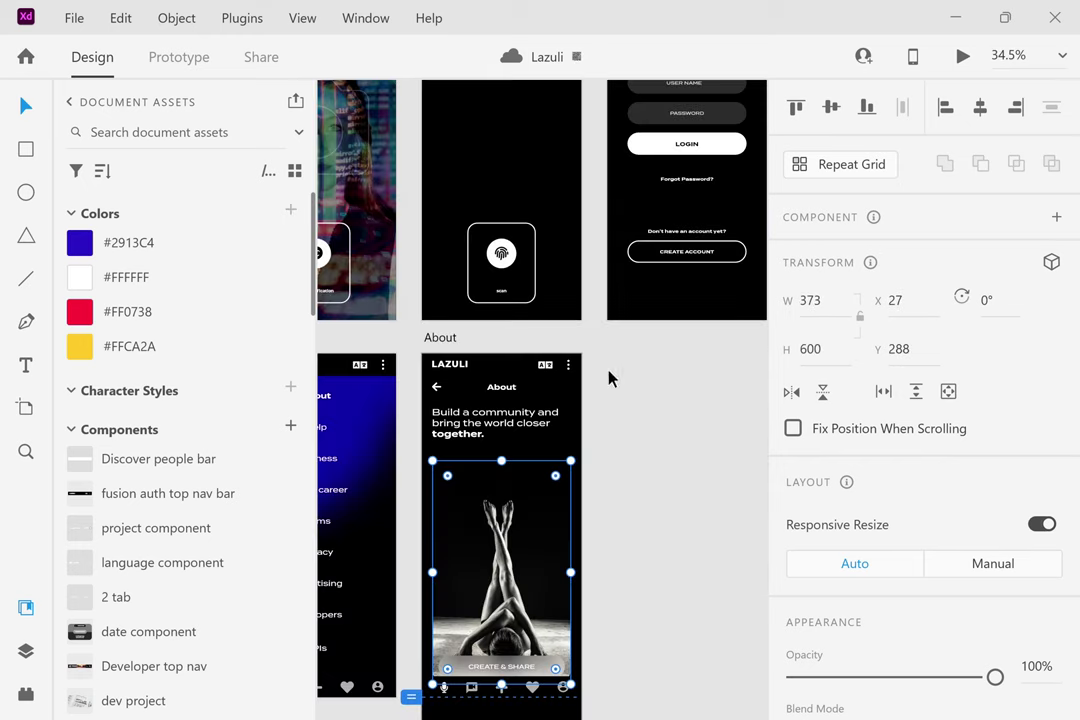
# Preview the About screen and review its Community, Features, Creators, Business, Work With Us and Safety sections, returning to its beginning.
pyautogui.click(500, 422)
pyautogui.click(962, 56)
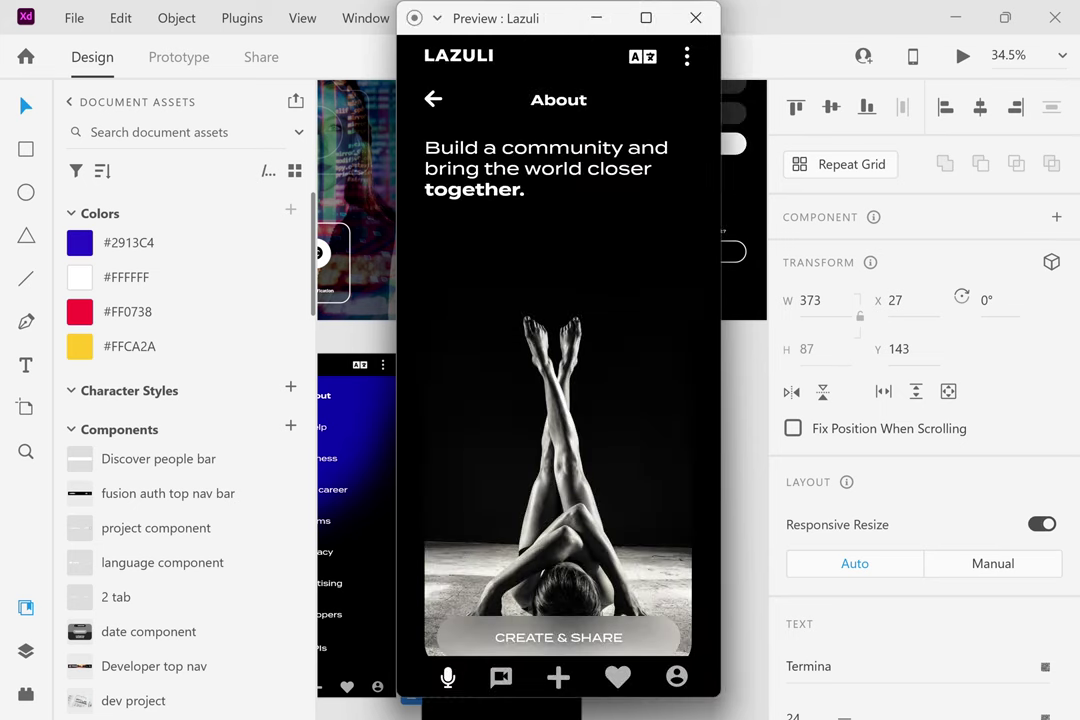
pyautogui.scroll(-1, 558, 400)
pyautogui.scroll(1, 558, 400)
pyautogui.scroll(-3, 558, 400)
pyautogui.scroll(-5, 429, 99)
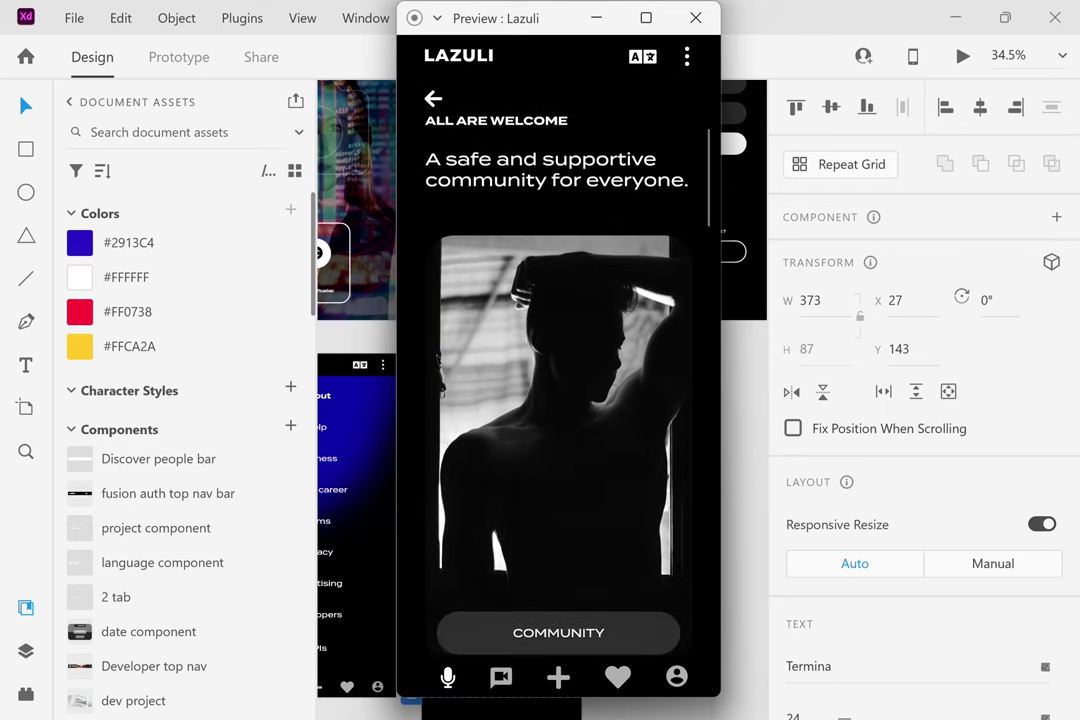
pyautogui.scroll(-5, 429, 99)
pyautogui.scroll(-5, 558, 370)
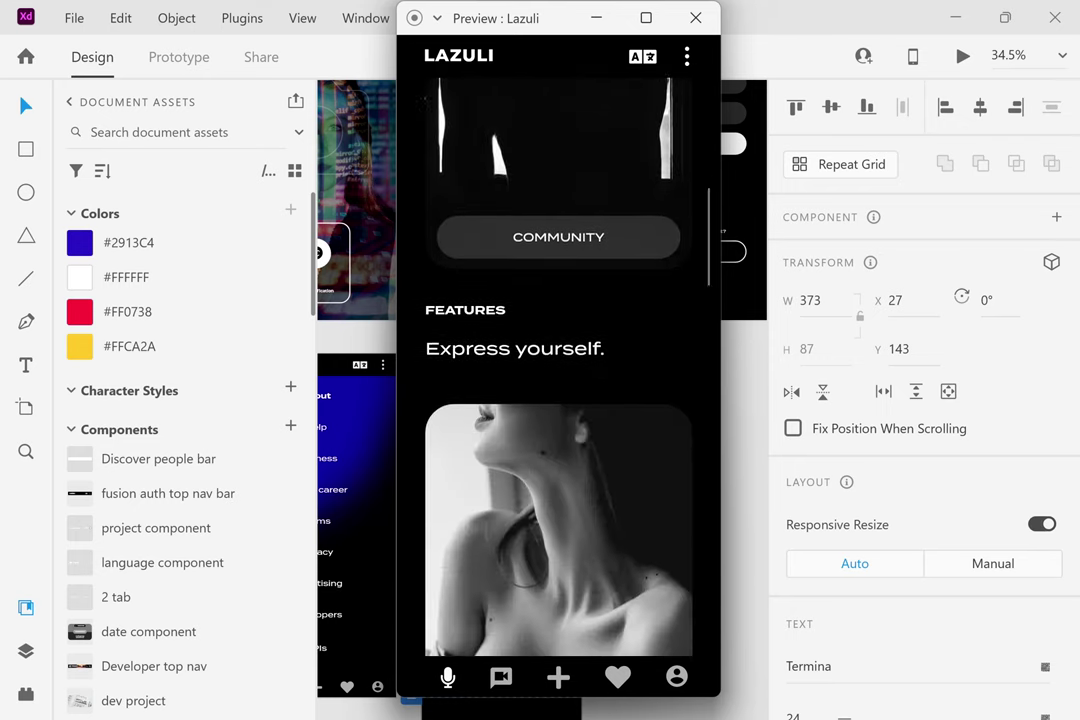
pyautogui.scroll(-4, 558, 370)
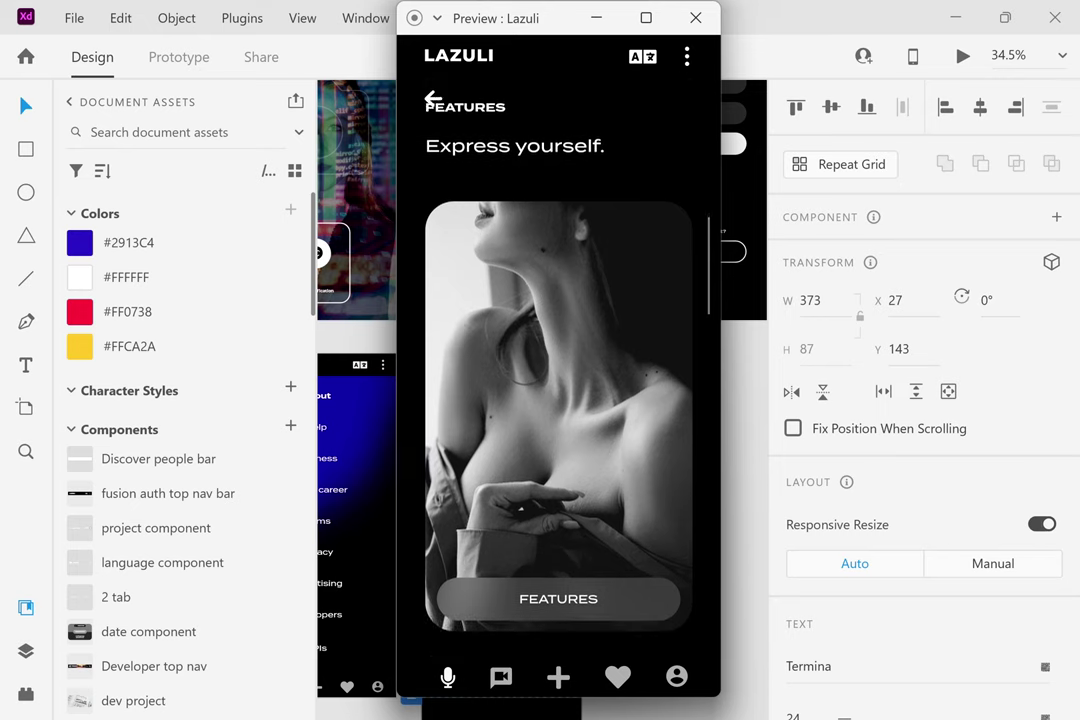
pyautogui.scroll(-5, 558, 370)
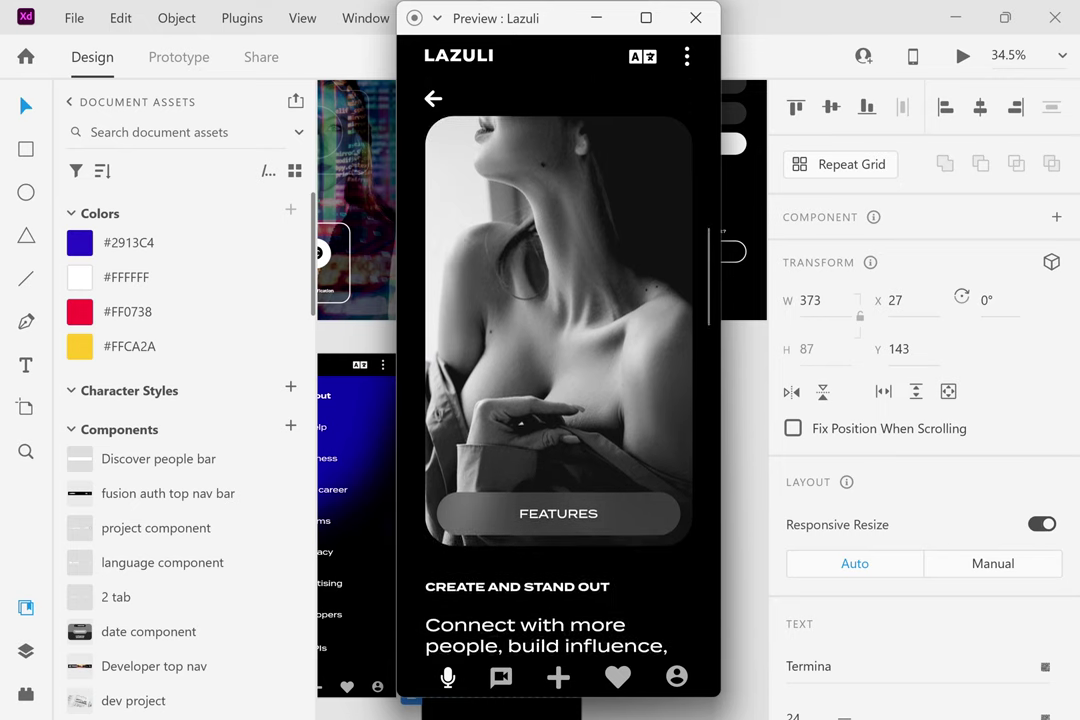
pyautogui.scroll(-5, 558, 370)
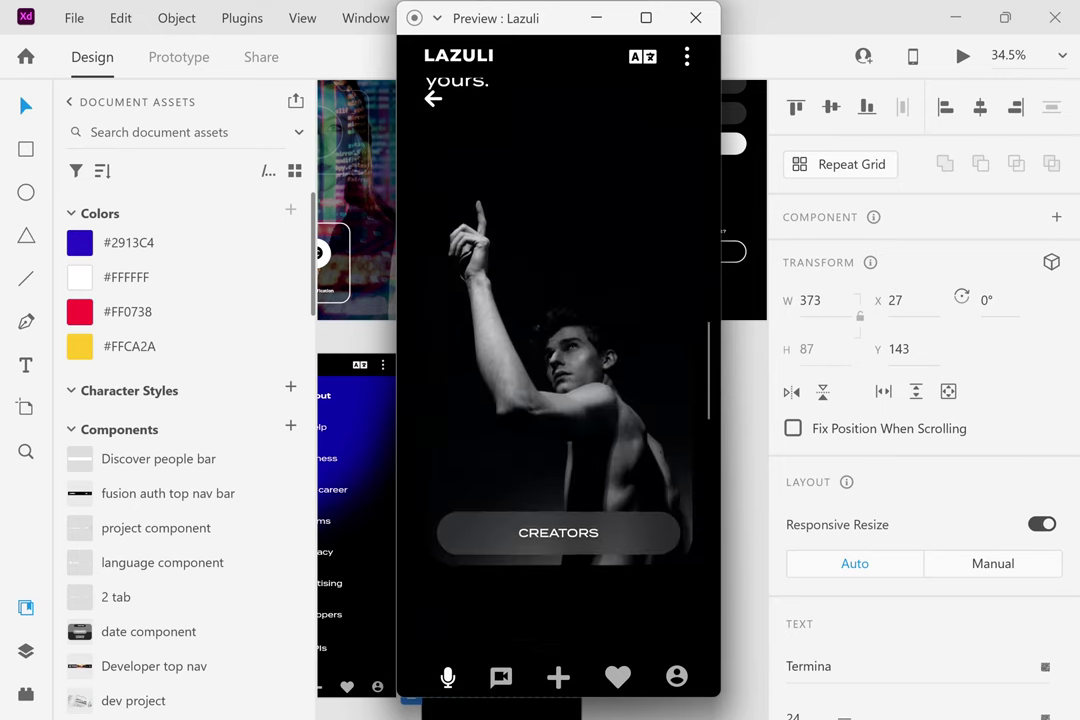
pyautogui.scroll(-5, 558, 370)
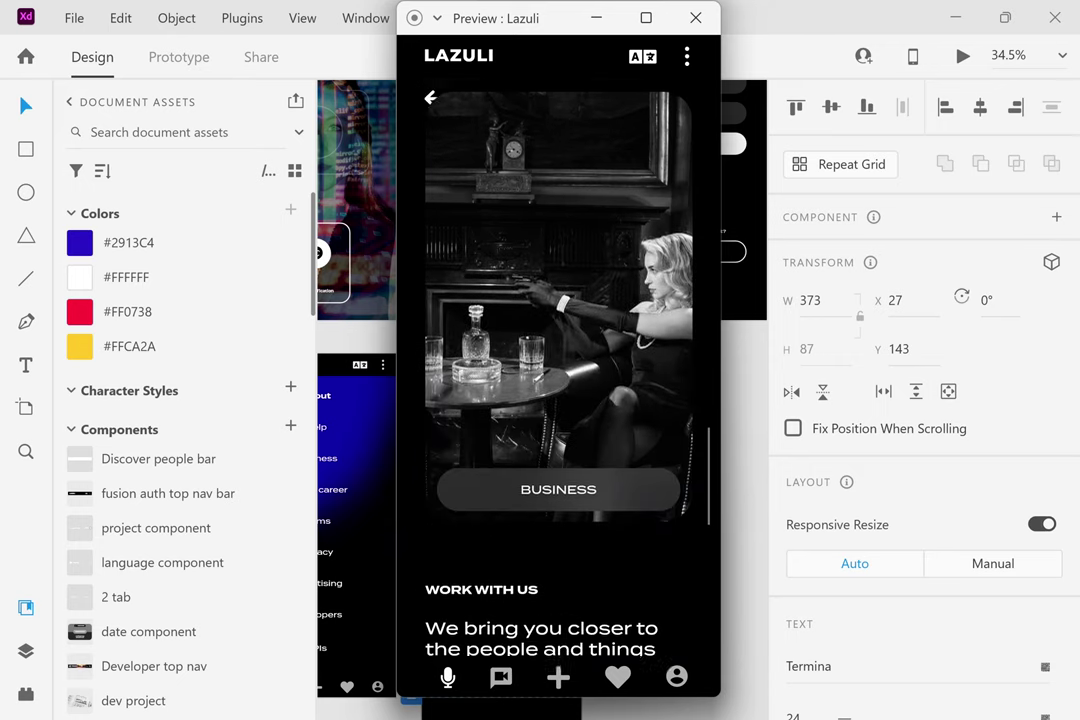
pyautogui.scroll(-4, 558, 370)
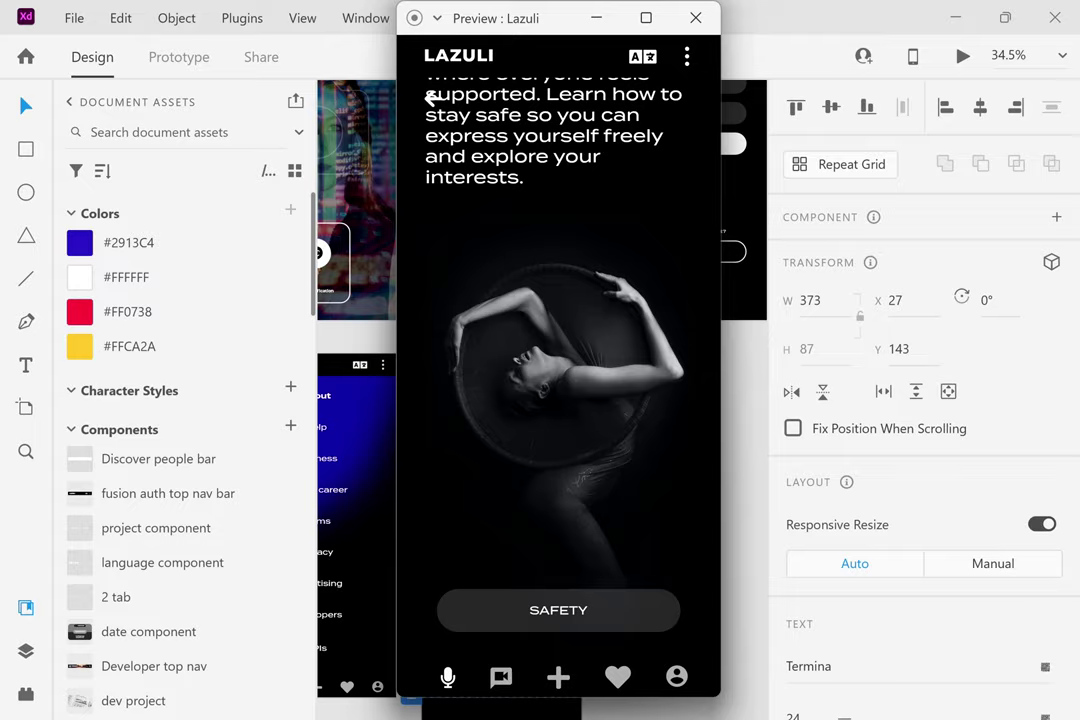
pyautogui.scroll(15, 430, 96)
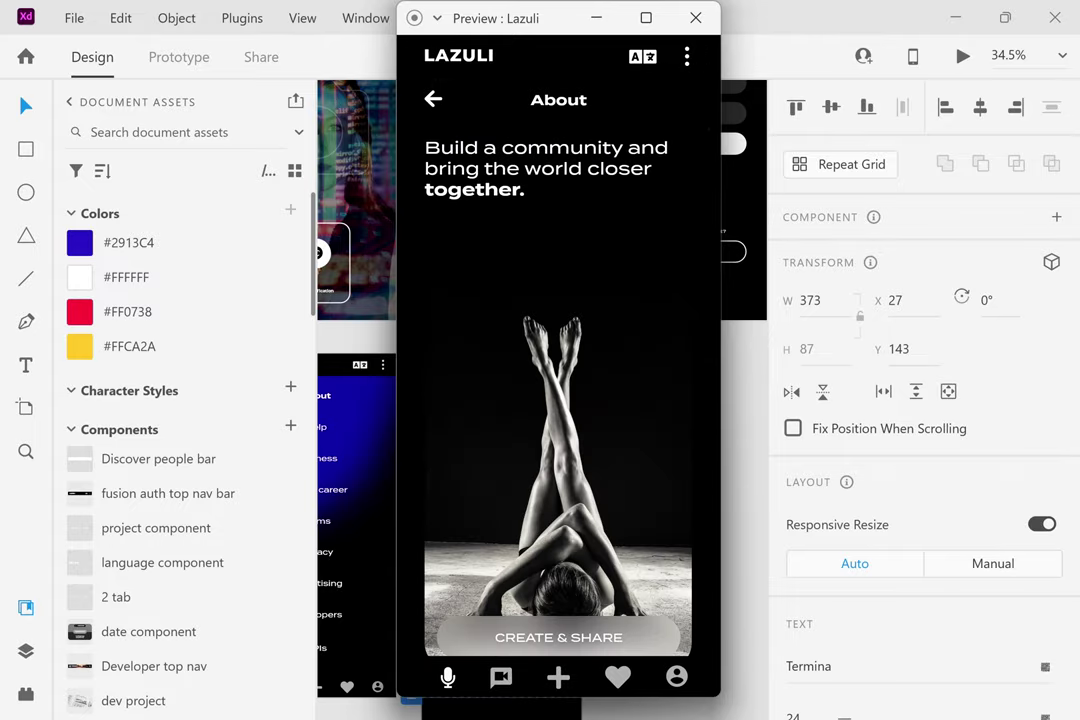
# View the information menu, Help, chat list, Add and profile Story screens in the preview, and close the preview.
pyautogui.click(432, 98)
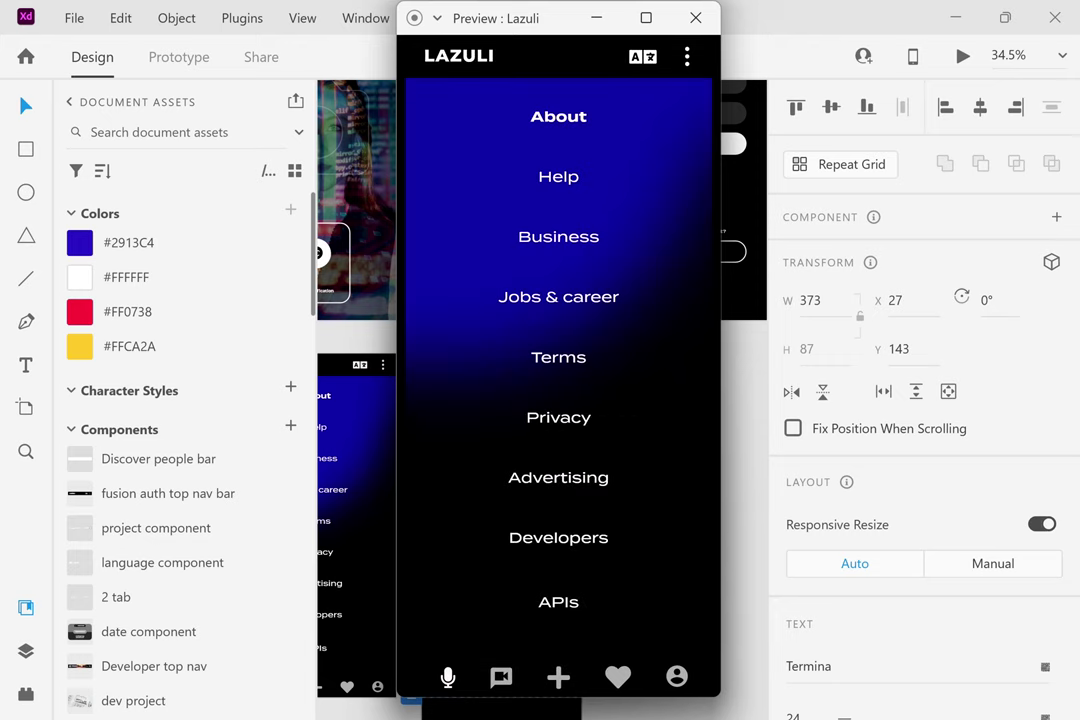
pyautogui.click(558, 176)
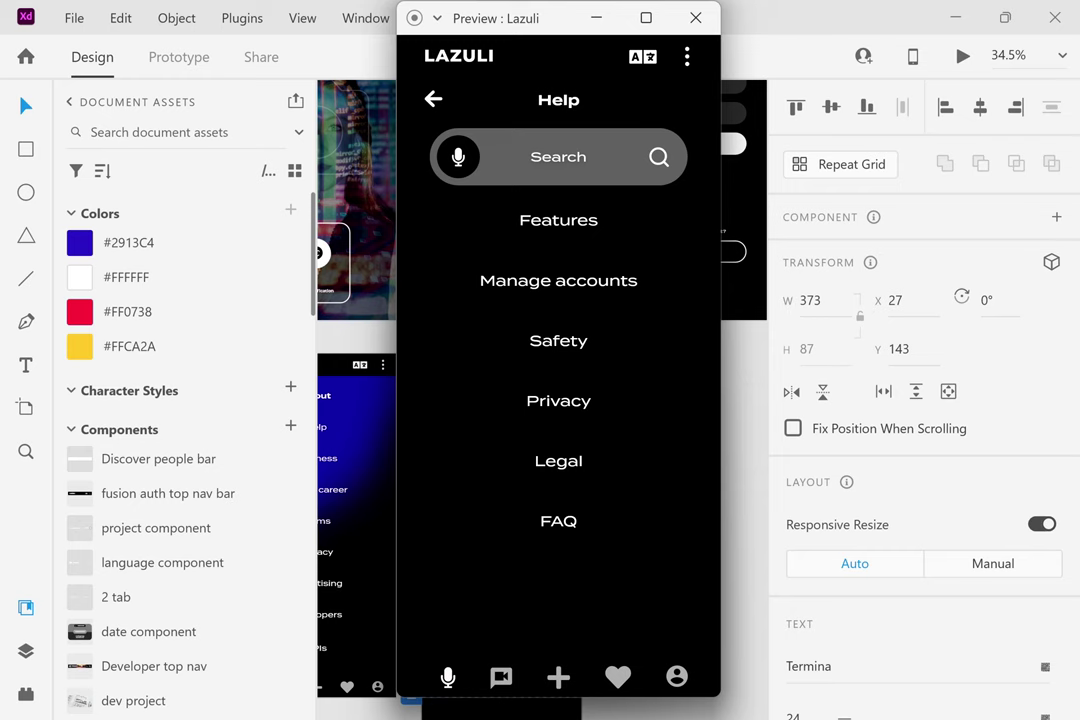
pyautogui.click(501, 677)
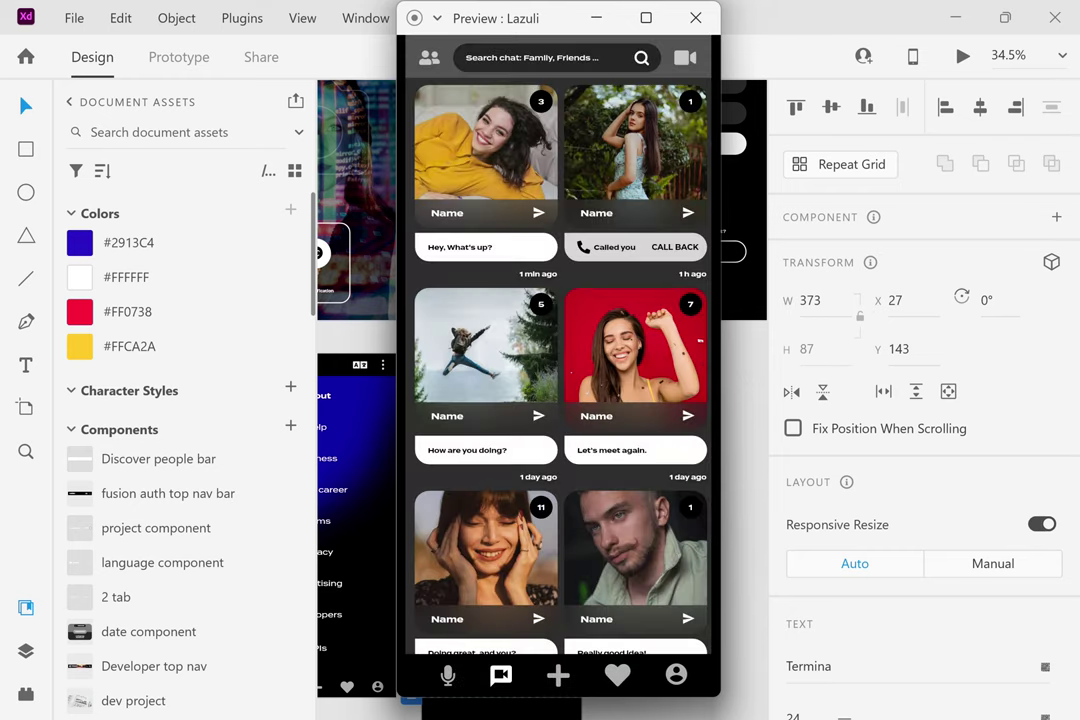
pyautogui.click(558, 676)
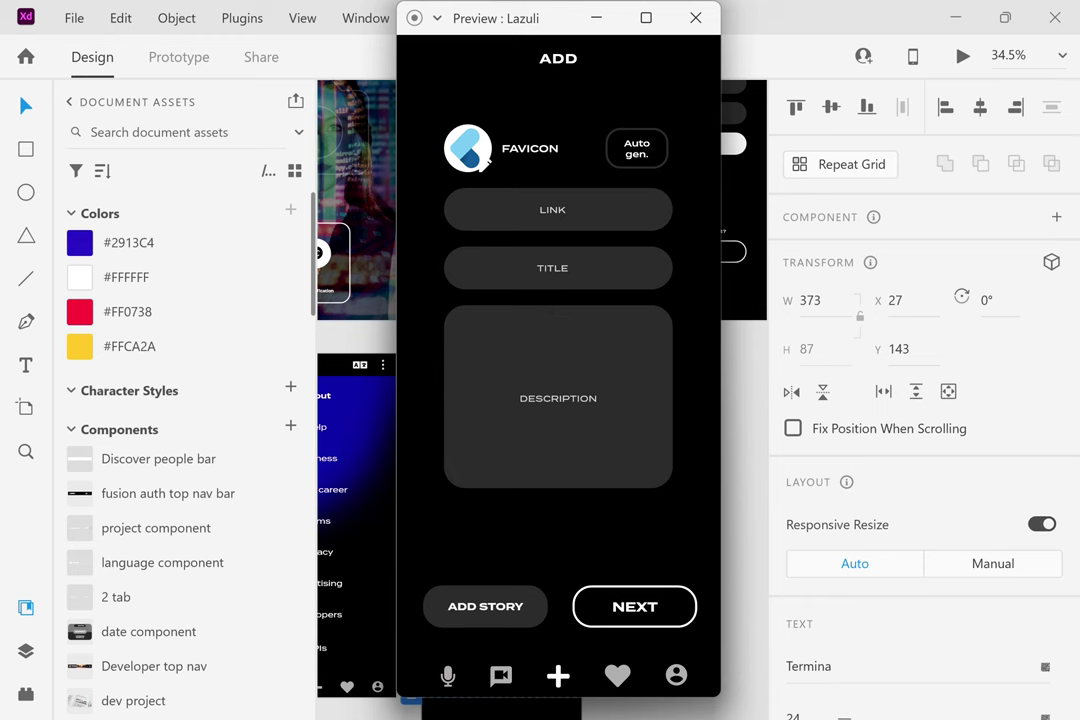
pyautogui.click(617, 676)
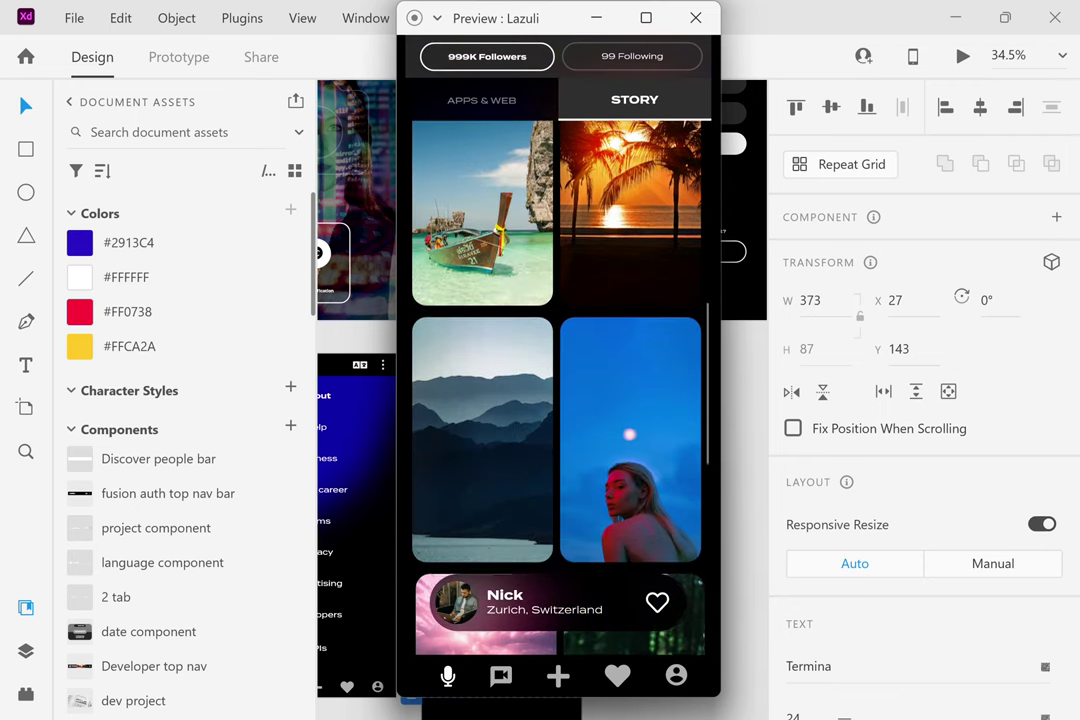
pyautogui.click(695, 18)
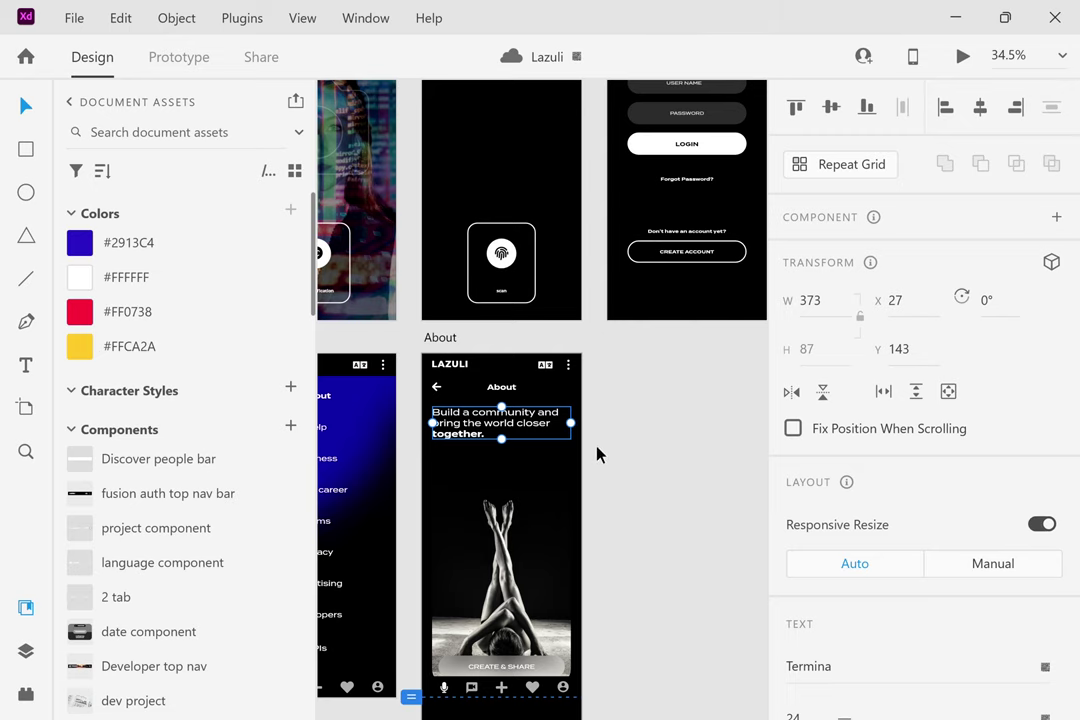
# Find the profile's Story artboard in the design and inspect the image quality of its surfers photo at high magnification.
pyautogui.scroll(-5, 597, 455)
pyautogui.keyDown('ctrl'); pyautogui.scroll(-5, 597, 455); pyautogui.keyUp('ctrl')
pyautogui.scroll(-6, 597, 455)
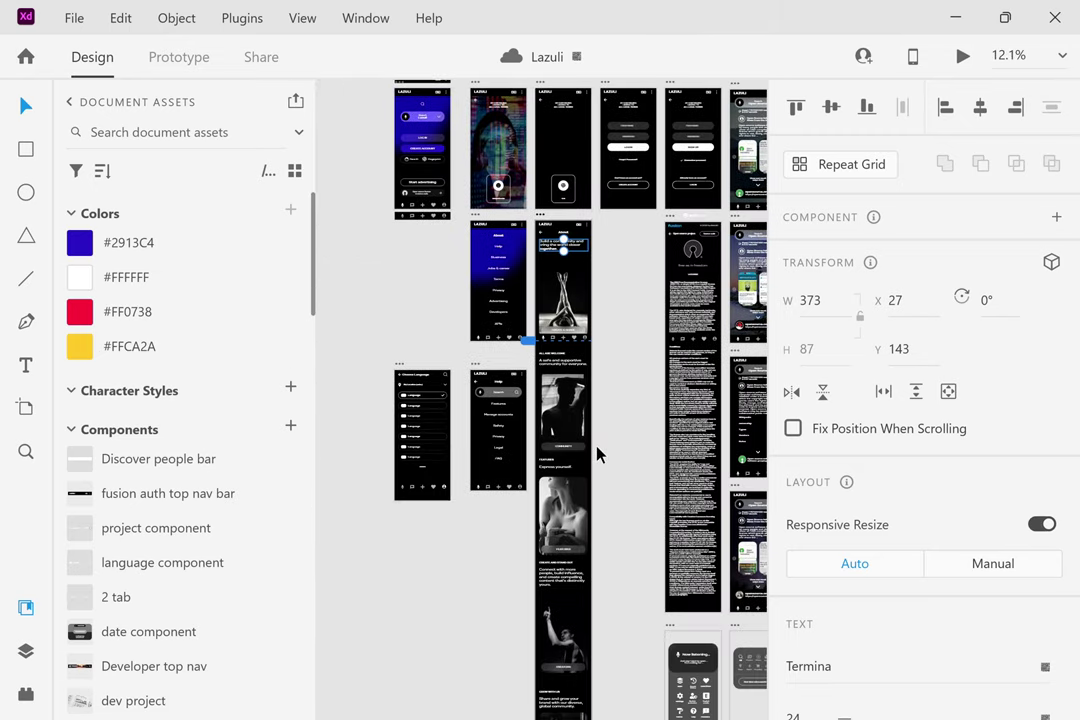
pyautogui.scroll(-4, 597, 455)
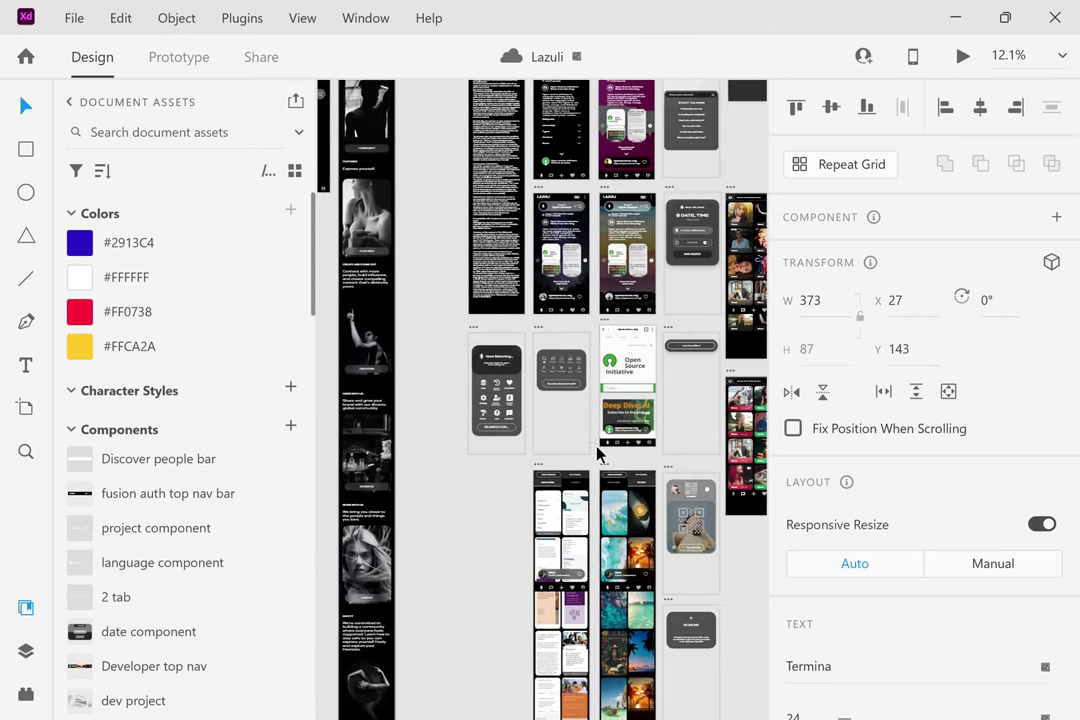
pyautogui.keyDown('ctrl'); pyautogui.scroll(6, 616, 530); pyautogui.keyUp('ctrl')
pyautogui.keyDown('ctrl'); pyautogui.scroll(6, 616, 530); pyautogui.keyUp('ctrl')
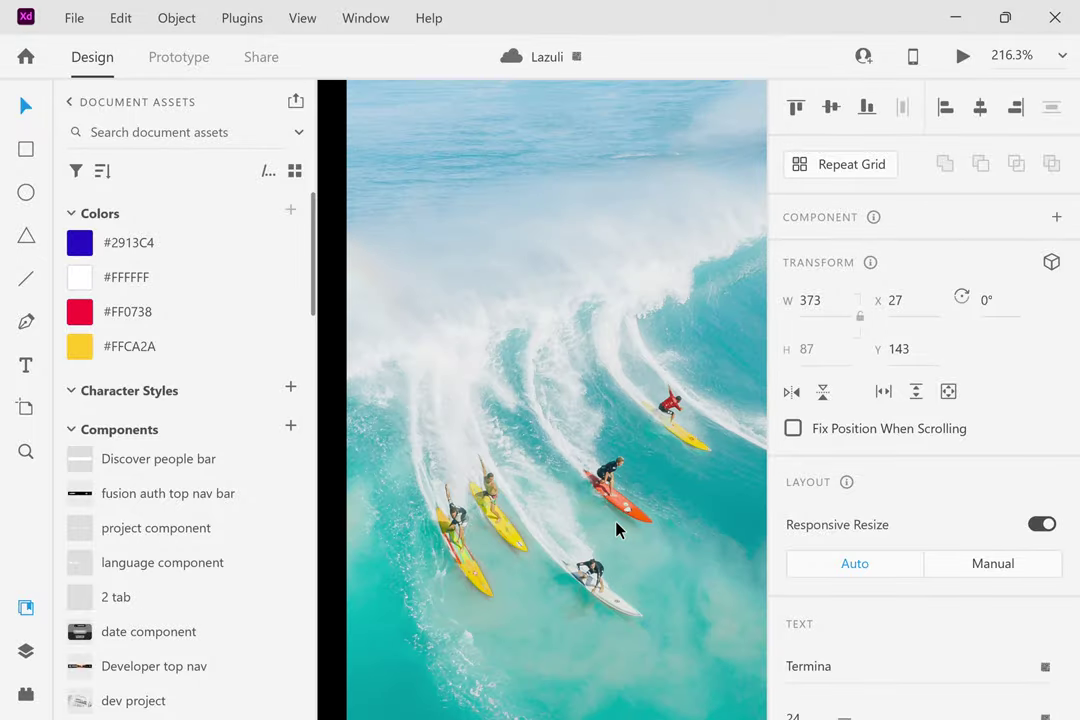
pyautogui.keyDown('ctrl'); pyautogui.scroll(4, 616, 530); pyautogui.keyUp('ctrl')
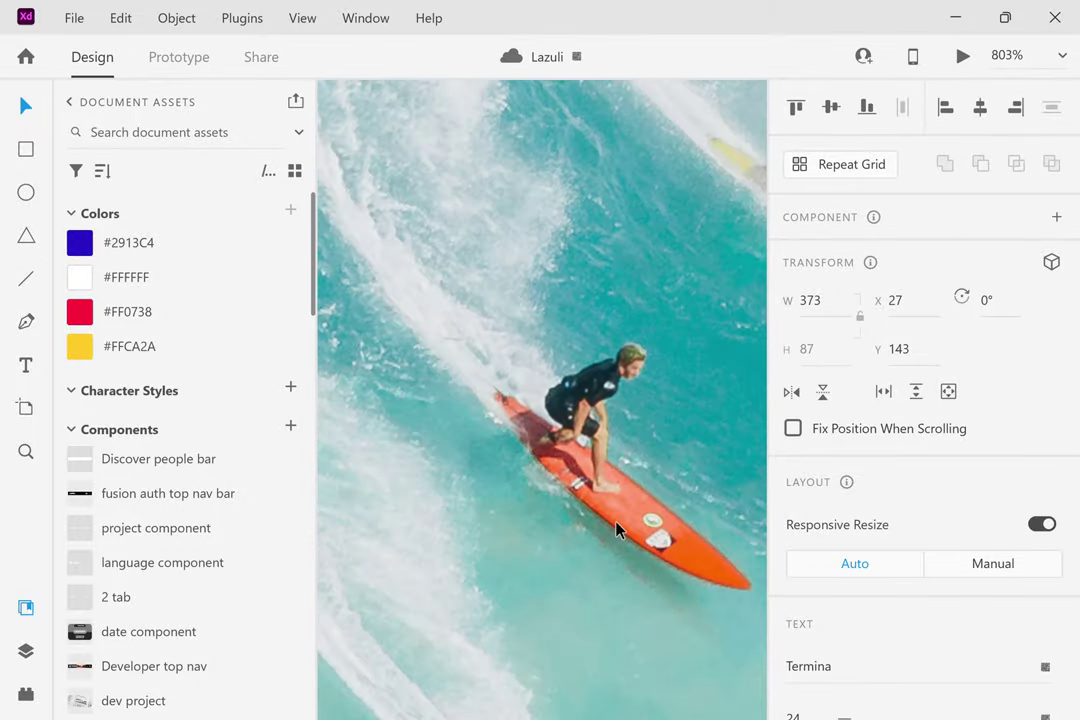
pyautogui.keyDown('ctrl'); pyautogui.scroll(-1, 616, 530); pyautogui.keyUp('ctrl')
pyautogui.keyDown('ctrl'); pyautogui.scroll(-3, 616, 530); pyautogui.keyUp('ctrl')
pyautogui.scroll(-1, 616, 530)
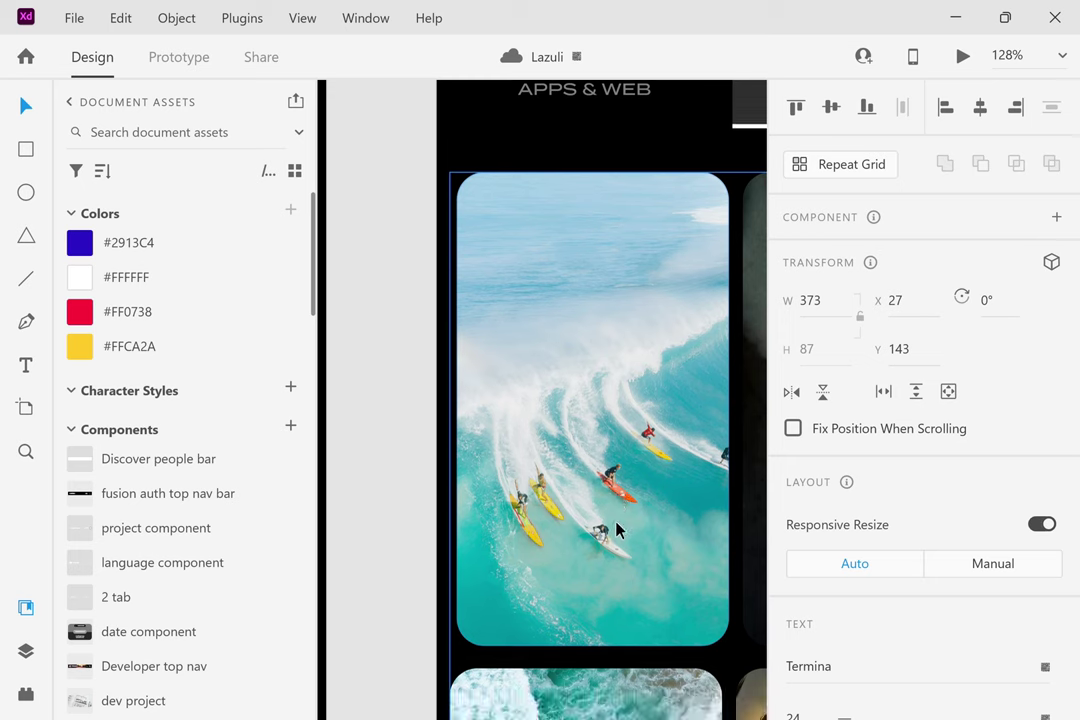
pyautogui.keyDown('ctrl'); pyautogui.scroll(2, 616, 530); pyautogui.keyUp('ctrl')
pyautogui.hscroll(1, 616, 530)
pyautogui.scroll(1, 616, 530)
pyautogui.scroll(-1, 616, 530)
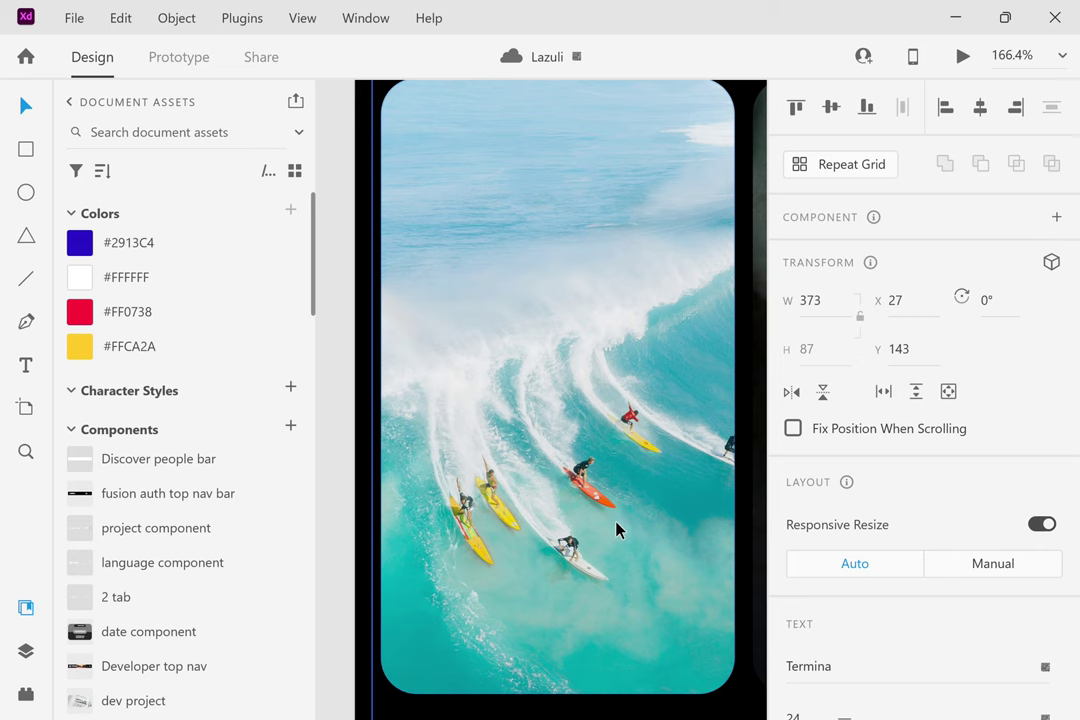
# Inspect the ocean waves photo and the circular profile picture on the Story artboard in close-up.
pyautogui.scroll(-5, 616, 530)
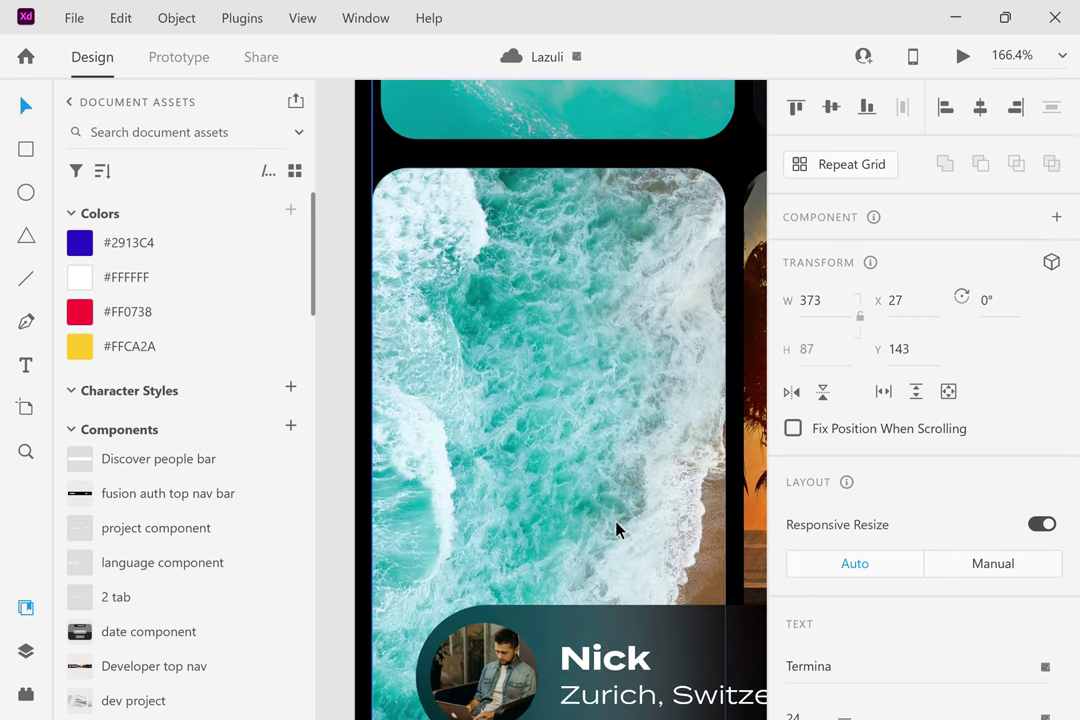
pyautogui.scroll(-1, 616, 530)
pyautogui.keyDown('ctrl'); pyautogui.scroll(6, 616, 525); pyautogui.keyUp('ctrl')
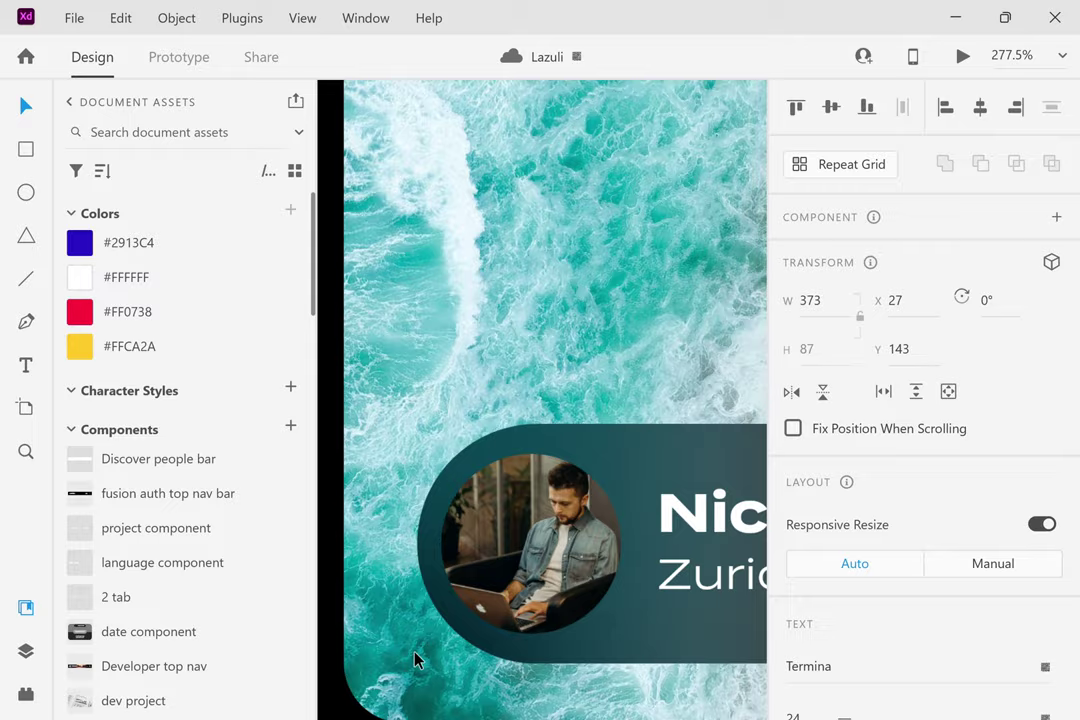
pyautogui.hscroll(4, 614, 519)
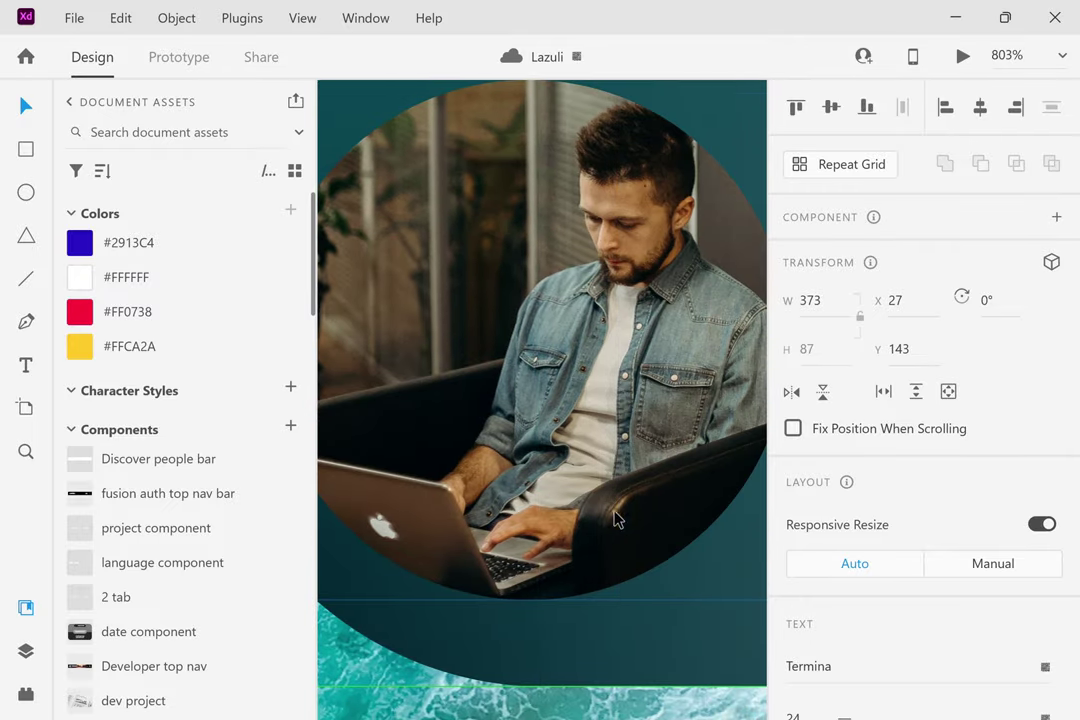
pyautogui.scroll(1, 616, 519)
# Inspect the rocky sea, bookshop, longtail boat and mountain photos further down the Story artboard for image quality.
pyautogui.keyDown('ctrl'); pyautogui.scroll(-6, 614, 519); pyautogui.keyUp('ctrl')
pyautogui.scroll(-4, 614, 519)
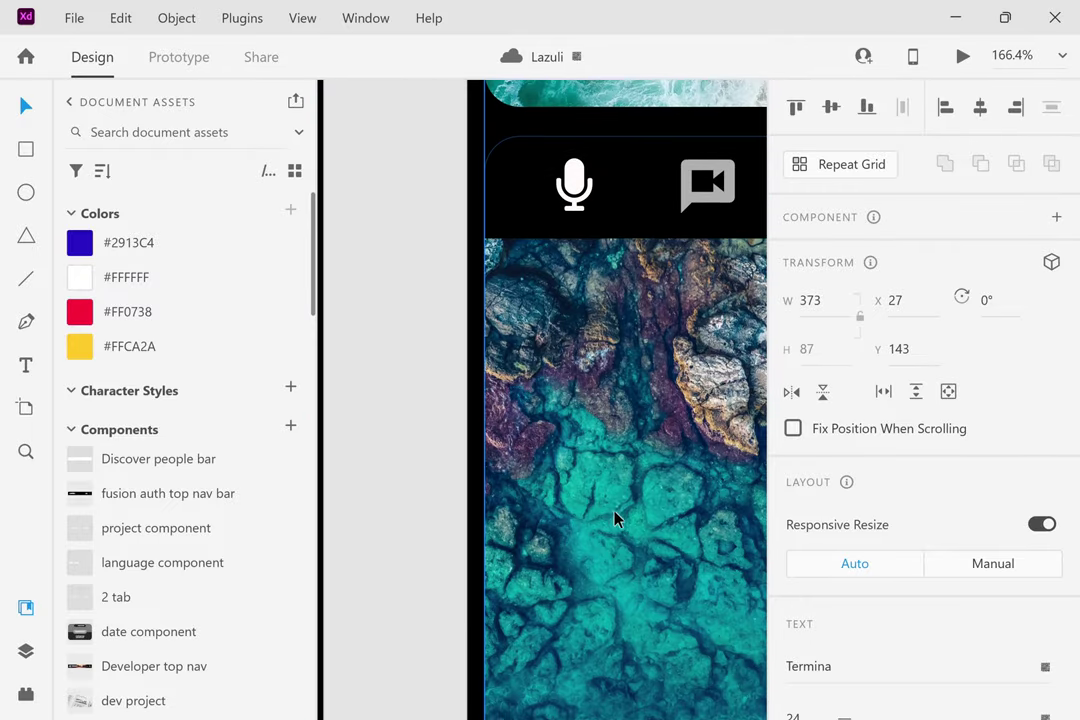
pyautogui.scroll(-3, 614, 518)
pyautogui.hscroll(1, 614, 518)
pyautogui.keyDown('ctrl'); pyautogui.scroll(-2, 614, 518); pyautogui.keyUp('ctrl')
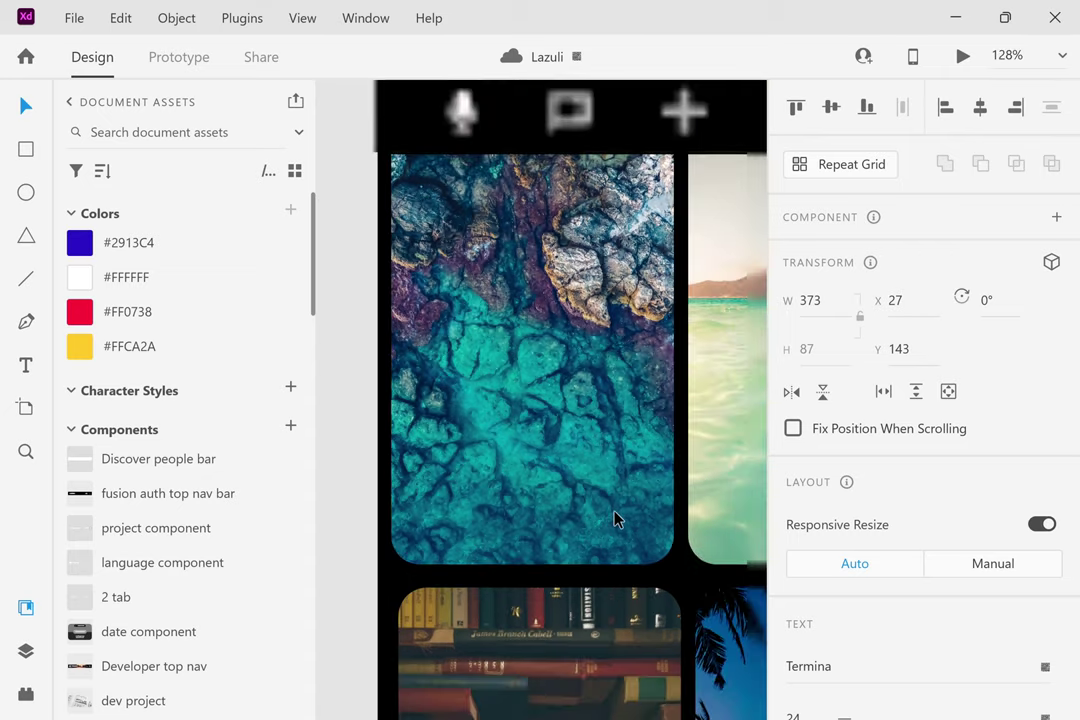
pyautogui.scroll(-5, 580, 404)
pyautogui.keyDown('ctrl'); pyautogui.scroll(3, 580, 404); pyautogui.keyUp('ctrl')
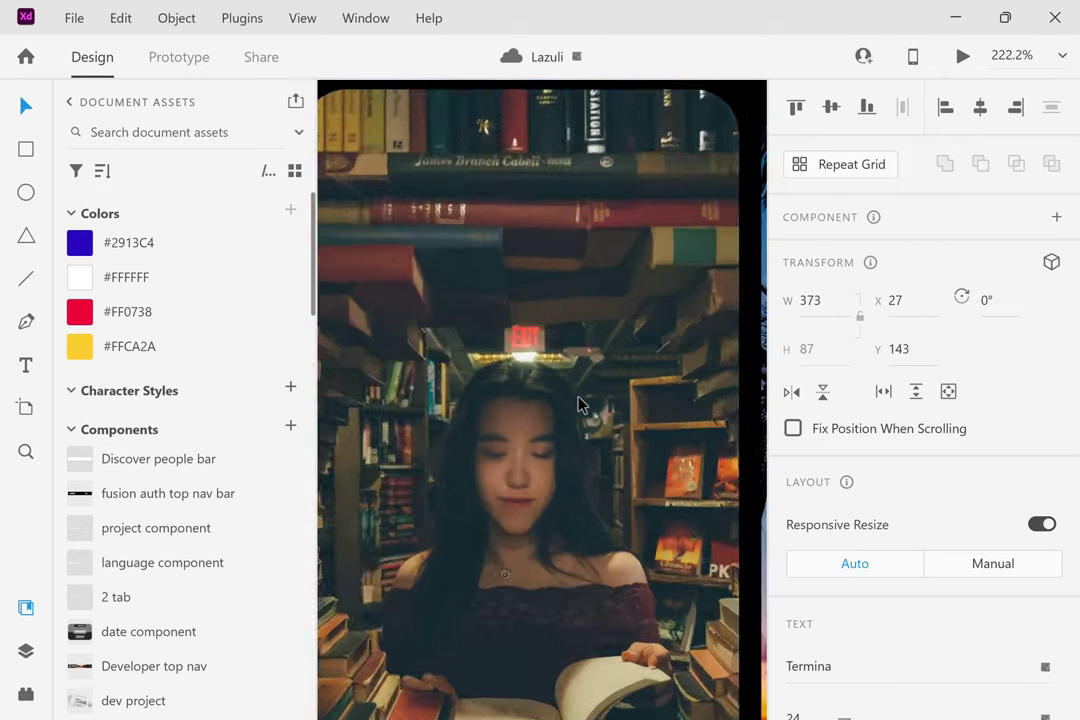
pyautogui.keyDown('ctrl'); pyautogui.scroll(-2, 580, 404); pyautogui.keyUp('ctrl')
pyautogui.scroll(-5, 580, 404)
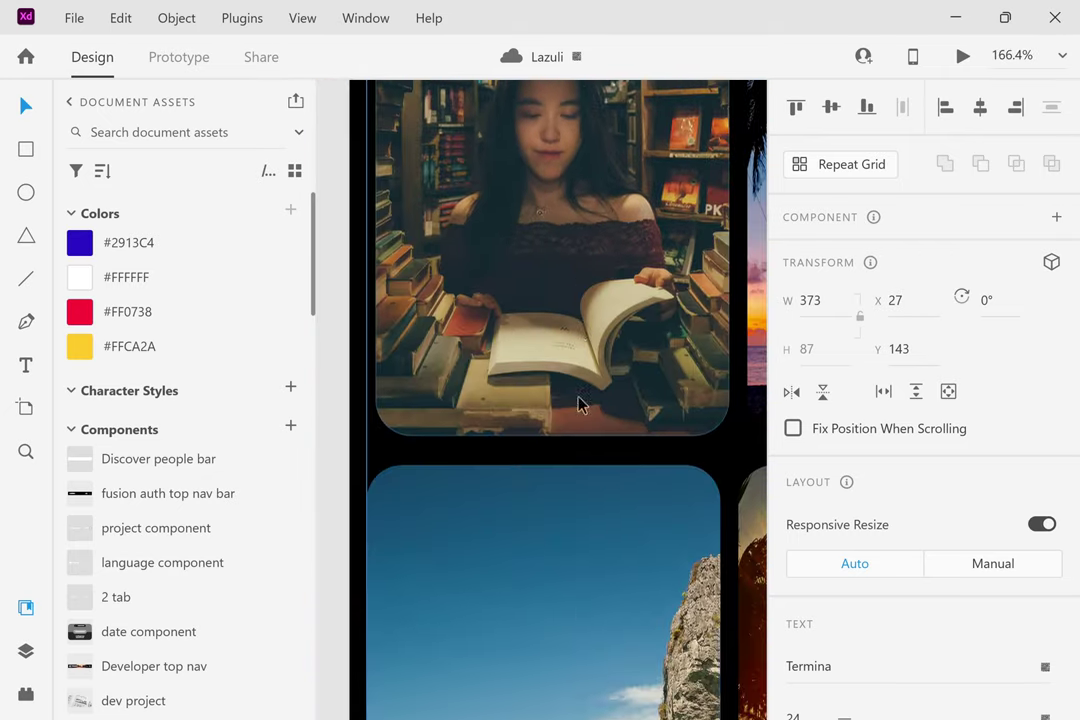
pyautogui.scroll(1, 580, 395)
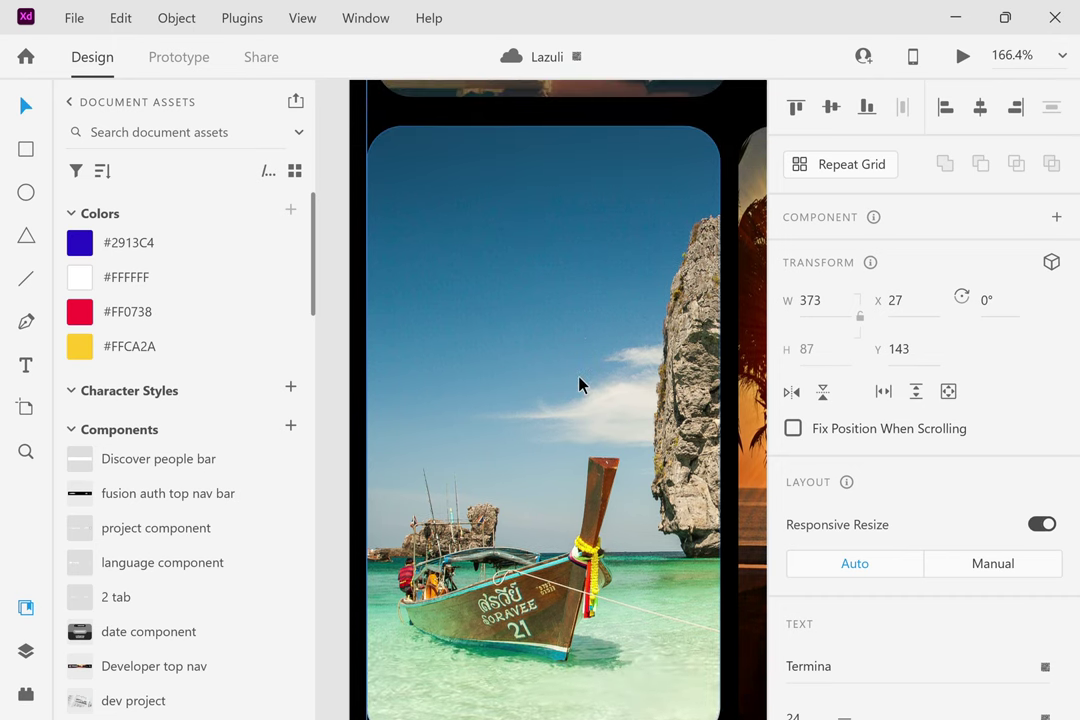
pyautogui.scroll(-5, 580, 385)
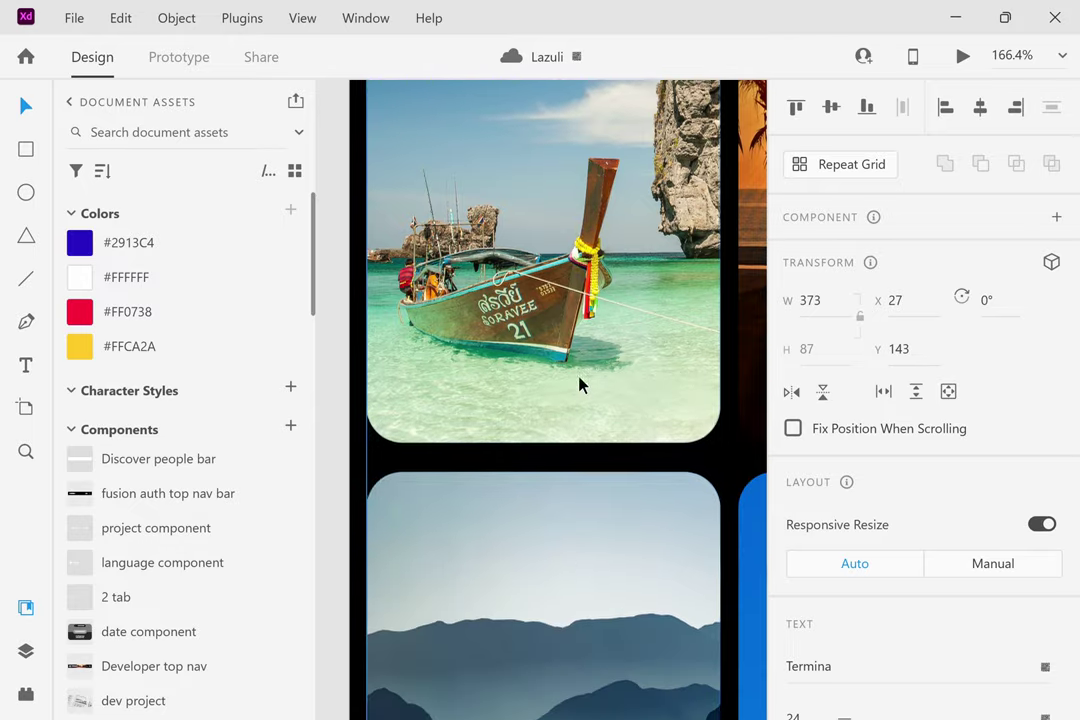
# Inspect the mountain lake photo and the red-lit woman's portrait against the blue sky on the Story artboard in close-up.
pyautogui.scroll(-1, 580, 385)
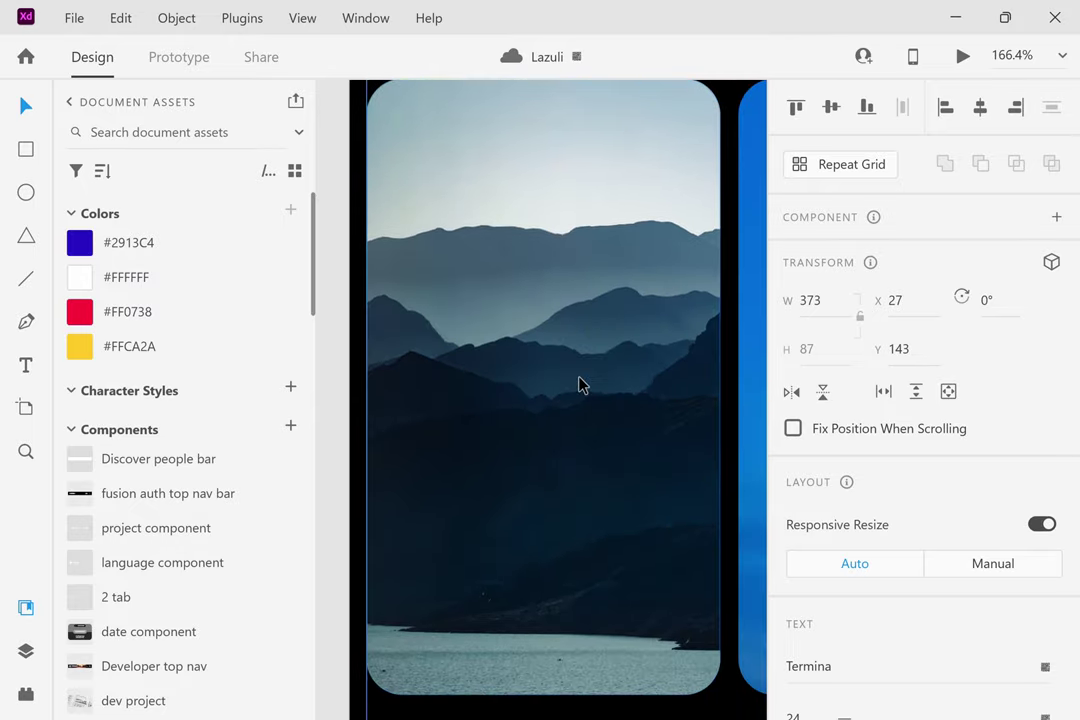
pyautogui.hscroll(8, 583, 385)
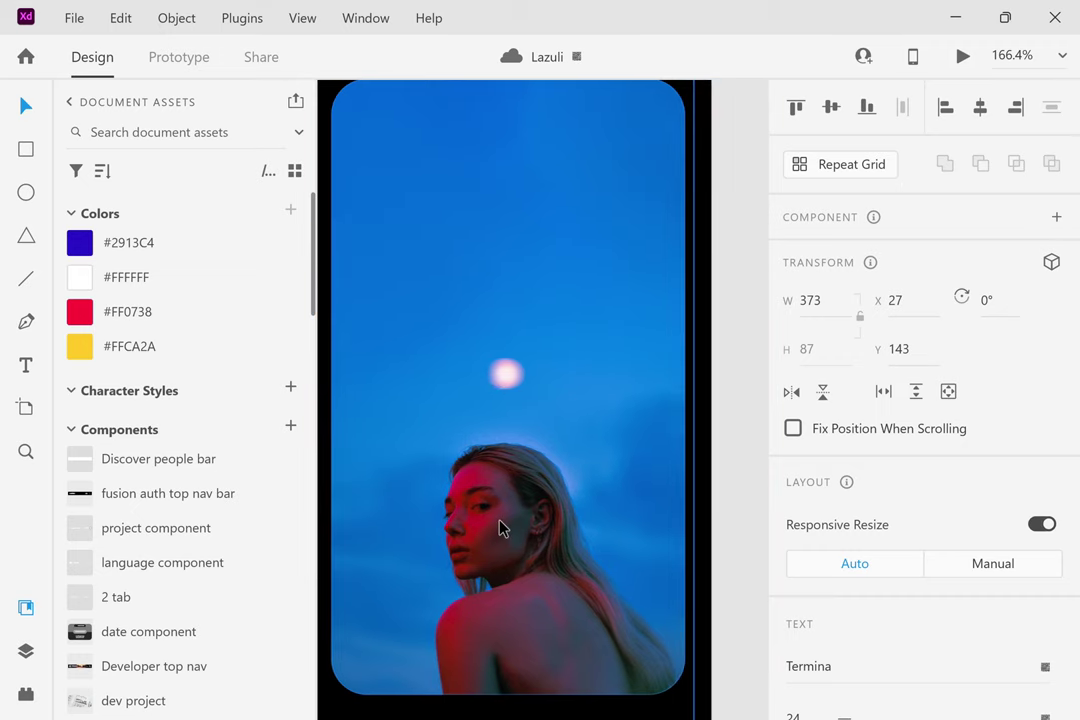
pyautogui.keyDown('ctrl'); pyautogui.scroll(5, 503, 528); pyautogui.keyUp('ctrl')
pyautogui.scroll(-3, 503, 528)
pyautogui.hscroll(-3, 503, 528)
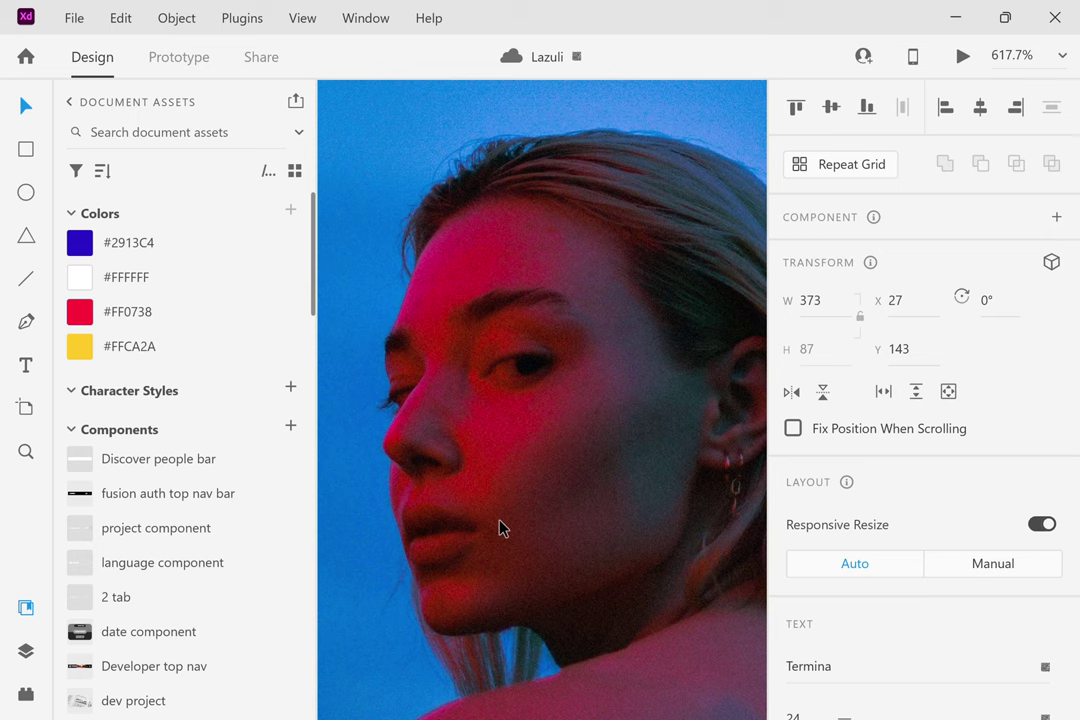
# Inspect the image quality of the palm tree sunset photo and the beach swing photo above it.
pyautogui.keyDown('ctrl'); pyautogui.scroll(-8, 503, 528); pyautogui.keyUp('ctrl')
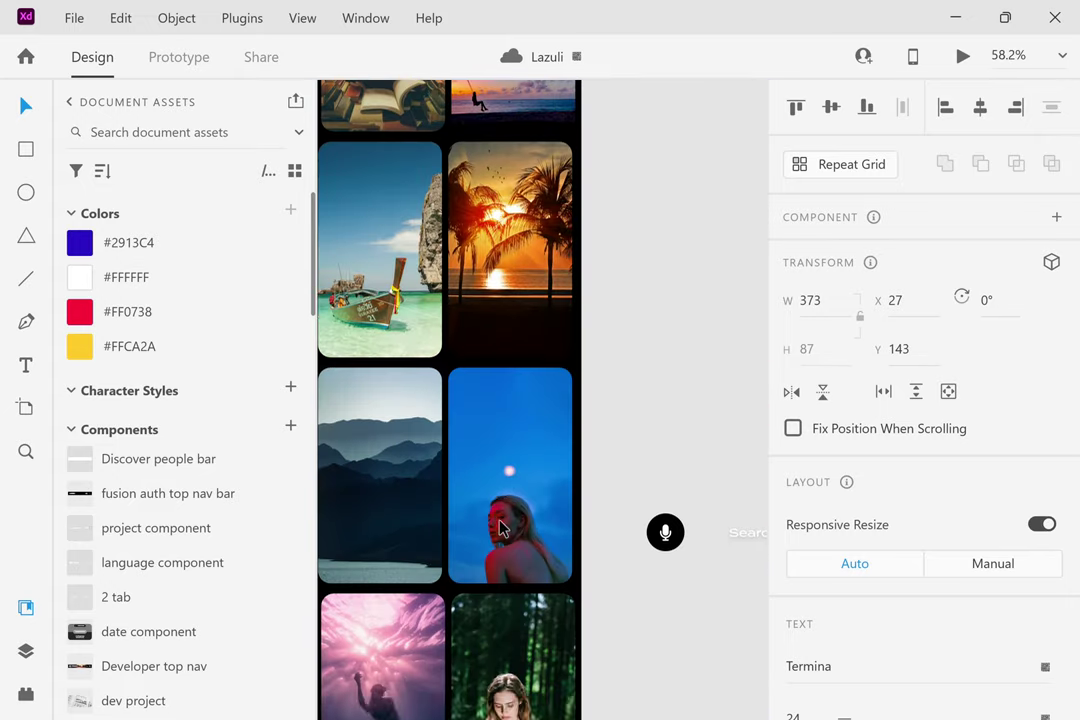
pyautogui.scroll(3, 493, 414)
pyautogui.keyDown('ctrl'); pyautogui.scroll(5, 493, 414); pyautogui.keyUp('ctrl')
pyautogui.scroll(2, 493, 414)
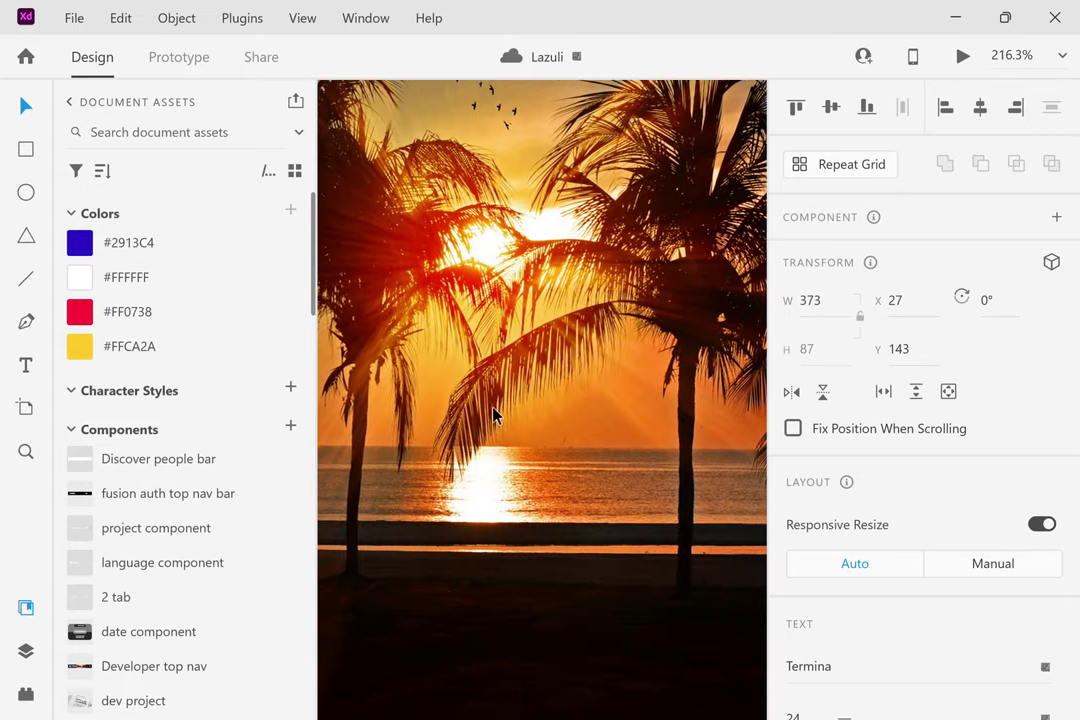
pyautogui.keyDown('ctrl'); pyautogui.scroll(-2, 493, 414); pyautogui.keyUp('ctrl')
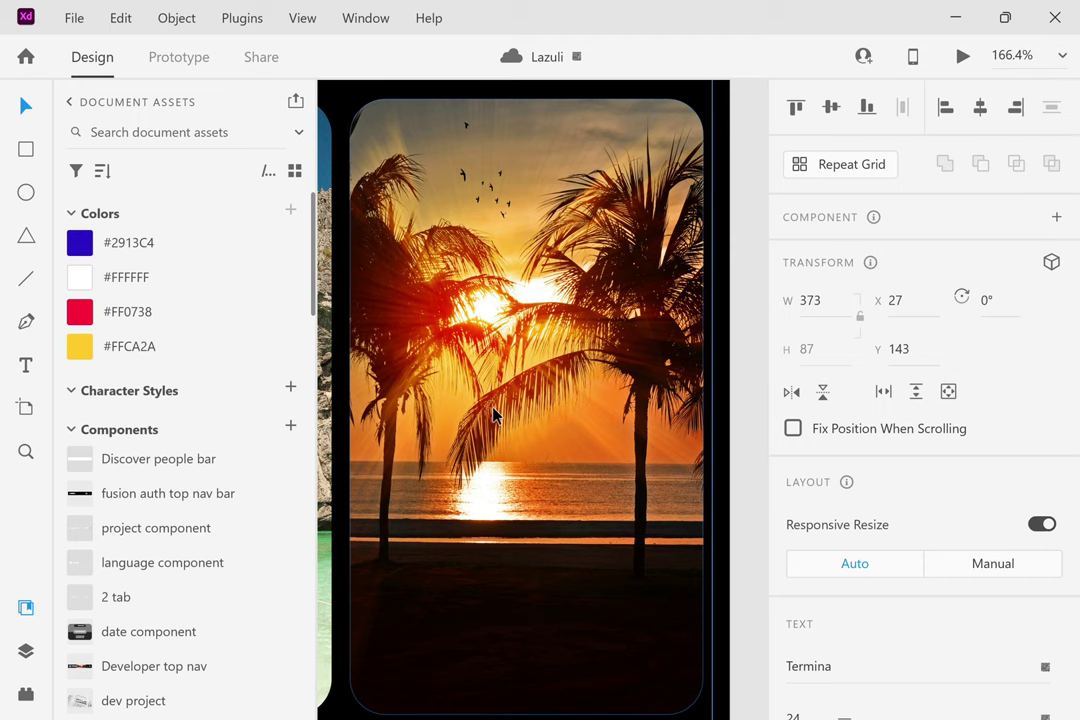
pyautogui.scroll(5, 493, 414)
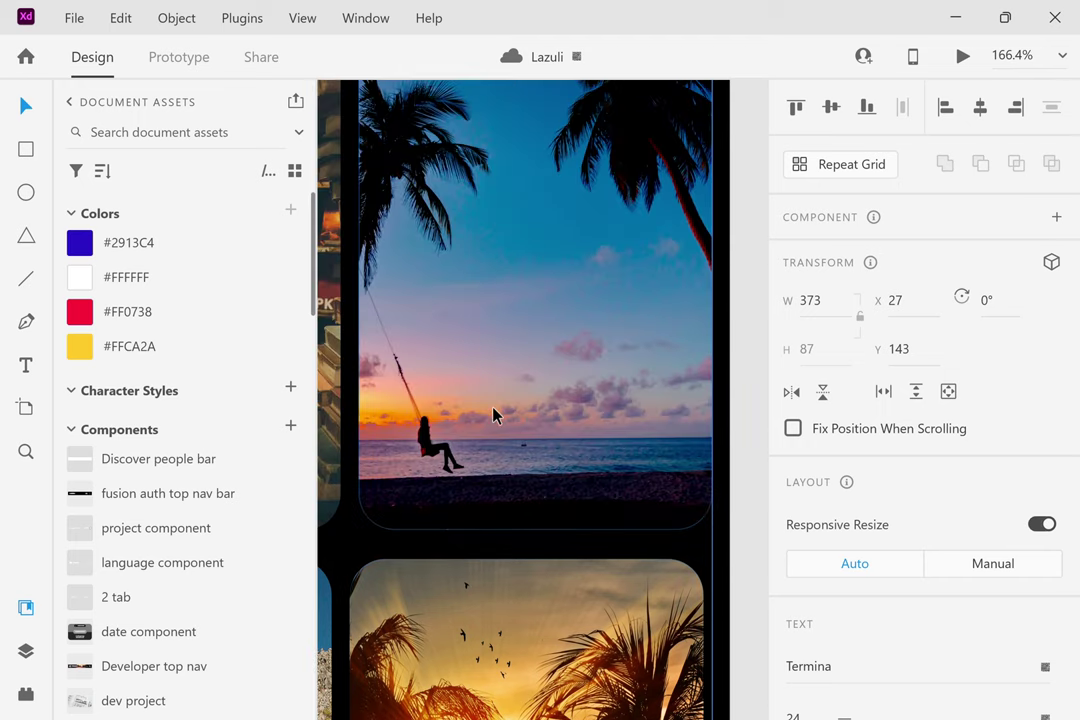
pyautogui.keyDown('ctrl'); pyautogui.scroll(3, 372, 438); pyautogui.keyUp('ctrl')
pyautogui.keyDown('ctrl'); pyautogui.scroll(10, 372, 438); pyautogui.keyUp('ctrl')
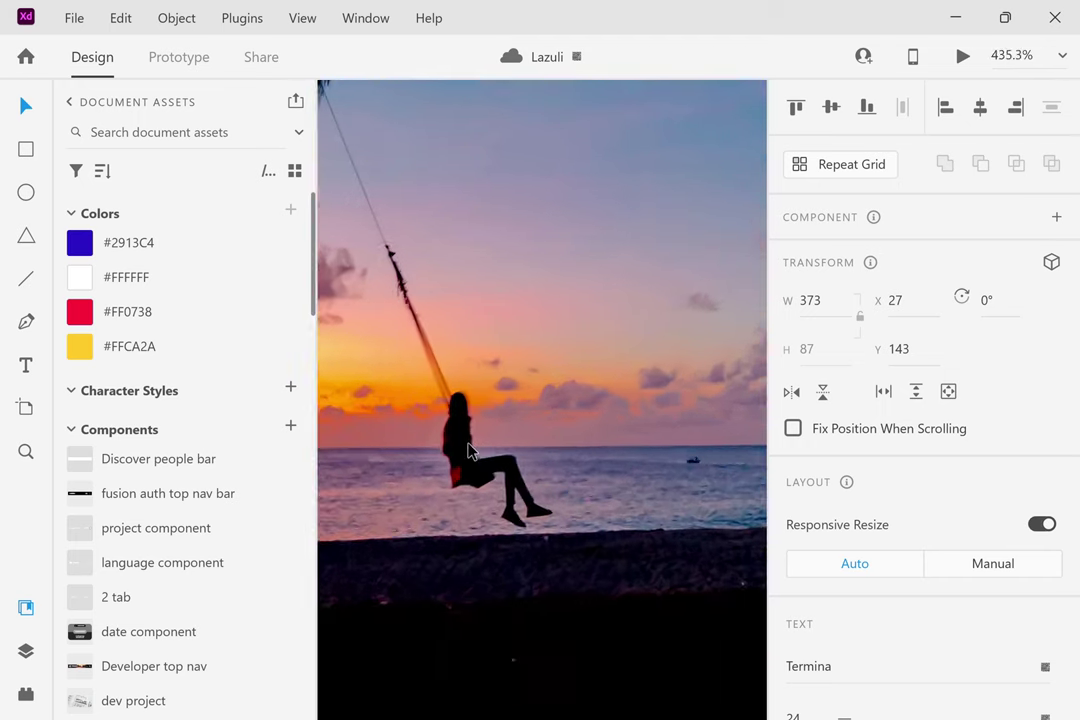
# Find the sailboat photo further up the Story artboard and inspect its image quality in close-up.
pyautogui.keyDown('ctrl'); pyautogui.scroll(-19, 470, 448); pyautogui.keyUp('ctrl')
pyautogui.keyDown('ctrl'); pyautogui.scroll(-2, 470, 450); pyautogui.keyUp('ctrl')
pyautogui.scroll(4, 468, 448)
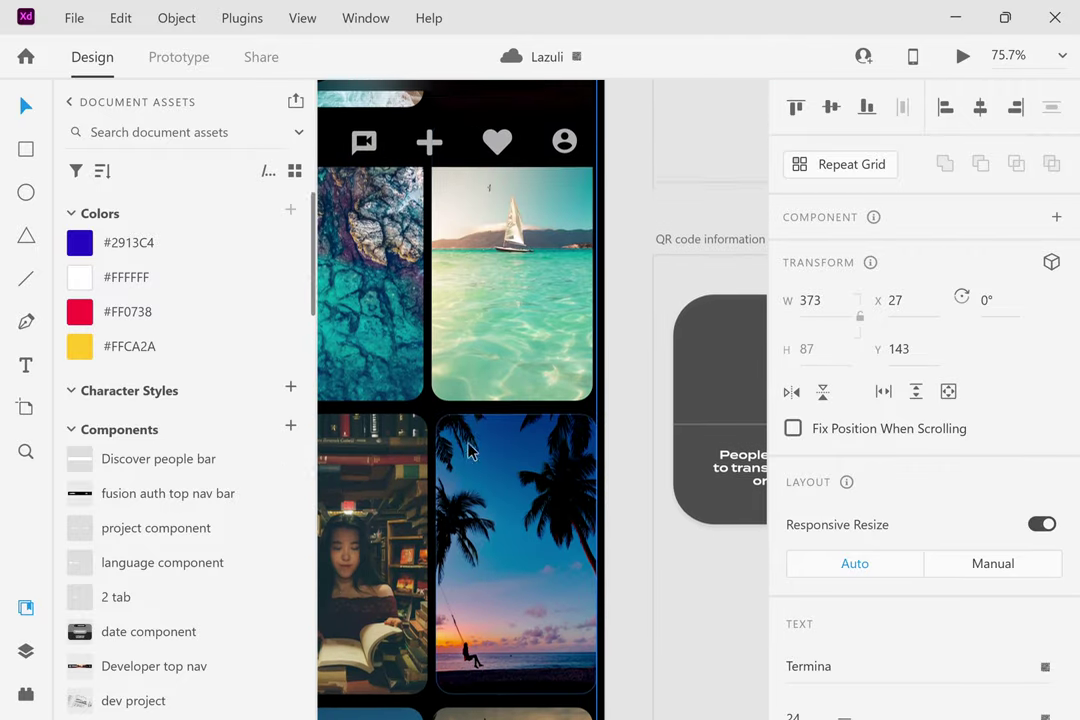
pyautogui.keyDown('ctrl'); pyautogui.scroll(5, 490, 275); pyautogui.keyUp('ctrl')
pyautogui.scroll(1, 490, 275)
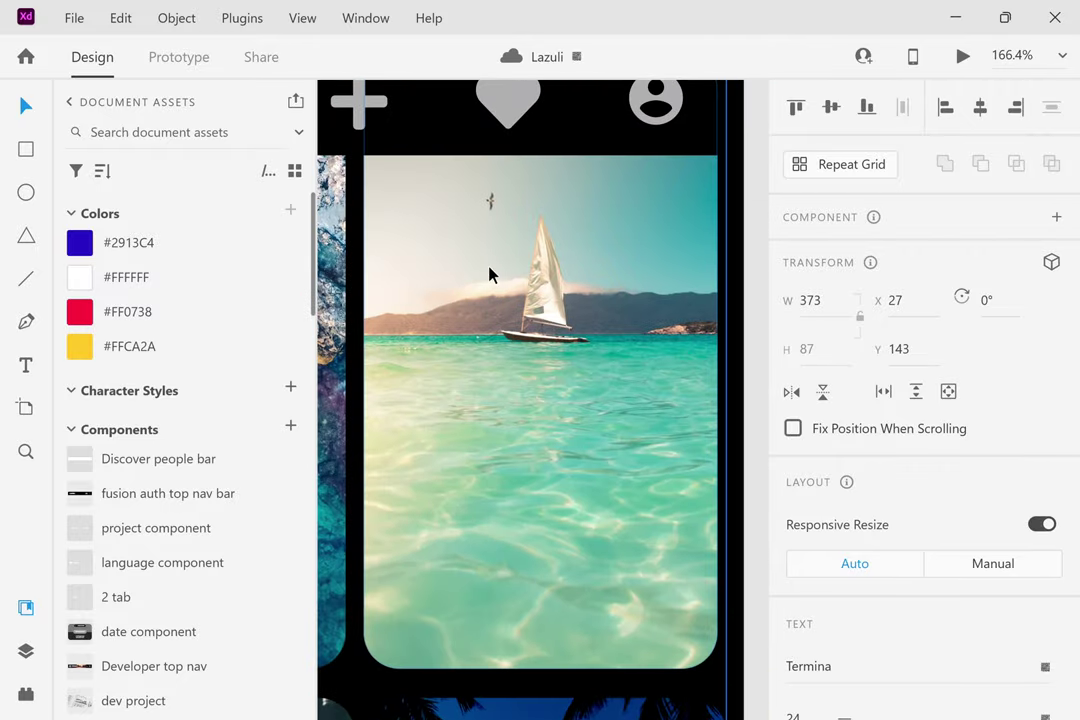
pyautogui.keyDown('ctrl'); pyautogui.scroll(3, 490, 275); pyautogui.keyUp('ctrl')
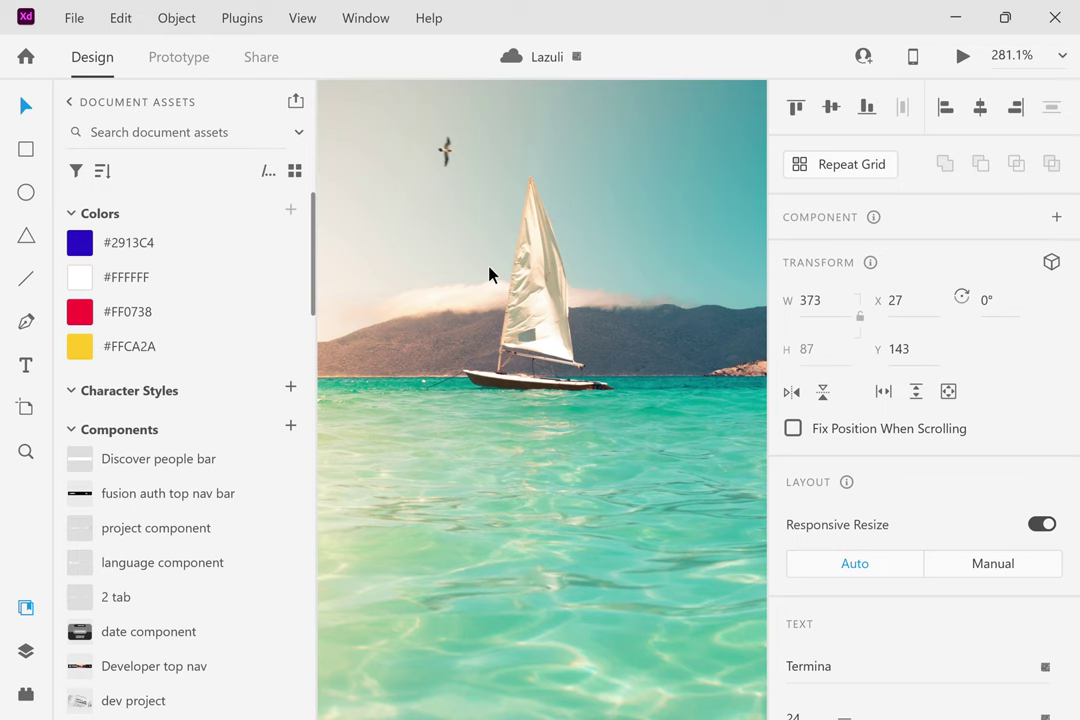
# Find the coffee cup photo near the top of the Story artboard and inspect its latte art at high magnification.
pyautogui.scroll(10, 489, 273)
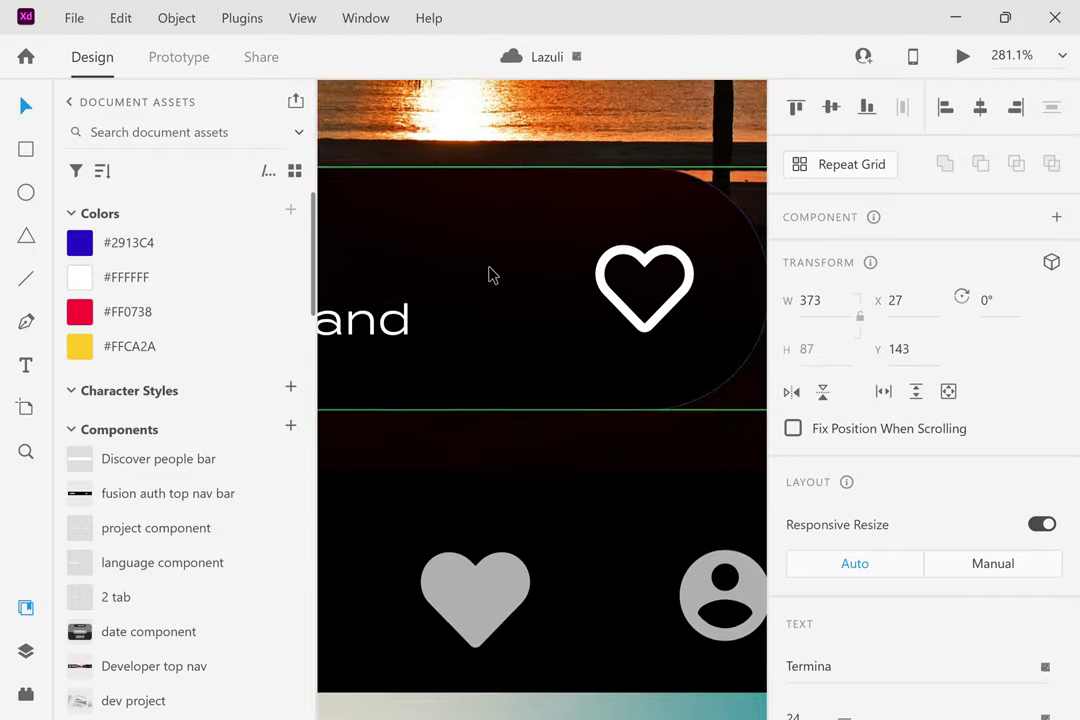
pyautogui.scroll(3, 489, 273)
pyautogui.scroll(-5, 489, 272)
pyautogui.scroll(3, 489, 272)
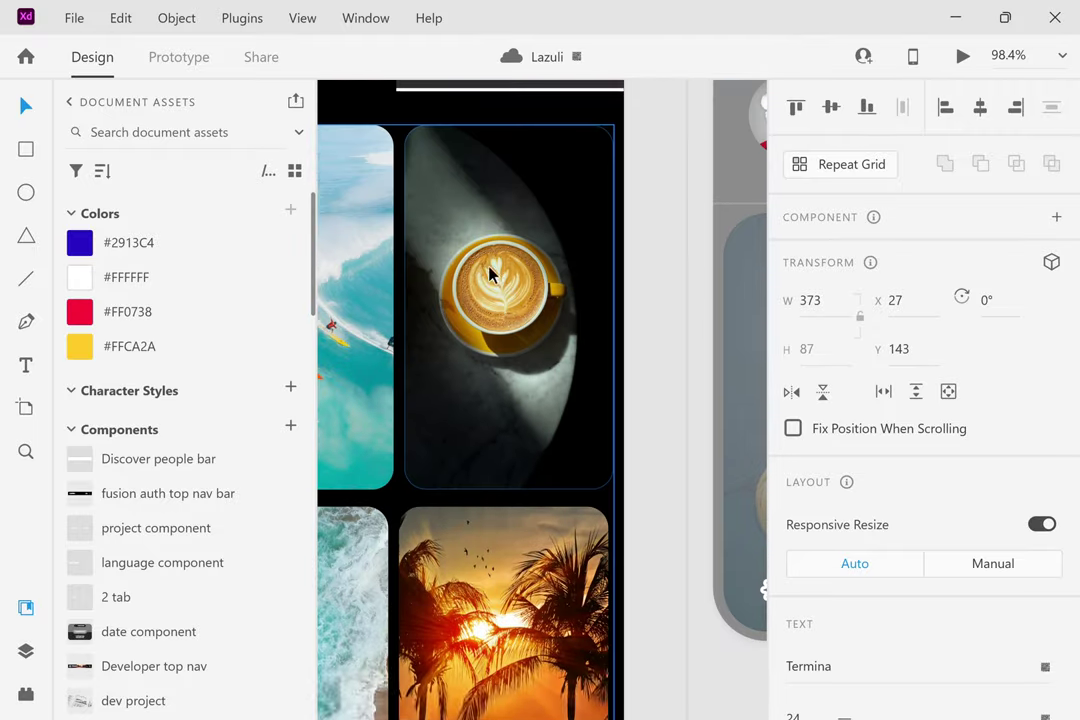
pyautogui.scroll(5, 540, 378)
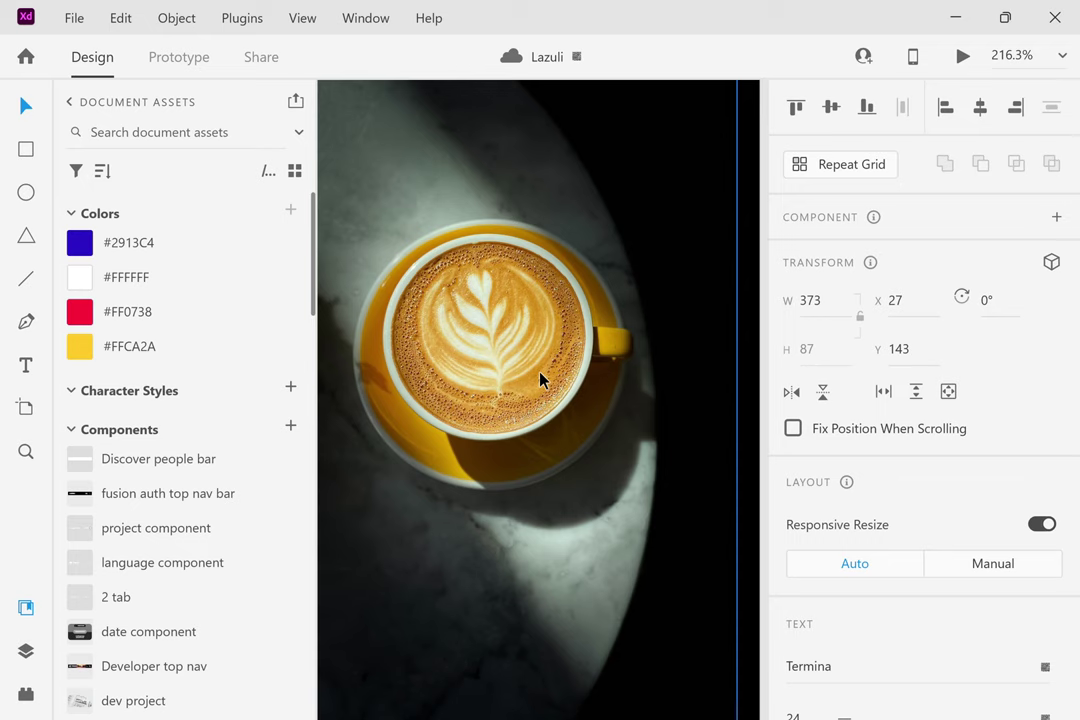
pyautogui.scroll(3, 540, 378)
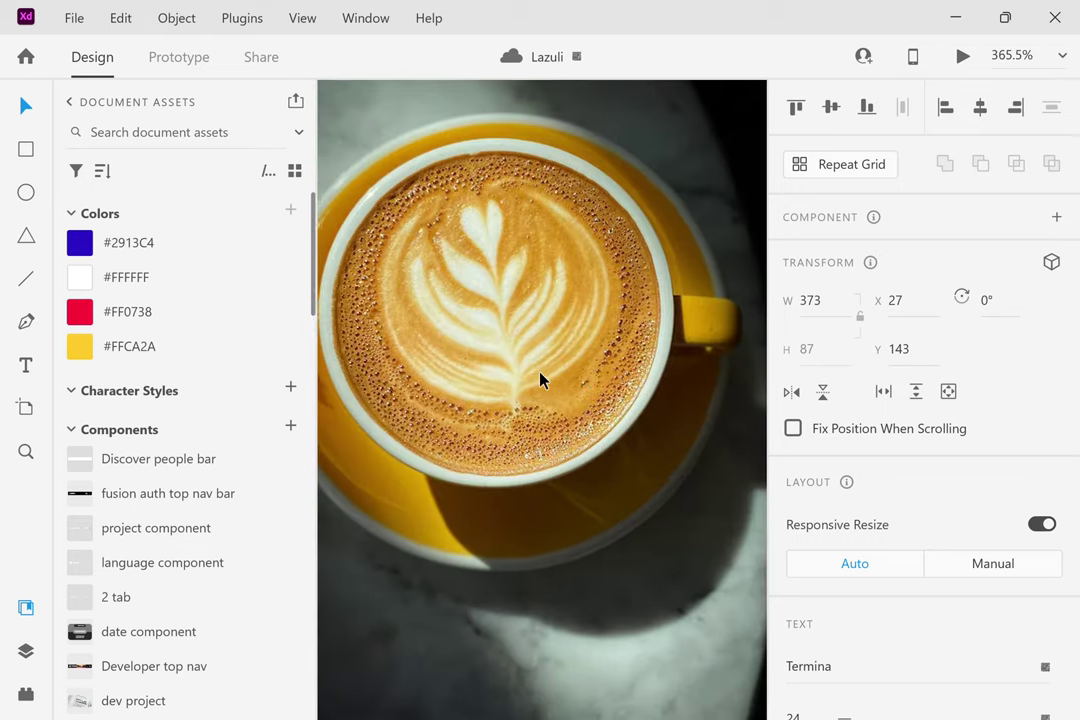
# Review the Story artboard from its header downward and inspect the photo of the woman holding a camera in the forest.
pyautogui.scroll(-5, 540, 378)
pyautogui.scroll(3, 540, 380)
pyautogui.hscroll(-3, 540, 380)
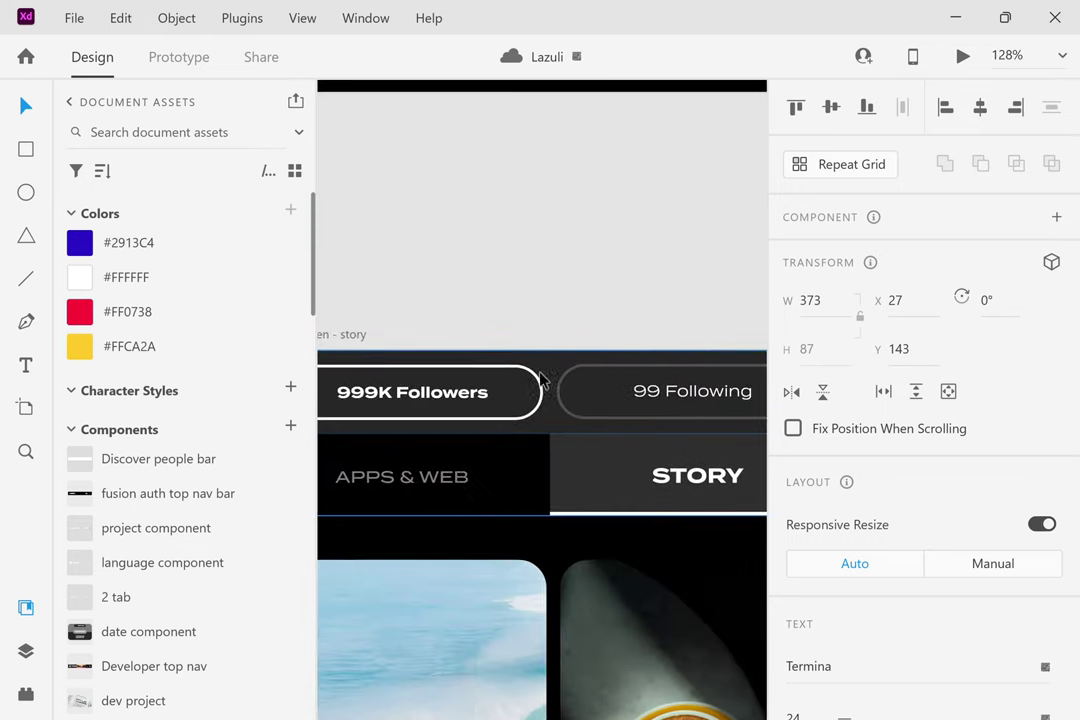
pyautogui.scroll(-8, 540, 380)
pyautogui.scroll(-15, 540, 378)
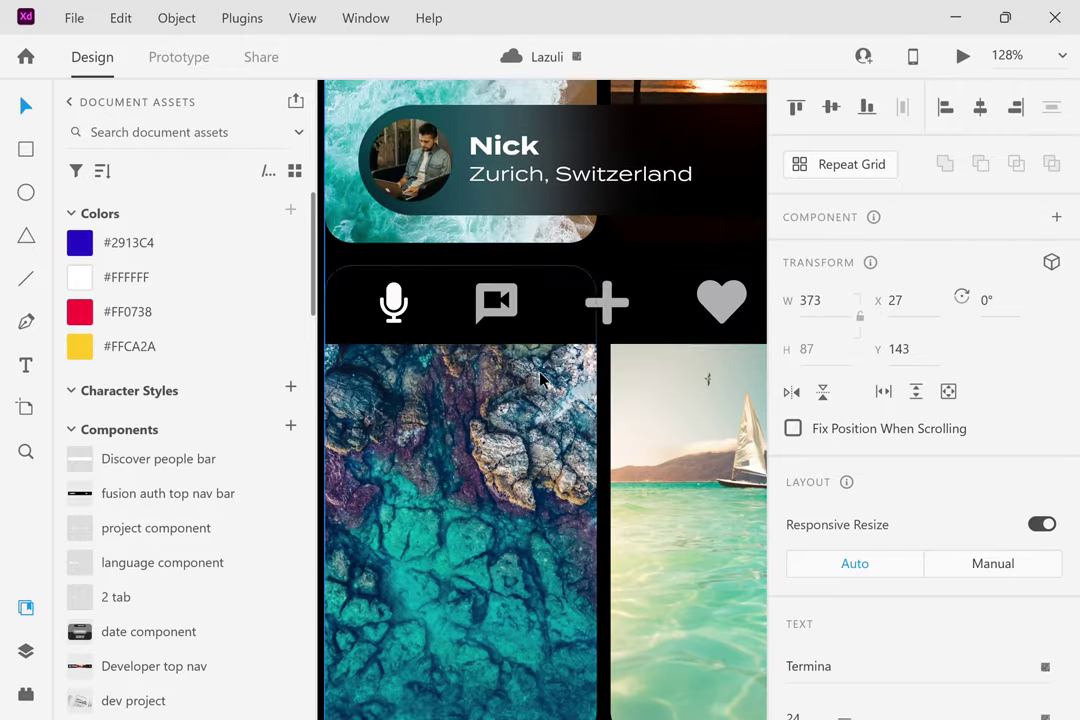
pyautogui.scroll(-15, 540, 378)
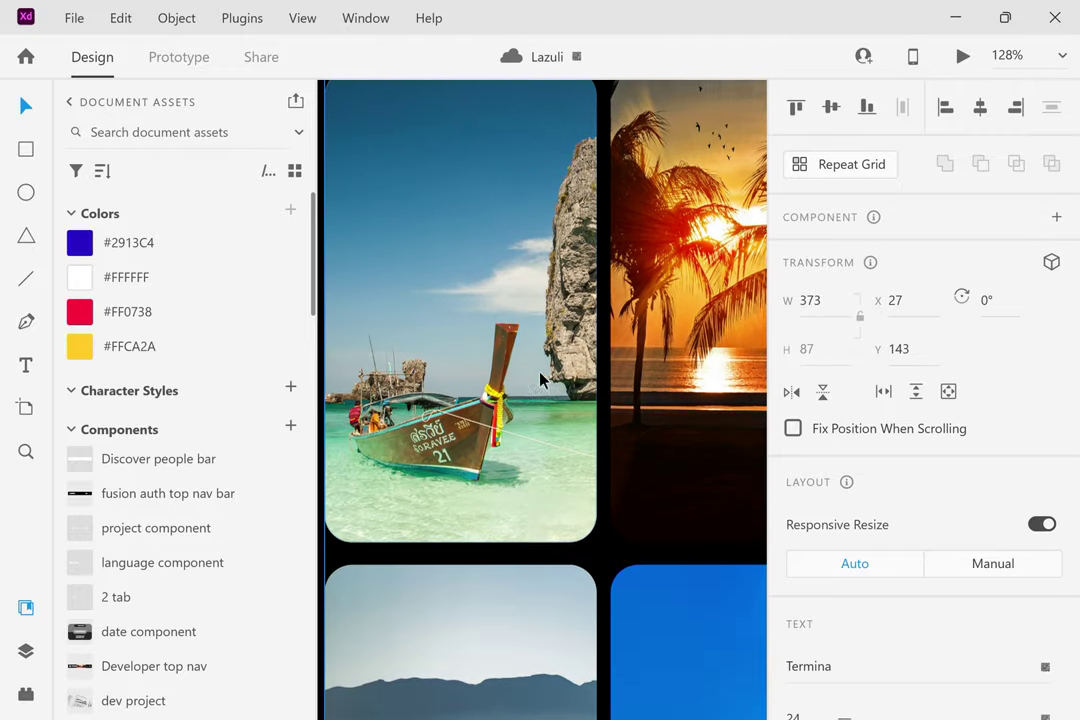
pyautogui.scroll(-6, 540, 380)
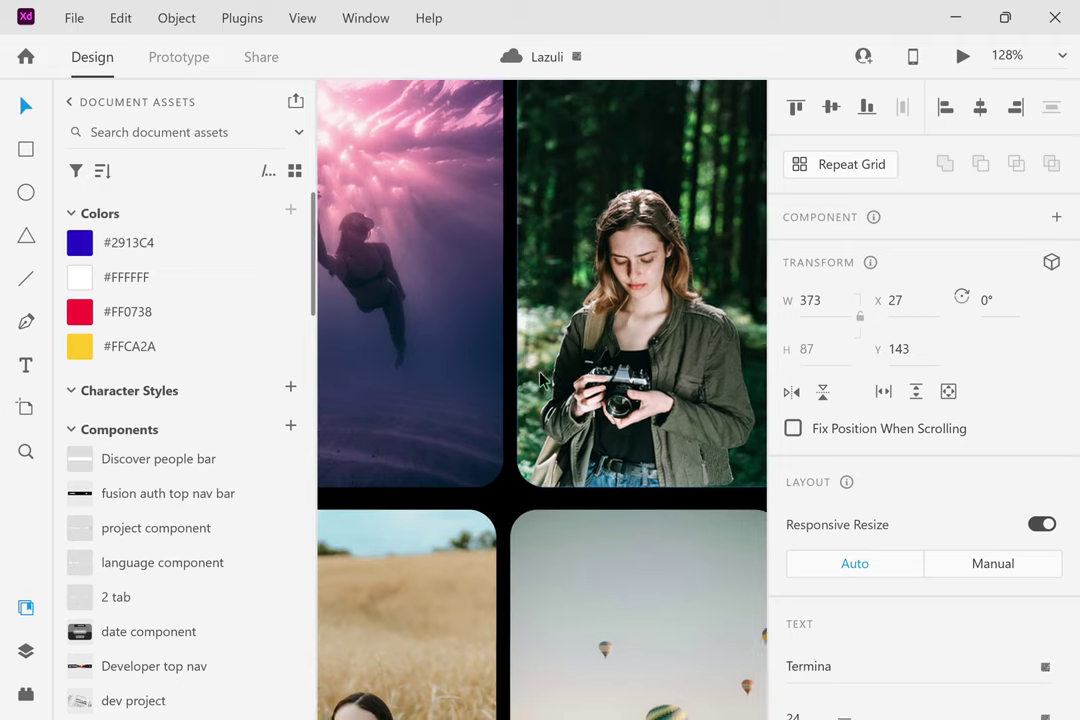
pyautogui.scroll(3, 645, 222)
pyautogui.scroll(3, 645, 222)
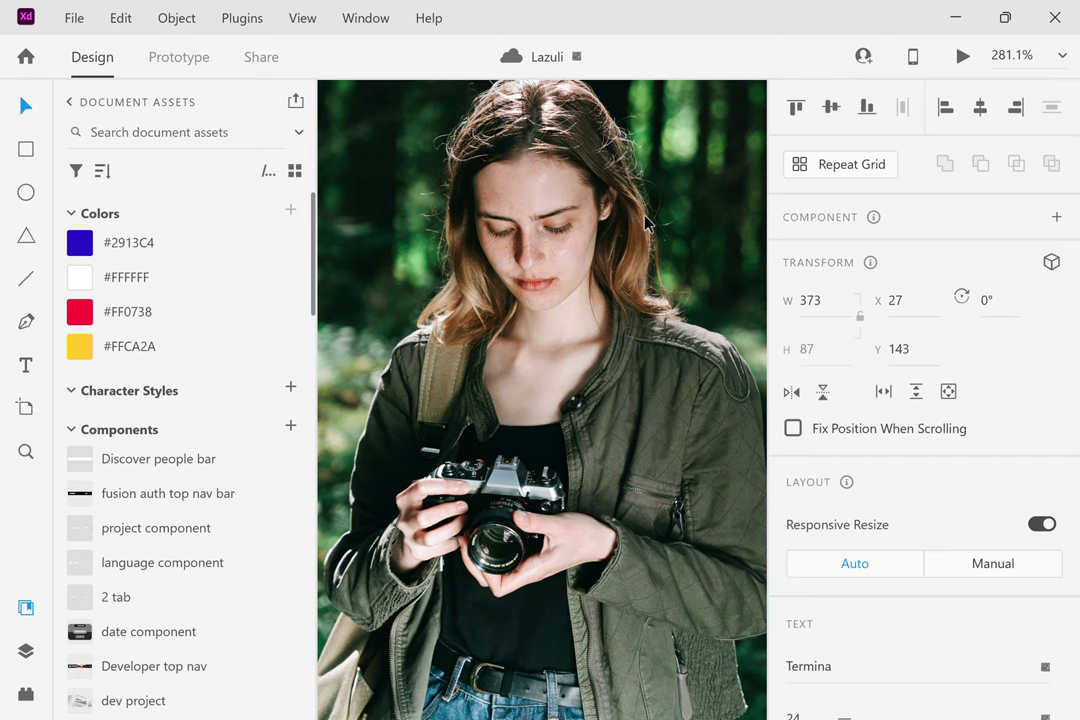
# Inspect the hot air balloons photo and the photo of the woman with sunglasses in the car in close-up.
pyautogui.scroll(-10, 645, 223)
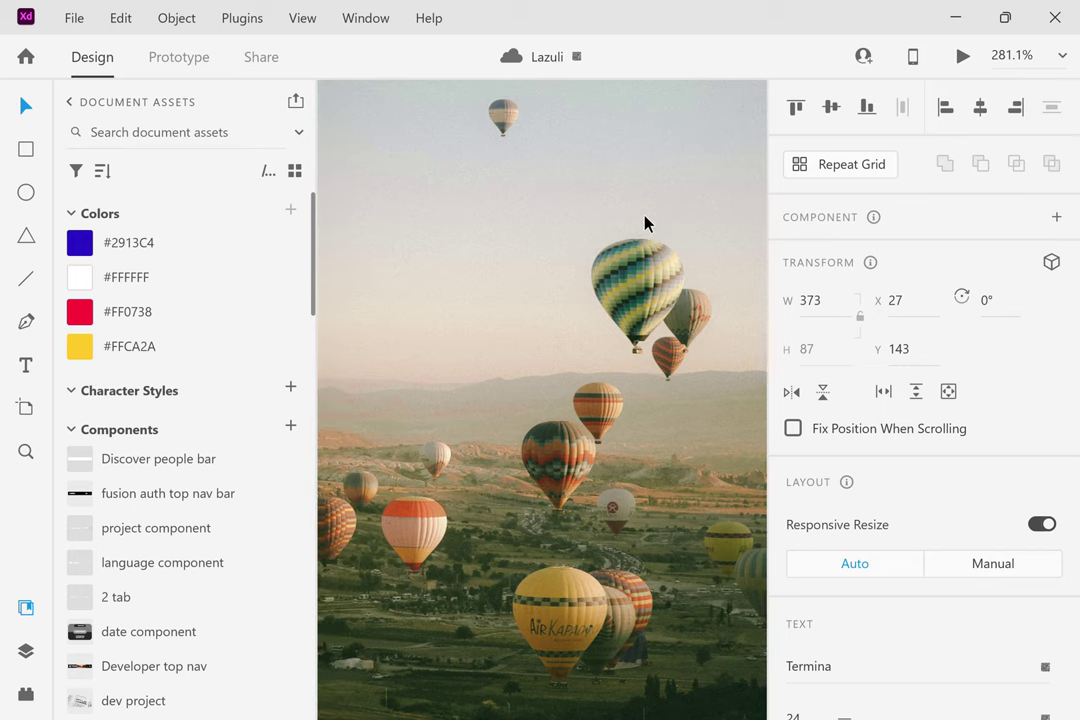
pyautogui.scroll(-10, 645, 223)
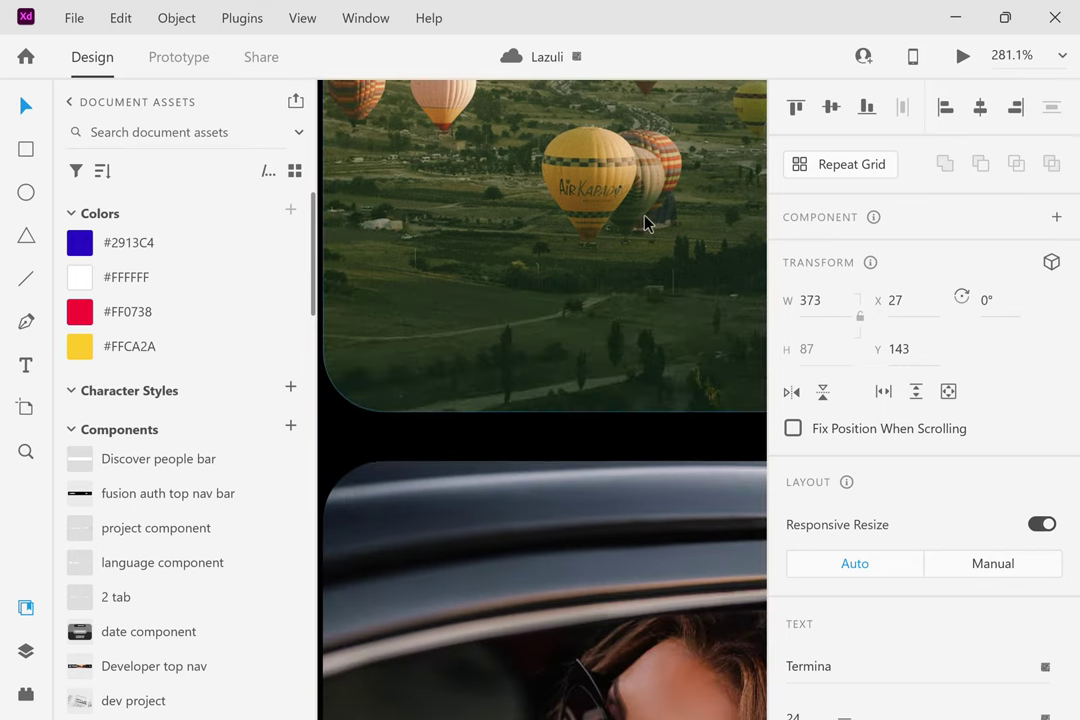
pyautogui.hscroll(2, 645, 223)
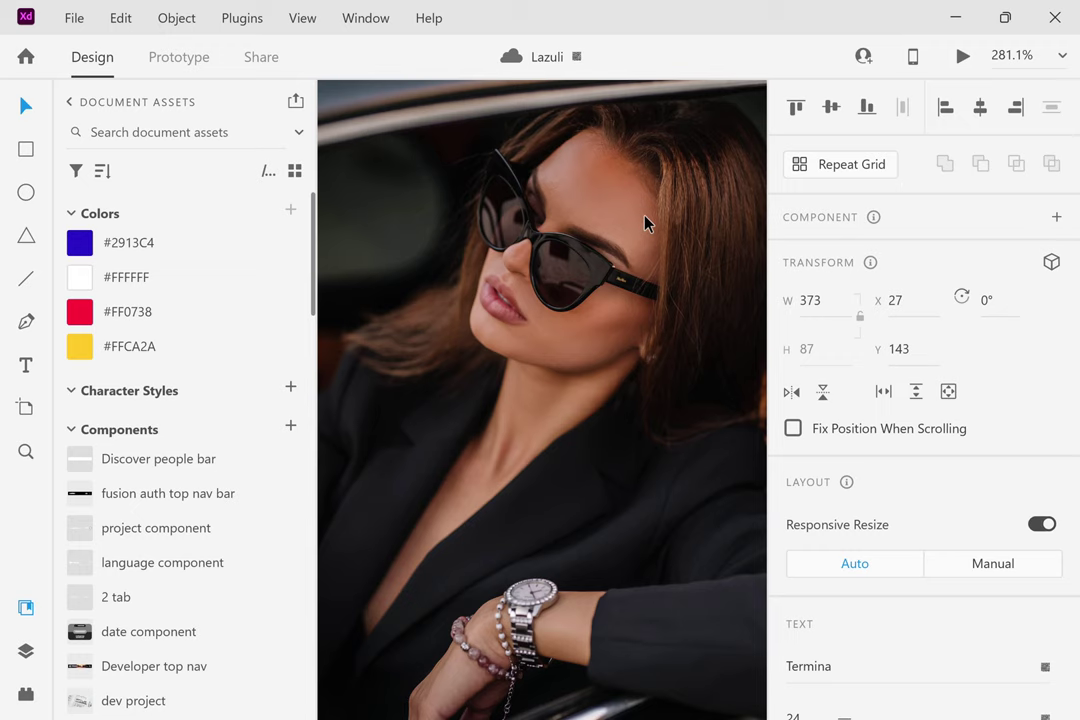
# Inspect the orange bird-of-paradise flower photo at the end of the Story artboard.
pyautogui.scroll(-10, 645, 222)
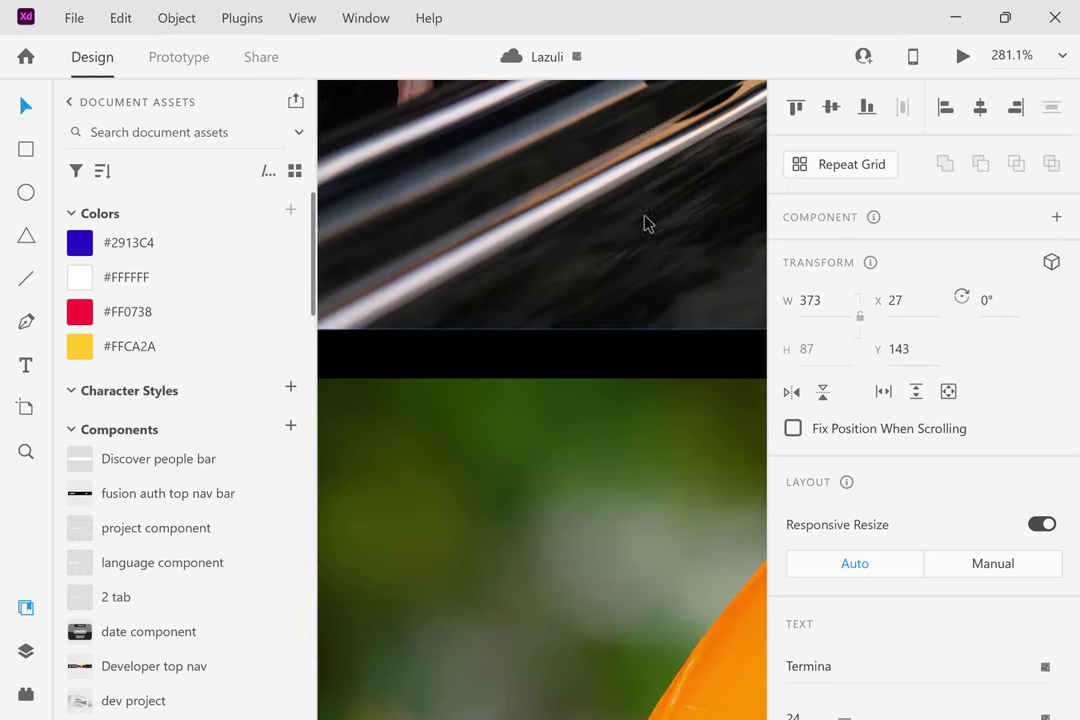
pyautogui.scroll(-4, 645, 222)
pyautogui.scroll(-3, 645, 222)
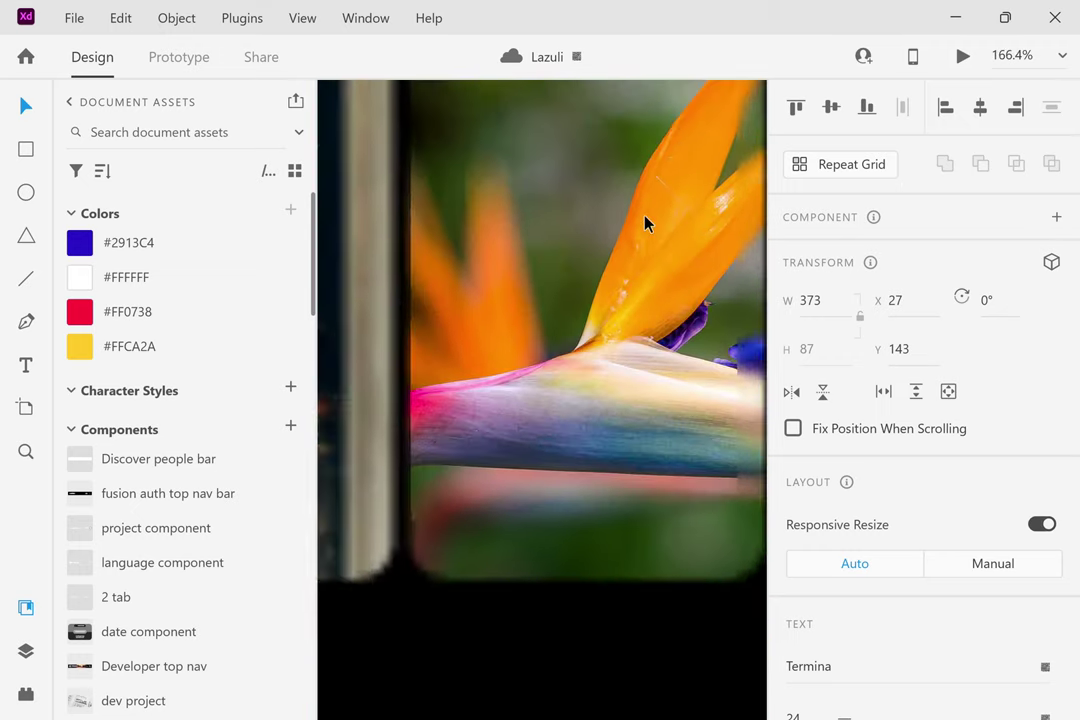
pyautogui.scroll(-4, 645, 222)
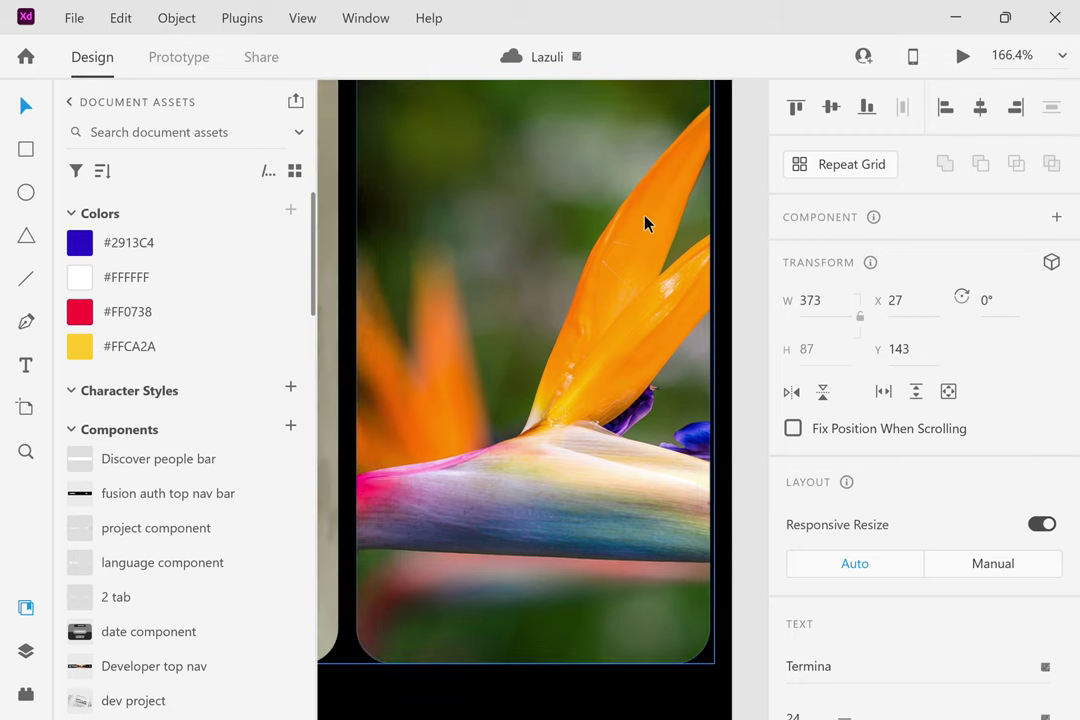
# Inspect the photo of the woman leaning on the staircase railing, including her face and watch at high magnification.
pyautogui.hscroll(-2, 644, 222)
pyautogui.scroll(4, 538, 271)
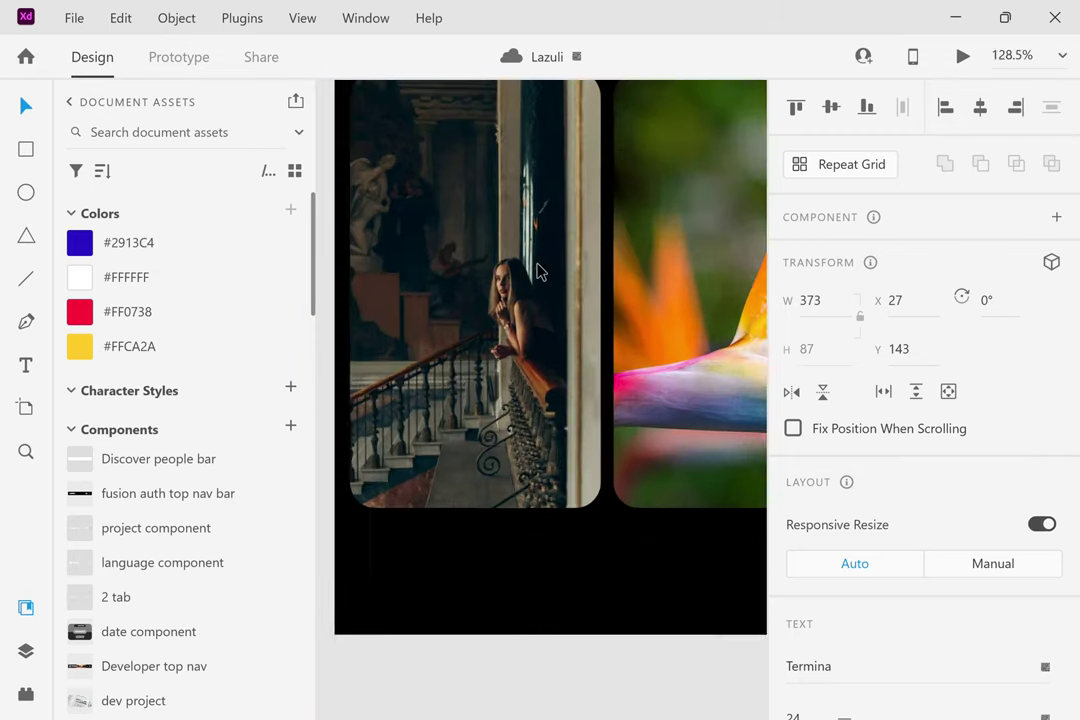
pyautogui.hscroll(-2, 538, 271)
pyautogui.scroll(2, 538, 271)
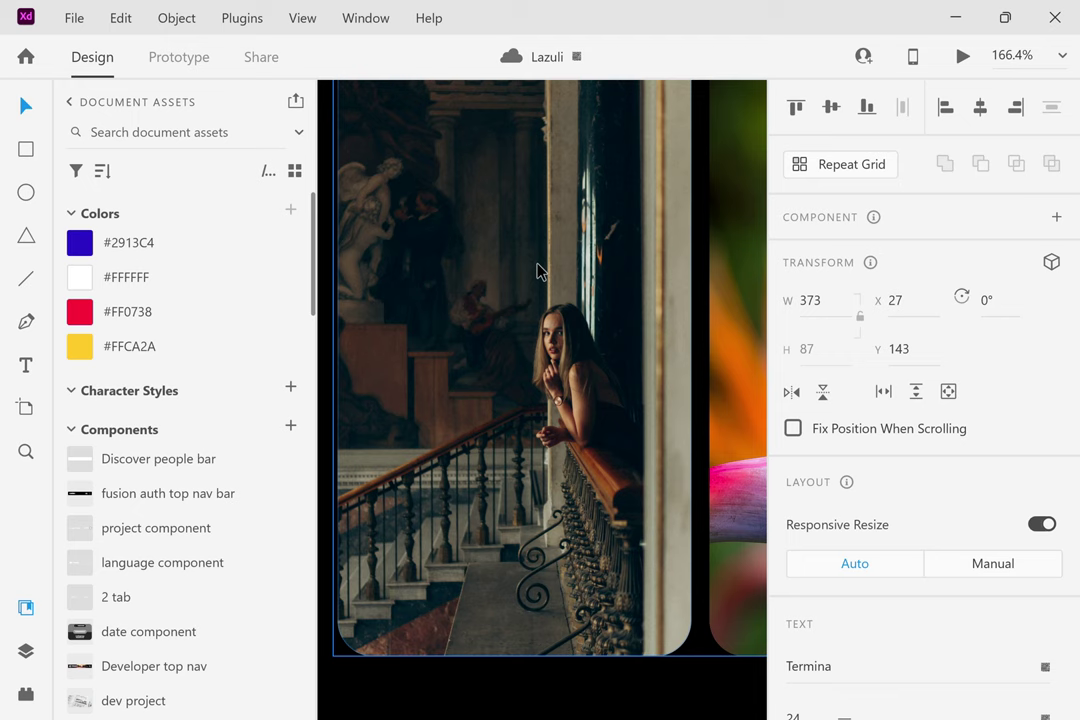
pyautogui.scroll(2, 565, 289)
pyautogui.hscroll(-1, 565, 289)
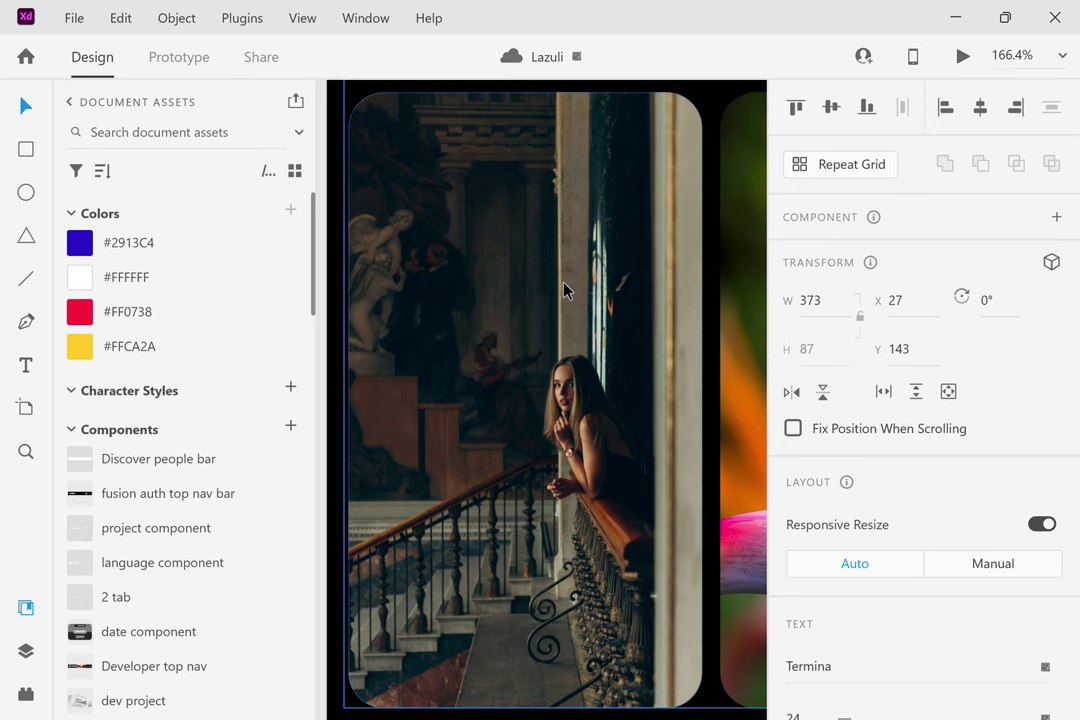
pyautogui.scroll(5, 576, 318)
pyautogui.scroll(-5, 576, 320)
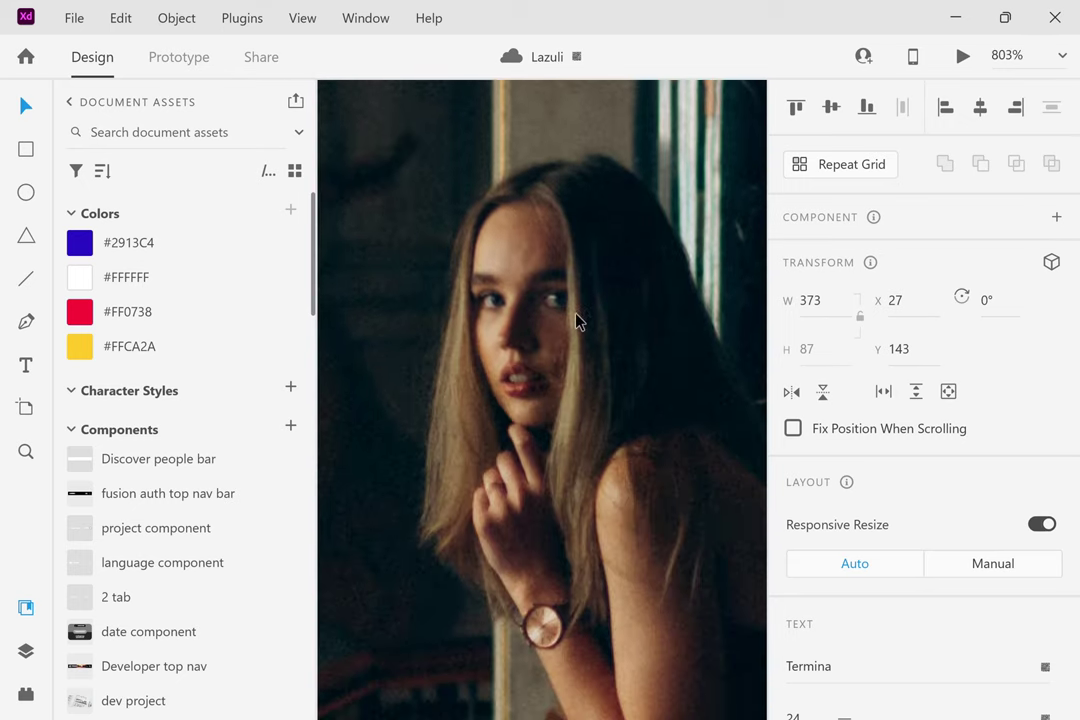
# Find the white daisy photo above the staircase photo and inspect its image quality in close-up.
pyautogui.scroll(-10, 576, 320)
pyautogui.scroll(5, 576, 320)
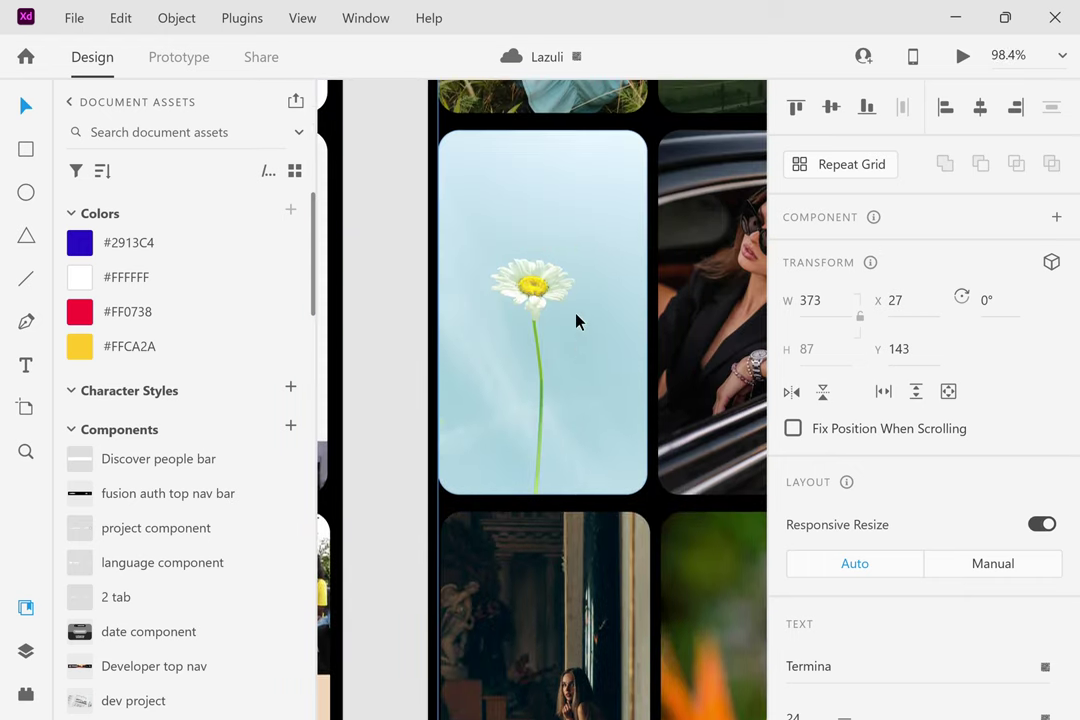
pyautogui.scroll(5, 545, 504)
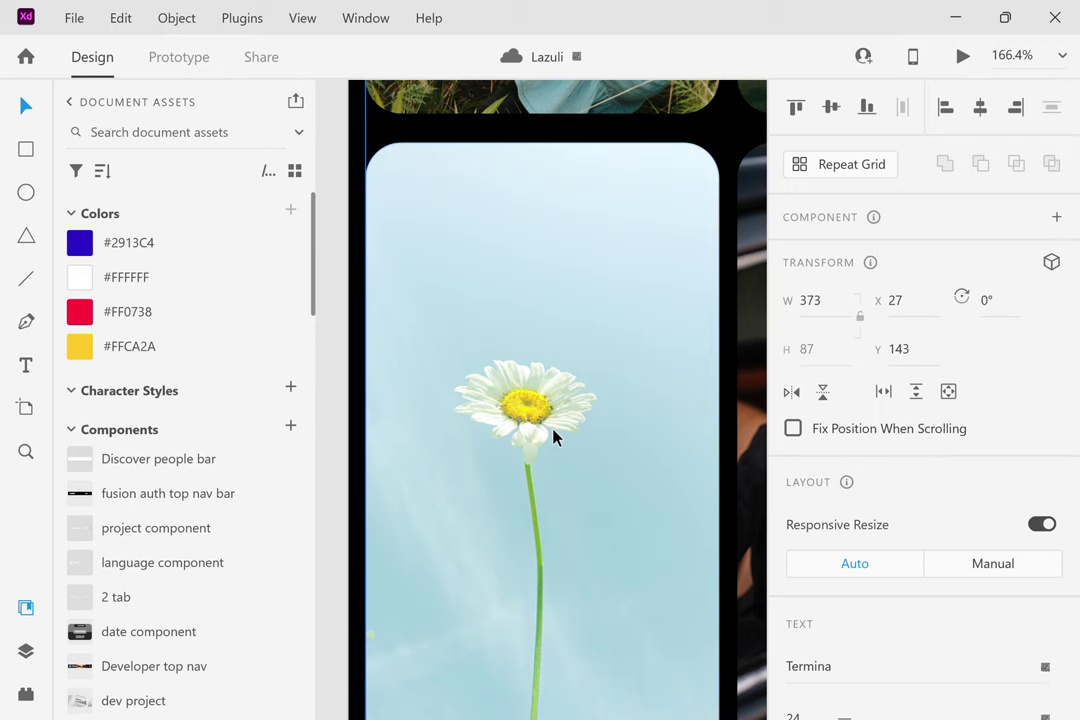
pyautogui.scroll(5, 553, 431)
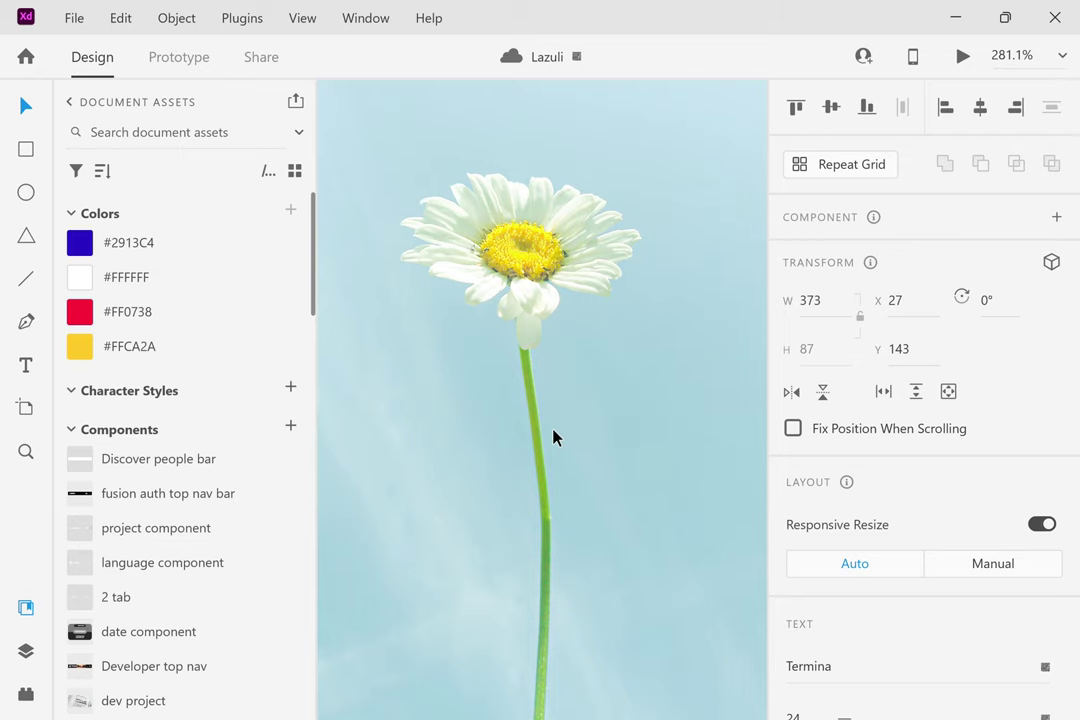
# Find the underwater swimmer photo on the Story artboard and inspect it and the dark lake photo above in close-up.
pyautogui.scroll(-8, 553, 437)
pyautogui.scroll(2, 553, 437)
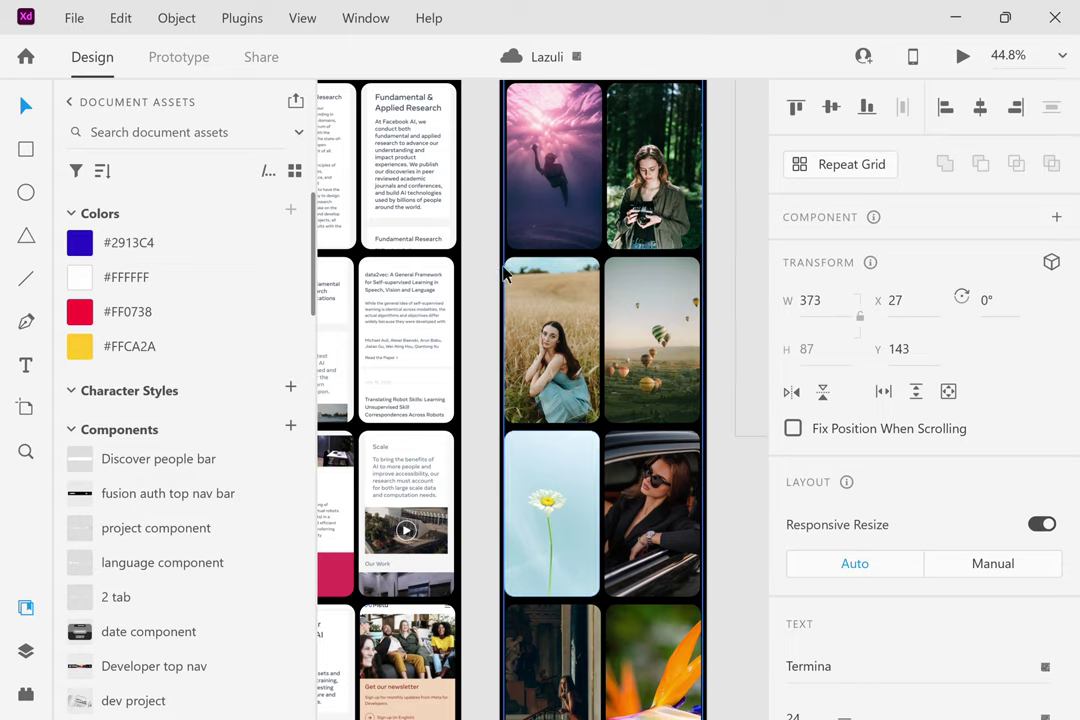
pyautogui.scroll(5, 504, 272)
pyautogui.scroll(1, 669, 224)
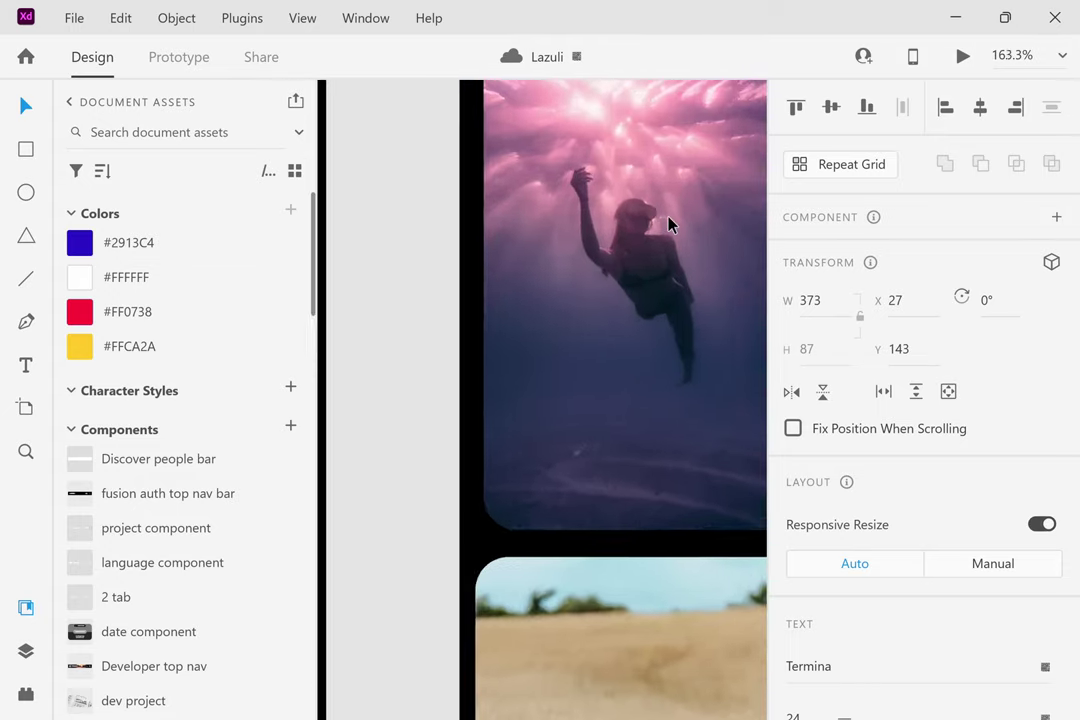
pyautogui.scroll(1, 669, 224)
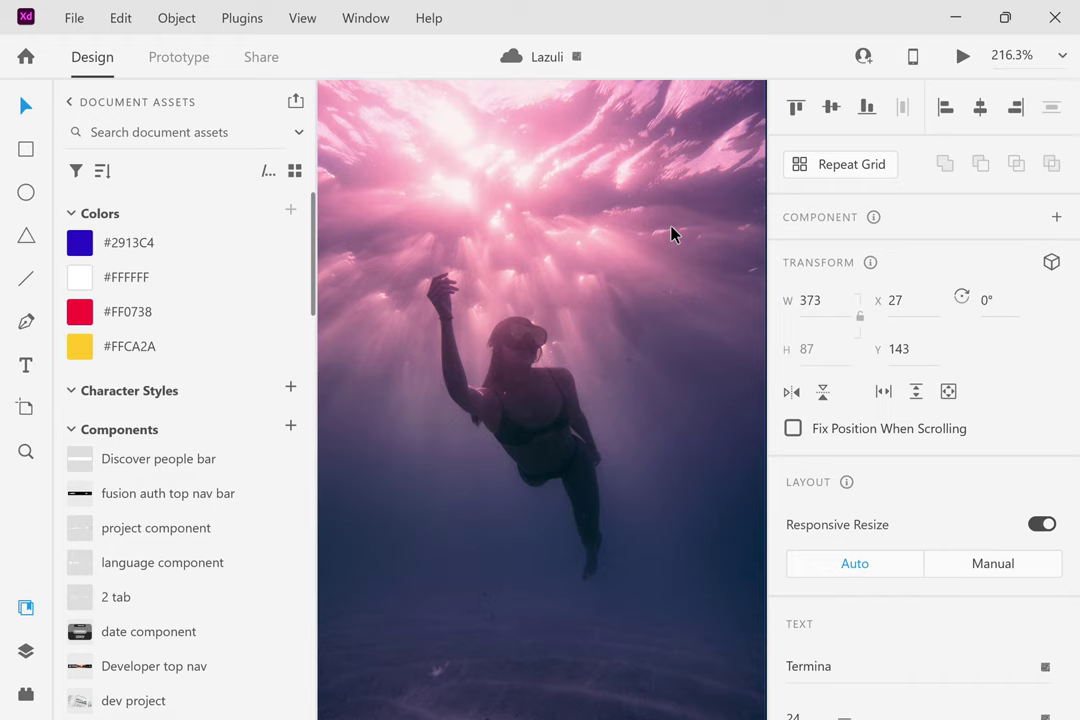
pyautogui.scroll(5, 671, 234)
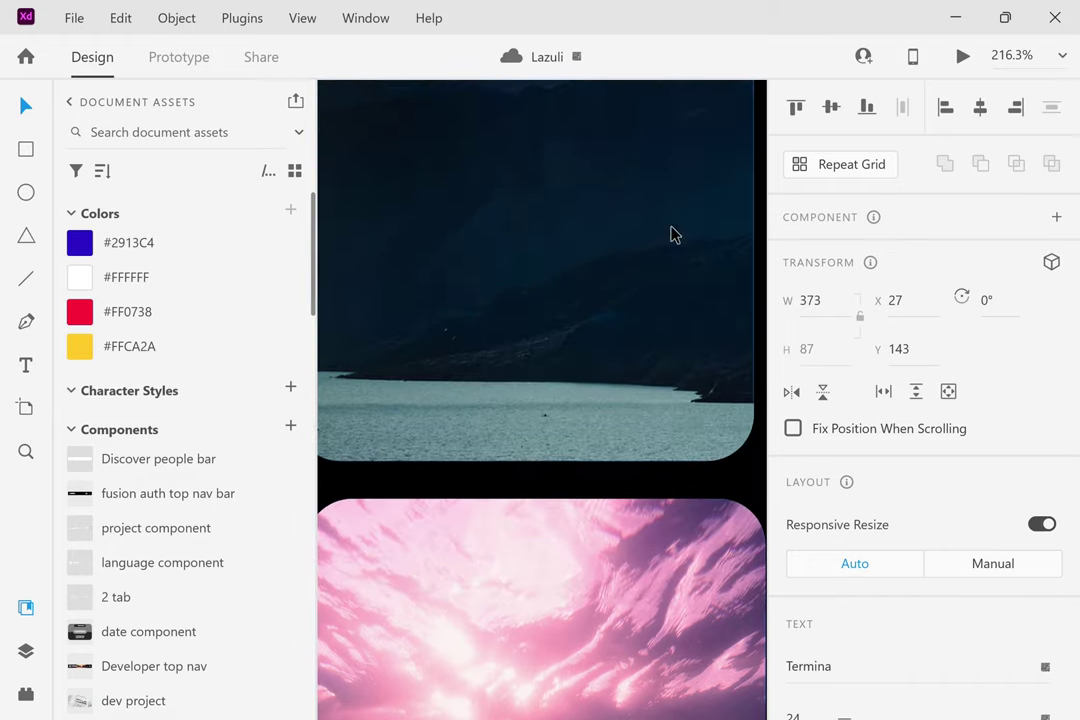
# Examine the "Help Us Pioneer the Future of AI" card on the apps and web profile artboard.
pyautogui.scroll(-8, 671, 234)
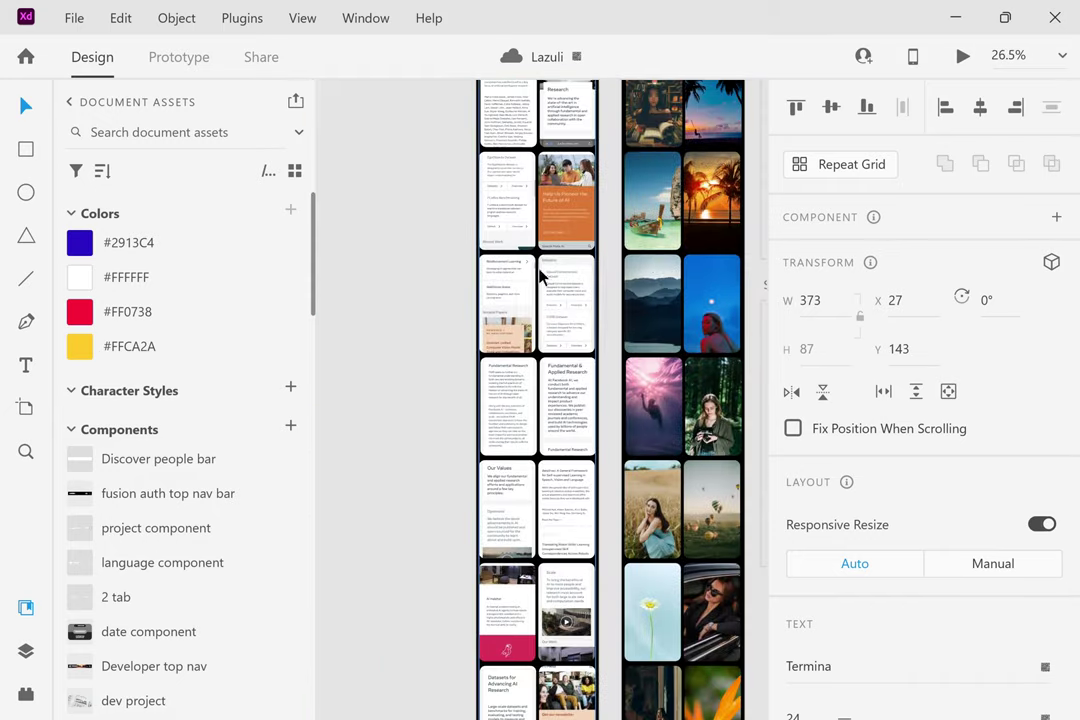
pyautogui.scroll(1, 524, 241)
pyautogui.scroll(6, 524, 241)
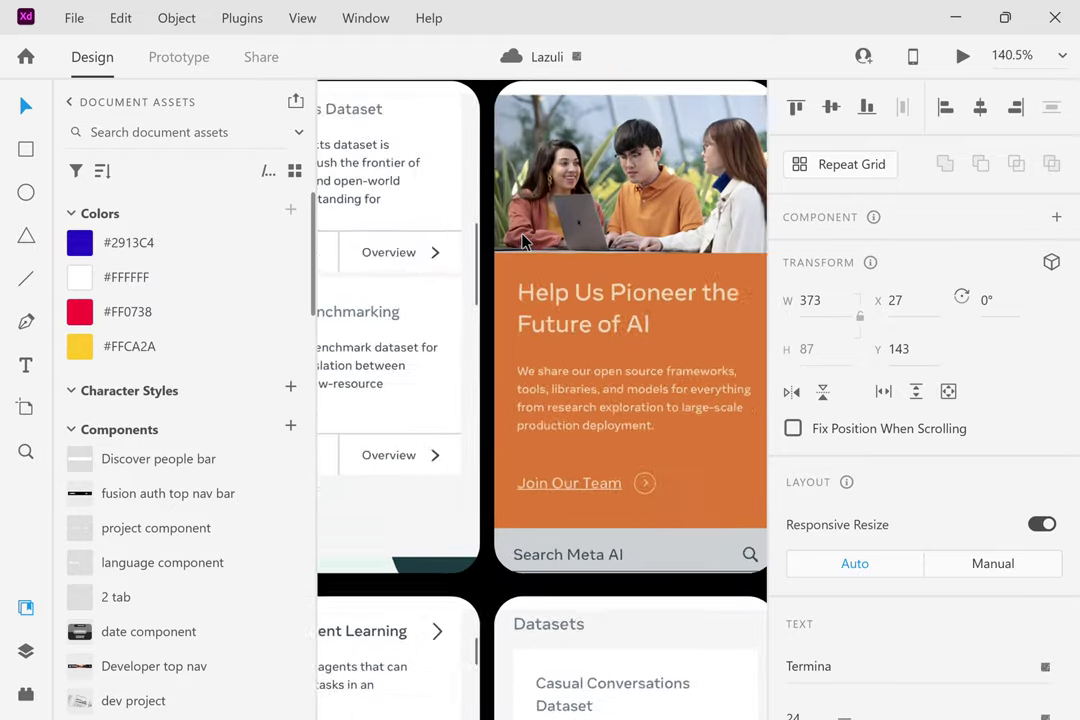
pyautogui.scroll(-5, 524, 241)
pyautogui.scroll(4, 524, 241)
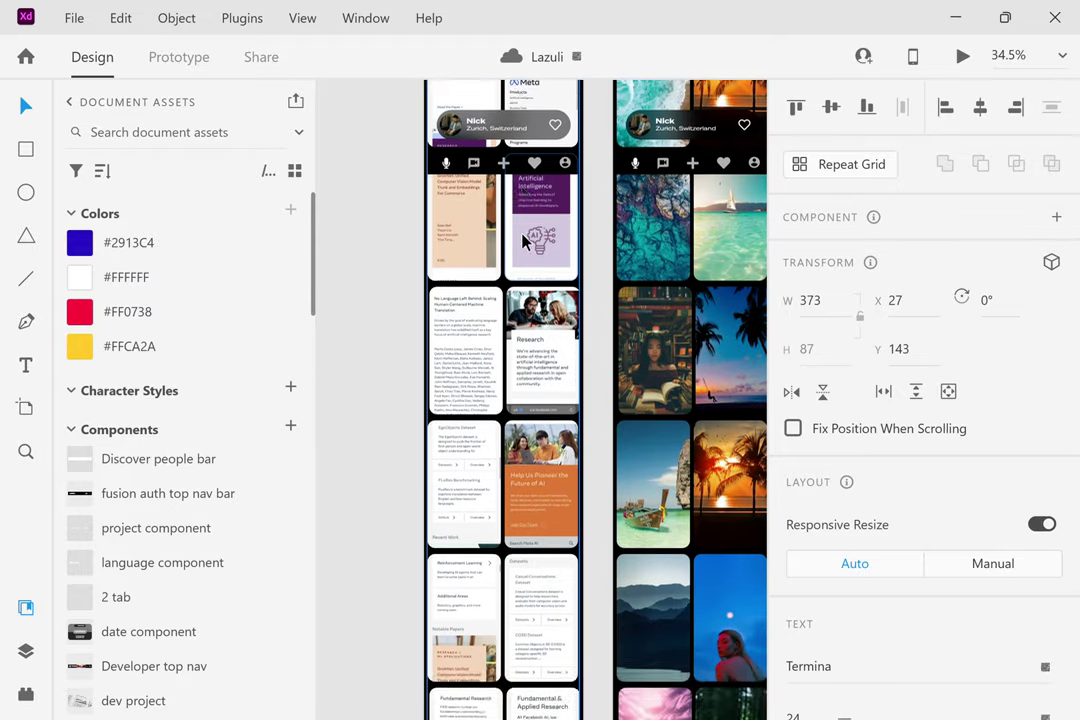
# Survey the search and profile artboards and locate the Save artboard beside the Contacts and VideoCalls artboards.
pyautogui.scroll(5, 523, 309)
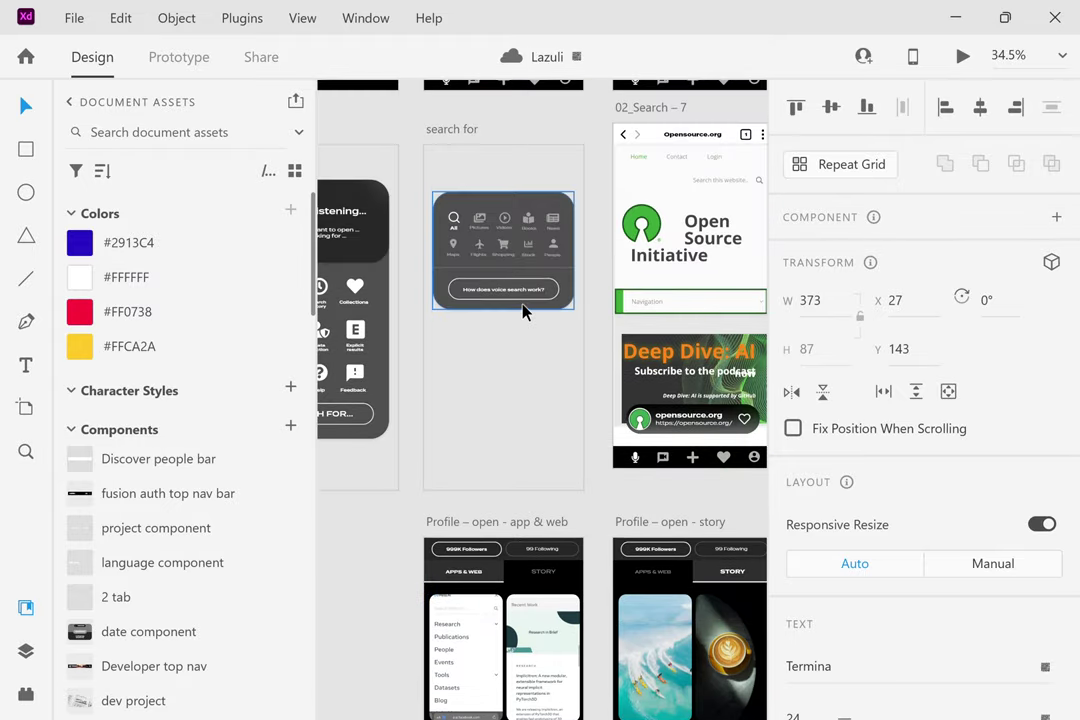
pyautogui.hscroll(3, 527, 312)
pyautogui.scroll(-2, 522, 306)
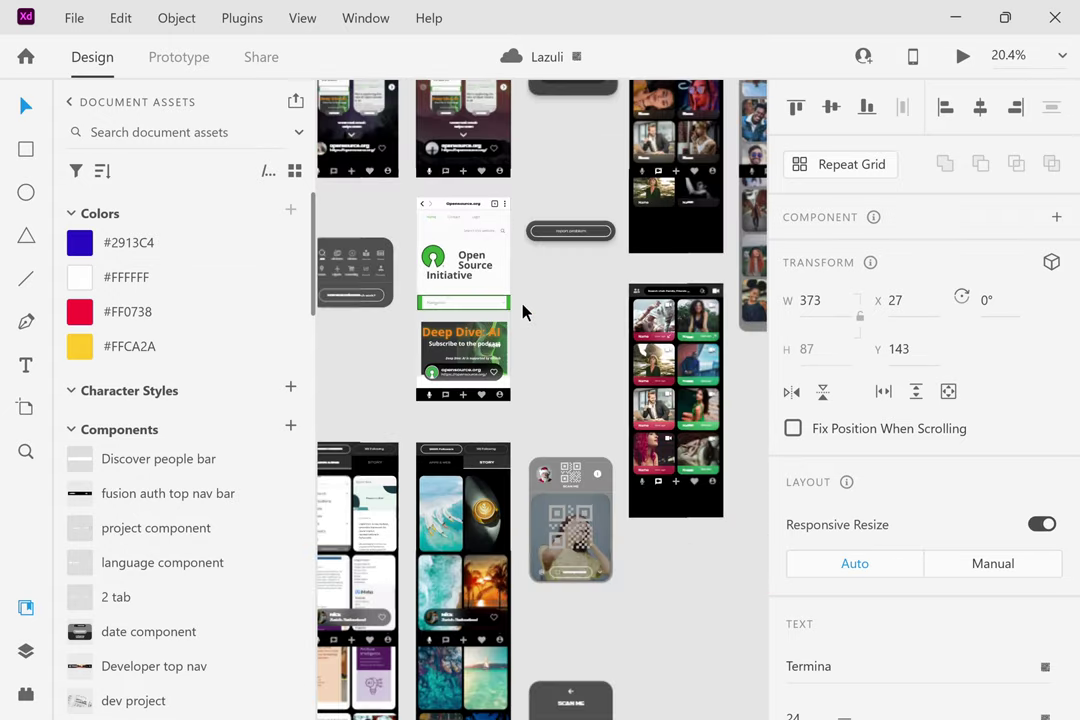
pyautogui.hscroll(1, 523, 309)
pyautogui.scroll(-1, 570, 320)
pyautogui.scroll(3, 600, 280)
pyautogui.hscroll(1, 600, 280)
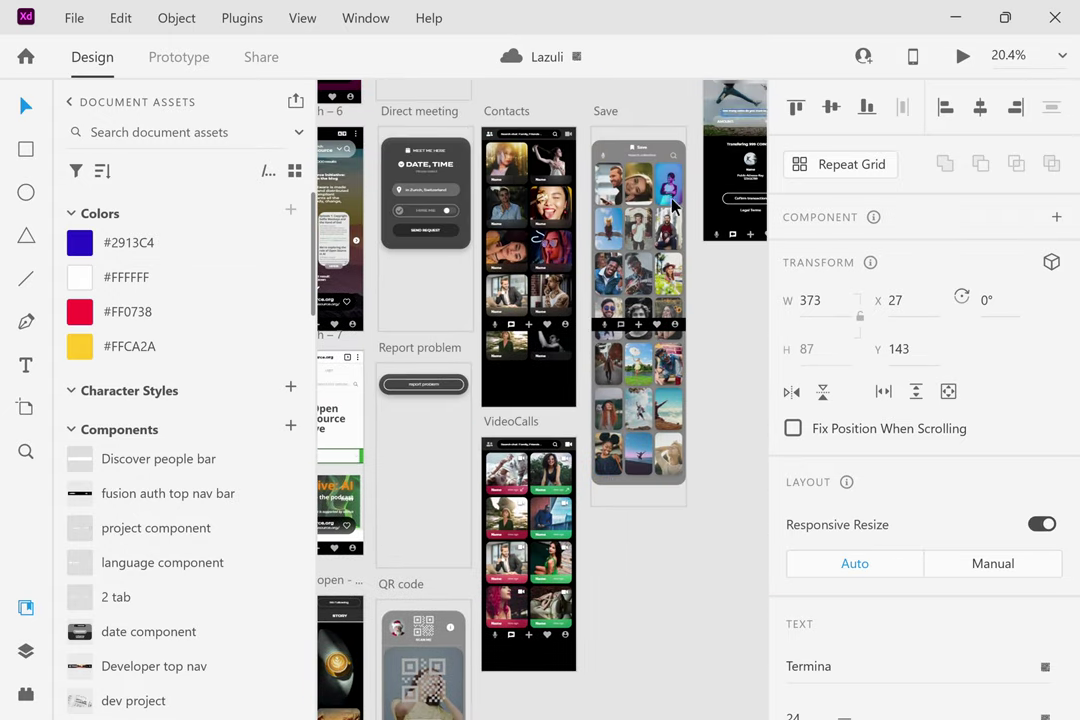
# Inspect the Save artboard's photos of the woman in the brown hat and the laughing woman among sunflowers in close-up.
pyautogui.scroll(1, 660, 228)
pyautogui.scroll(5, 658, 229)
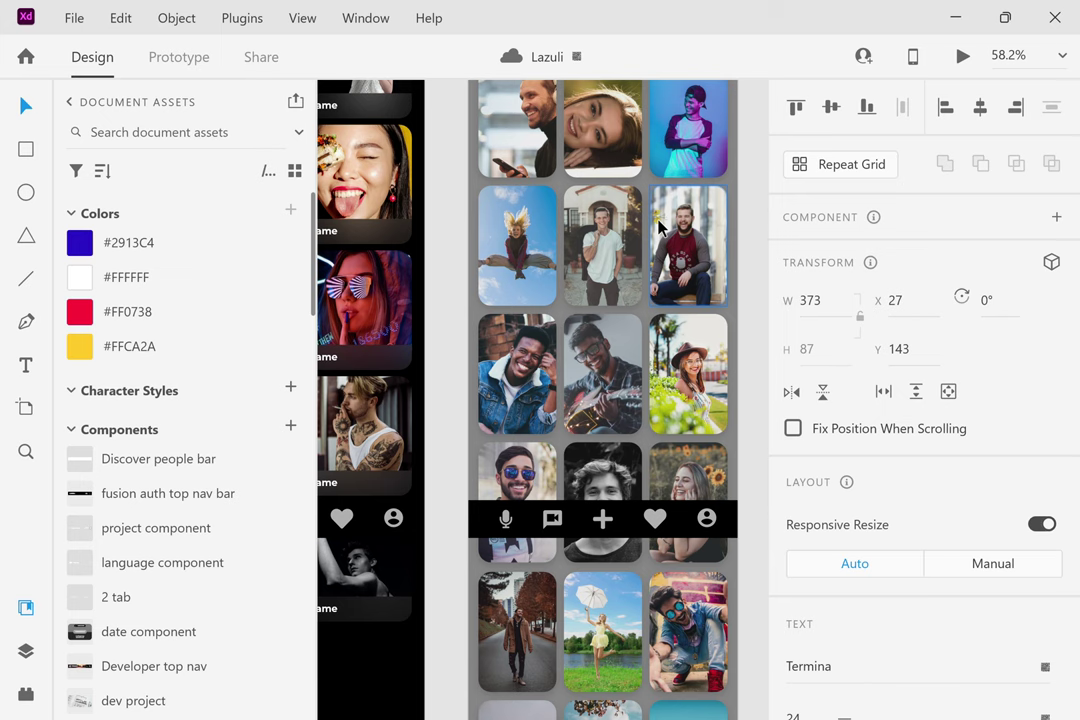
pyautogui.scroll(10, 703, 381)
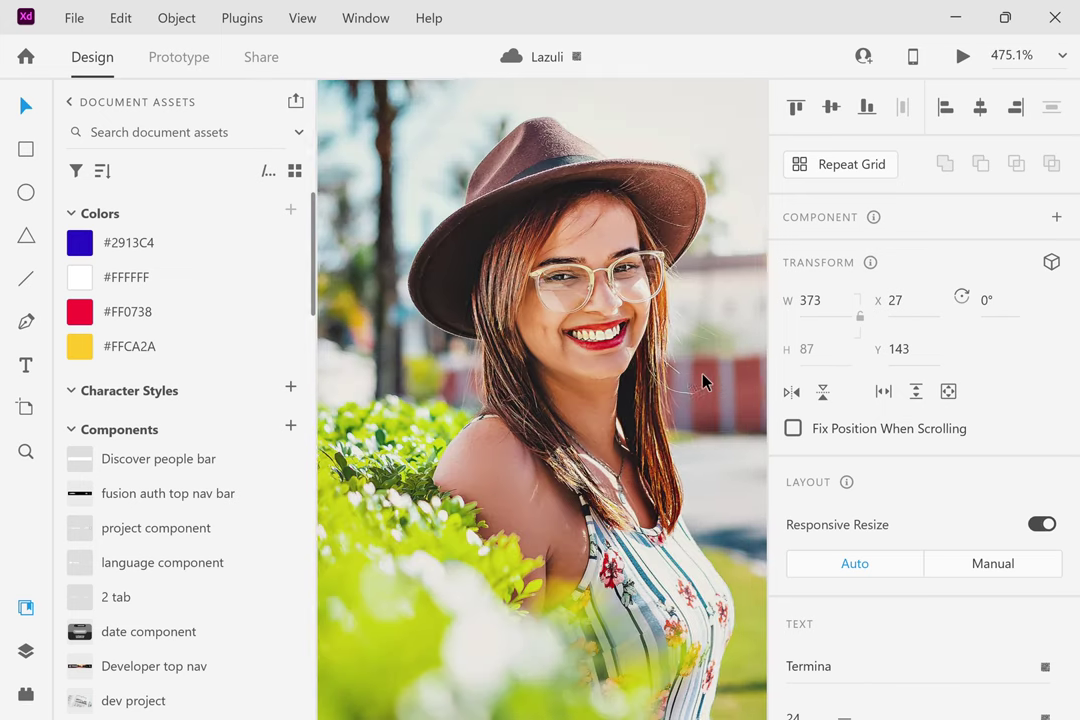
pyautogui.hscroll(1, 703, 381)
pyautogui.hscroll(1, 703, 381)
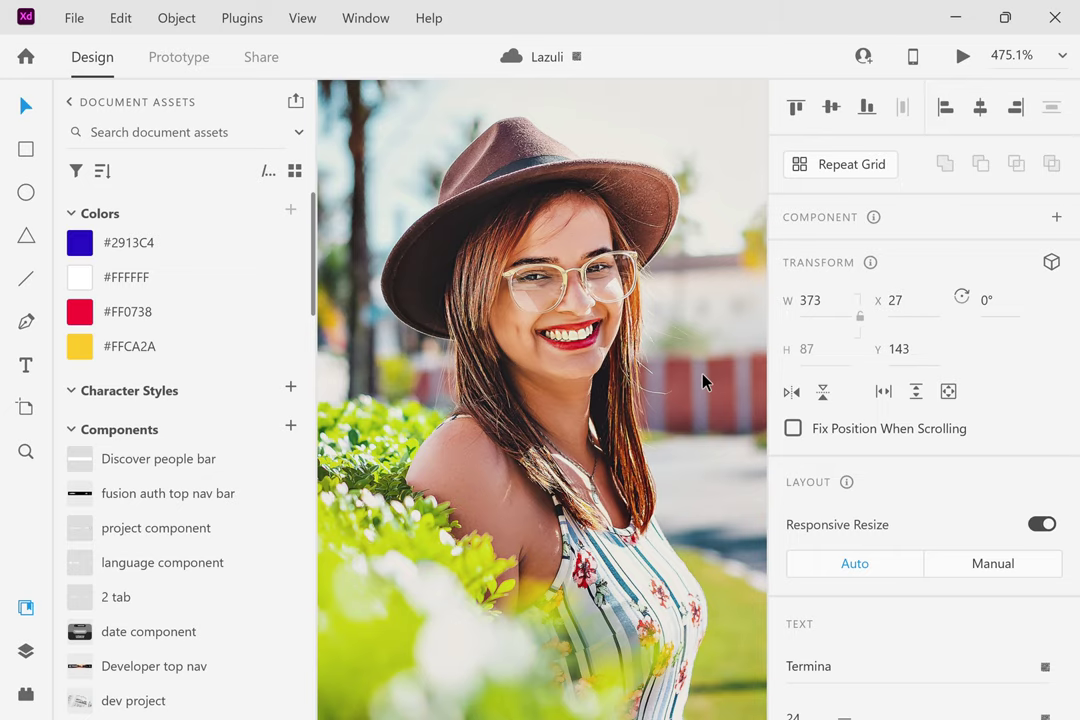
pyautogui.scroll(-10, 703, 381)
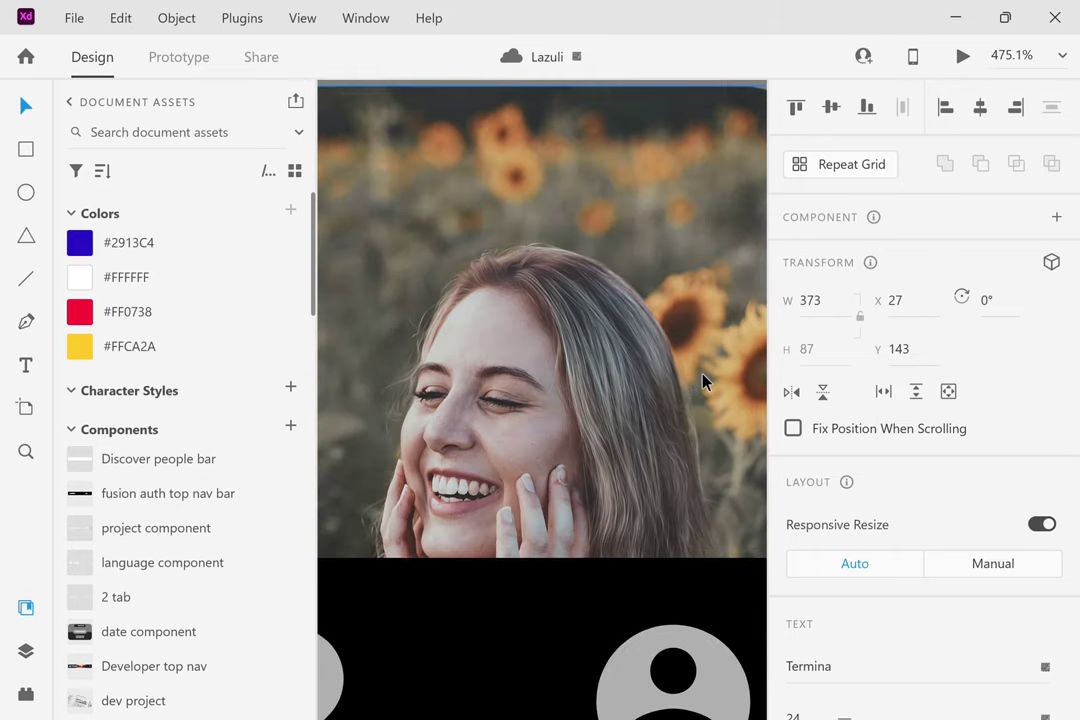
pyautogui.scroll(-5, 641, 371)
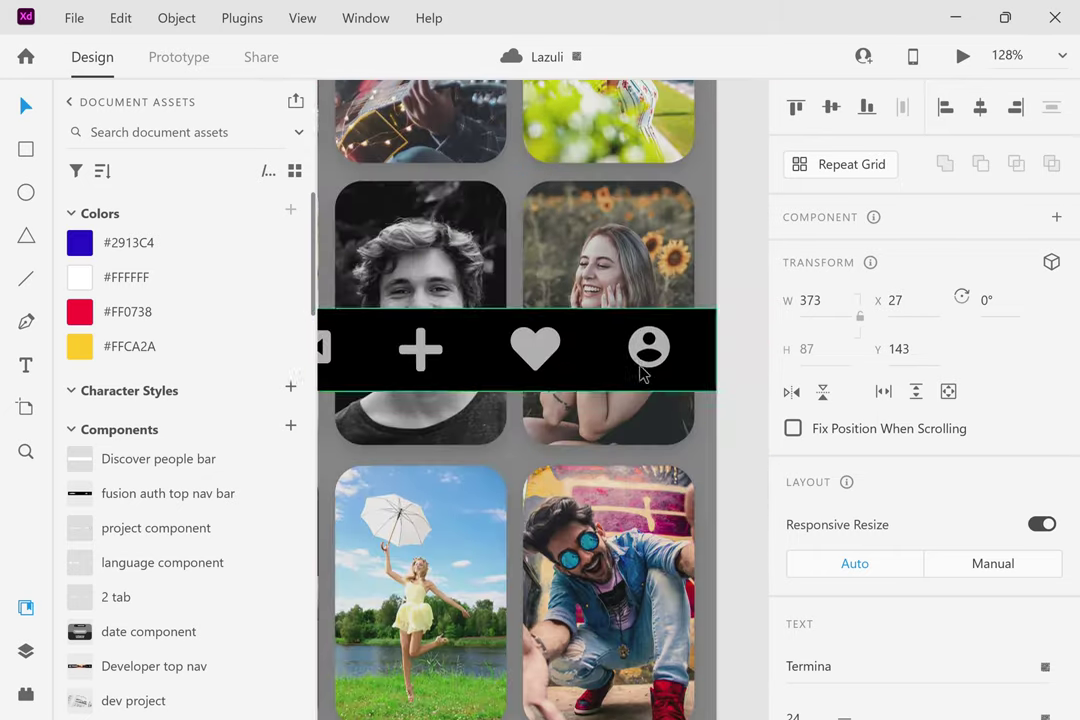
# Inspect the photo of the woman in the yellow dress with the white umbrella at high magnification.
pyautogui.scroll(3, 494, 622)
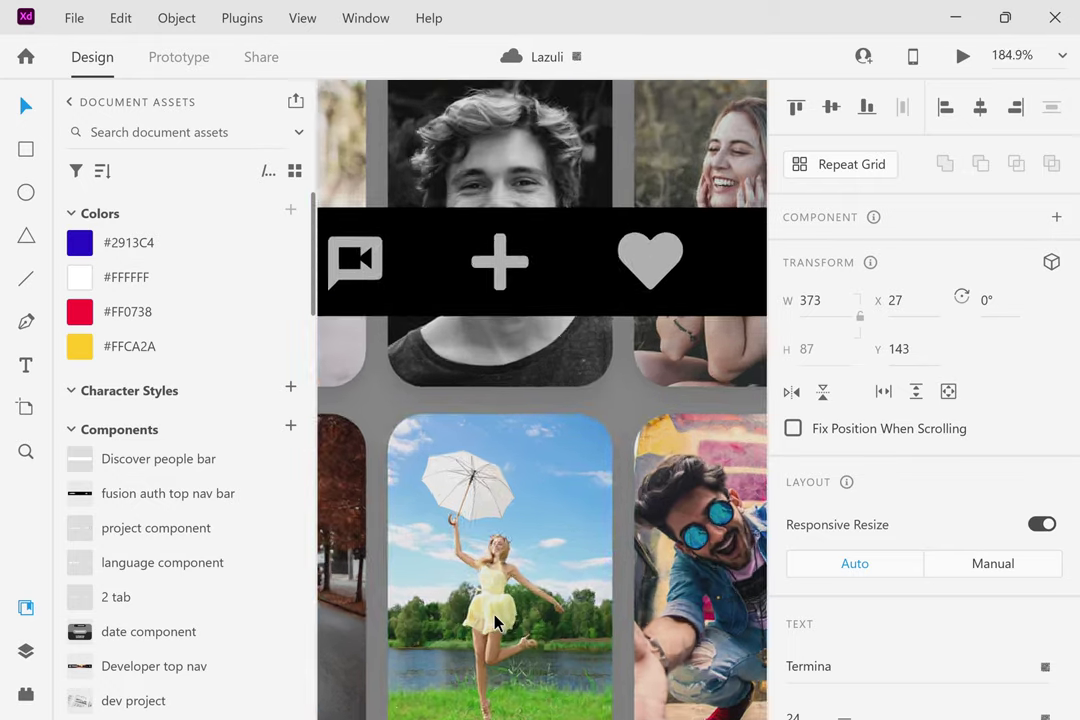
pyautogui.scroll(5, 494, 622)
pyautogui.scroll(-2, 494, 622)
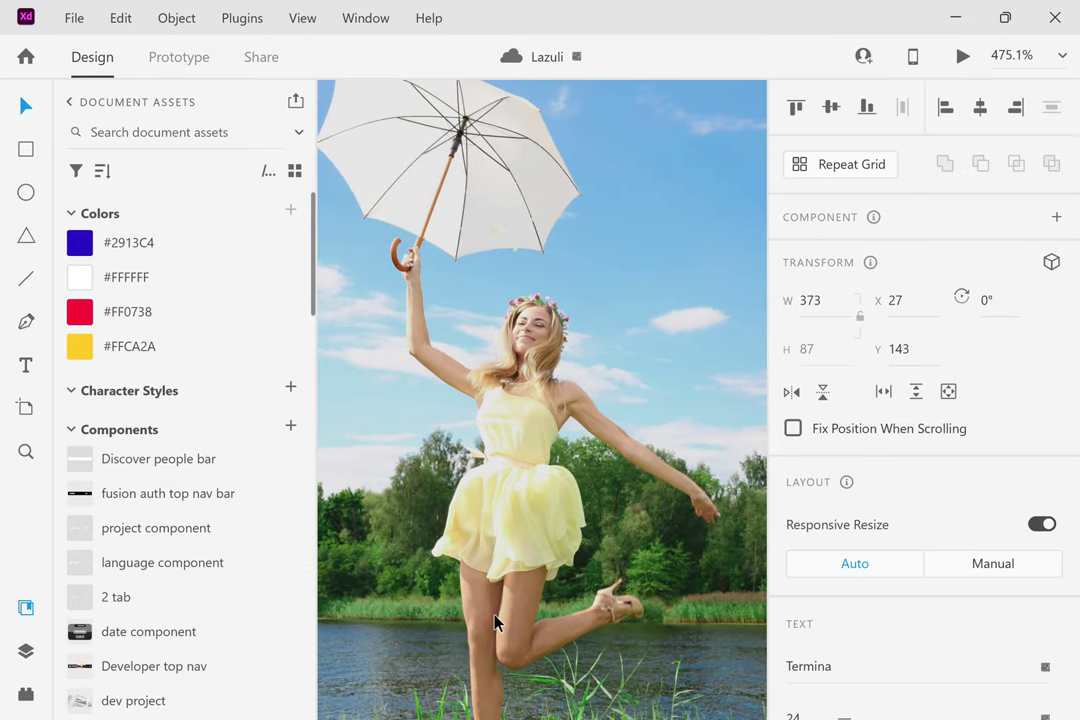
pyautogui.scroll(-1, 611, 590)
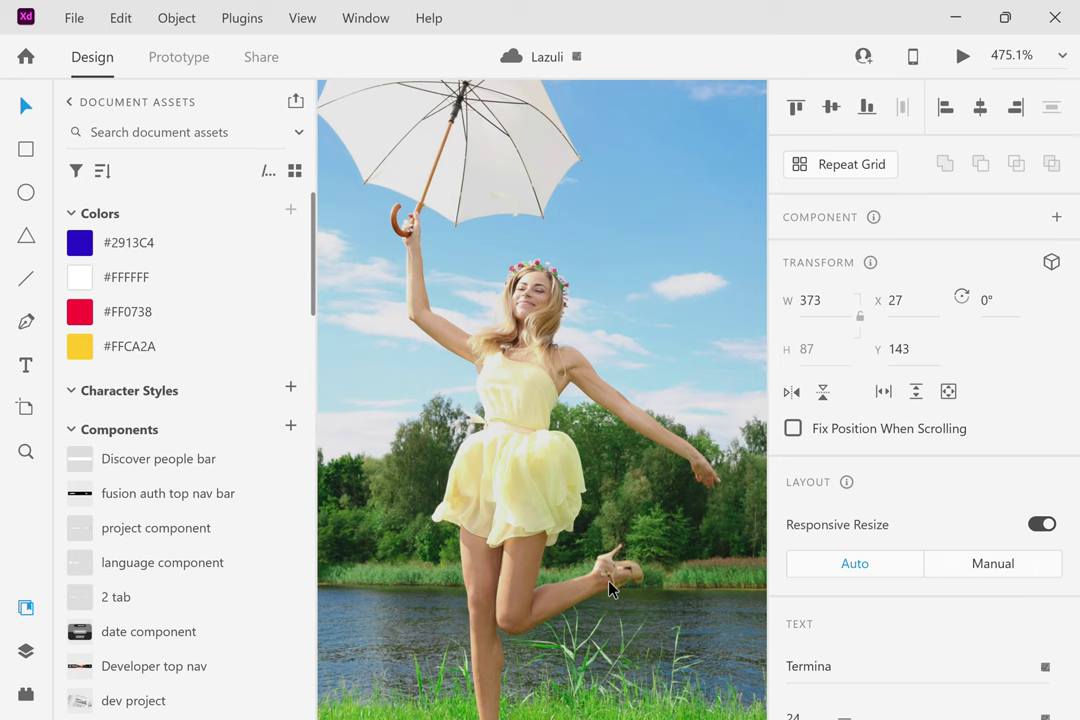
# Inspect the neighbouring photo of the man in the brown coat on the autumn street, from head to shoes.
pyautogui.hscroll(-5, 646, 453)
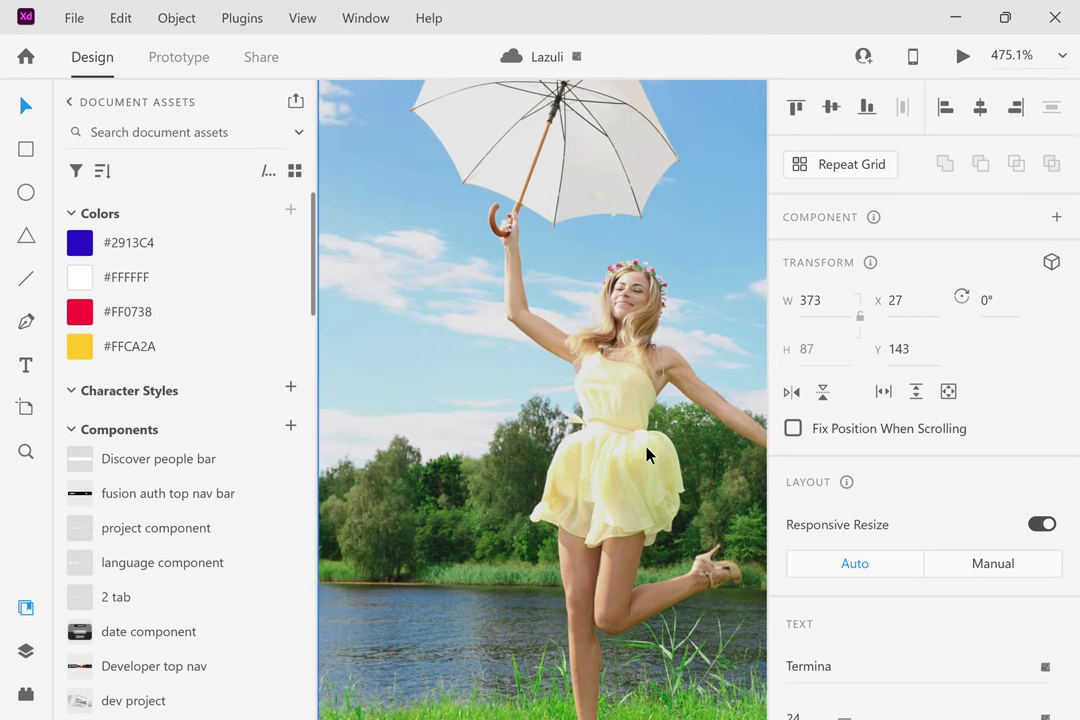
pyautogui.hscroll(-8, 646, 453)
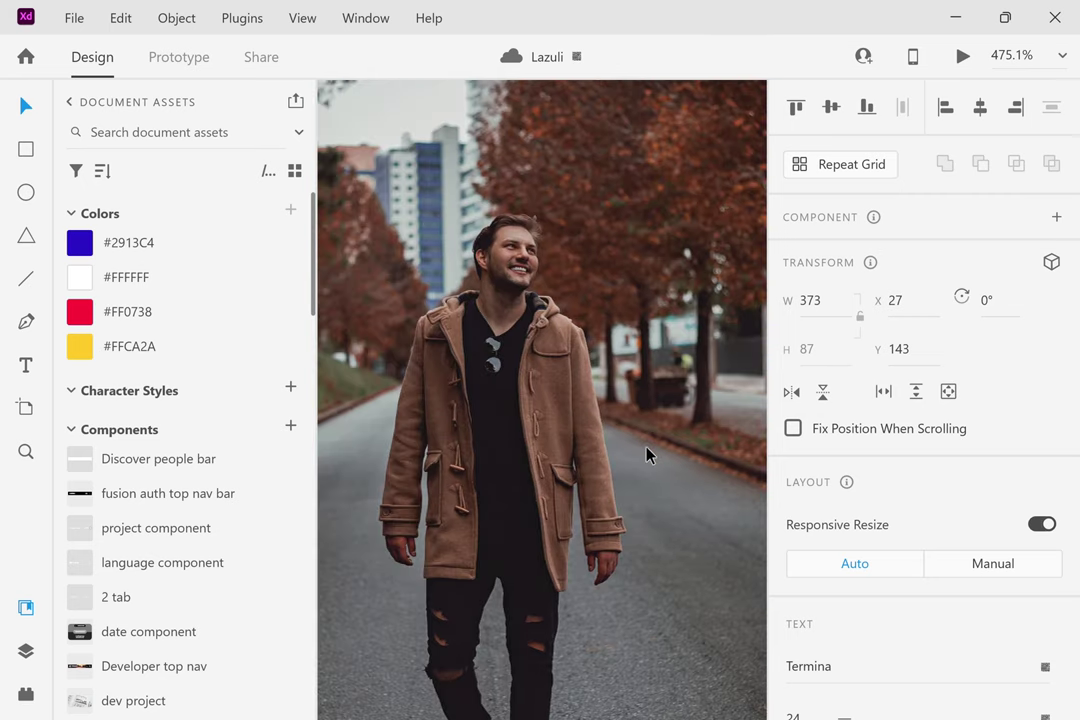
pyautogui.scroll(-2, 646, 453)
pyautogui.scroll(-1, 646, 453)
pyautogui.hscroll(1, 646, 453)
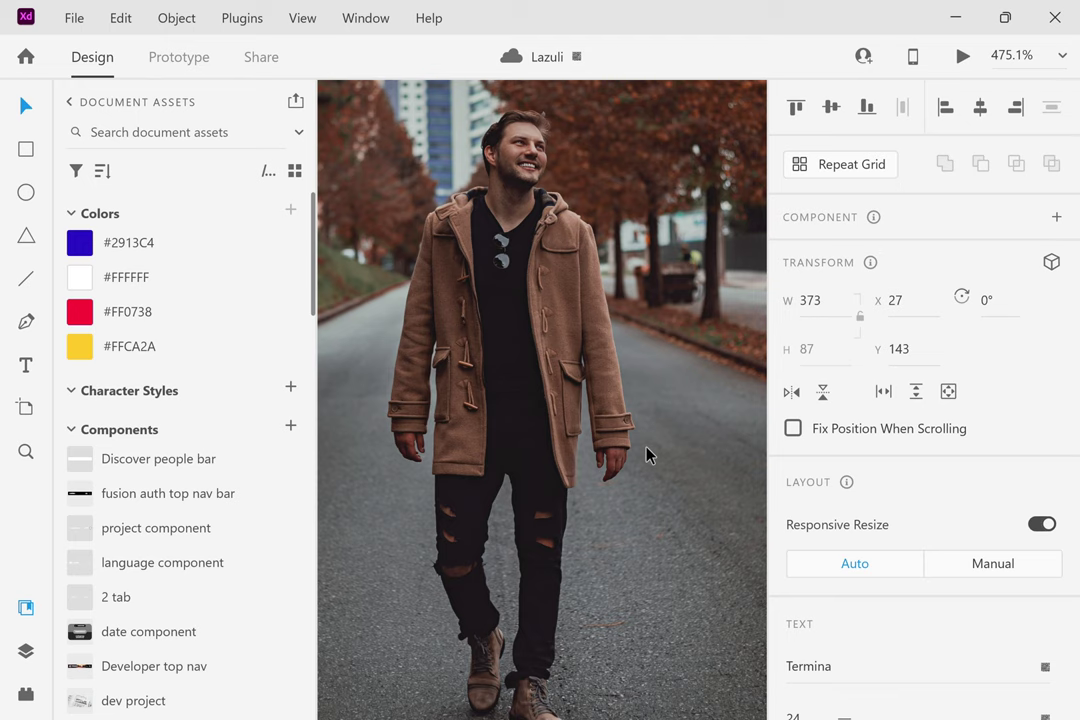
# Inspect the photo of the red-haired woman in the black hat and the photo of the woman with two hair buns.
pyautogui.scroll(-15, 646, 453)
pyautogui.scroll(-10, 646, 453)
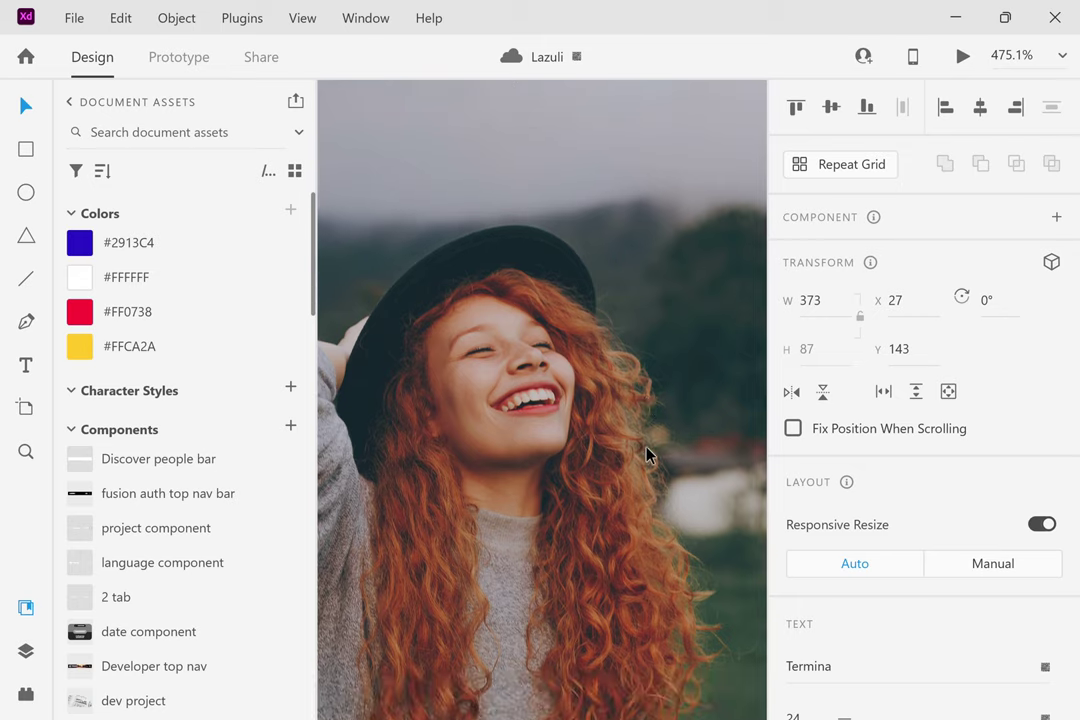
pyautogui.scroll(1, 646, 453)
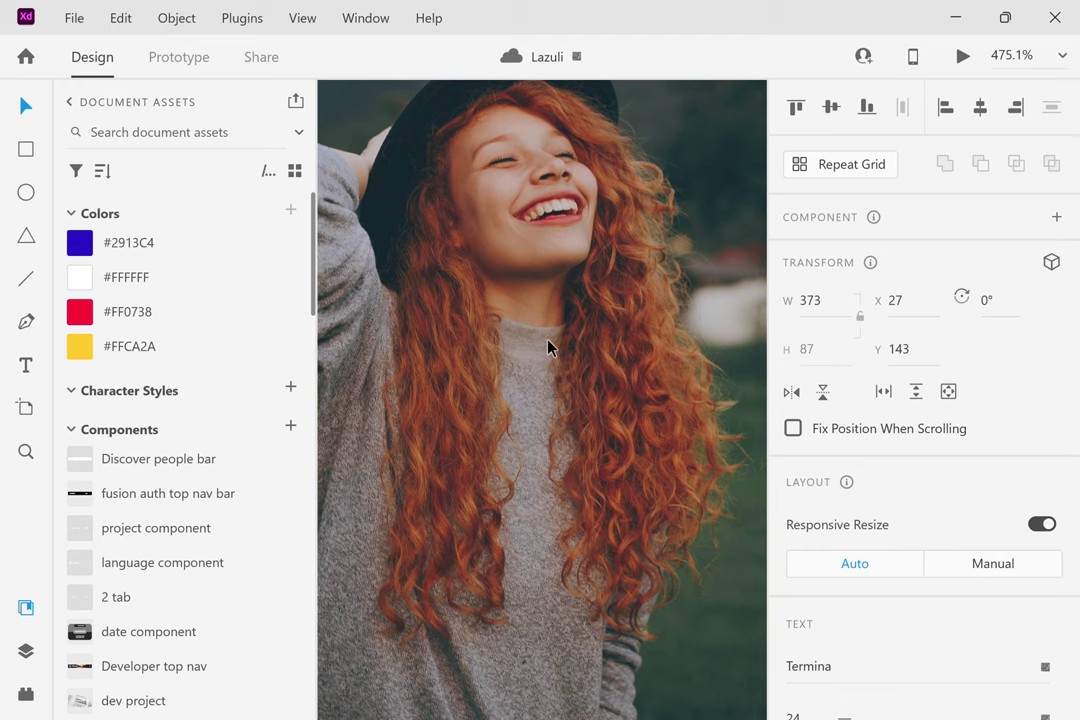
pyautogui.keyDown('ctrl'); pyautogui.scroll(-6, 548, 347); pyautogui.keyUp('ctrl')
pyautogui.scroll(-1, 550, 352)
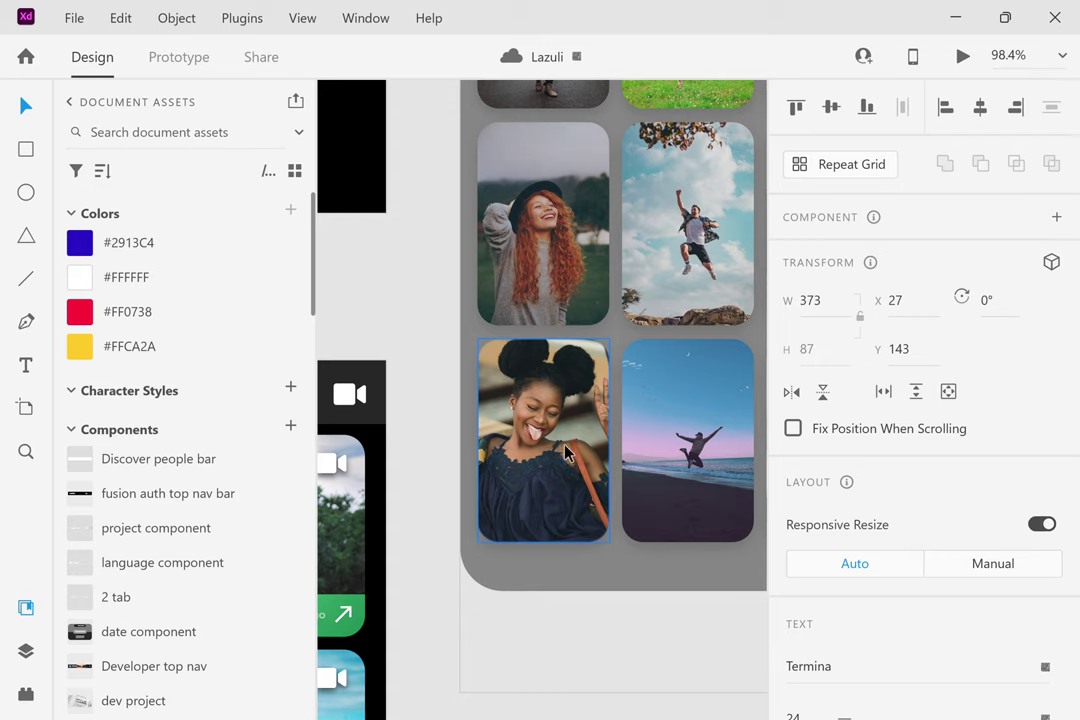
pyautogui.keyDown('ctrl'); pyautogui.scroll(4, 563, 440); pyautogui.keyUp('ctrl')
pyautogui.hscroll(-1, 562, 437)
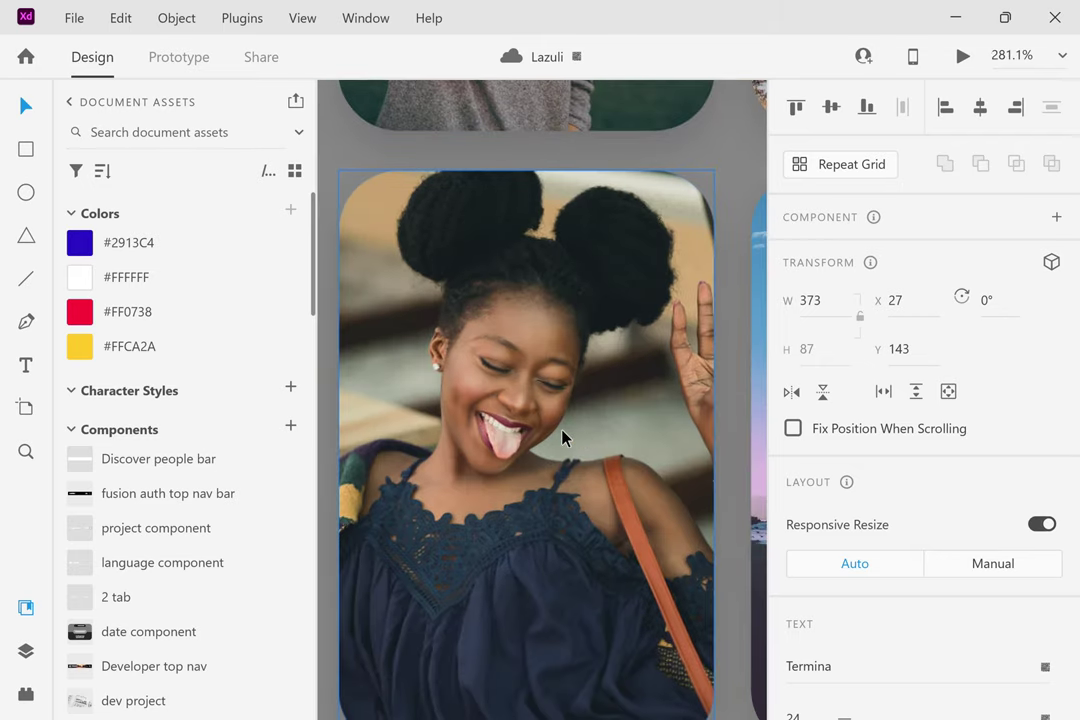
# Find the photo of the blond person jumping against the blue sky on the Save artboard and inspect it in close-up.
pyautogui.keyDown('ctrl'); pyautogui.scroll(-6, 563, 437); pyautogui.keyUp('ctrl')
pyautogui.scroll(5, 563, 437)
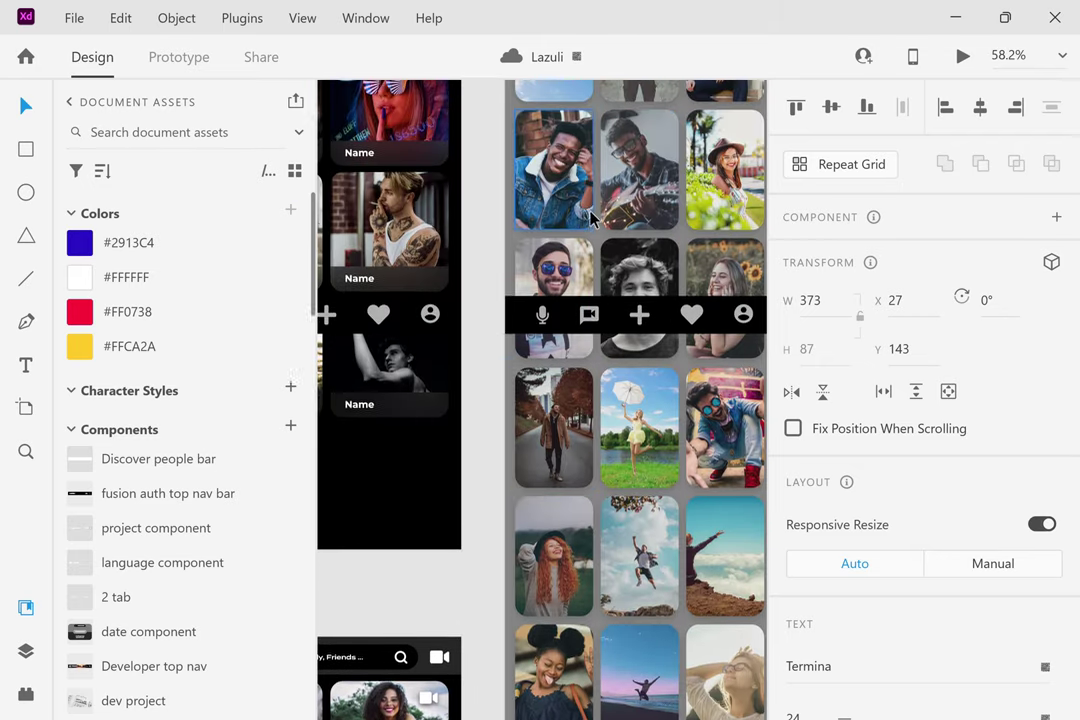
pyautogui.scroll(4, 590, 218)
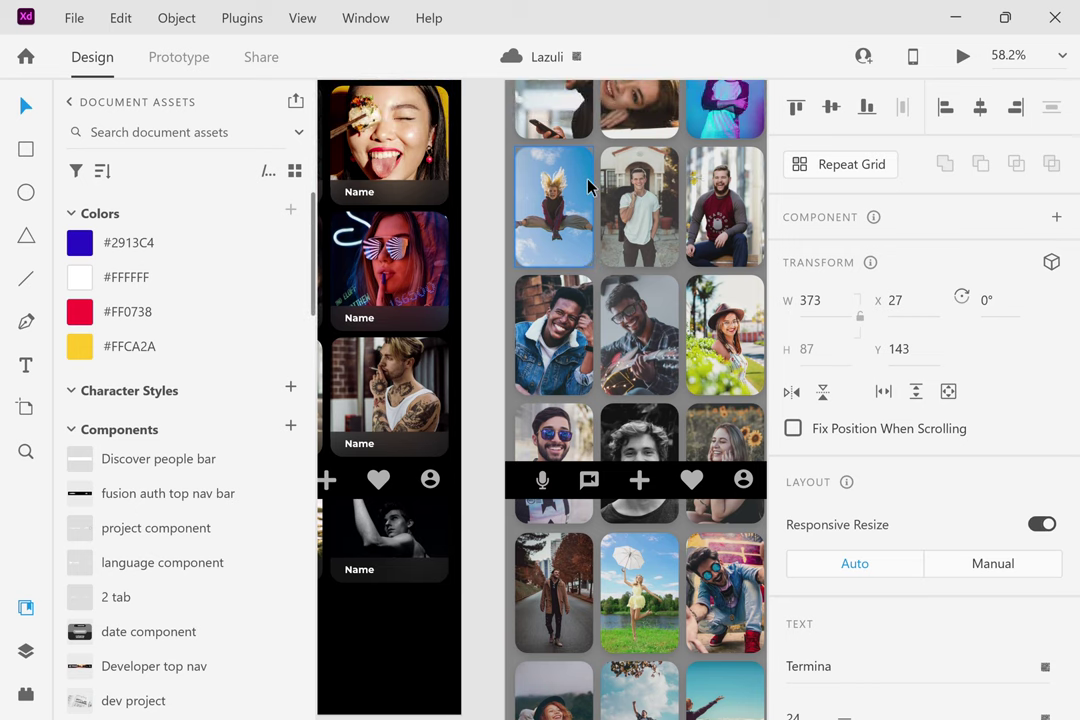
pyautogui.keyDown('ctrl'); pyautogui.scroll(4, 578, 193); pyautogui.keyUp('ctrl')
pyautogui.scroll(4, 576, 195)
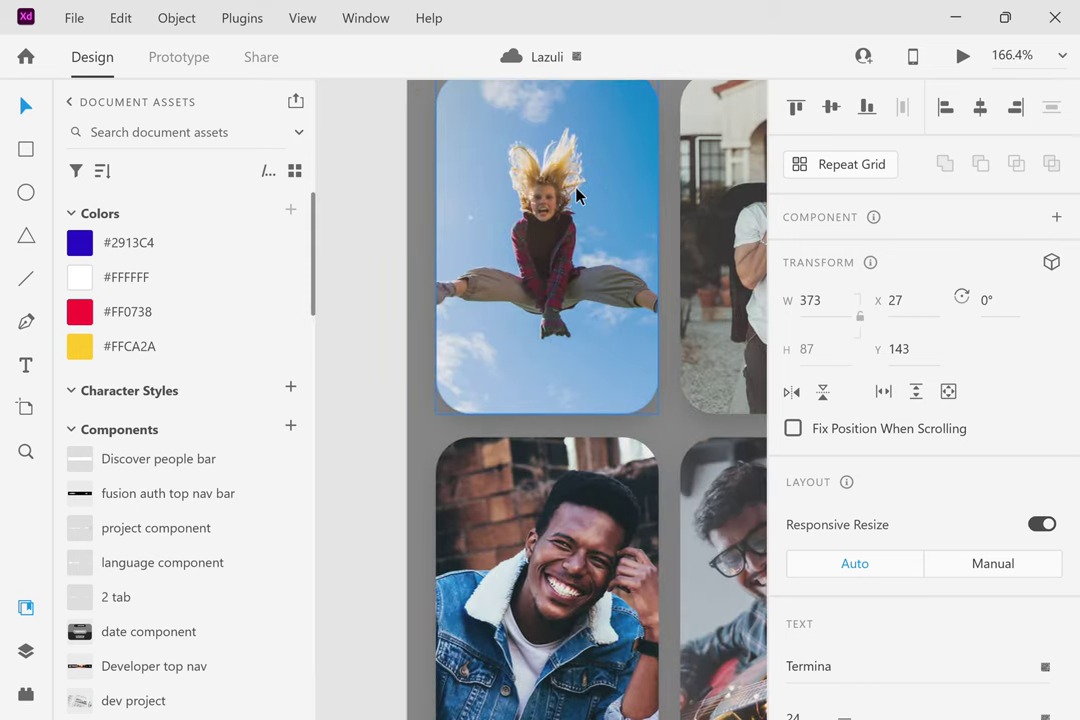
# Inspect the Save artboard's first-row photos of the man with headphones and the smiling woman resting her head.
pyautogui.scroll(10, 576, 195)
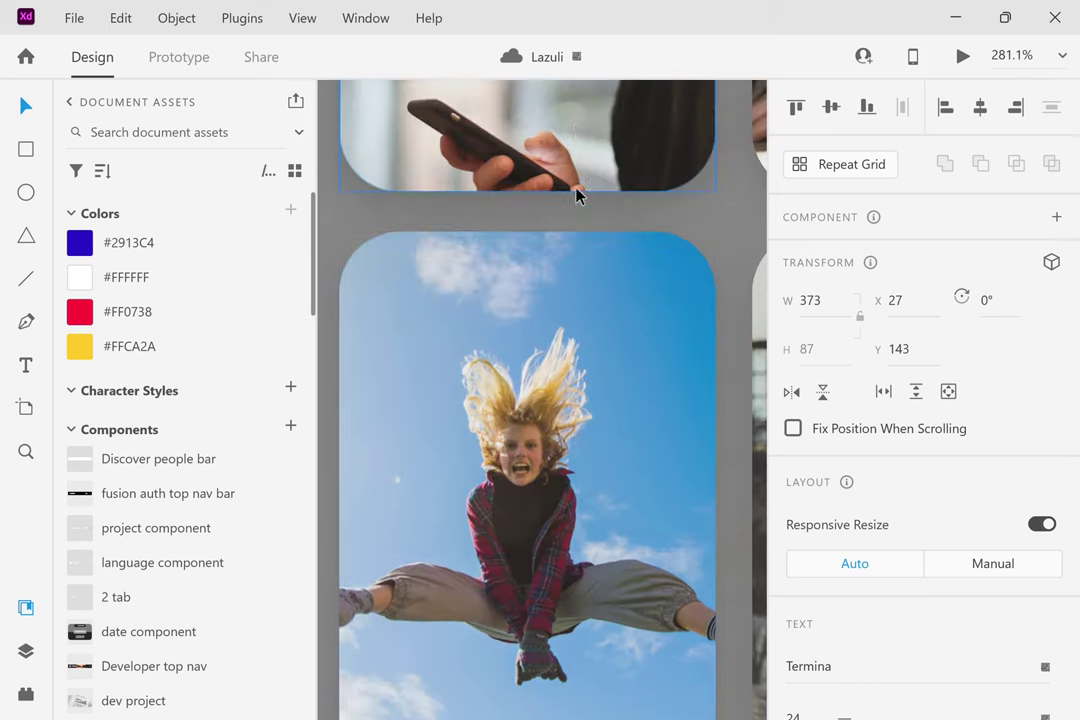
pyautogui.hscroll(1, 576, 195)
pyautogui.hscroll(5, 576, 195)
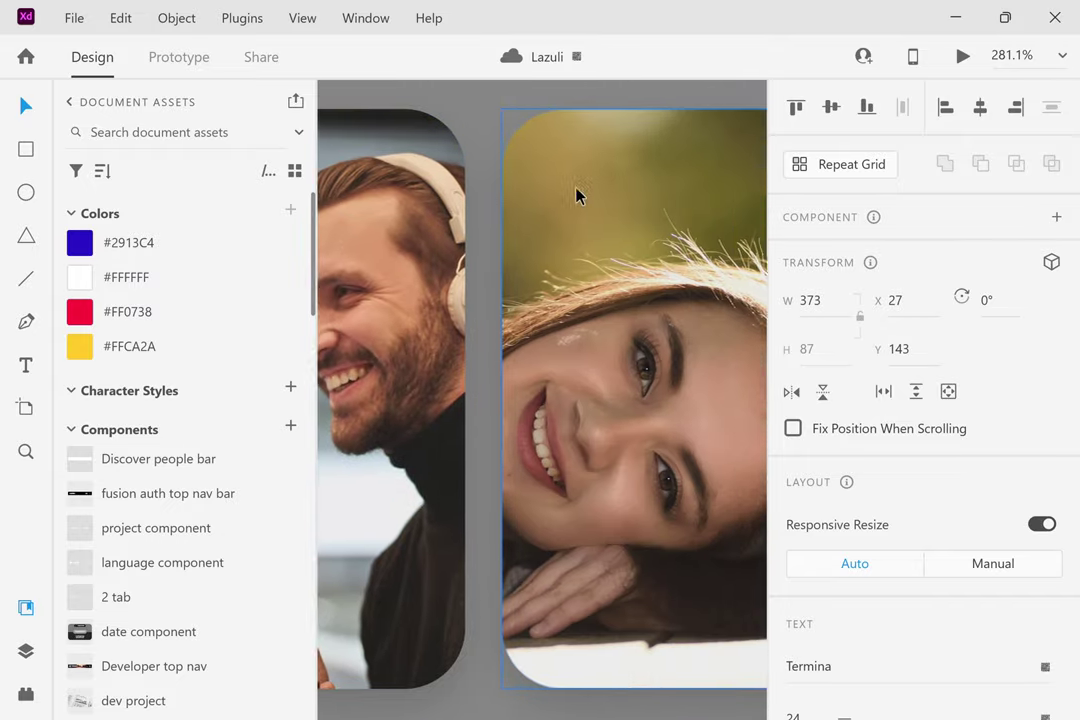
pyautogui.scroll(-8, 576, 195)
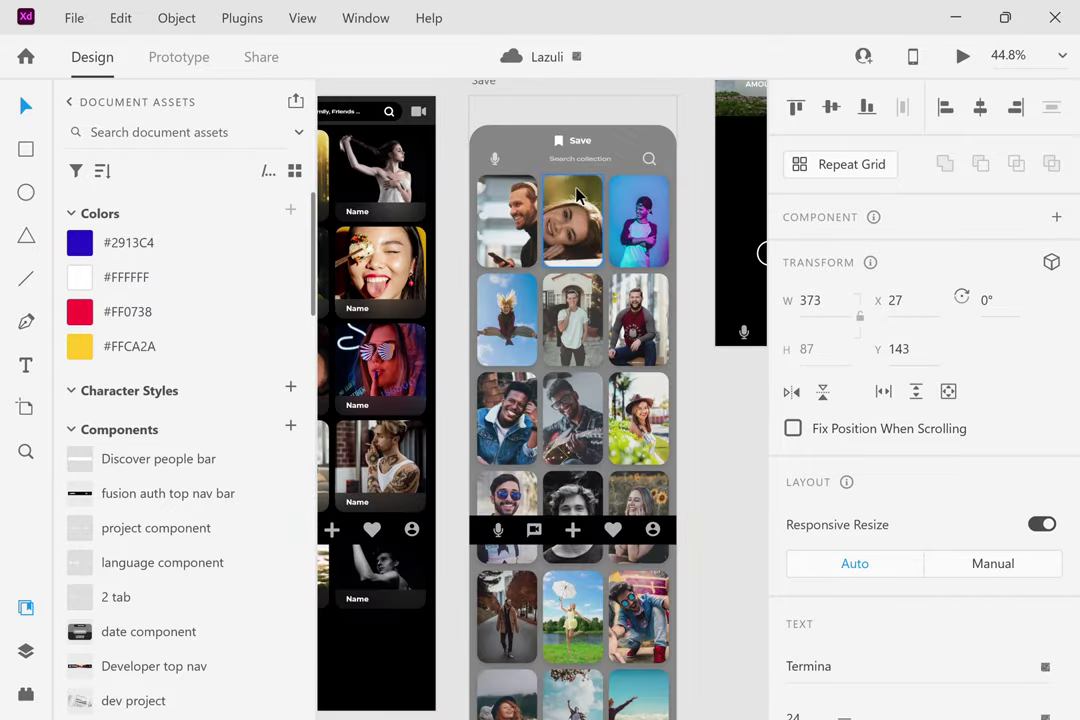
# Inspect the Contacts artboard's cards of the man in sunglasses and the freckled woman, including her face at high magnification.
pyautogui.hscroll(-4, 545, 190)
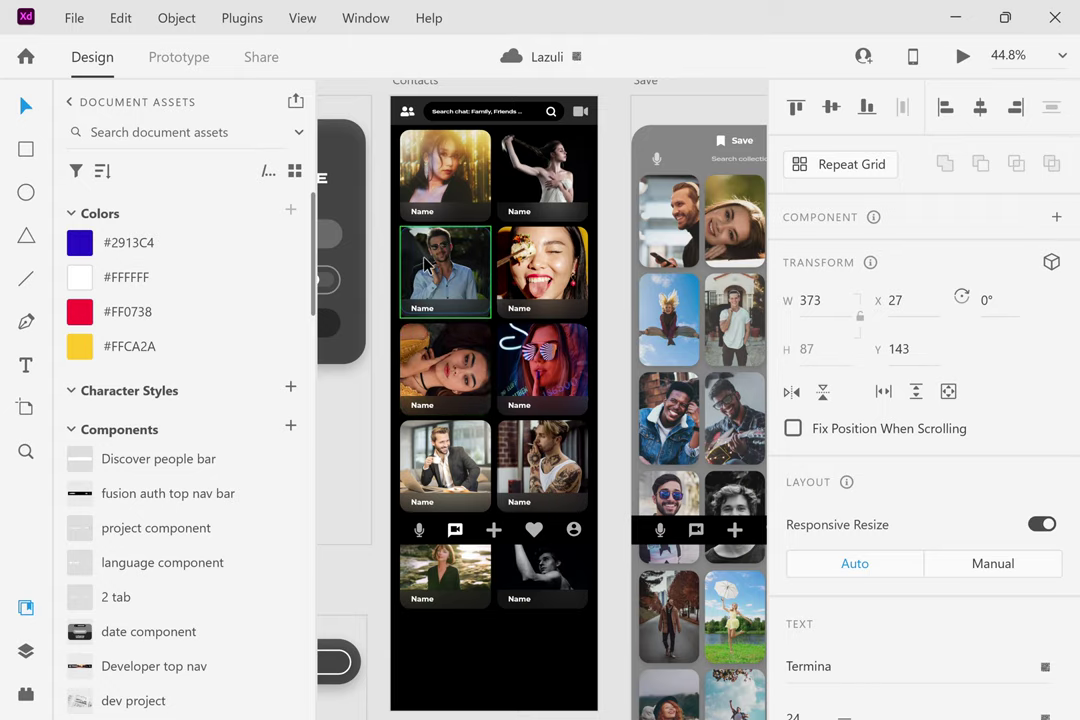
pyautogui.scroll(8, 425, 263)
pyautogui.scroll(-4, 487, 250)
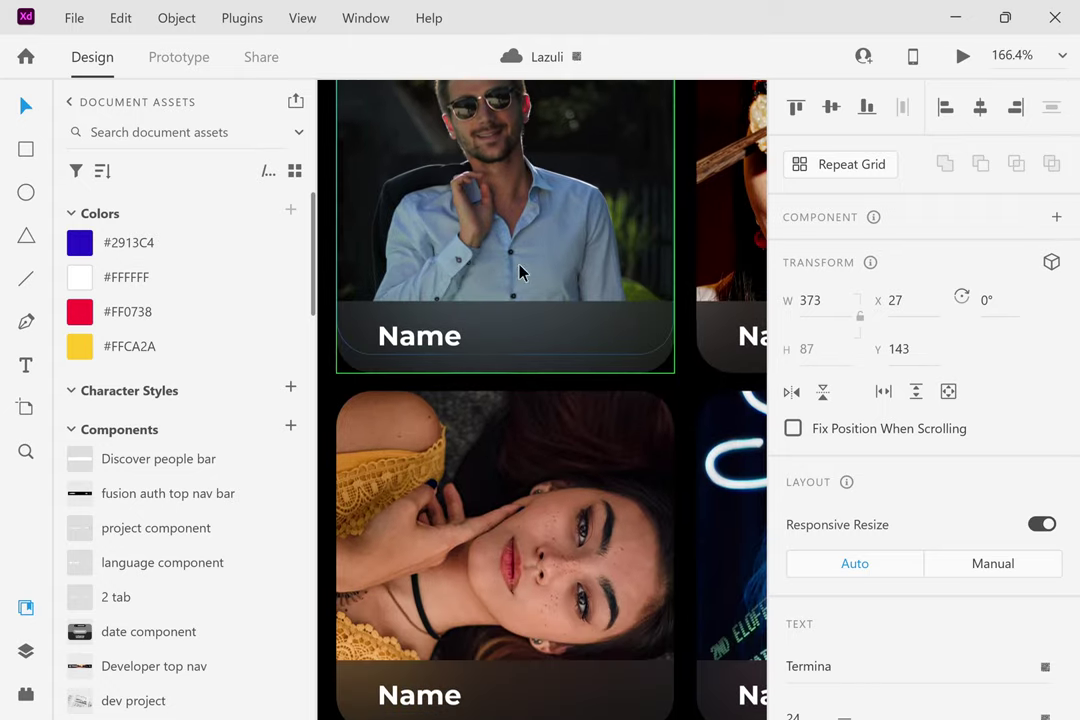
pyautogui.scroll(5, 477, 463)
pyautogui.scroll(-2, 479, 466)
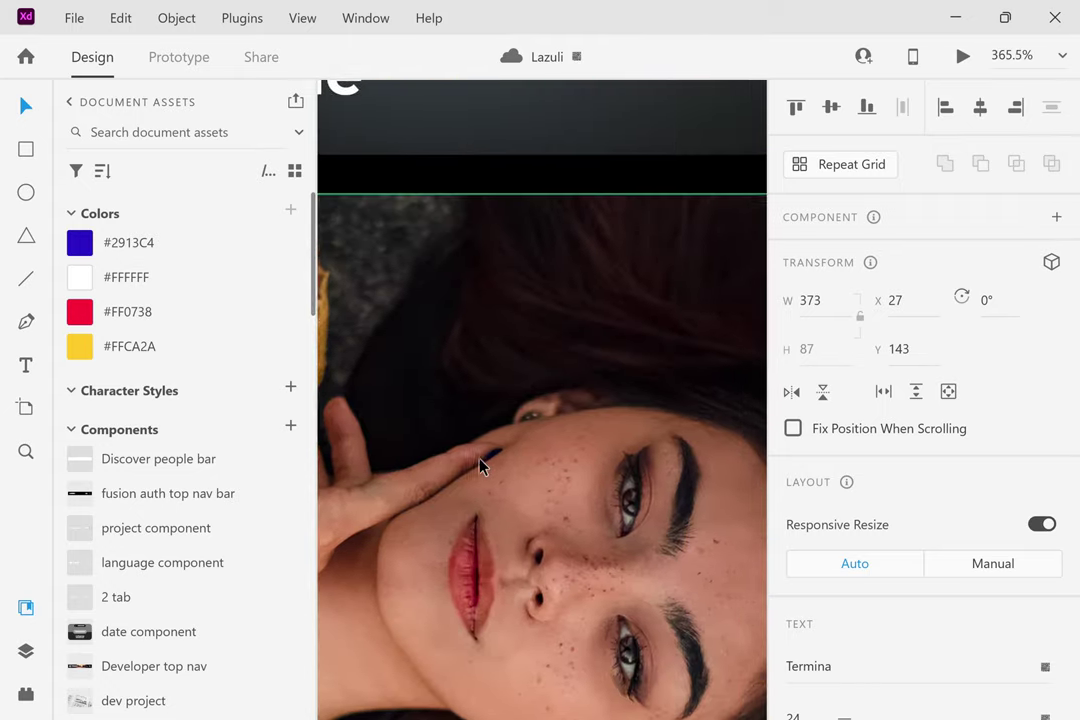
pyautogui.scroll(-5, 479, 466)
pyautogui.scroll(-3, 479, 466)
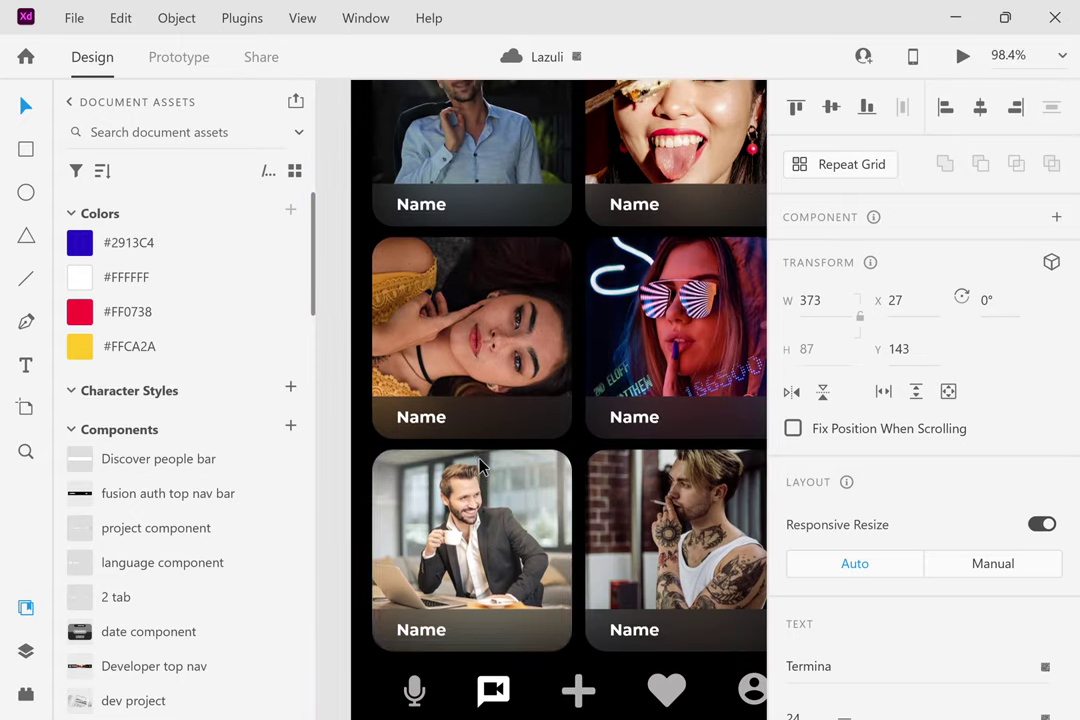
# Inspect the Contacts artboard's photo of the tattooed man smoking in a white tank top in close-up.
pyautogui.scroll(-2, 479, 466)
pyautogui.scroll(-2, 479, 466)
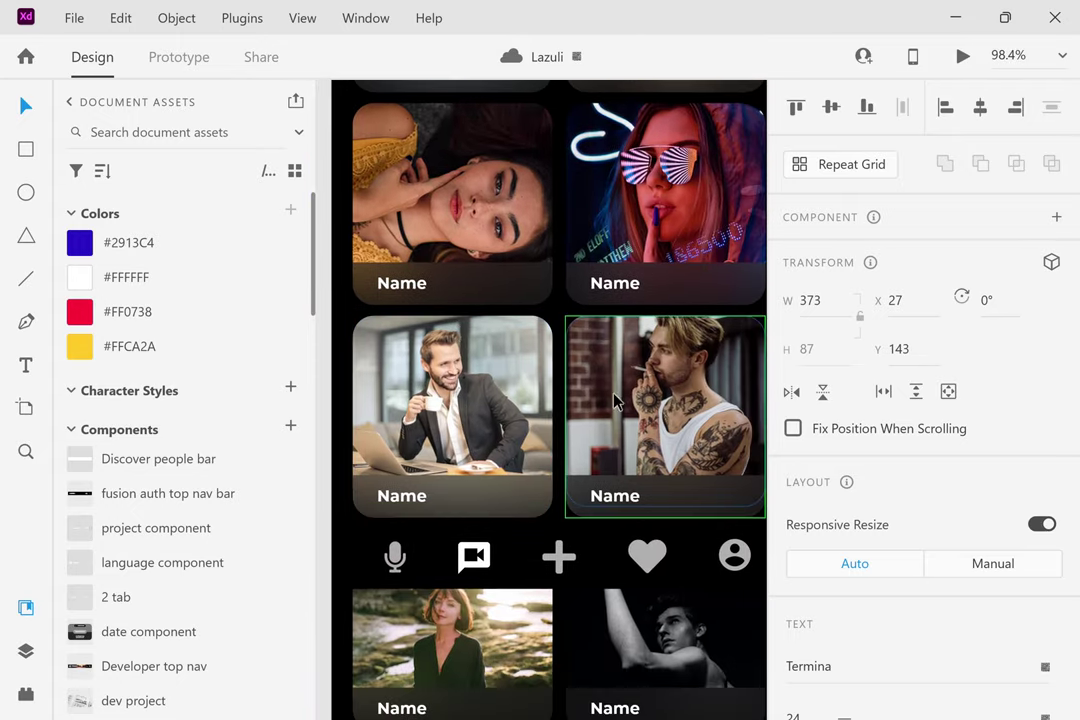
pyautogui.scroll(9, 660, 408)
pyautogui.hscroll(5, 660, 408)
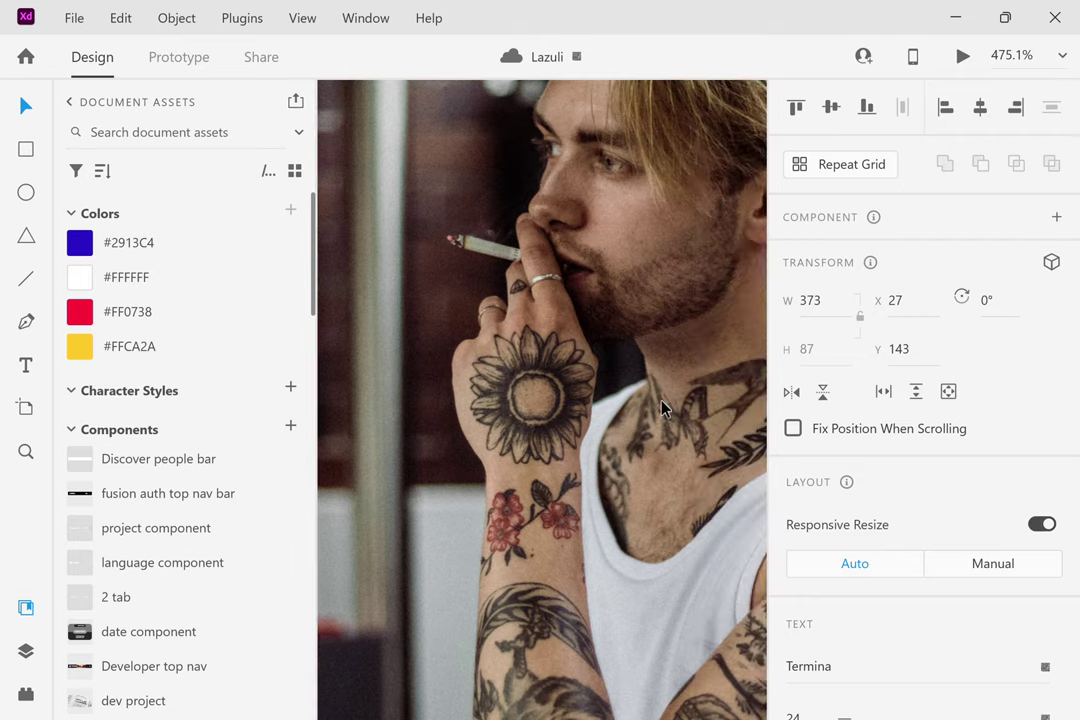
pyautogui.scroll(1, 660, 408)
pyautogui.hscroll(-1, 660, 408)
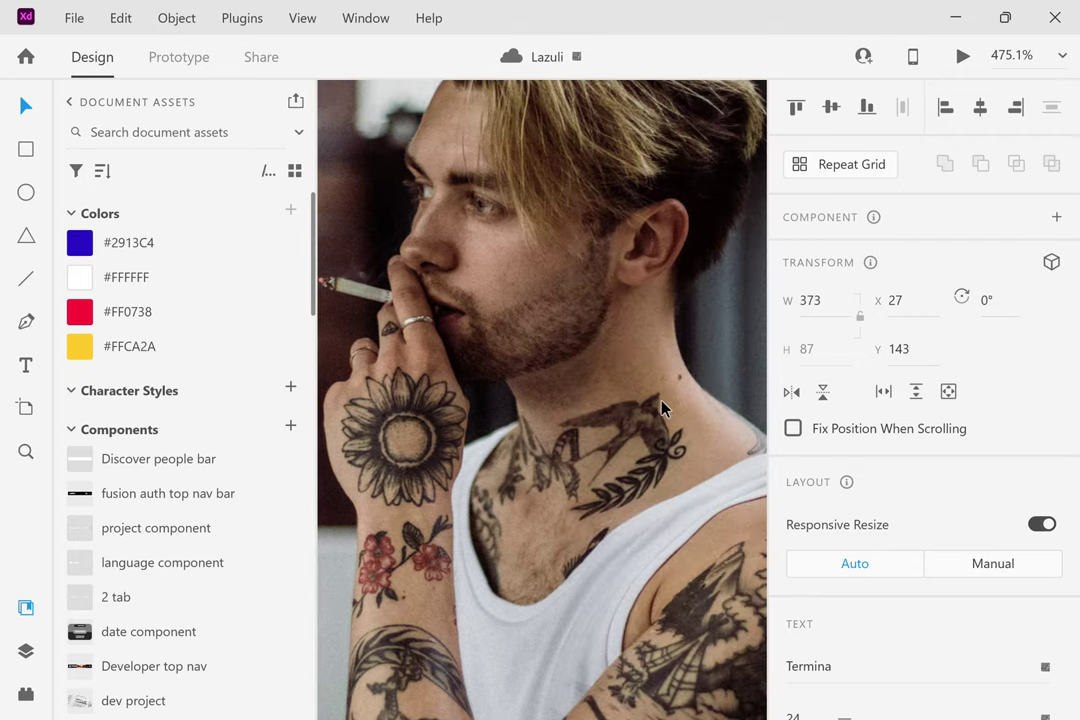
pyautogui.scroll(-5, 660, 408)
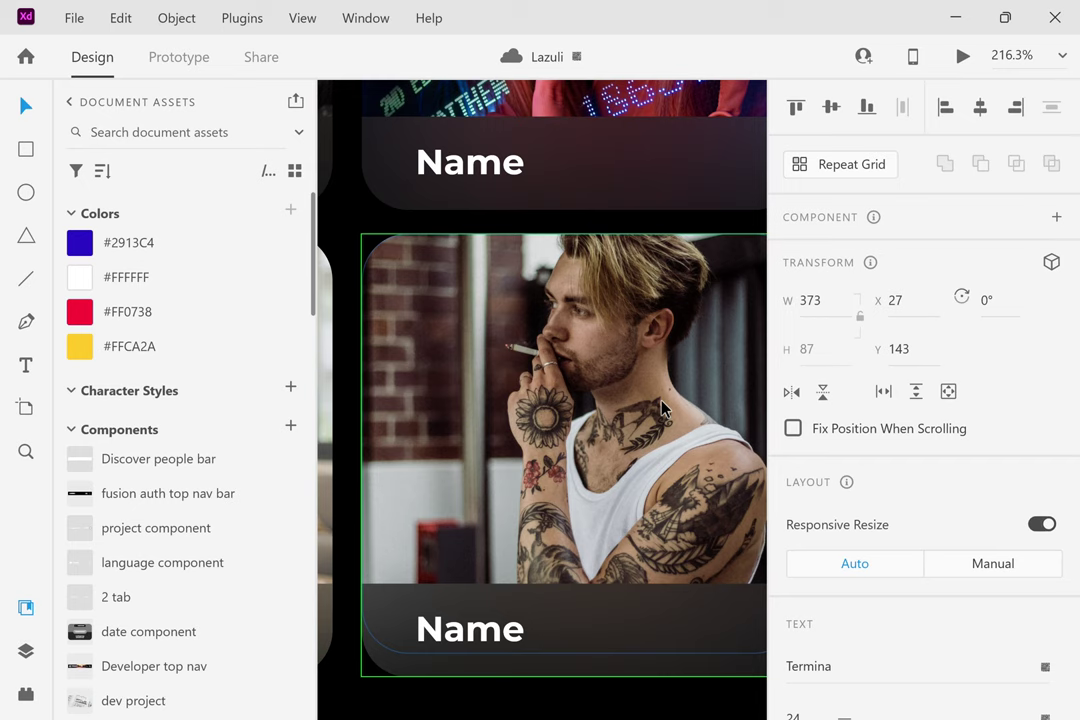
# Inspect the black-and-white photo of the man with the raised arm in the last row of Contacts, magnifying his face.
pyautogui.scroll(-10, 627, 338)
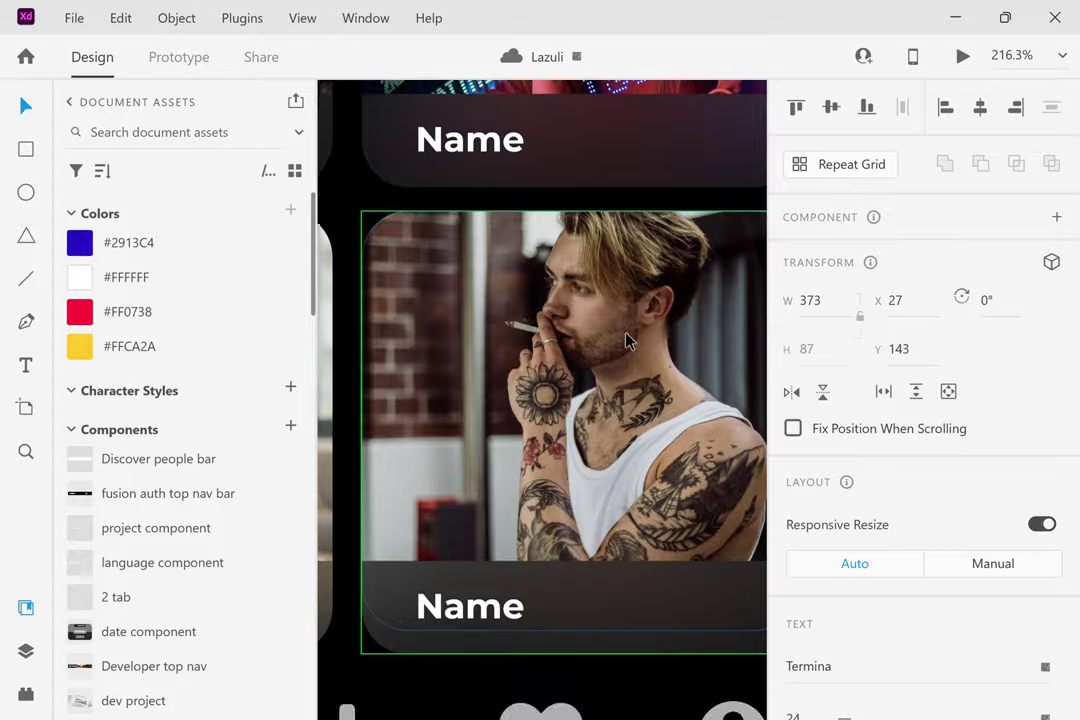
pyautogui.scroll(3, 617, 450)
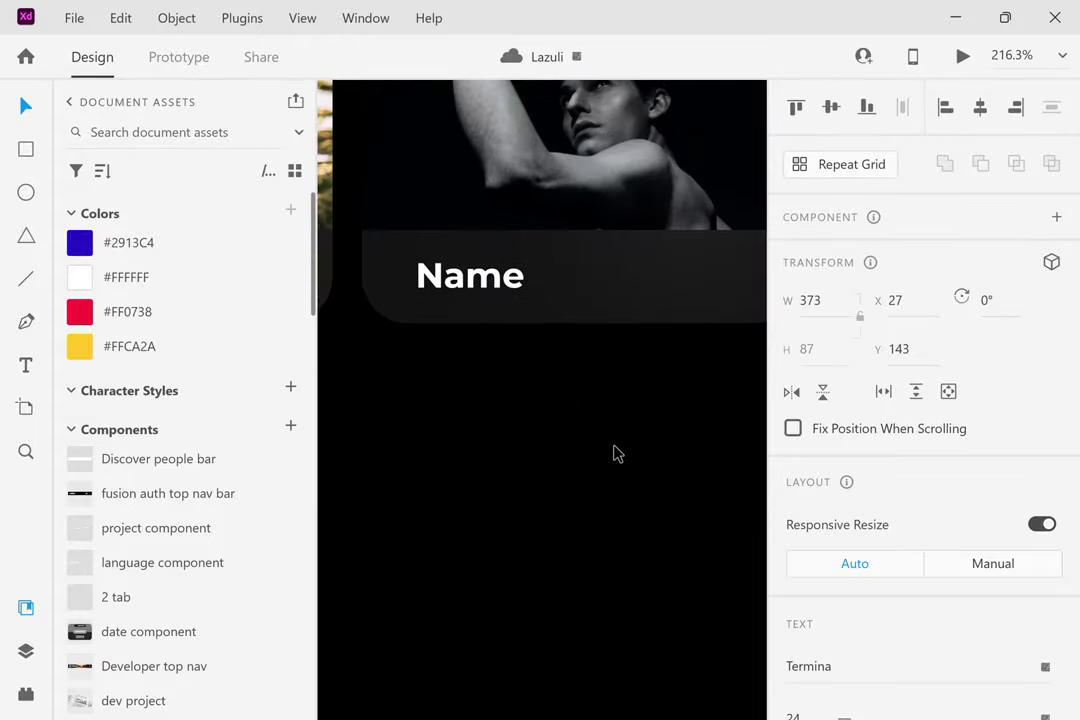
pyautogui.scroll(5, 612, 125)
pyautogui.scroll(2, 593, 335)
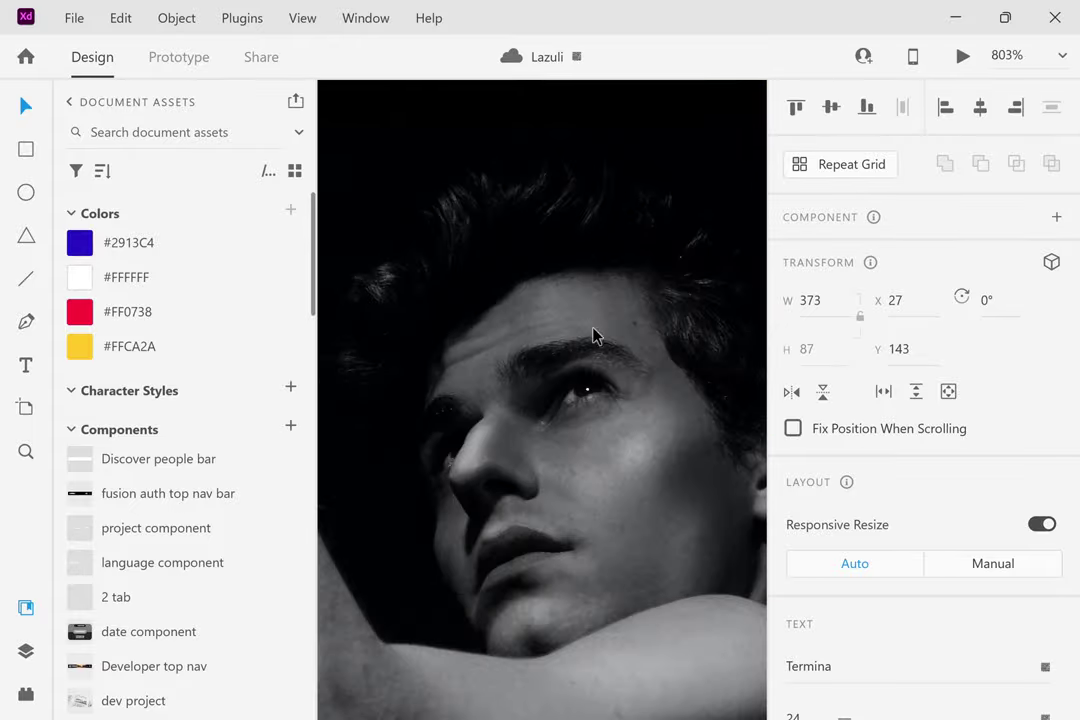
pyautogui.scroll(-2, 648, 299)
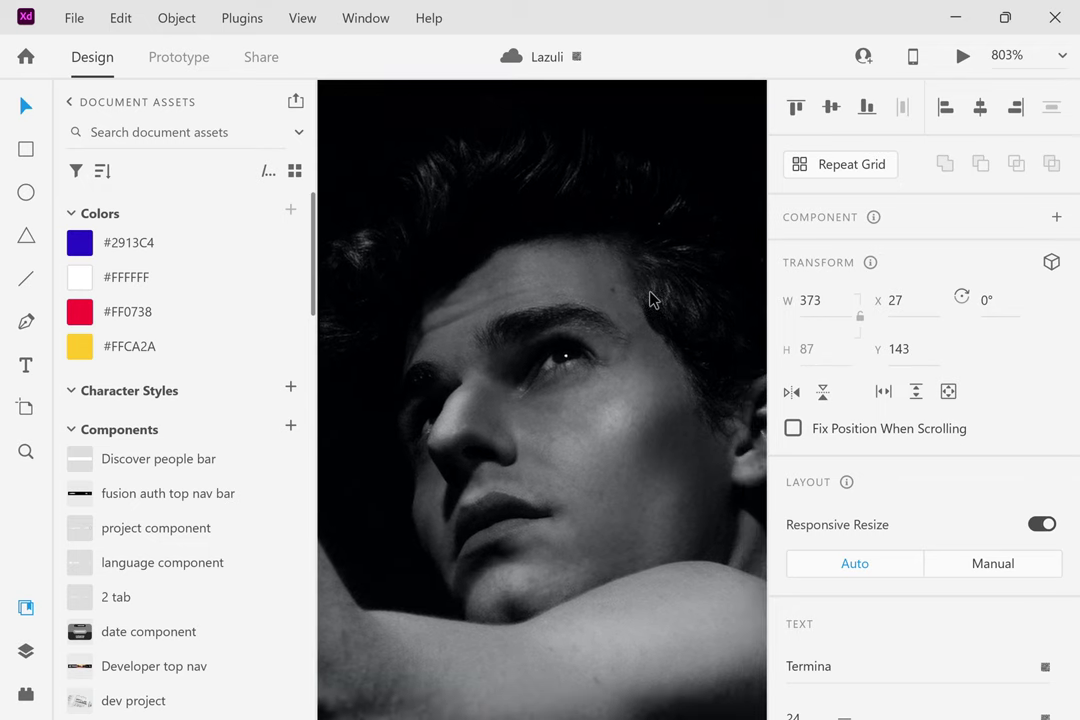
pyautogui.scroll(-1, 650, 299)
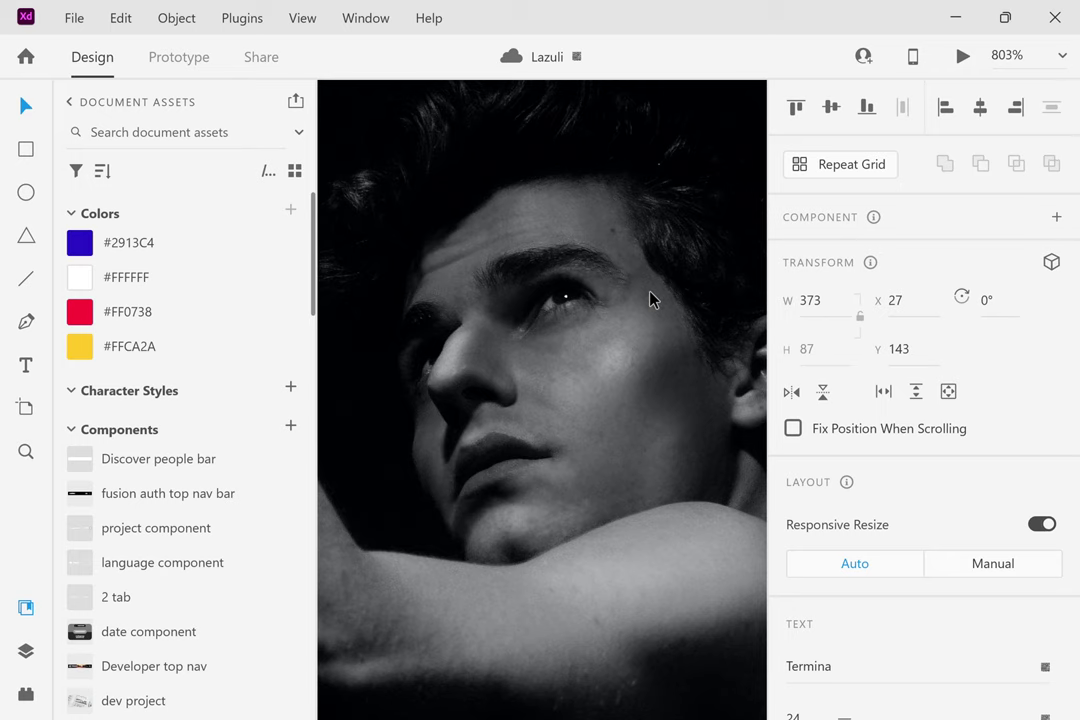
pyautogui.scroll(3, 510, 323)
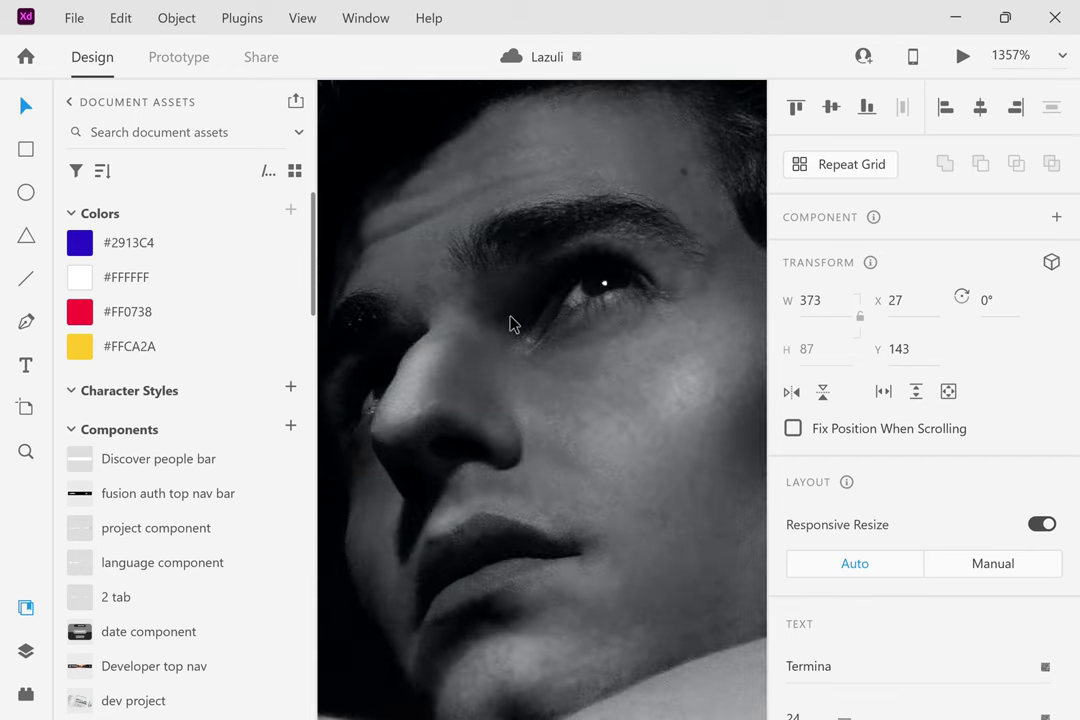
pyautogui.hscroll(-1, 510, 323)
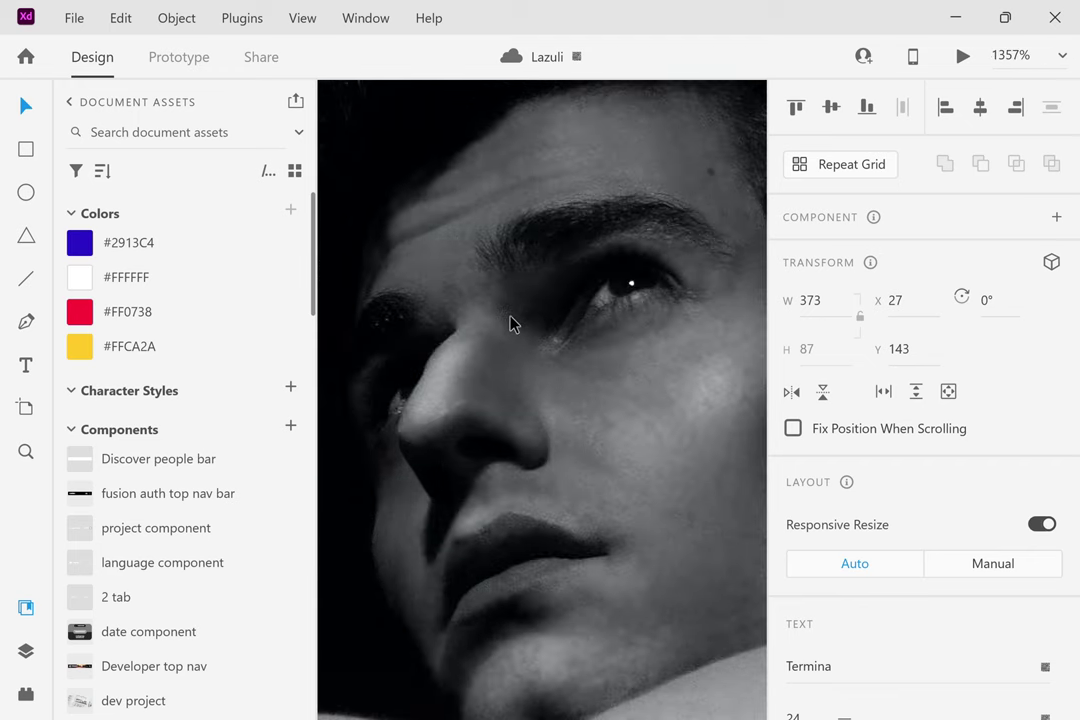
# Inspect the neighbouring photo of the short-haired woman in the dark blouse in close-up.
pyautogui.scroll(-5, 590, 316)
pyautogui.hscroll(-3, 592, 320)
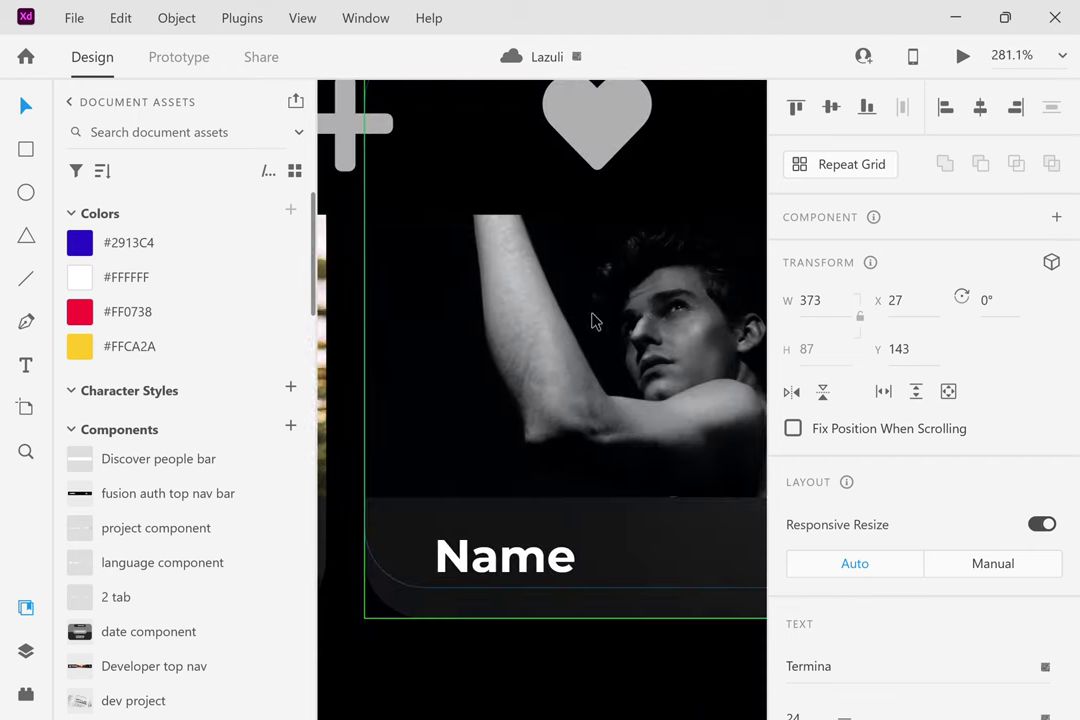
pyautogui.hscroll(-6, 470, 332)
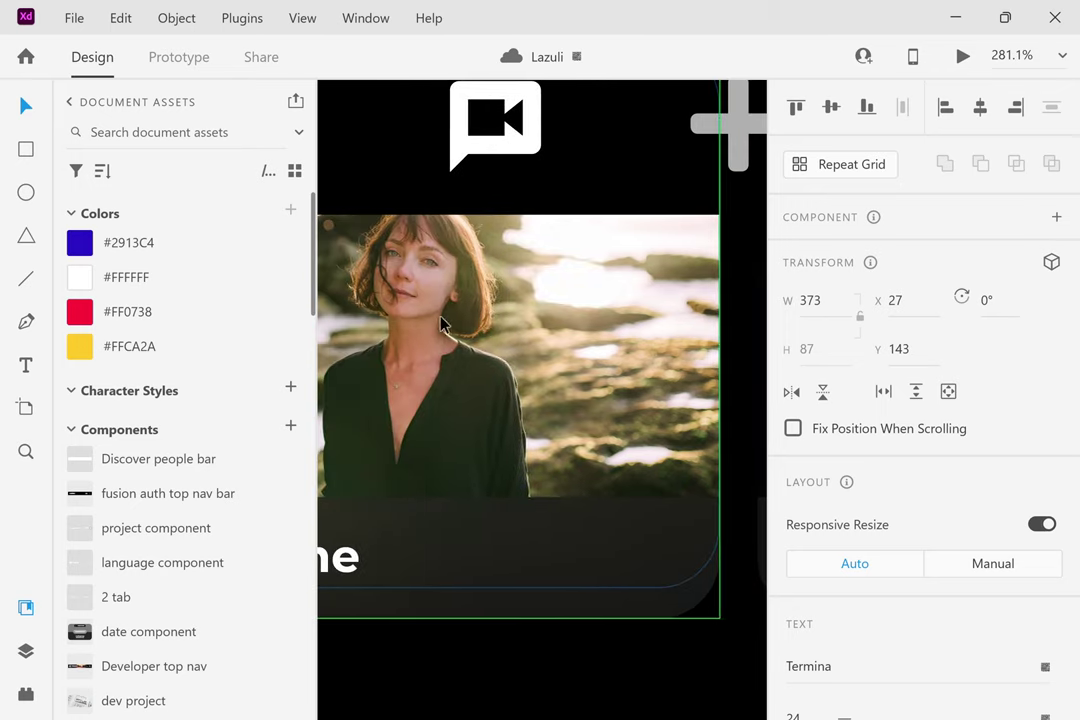
pyautogui.scroll(1, 407, 285)
pyautogui.scroll(5, 407, 285)
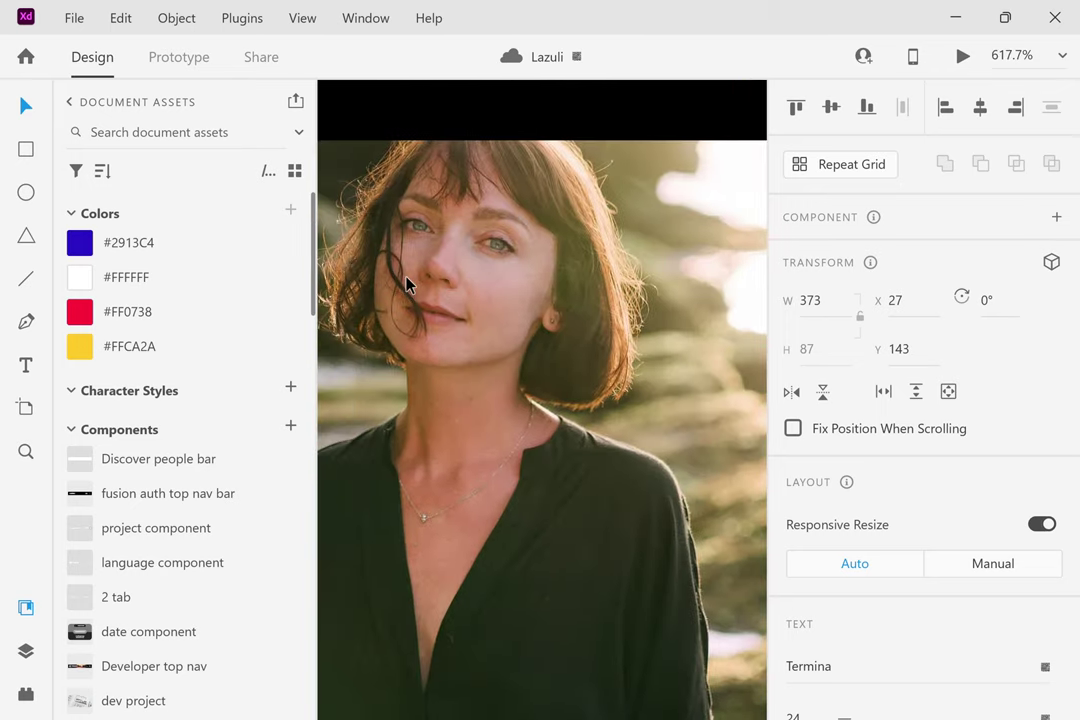
# Inspect the Contacts photo of the bearded man in a suit holding a coffee cup in close-up.
pyautogui.scroll(-6, 407, 285)
pyautogui.scroll(3, 405, 283)
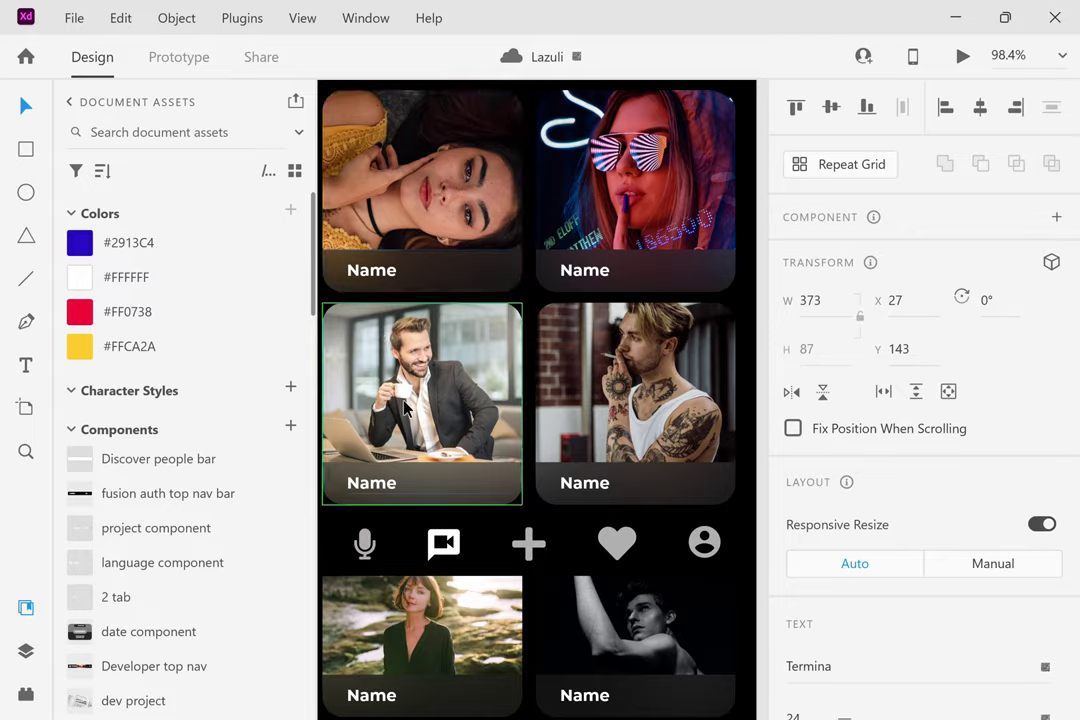
pyautogui.scroll(8, 405, 408)
pyautogui.scroll(2, 583, 344)
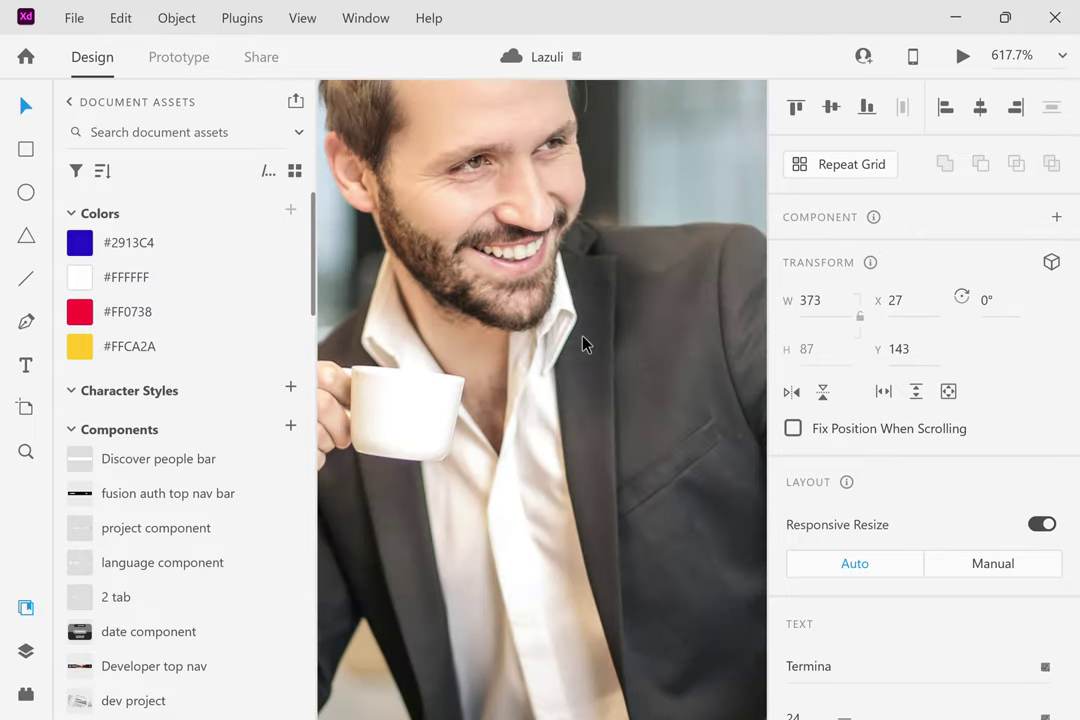
pyautogui.scroll(4, 583, 344)
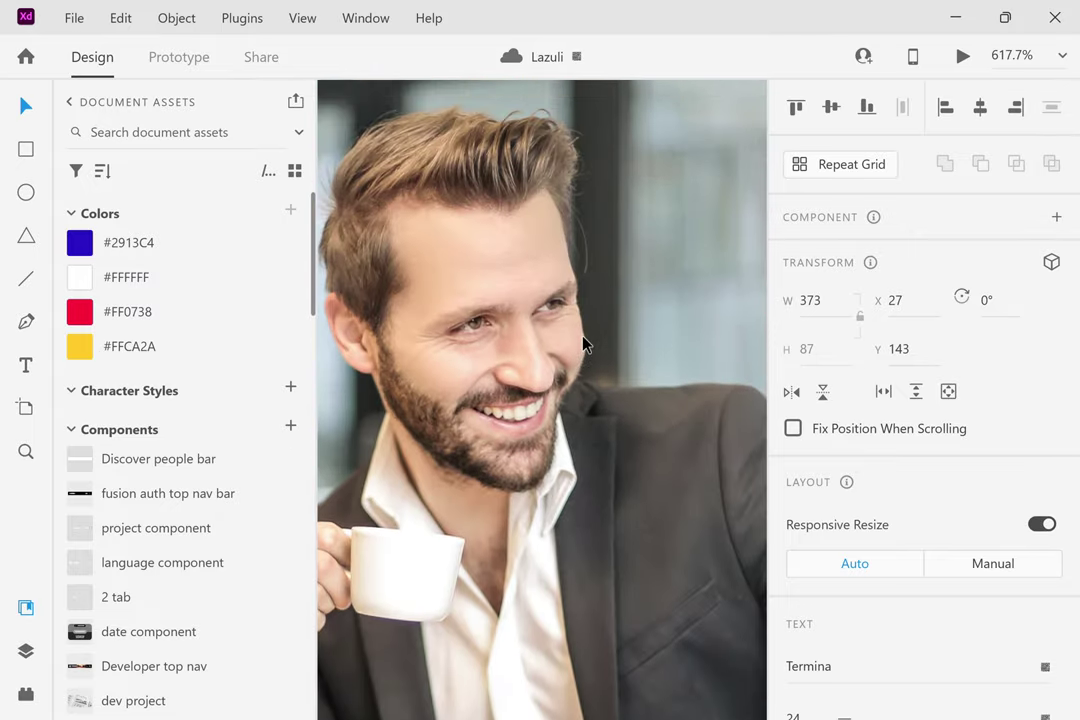
pyautogui.scroll(-2, 583, 344)
pyautogui.scroll(-4, 583, 344)
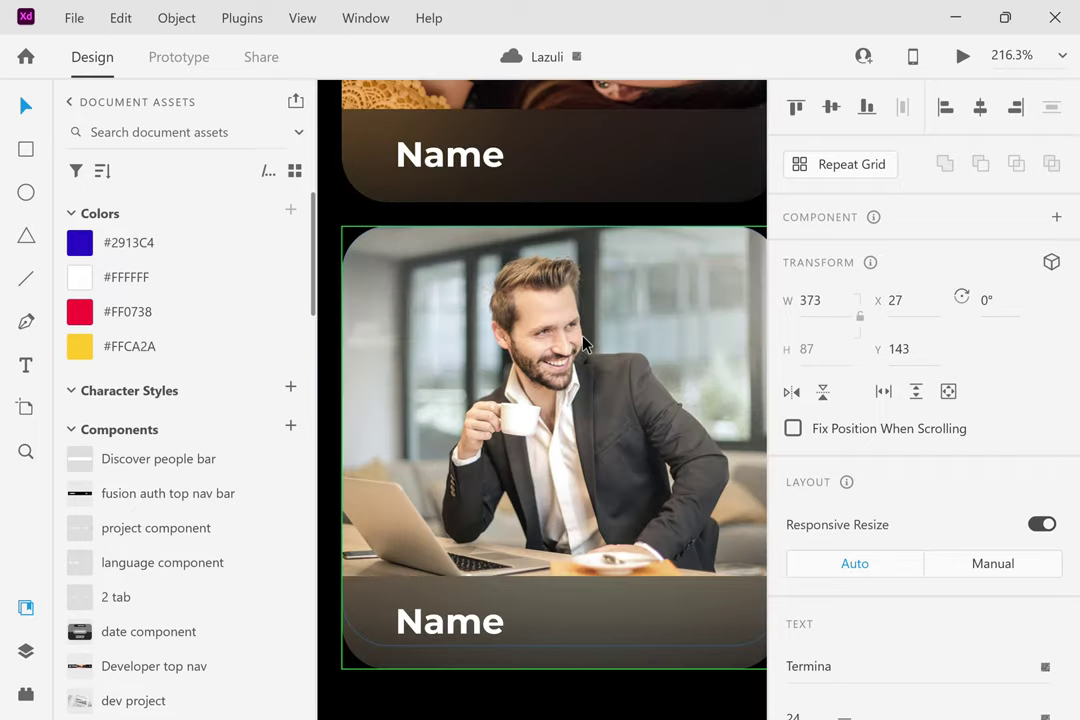
# Return to the first row of the Contacts artboard and inspect the photo of the woman holding up her twisted hair.
pyautogui.scroll(20, 583, 344)
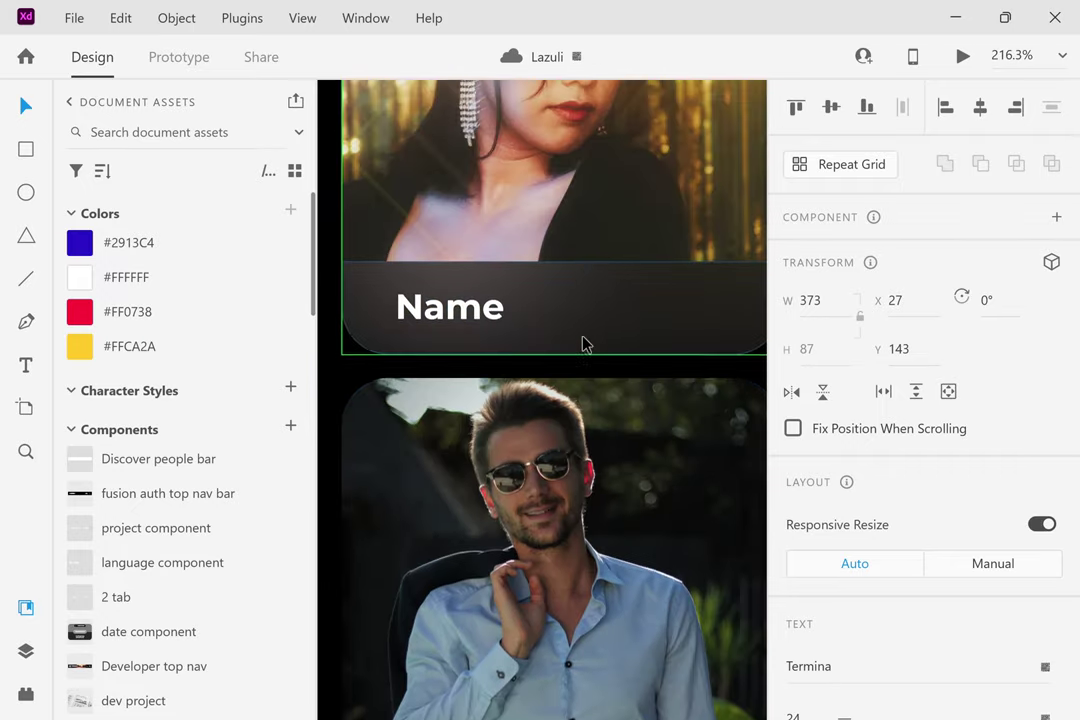
pyautogui.scroll(10, 583, 344)
pyautogui.scroll(-5, 583, 344)
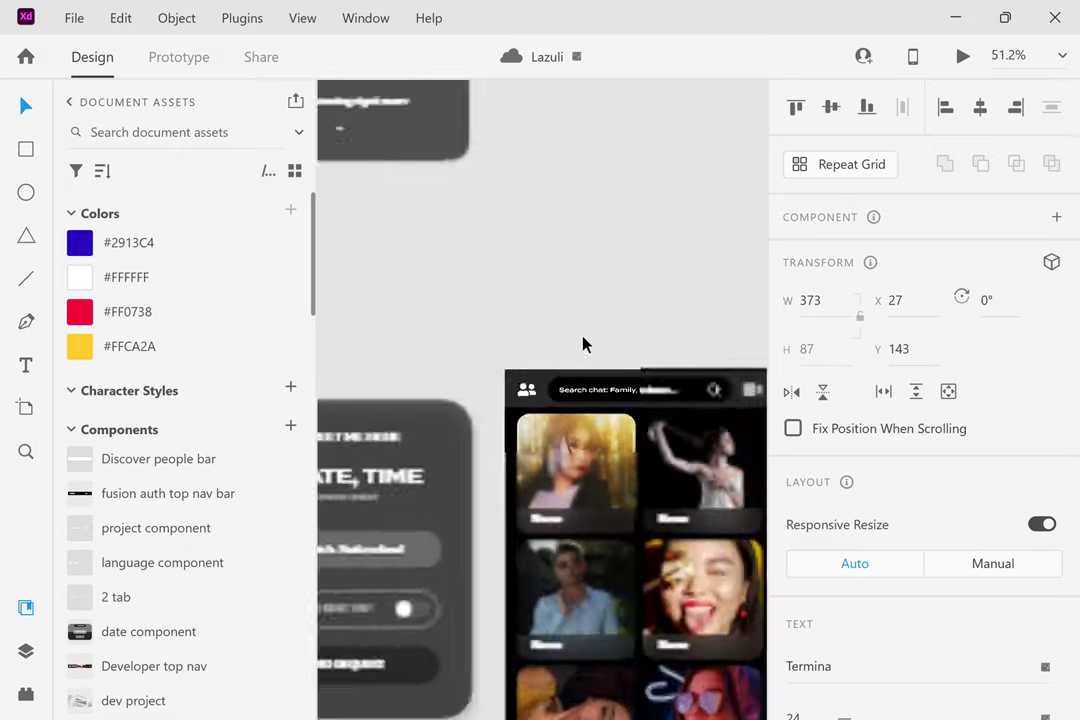
pyautogui.scroll(-1, 583, 344)
pyautogui.hscroll(2, 583, 344)
pyautogui.scroll(15, 583, 344)
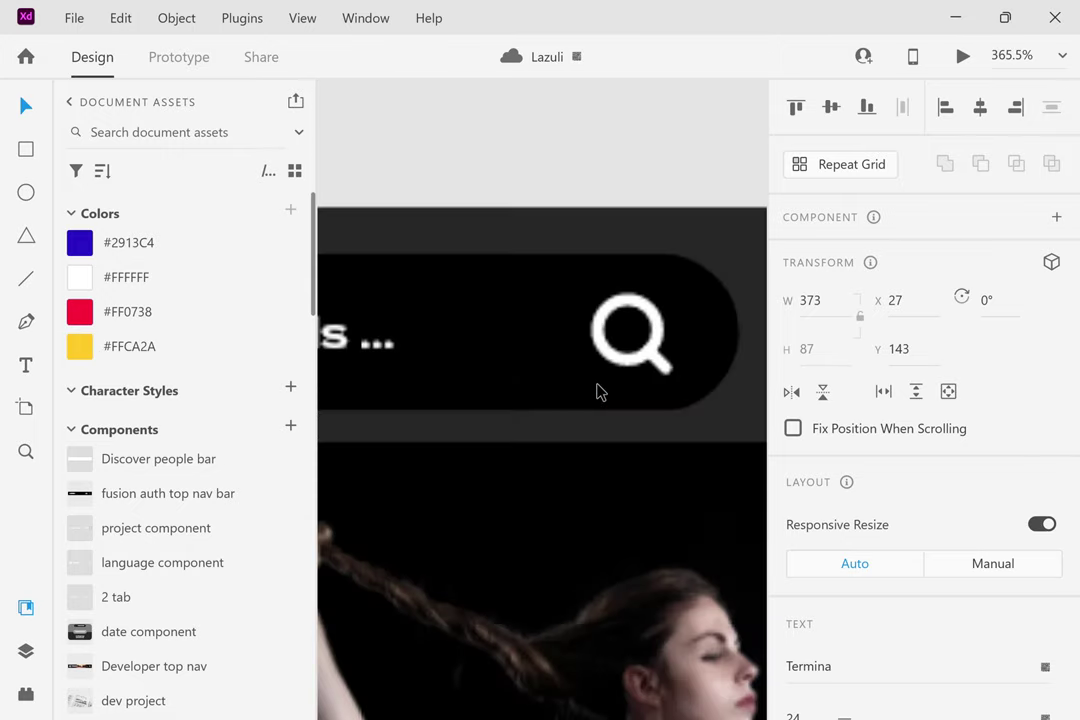
pyautogui.scroll(-3, 597, 391)
pyautogui.scroll(-4, 597, 391)
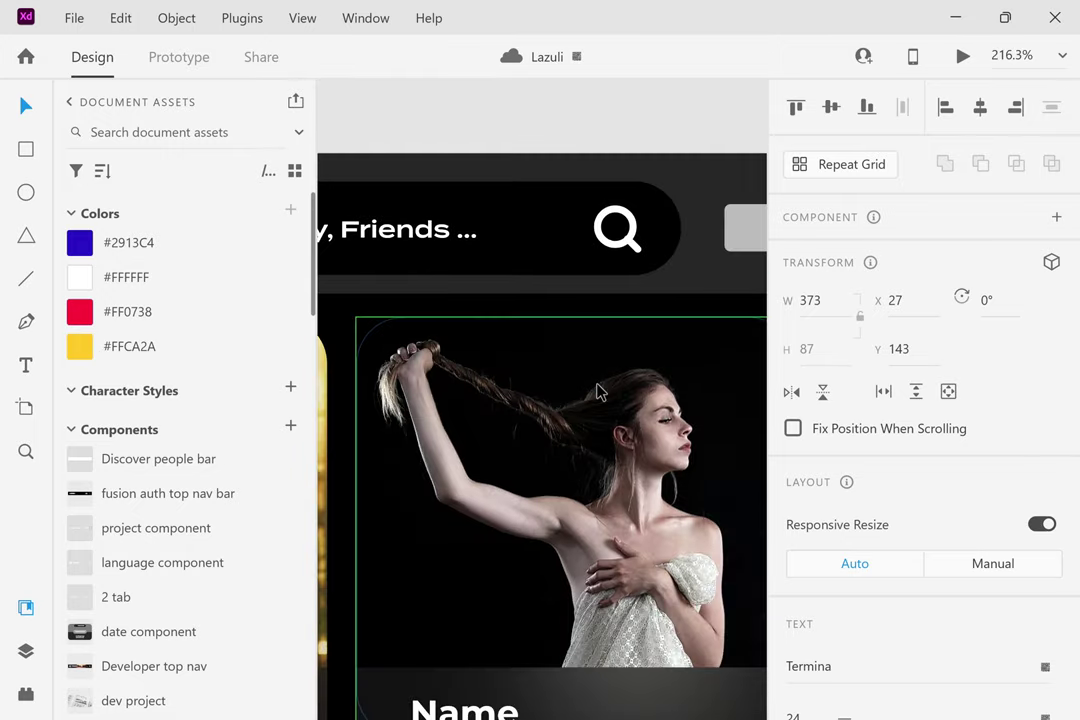
pyautogui.scroll(-1, 597, 391)
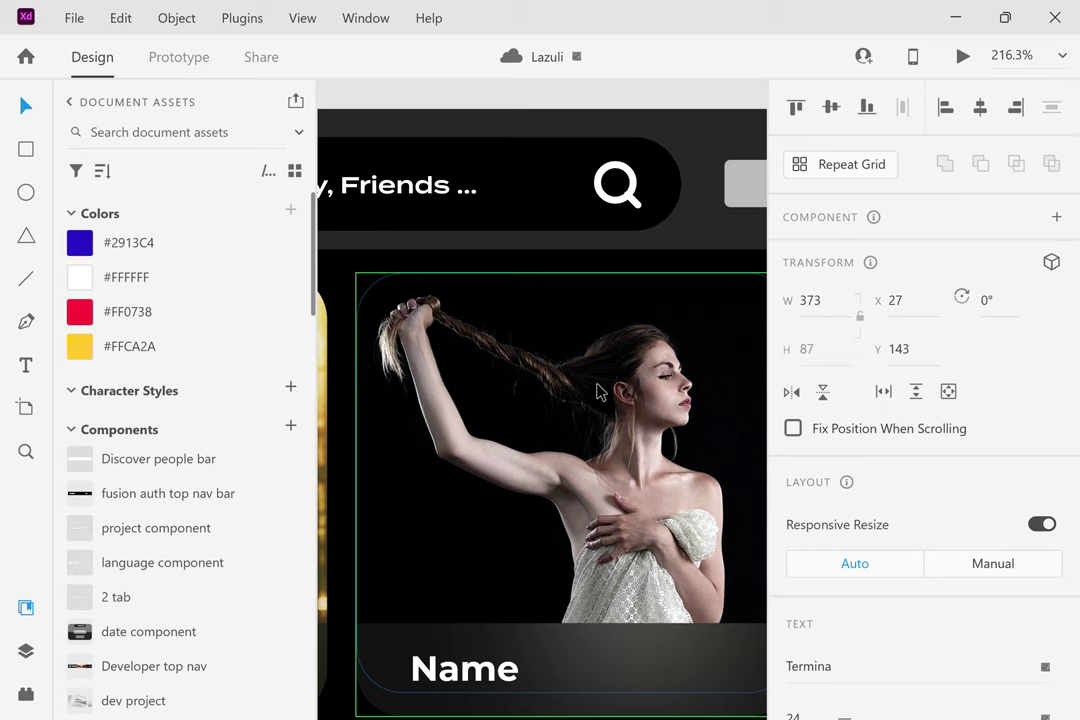
# Find the Call artboard and examine its background portrait and call interface up close and as a whole.
pyautogui.scroll(-8, 580, 452)
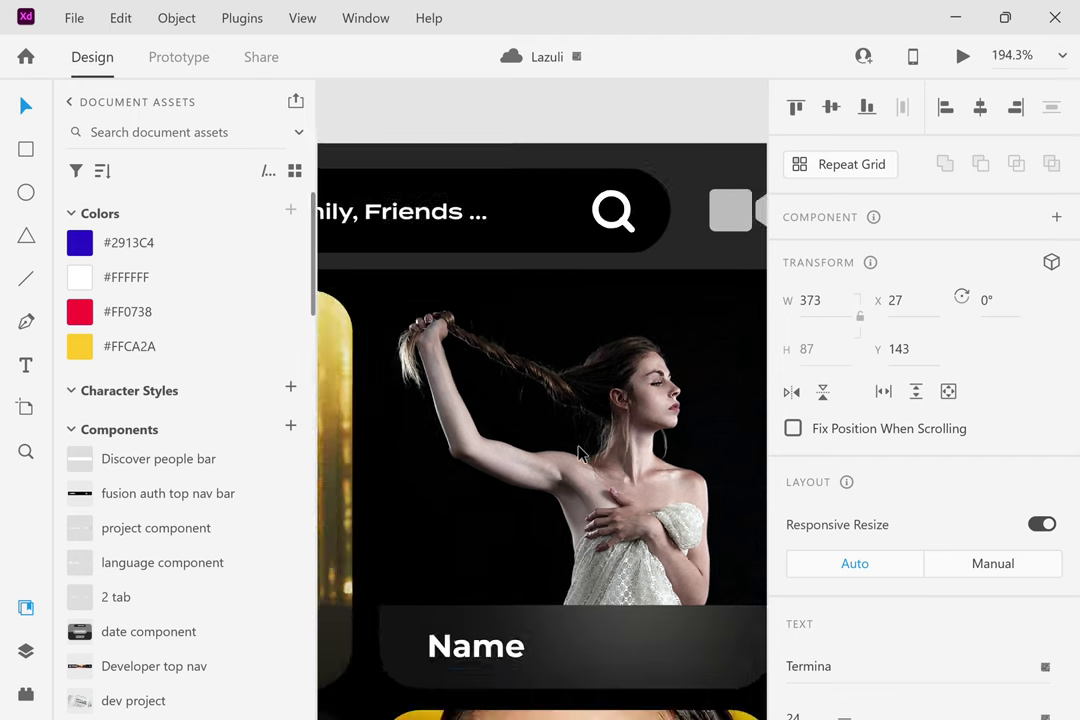
pyautogui.scroll(-3, 580, 452)
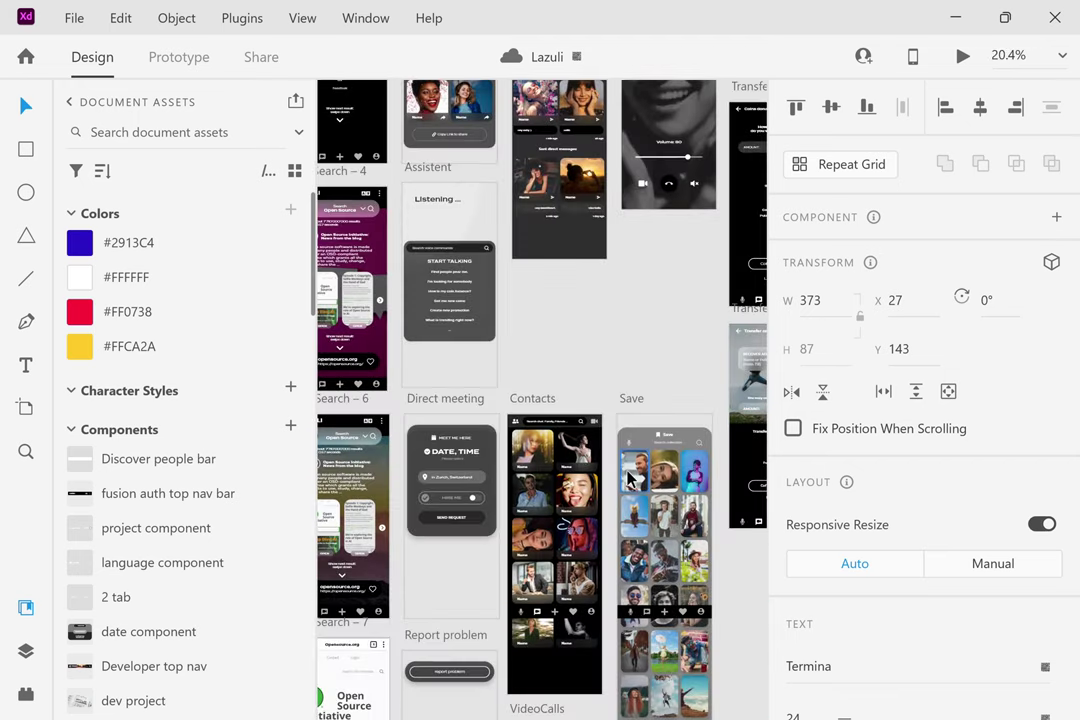
pyautogui.scroll(3, 625, 475)
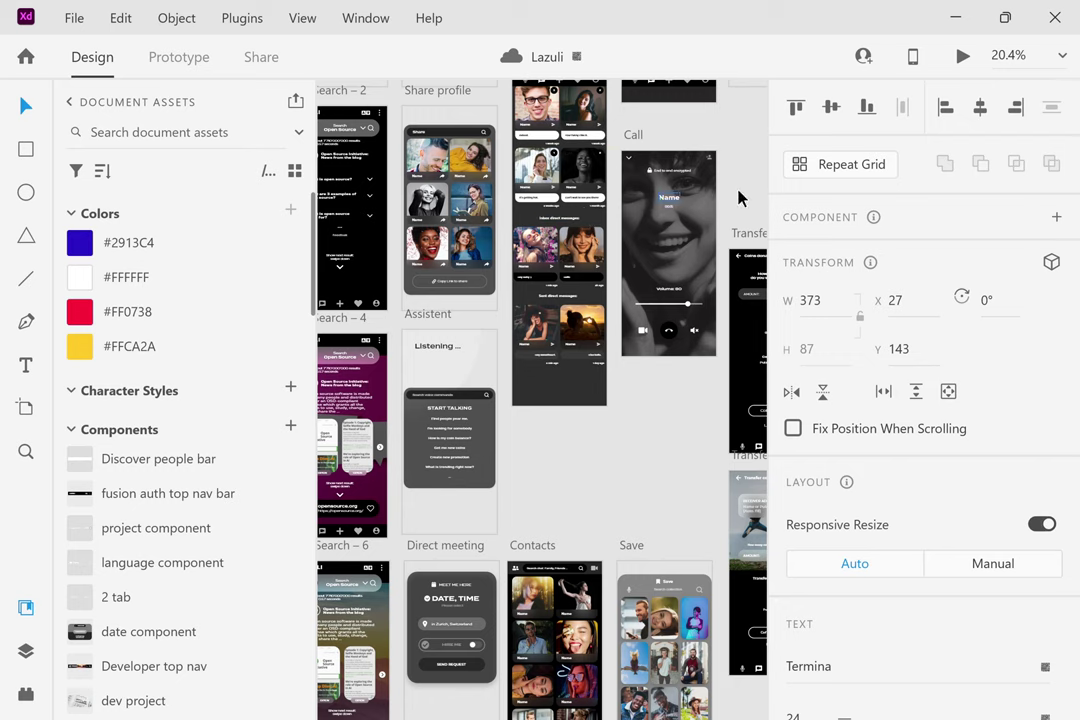
pyautogui.scroll(5, 705, 193)
pyautogui.scroll(3, 705, 193)
pyautogui.scroll(2, 705, 193)
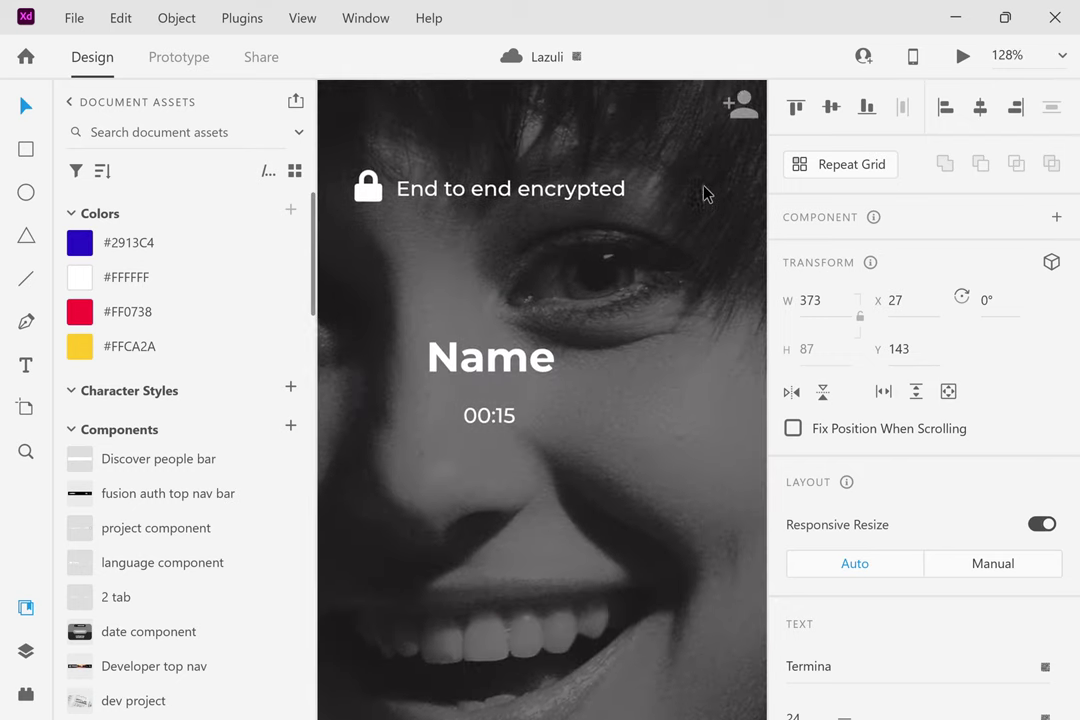
pyautogui.hscroll(-2, 705, 193)
pyautogui.scroll(-2, 706, 194)
pyautogui.scroll(-2, 705, 193)
pyautogui.hscroll(1, 705, 193)
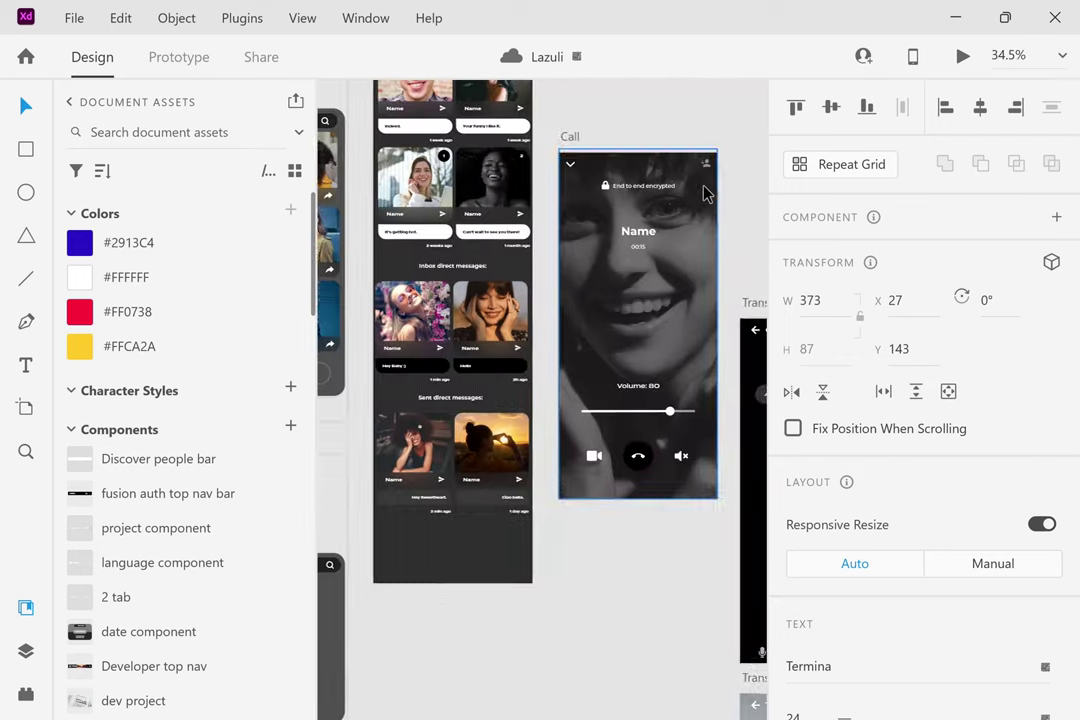
pyautogui.scroll(2, 705, 193)
pyautogui.scroll(-2, 705, 193)
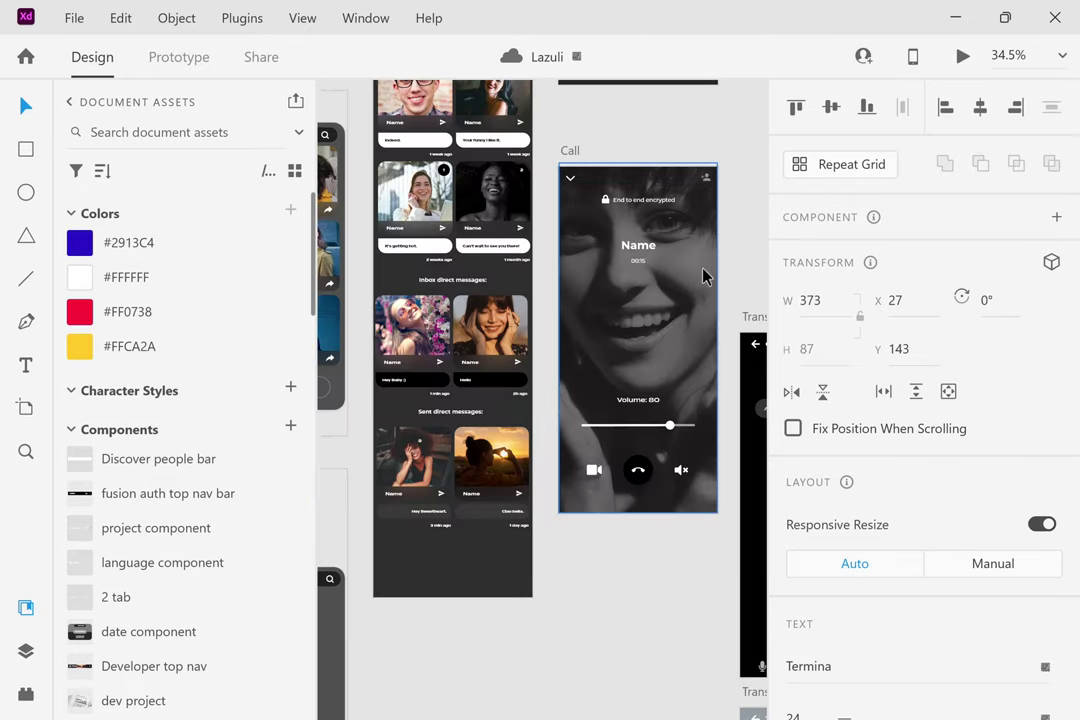
# Look over the Connect, Chat and profile menu artboards.
pyautogui.scroll(2, 646, 270)
pyautogui.scroll(3, 648, 271)
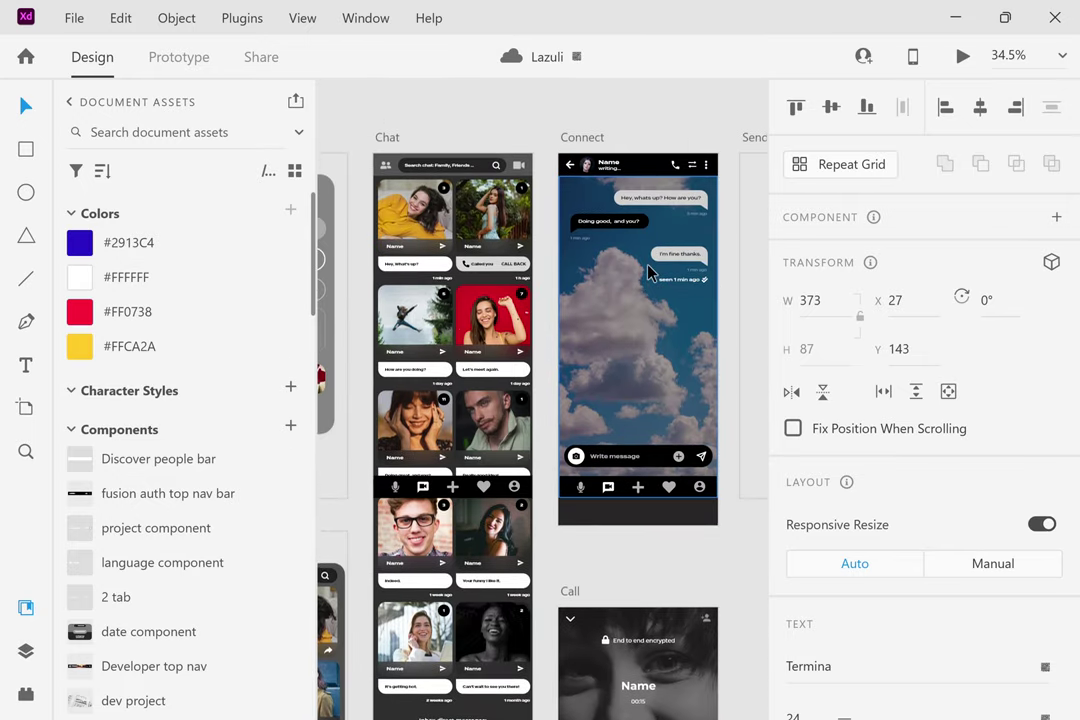
pyautogui.hscroll(-2, 648, 271)
pyautogui.scroll(-5, 400, 268)
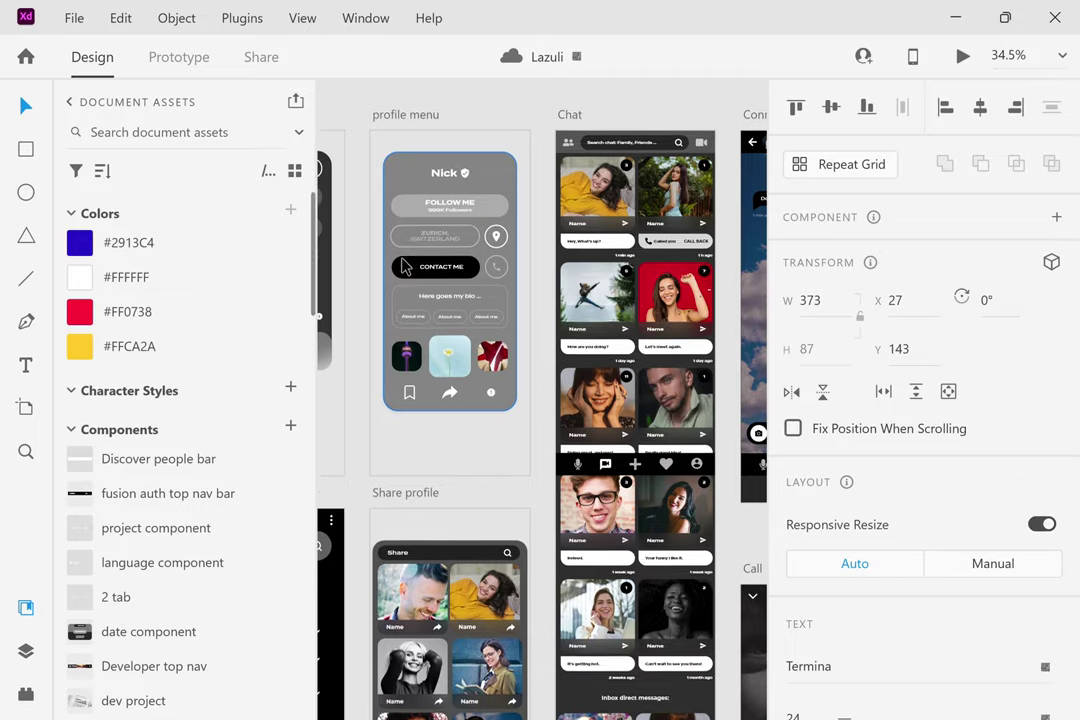
# Inspect the Share profile artboard's photos of the woman with red confetti and the blonde woman in the knitted sweater.
pyautogui.scroll(10, 388, 484)
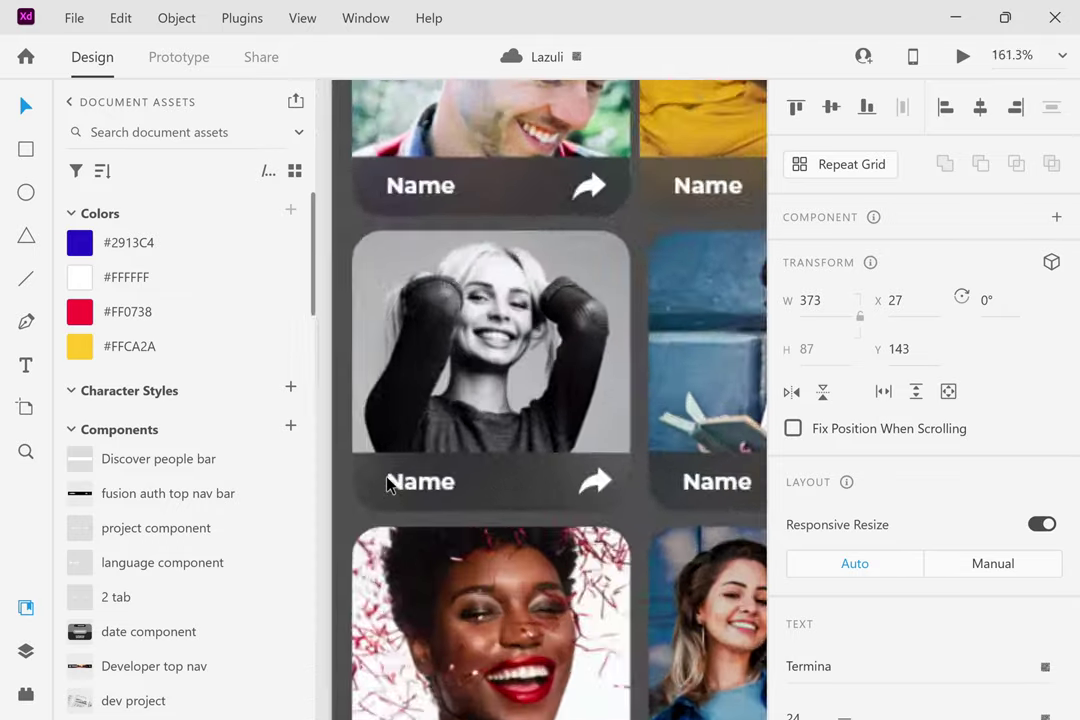
pyautogui.scroll(-5, 388, 484)
pyautogui.hscroll(2, 388, 484)
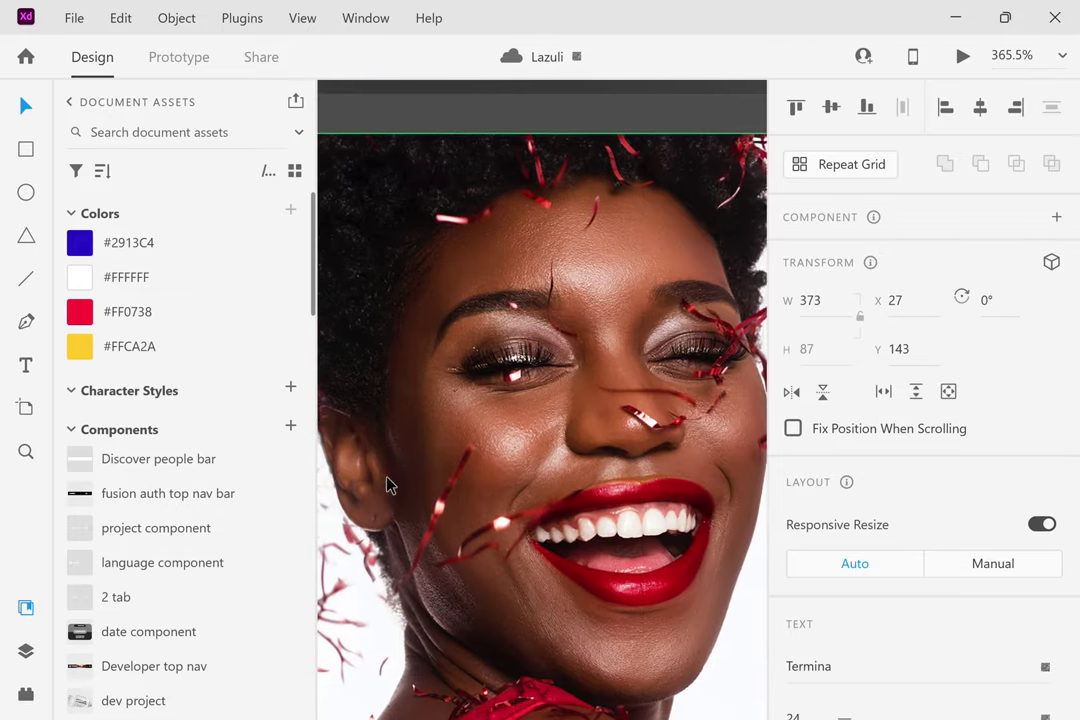
pyautogui.scroll(2, 388, 484)
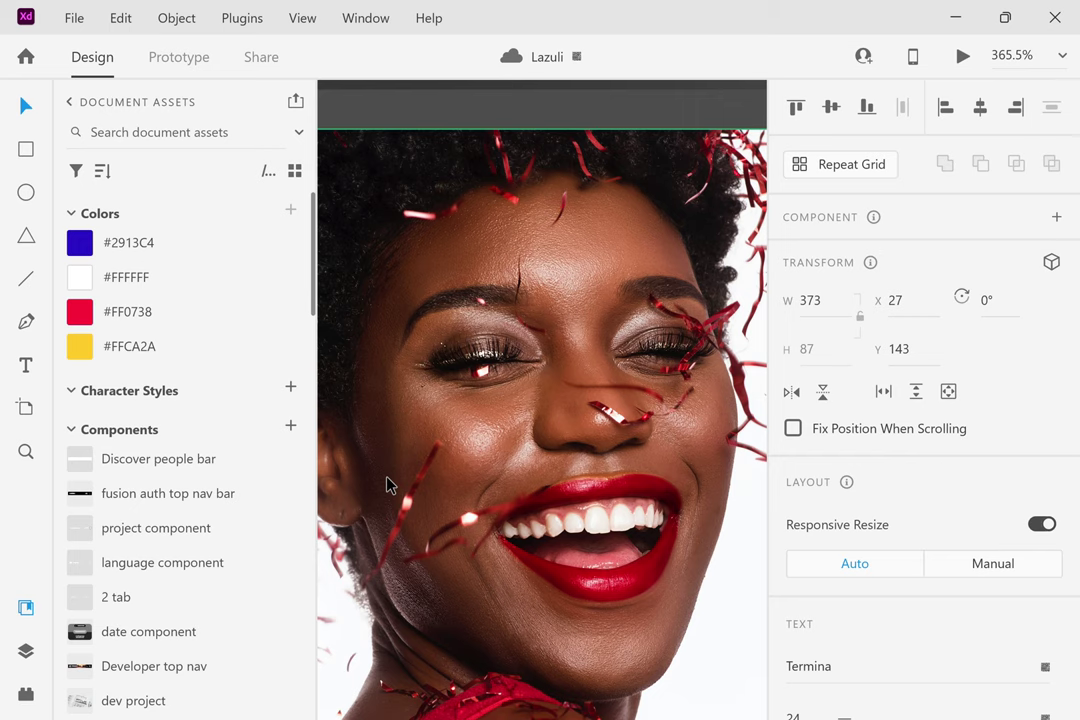
pyautogui.scroll(15, 388, 484)
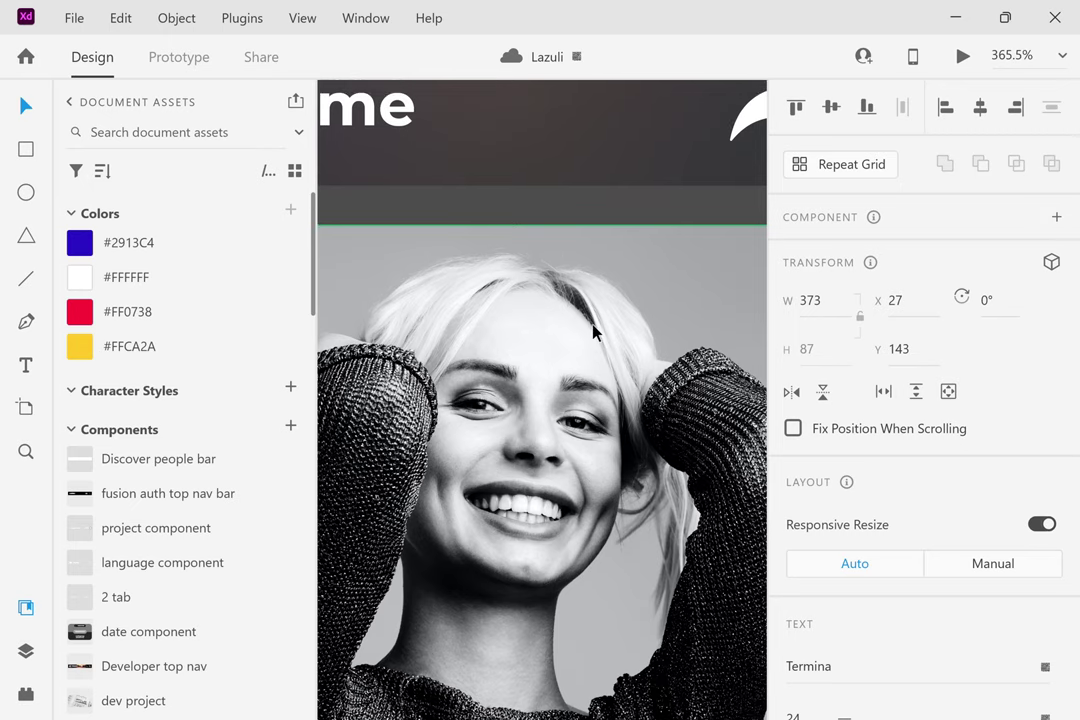
# Inspect the Share artboard's photos of the laughing man, the woman in yellow, the woman with glasses and the woman in denim.
pyautogui.scroll(-5, 595, 333)
pyautogui.scroll(3, 593, 333)
pyautogui.hscroll(4, 593, 333)
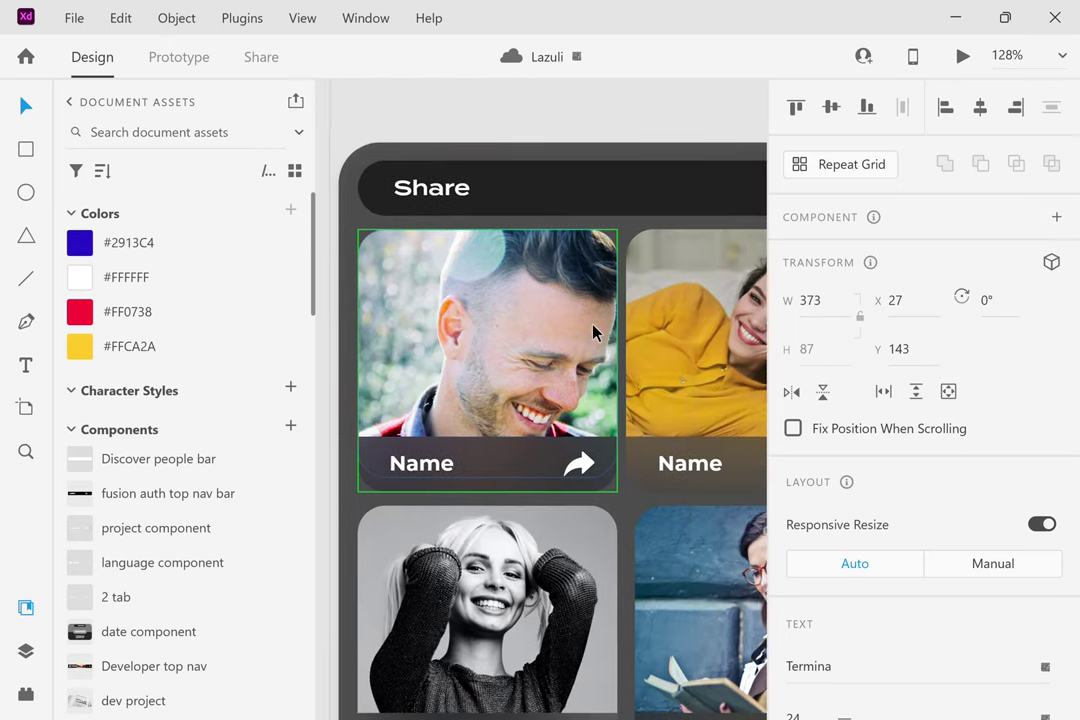
pyautogui.hscroll(2, 593, 333)
pyautogui.scroll(-5, 593, 333)
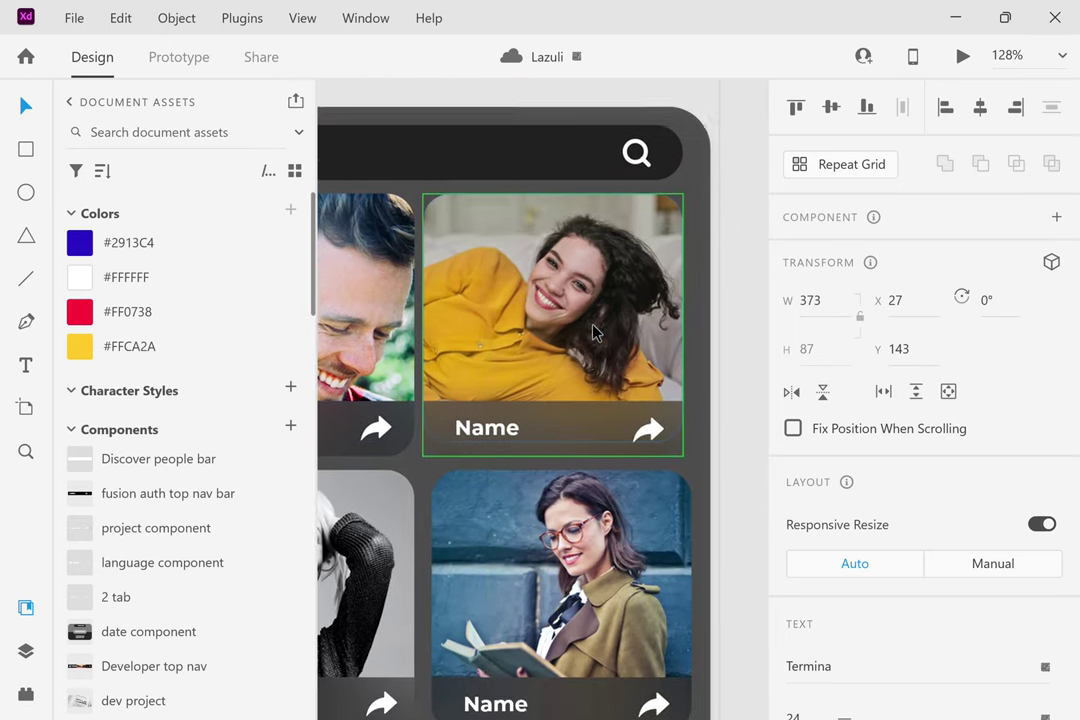
pyautogui.scroll(3, 593, 333)
pyautogui.scroll(2, 593, 333)
pyautogui.scroll(-2, 593, 333)
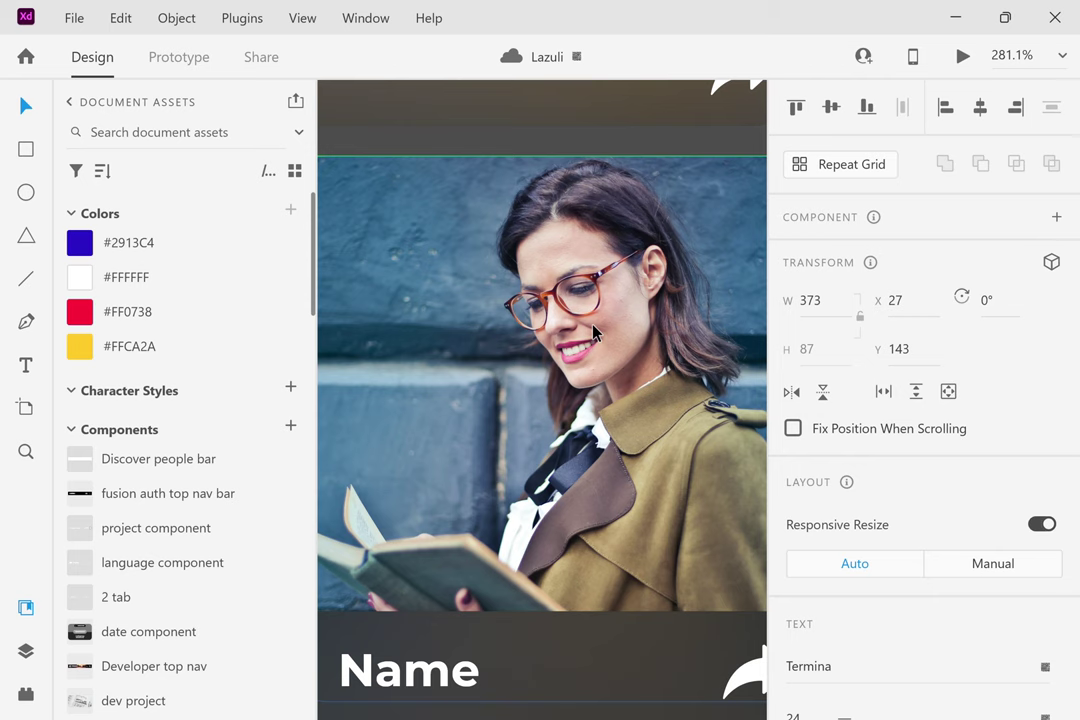
pyautogui.scroll(-5, 593, 333)
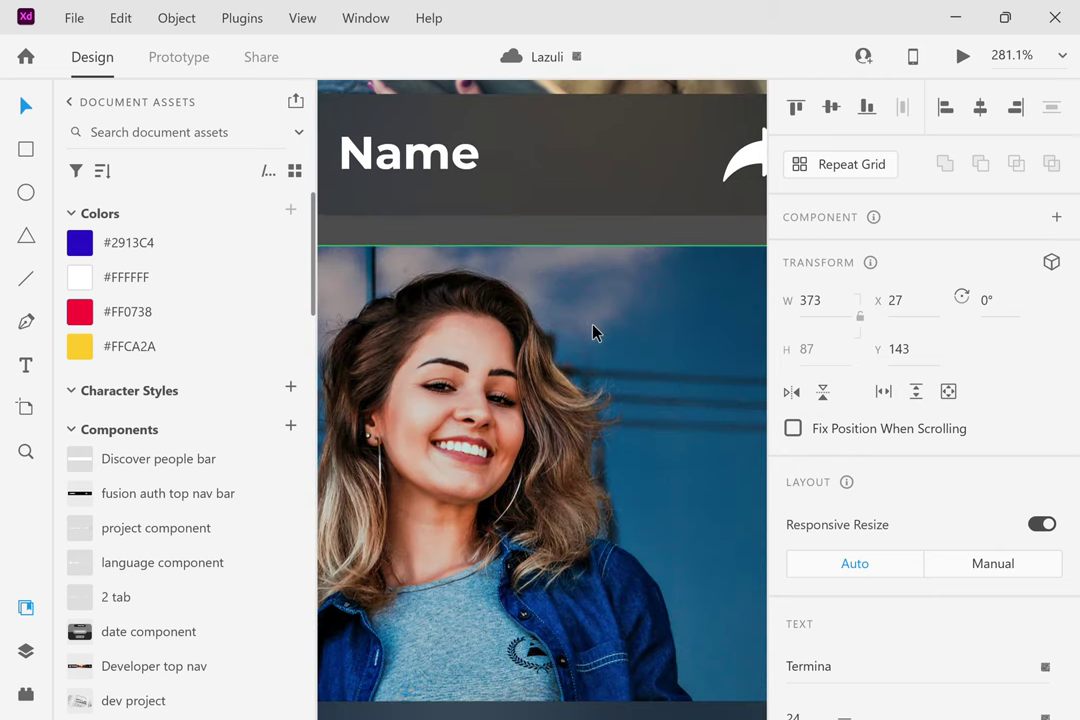
pyautogui.scroll(-4, 593, 333)
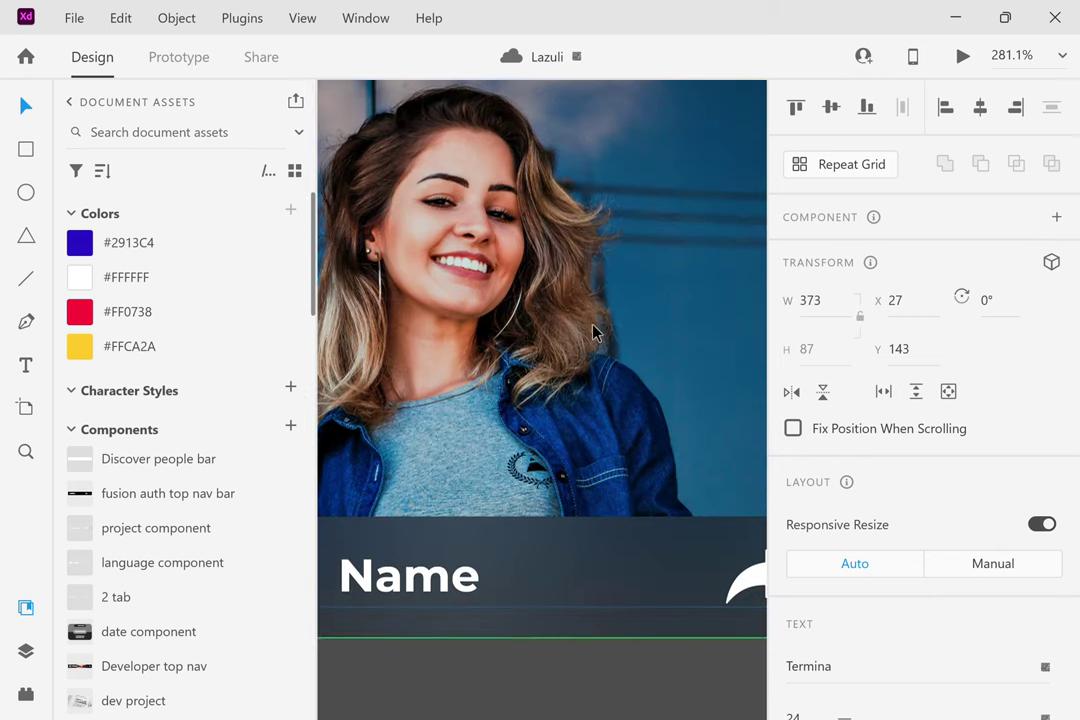
# Look across the chat, gallery, transactions and profile artboards and examine the myApps artboard up close.
pyautogui.scroll(-10, 593, 333)
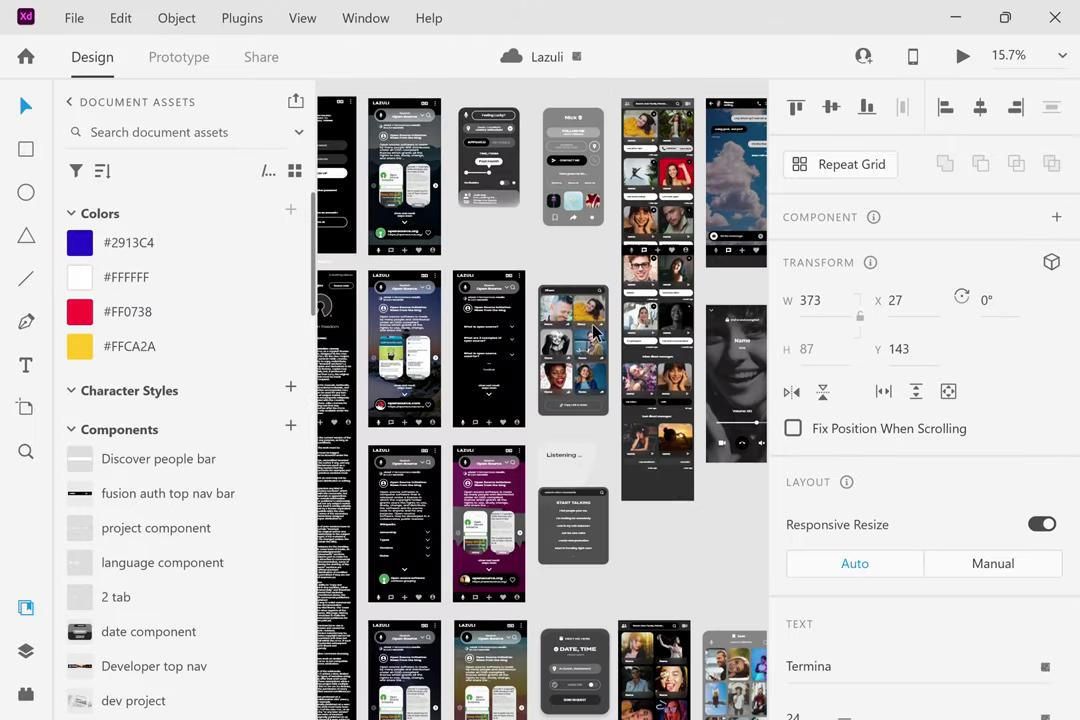
pyautogui.hscroll(5, 646, 241)
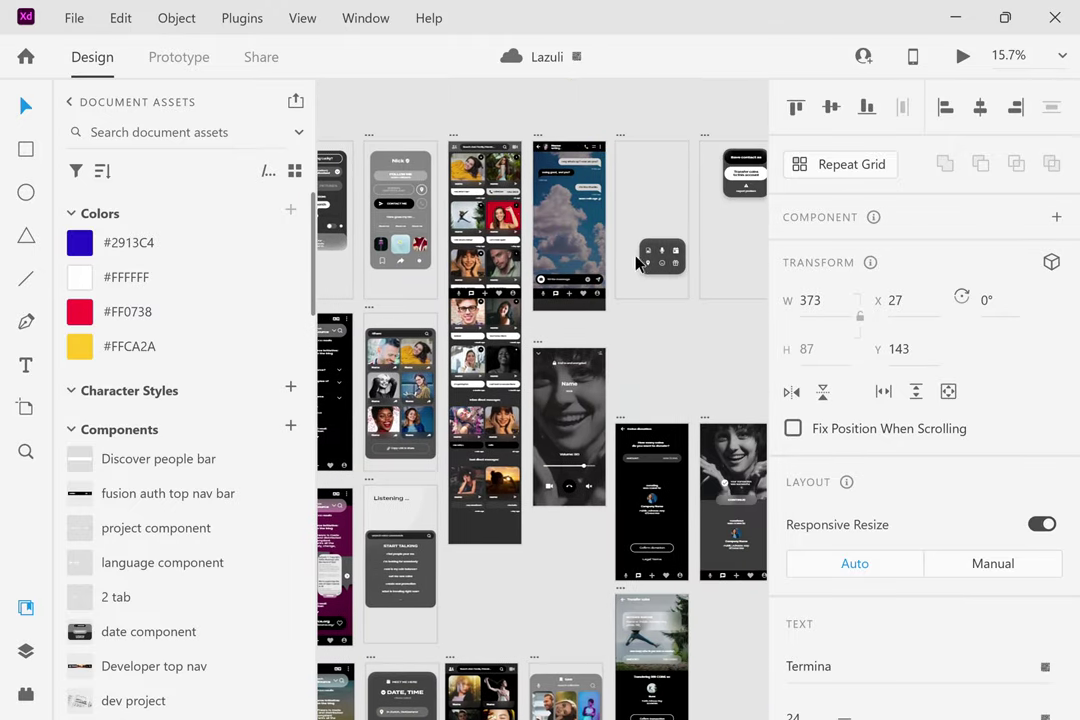
pyautogui.hscroll(4, 604, 332)
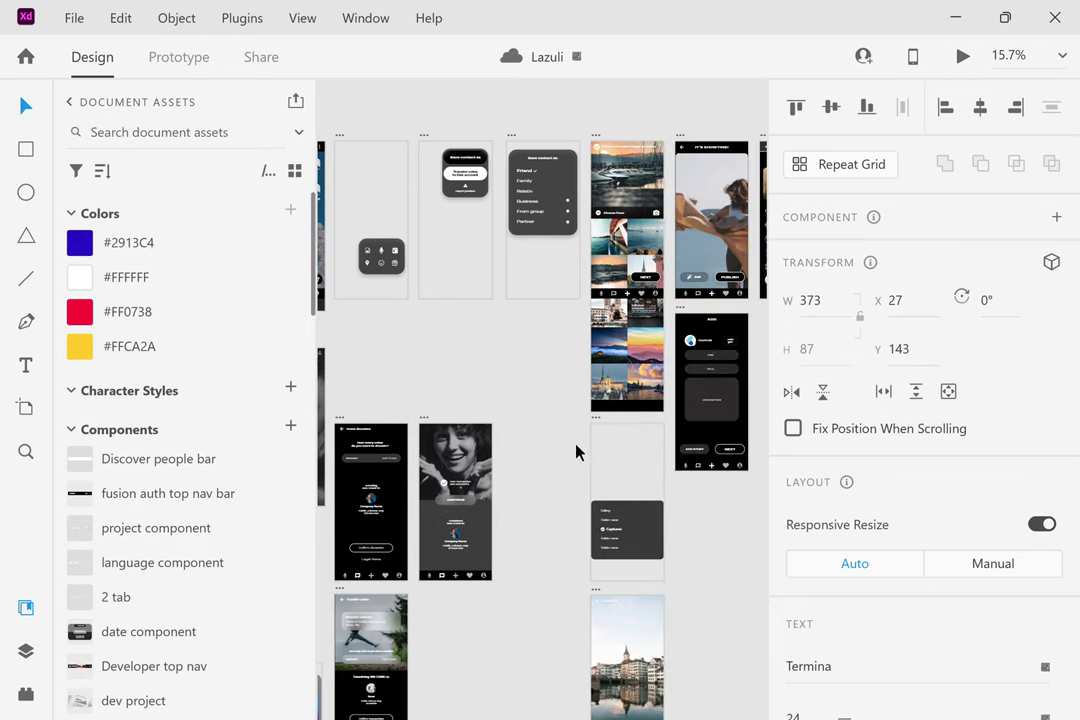
pyautogui.hscroll(6, 668, 250)
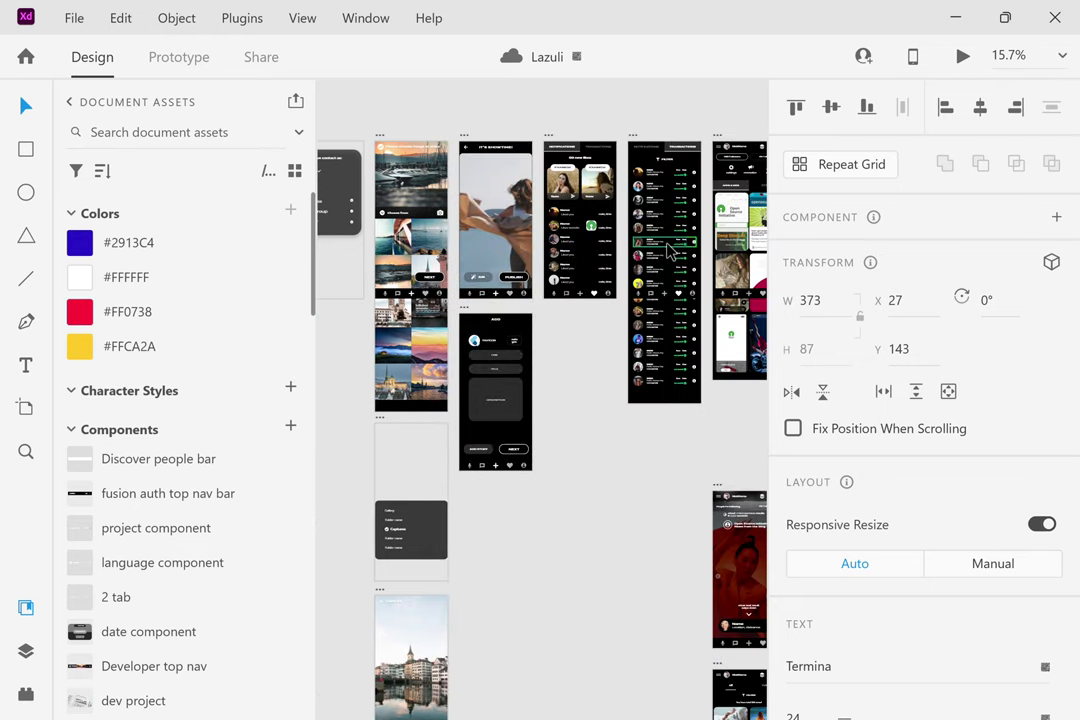
pyautogui.hscroll(6, 668, 250)
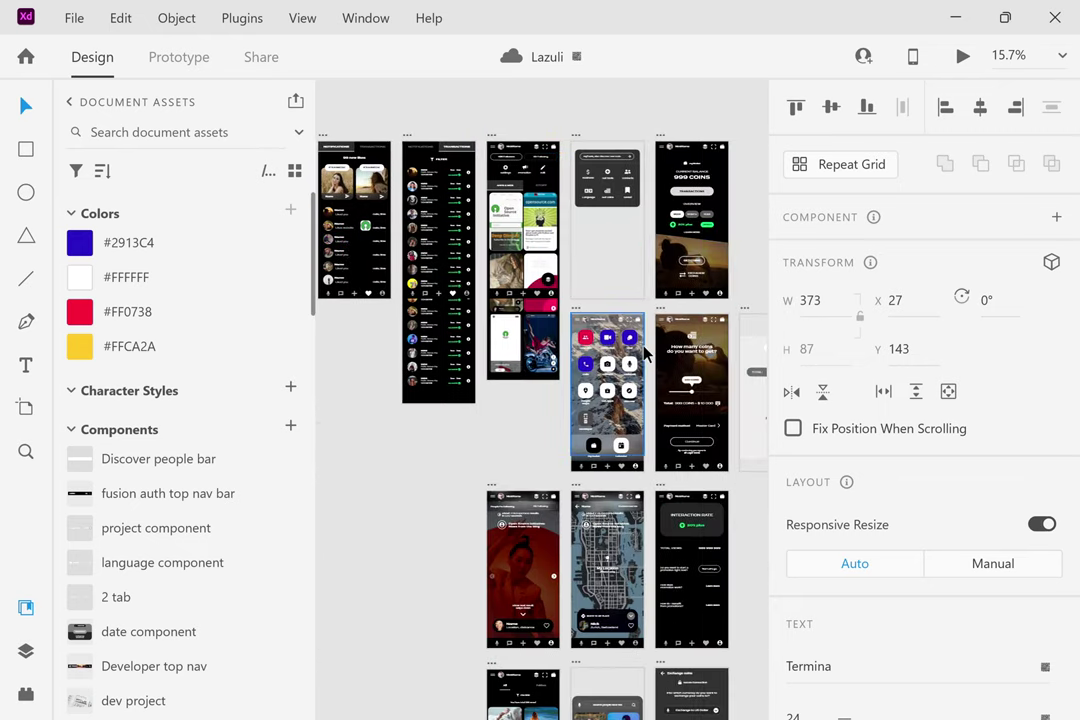
pyautogui.scroll(3, 643, 352)
pyautogui.scroll(3, 643, 352)
pyautogui.scroll(2, 573, 425)
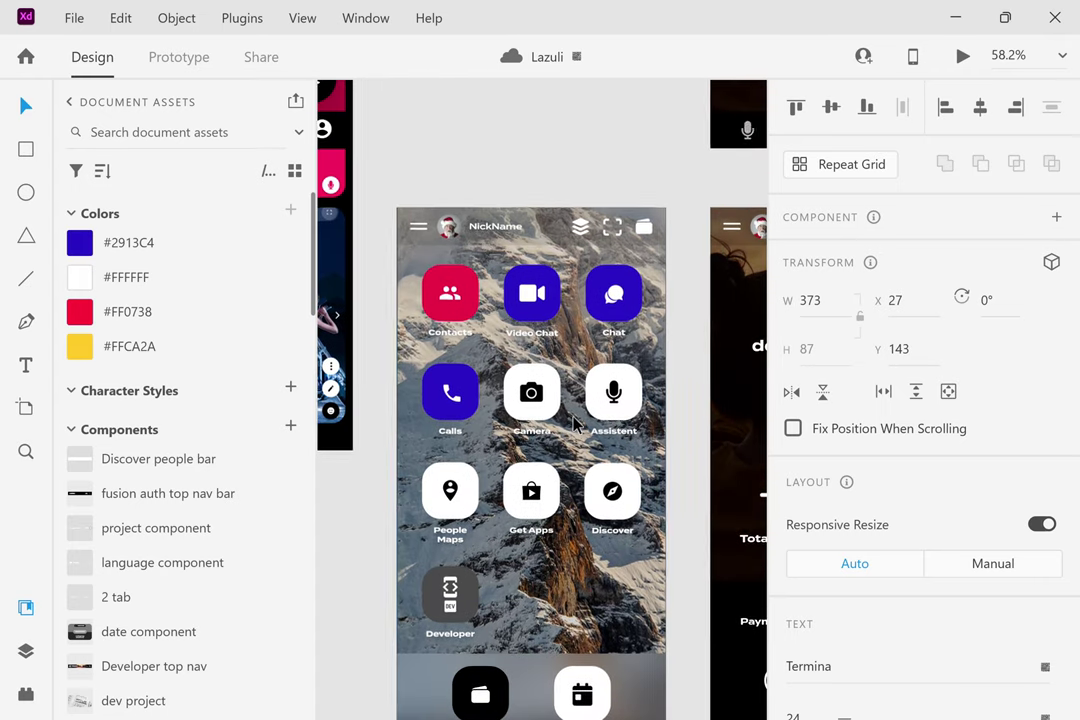
pyautogui.scroll(-1, 573, 425)
pyautogui.hscroll(-1, 573, 425)
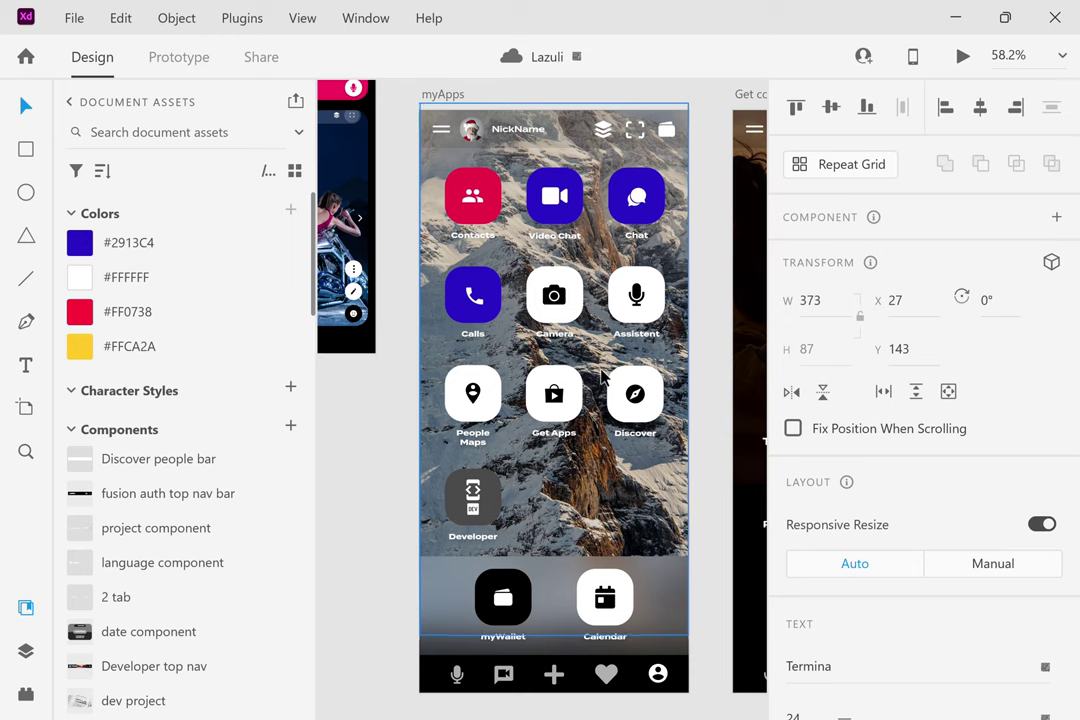
# Preview the prototype and open Settings from the profile screen.
pyautogui.click(521, 367)
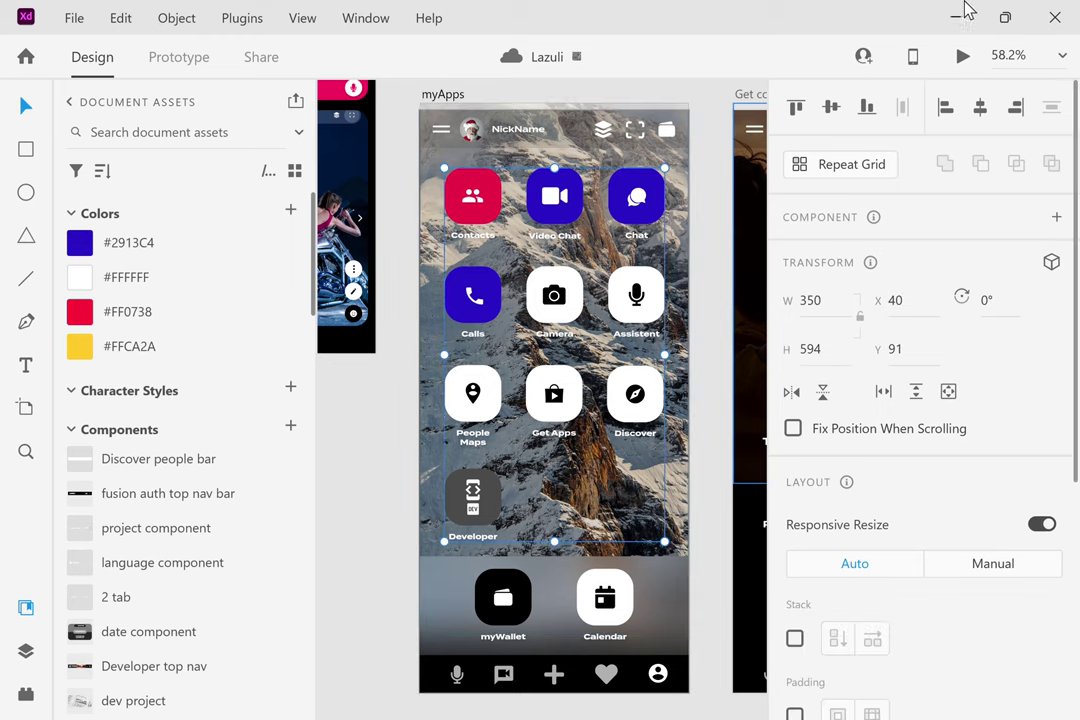
pyautogui.click(962, 62)
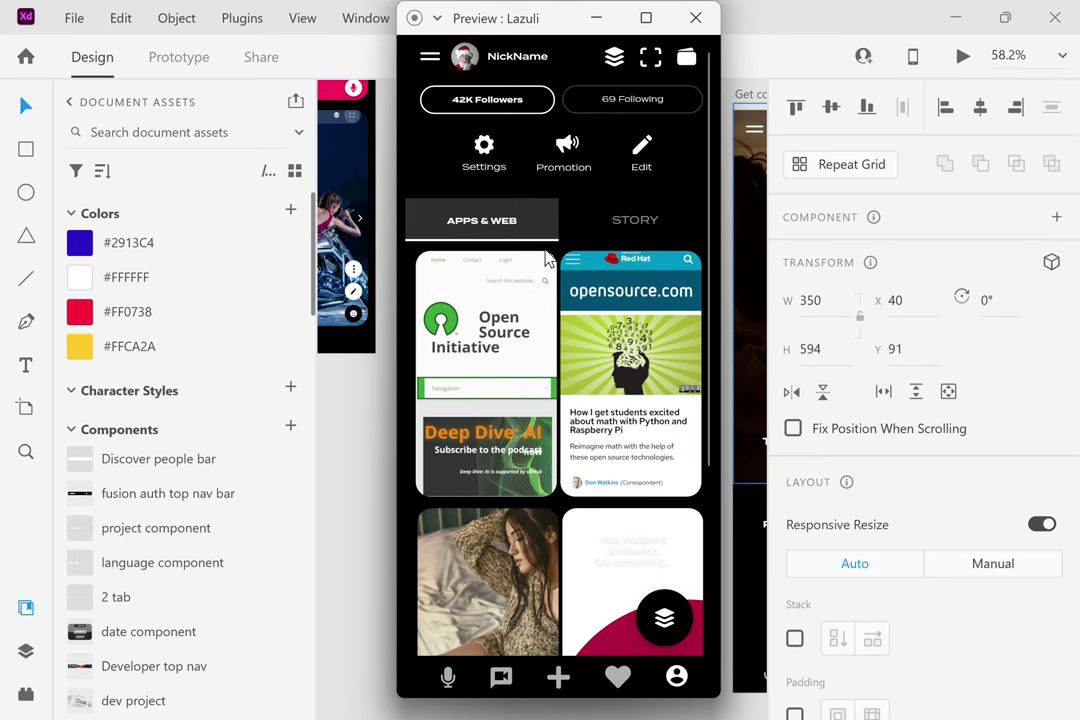
pyautogui.click(485, 155)
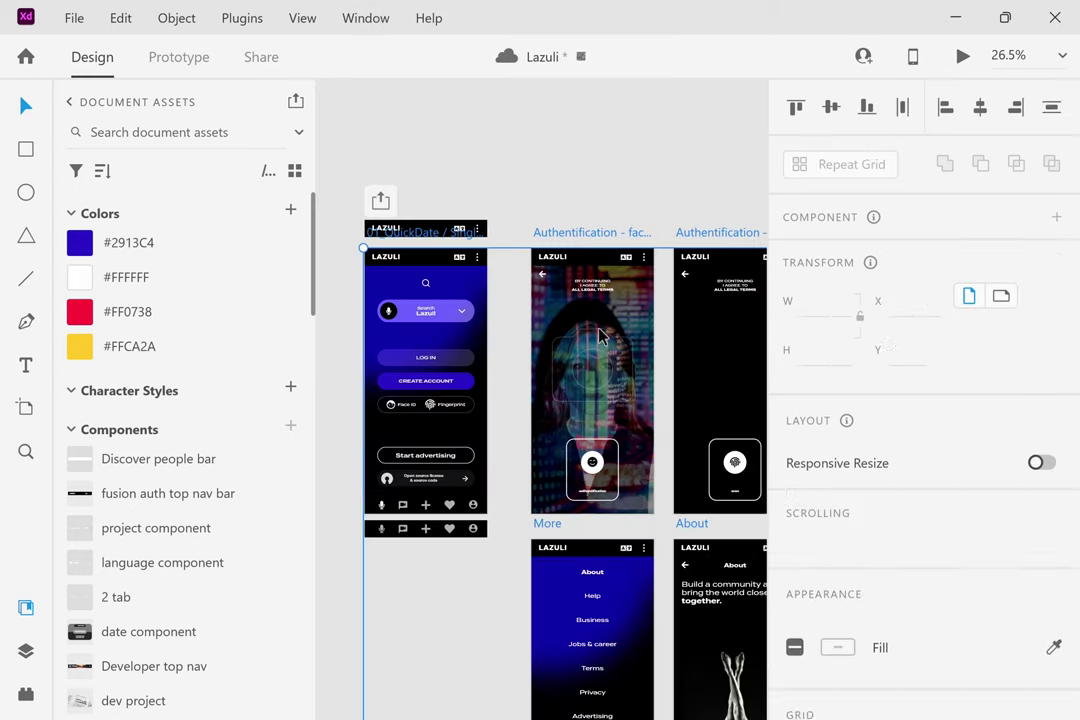
# Copy the background image of the face authentication artboard into the fingerprint authentication artboard and send it to the back.
pyautogui.click(632, 352)
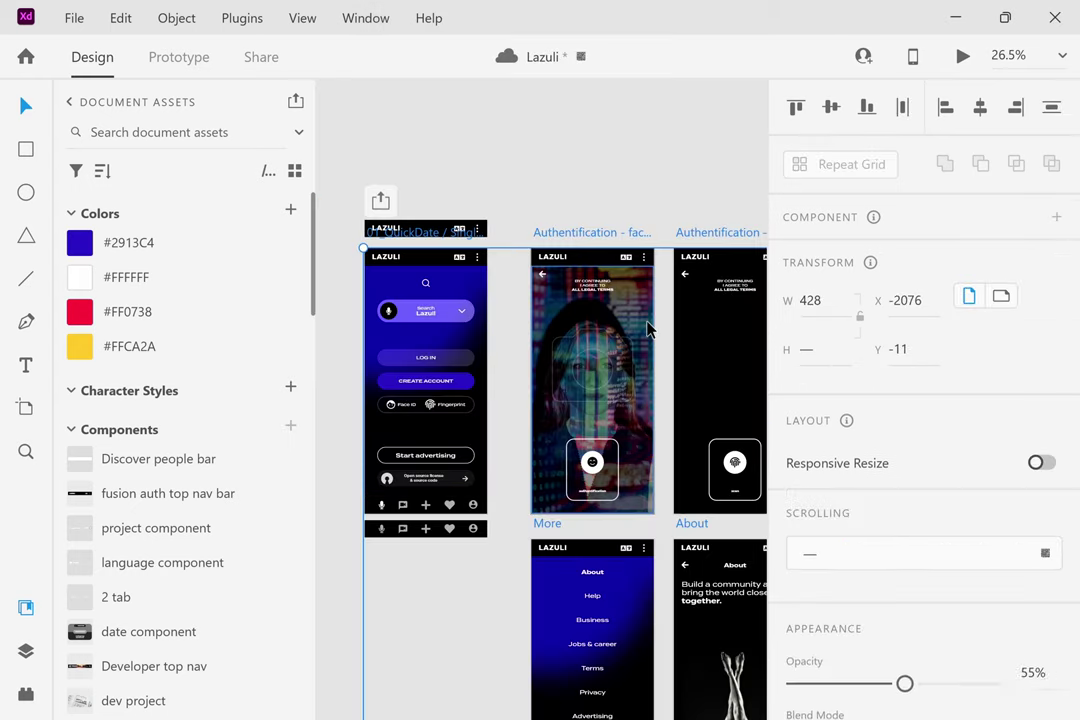
pyautogui.hscroll(5, 641, 390)
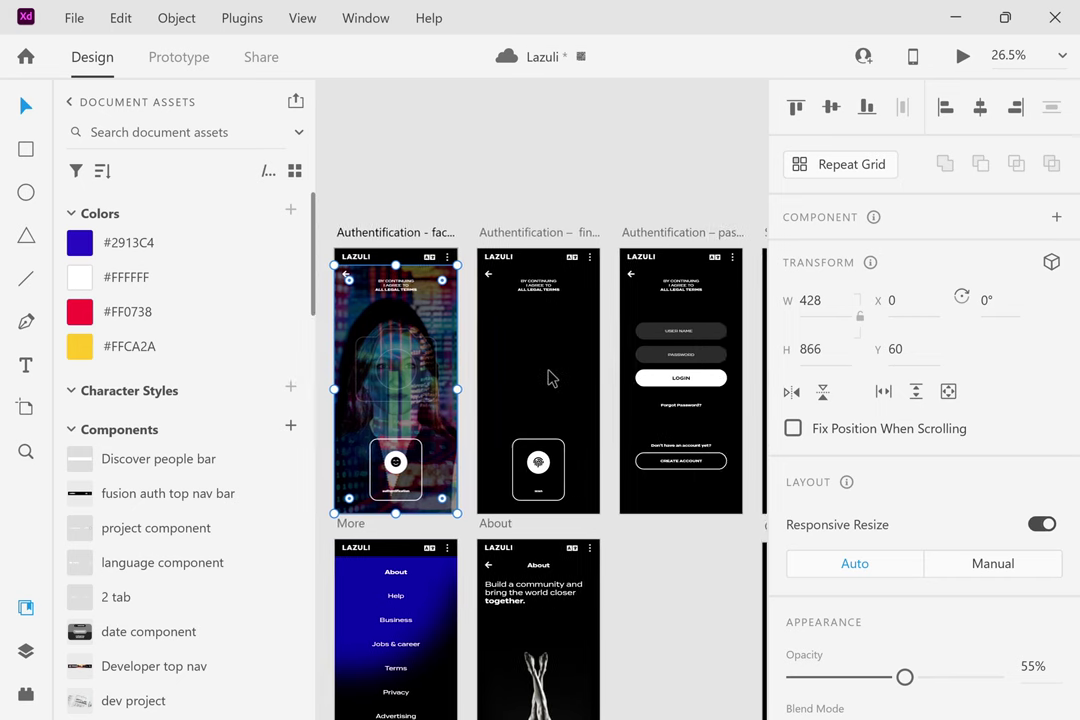
pyautogui.click(540, 376)
pyautogui.hotkey('ctrl', 'v')
pyautogui.rightClick(540, 376)
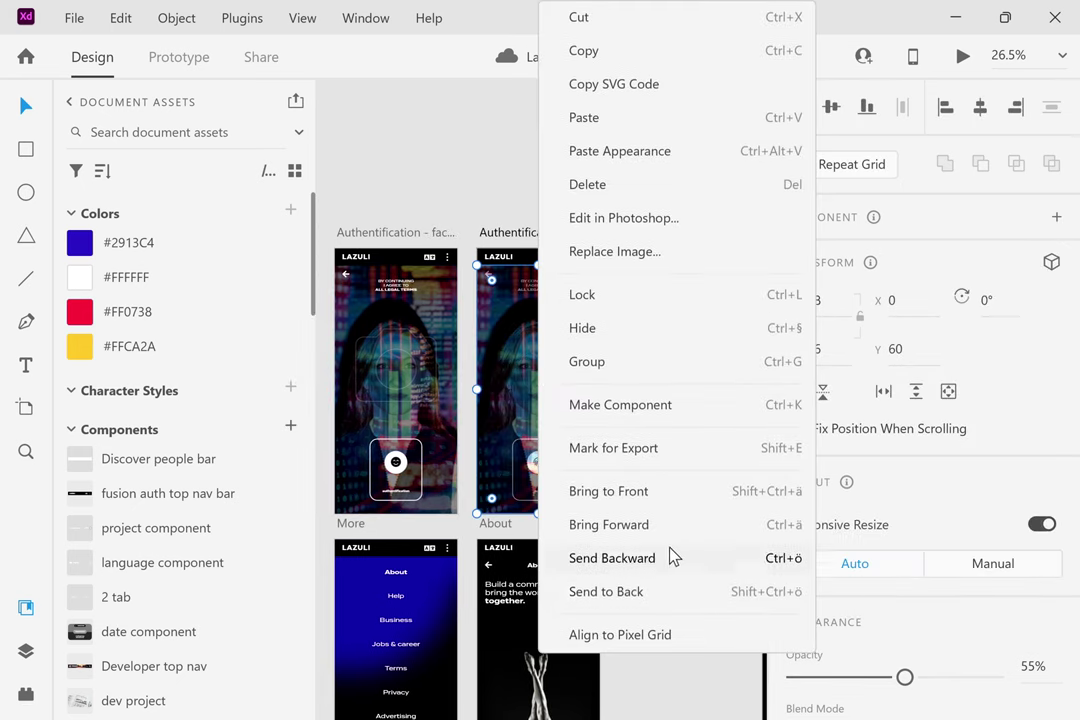
pyautogui.click(606, 591)
# Open a File Explorer window beside the design, keeping the fingerprint authentication artboard in view.
pyautogui.click(421, 693)
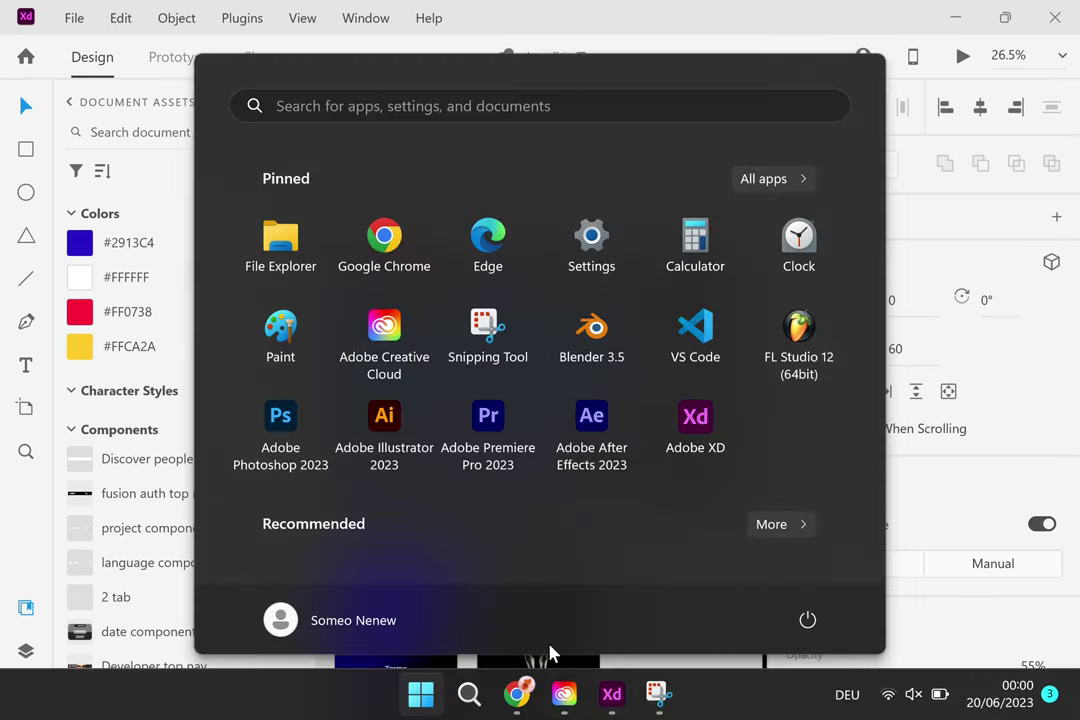
pyautogui.press('Escape')
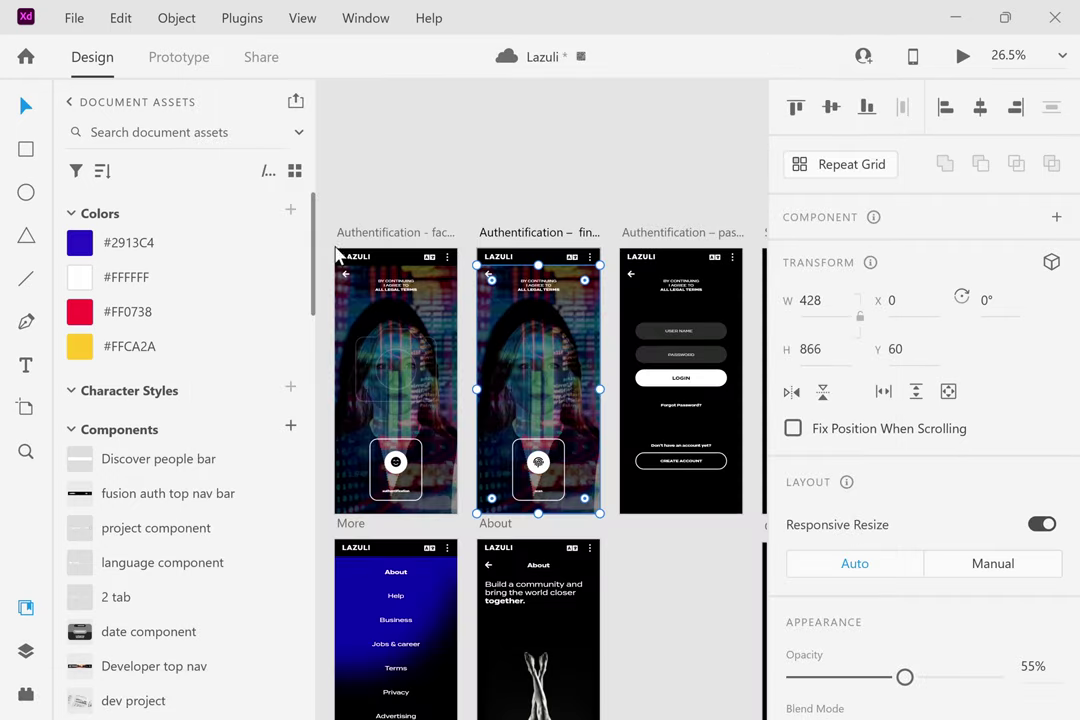
pyautogui.press('super+e')
pyautogui.moveTo(673, 34); pyautogui.dragTo(1072, 128)
pyautogui.click(894, 10)
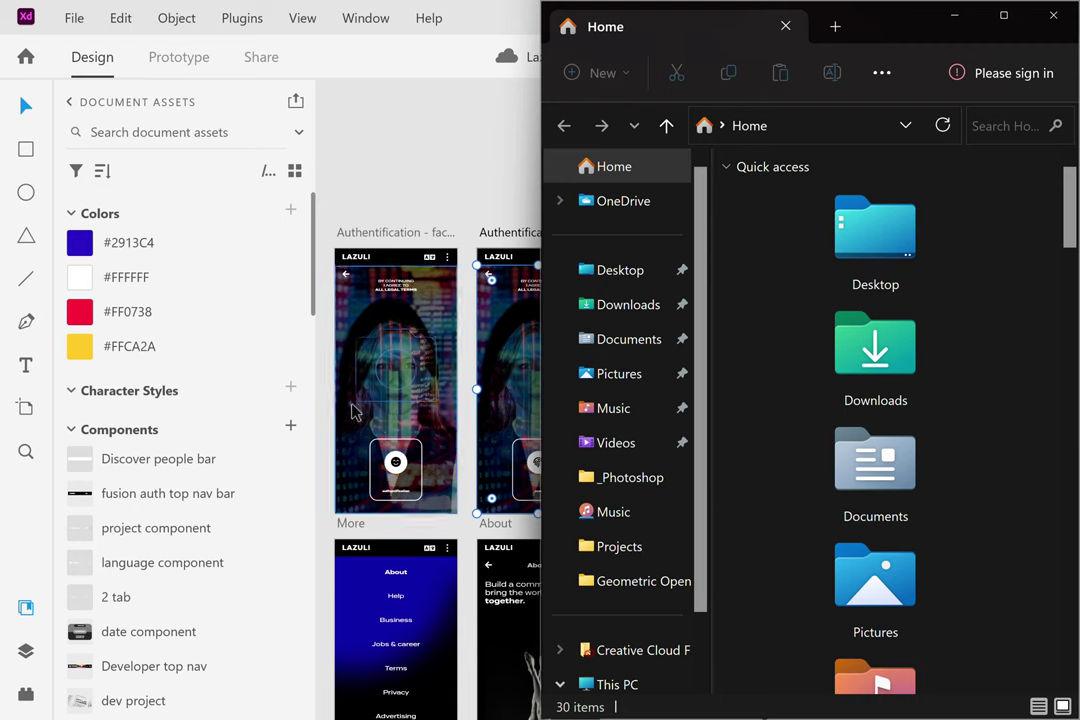
pyautogui.hscroll(3, 352, 410)
pyautogui.hscroll(-2, 352, 410)
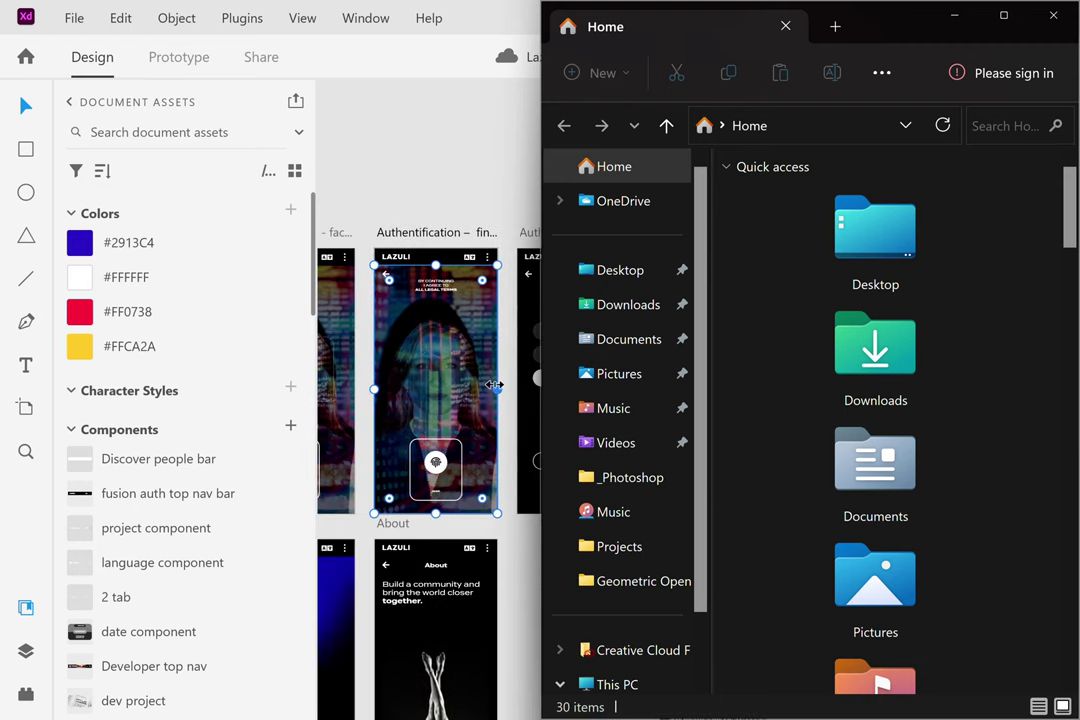
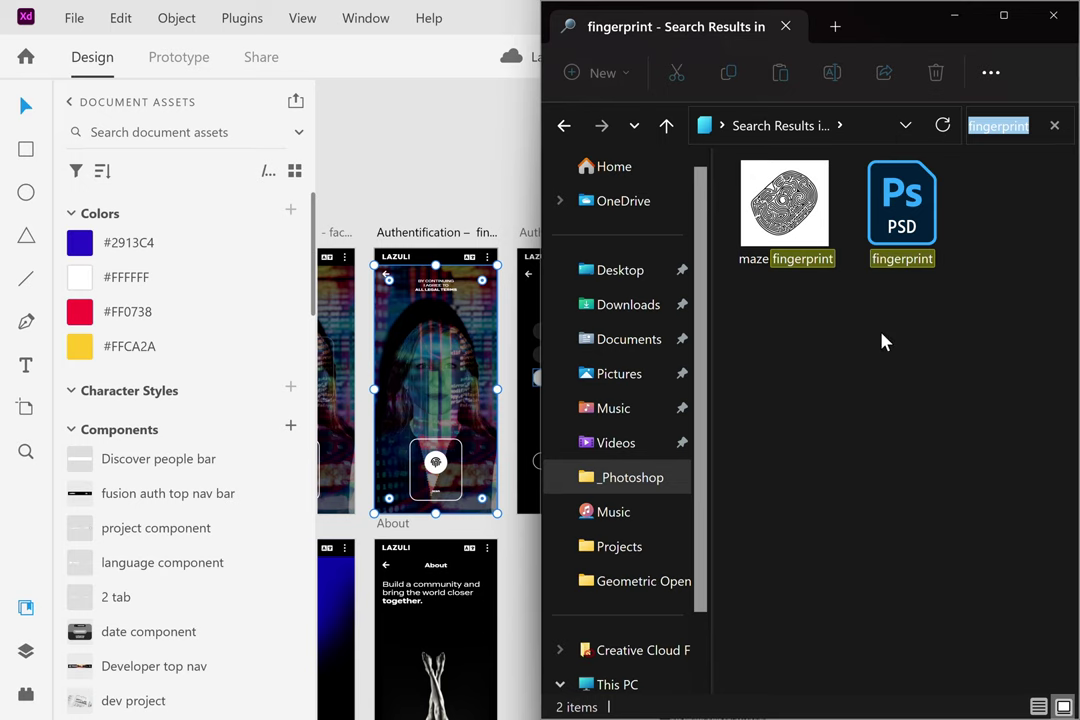
# Search the _Photoshop folder for "finger" and clear the search.
pyautogui.write('finger')
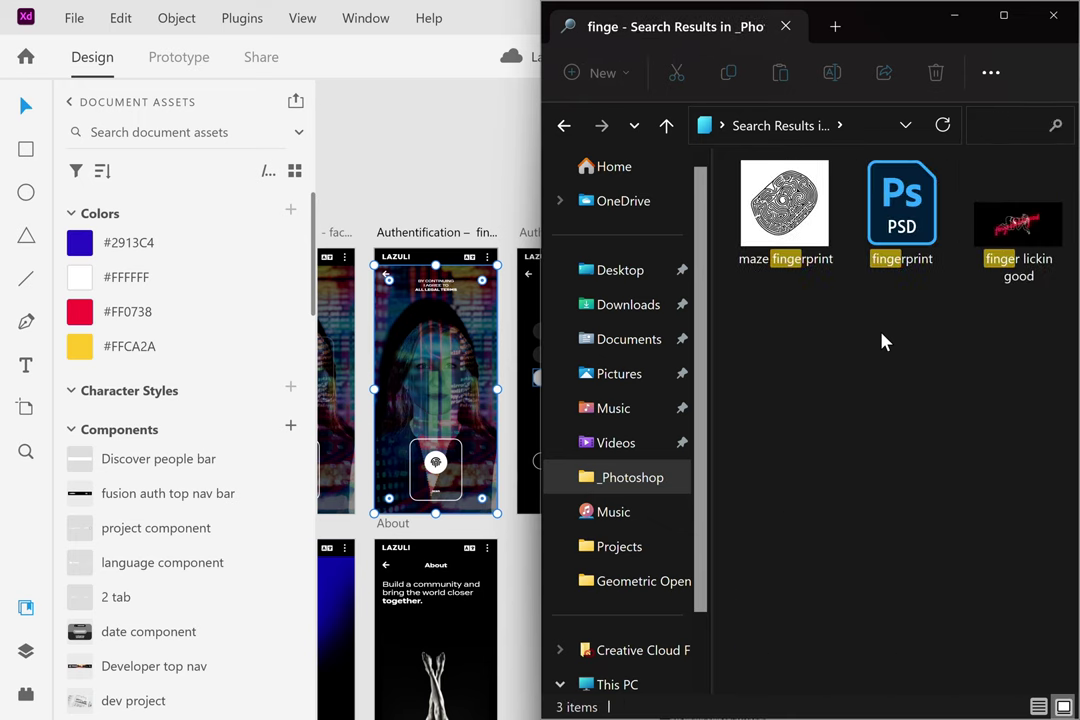
pyautogui.press('BackSpace')
pyautogui.press('BackSpace')
pyautogui.press('BackSpace')
pyautogui.press('BackSpace')
pyautogui.press('BackSpace')
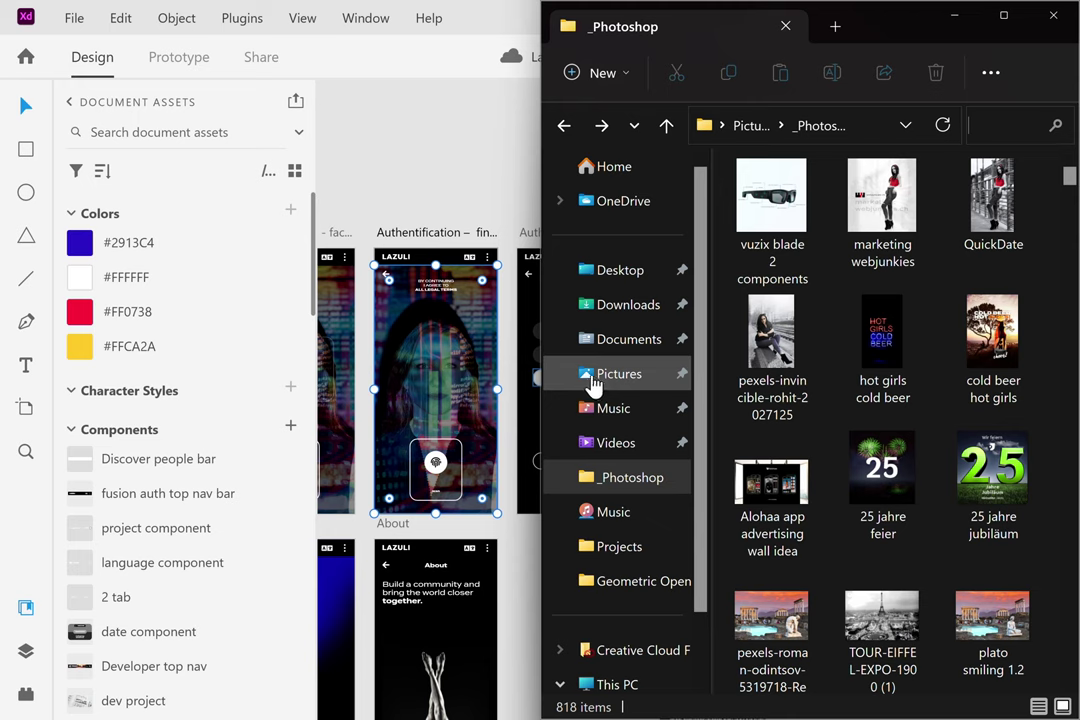
# Check the Pictures folder and browse the images in its _Photoshop subfolder for suitable authentication backgrounds.
pyautogui.click(605, 374)
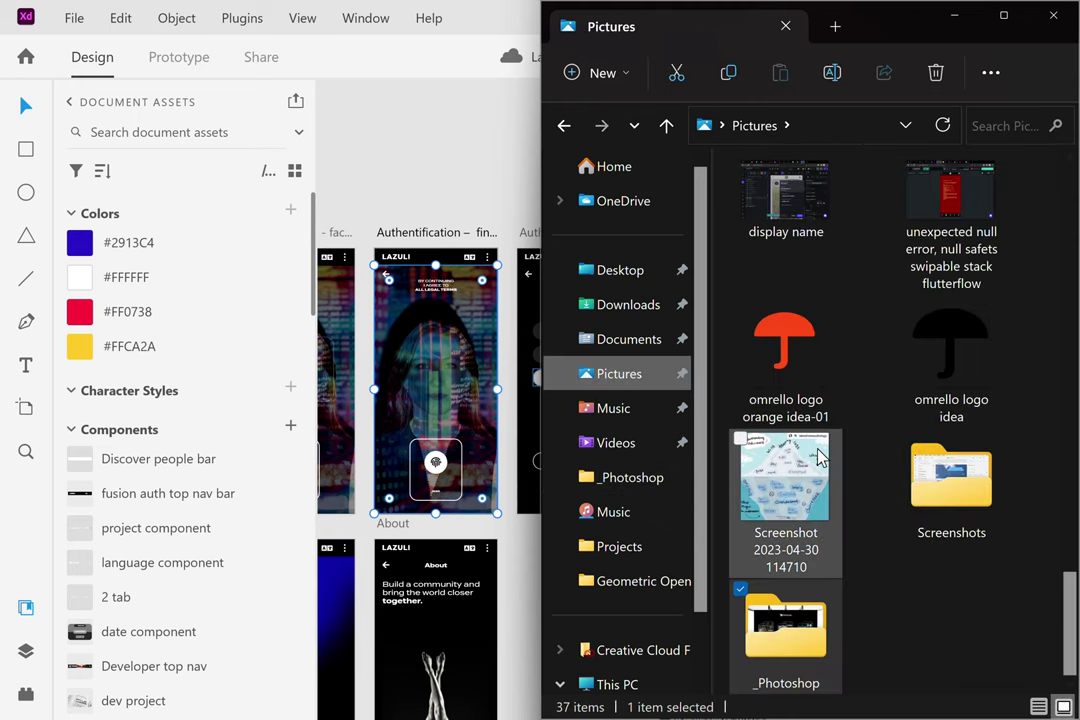
pyautogui.click(680, 484)
pyautogui.moveTo(1075, 213); pyautogui.dragTo(1068, 333)
pyautogui.click(988, 415)
pyautogui.scroll(-5, 983, 425)
pyautogui.scroll(-15, 980, 428)
pyautogui.scroll(15, 980, 428)
pyautogui.scroll(15, 980, 425)
pyautogui.scroll(15, 980, 426)
pyautogui.scroll(15, 980, 428)
pyautogui.scroll(15, 980, 428)
pyautogui.scroll(-15, 980, 428)
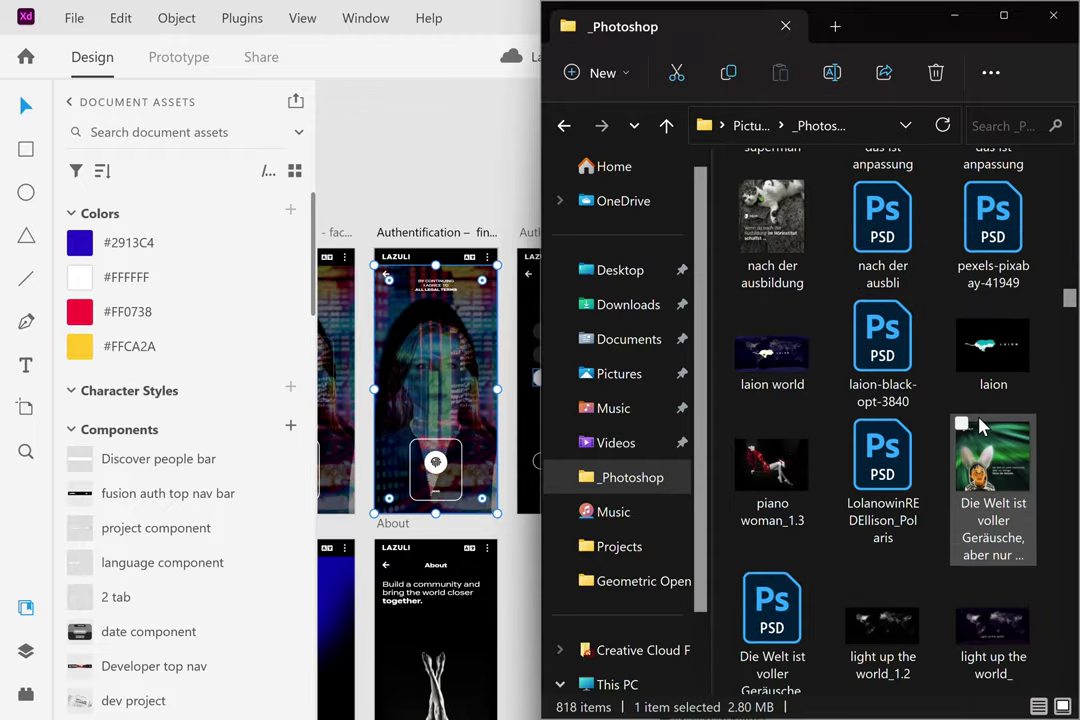
pyautogui.scroll(-15, 980, 428)
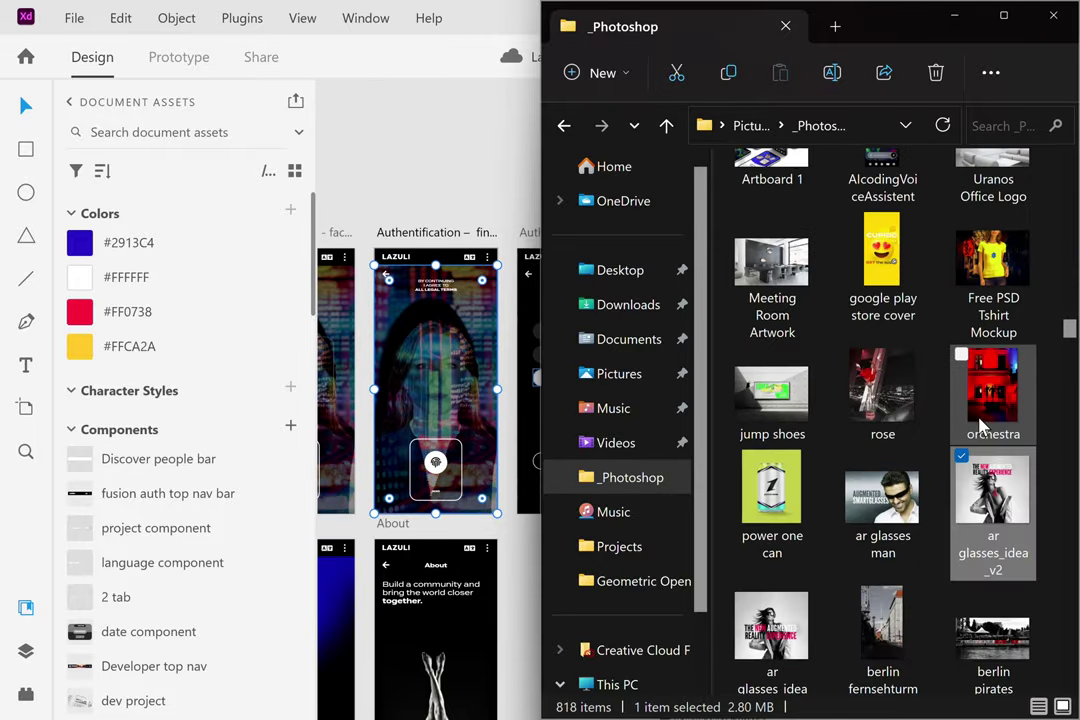
pyautogui.scroll(-7, 980, 428)
pyautogui.scroll(-12, 980, 428)
pyautogui.scroll(-14, 980, 428)
pyautogui.scroll(-10, 980, 428)
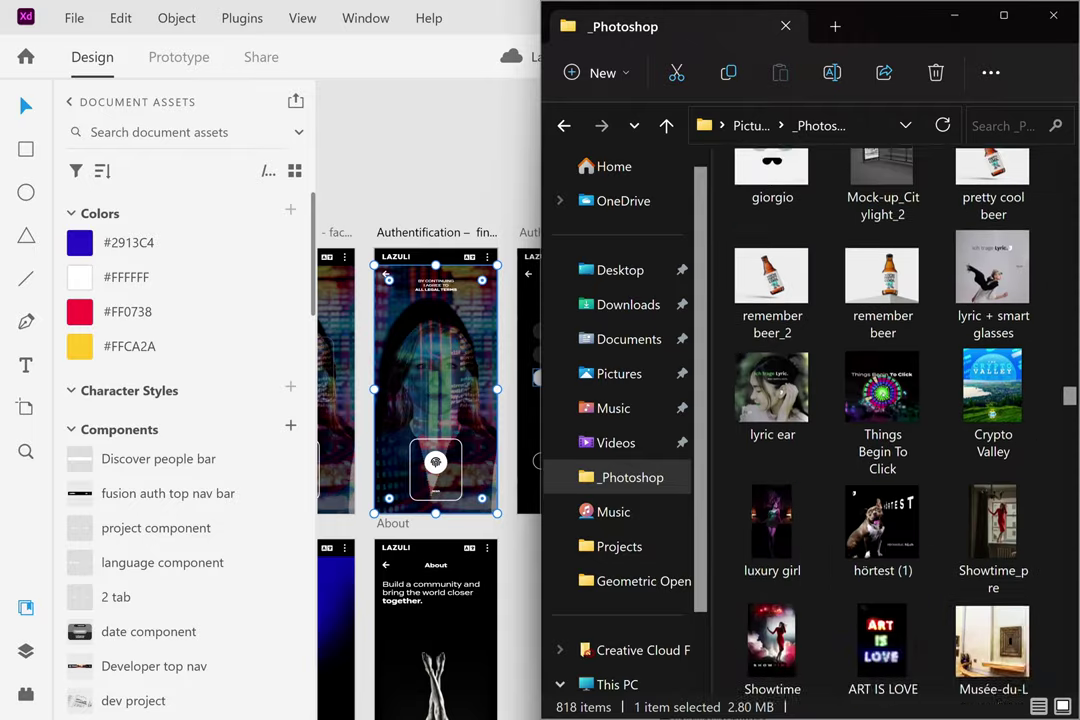
pyautogui.scroll(-5, 882, 420)
pyautogui.scroll(5, 882, 420)
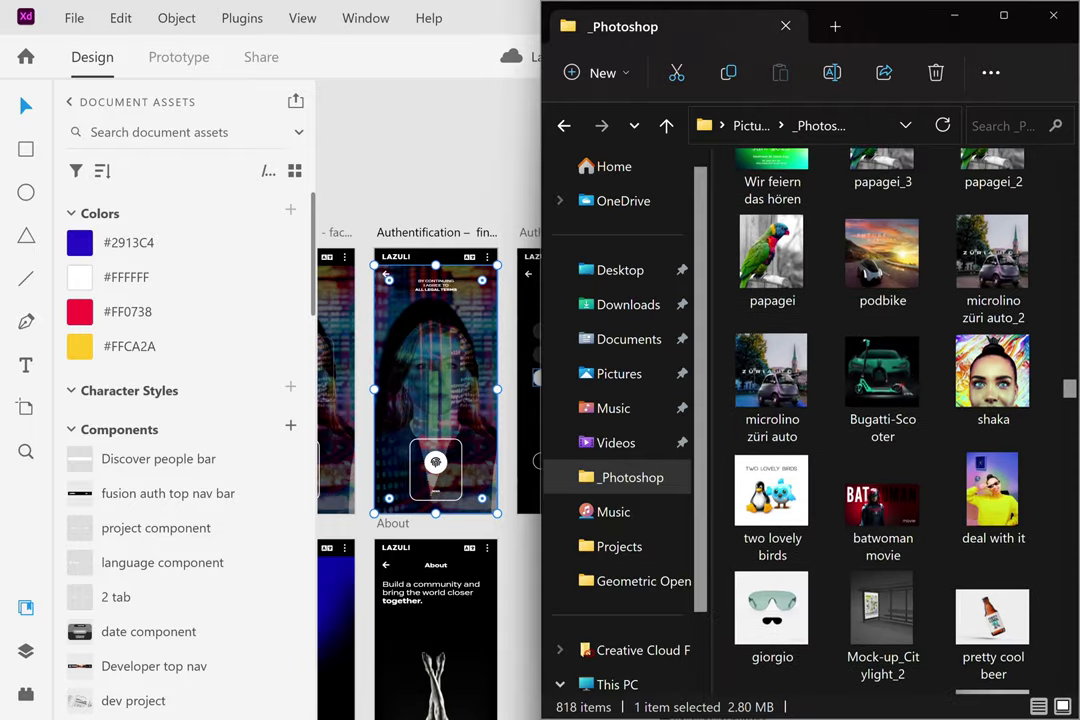
pyautogui.scroll(5, 882, 420)
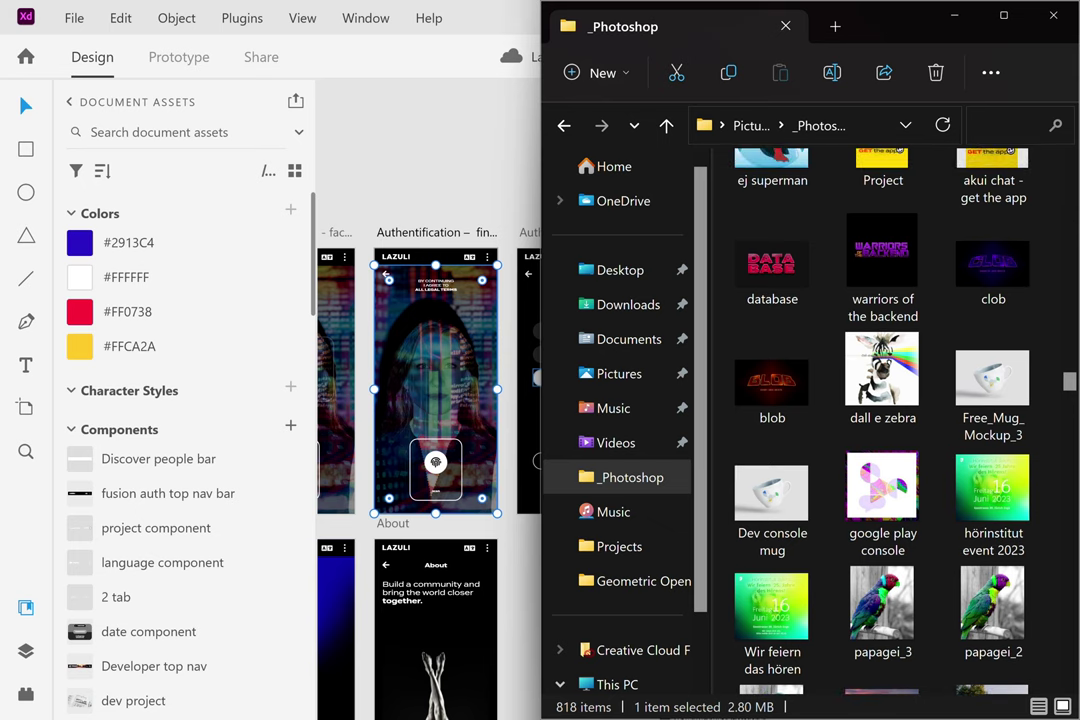
# Search the folder for "finger" and replace the fingerprint authentication artboard's background with the maze fingerprint image.
pyautogui.write('finger')
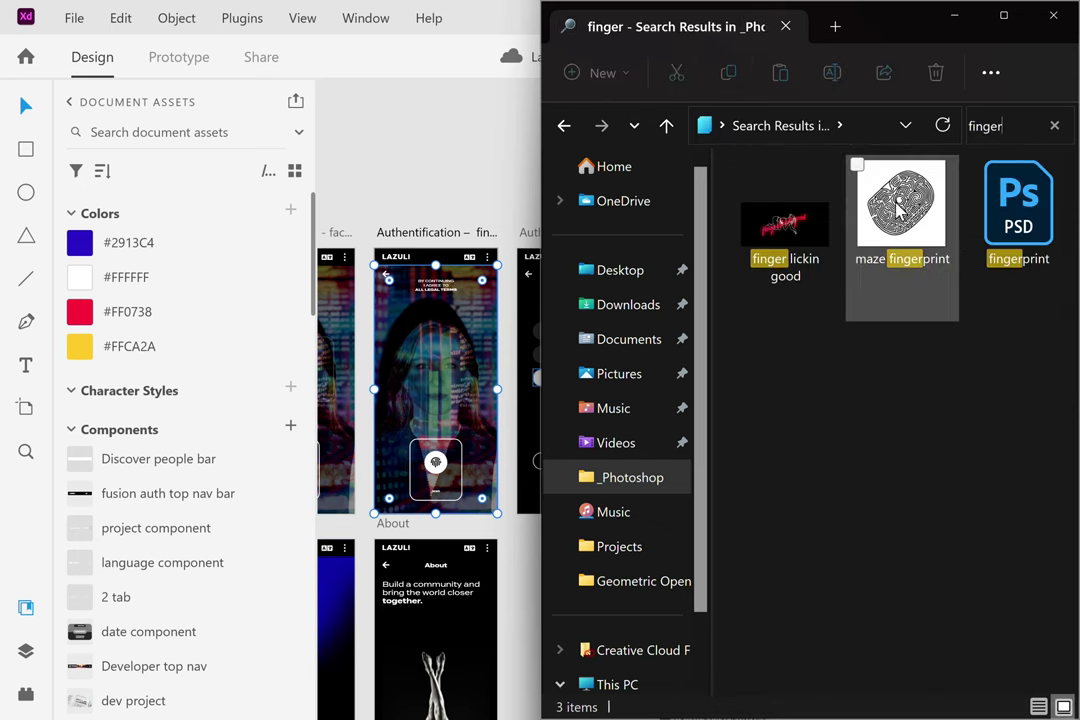
pyautogui.moveTo(898, 208); pyautogui.dragTo(422, 363)
pyautogui.click(441, 176)
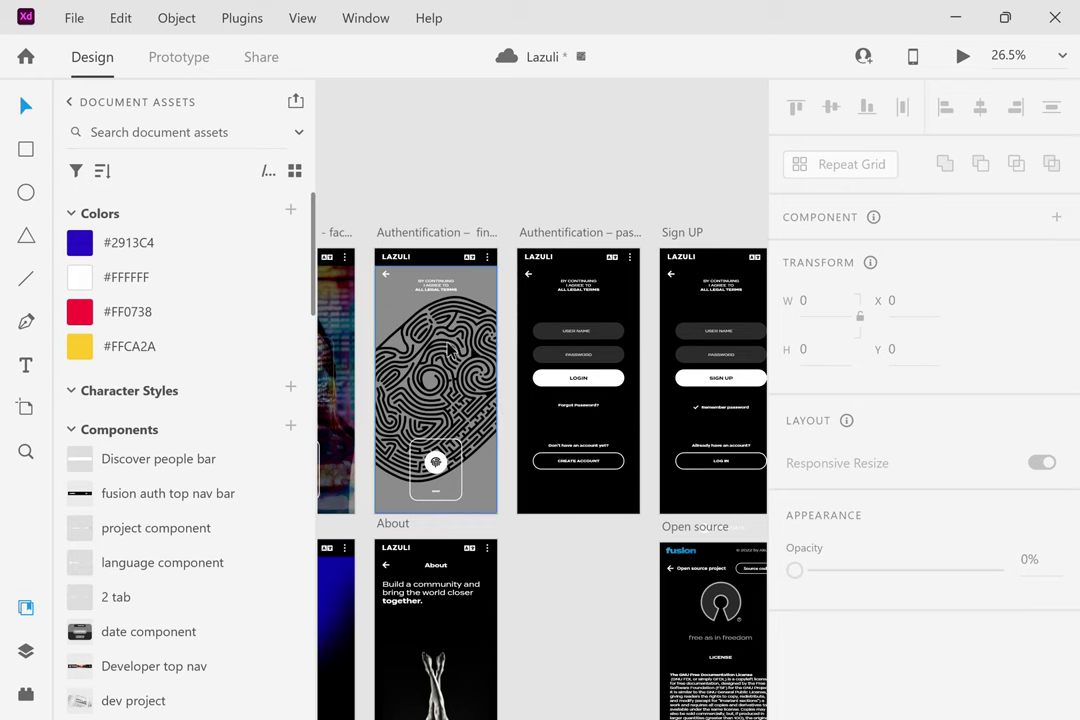
# Copy the maze fingerprint background from the fingerprint authentication artboard into the Sign UP artboard and send it behind the form elements.
pyautogui.click(435, 383)
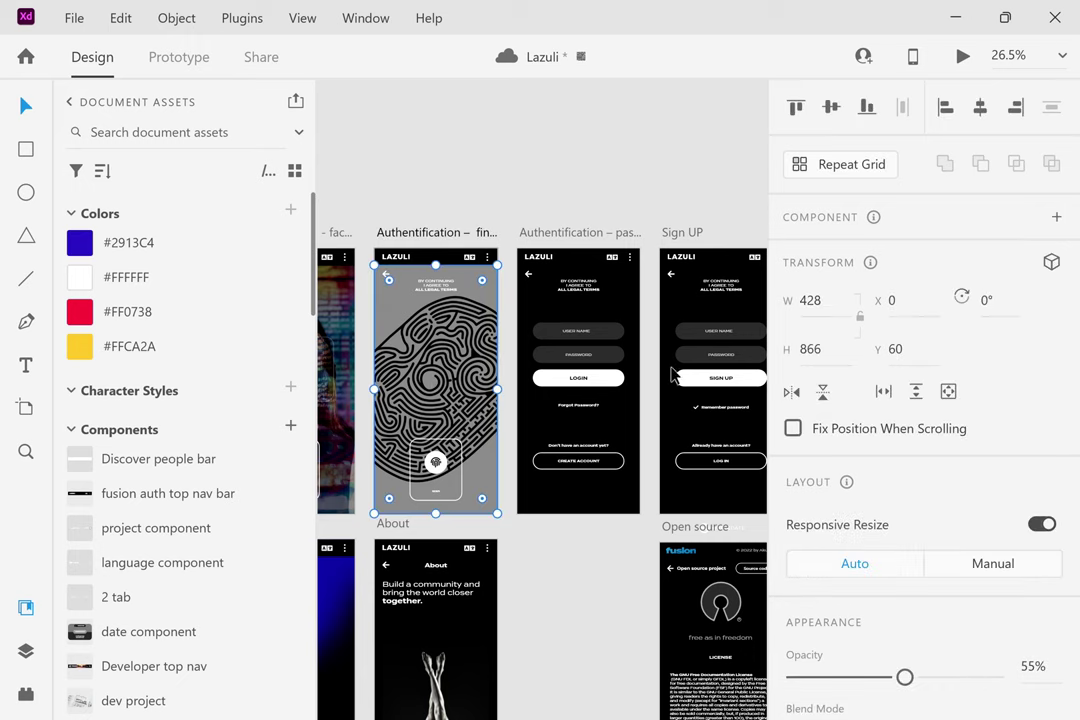
pyautogui.click(686, 316)
pyautogui.hotkey('ctrl', 'v')
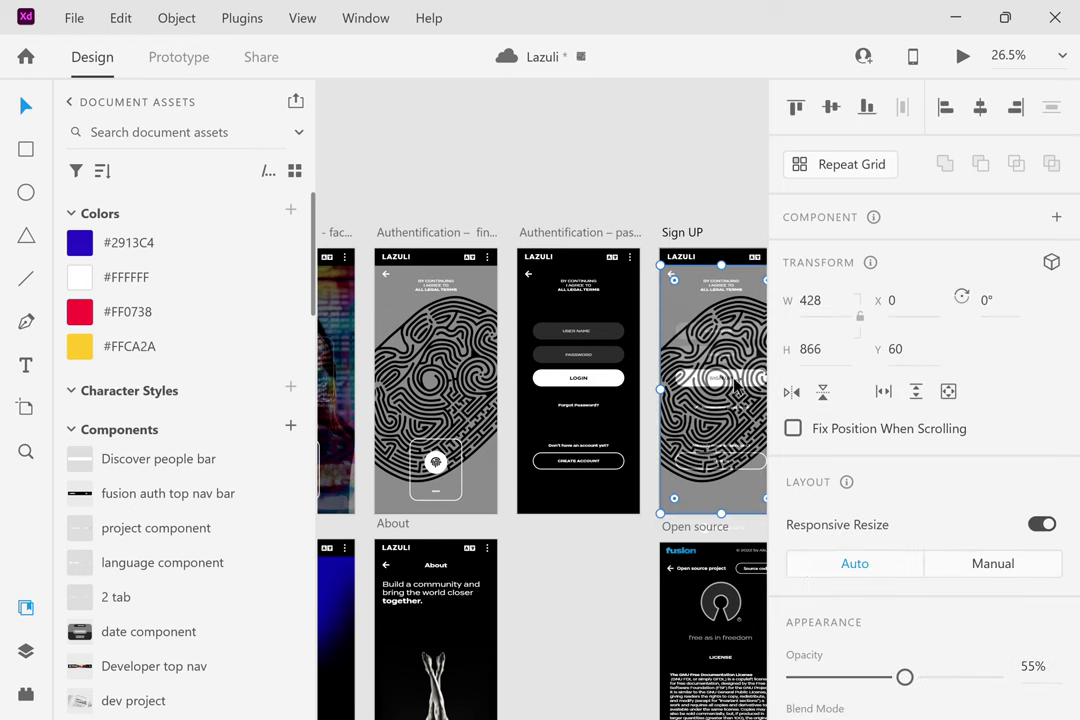
pyautogui.rightClick(688, 302)
pyautogui.click(801, 598)
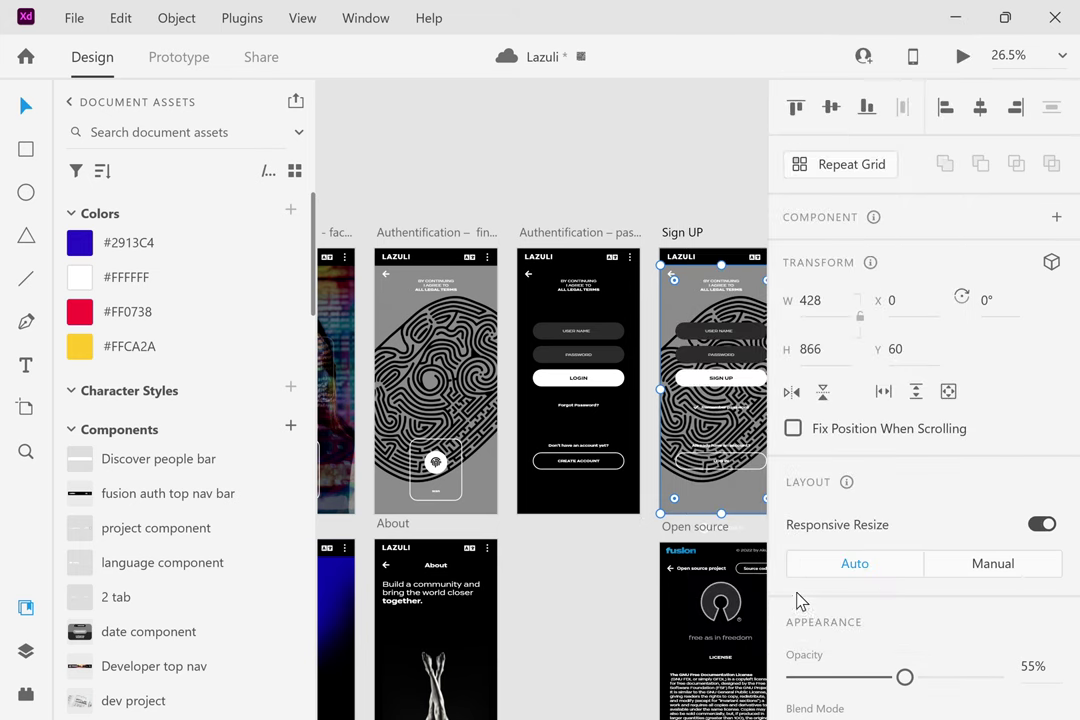
# Enable background blur on the USER NAME and PASSWORD field shapes in the Sign UP artboard.
pyautogui.hscroll(4, 632, 513)
pyautogui.scroll(4, 569, 325)
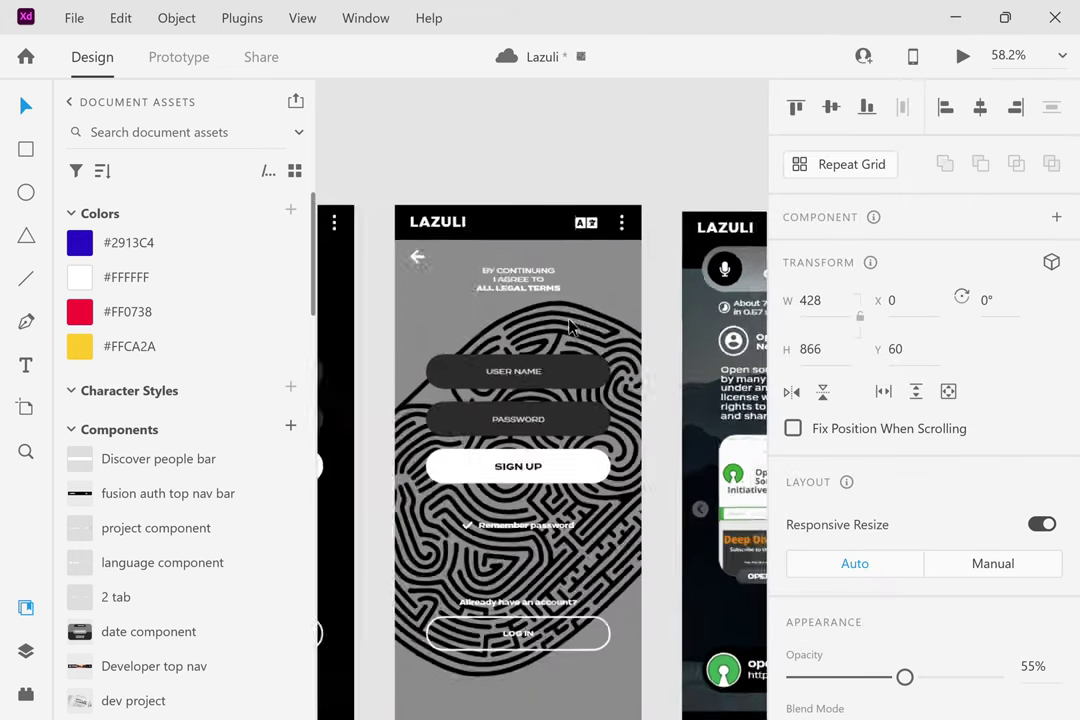
pyautogui.click(511, 378)
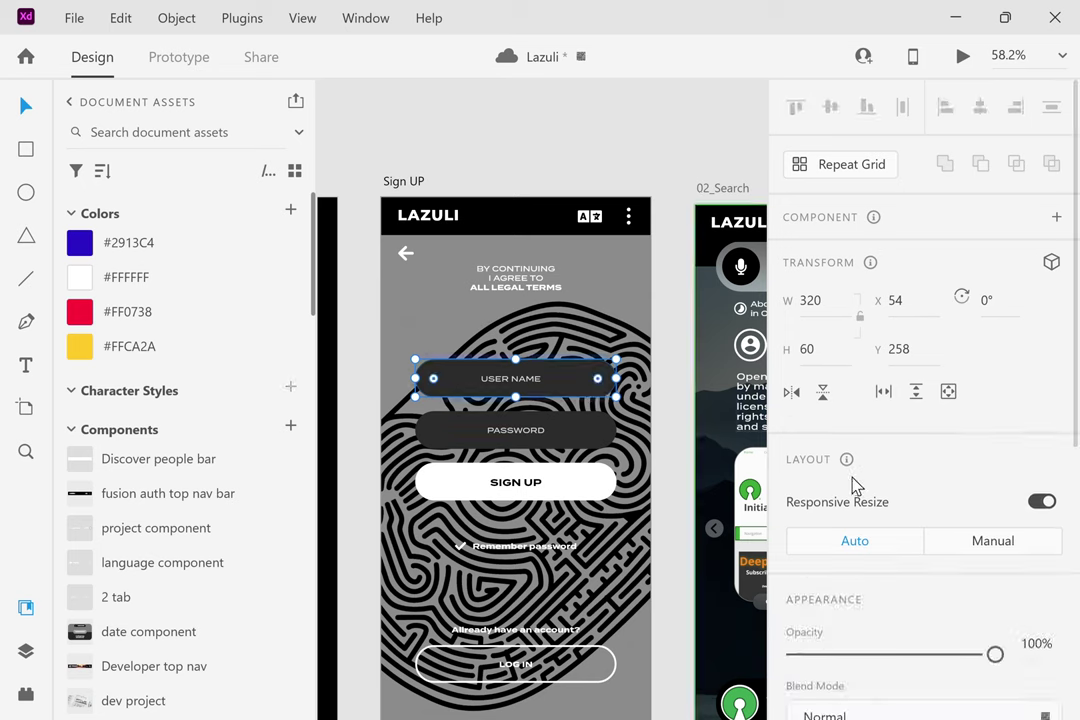
pyautogui.scroll(-5, 852, 485)
pyautogui.click(795, 612)
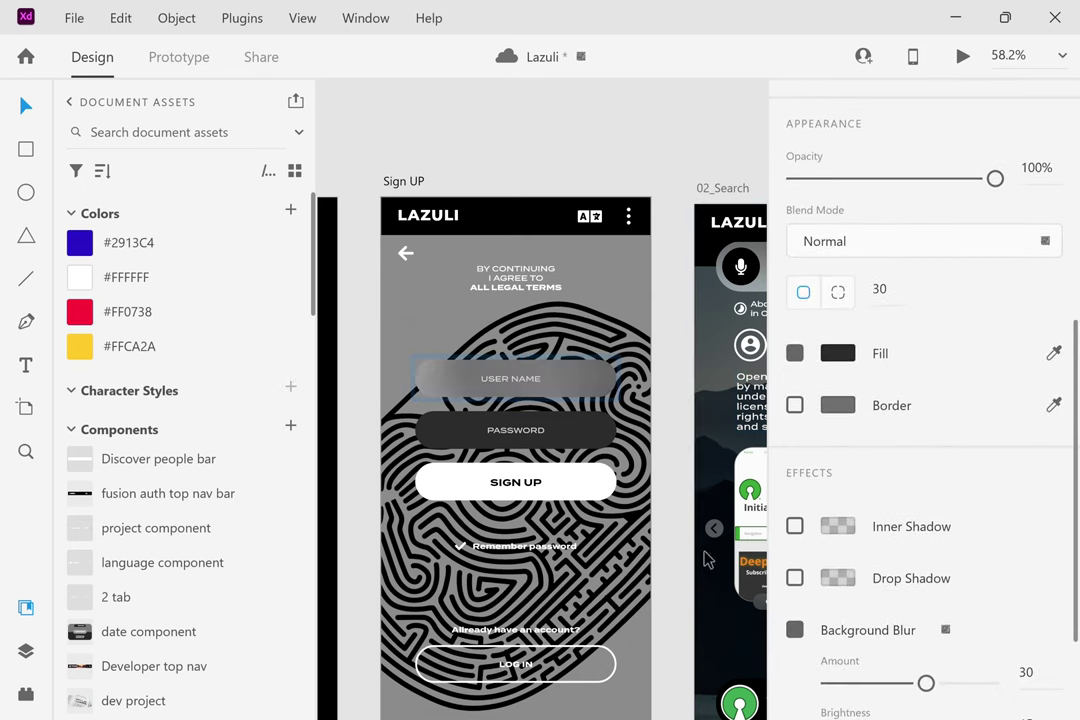
pyautogui.click(585, 430)
pyautogui.scroll(-5, 820, 482)
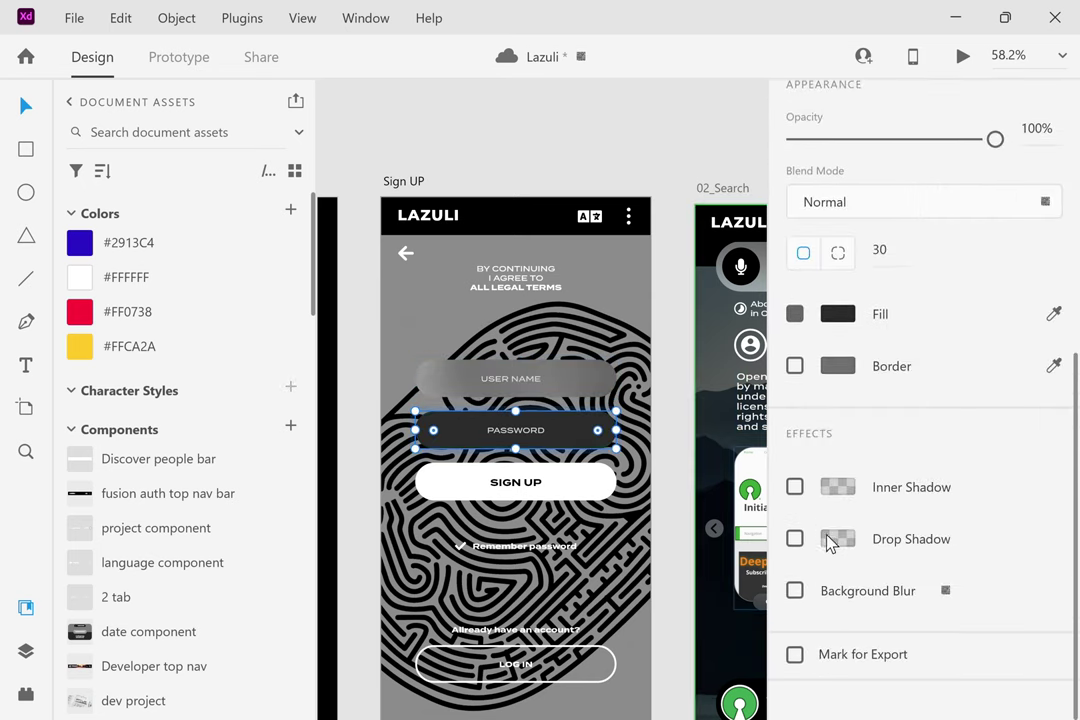
pyautogui.click(795, 590)
# Select the Sign UP background, bring up File Explorer beside the design, and clear the "finger" search in the _Photoshop folder.
pyautogui.click(597, 580)
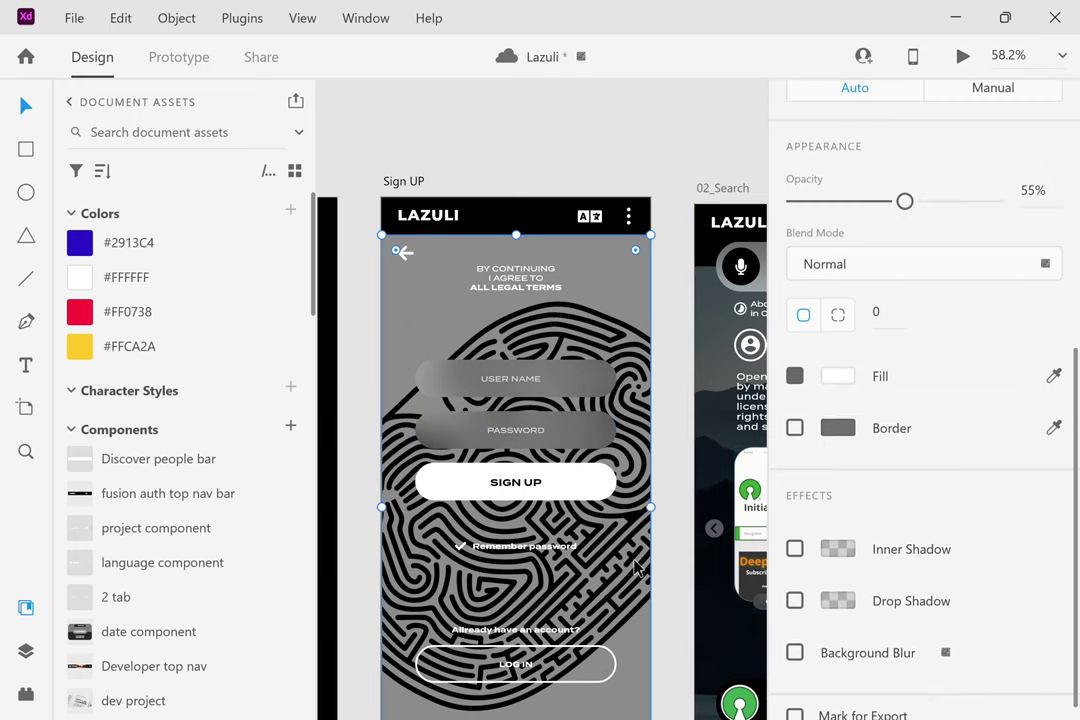
pyautogui.press('super')
pyautogui.moveTo(640, 695)
pyautogui.click(680, 700)
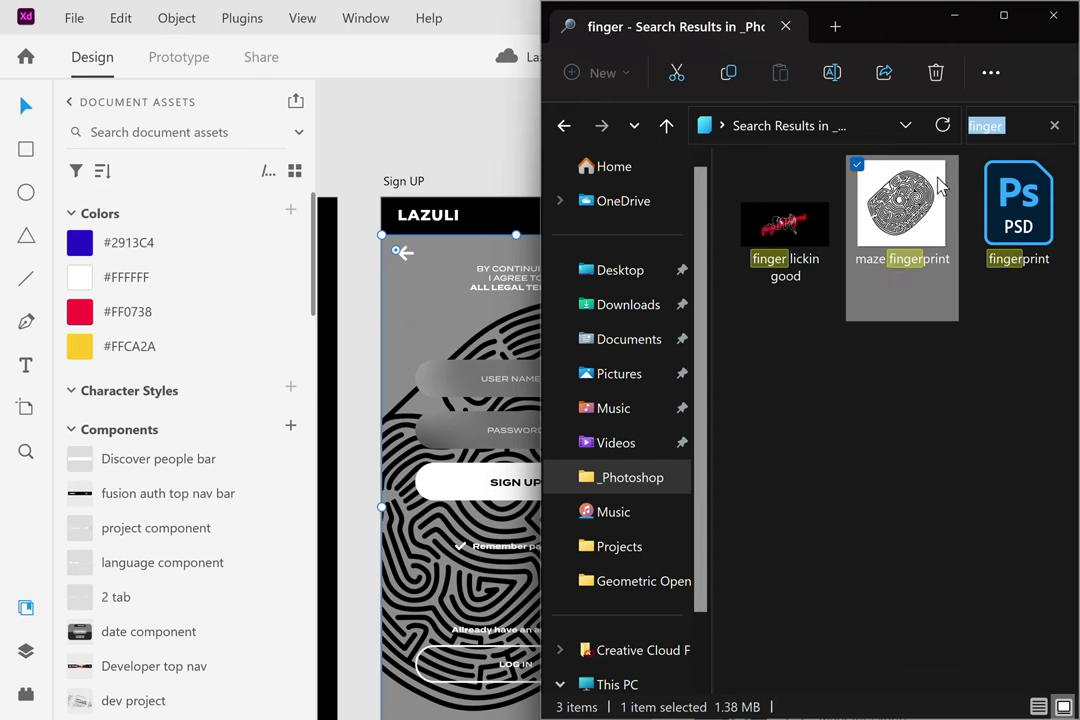
pyautogui.click(1054, 125)
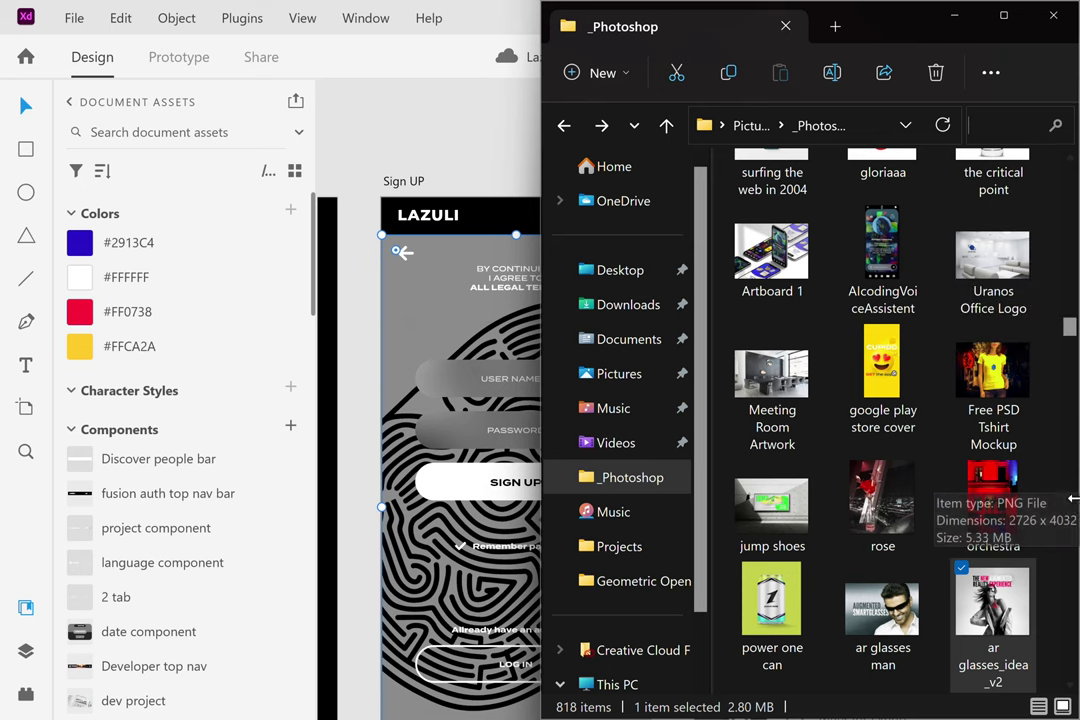
# Look through the images in the _Photoshop folder for a suitable Sign UP background.
pyautogui.scroll(3, 975, 330)
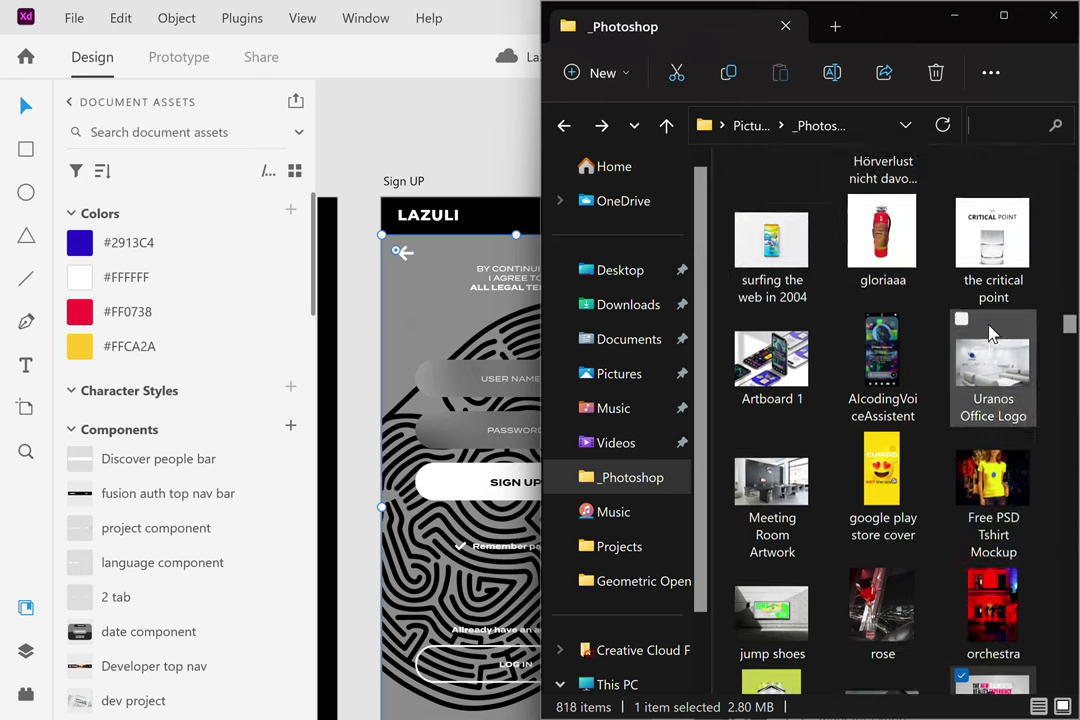
pyautogui.scroll(10, 990, 333)
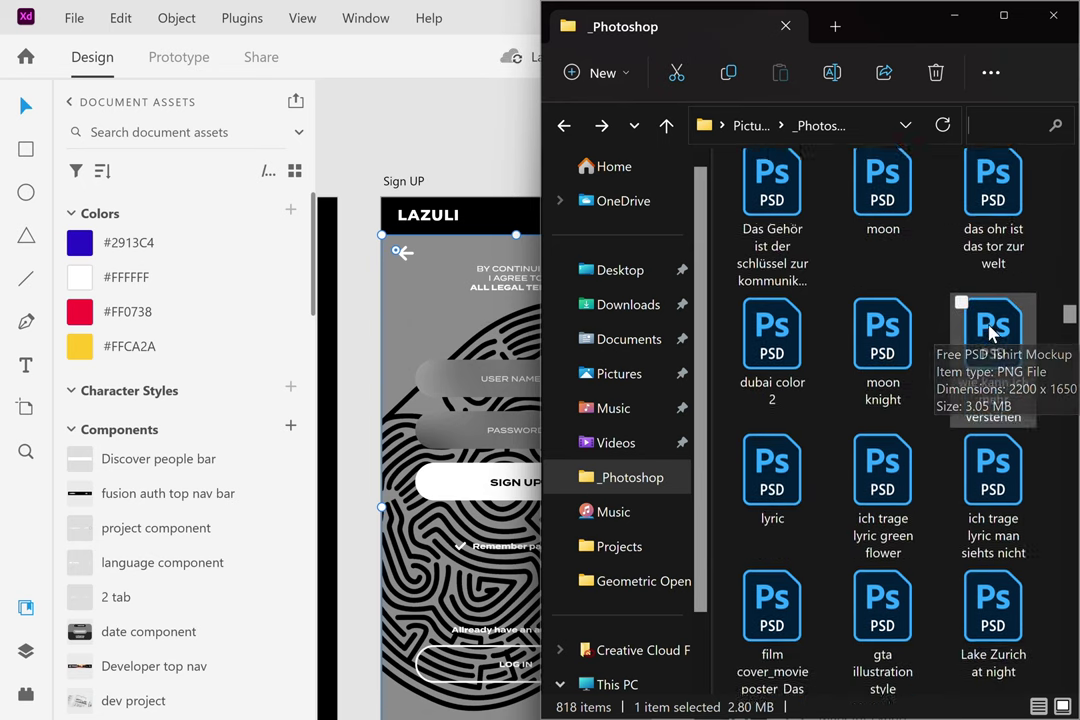
pyautogui.scroll(4, 990, 333)
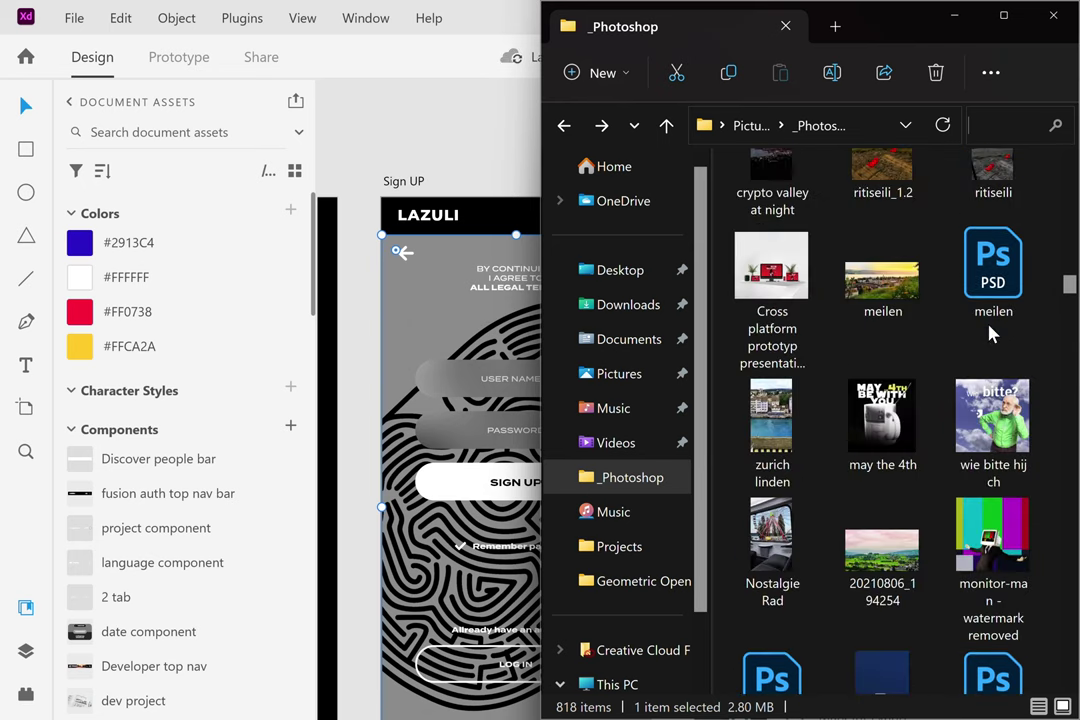
pyautogui.scroll(10, 990, 335)
pyautogui.scroll(8, 990, 333)
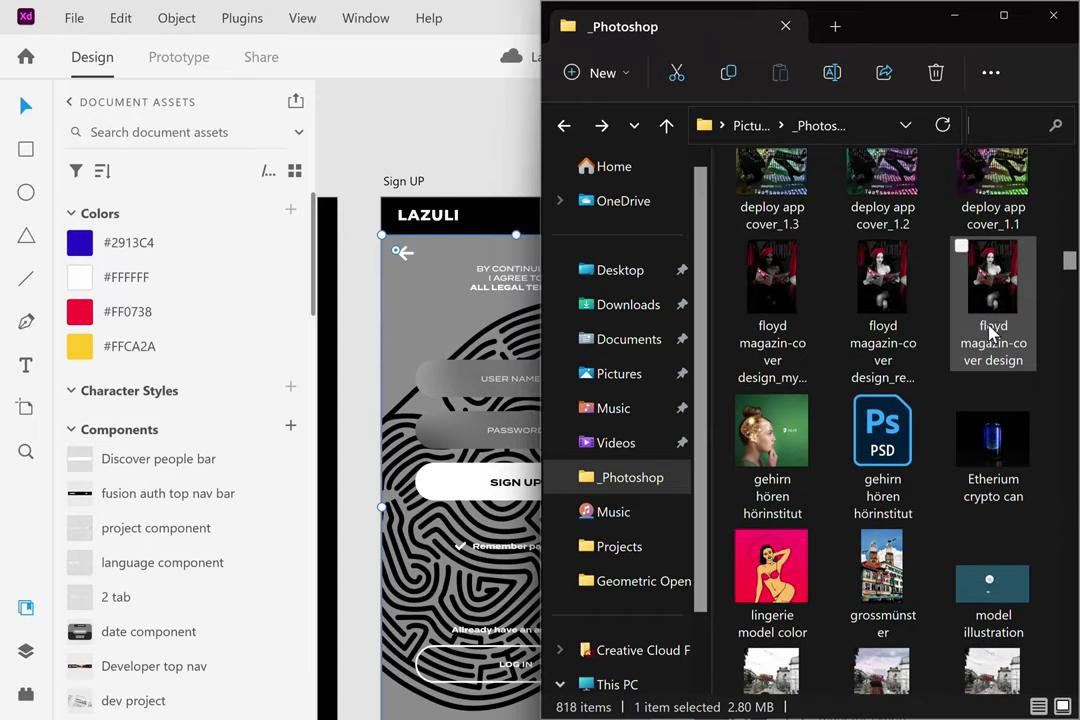
pyautogui.scroll(10, 990, 333)
pyautogui.scroll(10, 990, 333)
pyautogui.scroll(3, 990, 333)
pyautogui.scroll(-4, 995, 380)
pyautogui.scroll(4, 1000, 415)
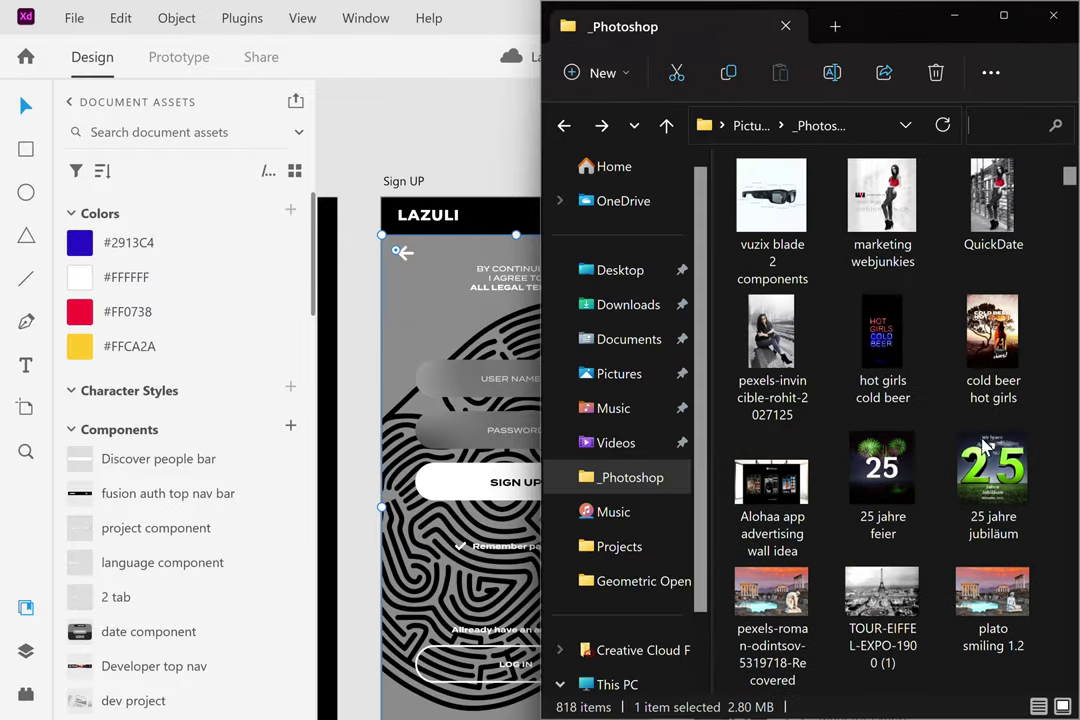
pyautogui.scroll(-10, 957, 483)
pyautogui.scroll(10, 957, 483)
pyautogui.scroll(-9, 957, 483)
pyautogui.scroll(-20, 957, 483)
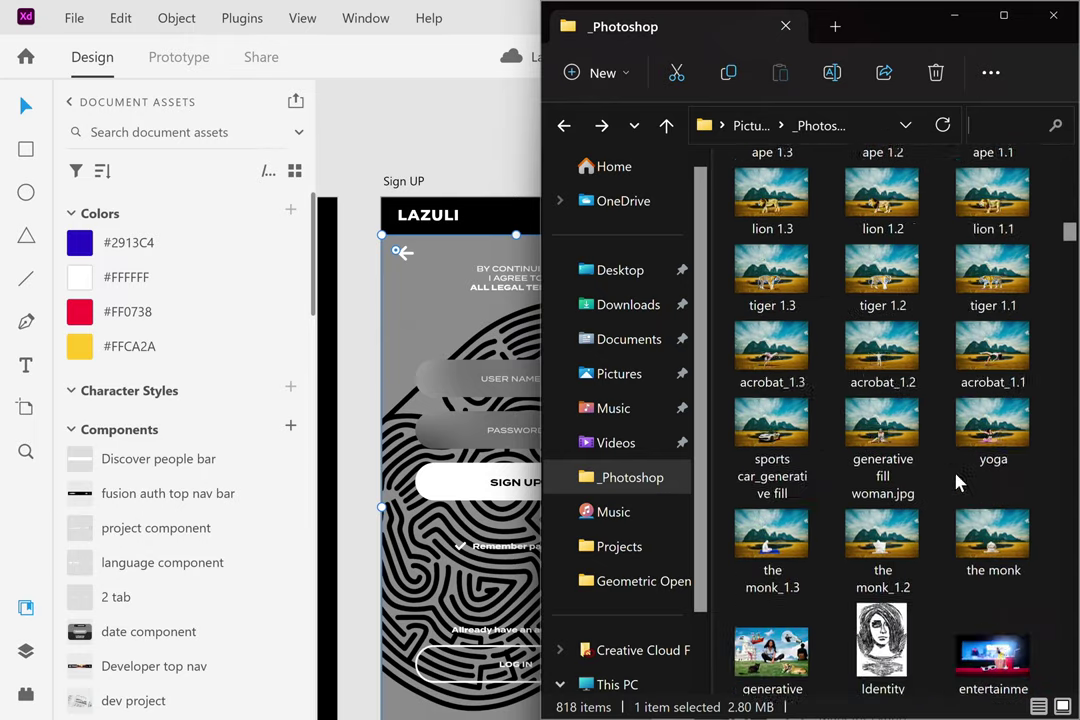
pyautogui.scroll(-5, 957, 483)
pyautogui.scroll(-3, 957, 483)
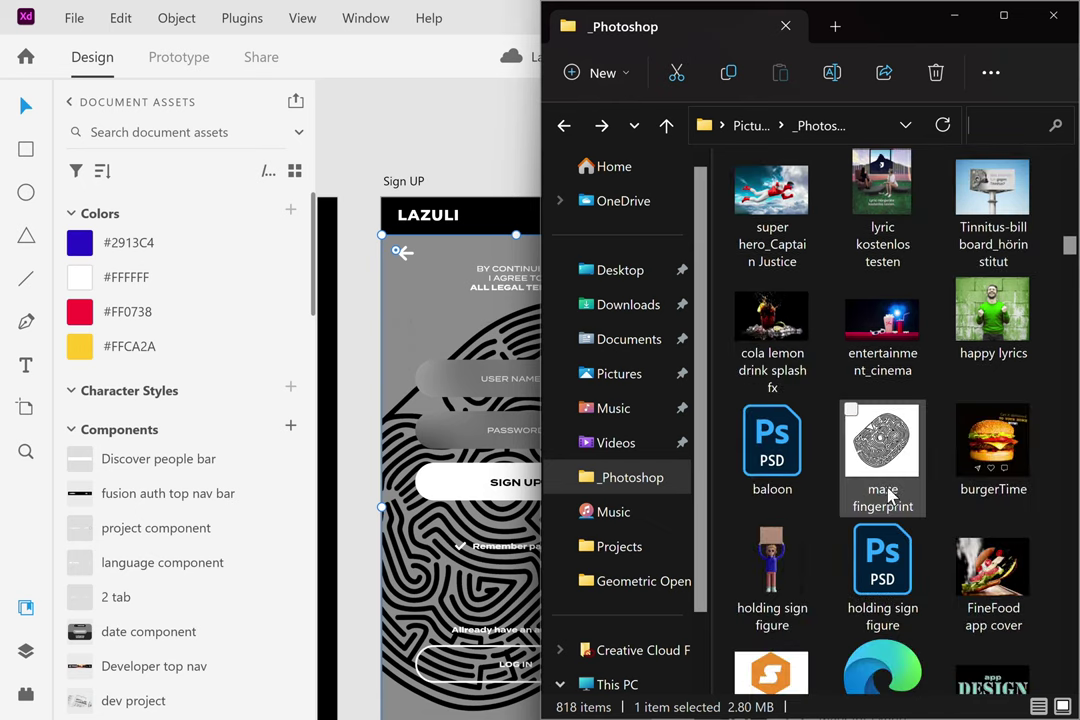
# Replace the Sign UP artboard's background image with the "holding sign figure" picture.
pyautogui.moveTo(778, 565); pyautogui.dragTo(424, 294)
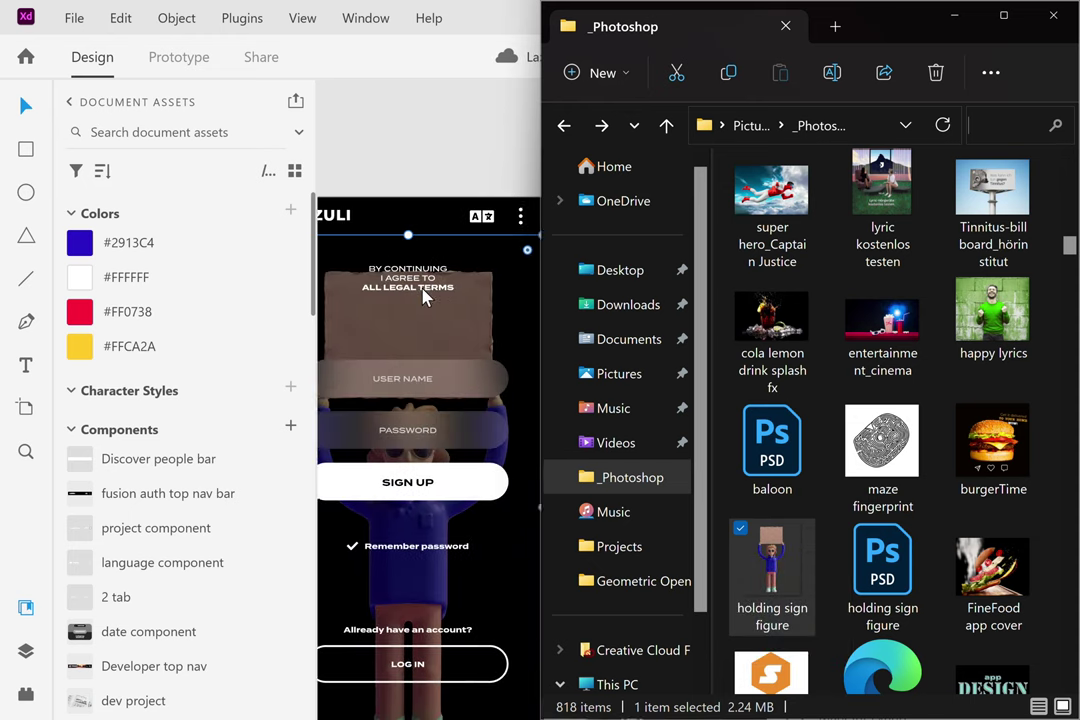
pyautogui.click(423, 294)
pyautogui.scroll(-3, 523, 298)
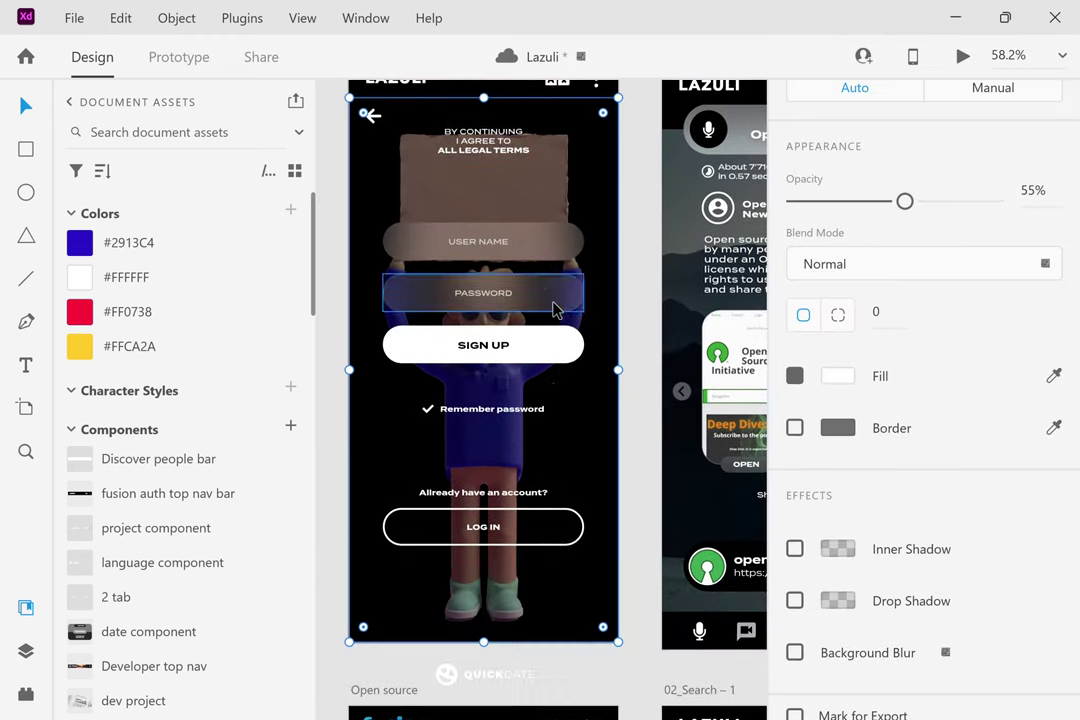
pyautogui.scroll(3, 646, 400)
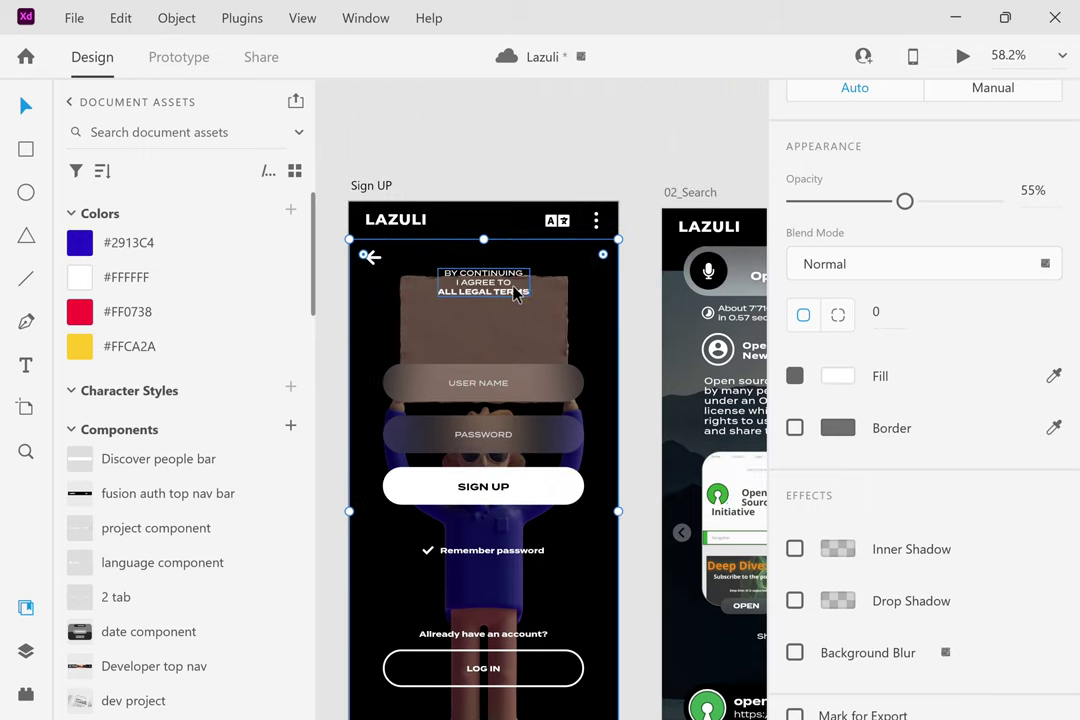
# Move the "BY CONTINUING I AGREE TO ALL LEGAL TERMS" text in Sign UP straight down onto the figure's sign.
pyautogui.rightClick(511, 291)
pyautogui.press('Escape')
pyautogui.rightClick(507, 318)
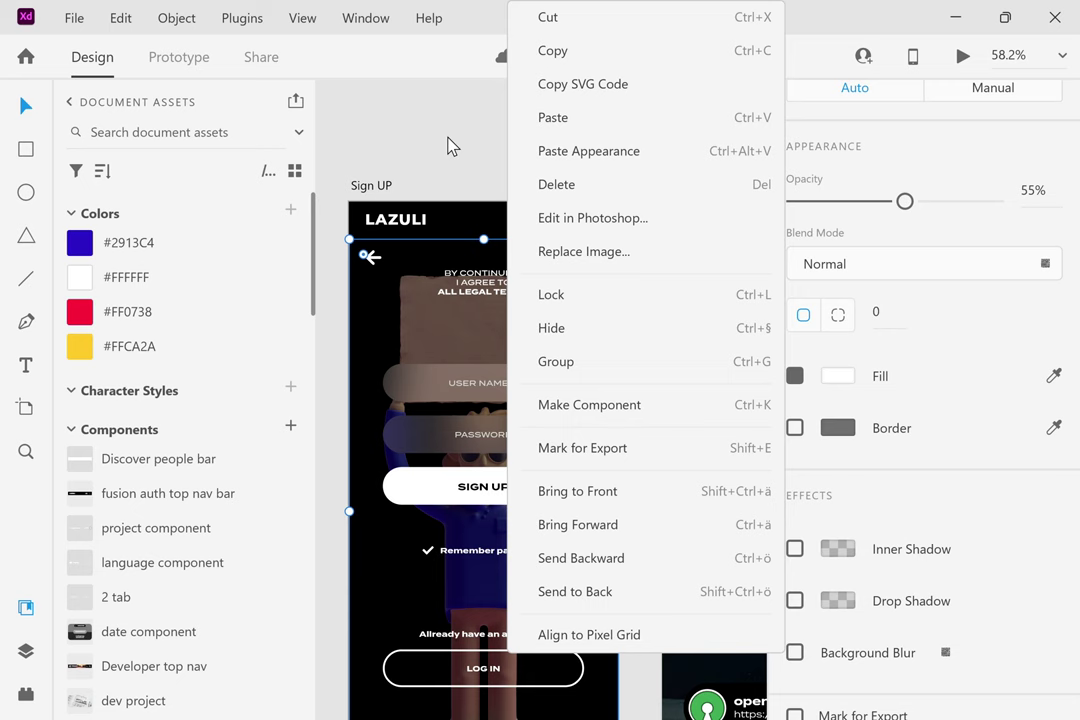
pyautogui.click(448, 145)
pyautogui.click(485, 297)
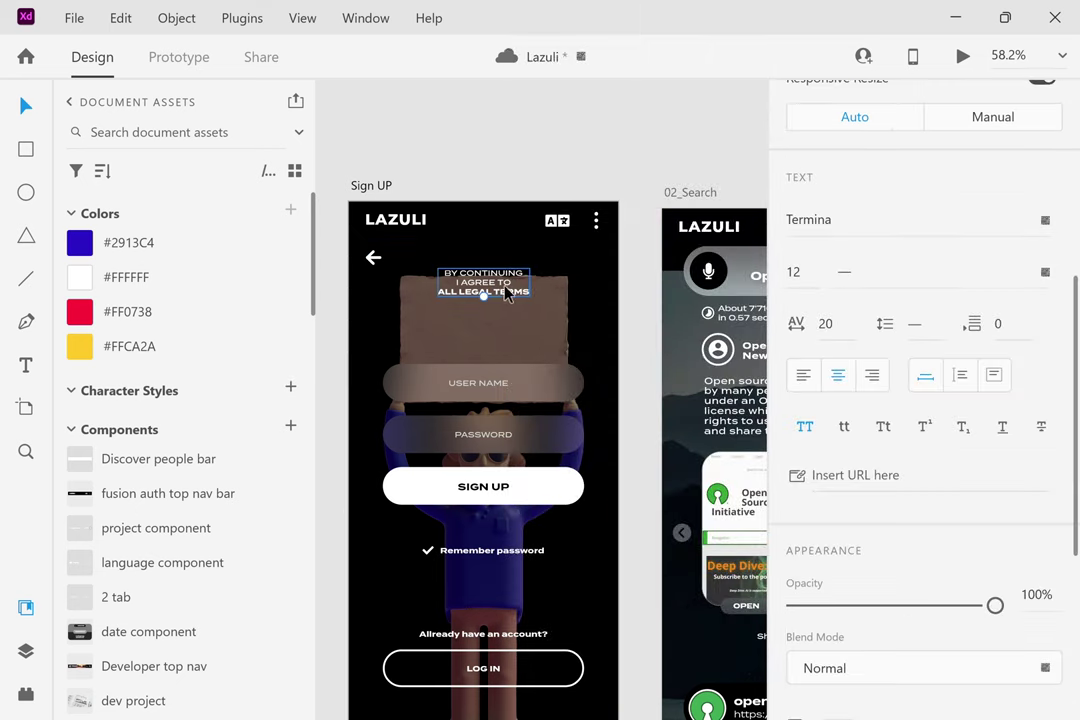
pyautogui.rightClick(500, 298)
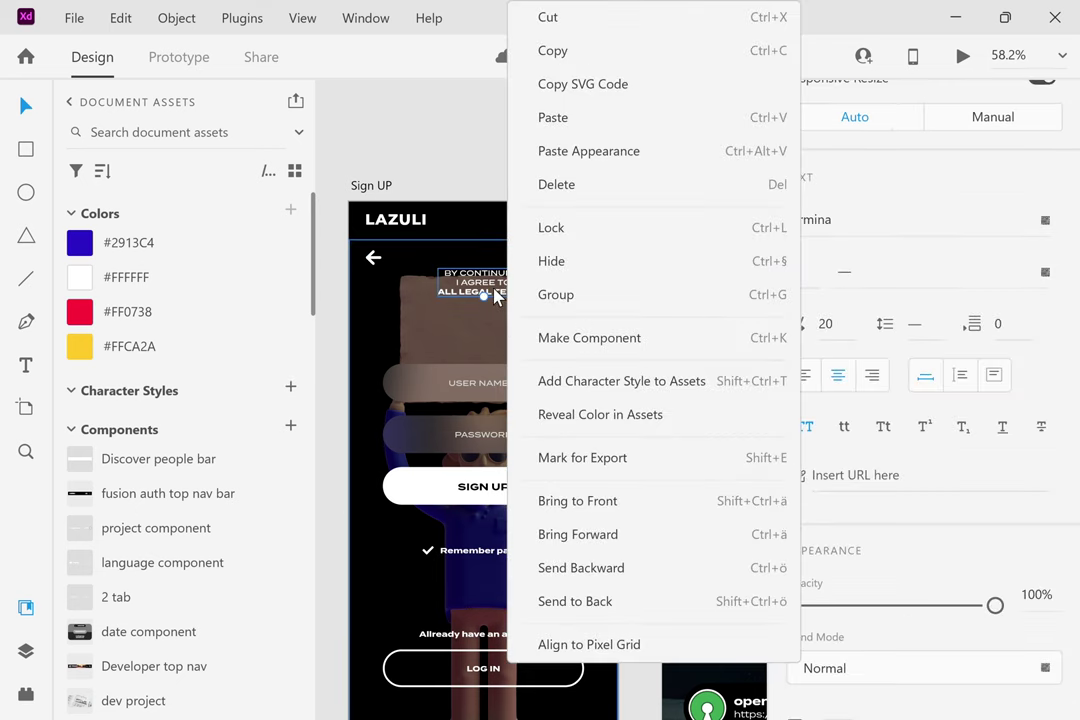
pyautogui.click(497, 297)
pyautogui.moveTo(515, 300); pyautogui.dragTo(515, 338)
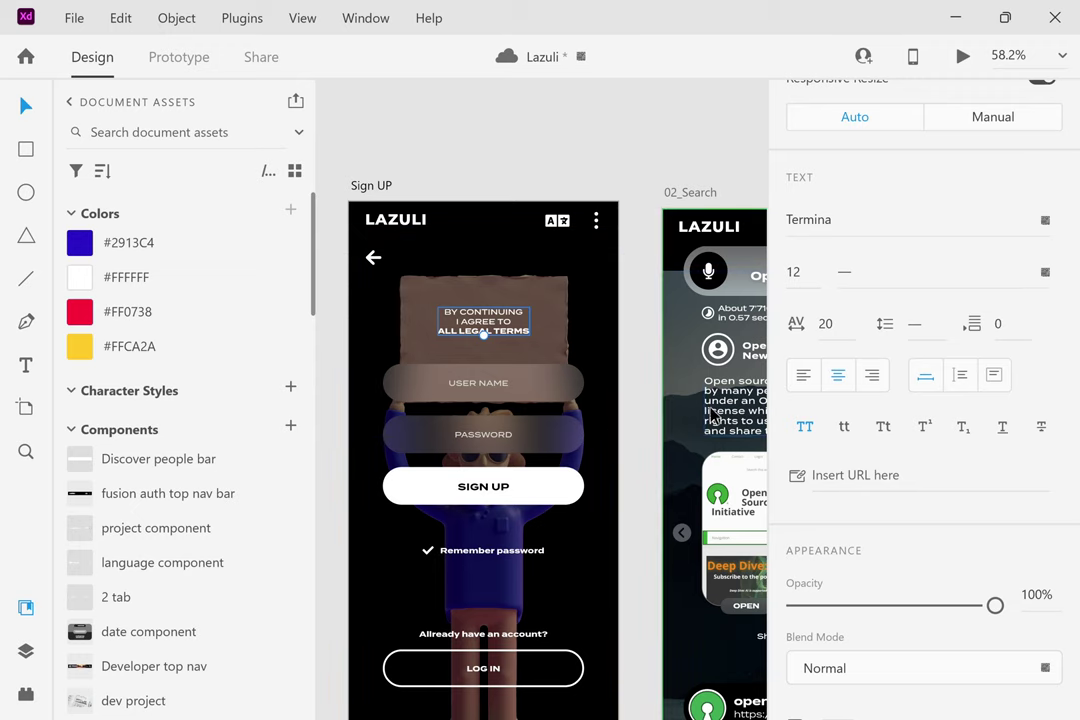
# Replace the legal terms text in the "Authentification – password" artboard with a copy of the Sign UP one at the same height.
pyautogui.scroll(-3, 712, 418)
pyautogui.scroll(-2, 712, 418)
pyautogui.hscroll(-4, 712, 418)
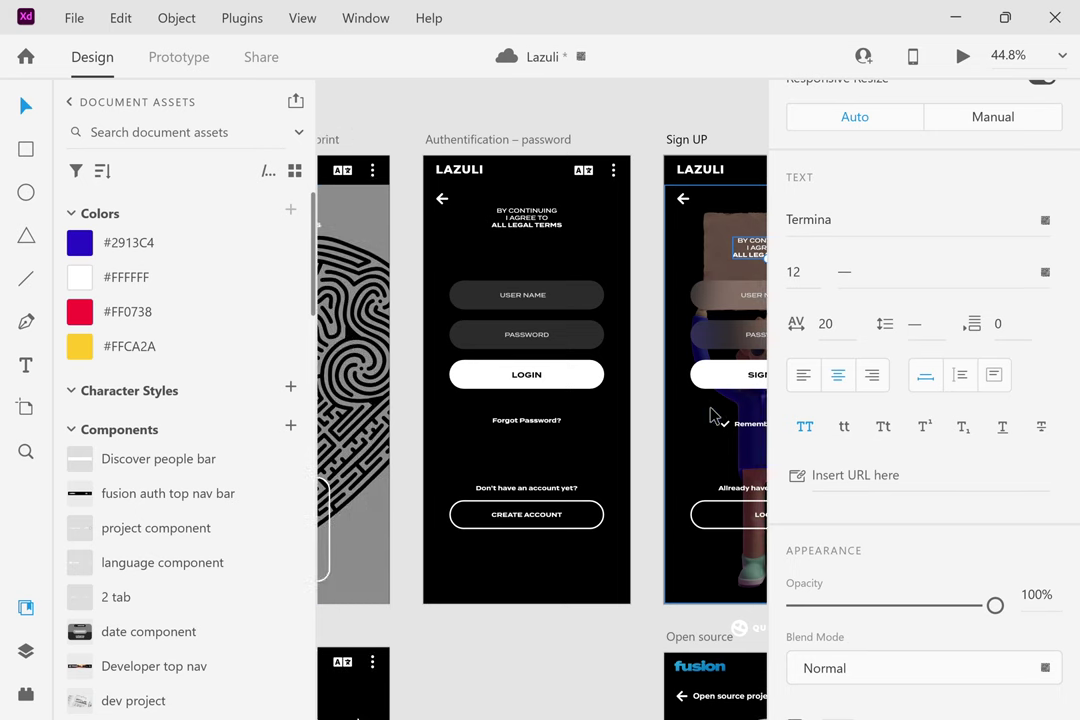
pyautogui.hscroll(5, 712, 418)
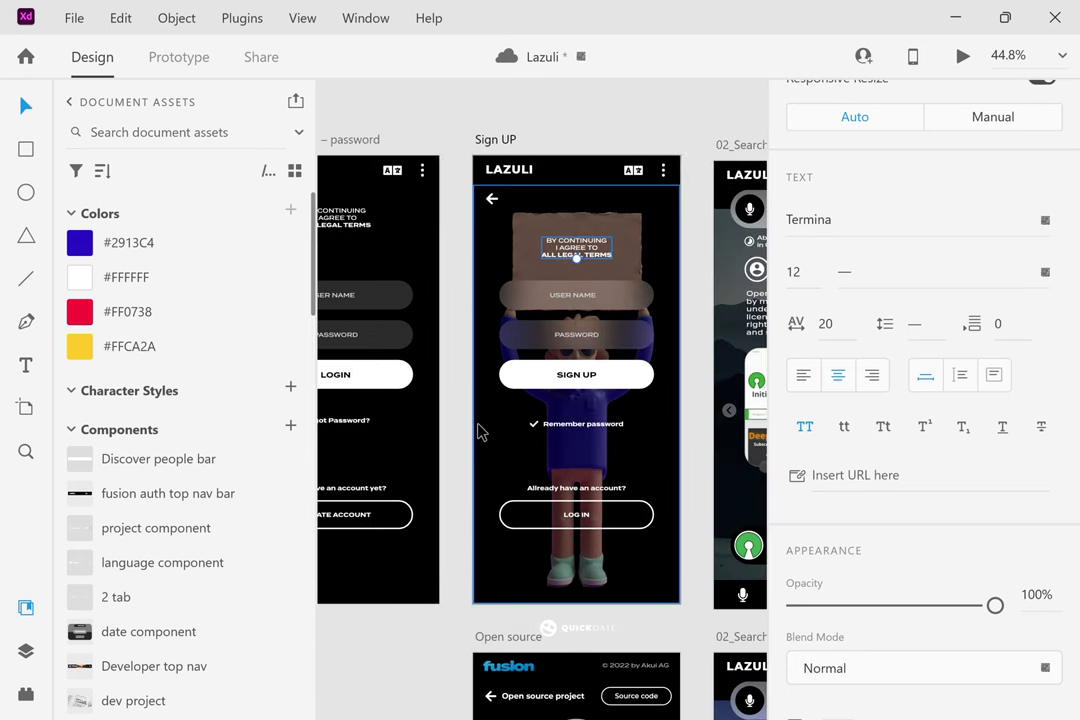
pyautogui.hscroll(-4, 607, 499)
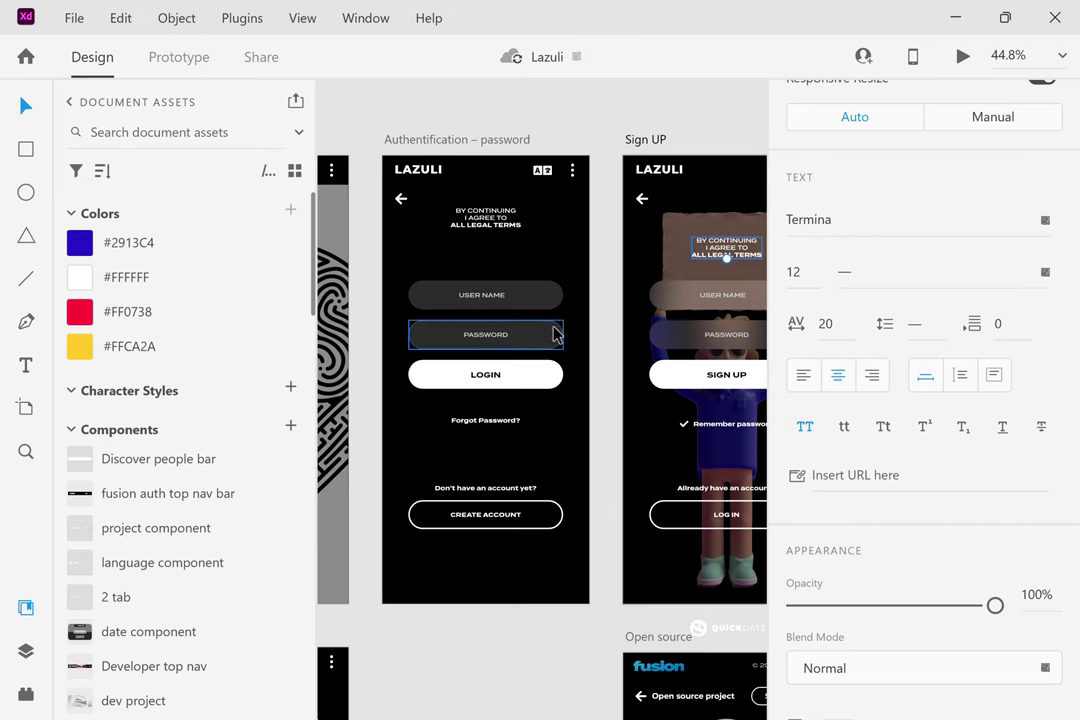
pyautogui.hscroll(1, 655, 203)
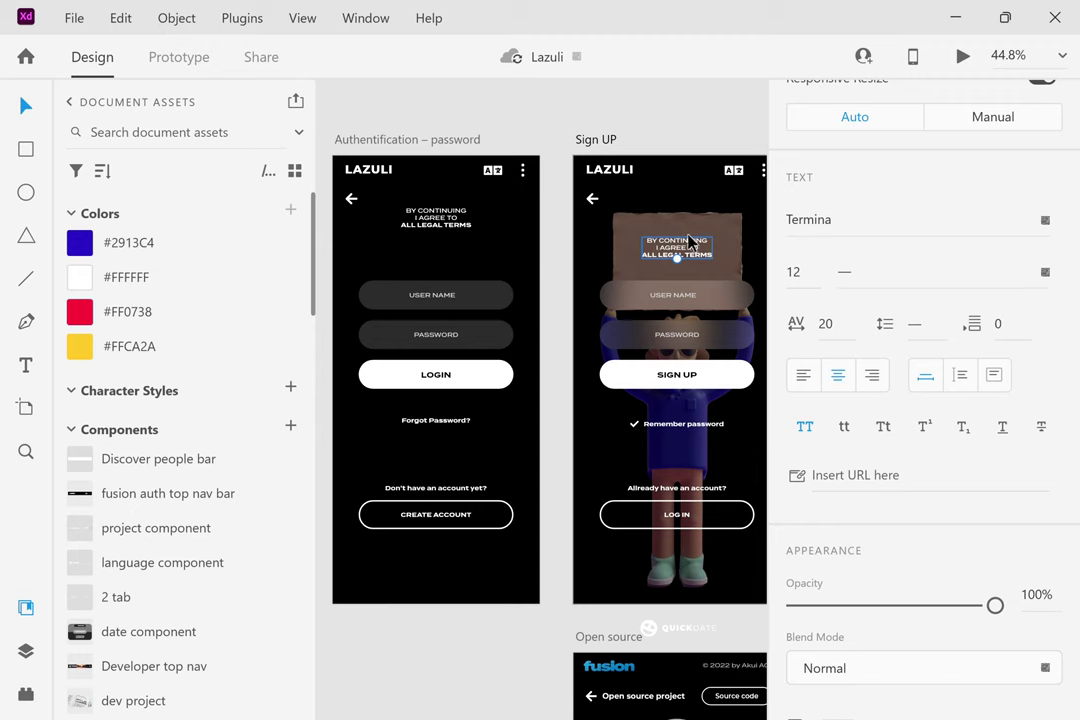
pyautogui.click(434, 222)
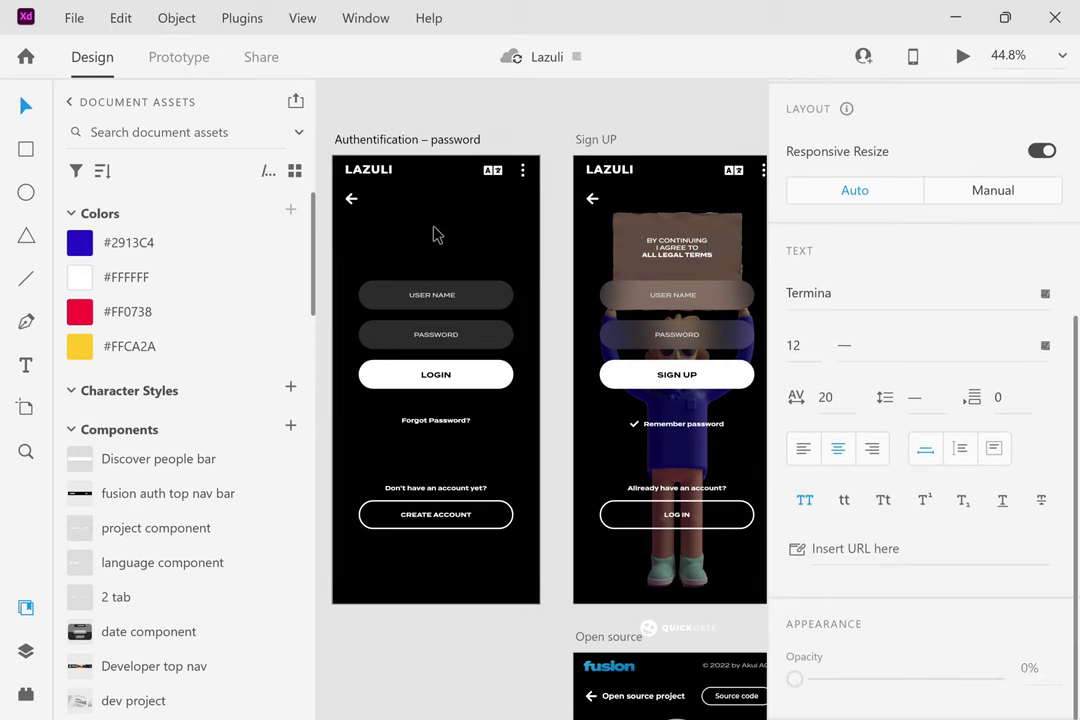
pyautogui.write('BY CONTINUING I AGREE TO ALL LEGAL TERMS')
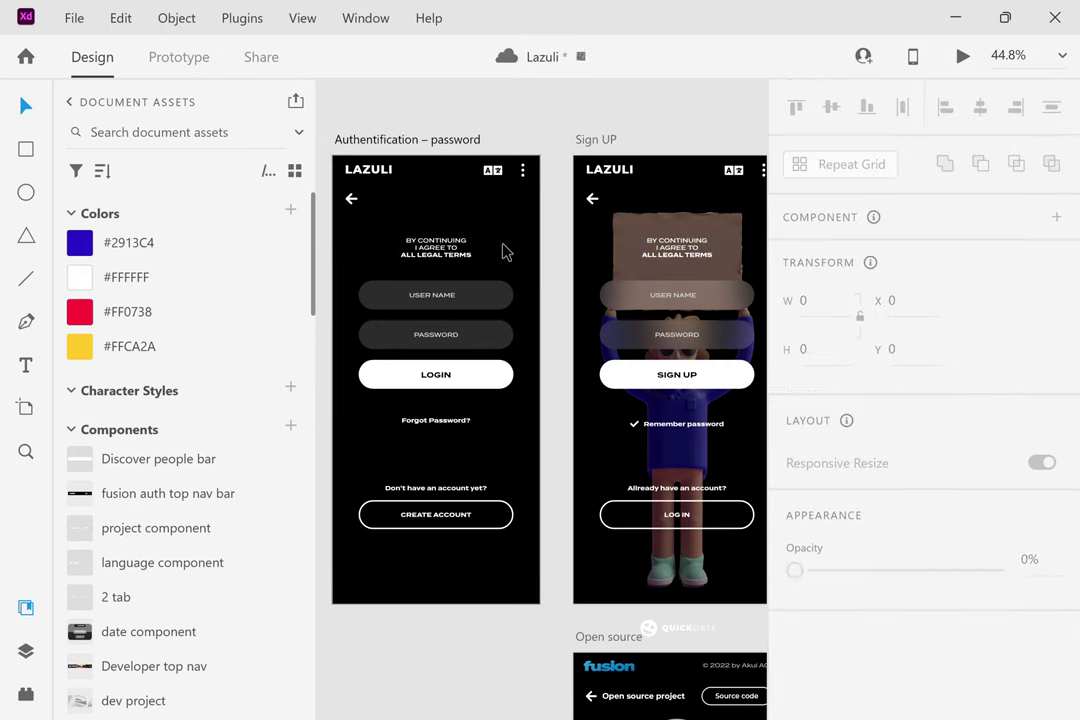
pyautogui.hscroll(5, 506, 252)
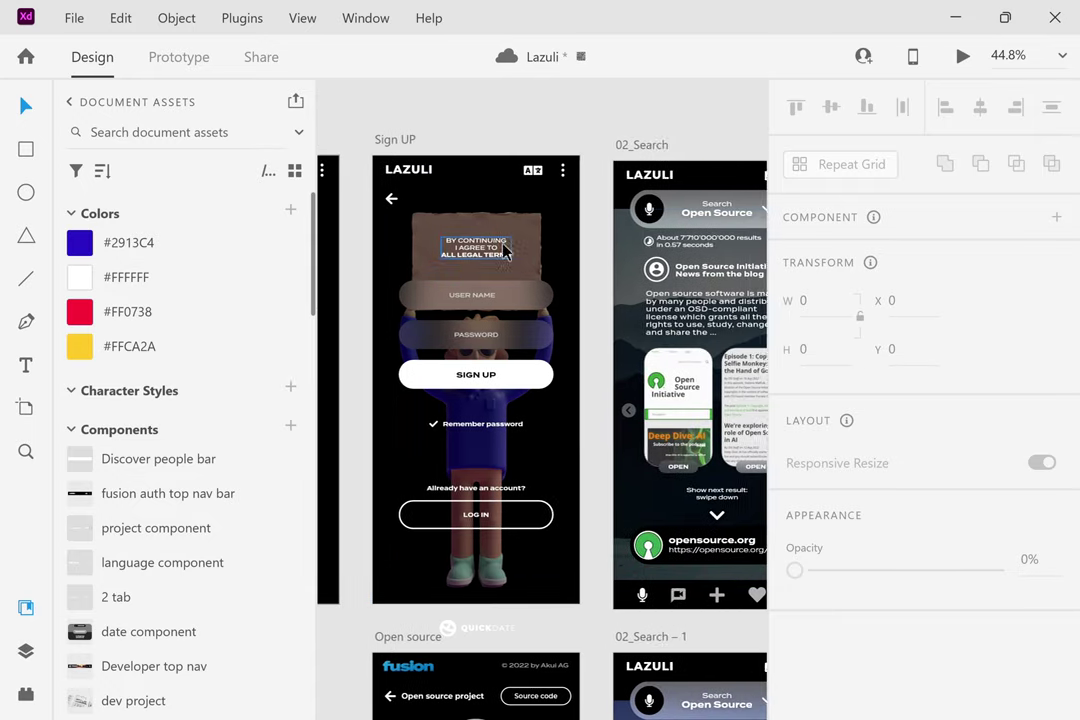
pyautogui.hscroll(-2, 506, 252)
pyautogui.keyDown('ctrl'); pyautogui.scroll(2, 506, 252); pyautogui.keyUp('ctrl')
pyautogui.scroll(-3, 506, 252)
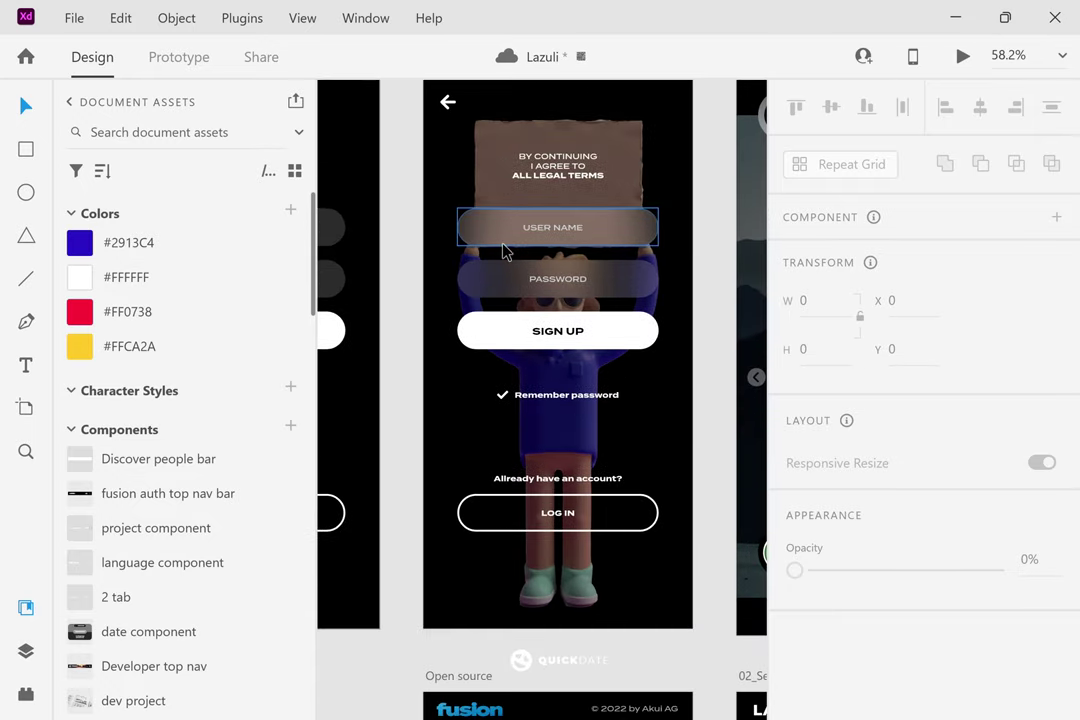
# Examine the sign-up, search, Show module, profile and chat list artboards of the Lazuli app design.
pyautogui.keyDown('ctrl'); pyautogui.scroll(-3, 506, 252); pyautogui.keyUp('ctrl')
pyautogui.hscroll(5, 600, 290)
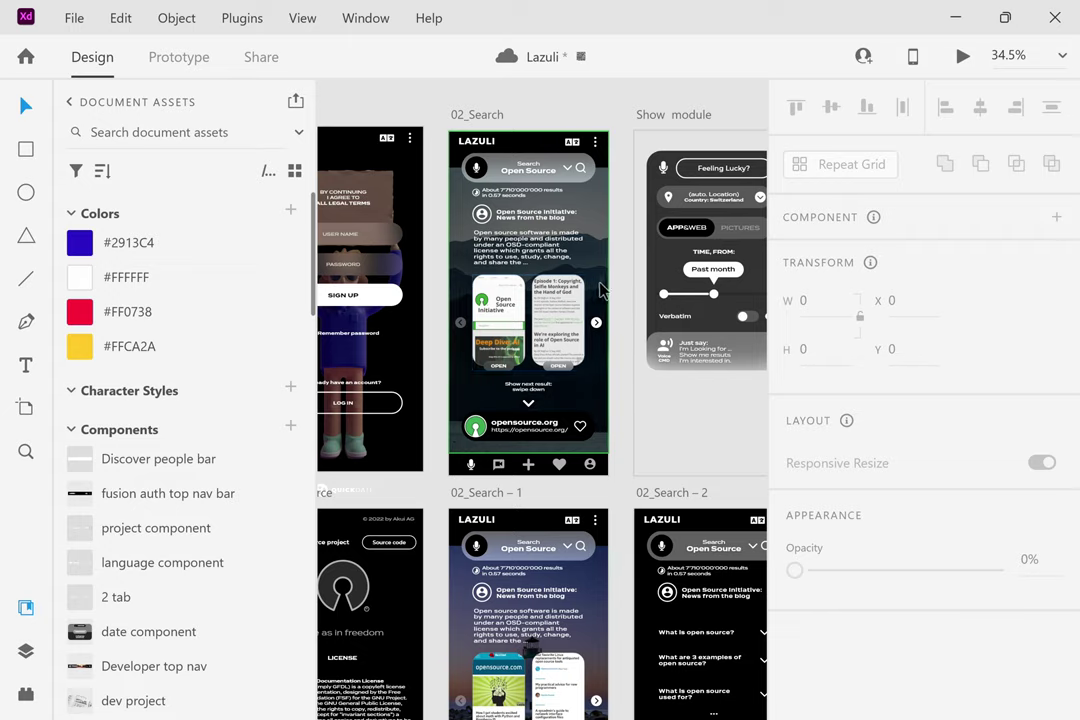
pyautogui.hscroll(5, 603, 289)
pyautogui.keyDown('ctrl'); pyautogui.scroll(3, 557, 321); pyautogui.keyUp('ctrl')
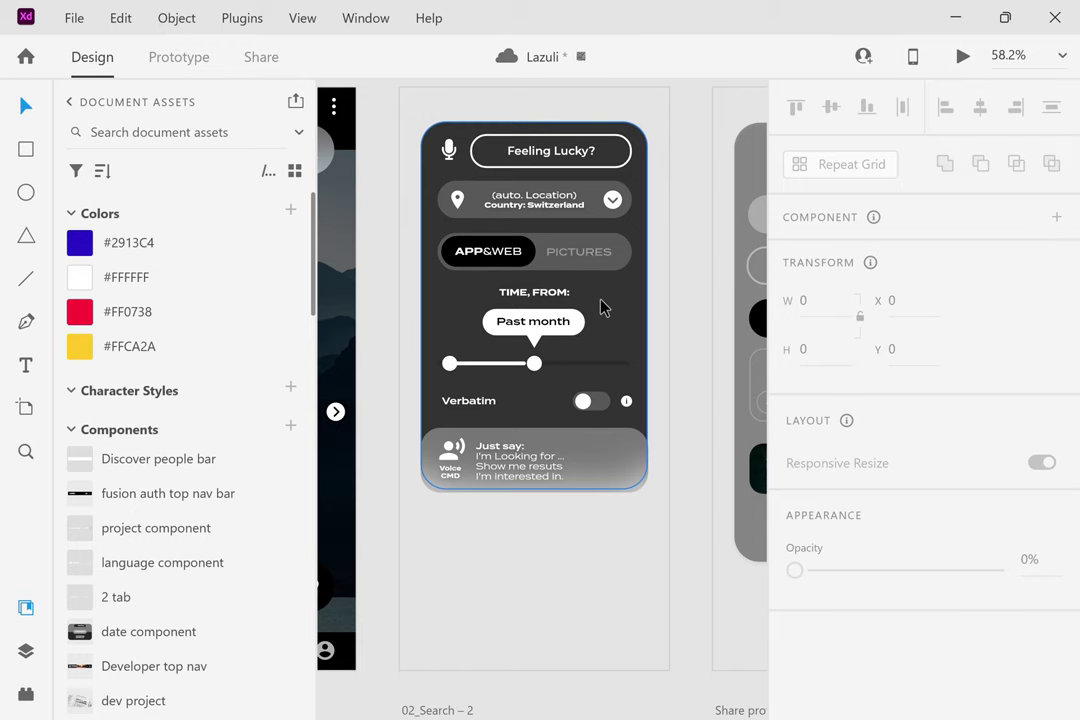
pyautogui.hscroll(5, 604, 307)
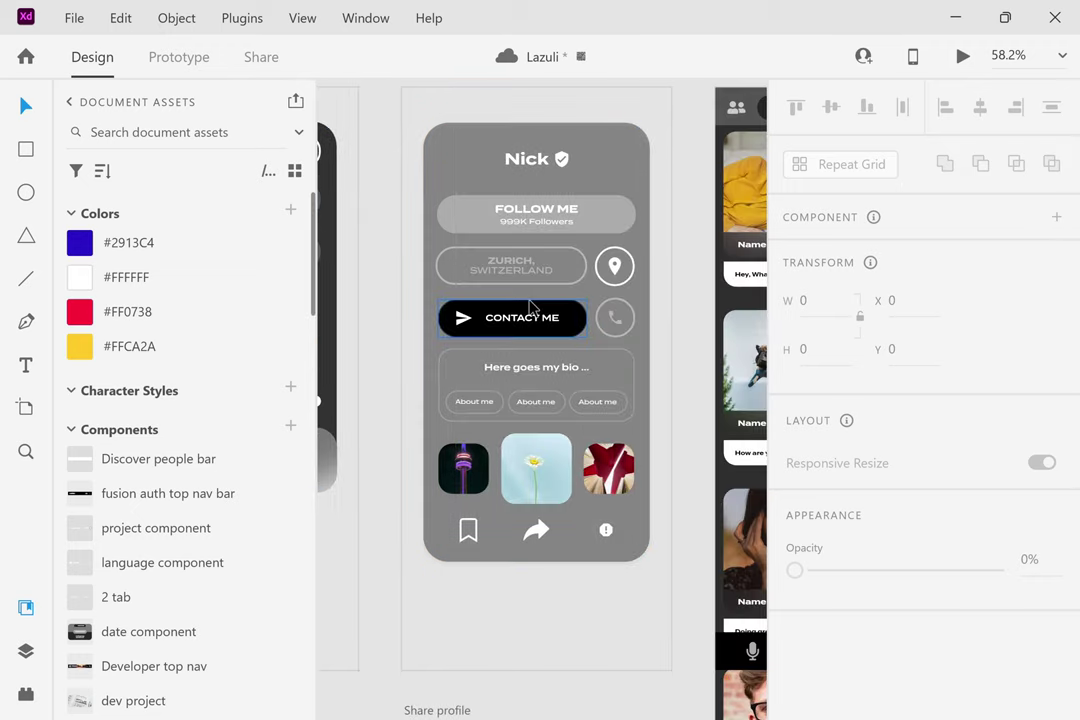
pyautogui.keyDown('ctrl'); pyautogui.scroll(2, 531, 308); pyautogui.keyUp('ctrl')
pyautogui.scroll(2, 531, 308)
pyautogui.scroll(-2, 531, 306)
pyautogui.scroll(-1, 531, 307)
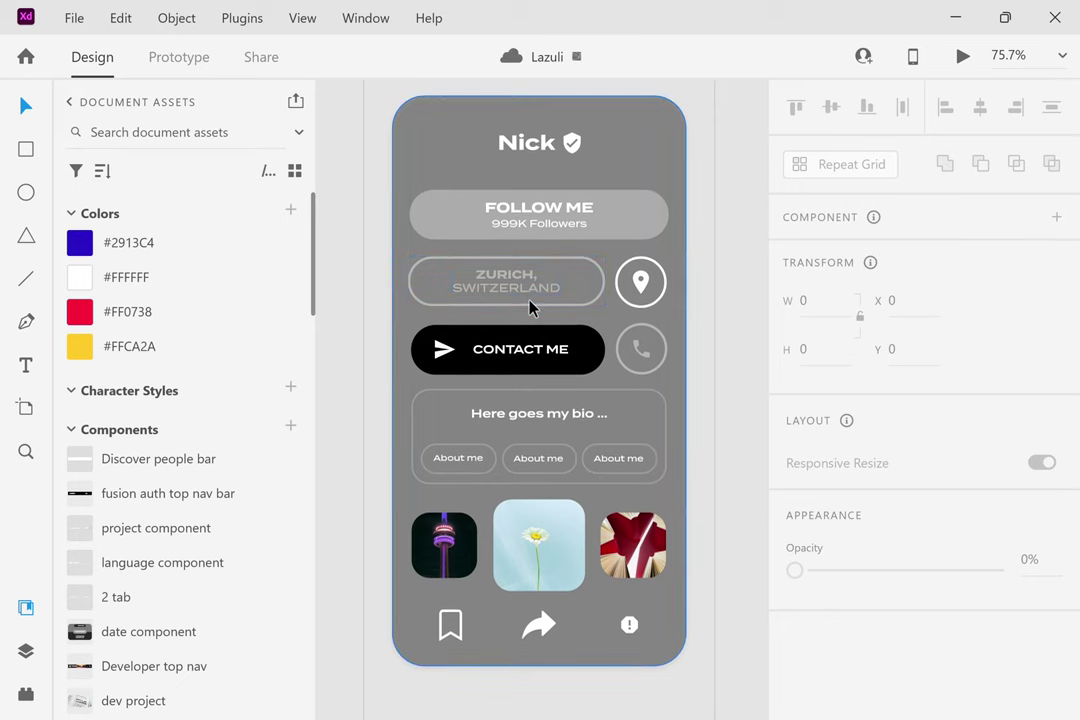
pyautogui.hscroll(10, 530, 307)
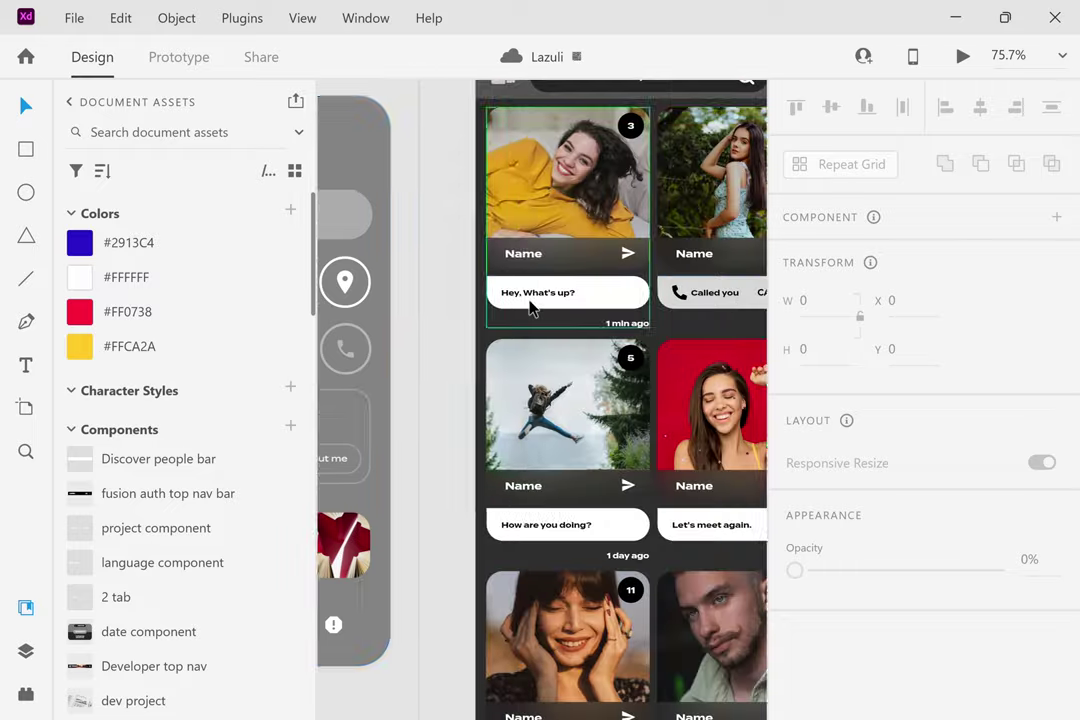
pyautogui.hscroll(-5, 530, 307)
pyautogui.scroll(-2, 530, 307)
pyautogui.scroll(-2, 530, 307)
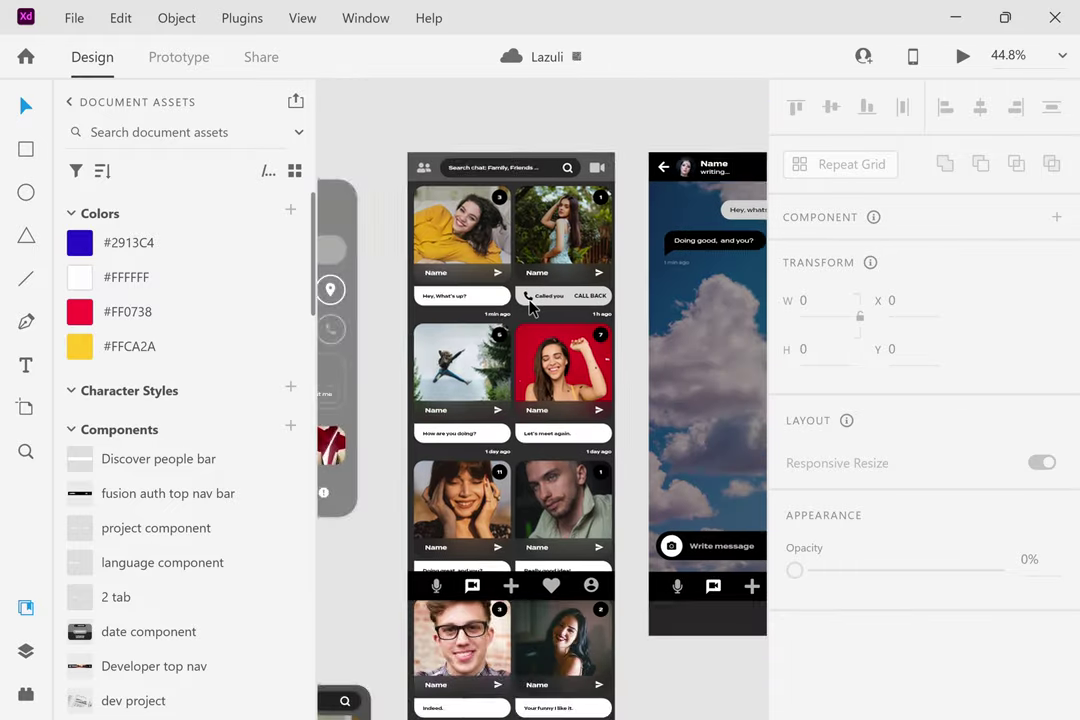
# Inspect the Chat options, Add, Notifications, Donations and Menu artboards.
pyautogui.hscroll(15, 530, 307)
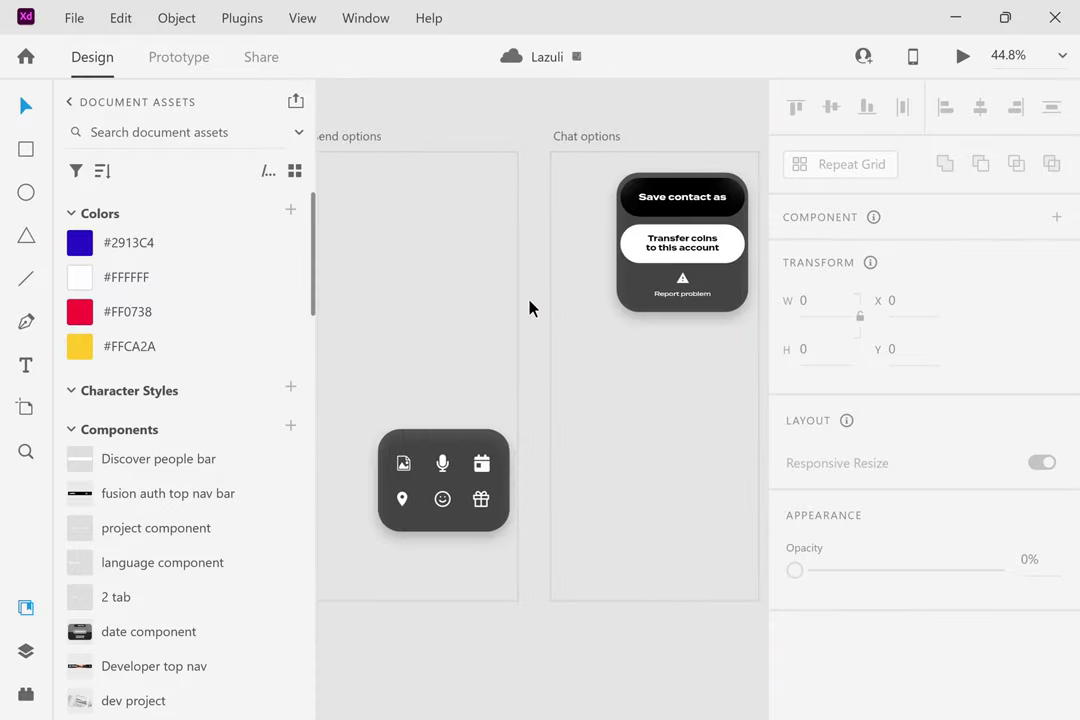
pyautogui.hscroll(15, 530, 307)
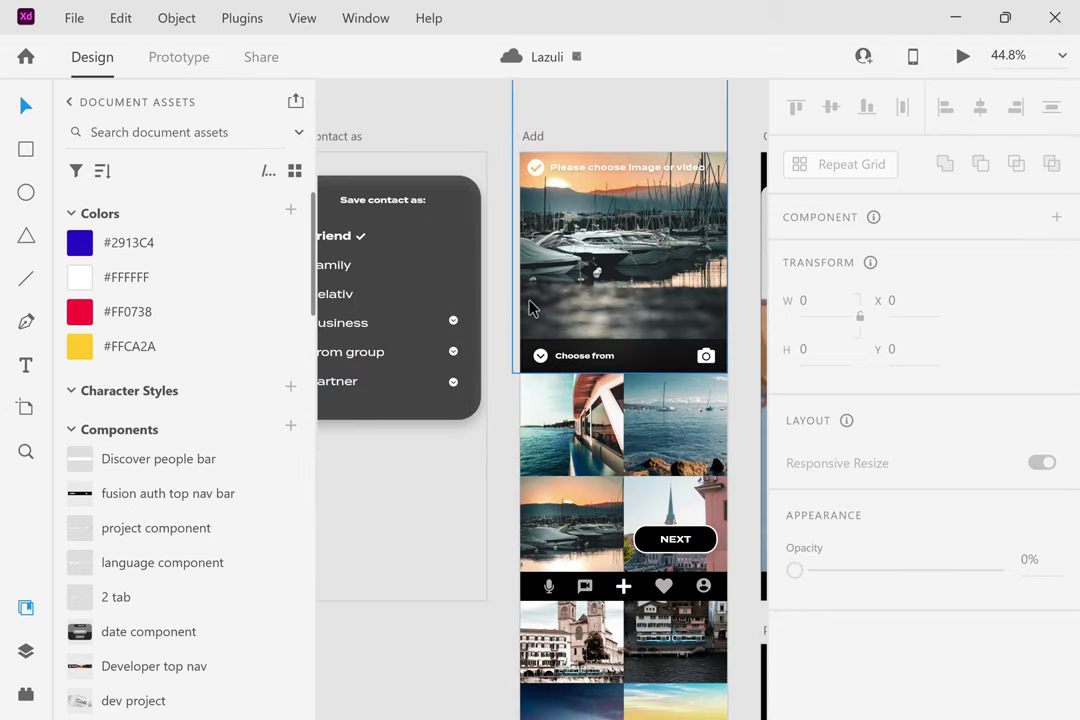
pyautogui.hscroll(15, 530, 307)
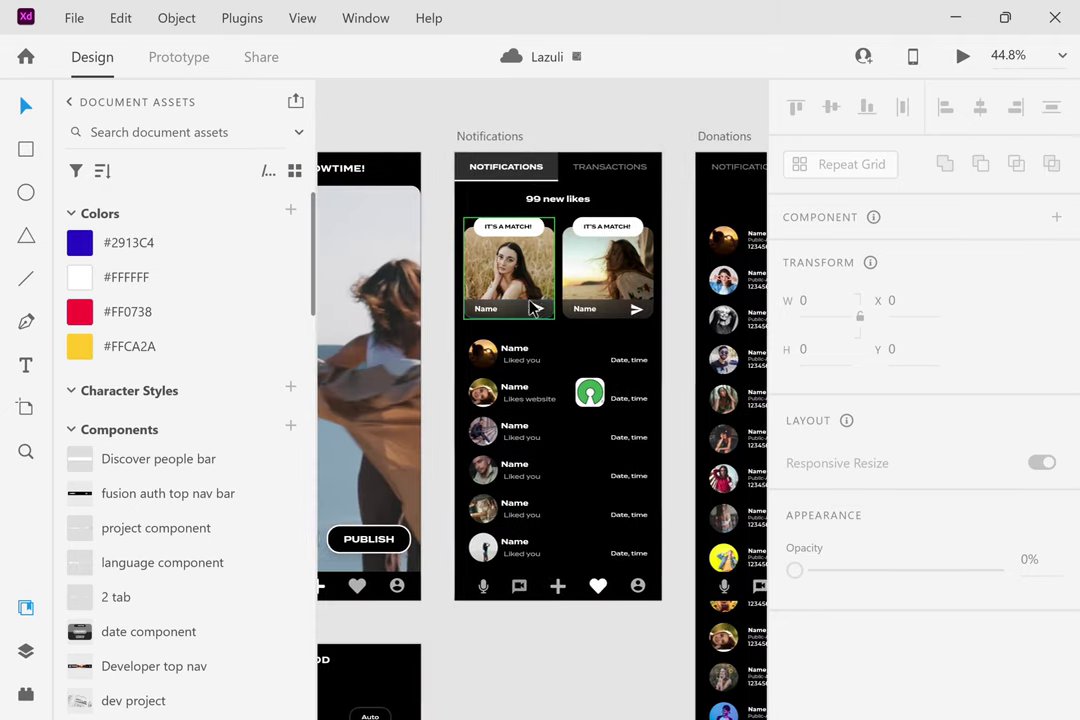
pyautogui.hscroll(15, 533, 307)
pyautogui.hscroll(8, 531, 307)
pyautogui.hscroll(-8, 586, 289)
pyautogui.scroll(5, 630, 169)
pyautogui.hscroll(-3, 630, 169)
pyautogui.hscroll(2, 630, 169)
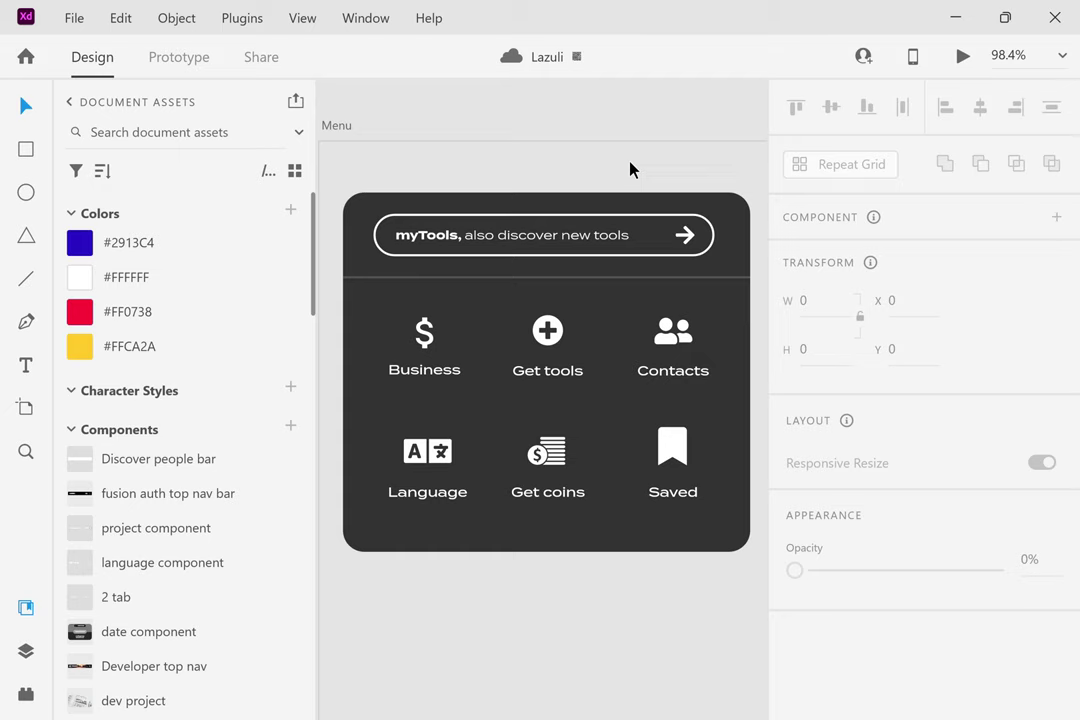
# Review the coin overview, Get coins and Insights artboards.
pyautogui.scroll(-3, 630, 169)
pyautogui.hscroll(5, 630, 169)
pyautogui.hscroll(-2, 630, 169)
pyautogui.scroll(-10, 630, 169)
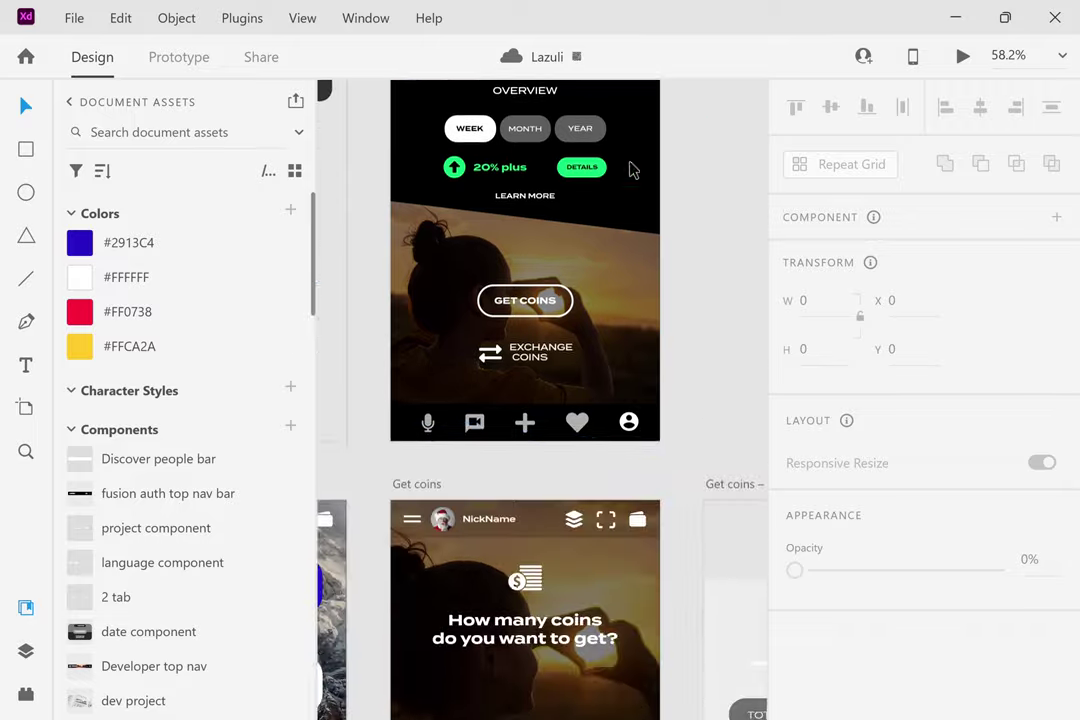
pyautogui.scroll(4, 631, 170)
pyautogui.scroll(-2, 632, 170)
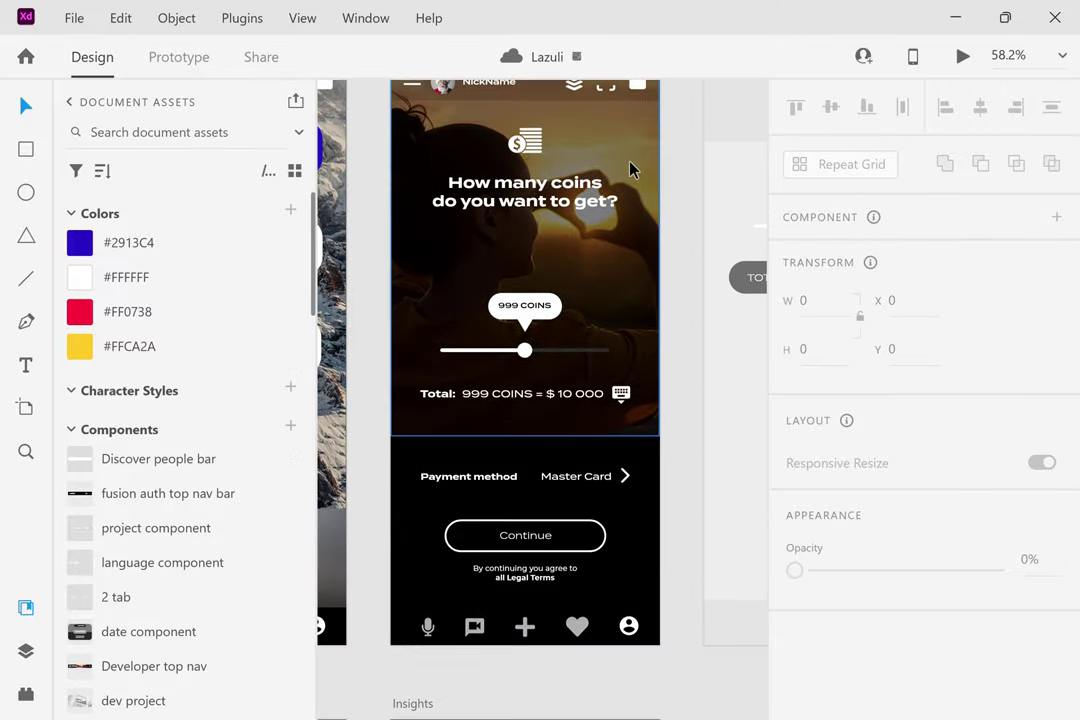
pyautogui.scroll(2, 632, 170)
pyautogui.scroll(1, 632, 170)
pyautogui.scroll(1, 632, 170)
pyautogui.scroll(-2, 632, 170)
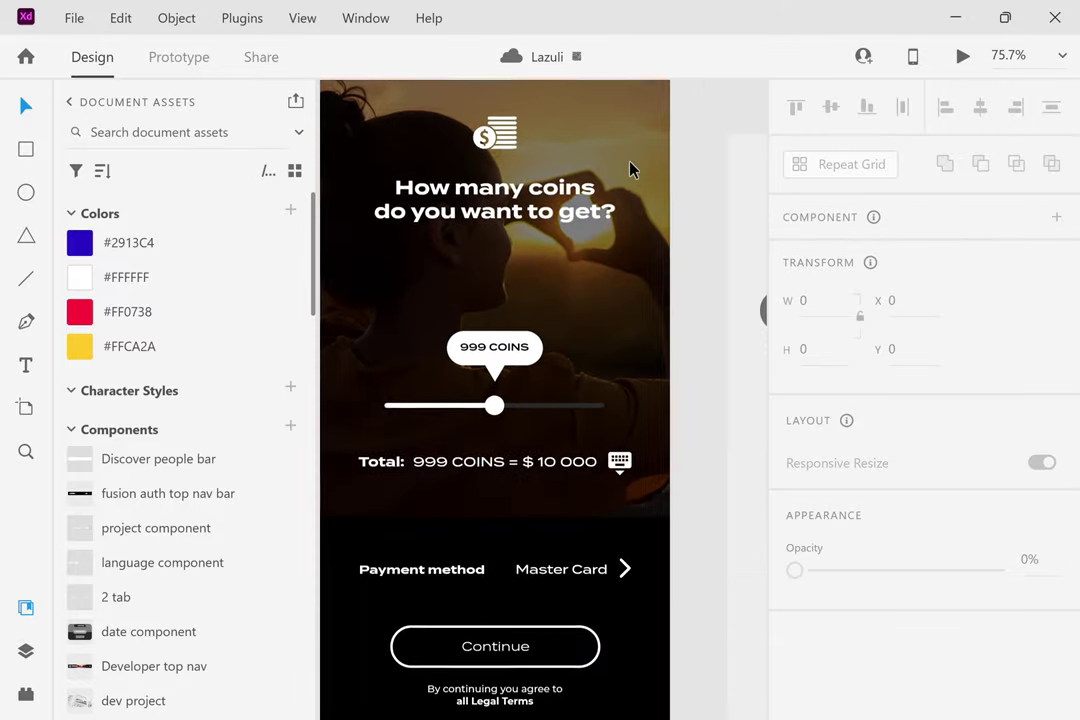
pyautogui.hscroll(-2, 632, 170)
pyautogui.scroll(1, 632, 170)
pyautogui.scroll(-5, 632, 170)
pyautogui.scroll(-10, 632, 170)
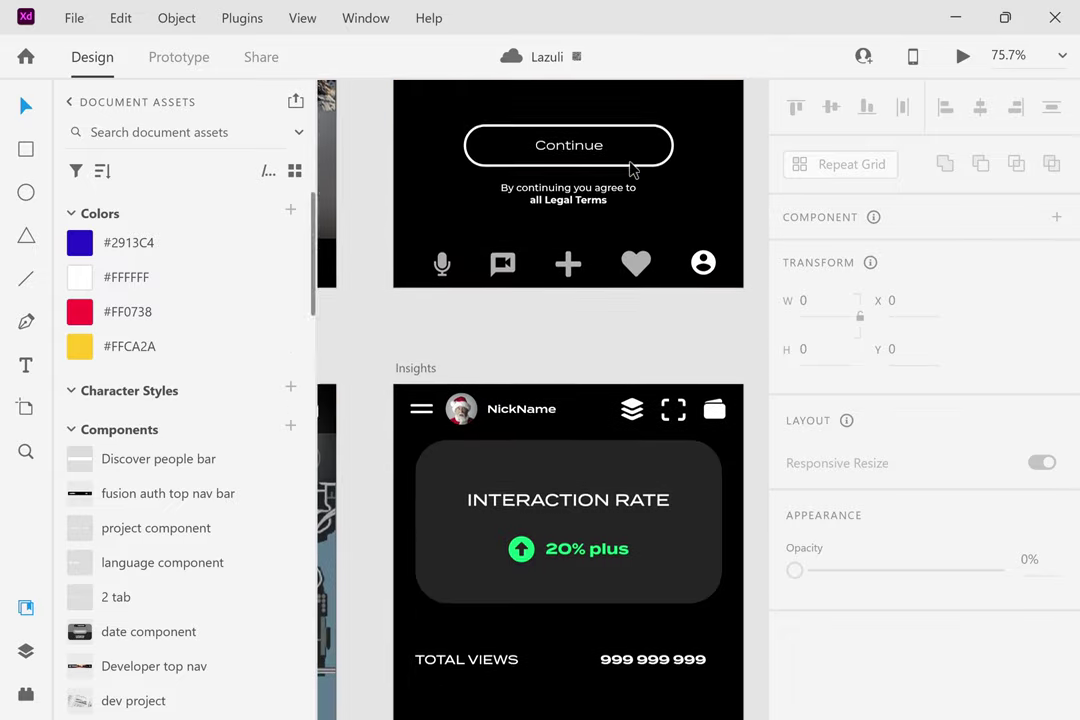
pyautogui.scroll(1, 632, 170)
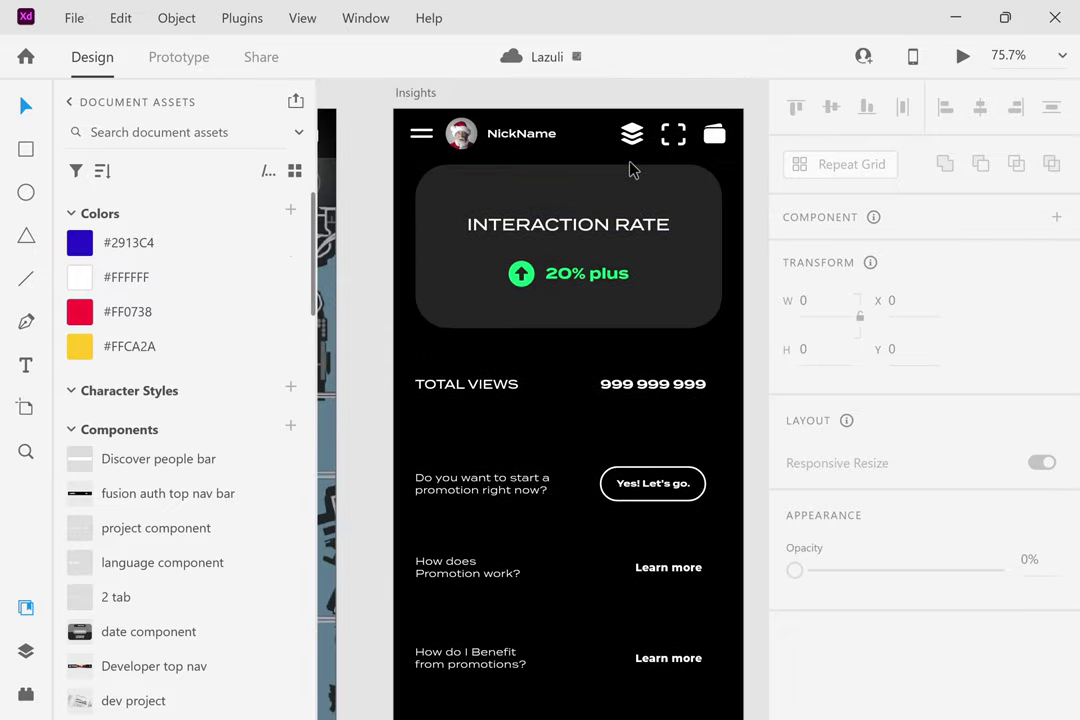
# Darken the fill of the upper background rectangle on the Exchange coins artboard to #343434.
pyautogui.scroll(-9, 632, 170)
pyautogui.scroll(-3, 632, 170)
pyautogui.scroll(-4, 632, 170)
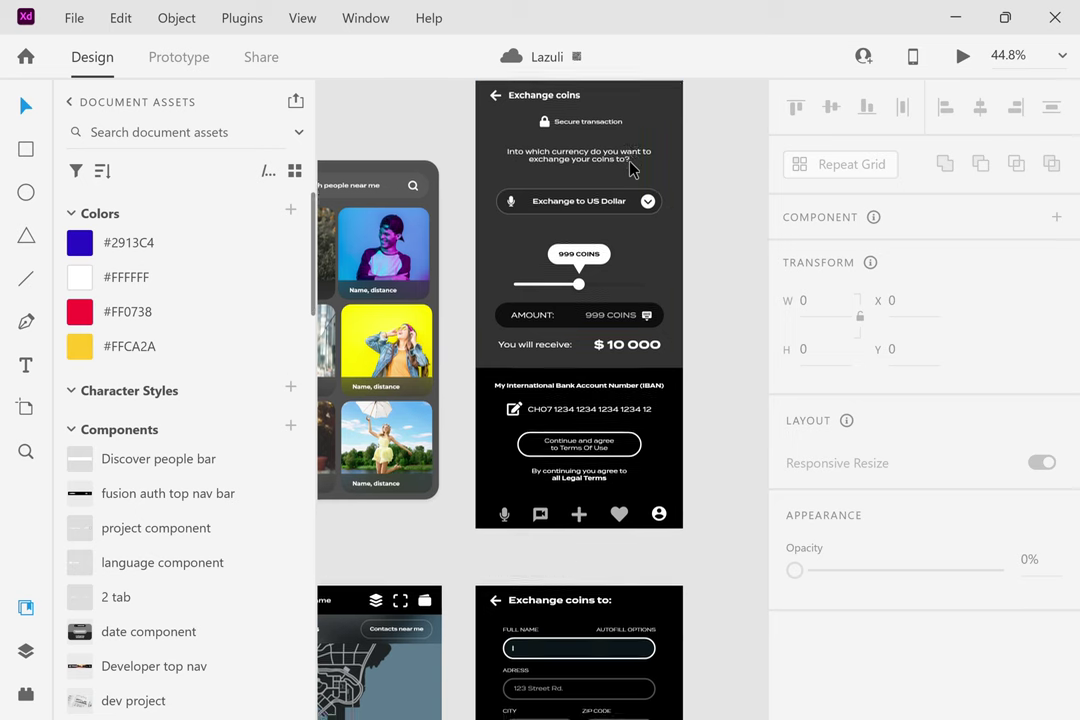
pyautogui.click(665, 246)
pyautogui.scroll(-3, 995, 628)
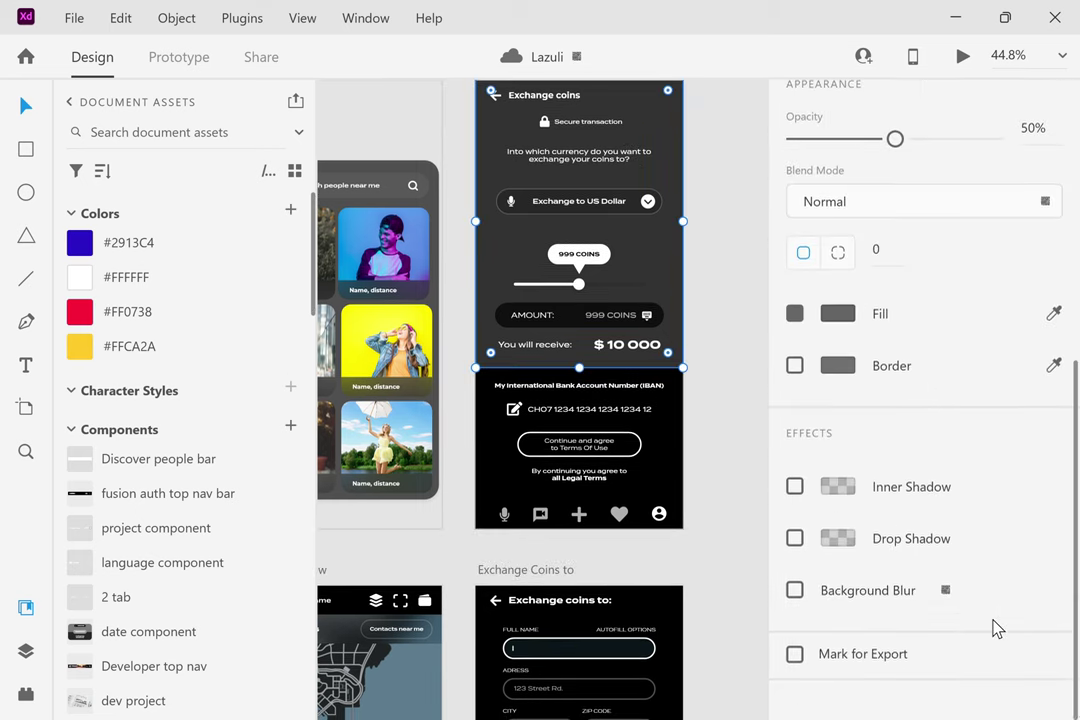
pyautogui.click(840, 318)
pyautogui.moveTo(569, 338); pyautogui.dragTo(497, 337)
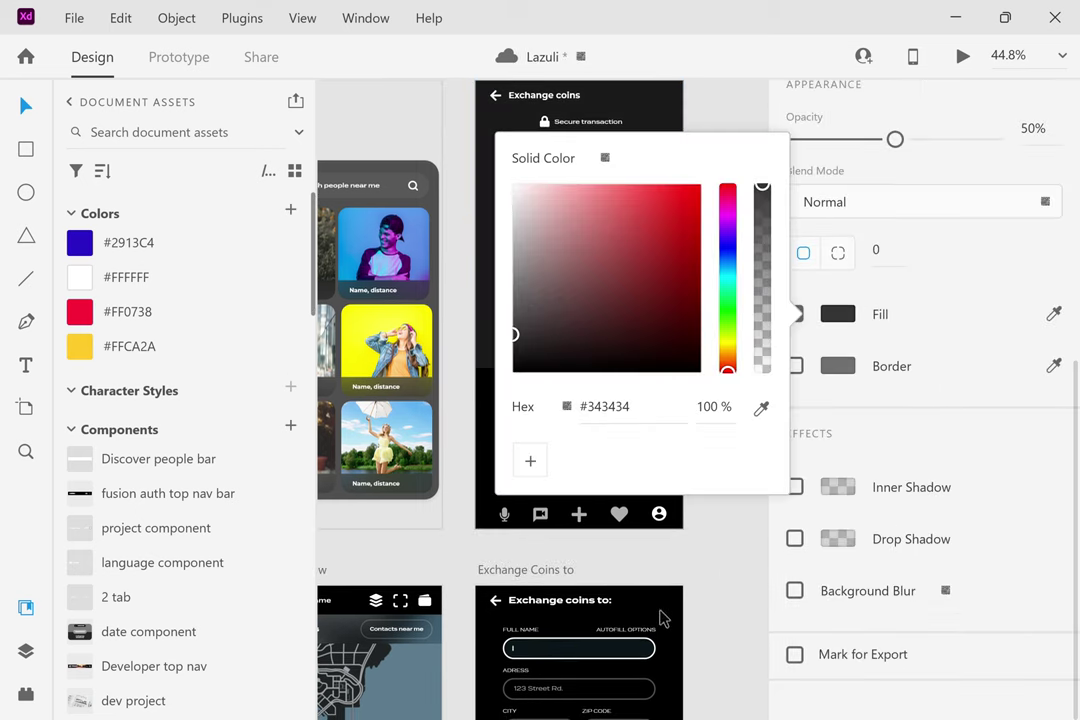
pyautogui.click(721, 581)
pyautogui.click(721, 581)
# Check the Exchange Coins to, Exchange Coins - Success and Appstore artboards.
pyautogui.scroll(2, 692, 248)
pyautogui.scroll(-9, 692, 248)
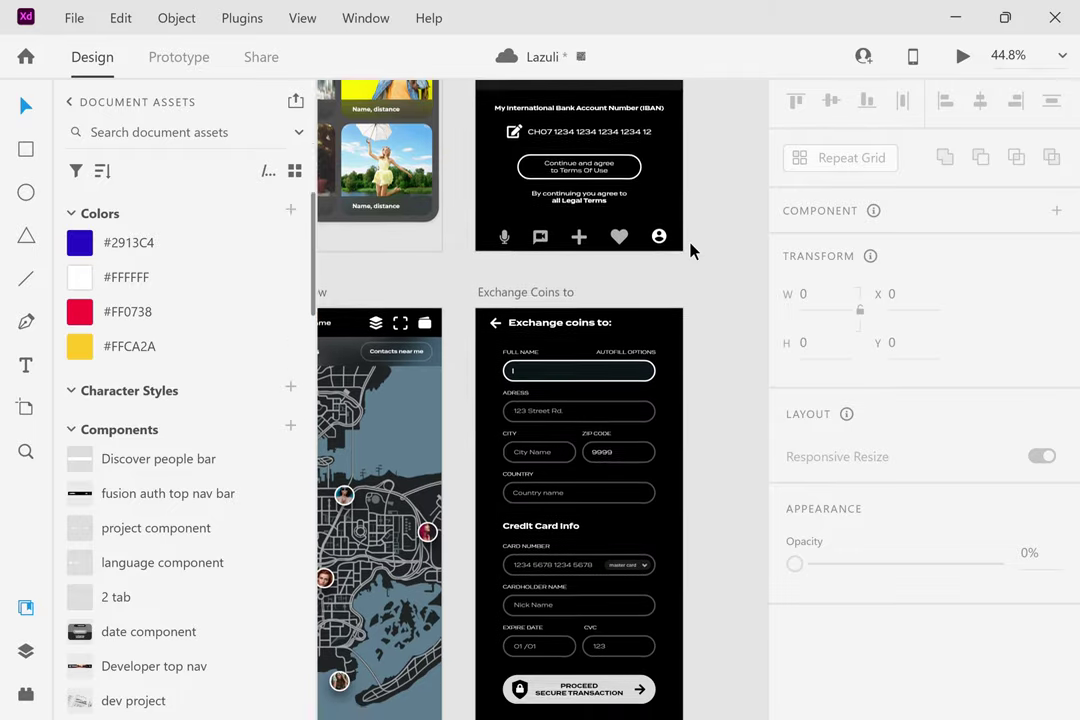
pyautogui.scroll(-8, 680, 436)
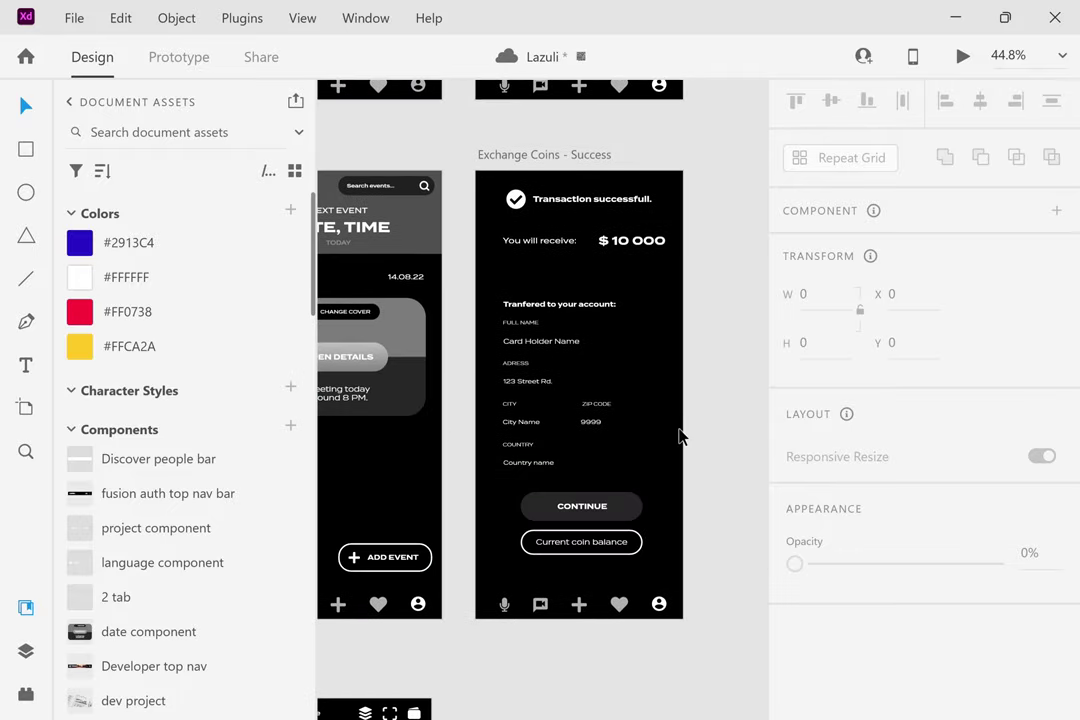
pyautogui.scroll(-10, 679, 436)
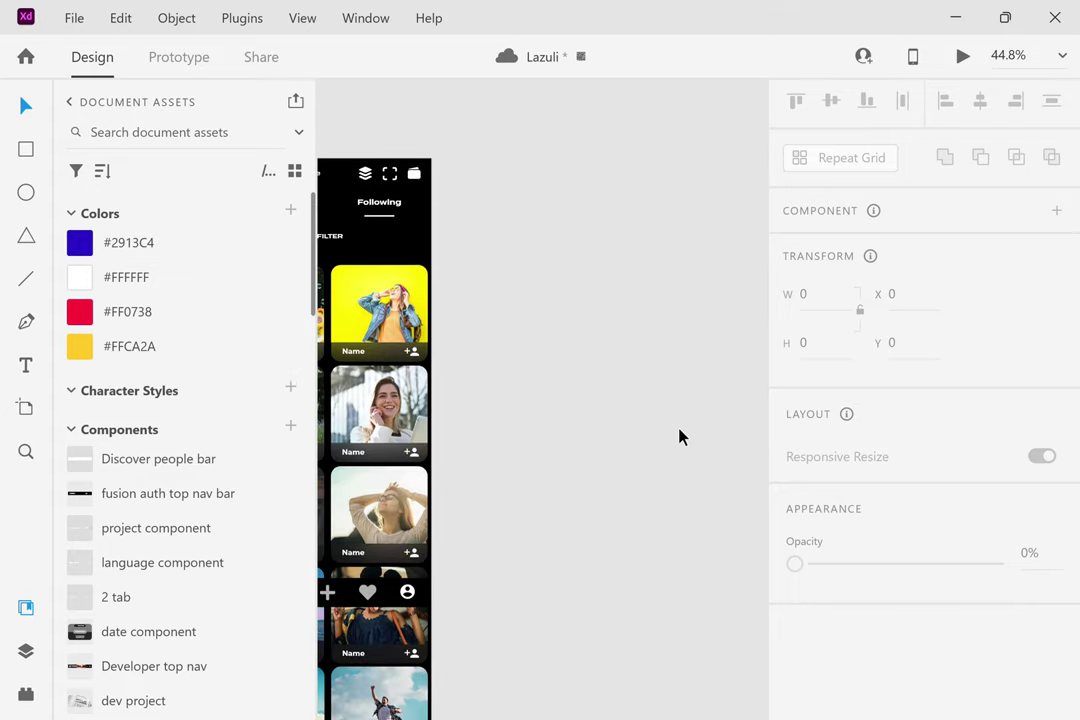
pyautogui.scroll(-5, 679, 436)
pyautogui.scroll(-3, 679, 436)
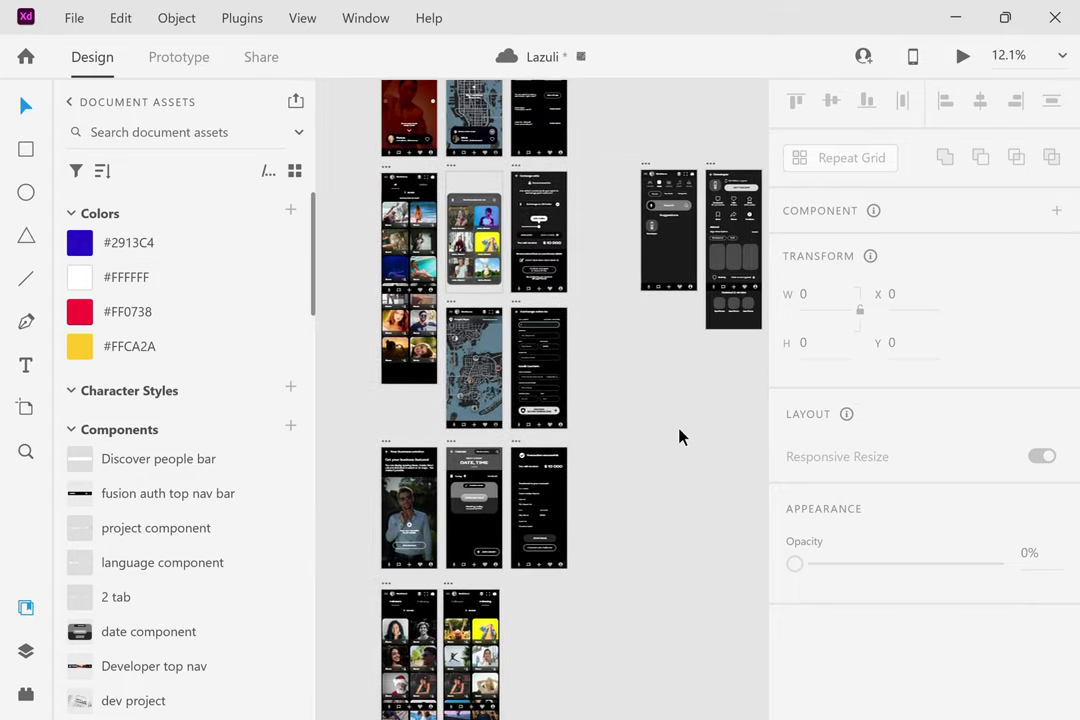
pyautogui.scroll(5, 634, 345)
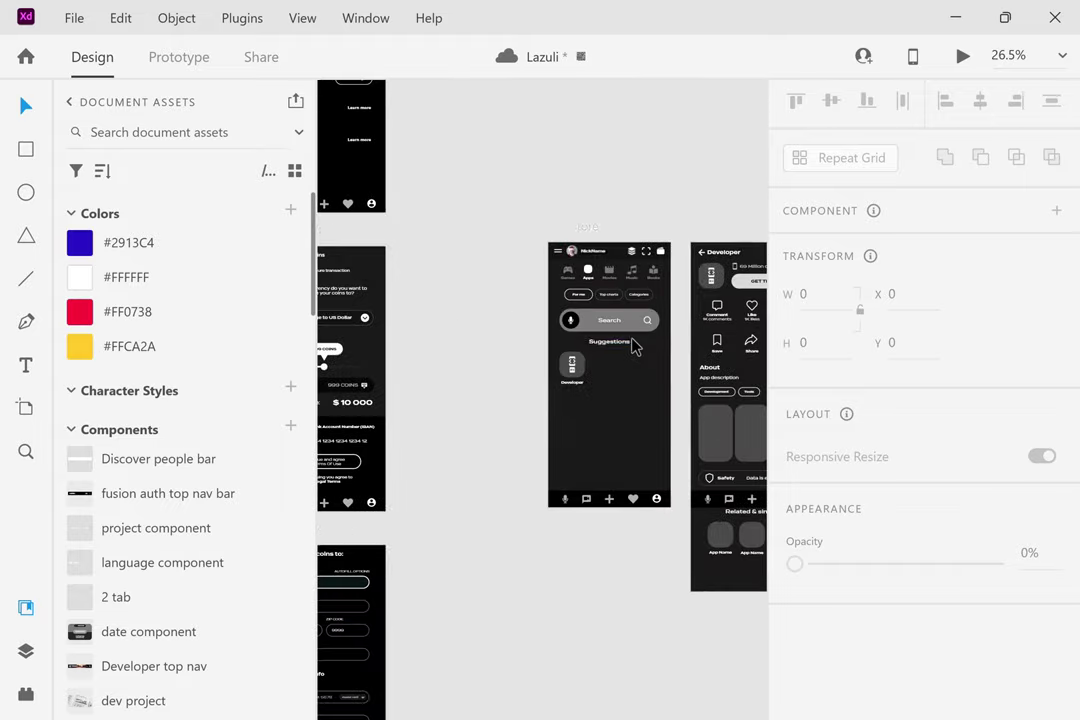
pyautogui.scroll(3, 634, 345)
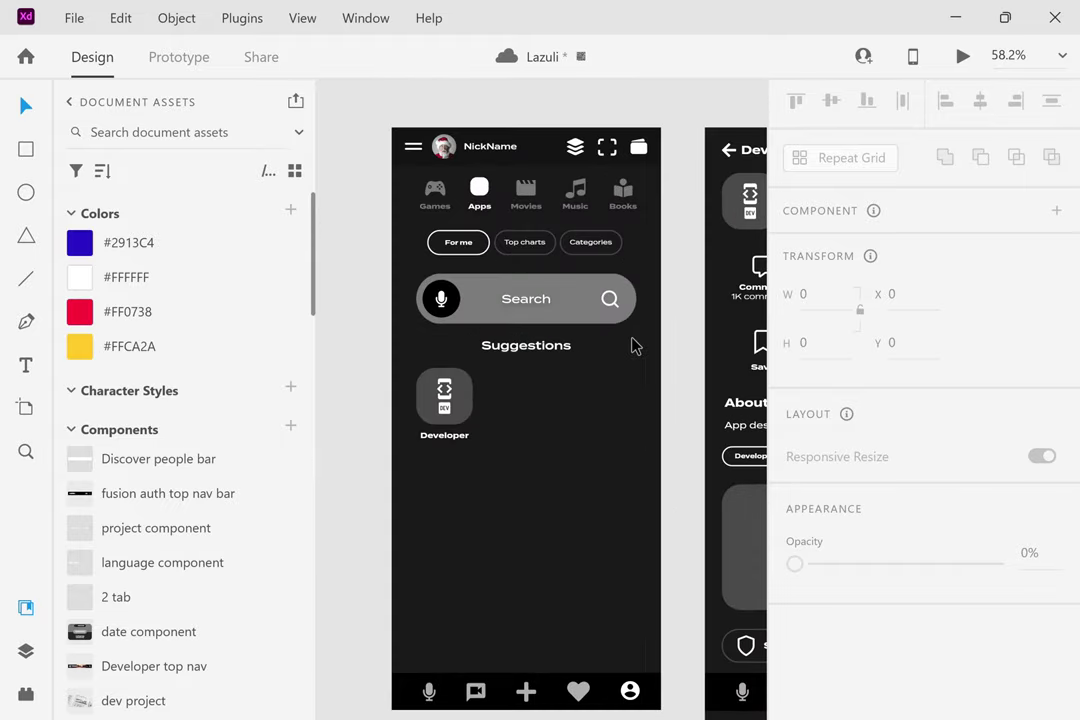
pyautogui.scroll(-2, 634, 345)
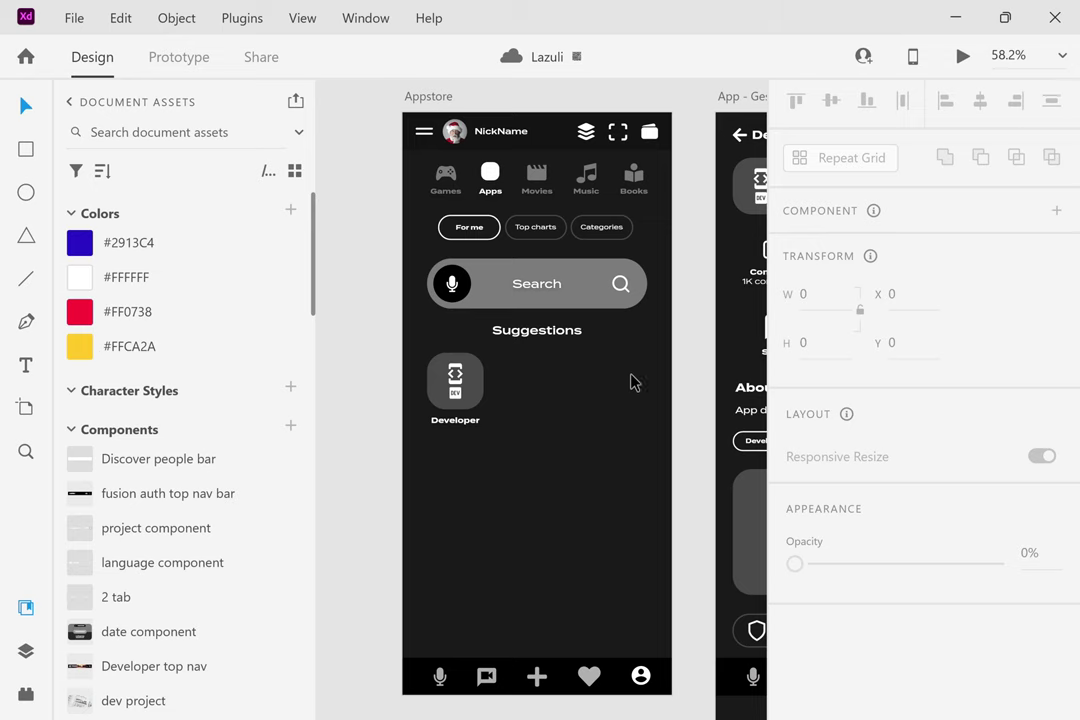
# Cover the whole Appstore artboard with a rectangle about 428 by 927 and remove its border.
pyautogui.hotkey('ctrl', 'v')
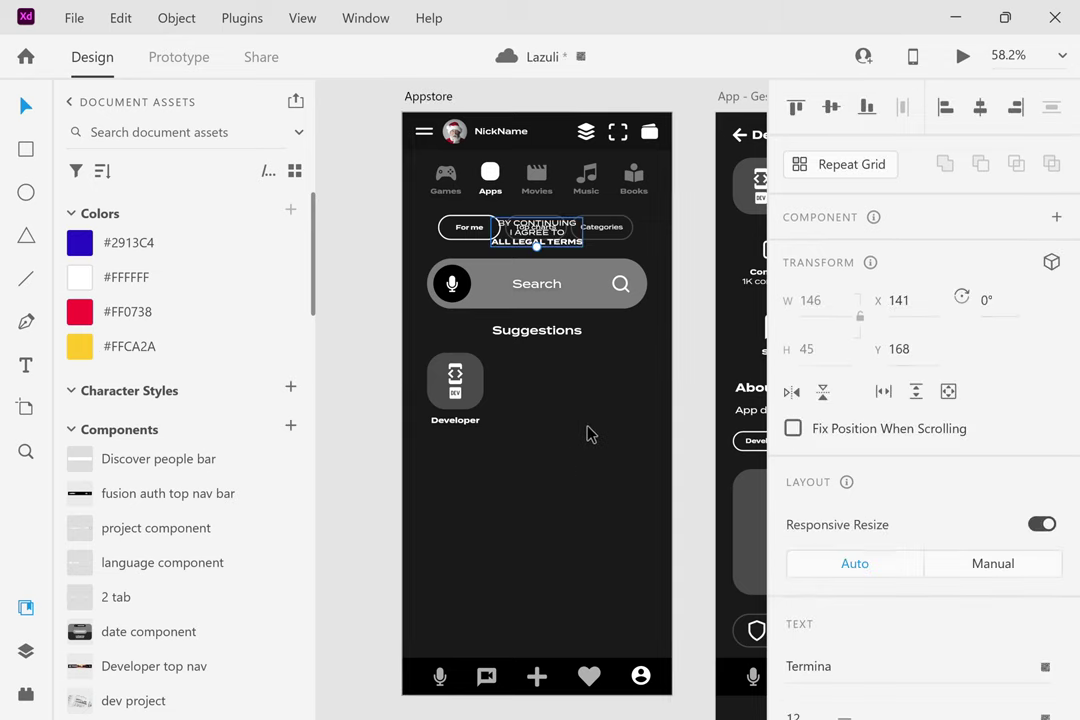
pyautogui.press('Delete')
pyautogui.click(26, 150)
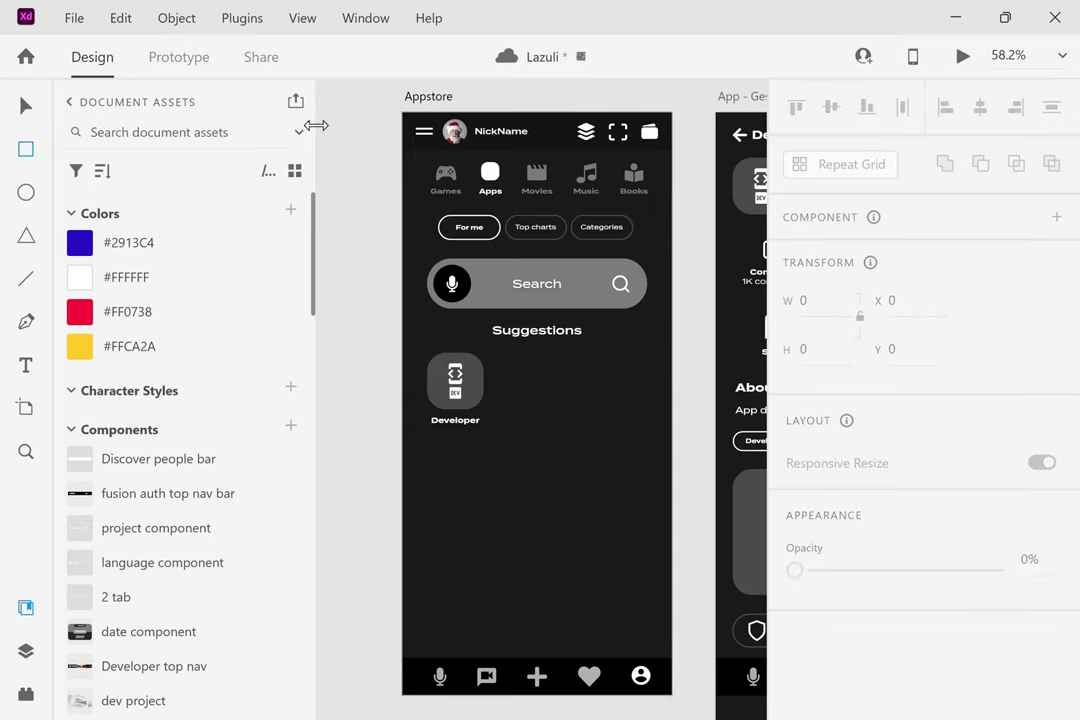
pyautogui.moveTo(403, 107); pyautogui.dragTo(672, 700)
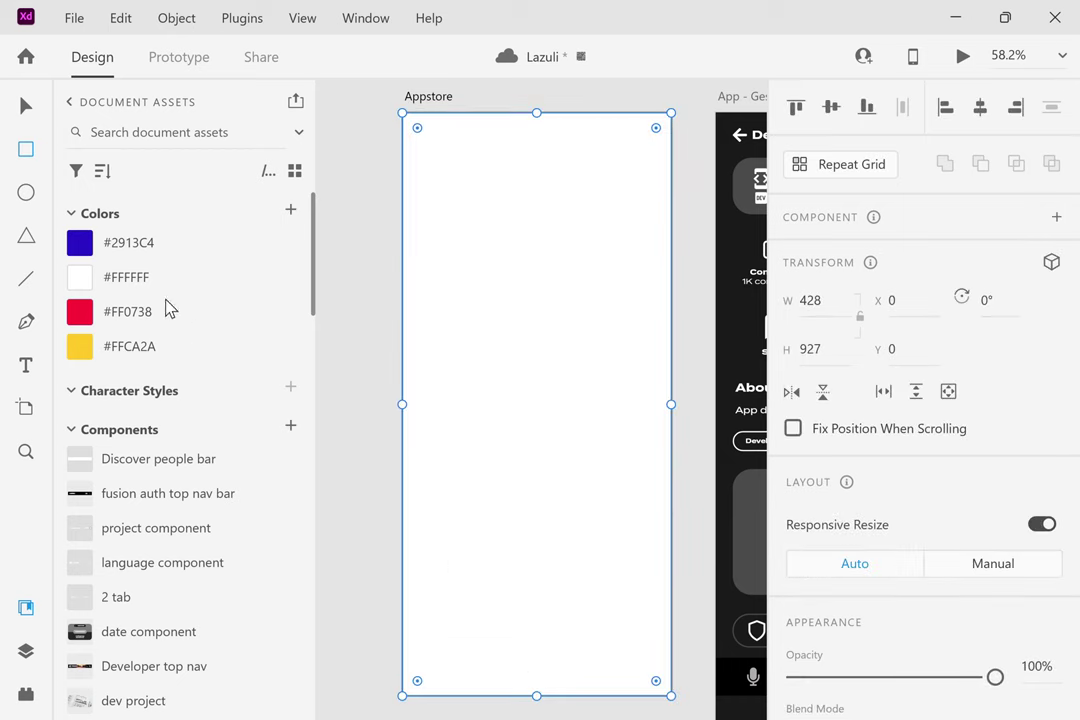
pyautogui.click(26, 106)
pyautogui.scroll(-5, 988, 622)
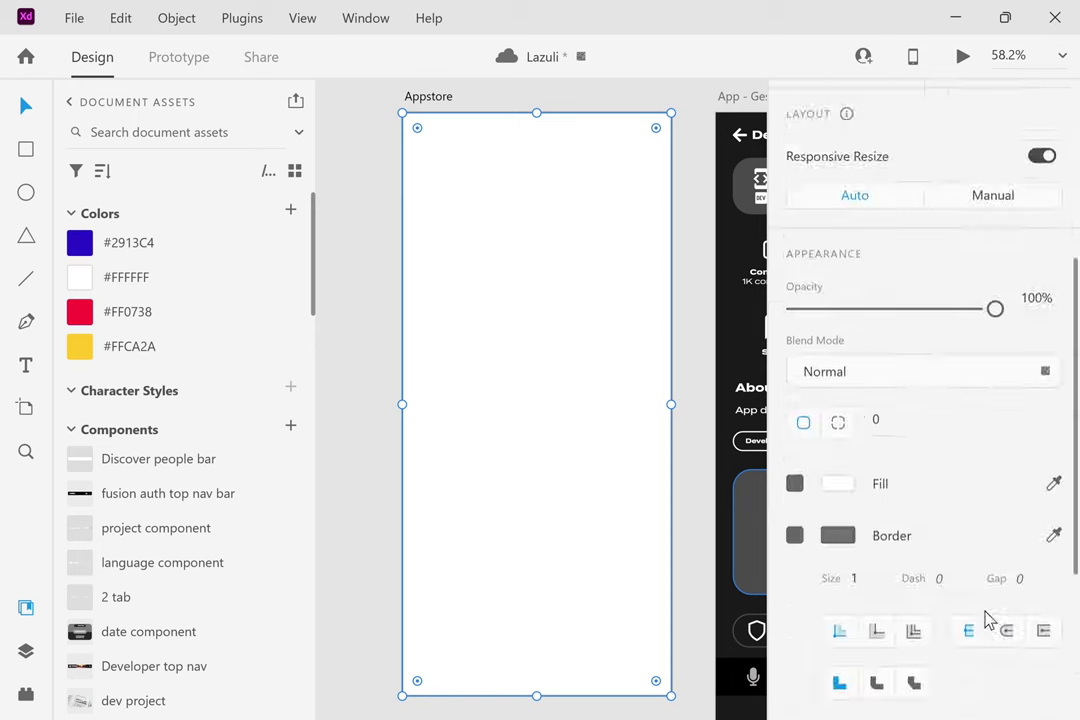
pyautogui.click(795, 469)
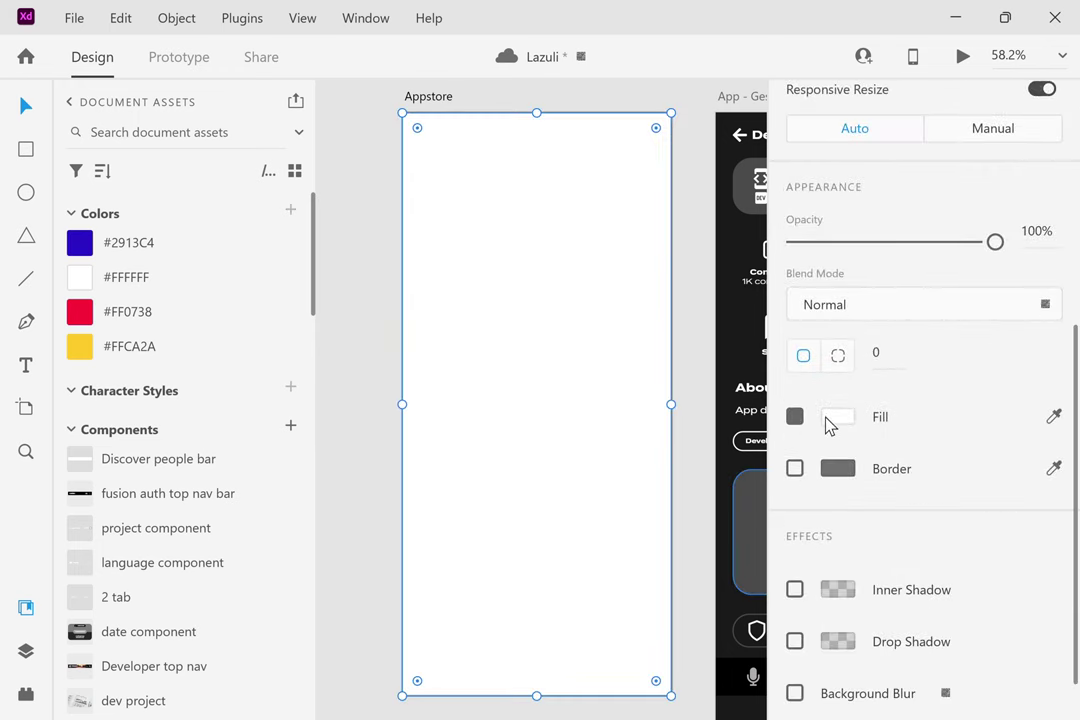
# Fill the Appstore rectangle with a mid grey and send it to the back.
pyautogui.click(830, 420)
pyautogui.moveTo(650, 411); pyautogui.dragTo(434, 393)
pyautogui.click(30, 106)
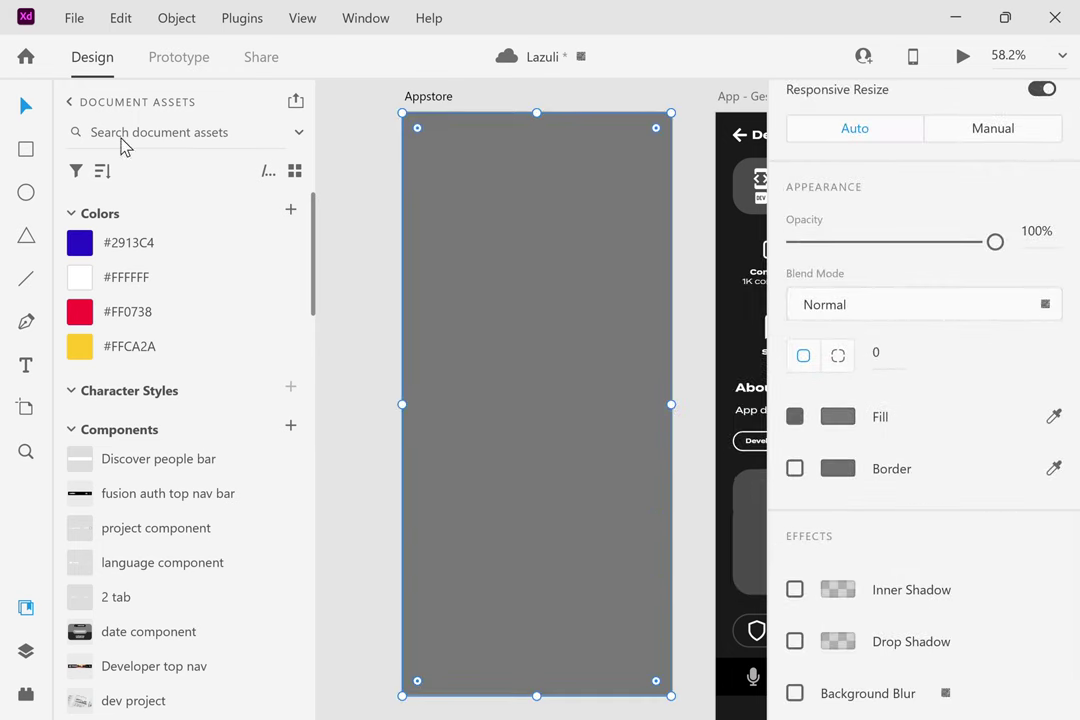
pyautogui.rightClick(500, 277)
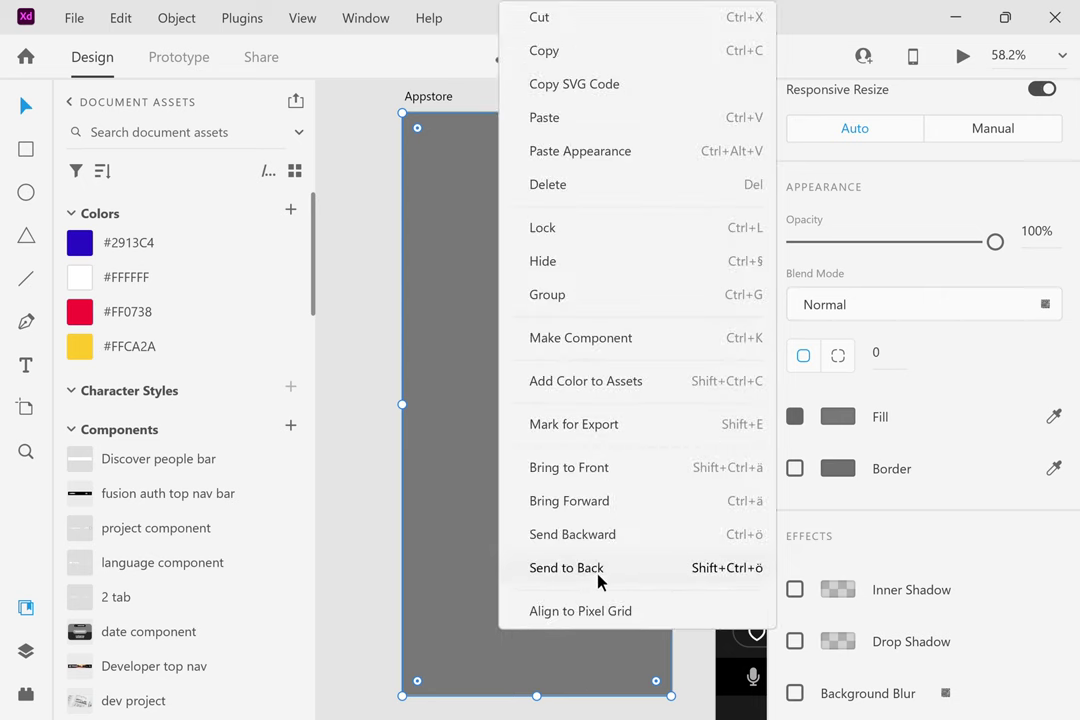
pyautogui.click(596, 580)
# Switch to File Explorer and search the _Photoshop folder for app.
pyautogui.press('super')
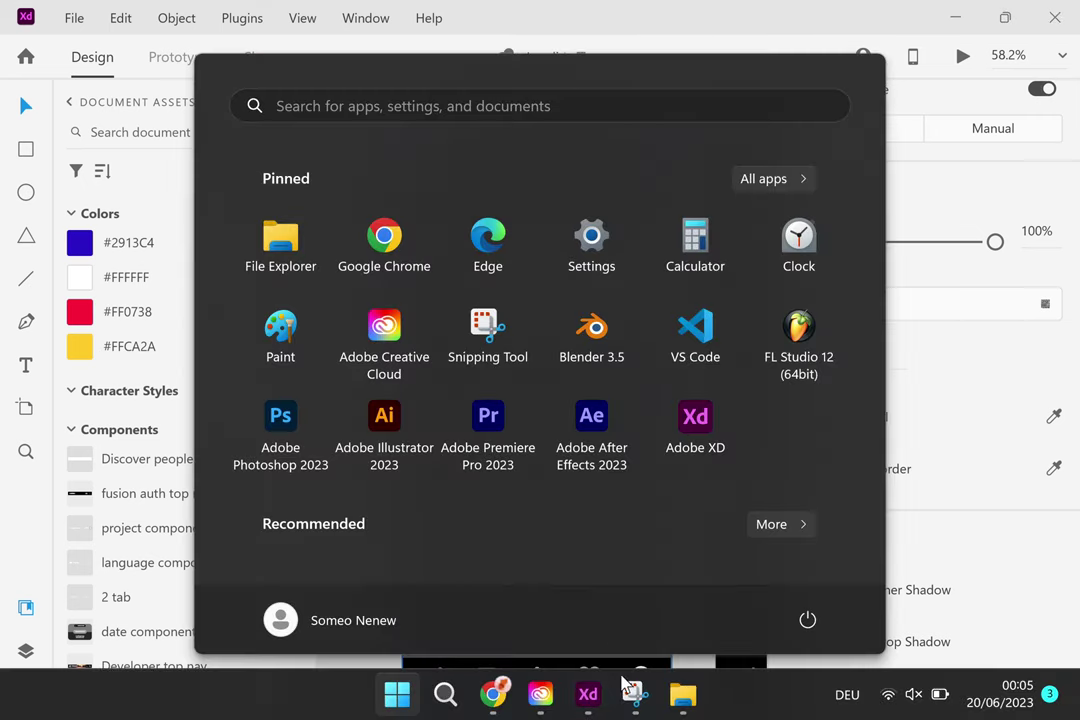
pyautogui.click(695, 703)
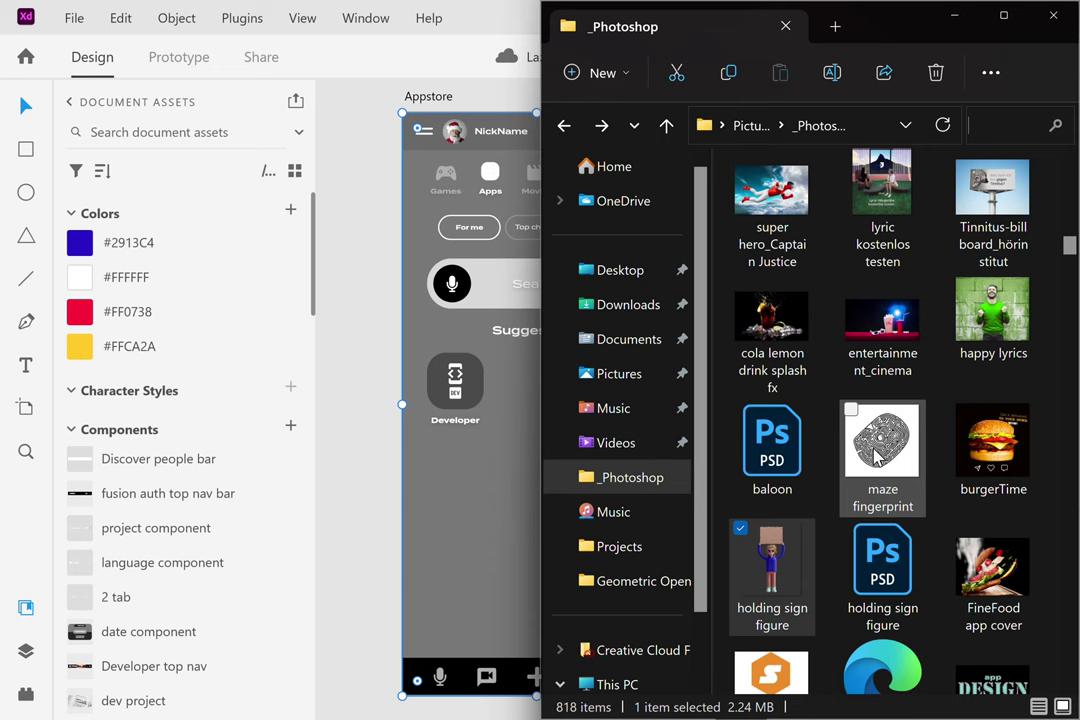
pyautogui.scroll(-8, 943, 378)
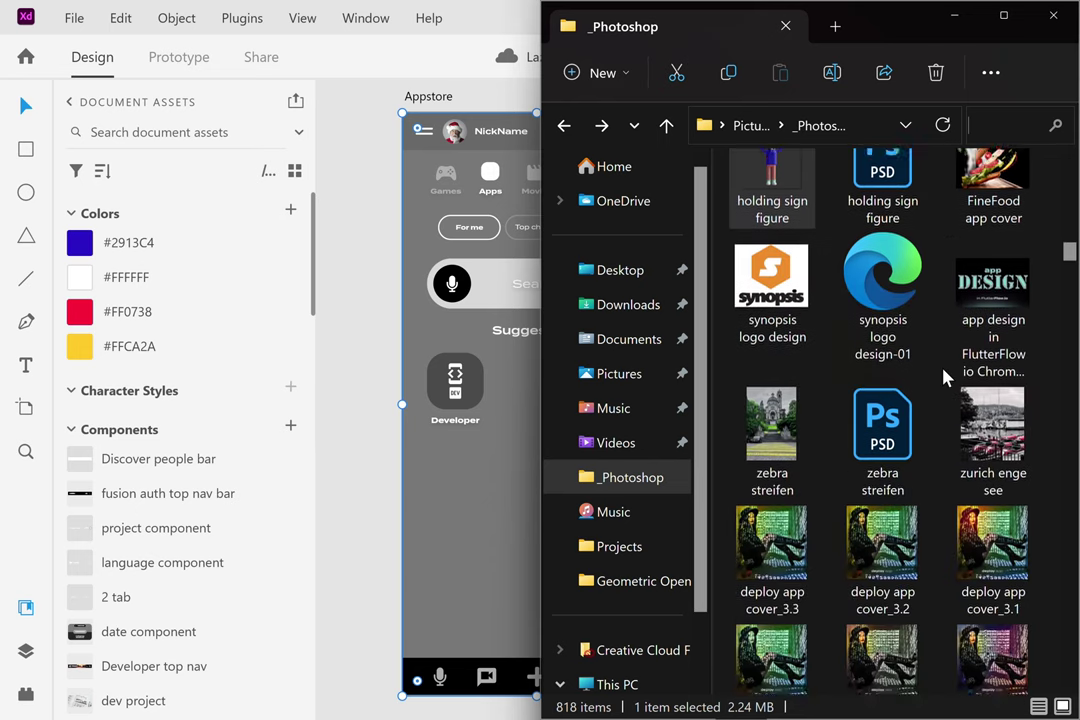
pyautogui.scroll(-9, 943, 378)
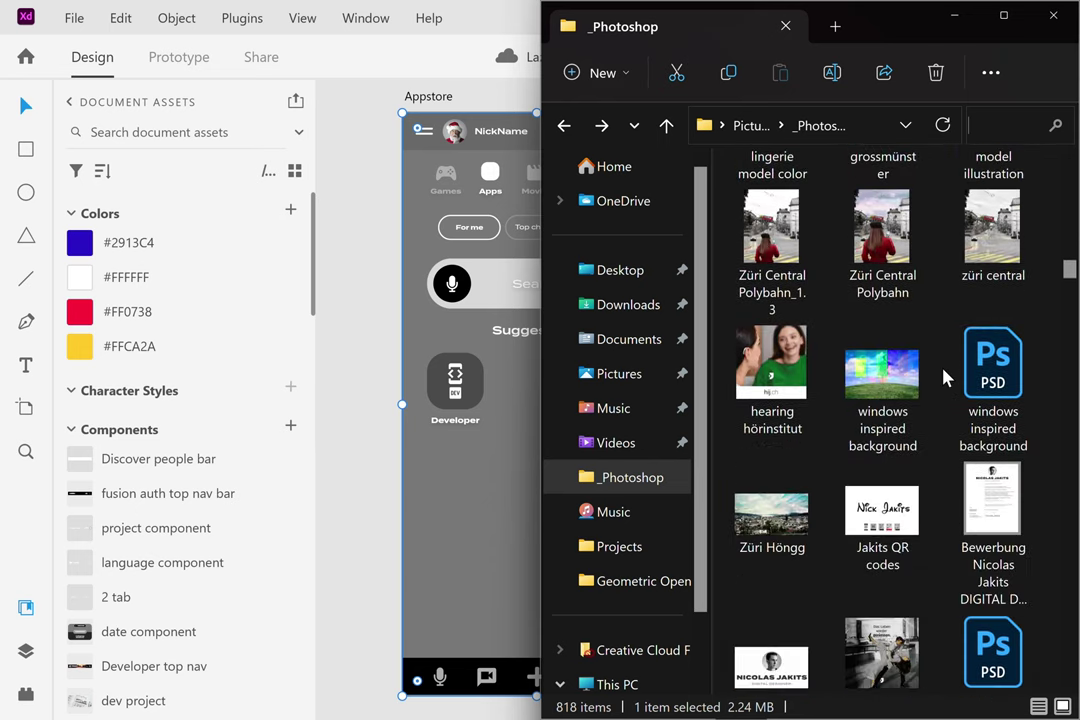
pyautogui.scroll(-4, 943, 378)
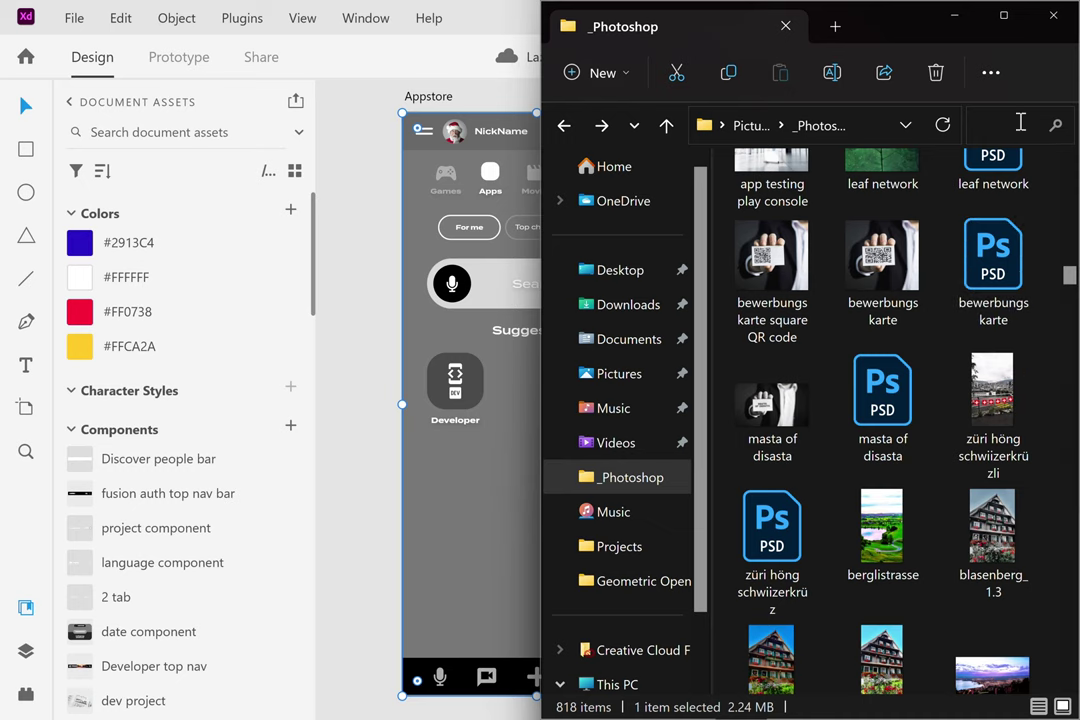
pyautogui.write('spp')
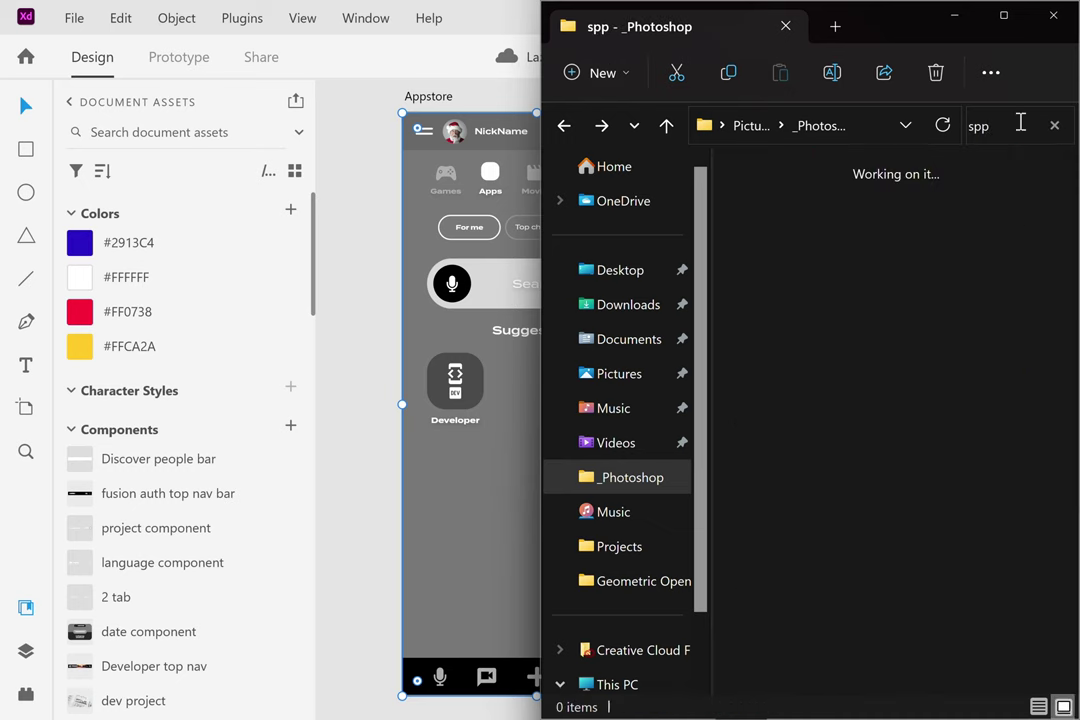
pyautogui.press('BackSpace')
pyautogui.press('BackSpace')
pyautogui.press('BackSpace')
pyautogui.write('app')
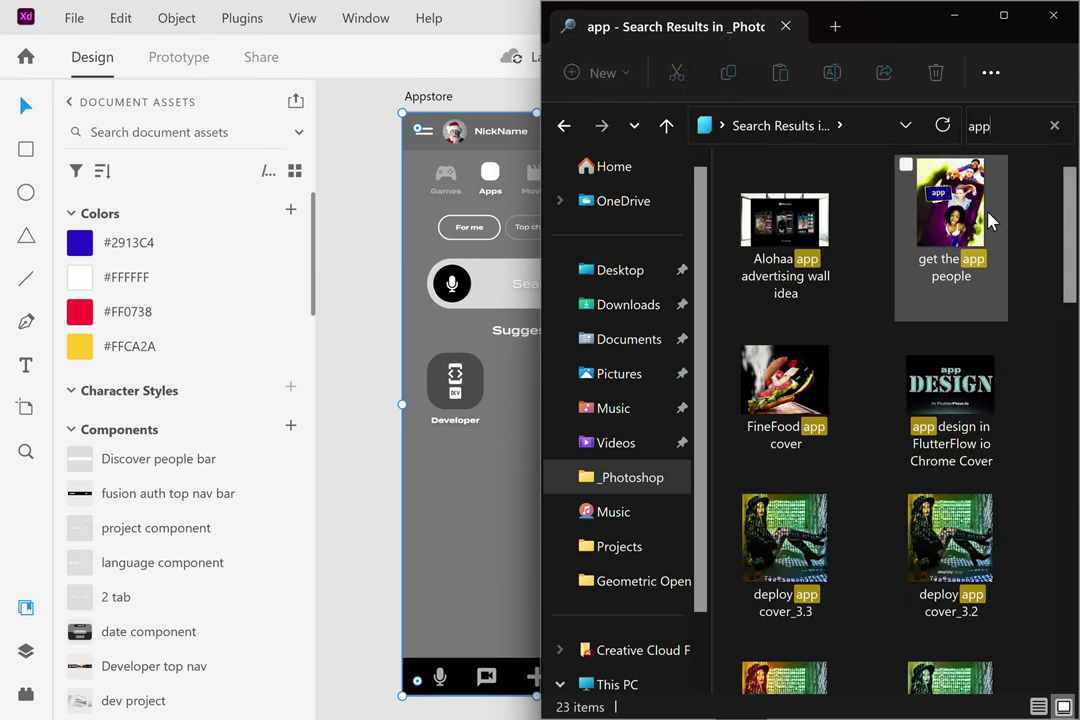
# Fill the Appstore background rectangle with the "get the app people" image from the search results.
pyautogui.scroll(-10, 988, 220)
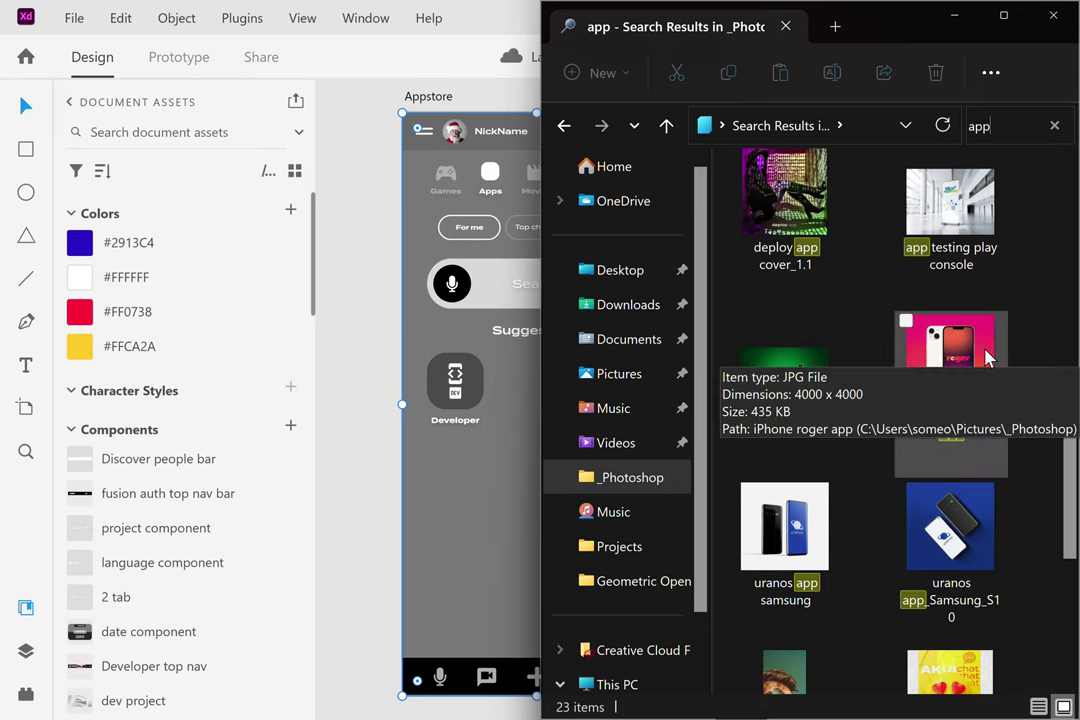
pyautogui.scroll(-2, 995, 352)
pyautogui.scroll(-3, 1000, 352)
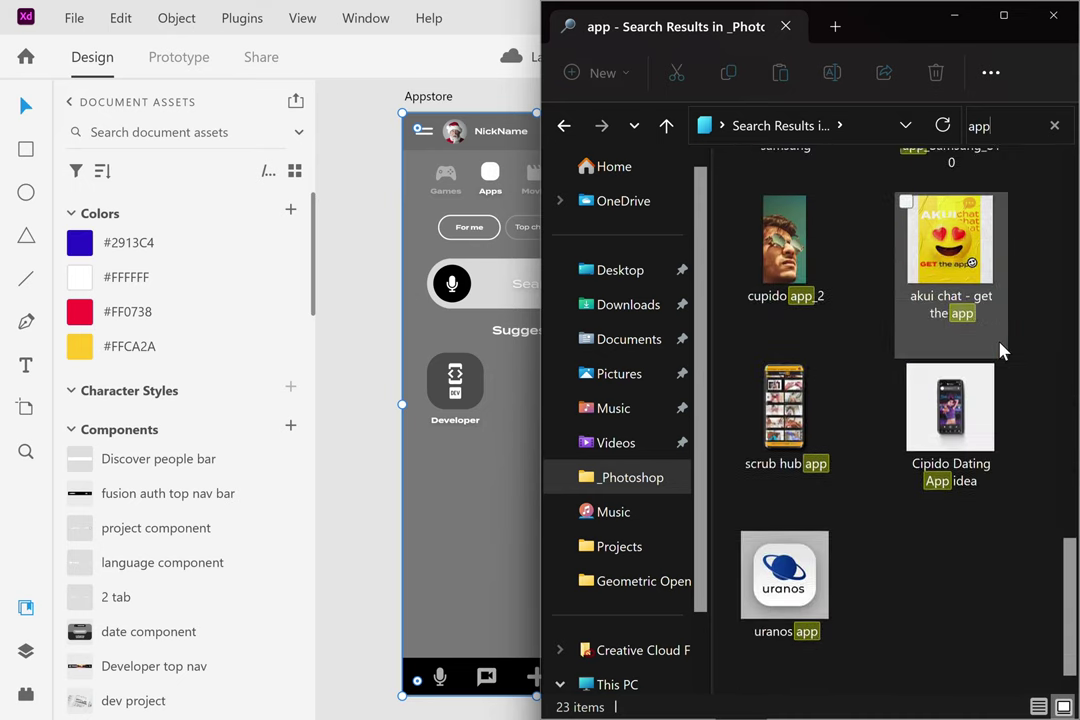
pyautogui.scroll(6, 908, 307)
pyautogui.scroll(5, 908, 307)
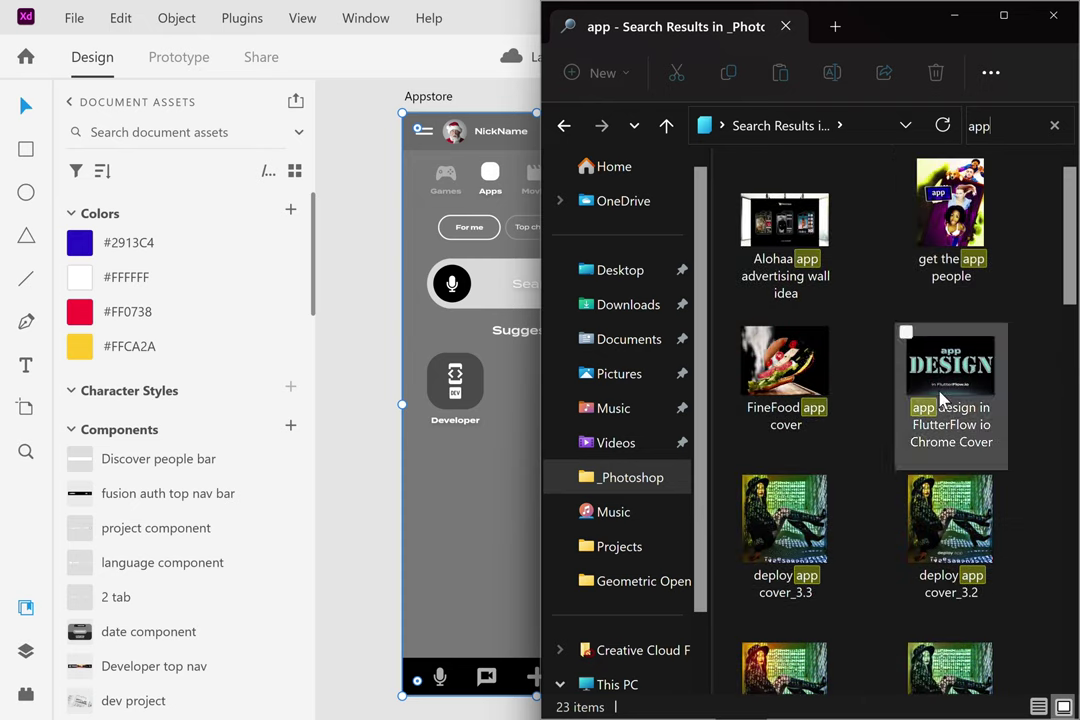
pyautogui.moveTo(950, 215); pyautogui.dragTo(477, 525)
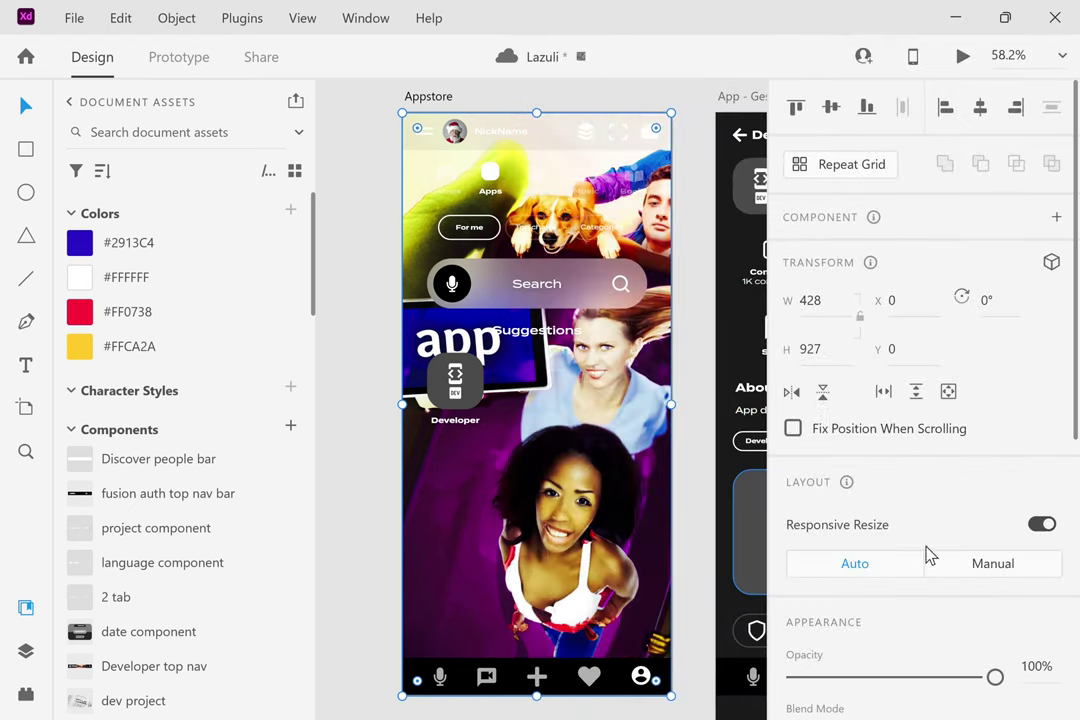
# Lower the opacity of the Appstore background image, trying 50% and settling on 33%.
pyautogui.click(1038, 665)
pyautogui.write('50')
pyautogui.press('Return')
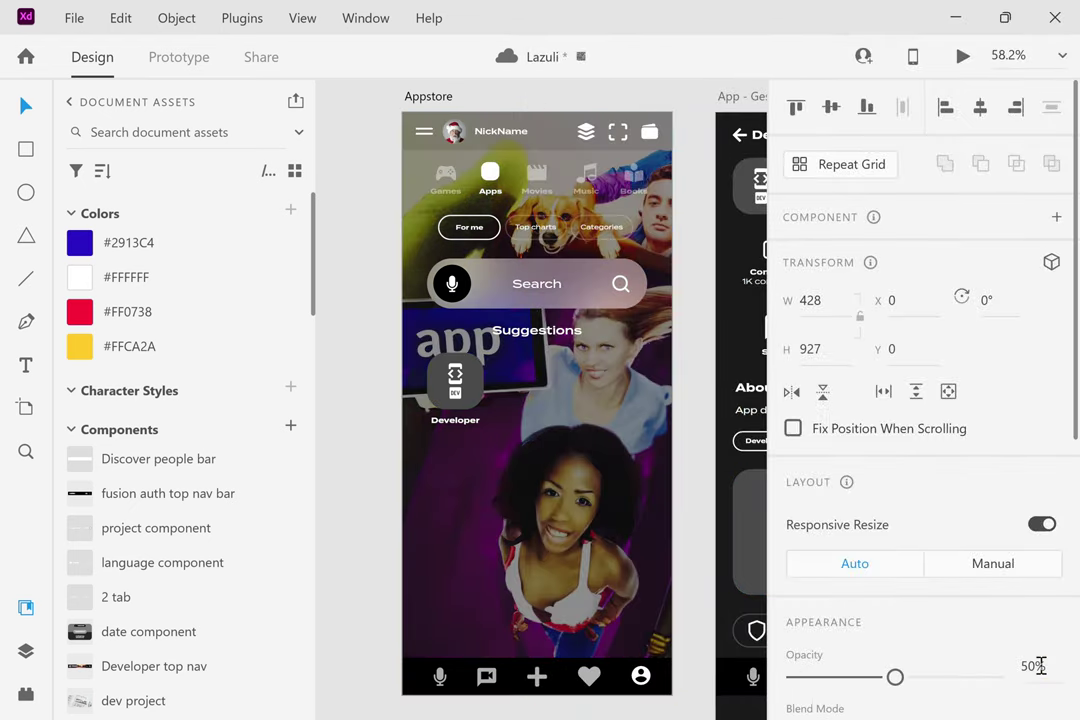
pyautogui.click(1033, 667)
pyautogui.write('33')
pyautogui.press('Return')
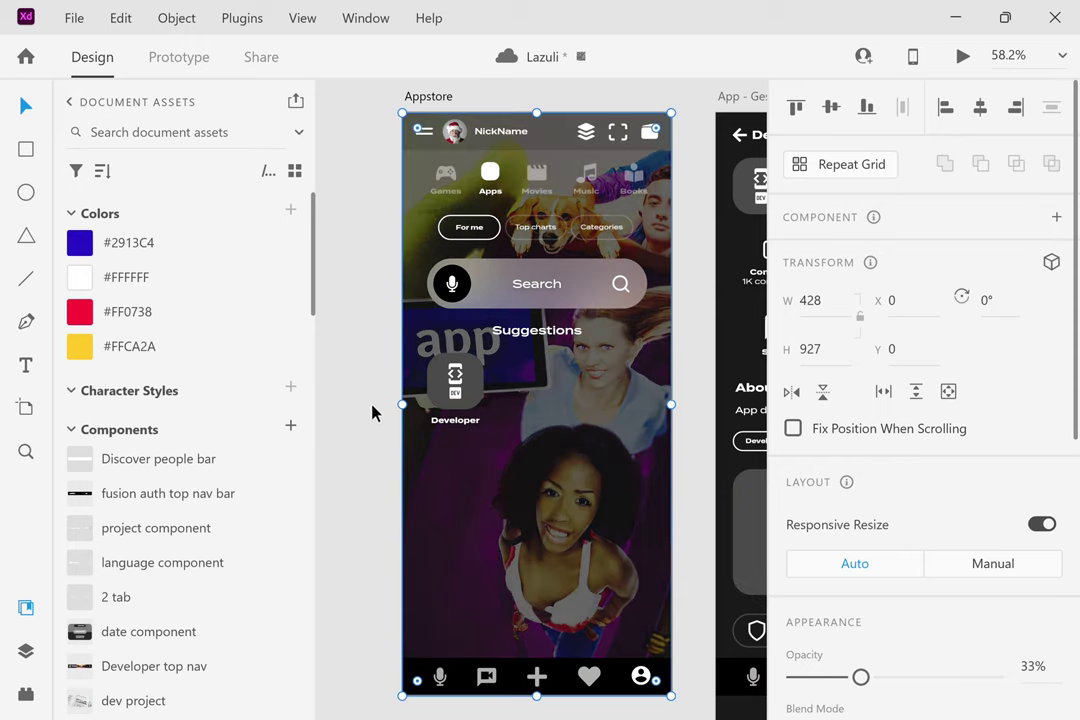
# Recolour the Developer icon on the Appstore artboard to #2913C4 and centre it below the Suggestions heading.
pyautogui.click(366, 471)
pyautogui.click(468, 398)
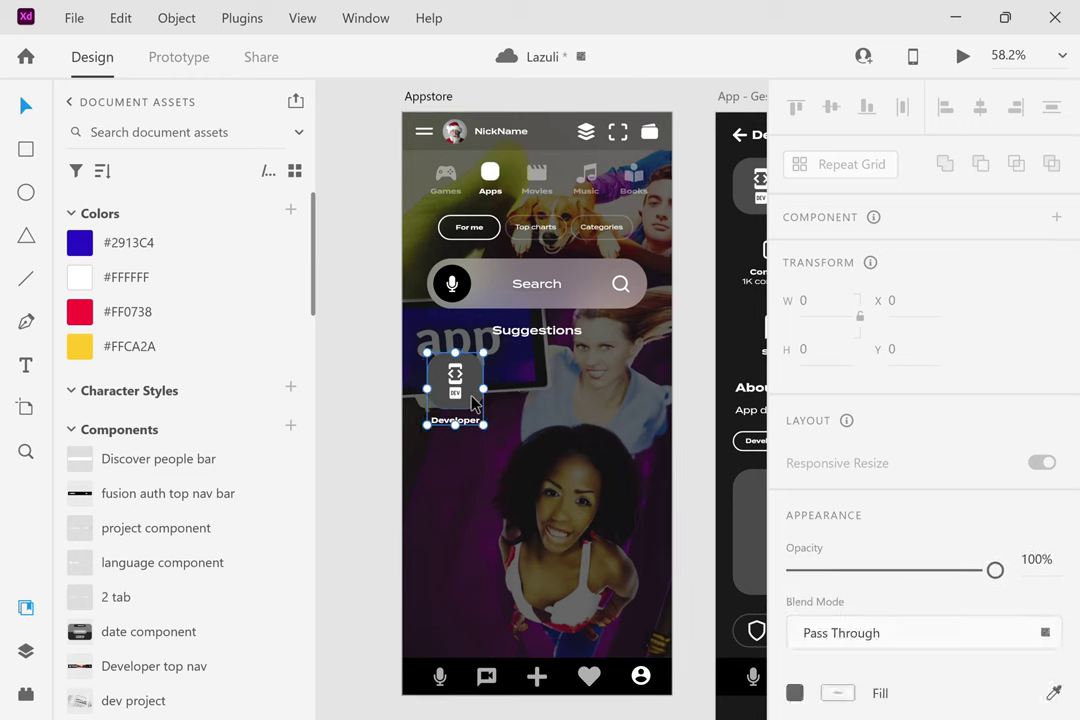
pyautogui.click(165, 252)
pyautogui.click(370, 395)
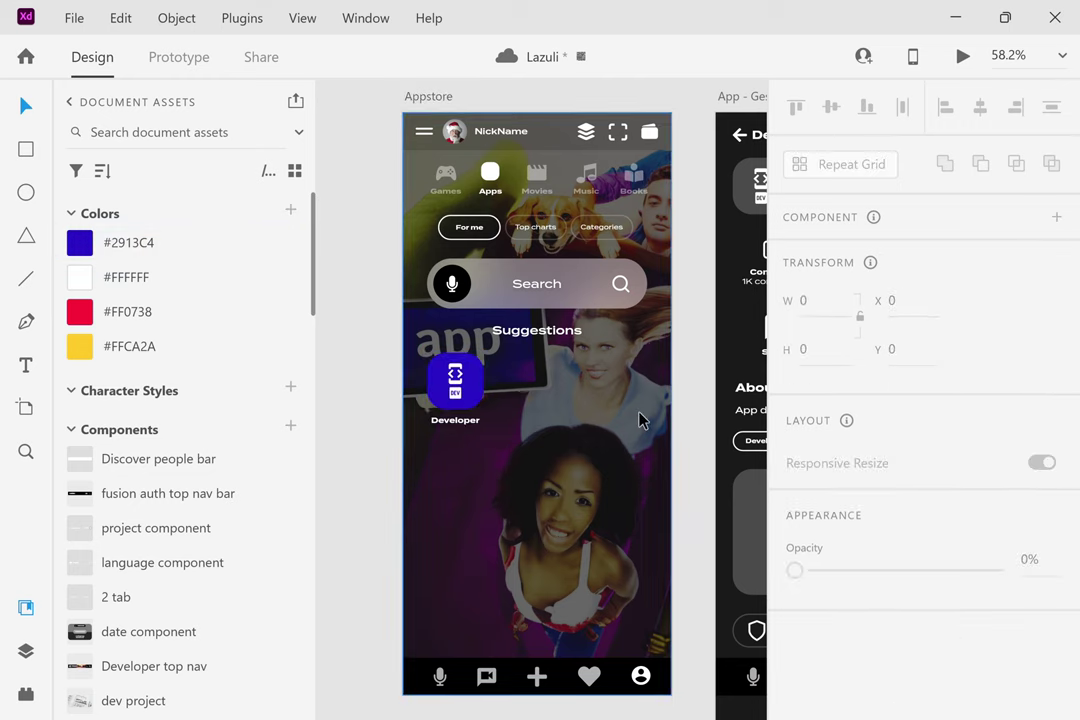
pyautogui.moveTo(472, 393); pyautogui.dragTo(562, 402)
pyautogui.click(350, 474)
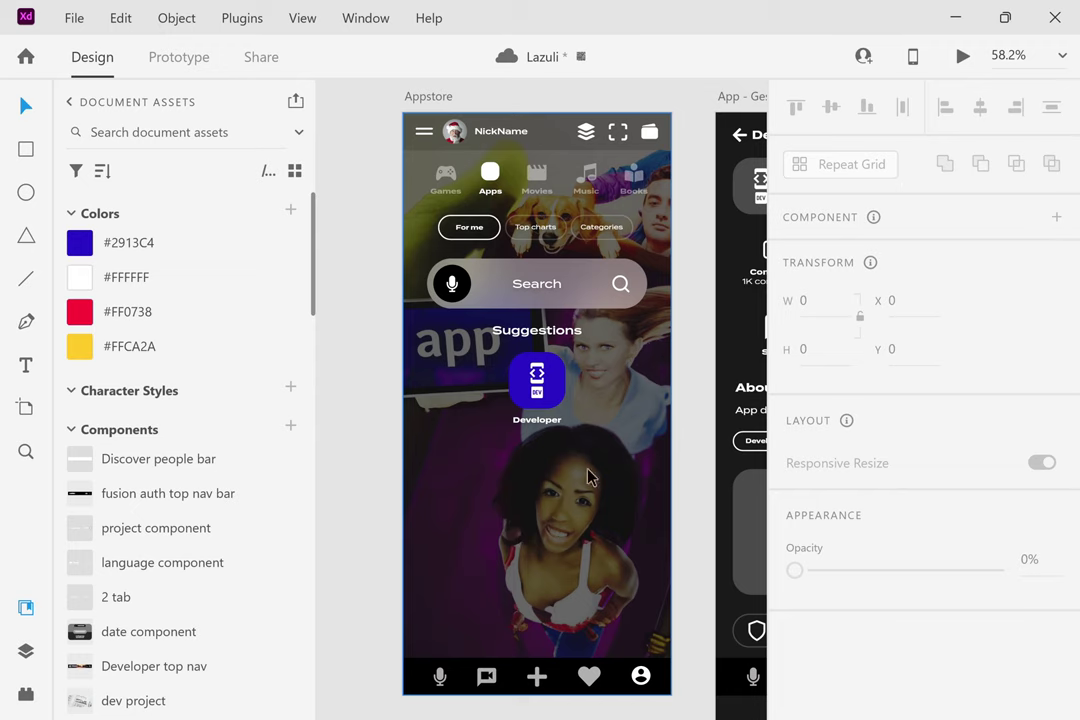
# Review the App - Gest this app artboard and its surroundings down to the Get verified artboard.
pyautogui.hscroll(2, 603, 460)
pyautogui.hscroll(8, 603, 462)
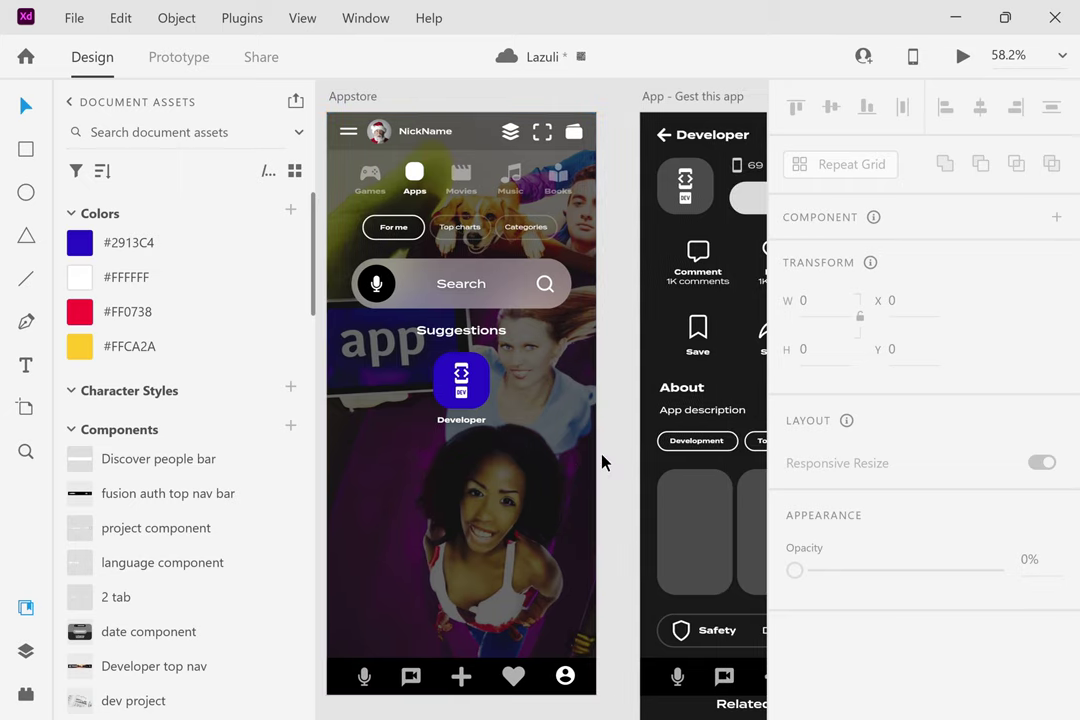
pyautogui.hscroll(-3, 603, 462)
pyautogui.scroll(-3, 603, 462)
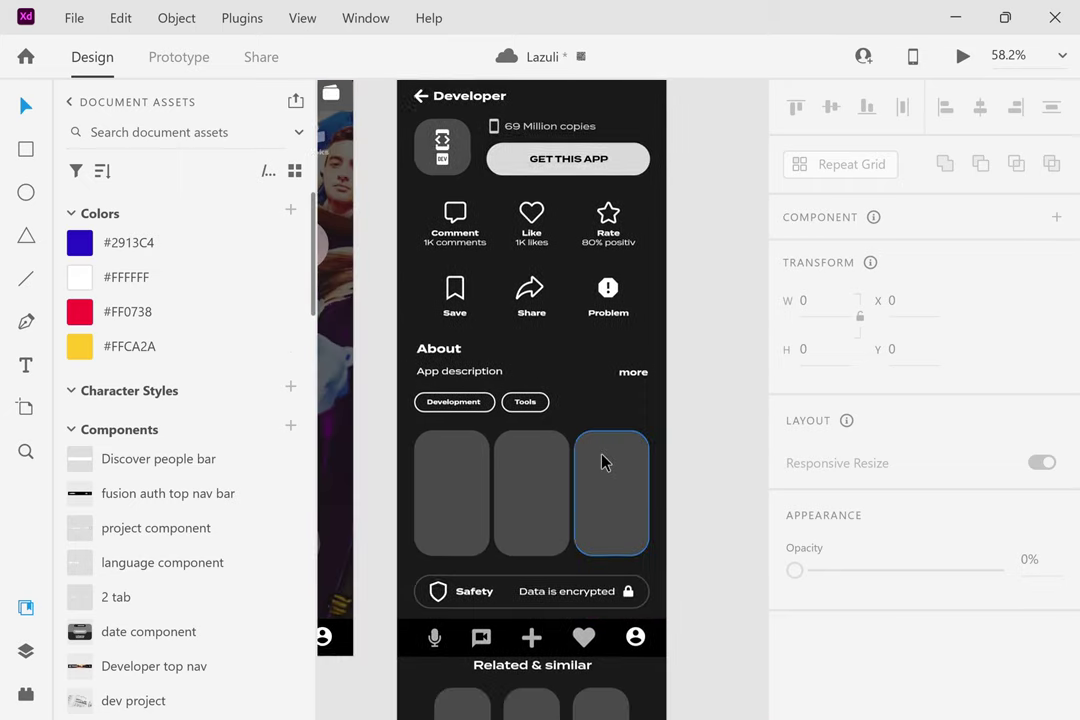
pyautogui.keyDown('ctrl'); pyautogui.scroll(-1, 603, 462); pyautogui.keyUp('ctrl')
pyautogui.keyDown('ctrl'); pyautogui.scroll(-5, 601, 462); pyautogui.keyUp('ctrl')
pyautogui.scroll(-2, 601, 462)
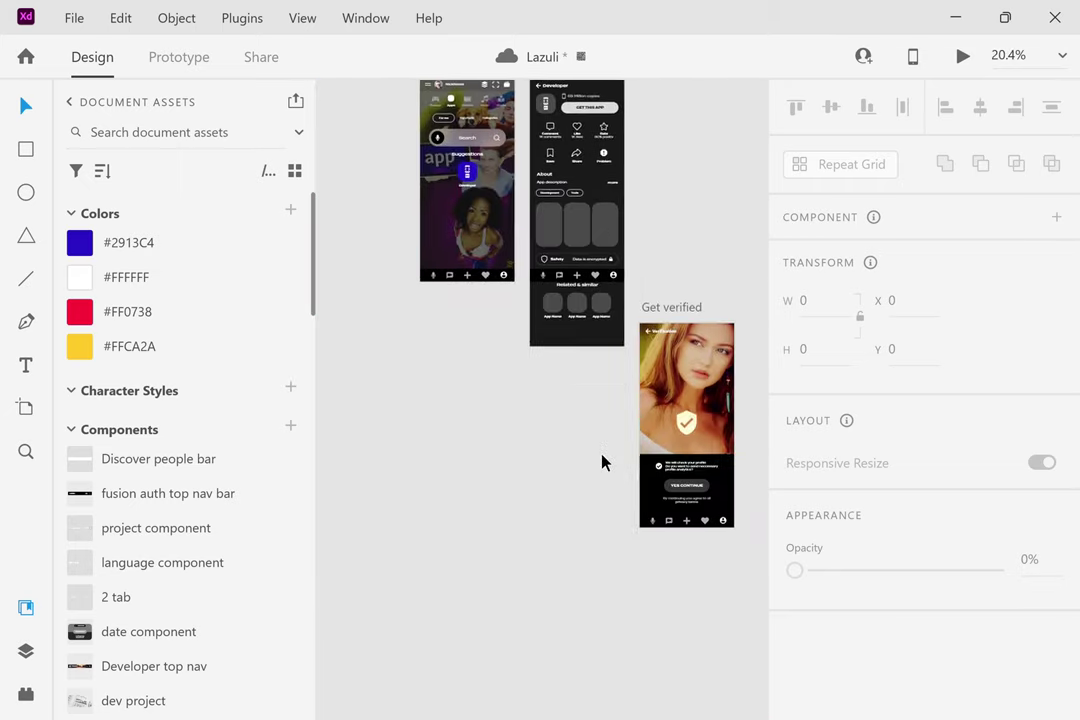
# Look over the Settings, Edit, Promotion, Payment and Success artboards.
pyautogui.hscroll(2, 601, 462)
pyautogui.scroll(5, 601, 462)
pyautogui.scroll(3, 598, 285)
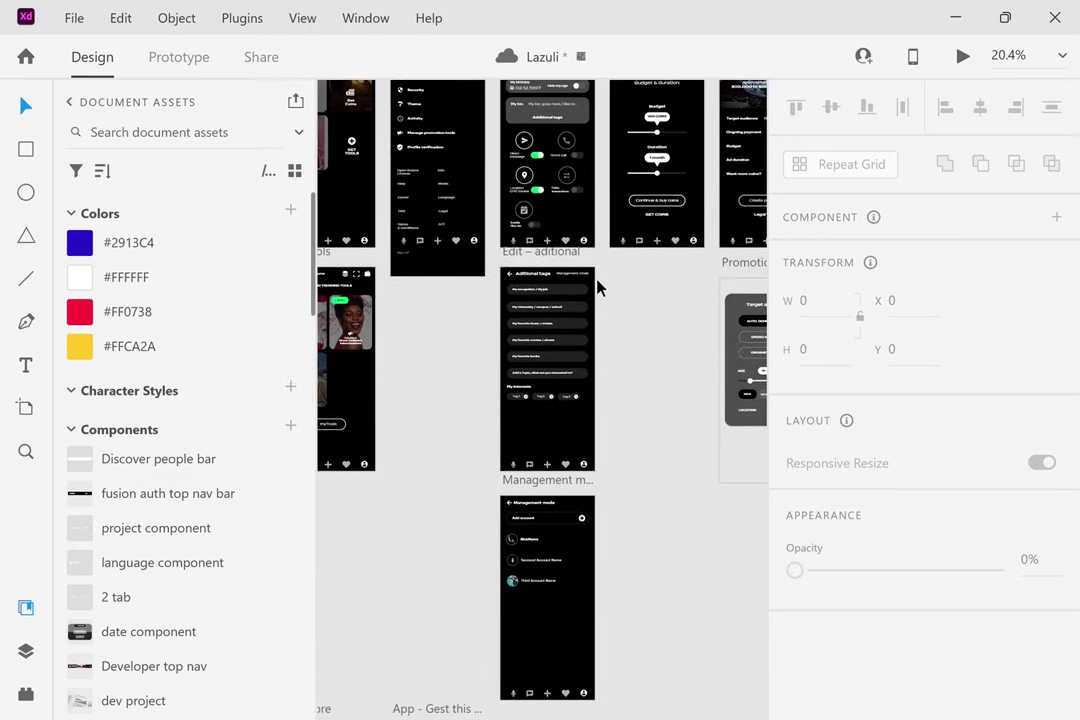
pyautogui.hscroll(1, 598, 285)
pyautogui.scroll(4, 598, 285)
pyautogui.hscroll(5, 598, 285)
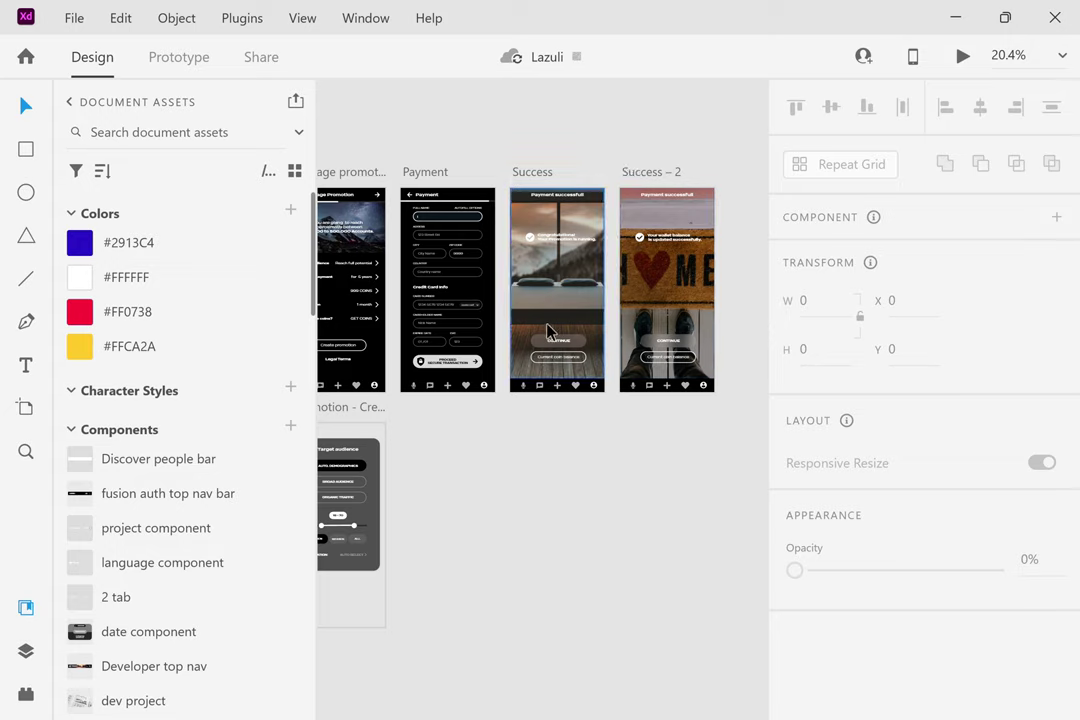
pyautogui.hscroll(-8, 550, 325)
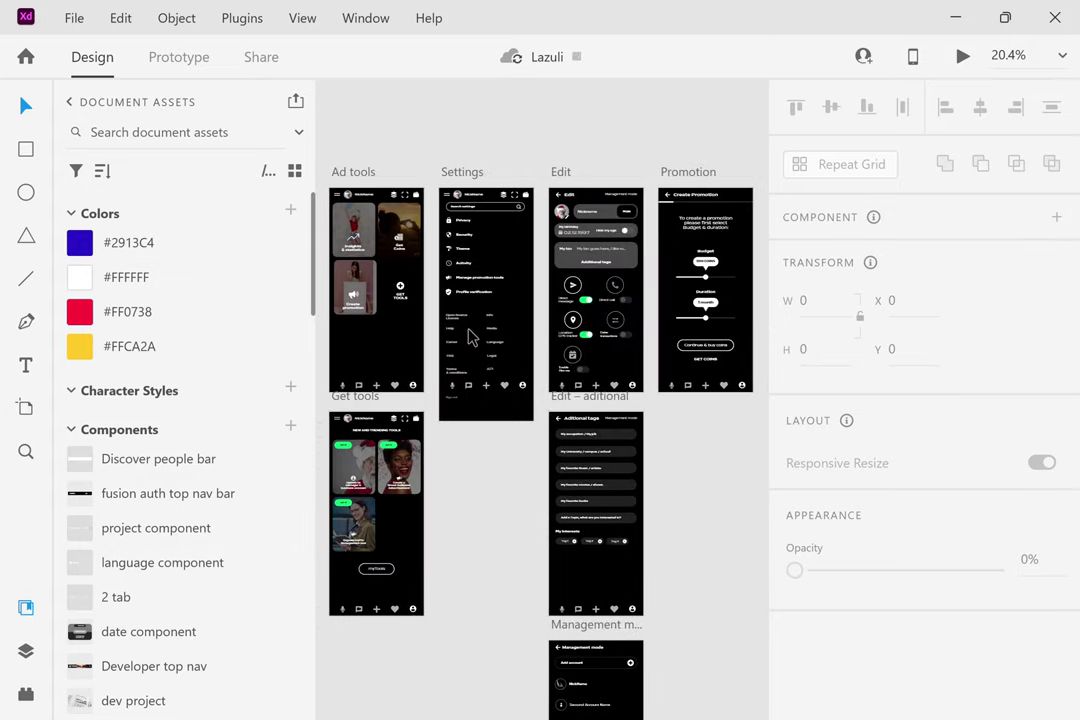
# Inspect the tool cards on the Get tools and Ad tools artboards.
pyautogui.scroll(3, 470, 331)
pyautogui.scroll(1, 470, 331)
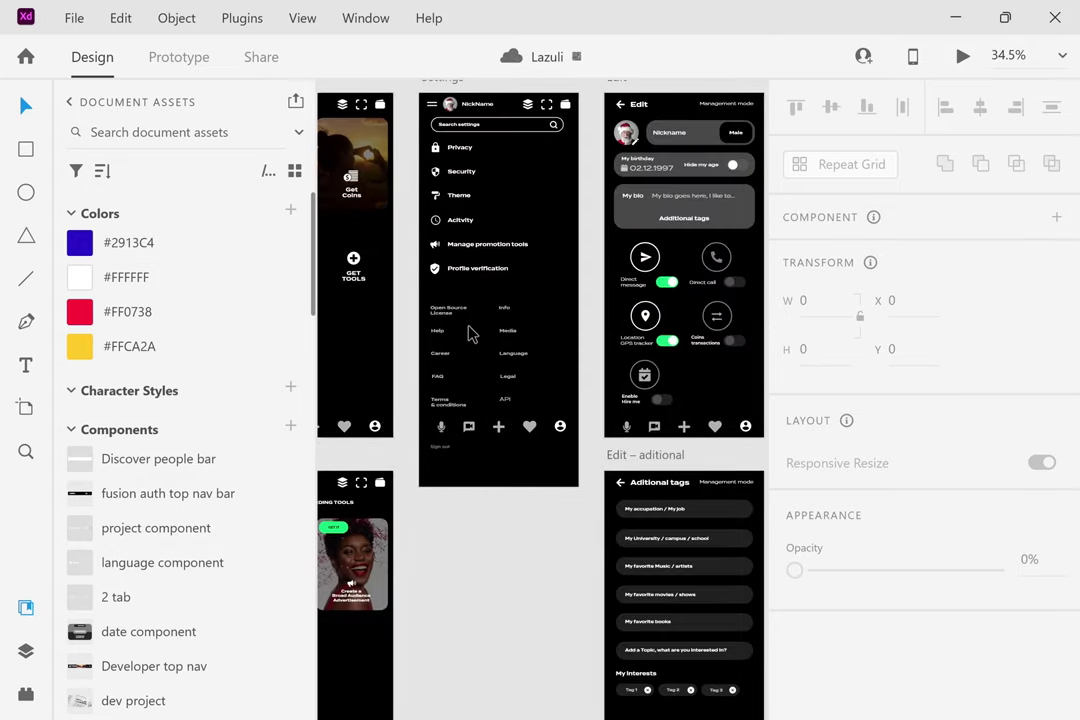
pyautogui.hscroll(-5, 470, 333)
pyautogui.scroll(5, 595, 635)
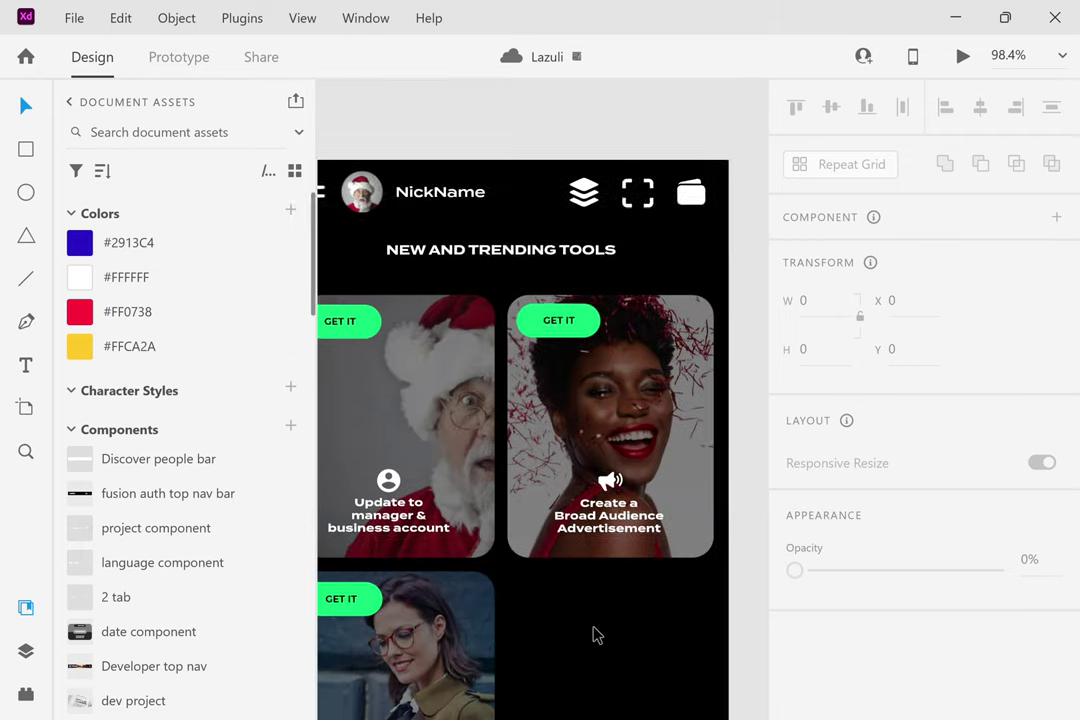
pyautogui.scroll(-3, 595, 635)
pyautogui.hscroll(-1, 595, 635)
pyautogui.scroll(-2, 595, 635)
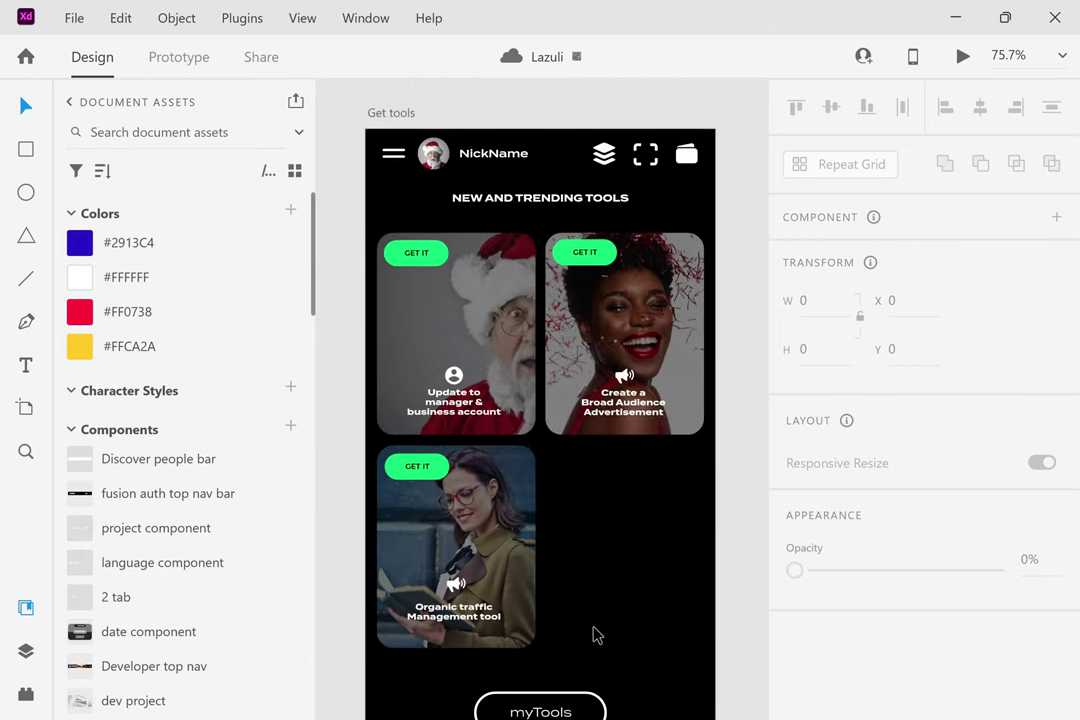
pyautogui.scroll(-1, 595, 635)
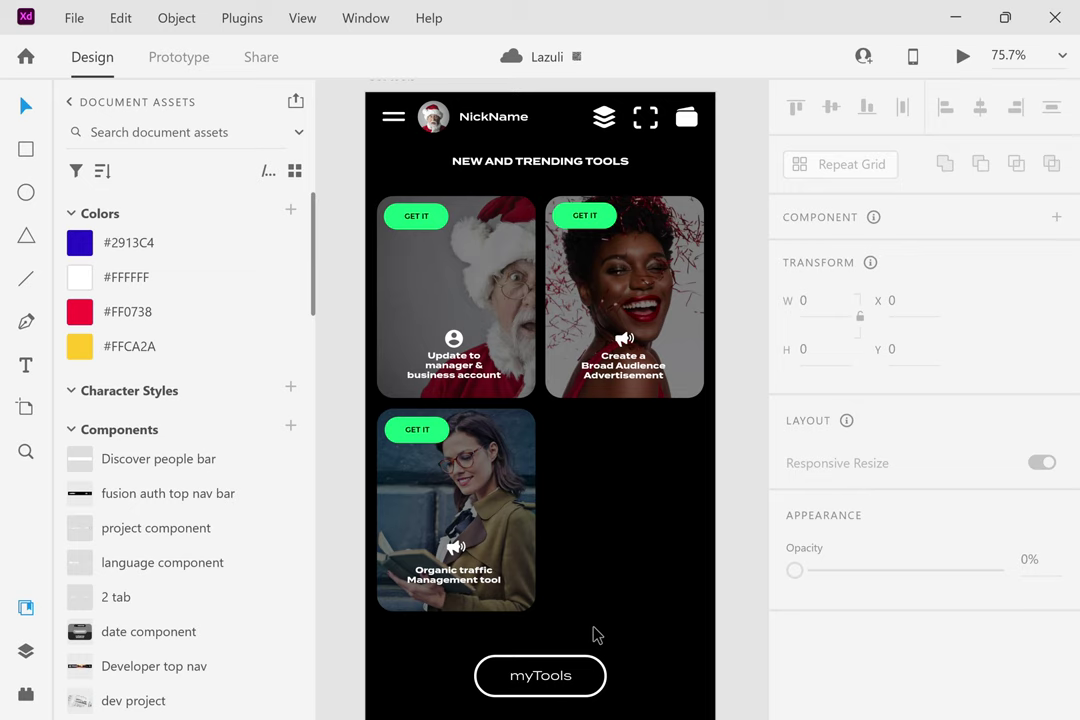
pyautogui.scroll(-10, 596, 635)
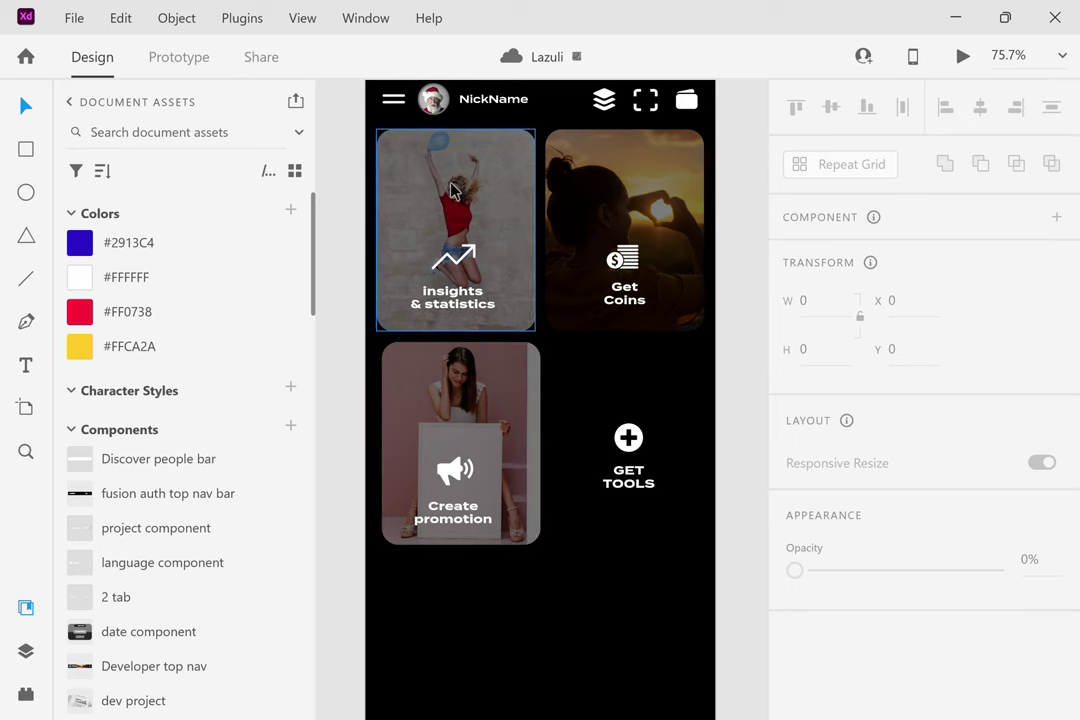
# Examine the insights & statistics and Create promotion cards on the Ad tools artboard up close.
pyautogui.scroll(5, 450, 190)
pyautogui.hscroll(-2, 450, 190)
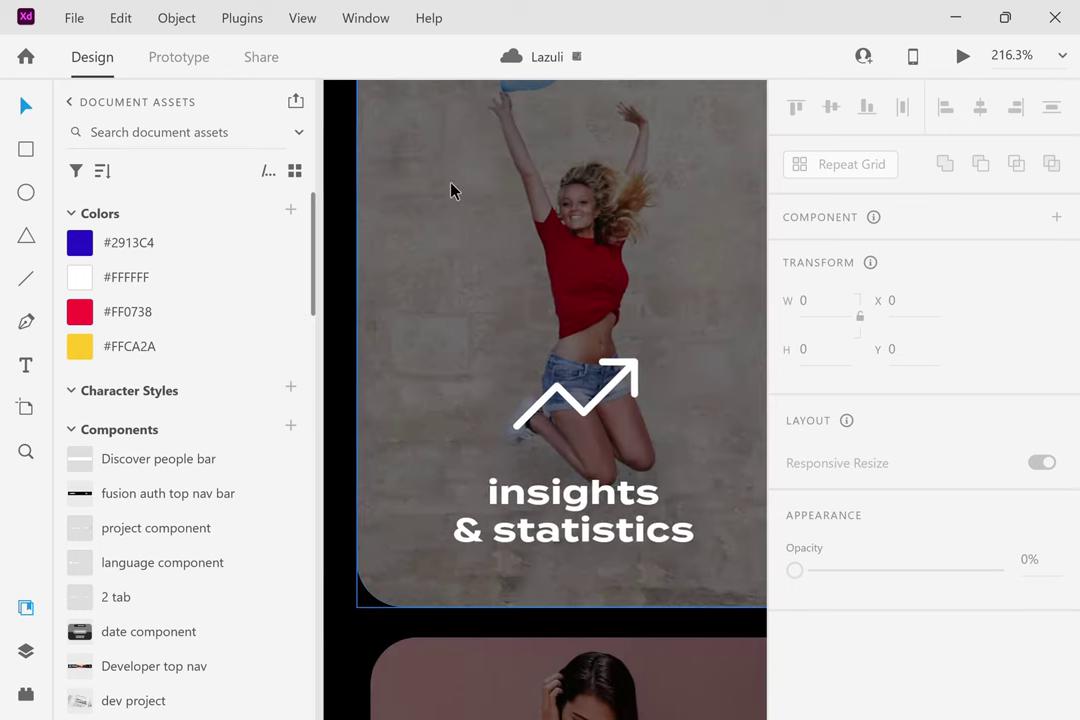
pyautogui.scroll(1, 450, 190)
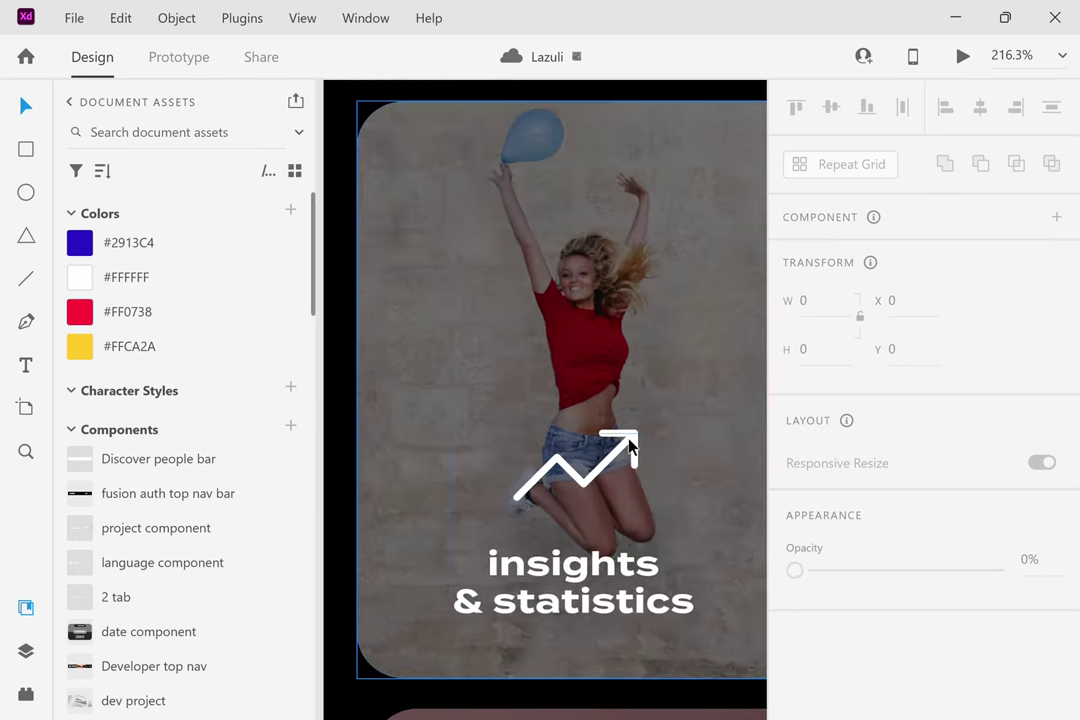
pyautogui.hscroll(2, 628, 446)
pyautogui.hscroll(-1, 628, 446)
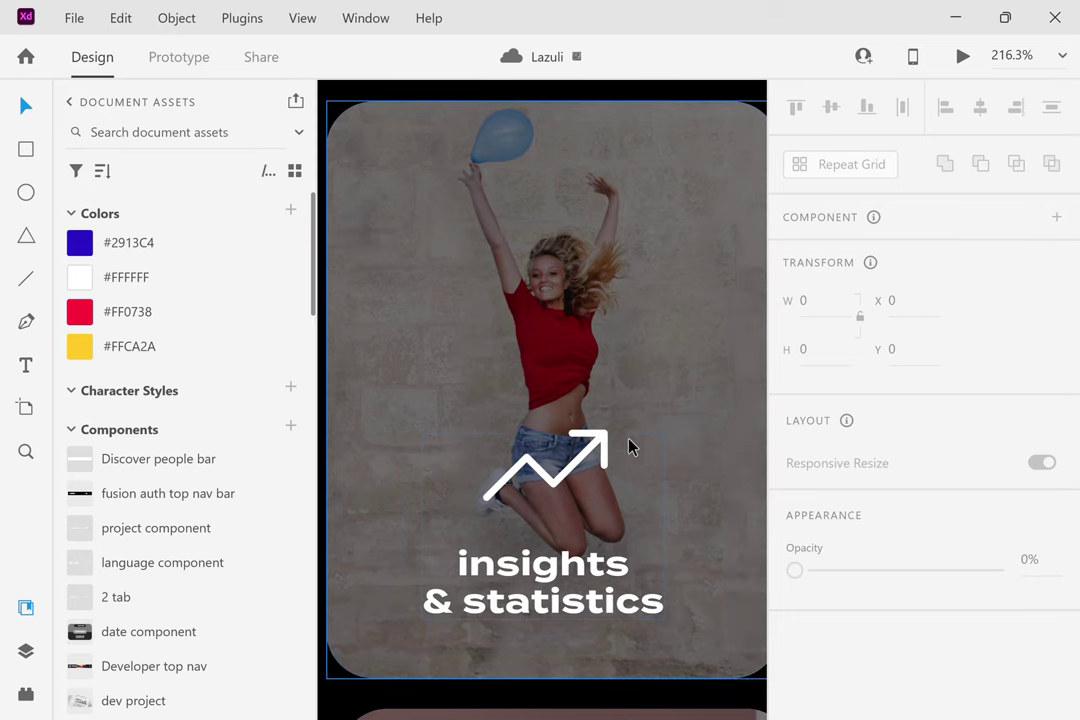
pyautogui.scroll(-10, 628, 446)
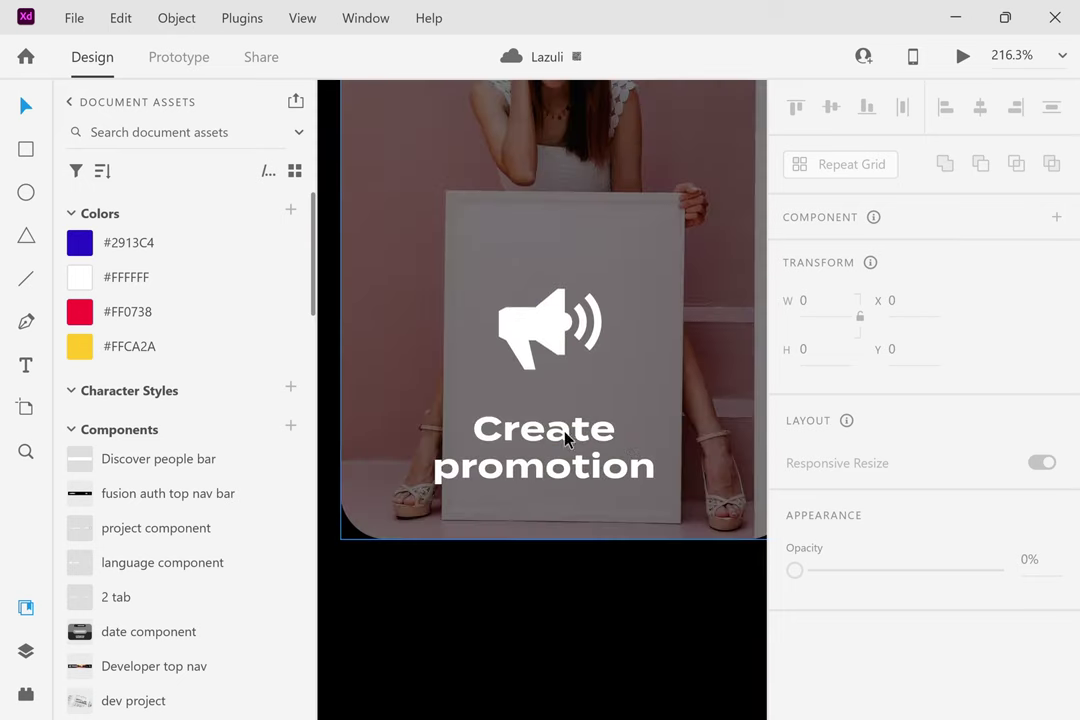
pyautogui.click(676, 304)
pyautogui.press('5')
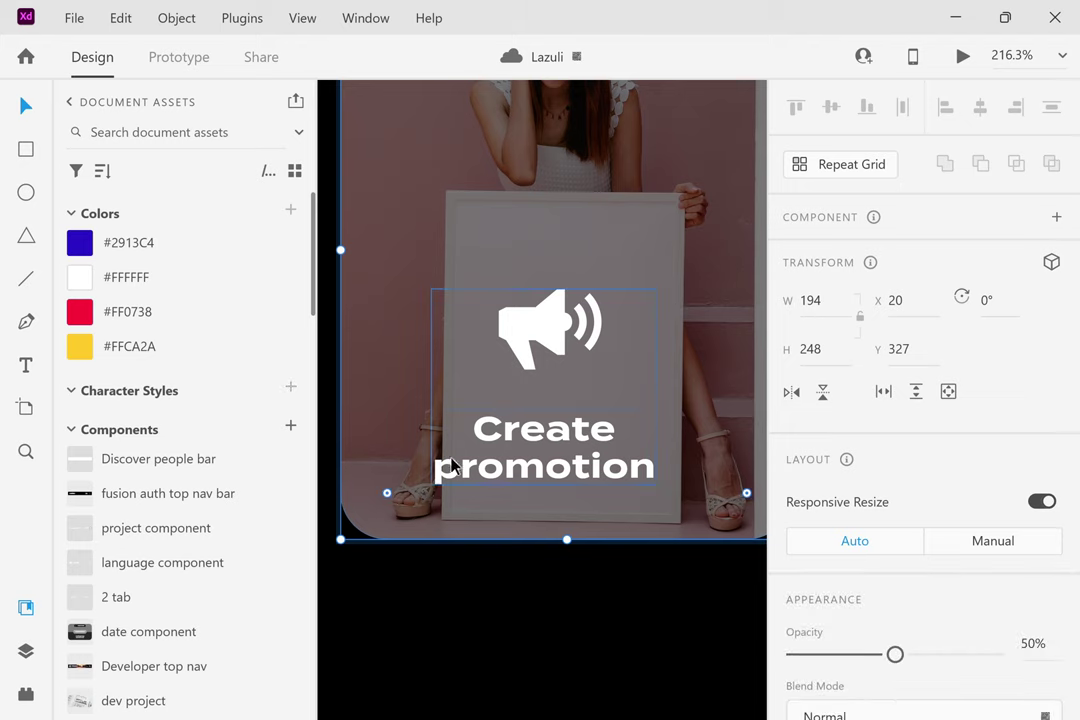
pyautogui.moveTo(340, 540); pyautogui.dragTo(413, 523)
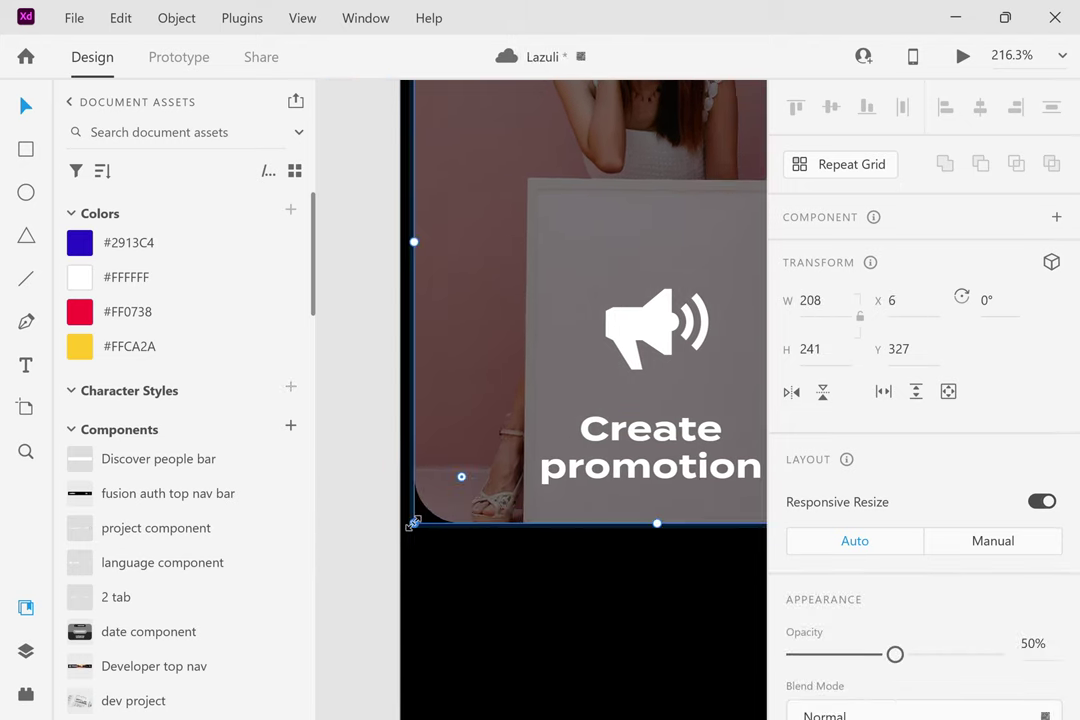
pyautogui.hotkey('ctrl', 'z')
# Widen the photo in the Create promotion card on Ad tools by extending its left edge outward.
pyautogui.click(485, 467)
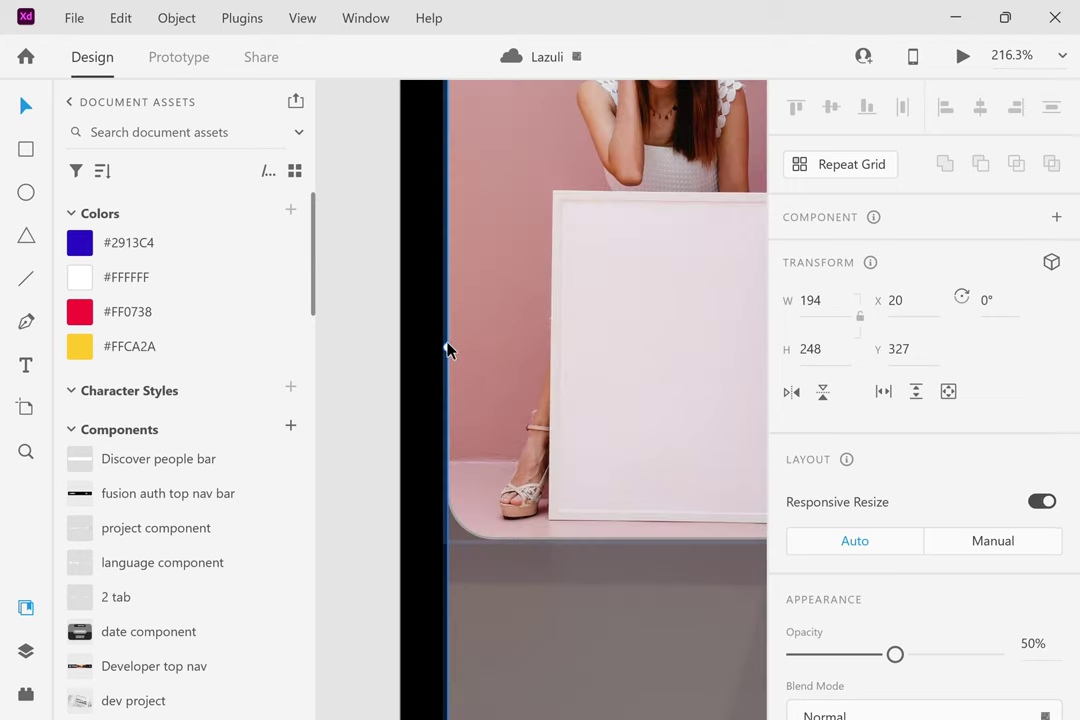
pyautogui.moveTo(447, 347); pyautogui.dragTo(425, 348)
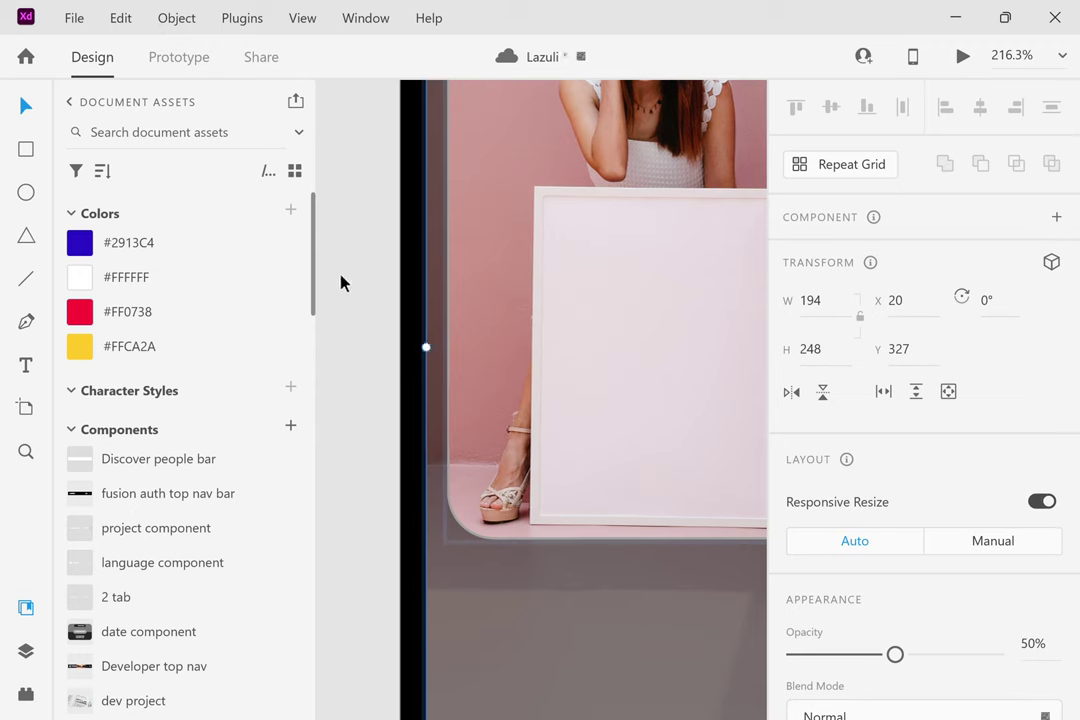
pyautogui.click(340, 282)
pyautogui.hscroll(2, 668, 347)
pyautogui.scroll(-5, 617, 373)
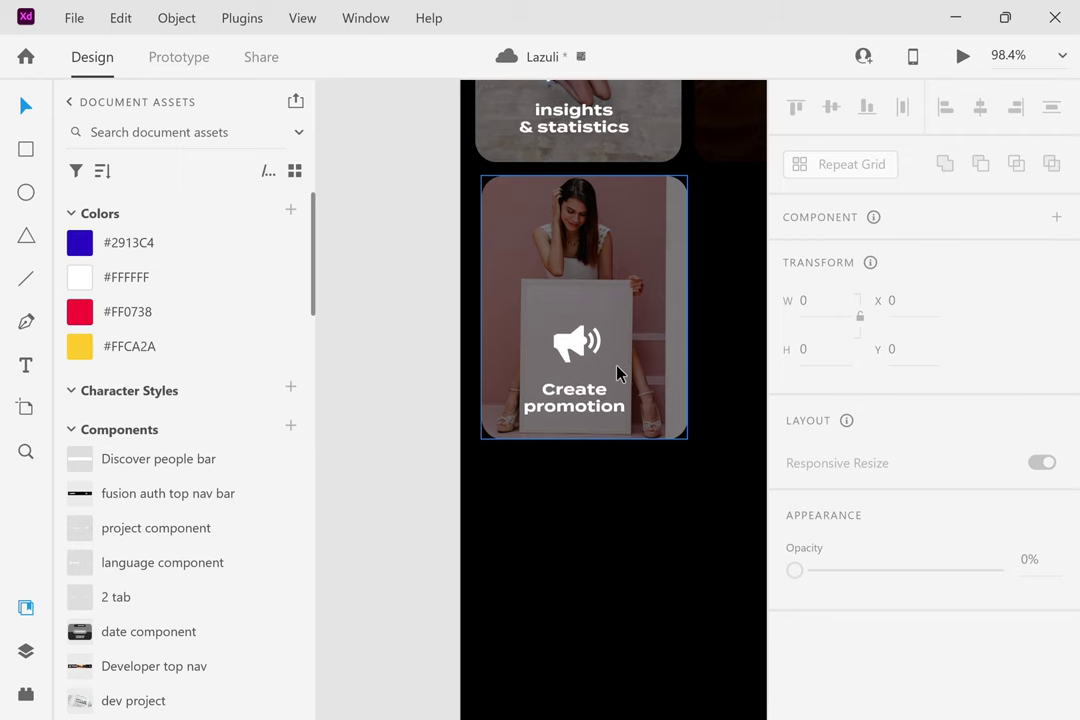
# Inspect the Create promotion card's photo, icon and right edge up close.
pyautogui.scroll(5, 617, 373)
pyautogui.hscroll(-2, 617, 373)
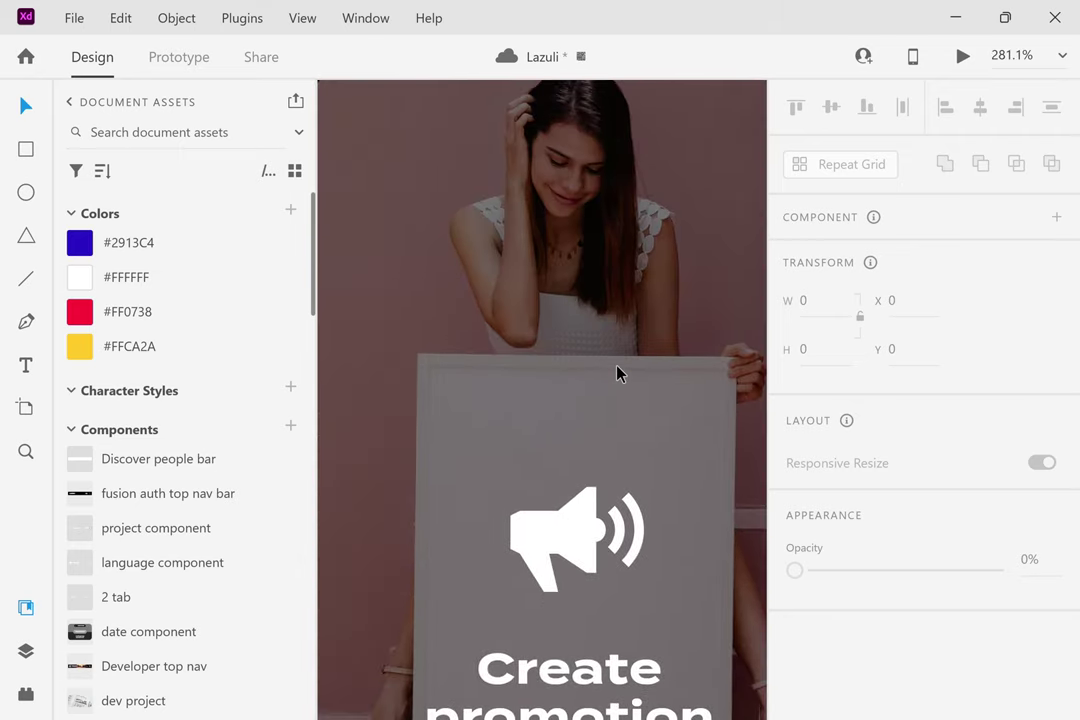
pyautogui.scroll(8, 562, 179)
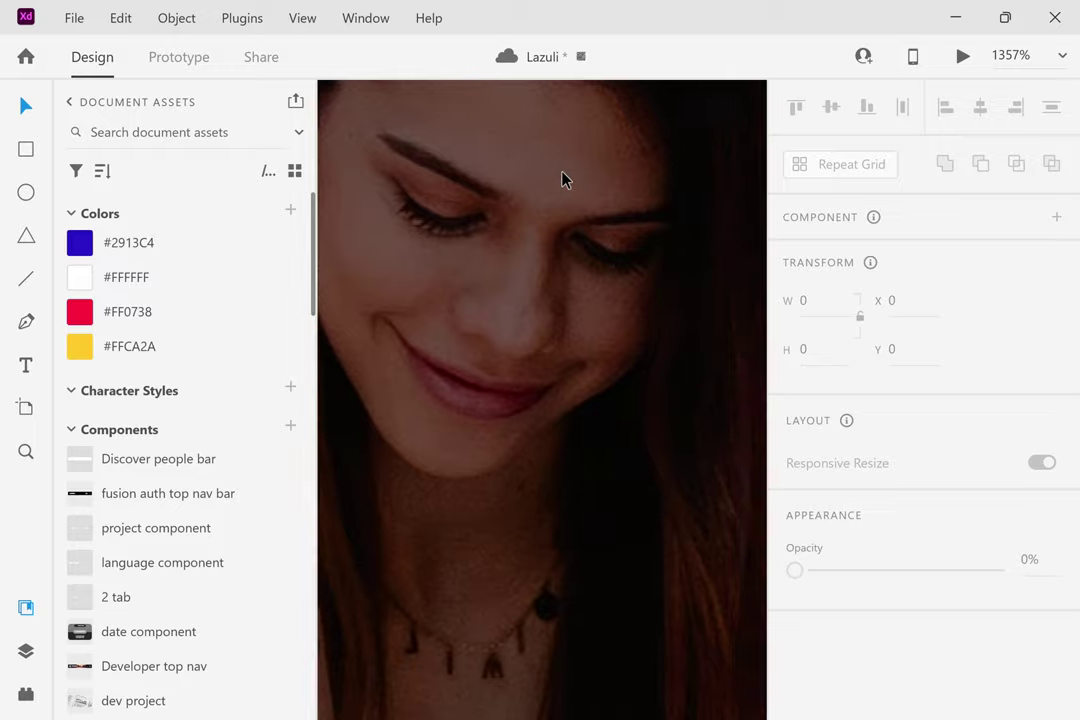
pyautogui.scroll(-7, 562, 179)
pyautogui.hscroll(2, 530, 378)
pyautogui.hscroll(-2, 530, 378)
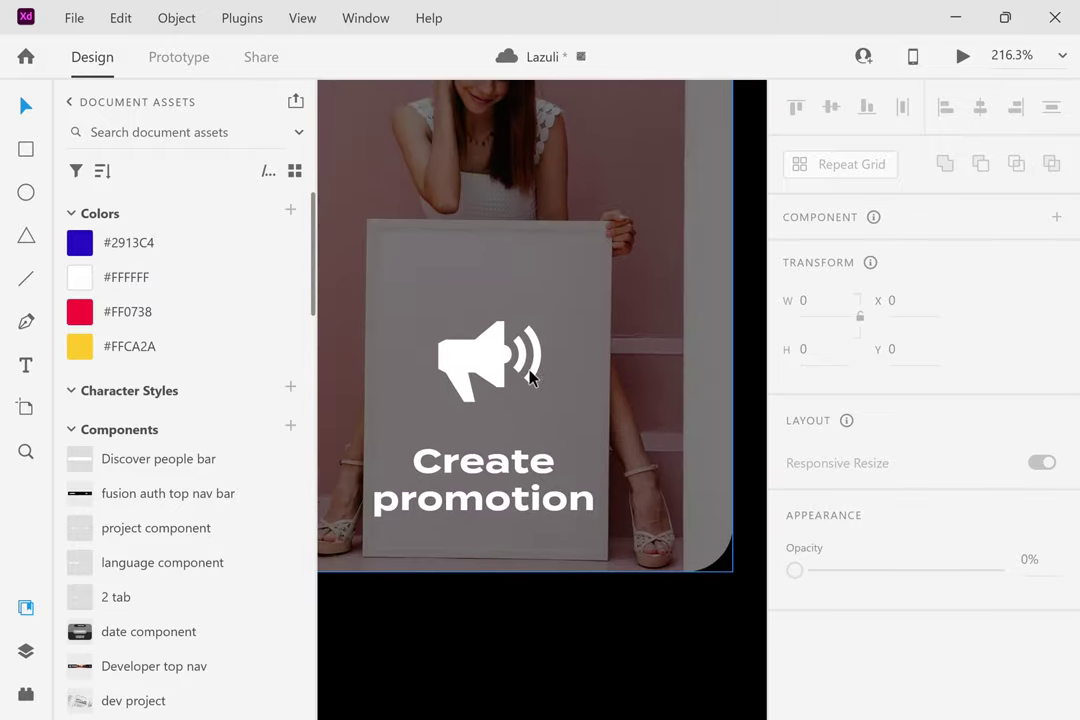
pyautogui.scroll(-1, 530, 374)
# Examine the Get Coins card and its header icons on the Ad tools artboard.
pyautogui.scroll(-4, 530, 376)
pyautogui.hscroll(5, 530, 378)
pyautogui.scroll(3, 532, 390)
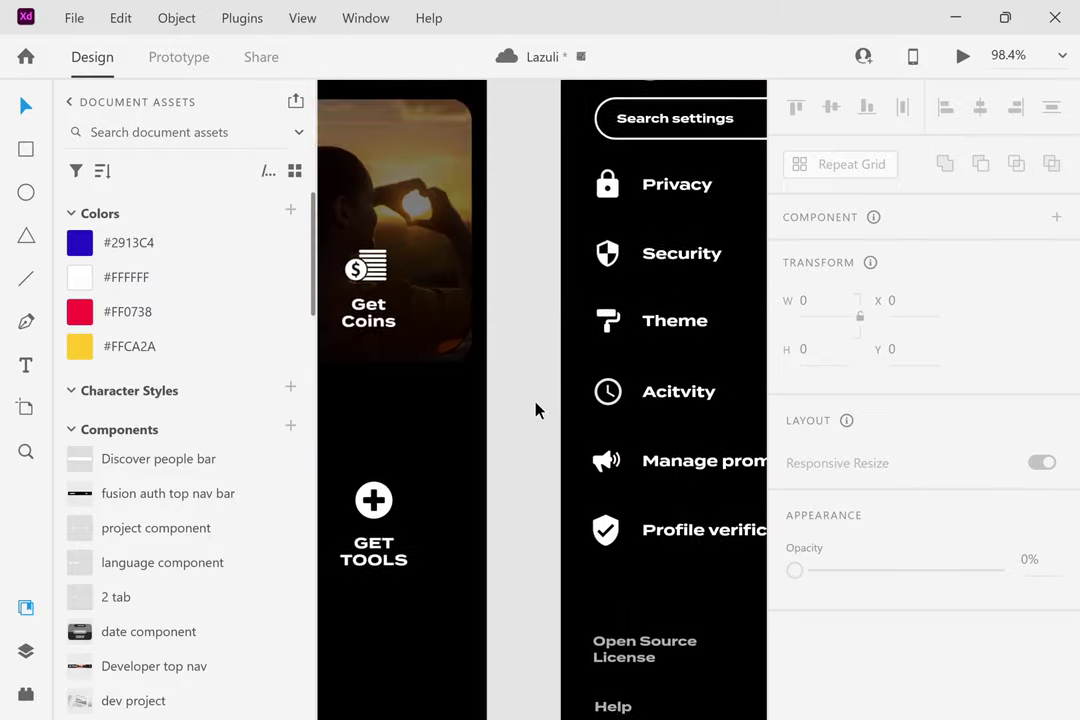
pyautogui.hscroll(-3, 535, 410)
pyautogui.scroll(1, 535, 410)
pyautogui.scroll(3, 574, 246)
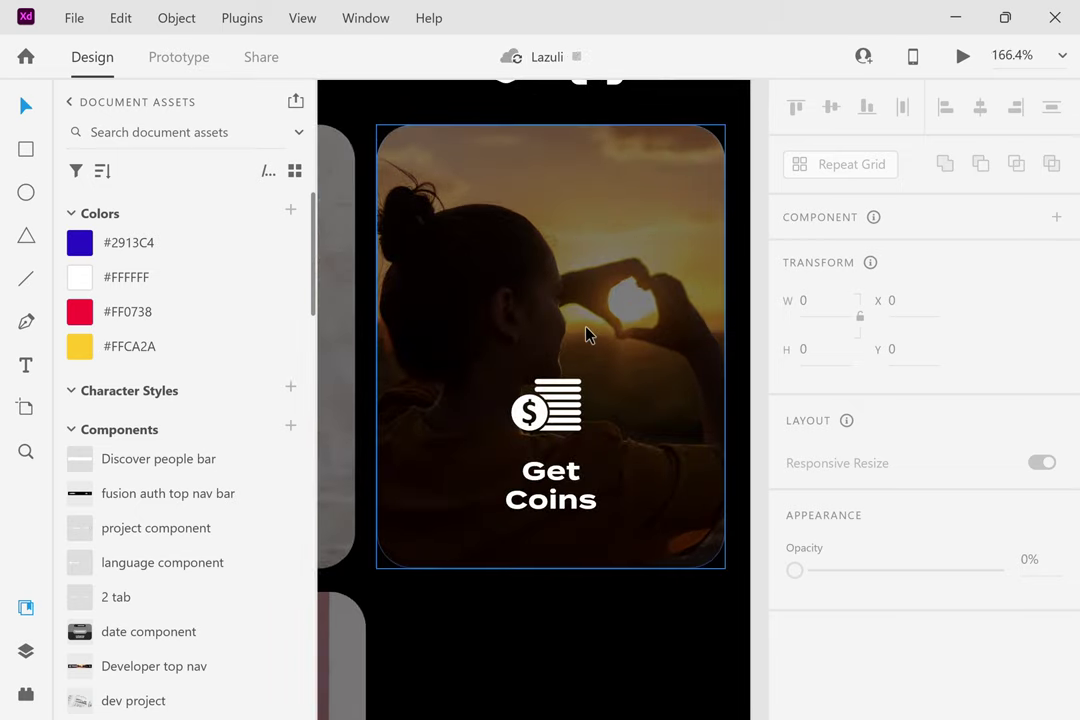
pyautogui.scroll(2, 588, 336)
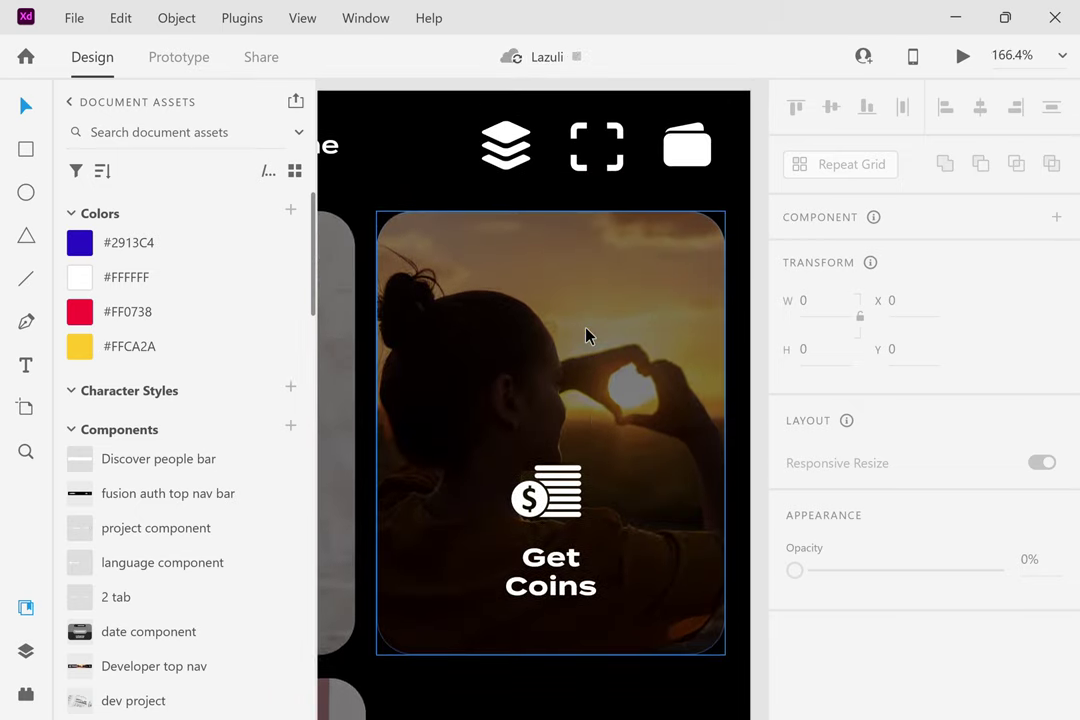
pyautogui.scroll(-5, 585, 336)
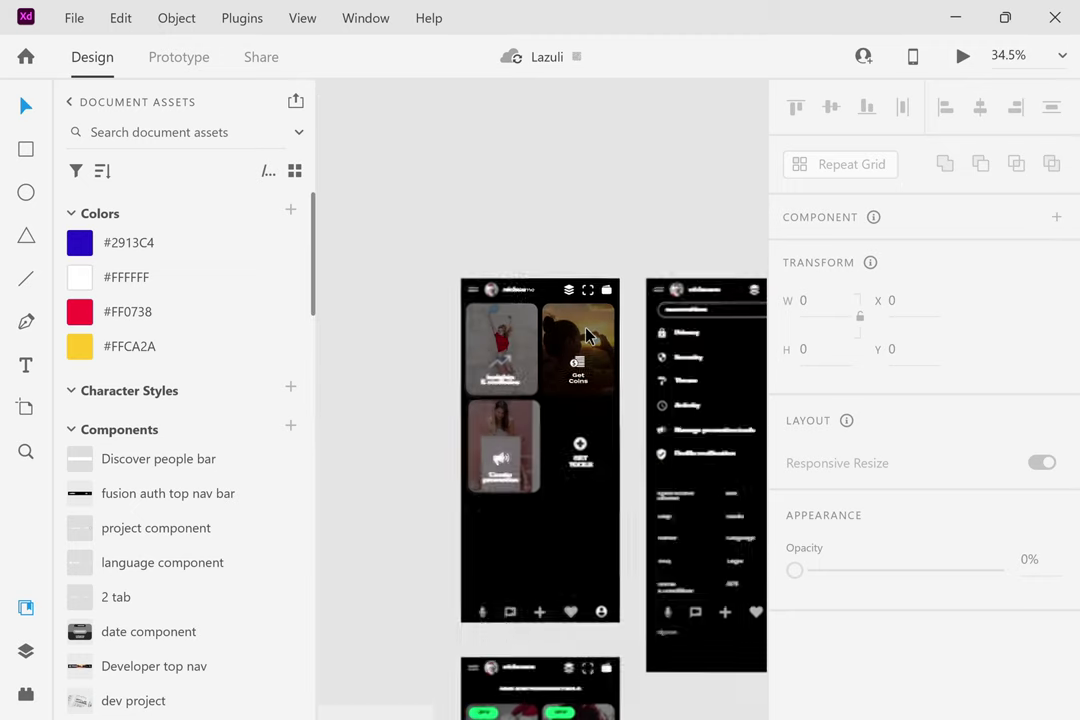
# Look over the Settings, Edit, Create Promotion, Manage Promotion and Payment artboards.
pyautogui.hscroll(3, 757, 398)
pyautogui.hscroll(2, 757, 398)
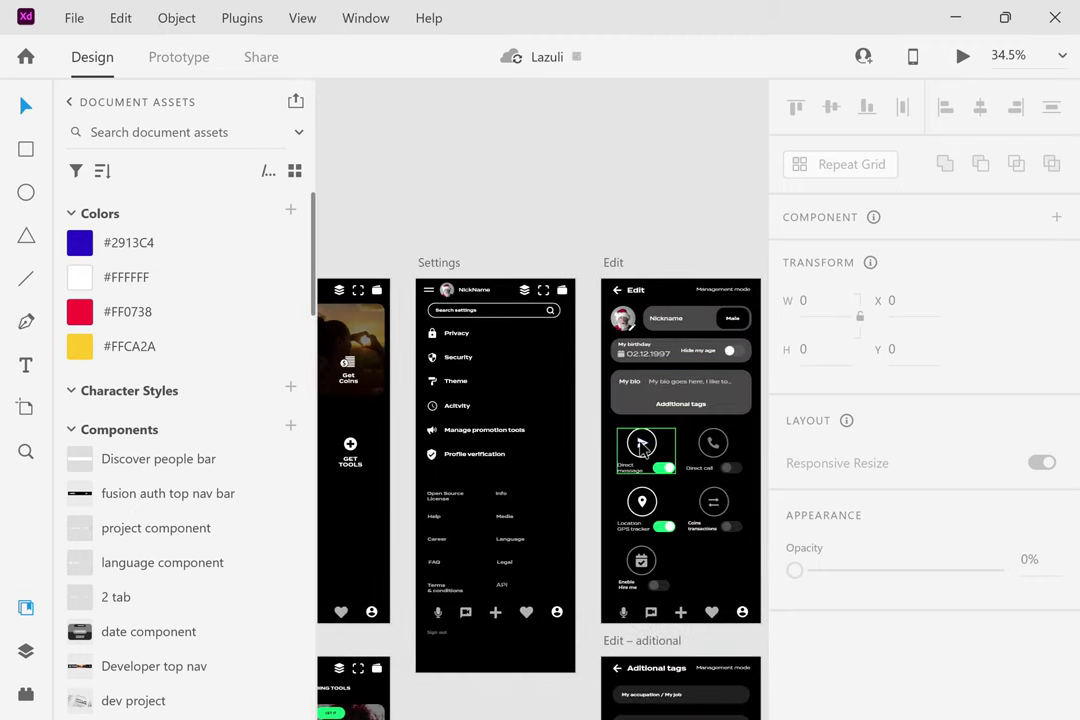
pyautogui.scroll(-1, 607, 312)
pyautogui.scroll(-3, 607, 312)
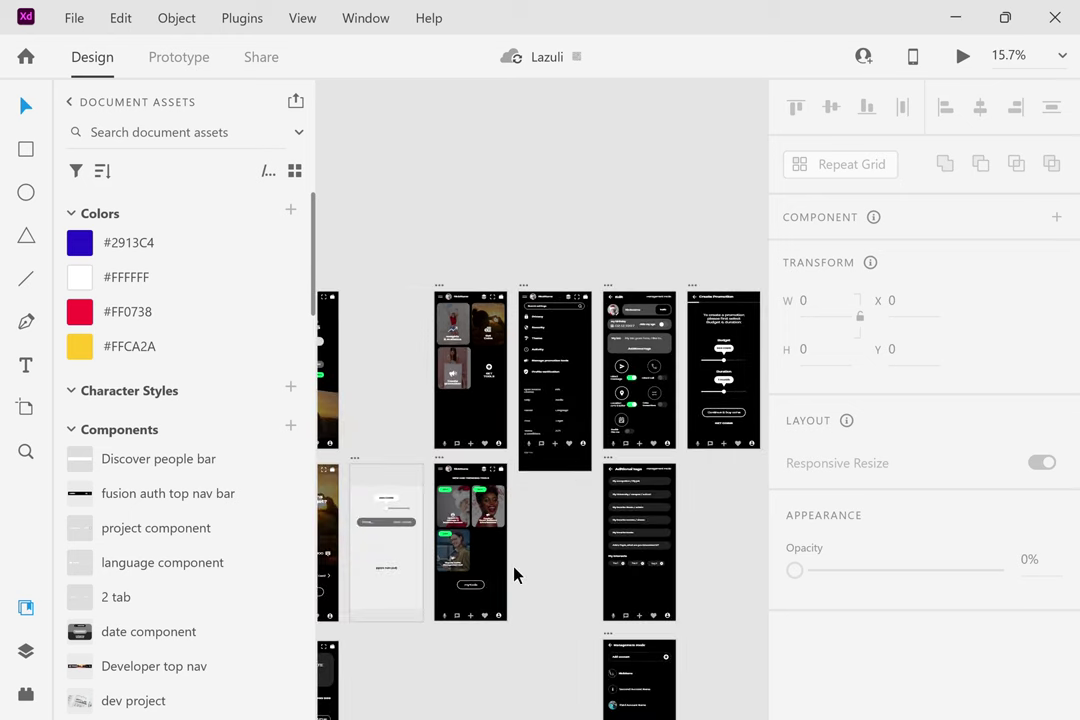
pyautogui.scroll(-2, 513, 574)
pyautogui.hscroll(2, 513, 574)
pyautogui.hscroll(3, 687, 159)
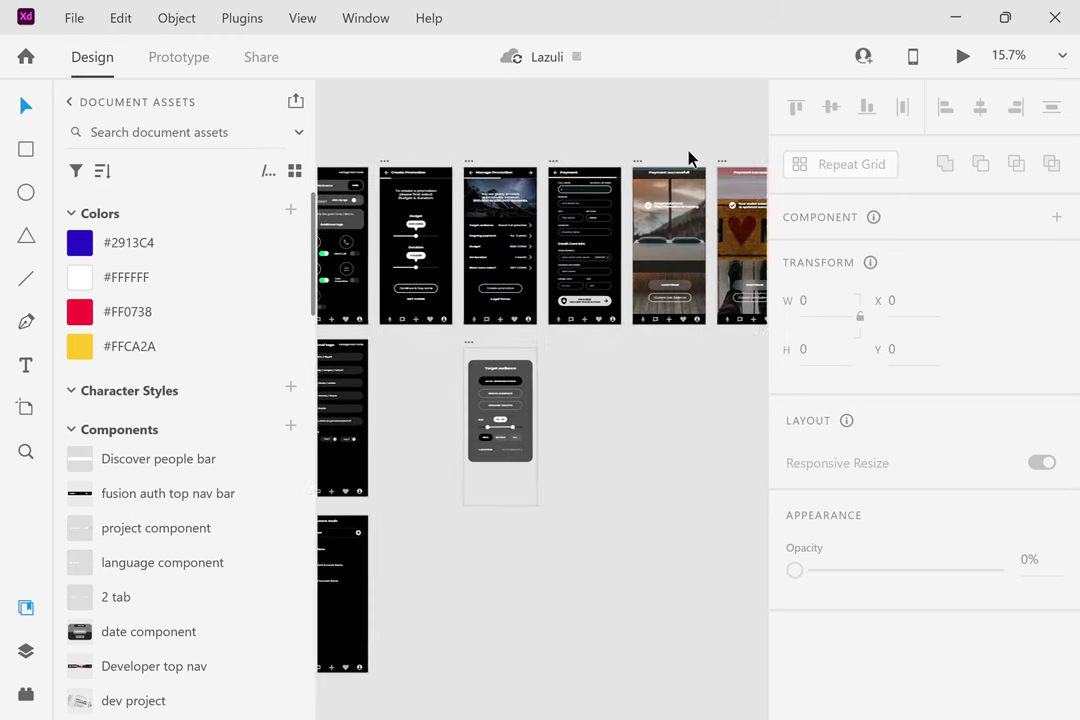
pyautogui.hscroll(-4, 687, 159)
pyautogui.hscroll(-1, 687, 159)
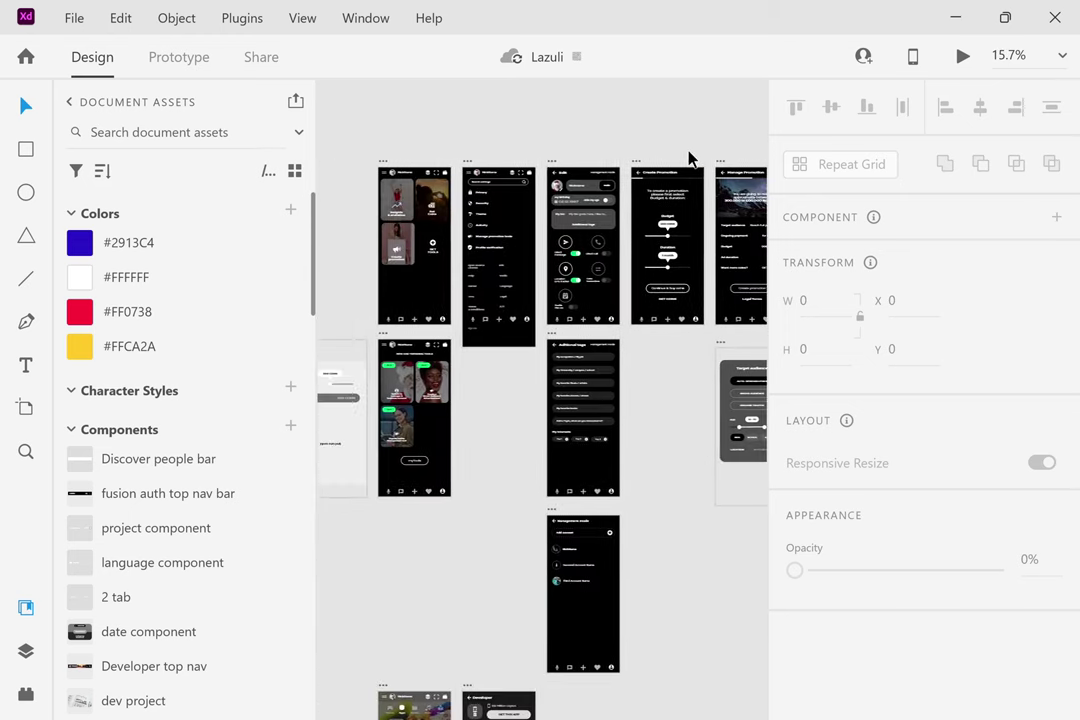
# Survey the map, Exchange coins and transaction artboards down to the Calendar and Followers rows.
pyautogui.hscroll(5, 687, 159)
pyautogui.scroll(-2, 688, 158)
pyautogui.scroll(-4, 463, 372)
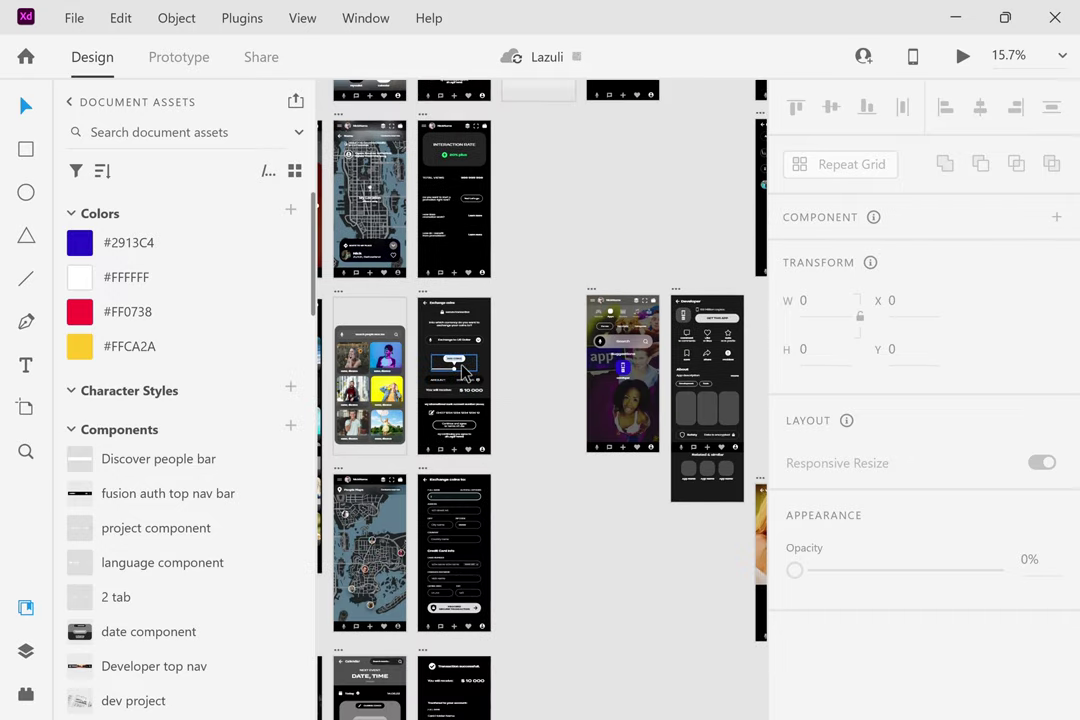
pyautogui.hscroll(2, 463, 373)
pyautogui.hscroll(-2, 463, 373)
pyautogui.scroll(-3, 463, 373)
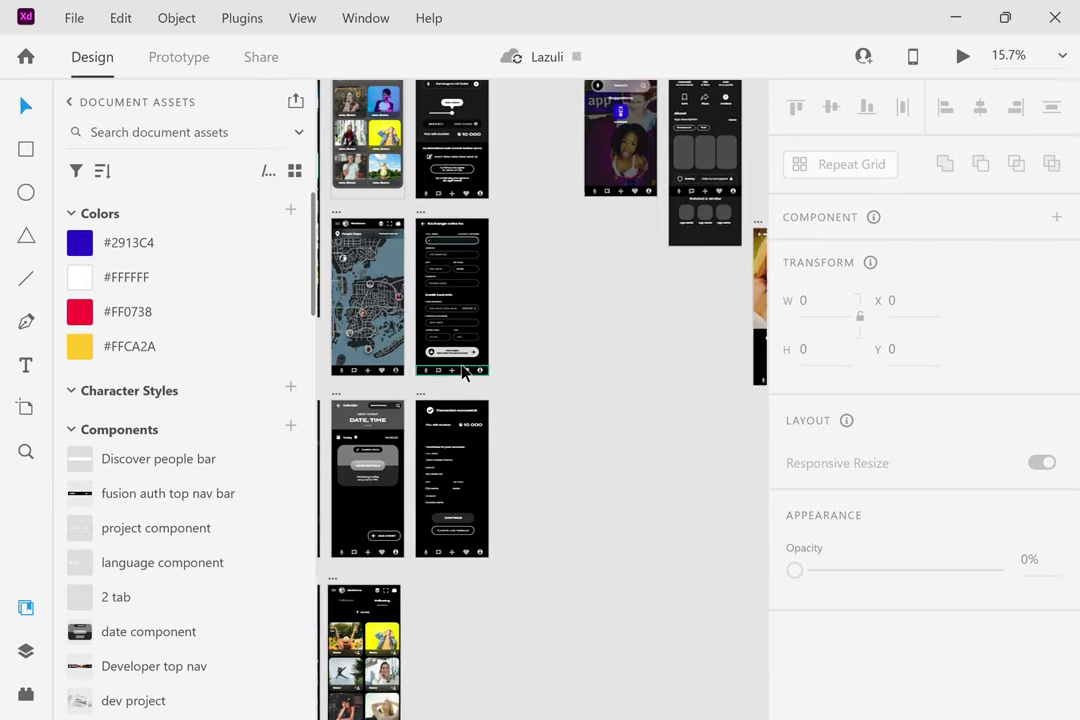
pyautogui.hscroll(-4, 463, 373)
pyautogui.scroll(-2, 573, 538)
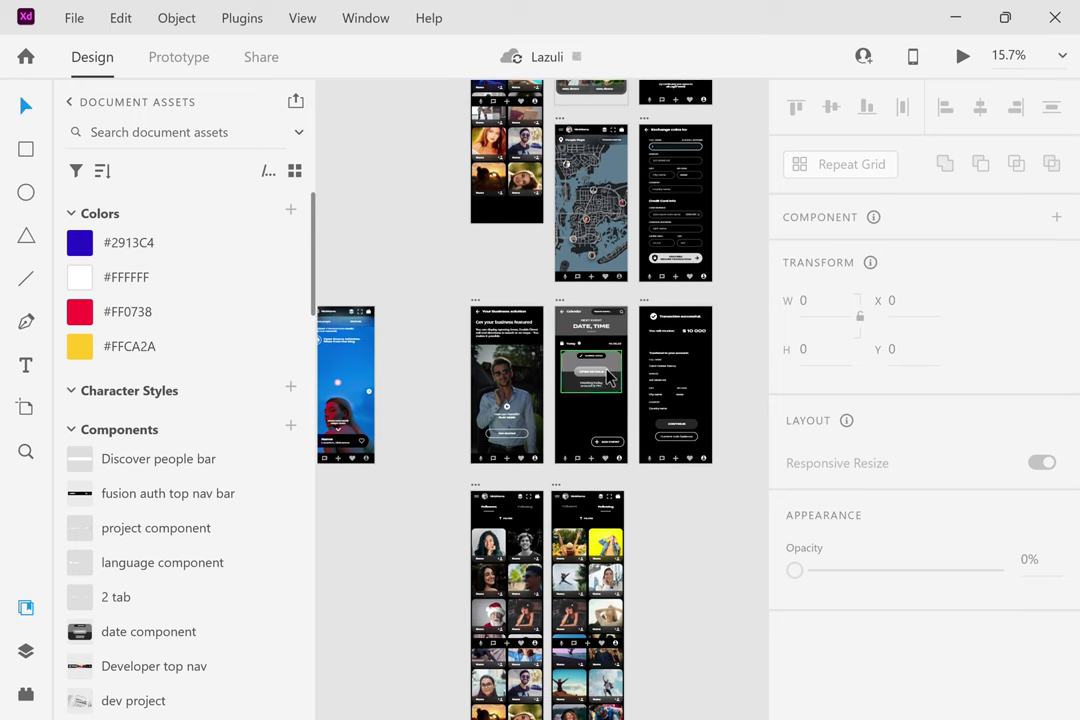
# Examine the Calendar artboard's event header, meeting card and ADD EVENT button up close.
pyautogui.keyDown('ctrl'); pyautogui.scroll(1, 588, 418); pyautogui.keyUp('ctrl')
pyautogui.keyDown('ctrl'); pyautogui.scroll(5, 591, 423); pyautogui.keyUp('ctrl')
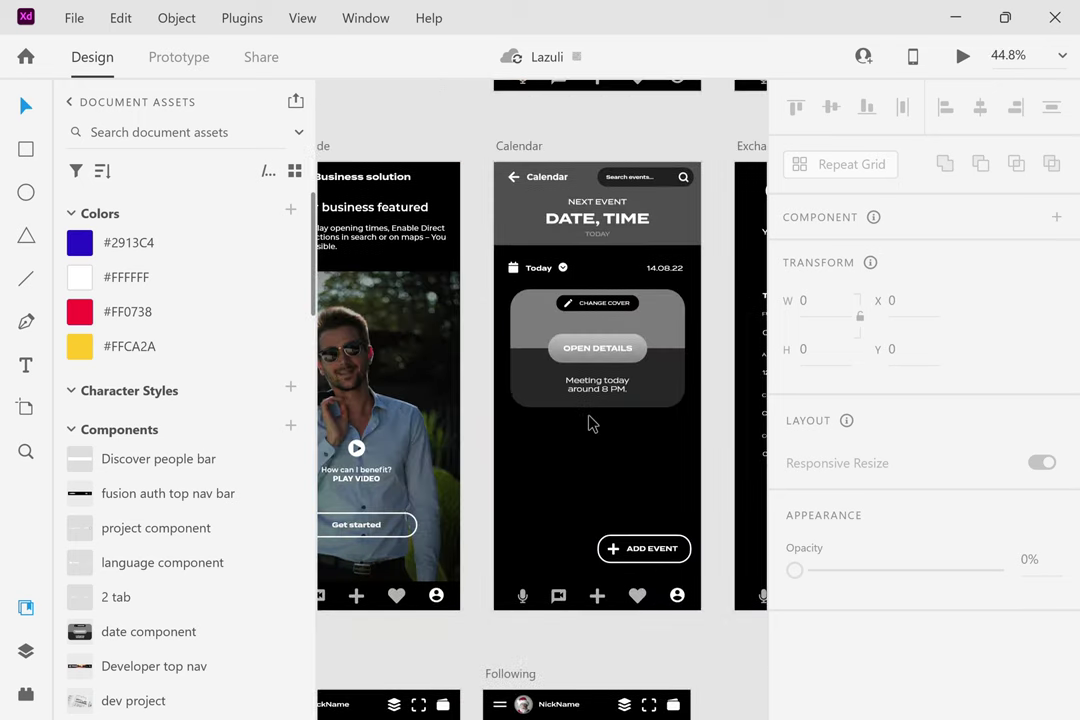
pyautogui.hscroll(1, 591, 423)
pyautogui.scroll(1, 591, 423)
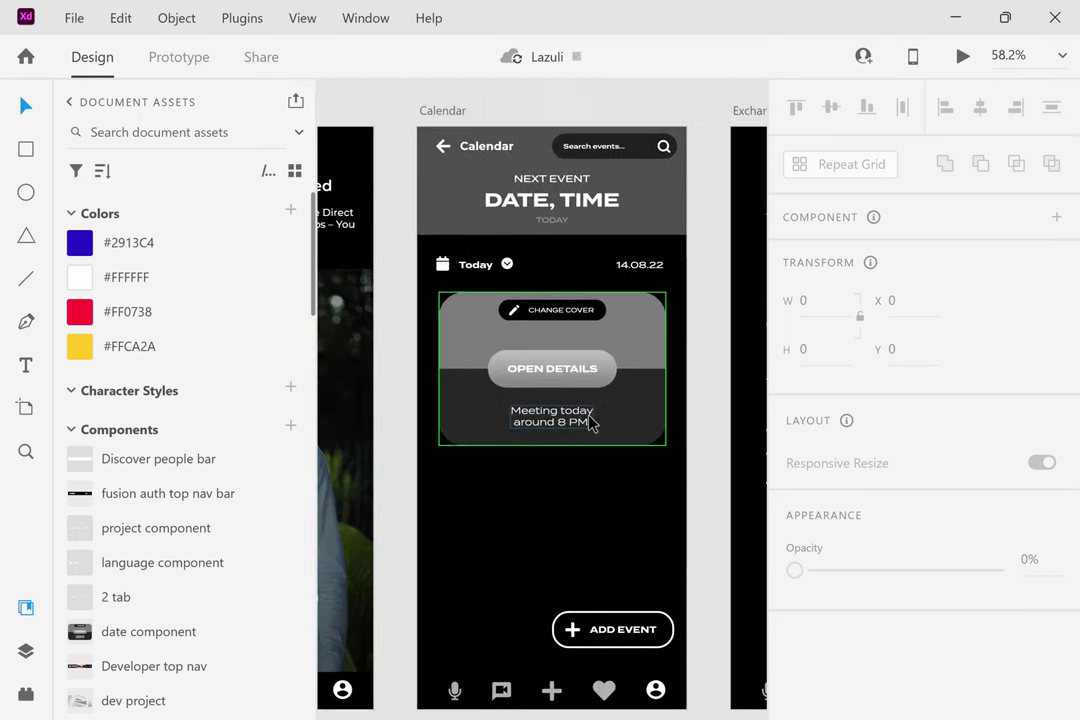
pyautogui.scroll(-1, 591, 423)
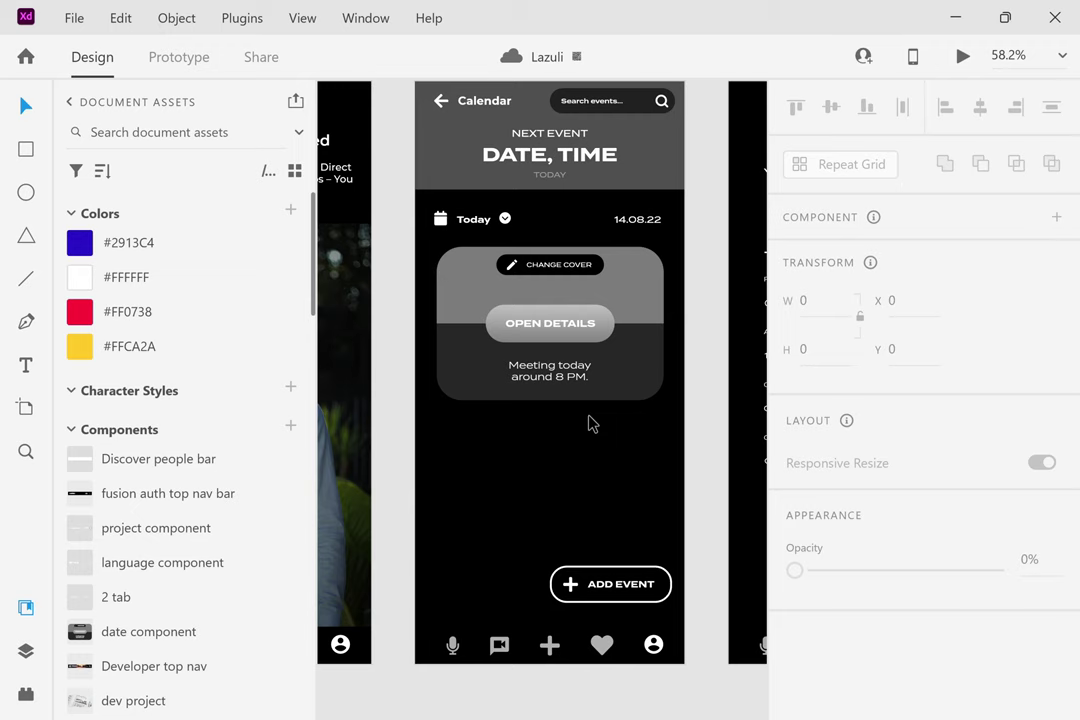
pyautogui.scroll(1, 592, 424)
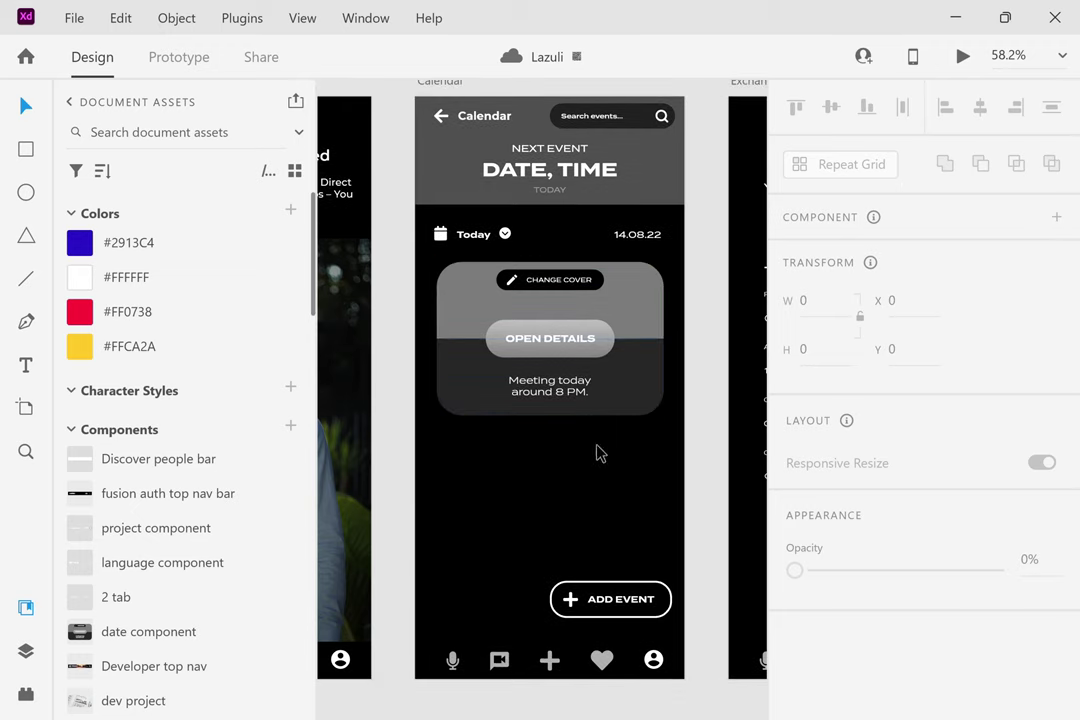
# Narrow the description text box under "Get your business featured" on the Businessmode artboard so its lines rewrap.
pyautogui.hscroll(-10, 612, 478)
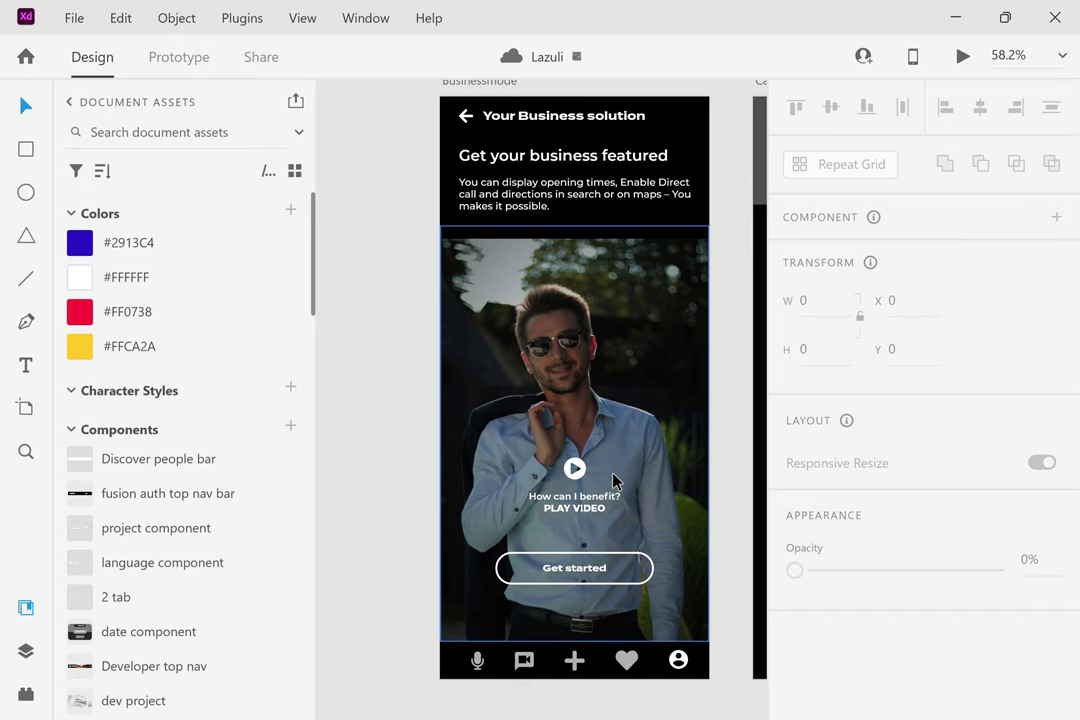
pyautogui.click(656, 197)
pyautogui.moveTo(691, 181); pyautogui.dragTo(673, 180)
pyautogui.press('Escape')
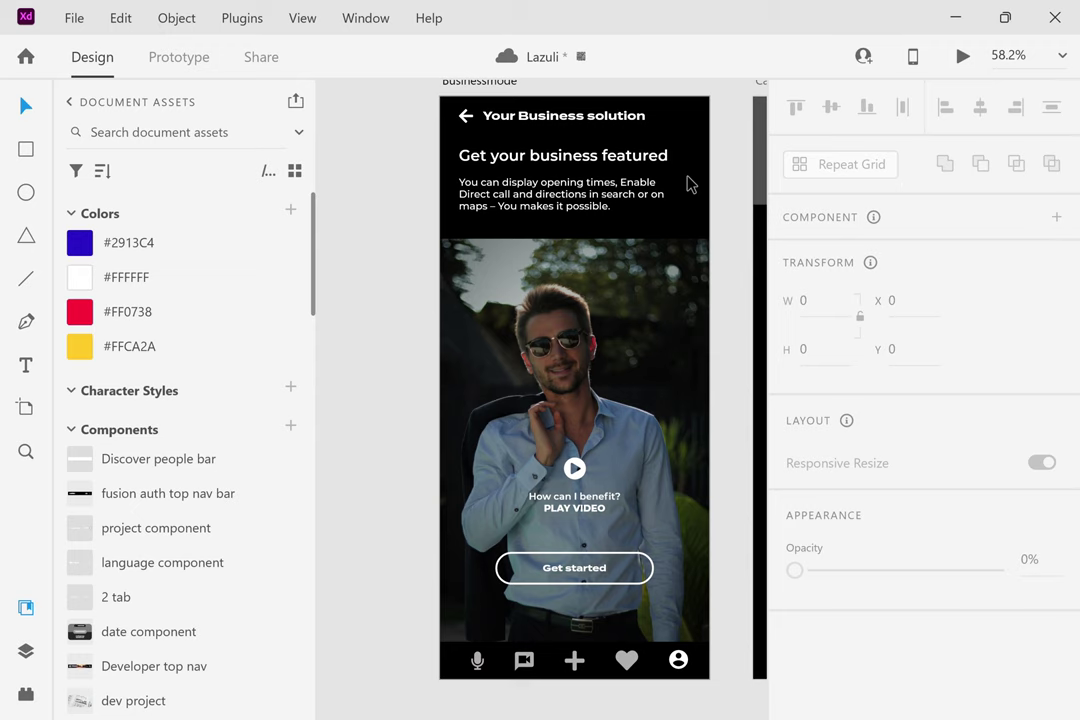
# Review the Followers artboard's profile grid and the neighbouring Following artboard.
pyautogui.scroll(-10, 687, 183)
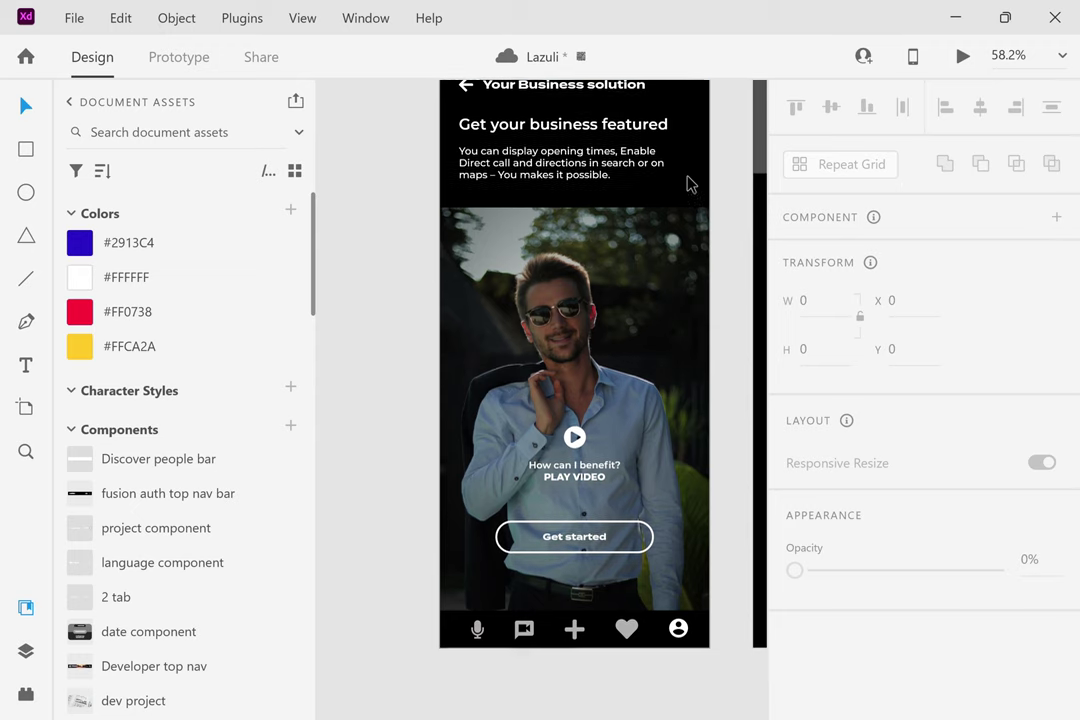
pyautogui.scroll(-3, 687, 183)
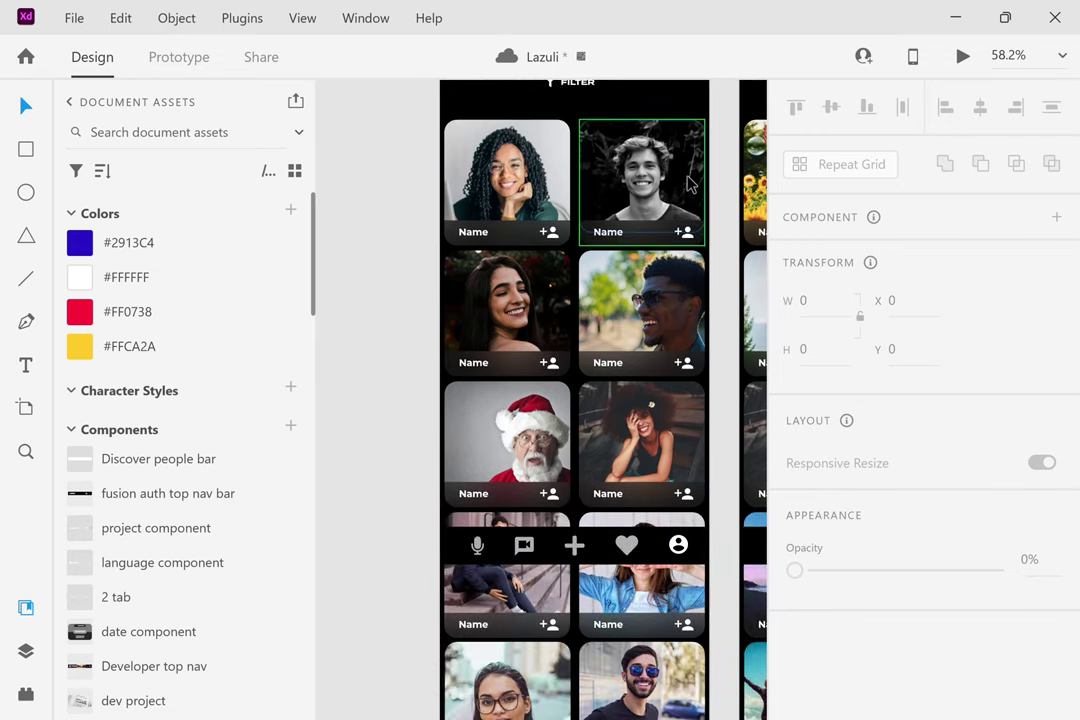
pyautogui.scroll(1, 687, 183)
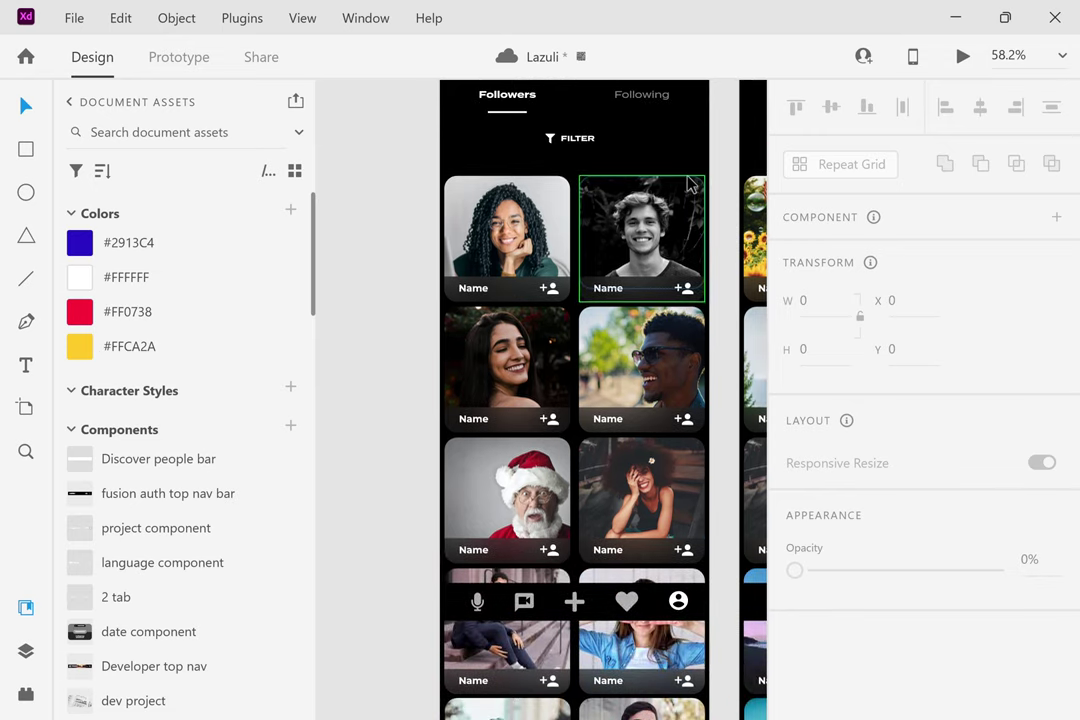
pyautogui.scroll(-10, 687, 183)
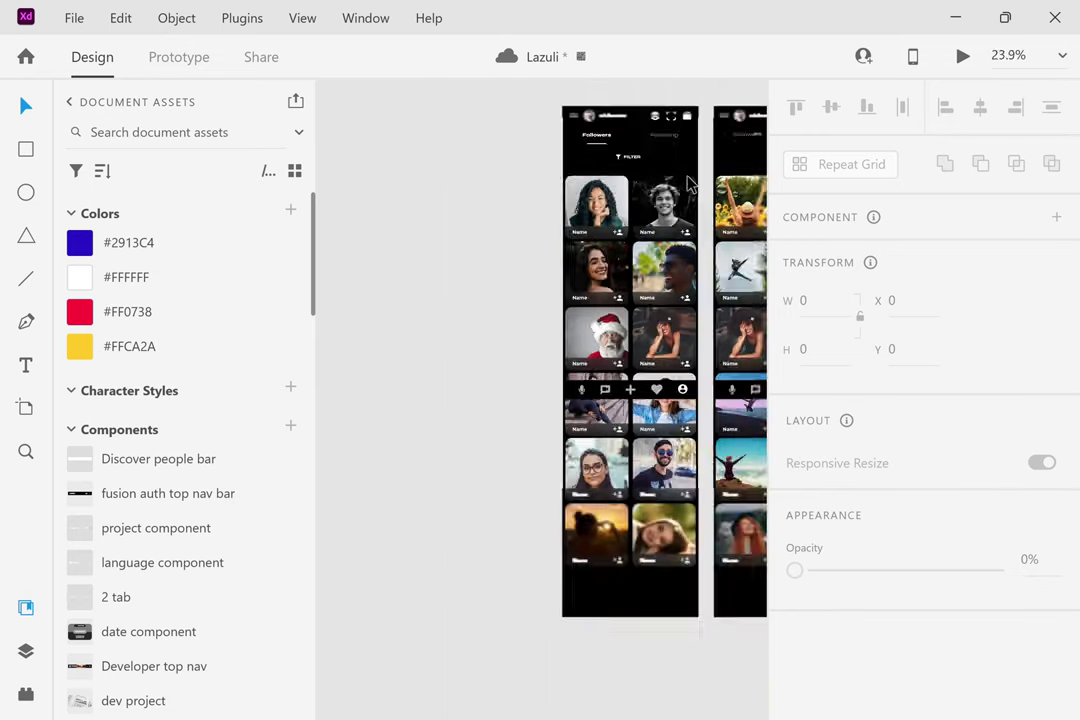
pyautogui.scroll(5, 418, 597)
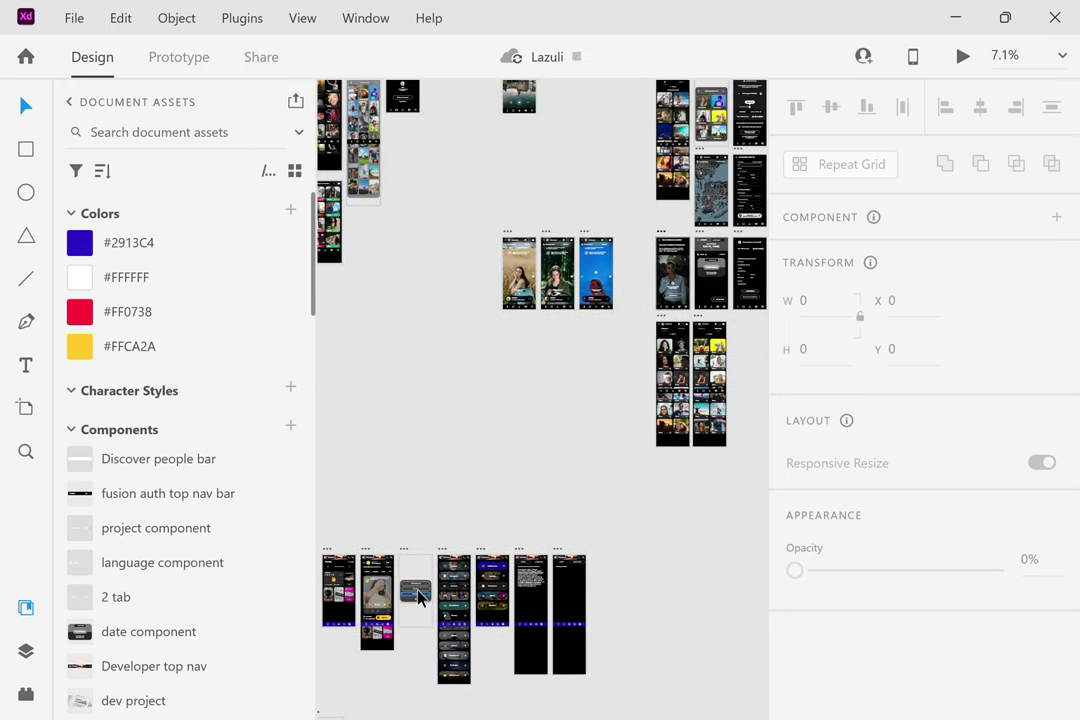
# Look over the Developer artboards, including the code editor, myProjects, search and project screens.
pyautogui.scroll(-5, 418, 597)
pyautogui.scroll(5, 418, 597)
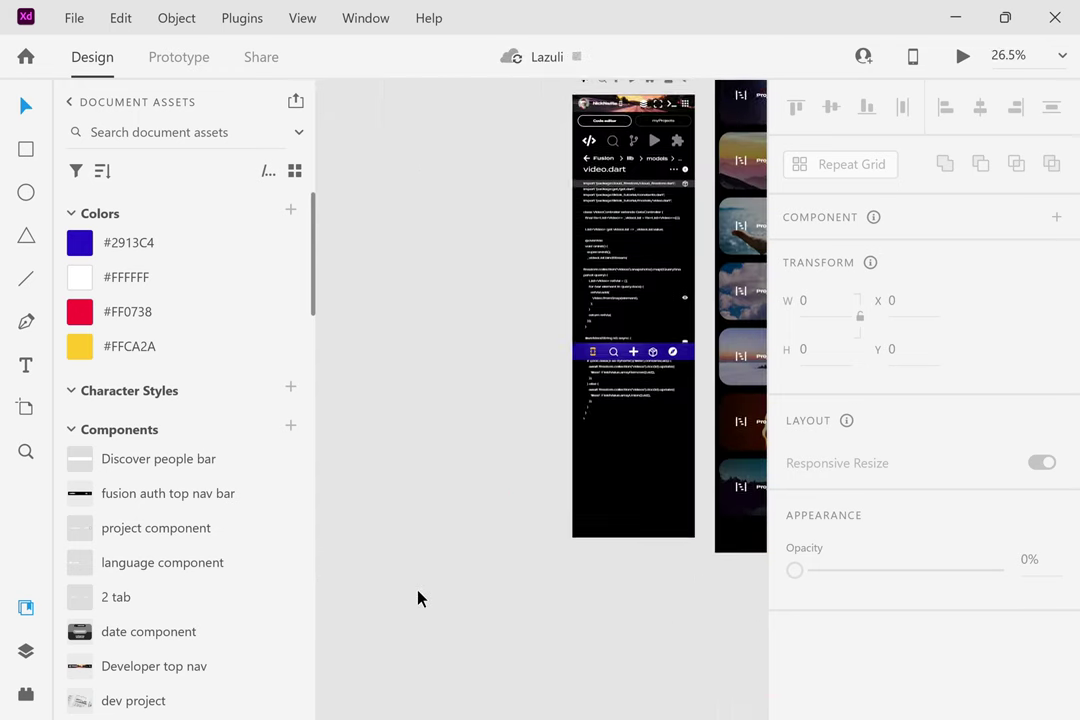
pyautogui.scroll(5, 418, 597)
pyautogui.hscroll(3, 418, 597)
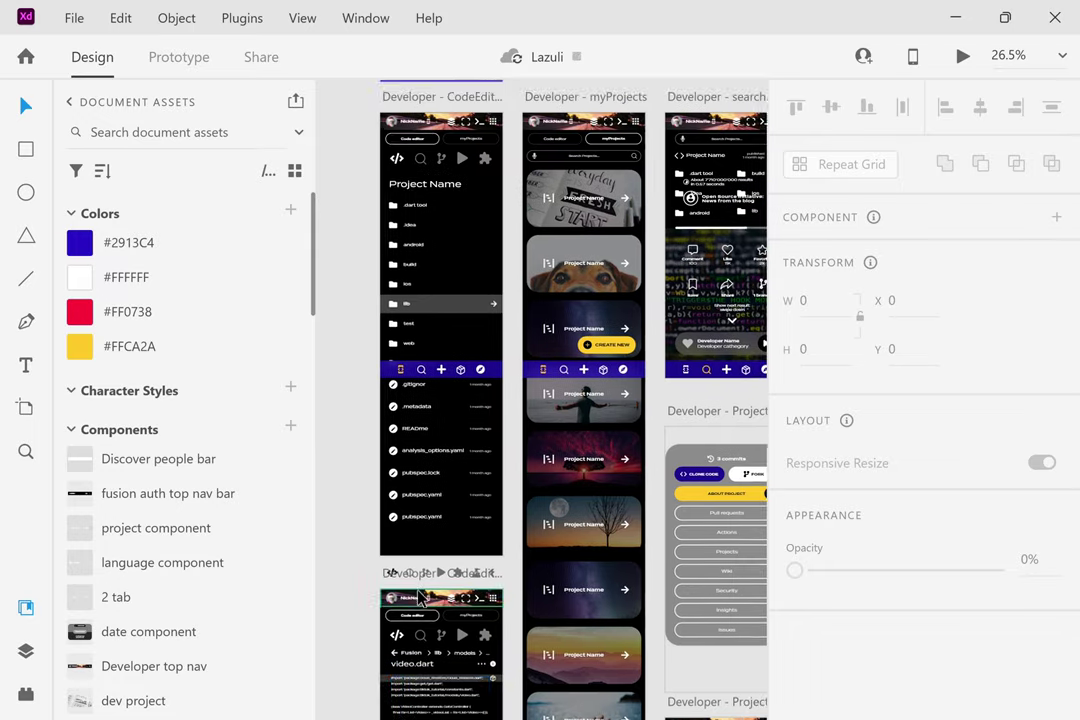
pyautogui.hscroll(3, 420, 597)
pyautogui.scroll(-6, 513, 400)
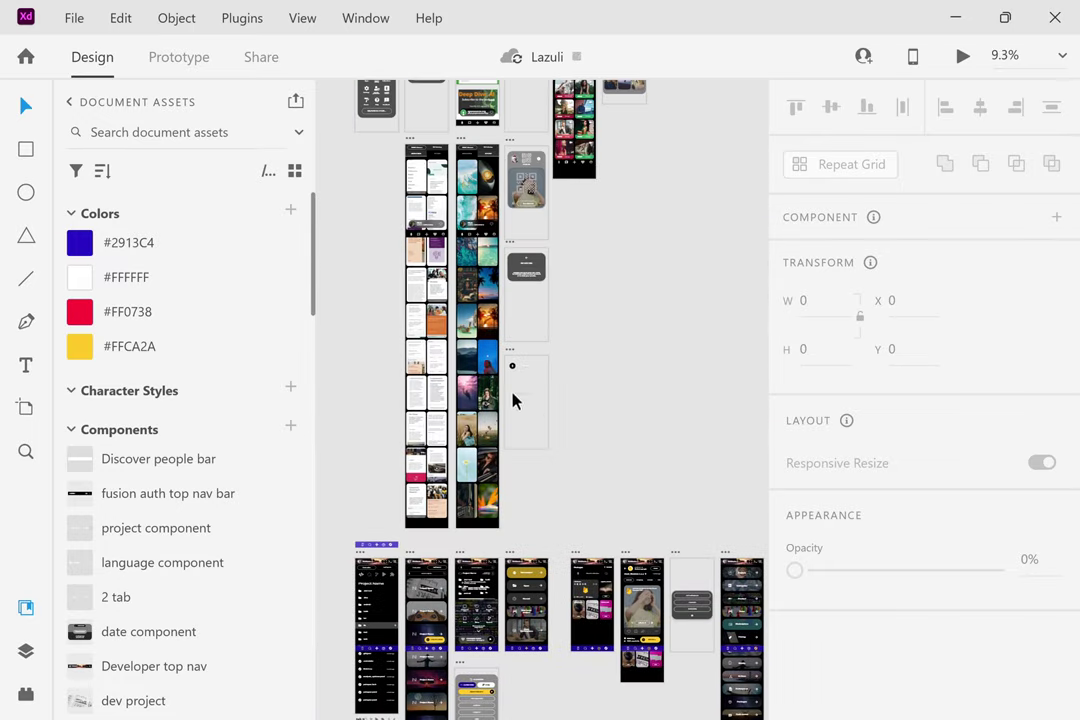
# Examine the Open Source search results artboard, from its search bar to the expandable topics below the description.
pyautogui.scroll(5, 420, 240)
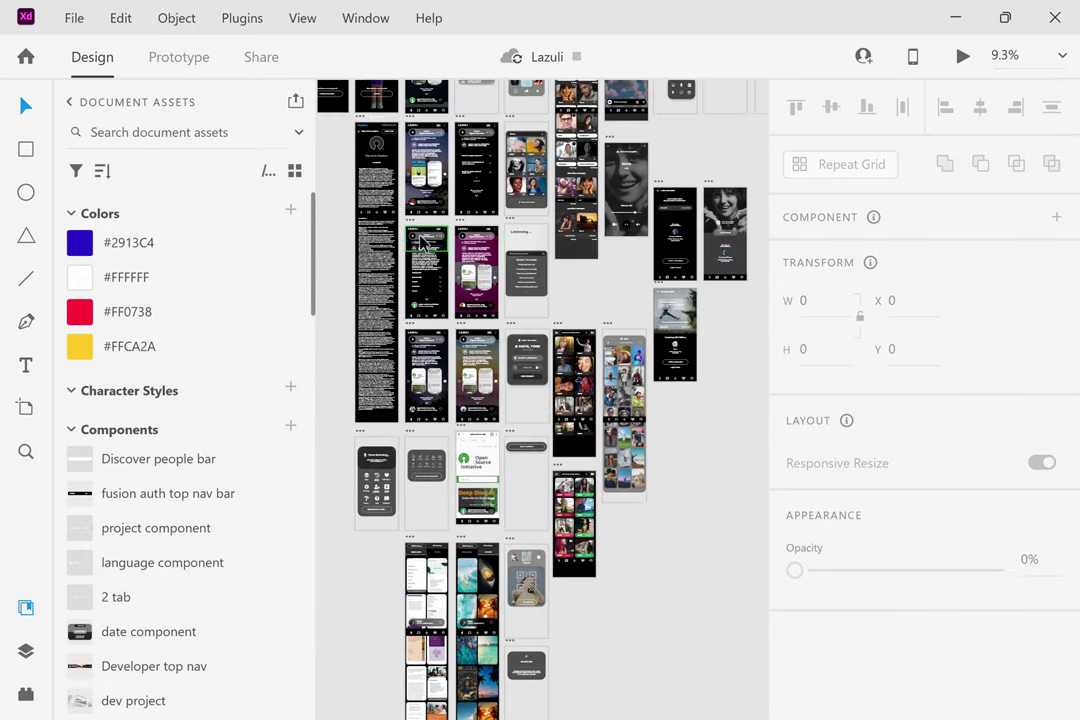
pyautogui.scroll(12, 420, 240)
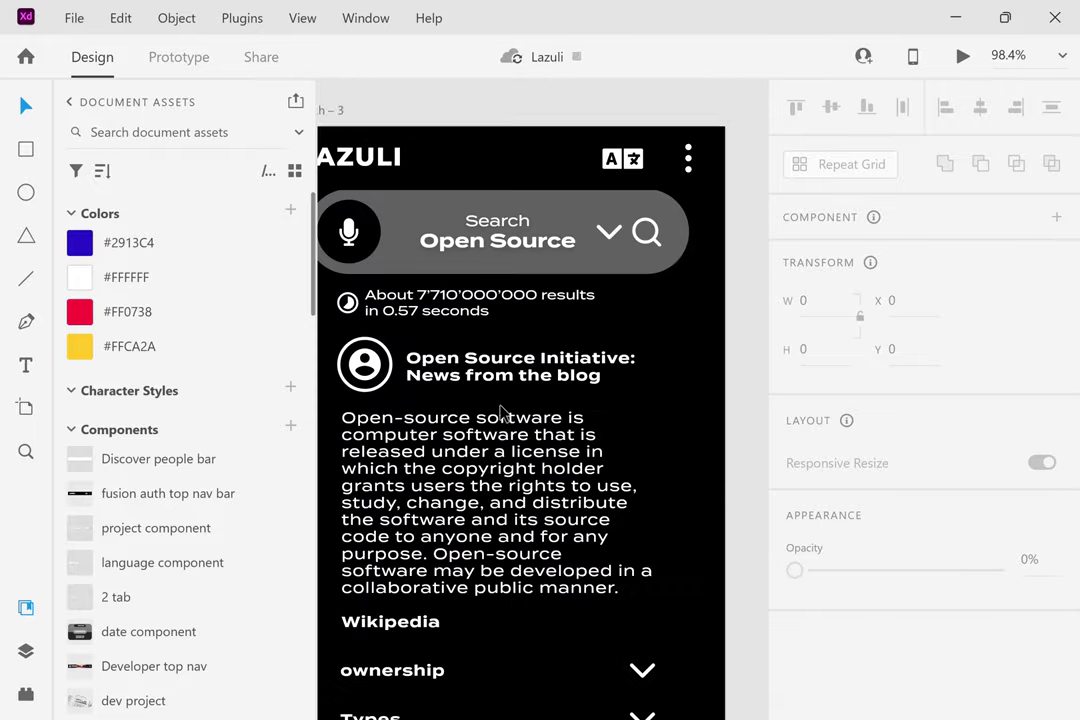
pyautogui.scroll(-3, 502, 412)
pyautogui.hscroll(-1, 502, 412)
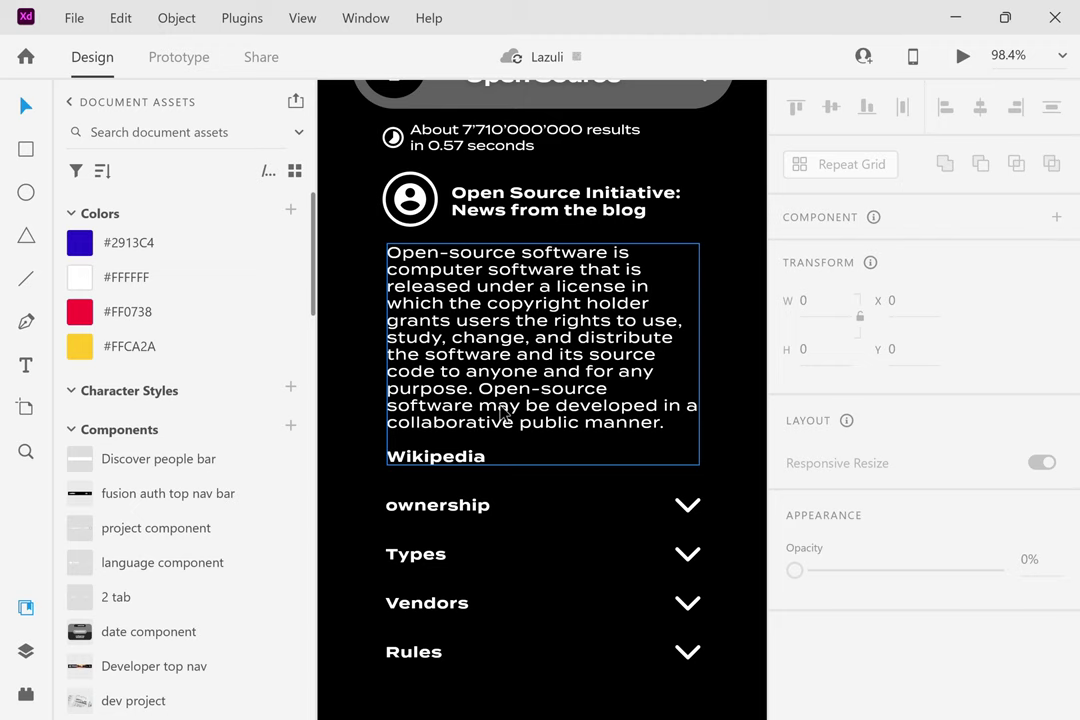
pyautogui.scroll(-1, 502, 415)
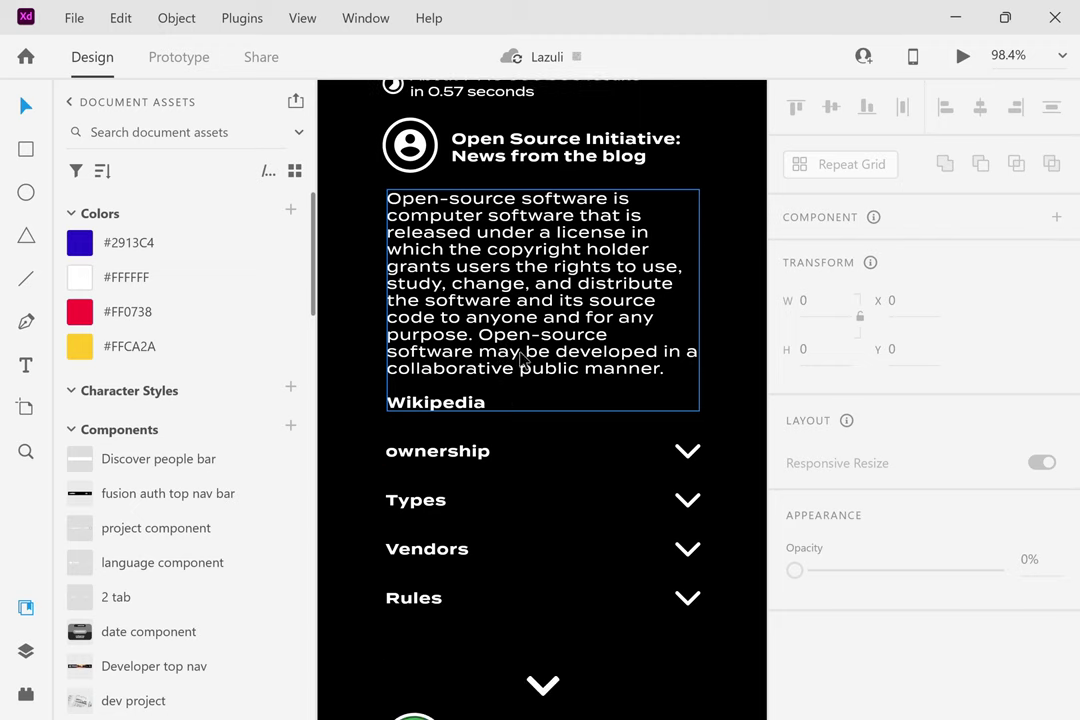
# Set the font size of the open-source description and its Wikipedia credit to 12.
pyautogui.click(559, 321)
pyautogui.doubleClick(565, 322)
pyautogui.scroll(-3, 927, 620)
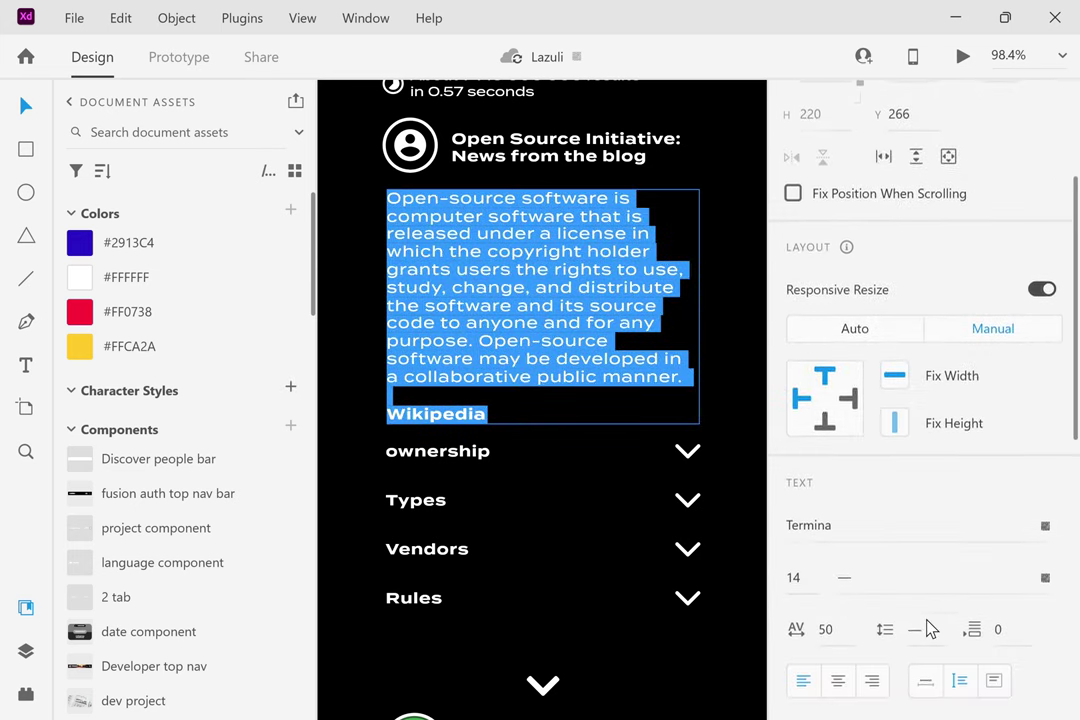
pyautogui.click(806, 579)
pyautogui.write('12')
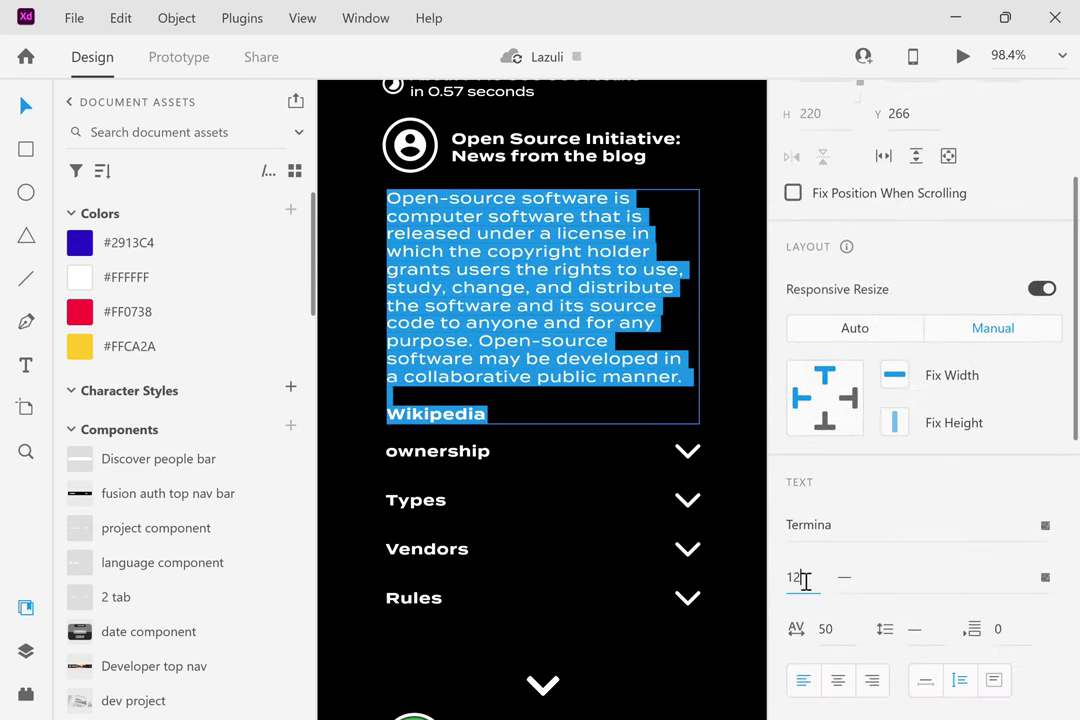
pyautogui.press('Return')
pyautogui.press('Escape')
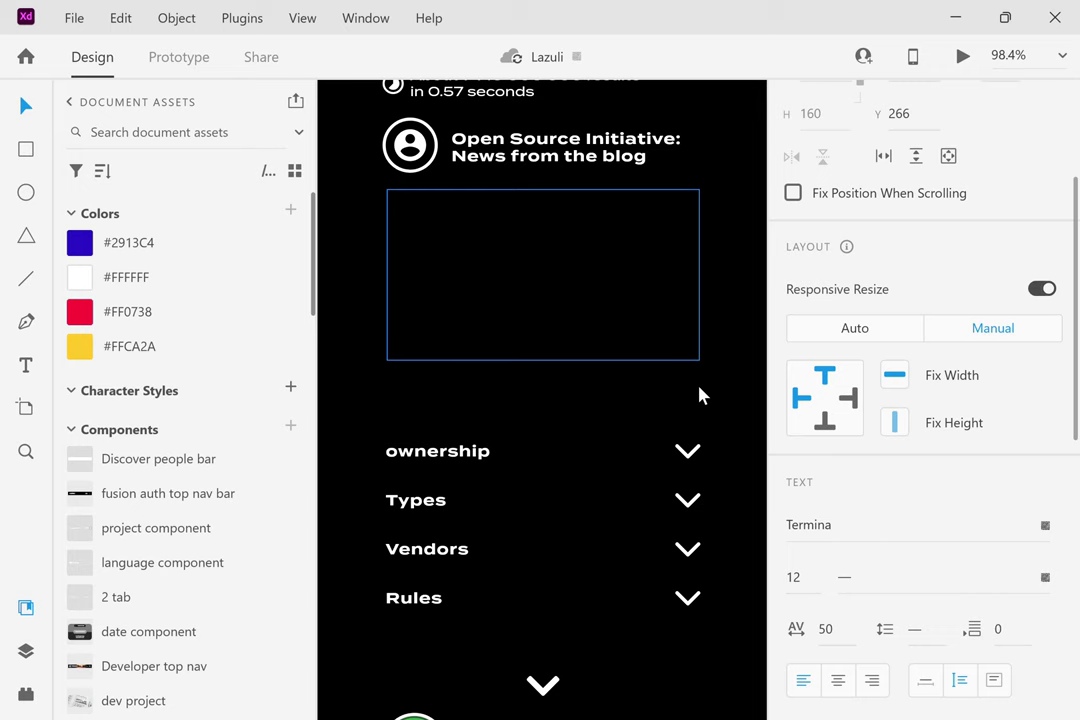
pyautogui.scroll(-2, 699, 393)
pyautogui.click(714, 402)
# Move the open-source description text down on the 02_Search – 3 artboard, closer to the "ownership" row.
pyautogui.scroll(-3, 714, 402)
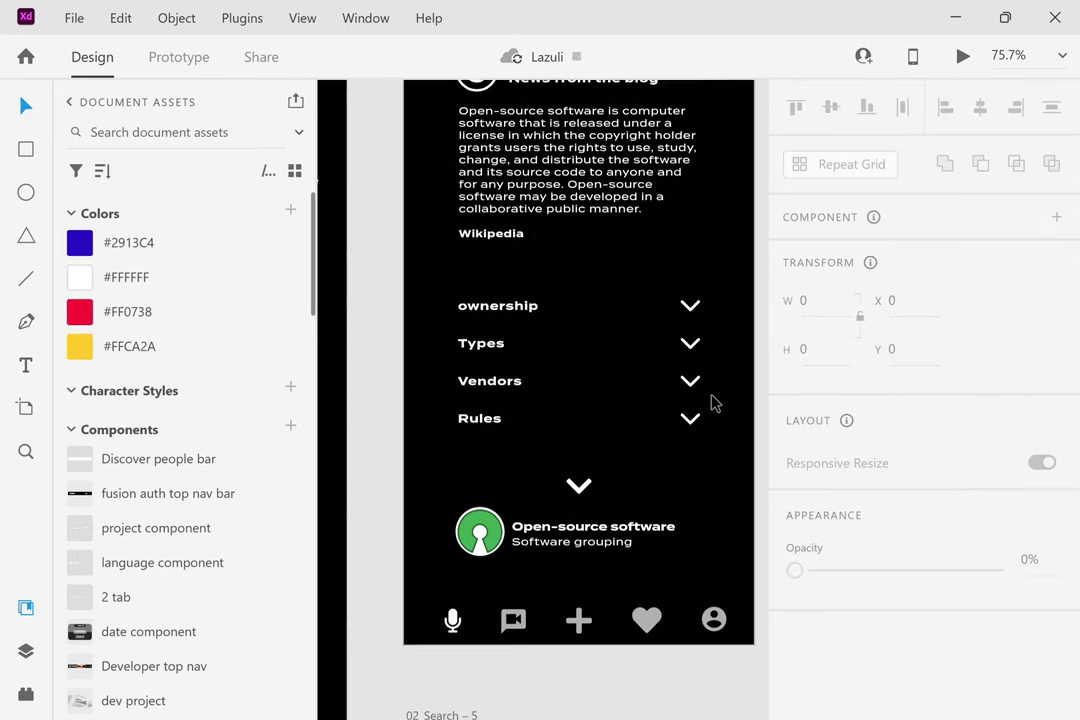
pyautogui.hscroll(2, 716, 400)
pyautogui.moveTo(586, 200); pyautogui.dragTo(584, 226)
pyautogui.click(689, 252)
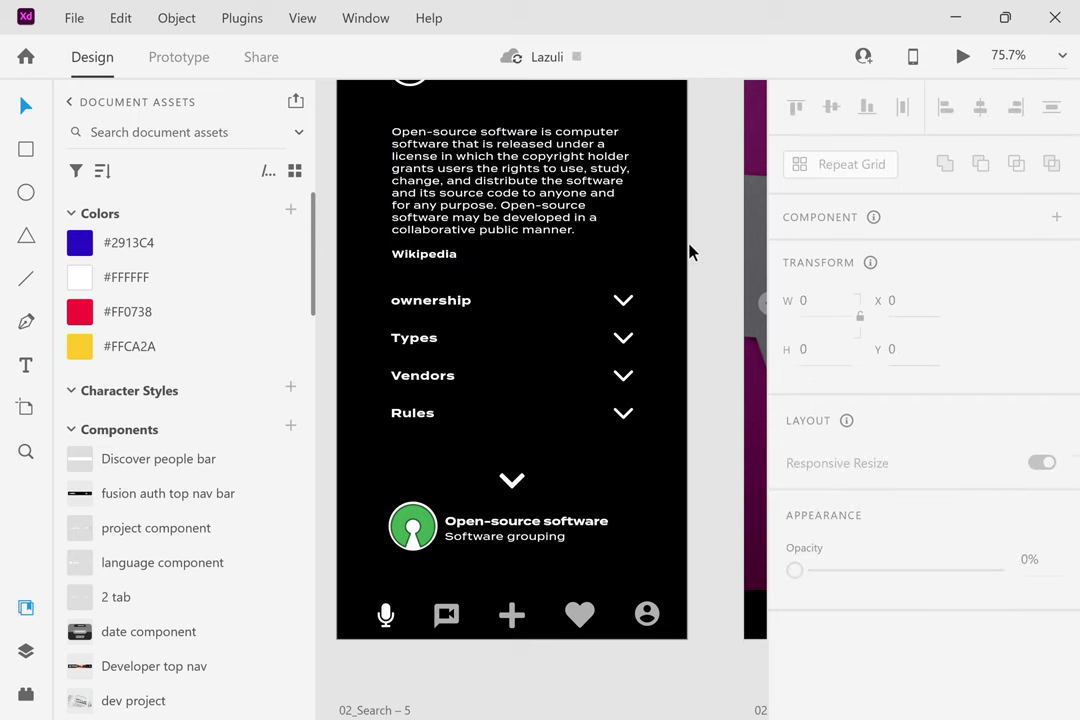
# Review the adjusted search results artboard, the neighbouring search variants and the voice command card on the Assistent artboard.
pyautogui.scroll(2, 689, 248)
pyautogui.scroll(1, 692, 330)
pyautogui.scroll(1, 689, 348)
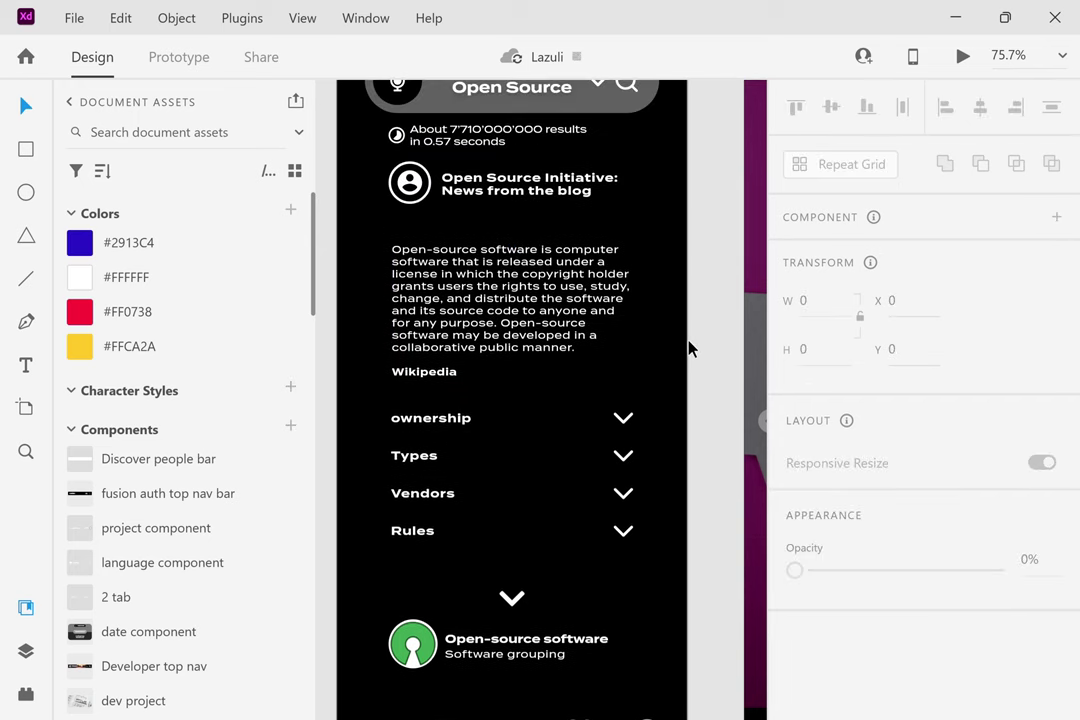
pyautogui.scroll(-3, 689, 348)
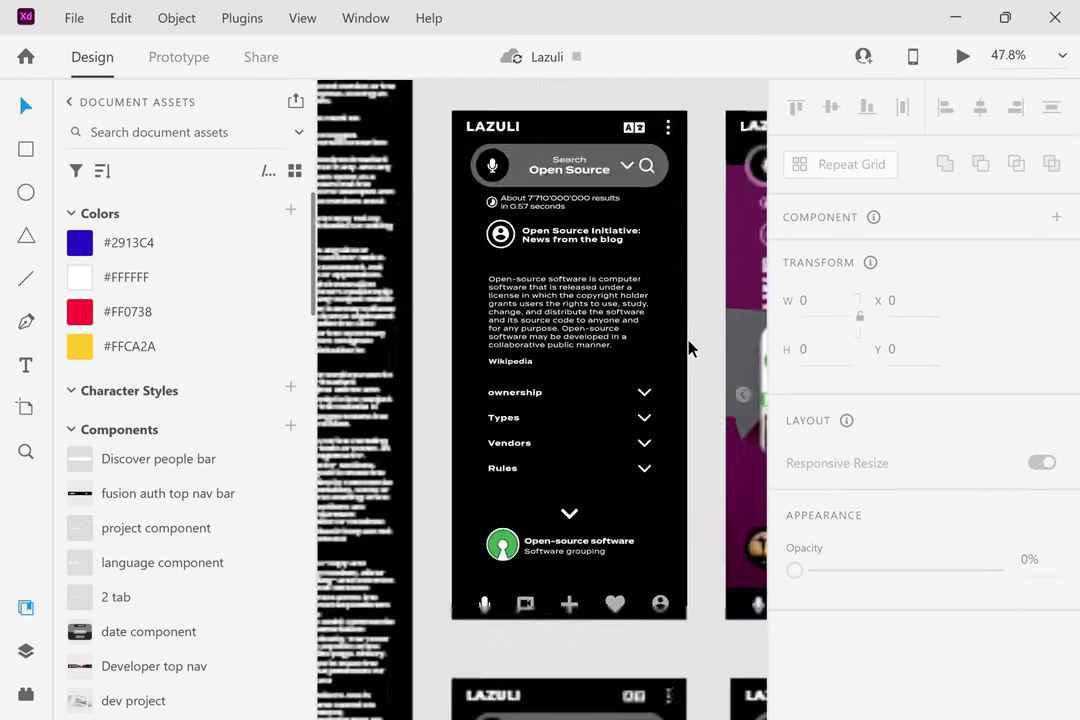
pyautogui.hscroll(5, 689, 348)
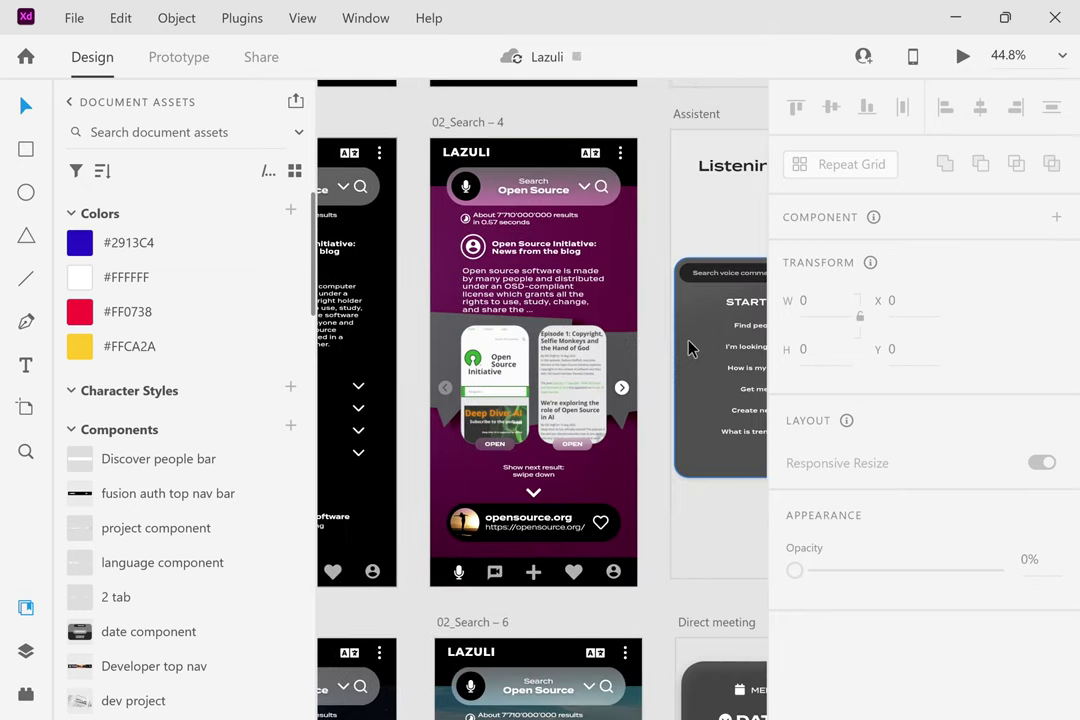
pyautogui.scroll(-2, 649, 260)
pyautogui.scroll(-2, 646, 258)
pyautogui.scroll(-4, 646, 258)
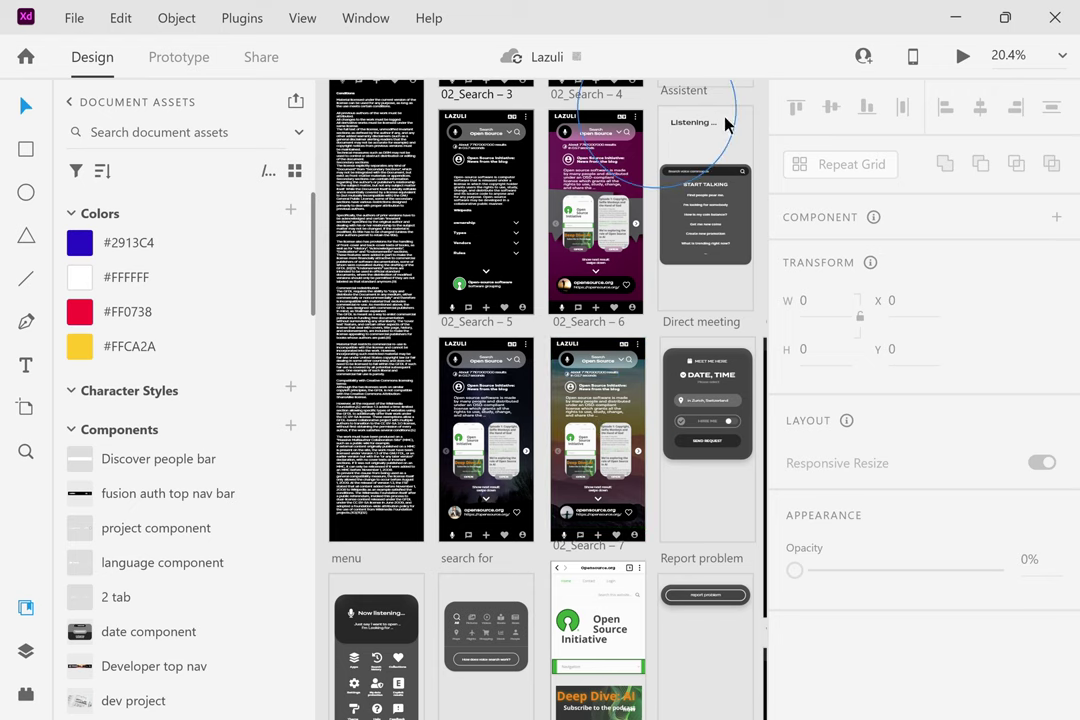
pyautogui.scroll(4, 726, 168)
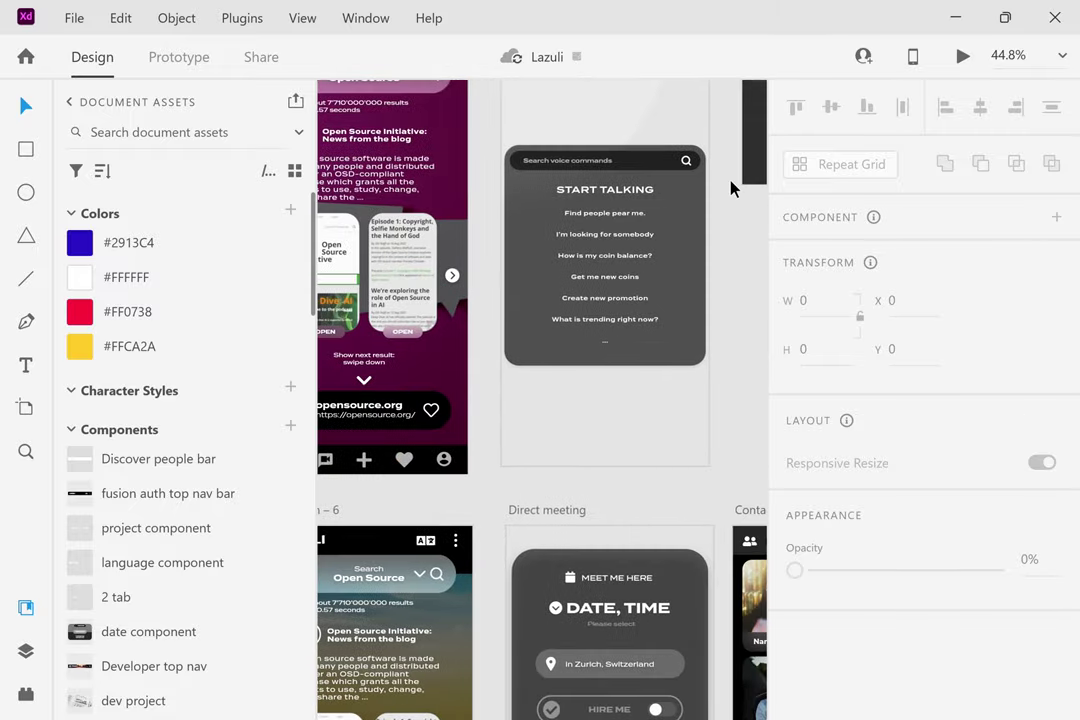
pyautogui.scroll(3, 640, 310)
pyautogui.scroll(2, 640, 310)
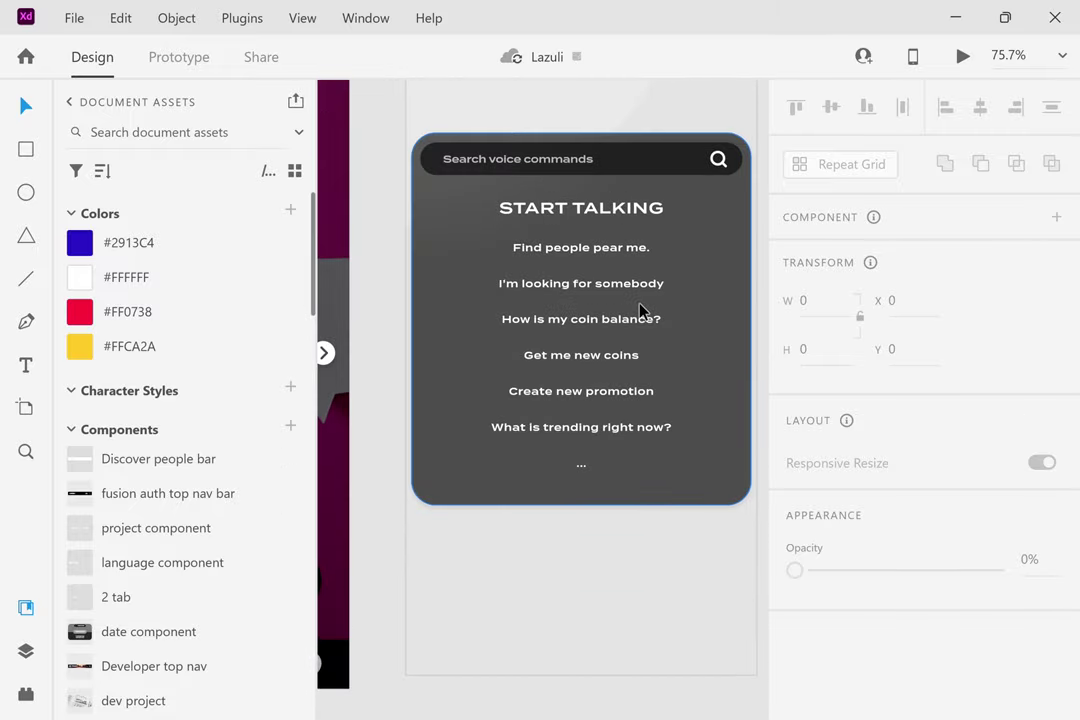
# Hyphenate the coin balance question on the Assistent artboard so it reads "How is my coin-balance?".
pyautogui.hscroll(1, 640, 310)
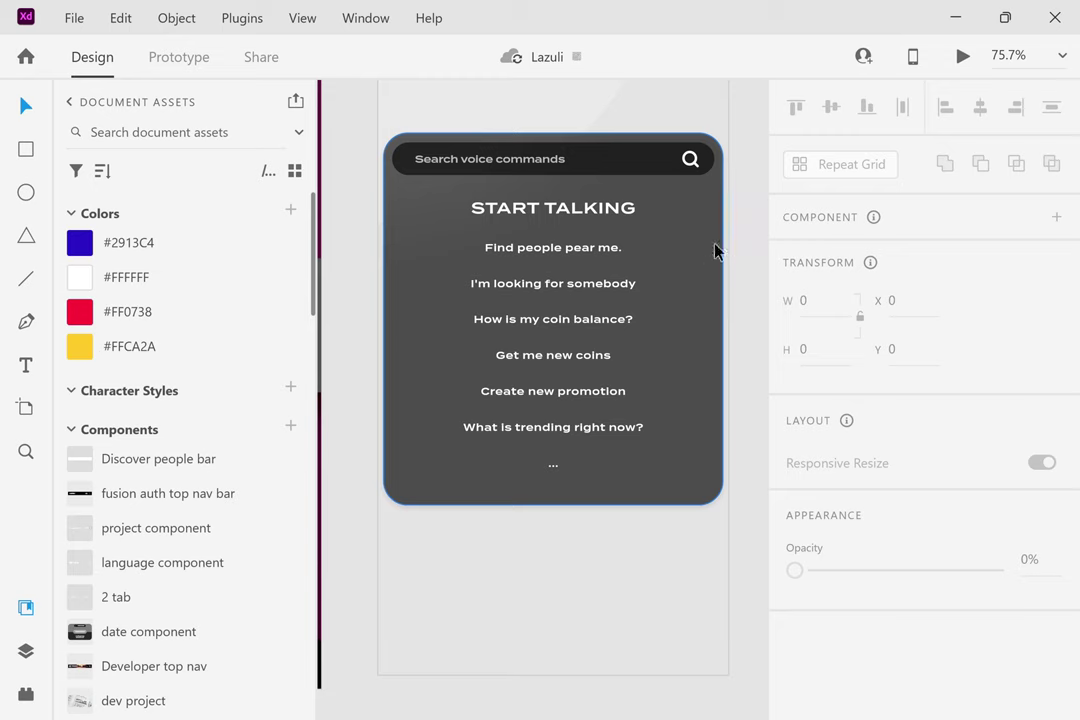
pyautogui.doubleClick(578, 318)
pyautogui.press('Delete')
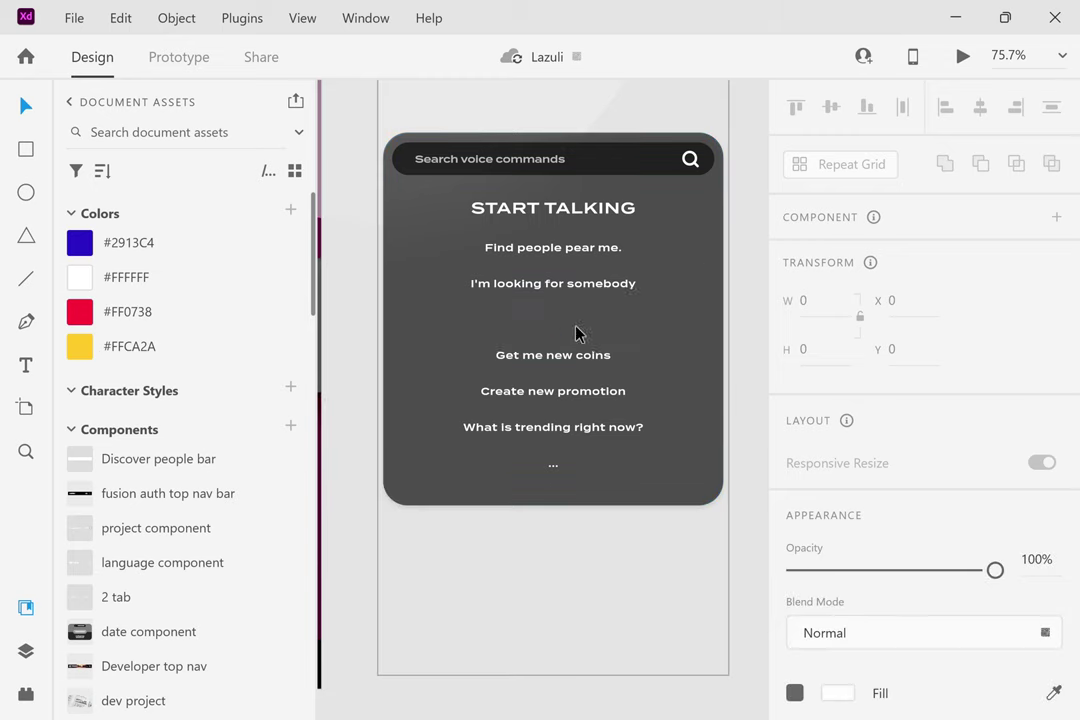
pyautogui.hotkey('ctrl', 'z')
pyautogui.write('-')
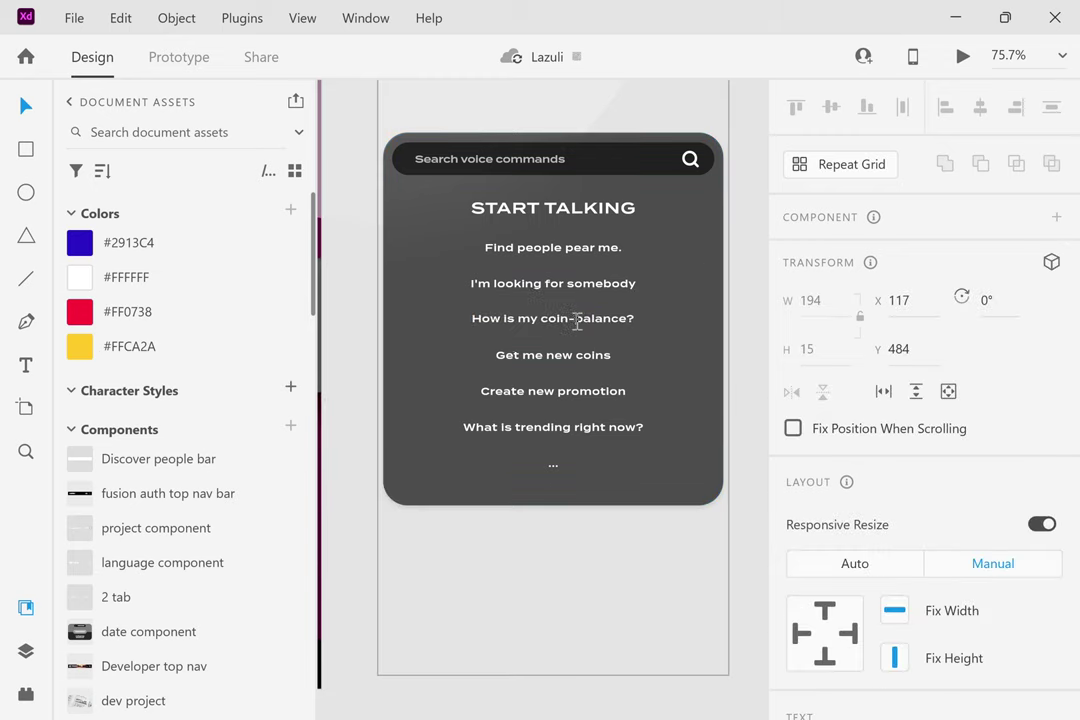
pyautogui.press('Escape')
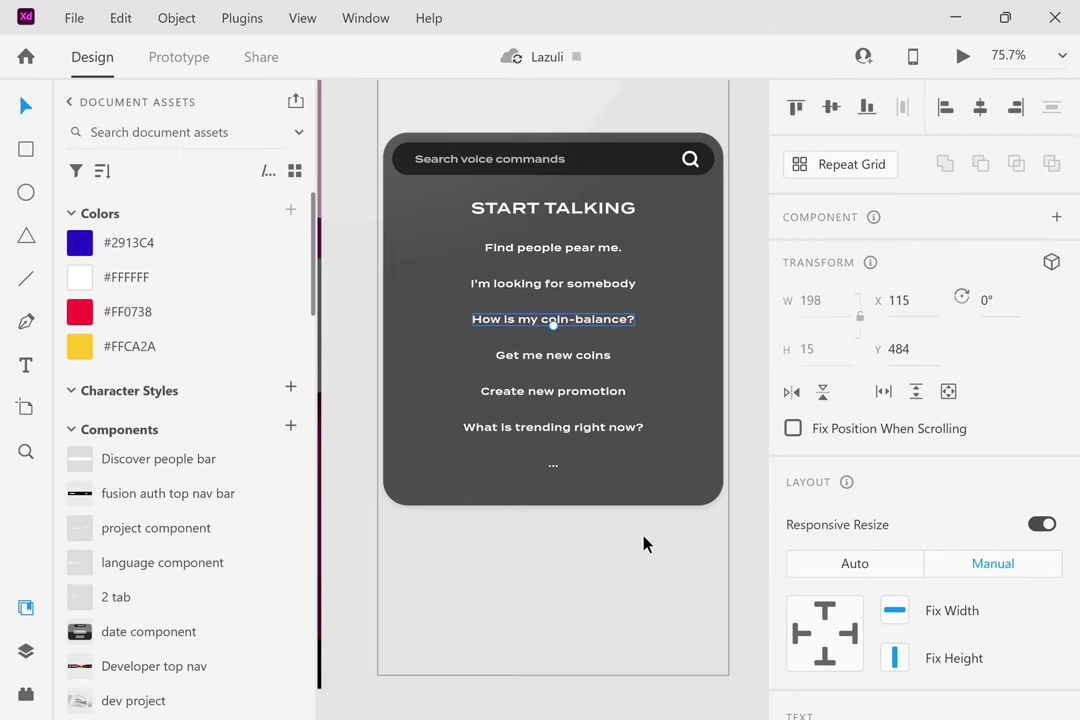
# Examine the Direct meeting request card and the QR code artboard further down the same column.
pyautogui.scroll(-5, 643, 543)
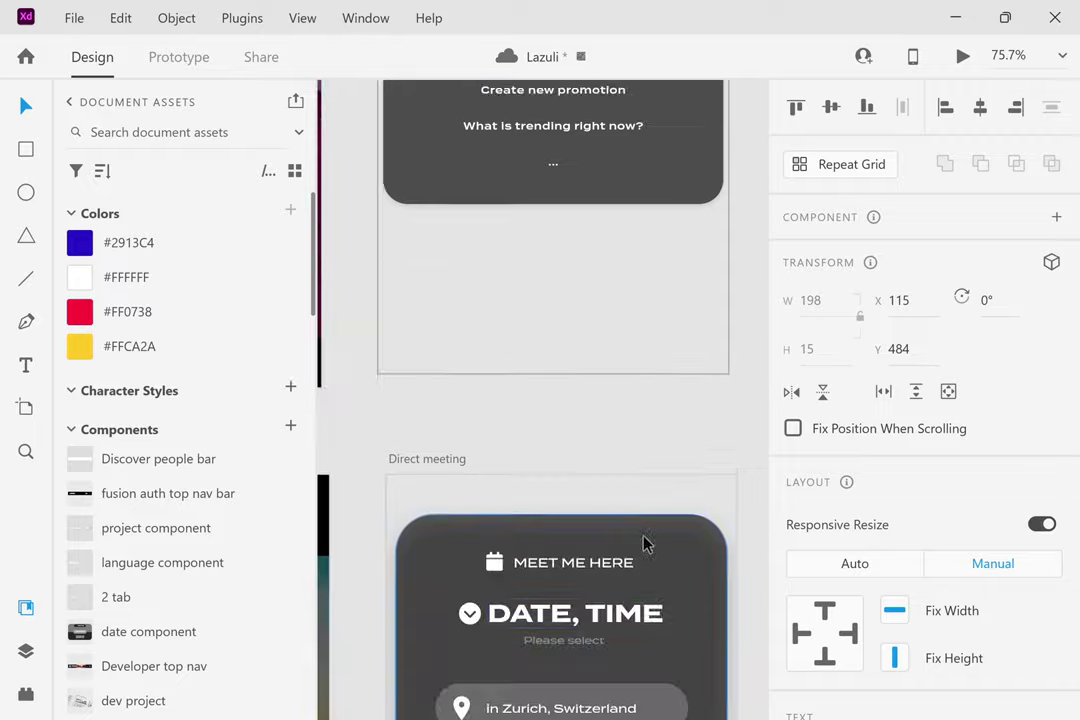
pyautogui.scroll(-4, 643, 543)
pyautogui.scroll(5, 643, 543)
pyautogui.scroll(2, 643, 543)
pyautogui.scroll(-2, 645, 543)
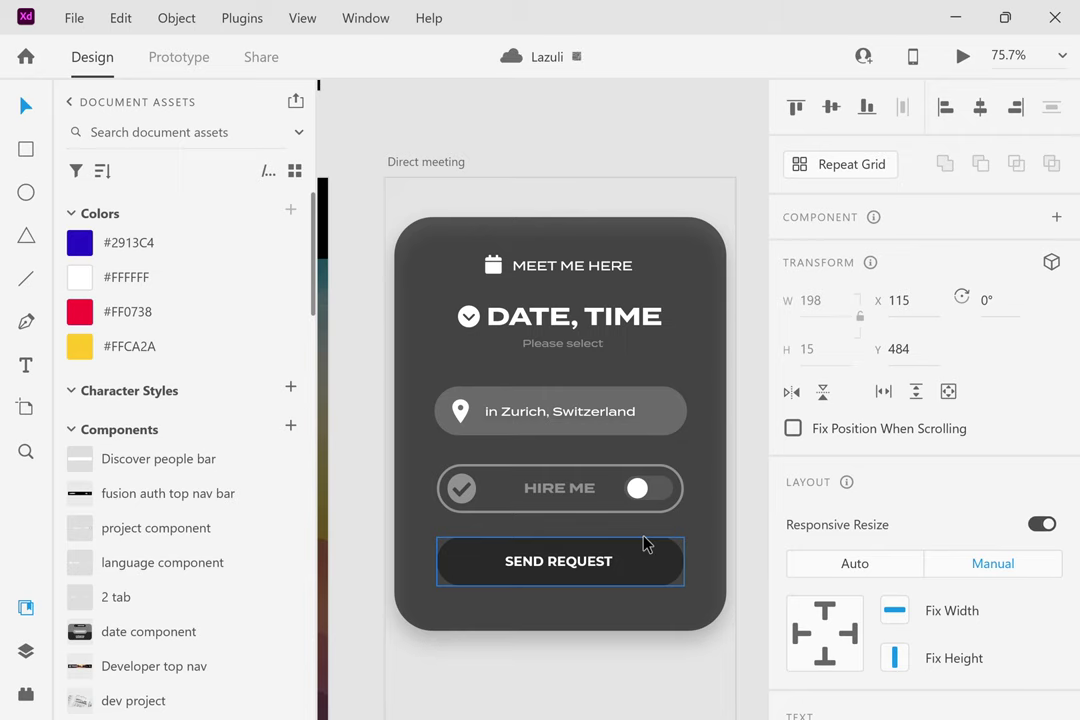
pyautogui.scroll(-10, 643, 544)
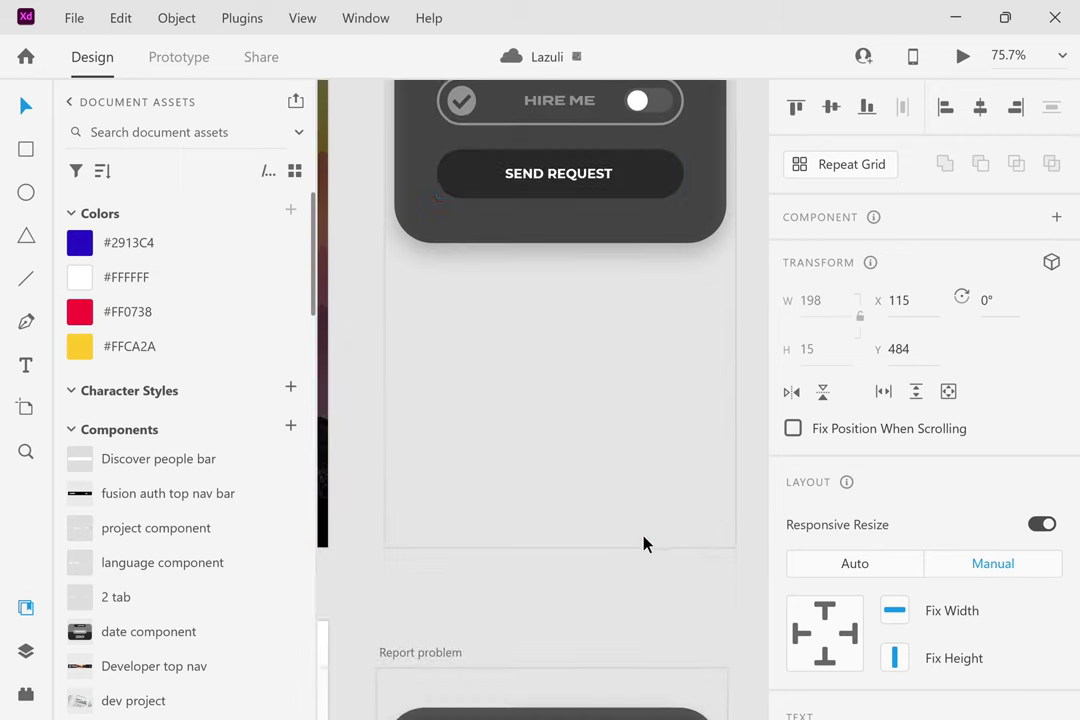
pyautogui.keyDown('ctrl'); pyautogui.scroll(-4, 643, 544); pyautogui.keyUp('ctrl')
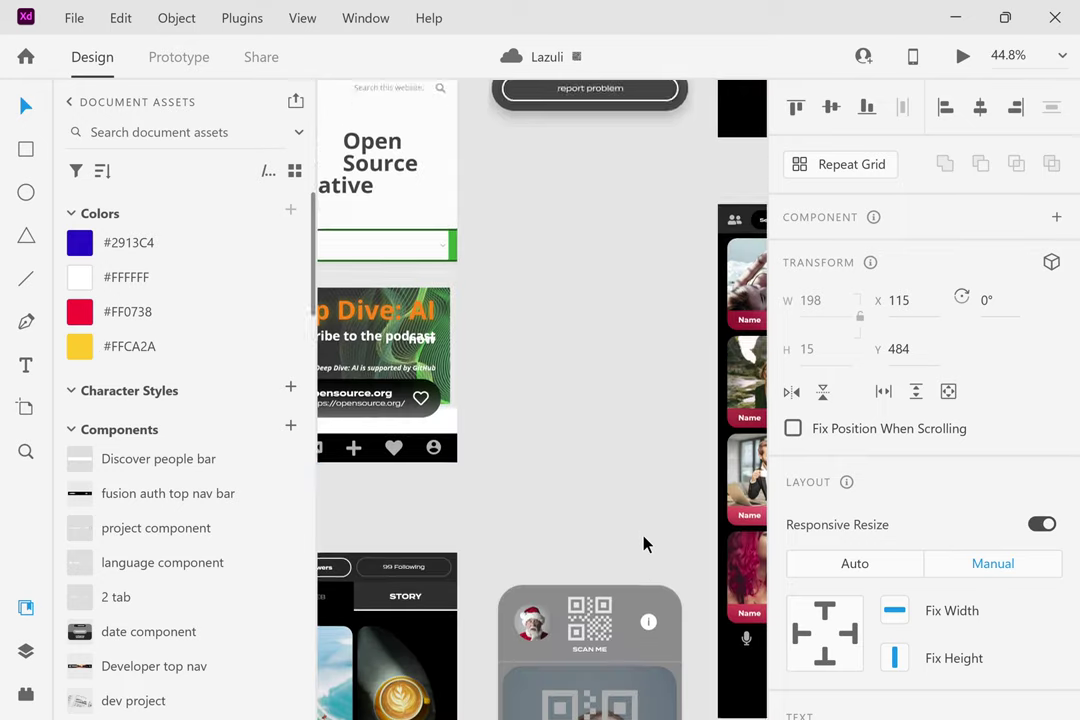
pyautogui.scroll(-5, 643, 544)
pyautogui.keyDown('ctrl'); pyautogui.scroll(4, 645, 541); pyautogui.keyUp('ctrl')
pyautogui.scroll(1, 645, 543)
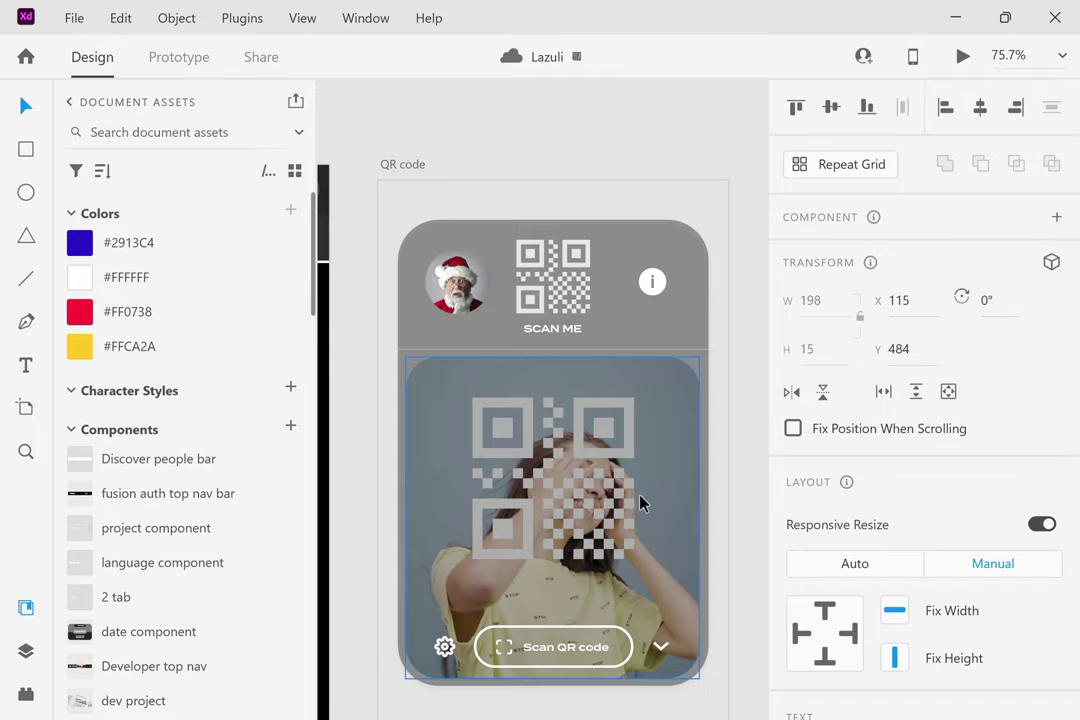
# Look over the Share profile, messaging, Call, Transfer donation and transaction success artboards.
pyautogui.keyDown('ctrl'); pyautogui.scroll(-8, 641, 499); pyautogui.keyUp('ctrl')
pyautogui.scroll(5, 641, 499)
pyautogui.scroll(5, 673, 265)
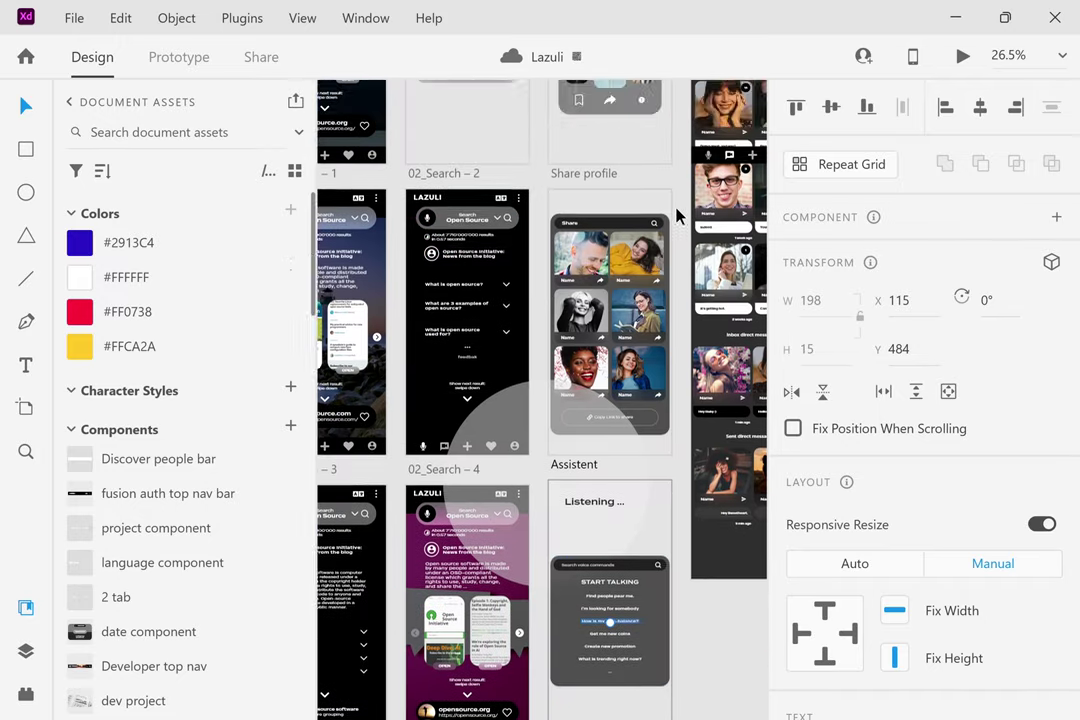
pyautogui.hscroll(5, 677, 216)
pyautogui.scroll(1, 660, 415)
pyautogui.scroll(-5, 660, 415)
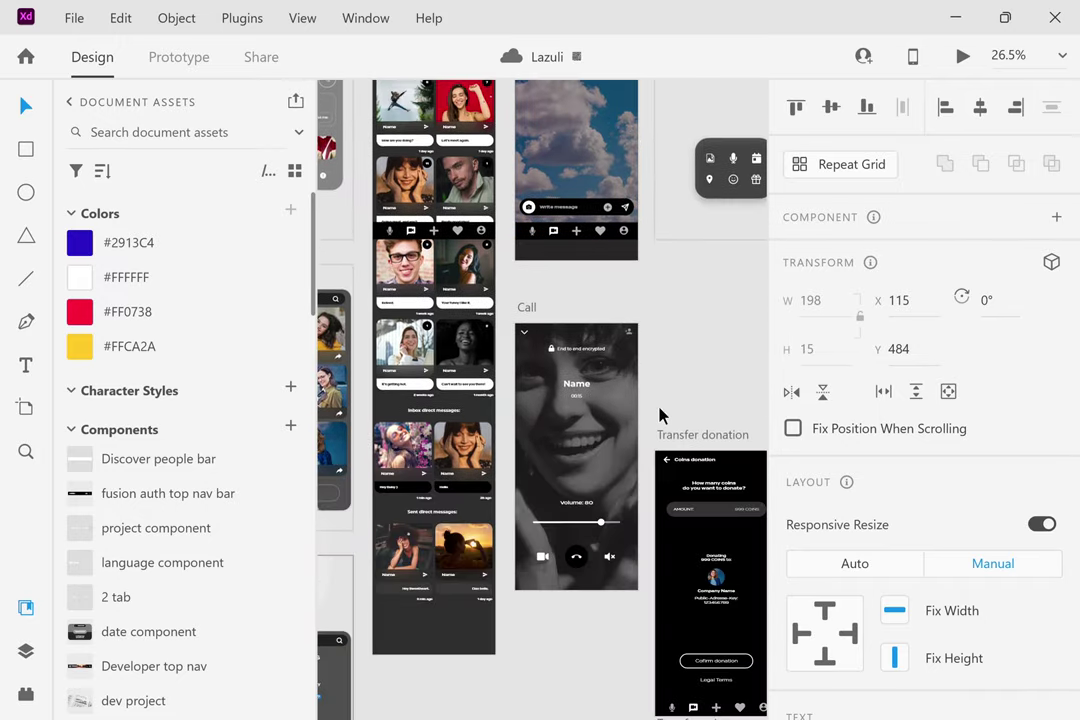
pyautogui.hscroll(3, 660, 415)
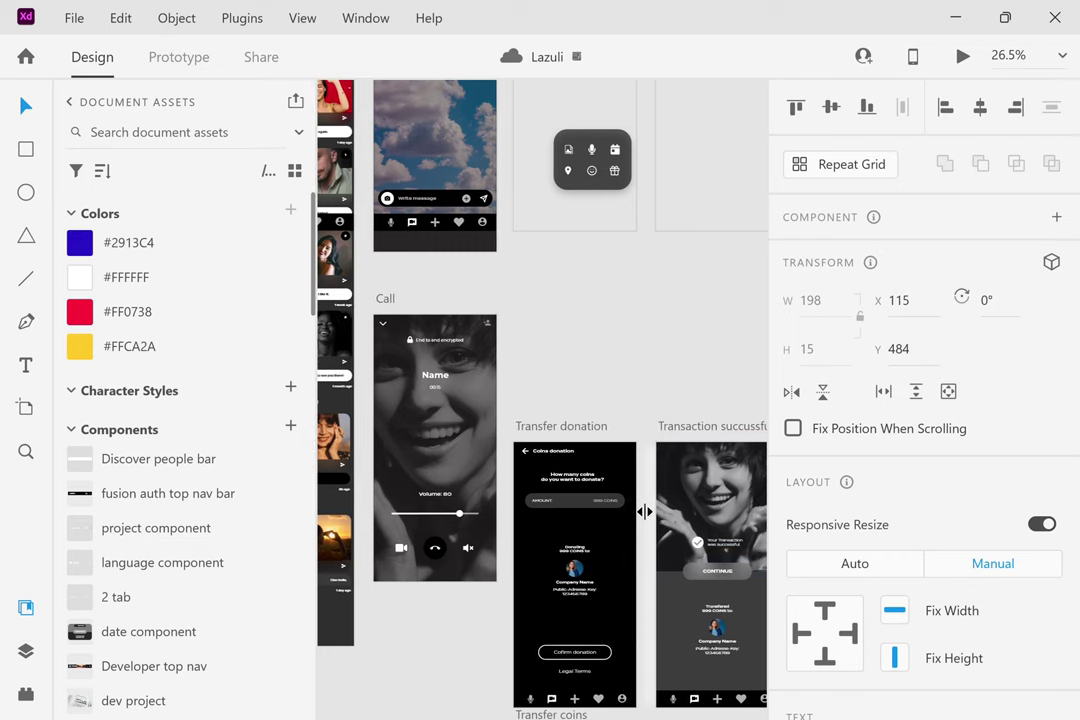
pyautogui.hscroll(3, 554, 583)
pyautogui.hscroll(4, 630, 636)
pyautogui.scroll(5, 650, 638)
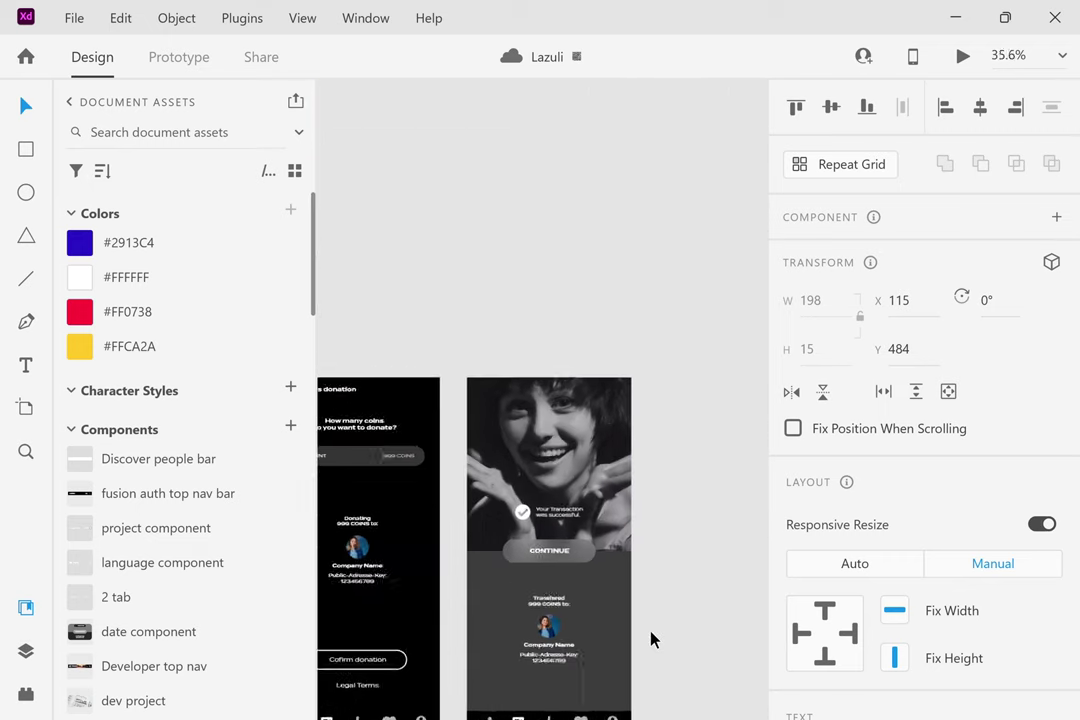
pyautogui.scroll(-3, 650, 638)
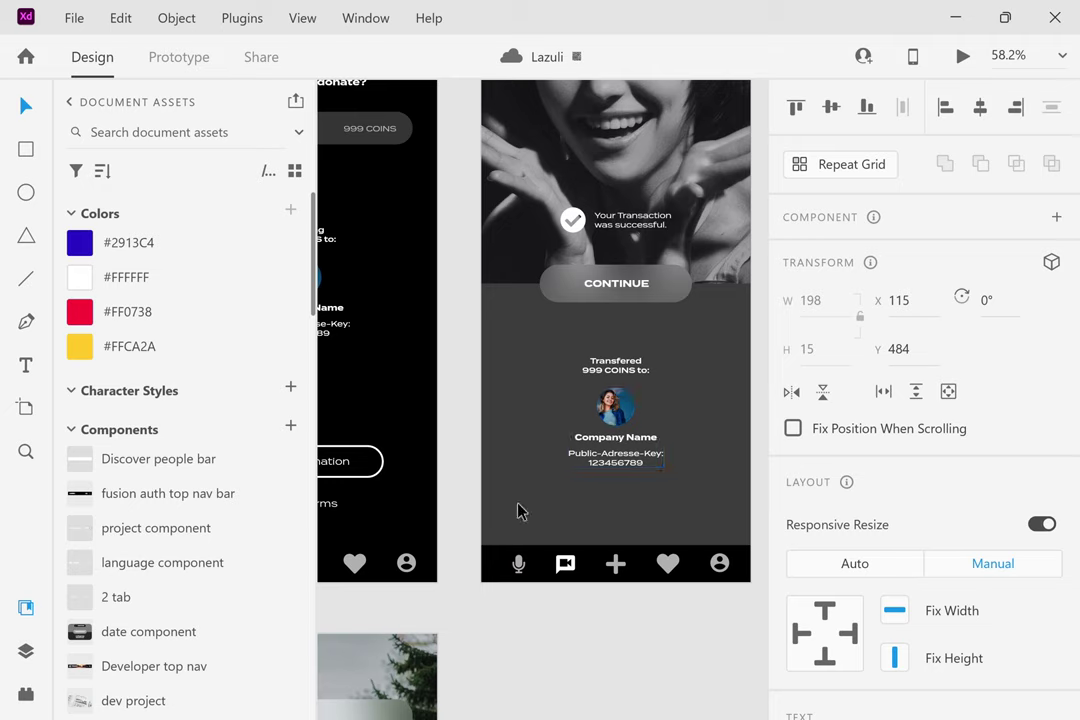
# Survey the overall arrangement of the Lazuli artboards across the canvas.
pyautogui.hscroll(-4, 517, 509)
pyautogui.scroll(2, 535, 345)
pyautogui.scroll(-1, 537, 345)
pyautogui.scroll(-5, 537, 345)
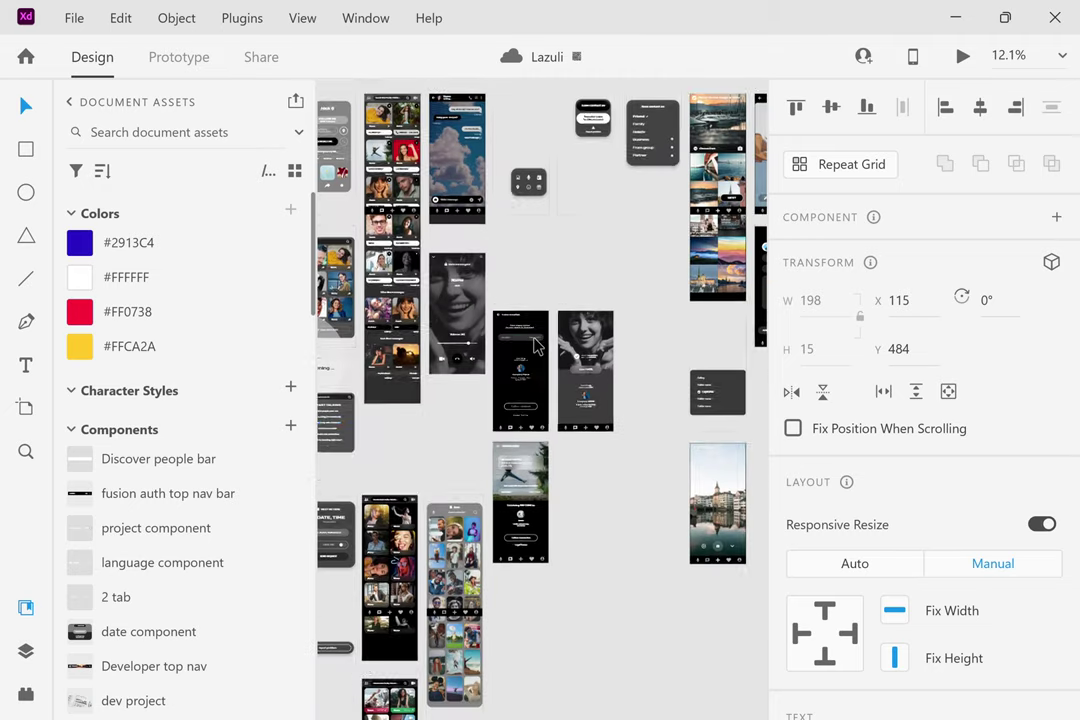
pyautogui.scroll(-3, 537, 345)
pyautogui.hscroll(2, 535, 343)
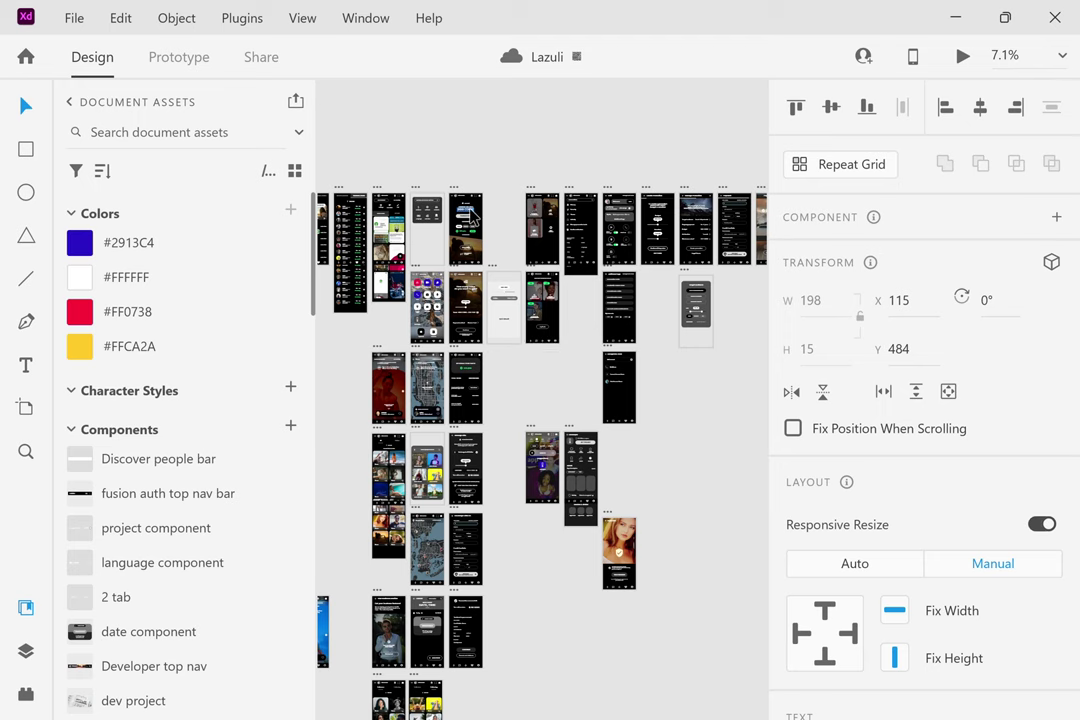
pyautogui.hscroll(4, 470, 214)
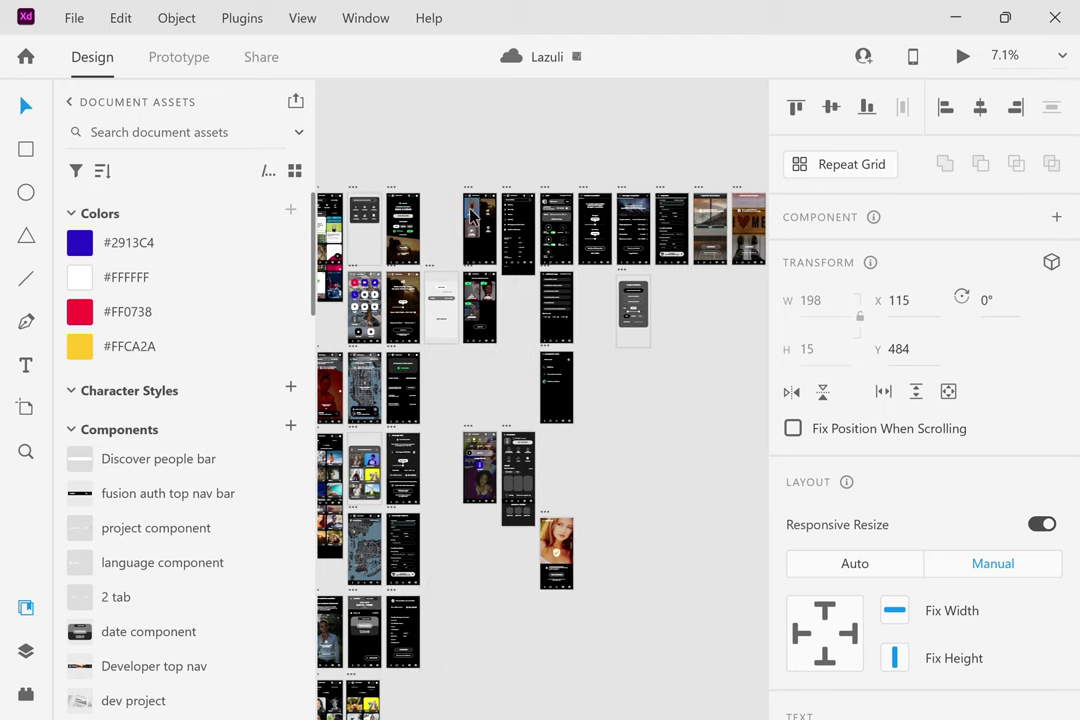
pyautogui.hscroll(2, 480, 290)
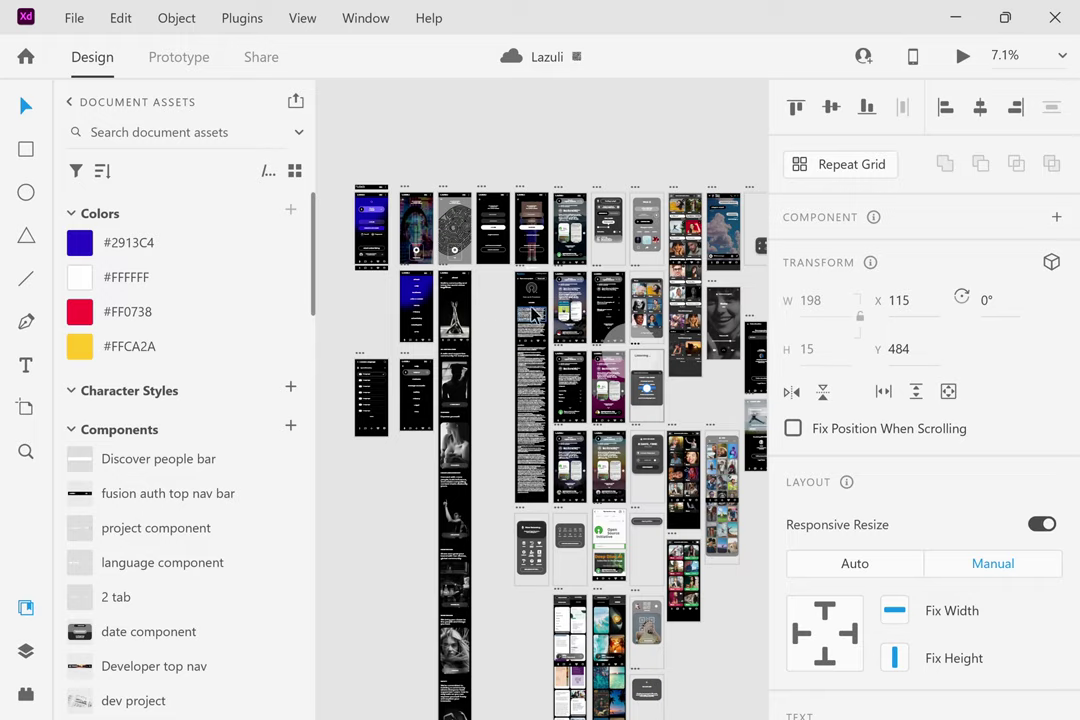
# Preview the Open source artboard, look through its license text and follow the Source code link.
pyautogui.scroll(5, 520, 310)
pyautogui.click(532, 320)
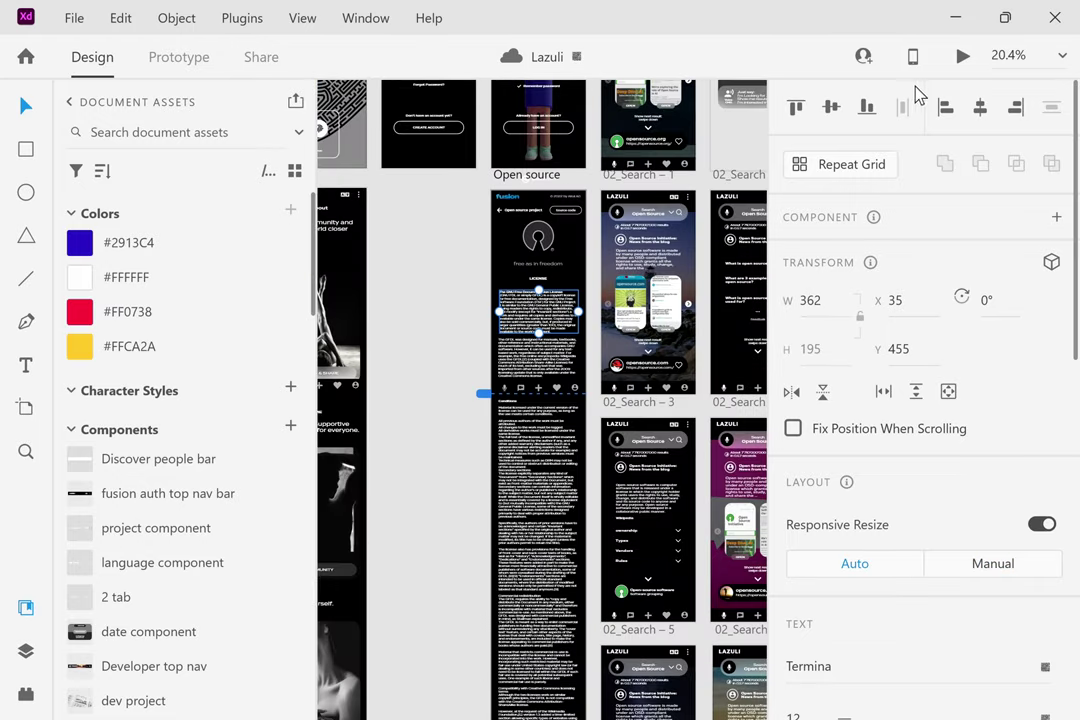
pyautogui.click(963, 57)
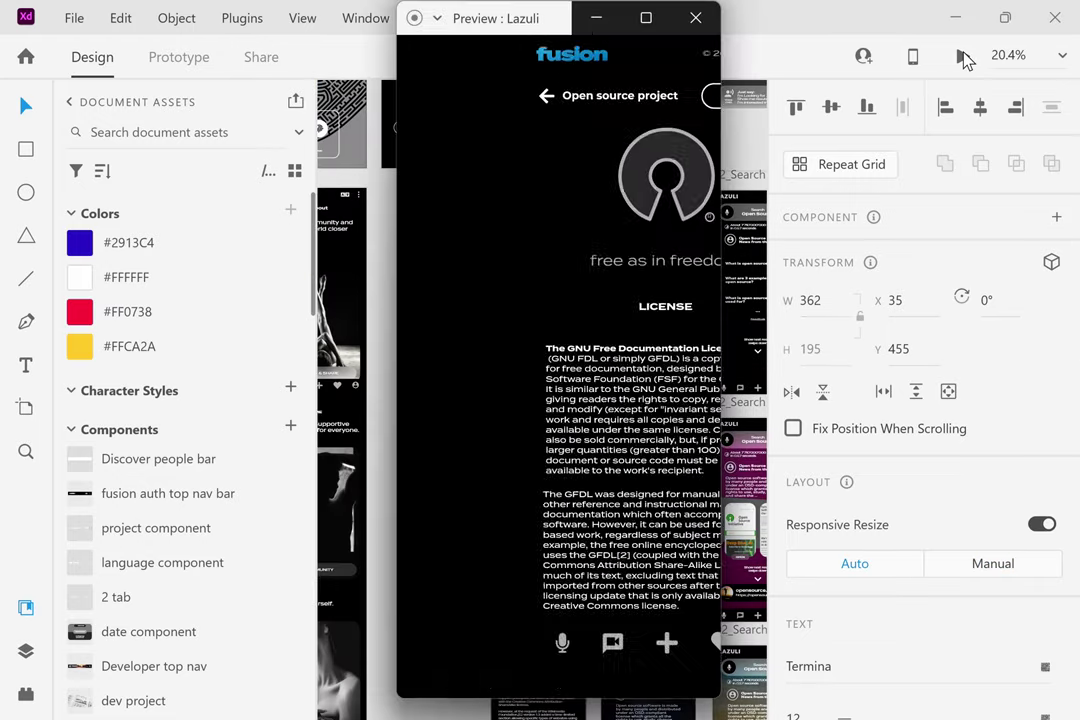
pyautogui.scroll(-8, 678, 420)
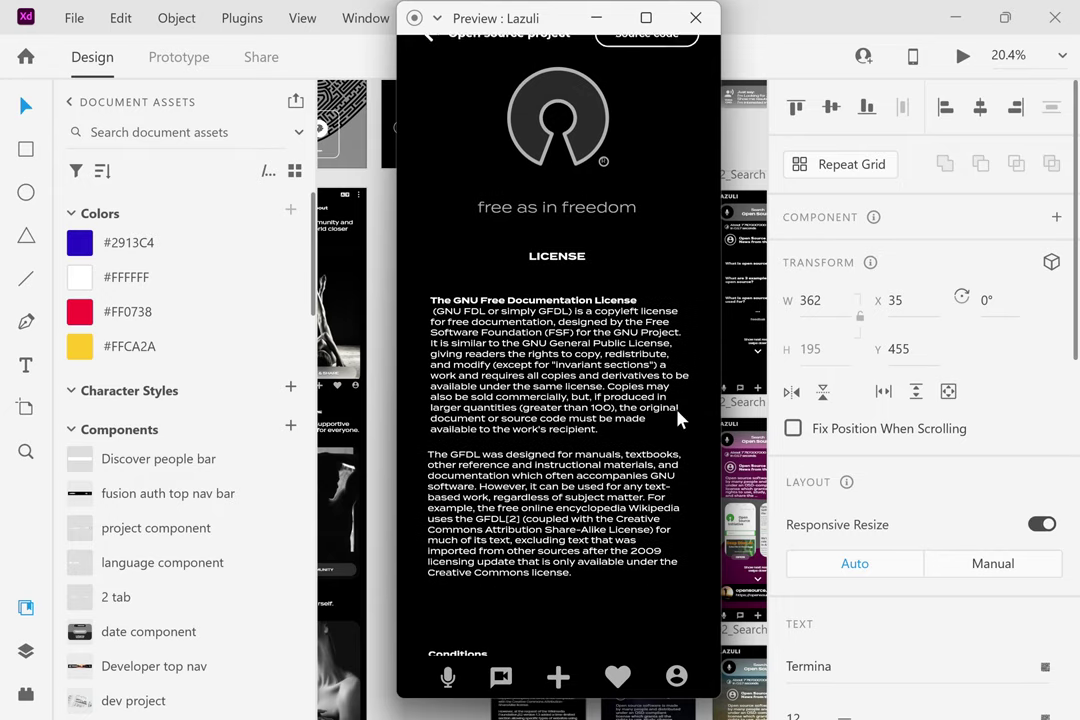
pyautogui.scroll(-20, 678, 420)
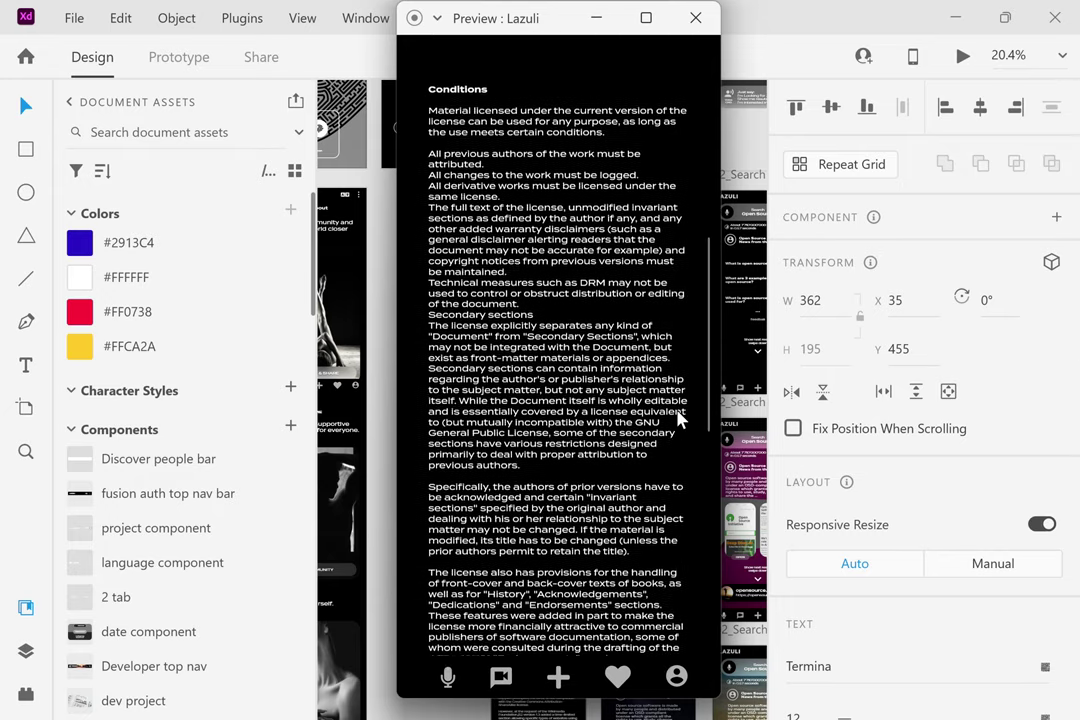
pyautogui.scroll(20, 678, 420)
pyautogui.scroll(9, 678, 420)
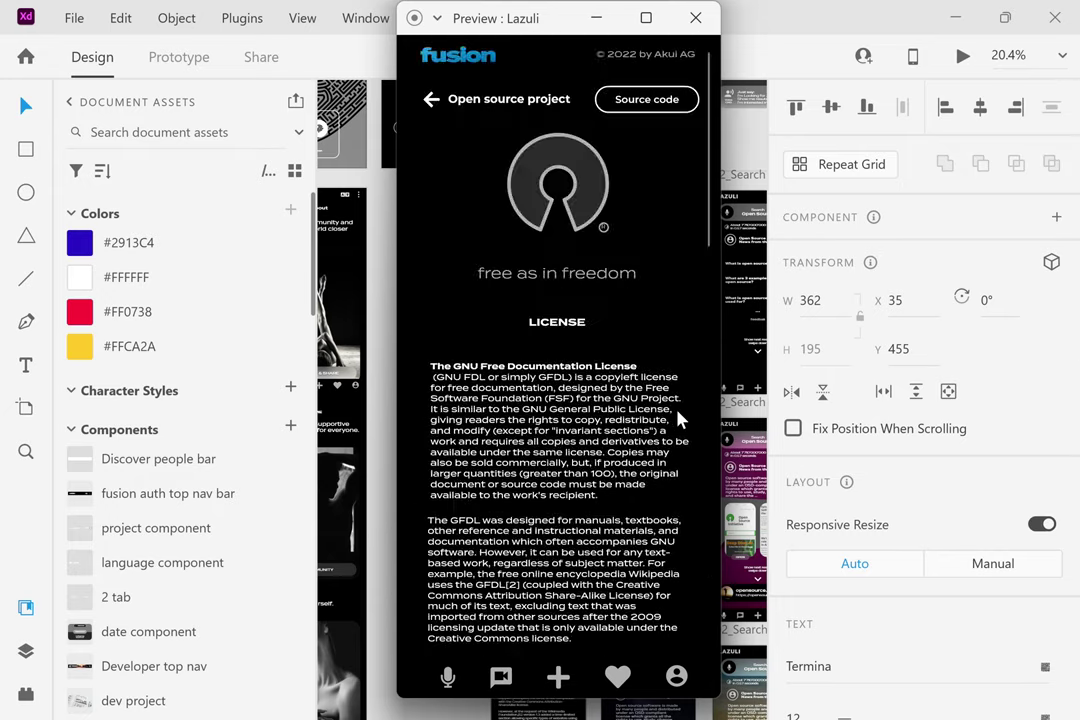
pyautogui.click(648, 100)
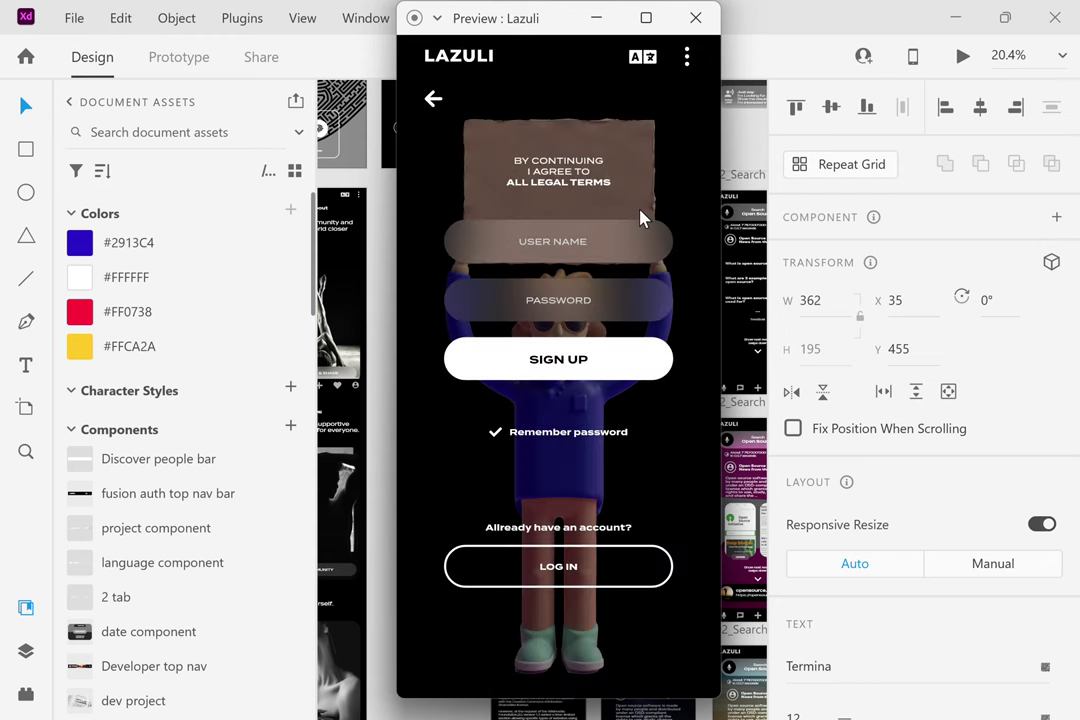
# Test the SIGN UP button in the prototype preview and close the preview.
pyautogui.click(580, 364)
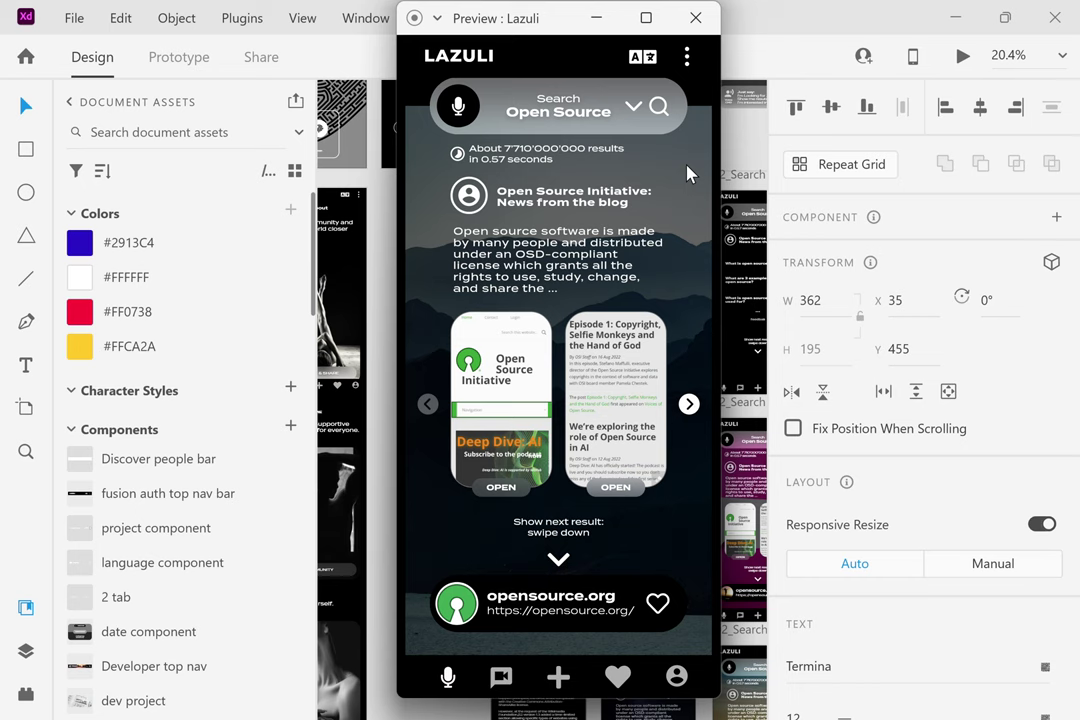
pyautogui.click(698, 18)
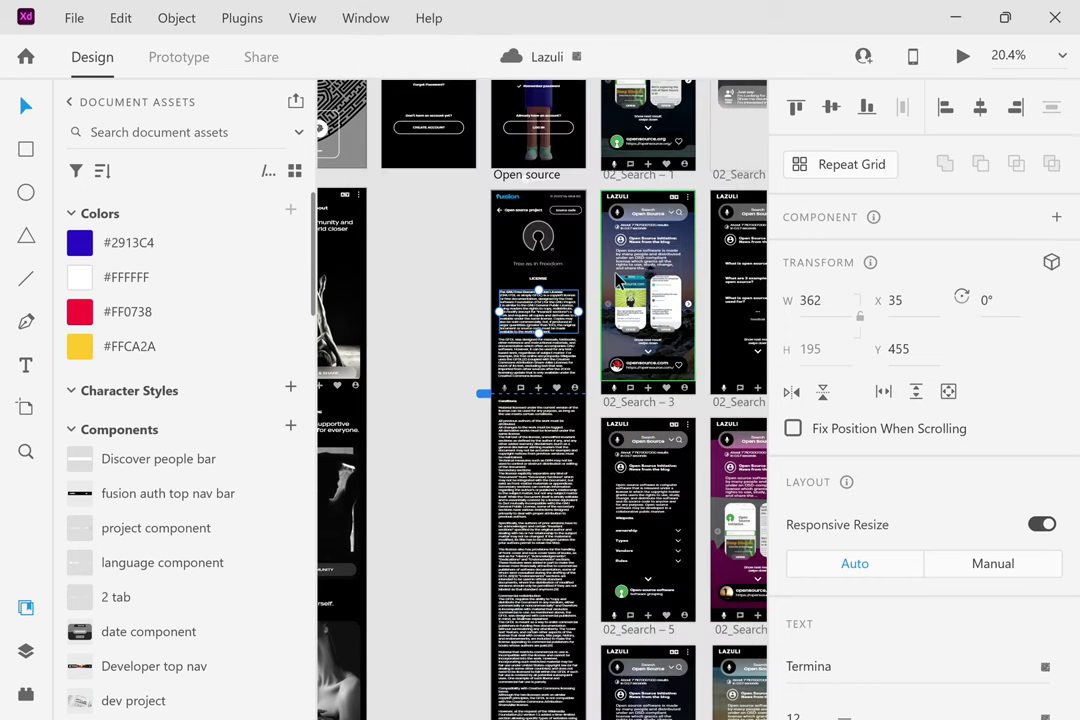
# Look over the Authentification – password and Sign UP artboards.
pyautogui.scroll(-2, 612, 282)
pyautogui.scroll(4, 612, 282)
pyautogui.scroll(5, 535, 483)
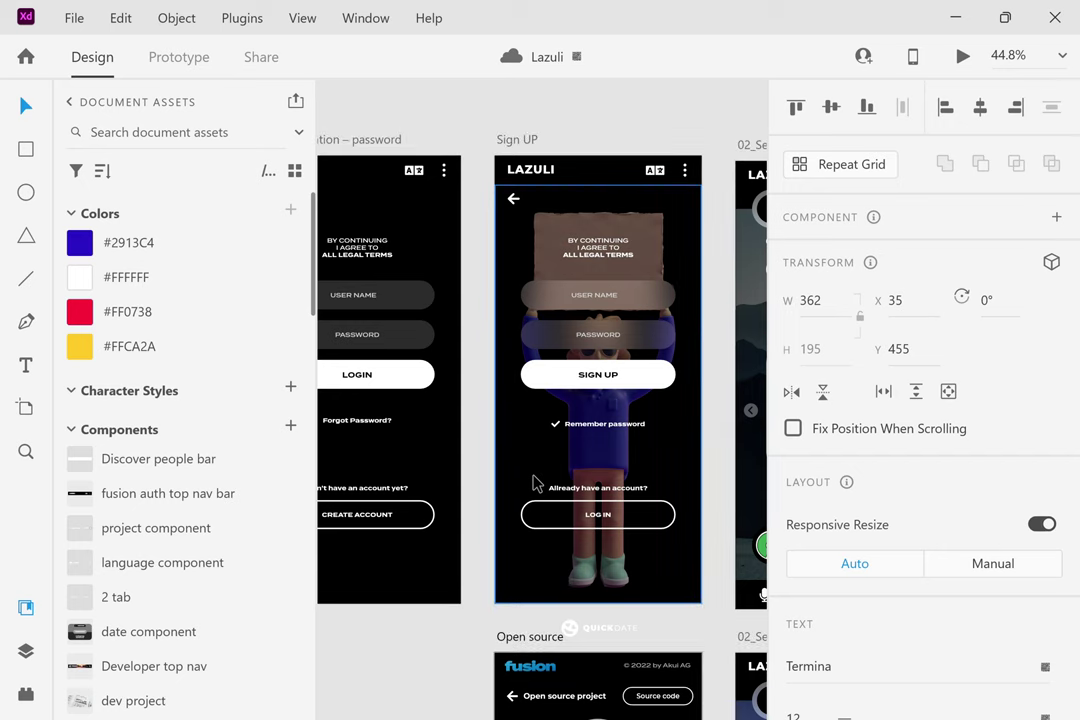
pyautogui.hscroll(-10, 535, 483)
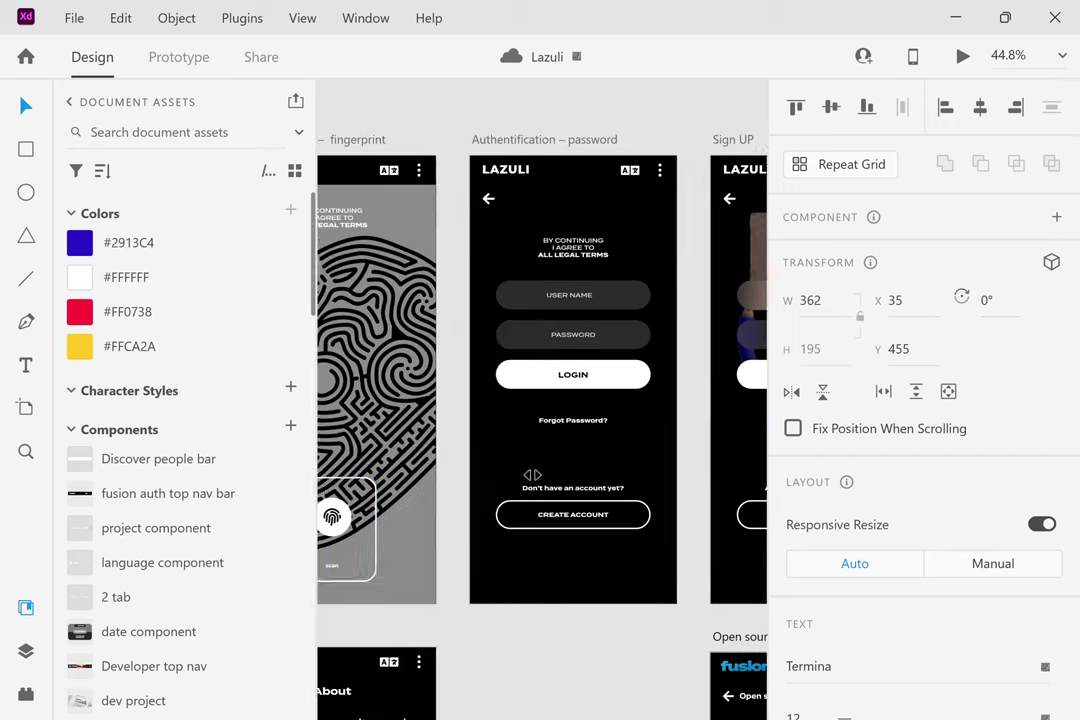
pyautogui.hscroll(3, 535, 483)
pyautogui.hscroll(6, 535, 483)
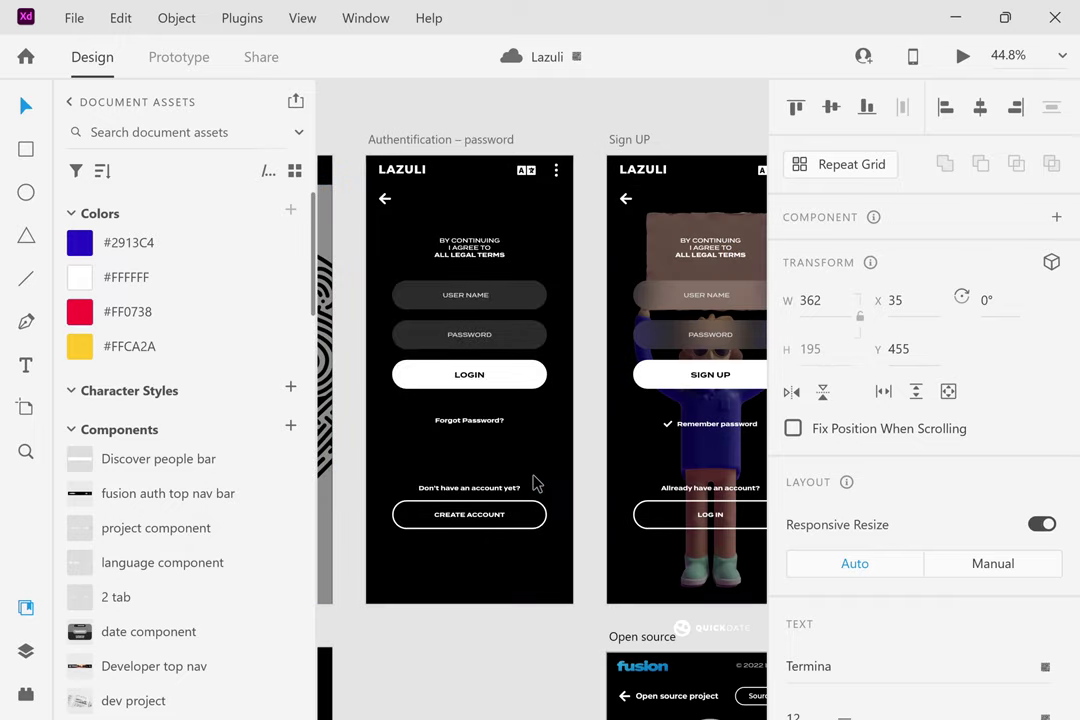
pyautogui.hscroll(3, 705, 327)
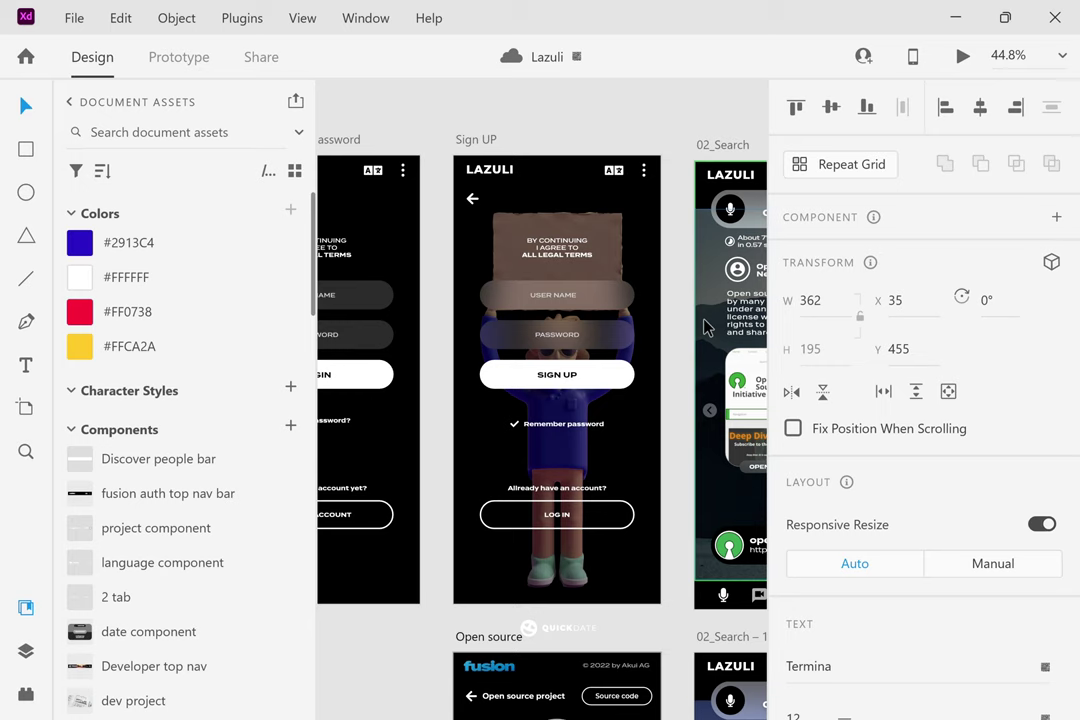
# Look along the top row of artboards from the search module and profile menu through the chat screens to the publish confirmation screen.
pyautogui.hscroll(6, 704, 325)
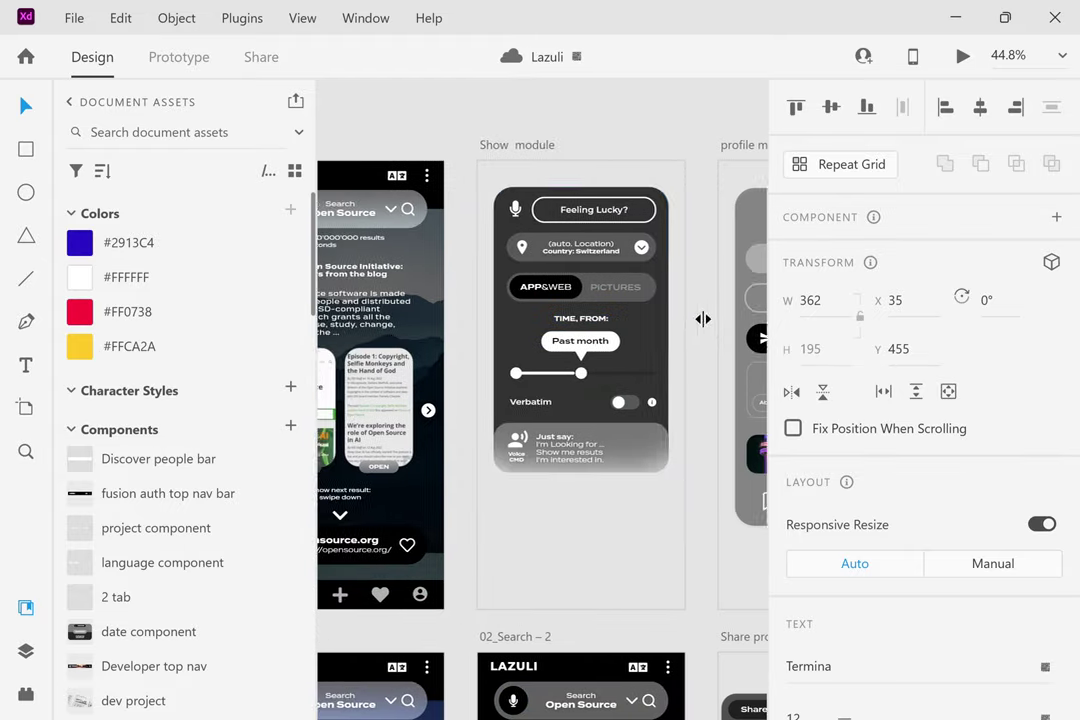
pyautogui.hscroll(-2, 644, 360)
pyautogui.hscroll(5, 634, 358)
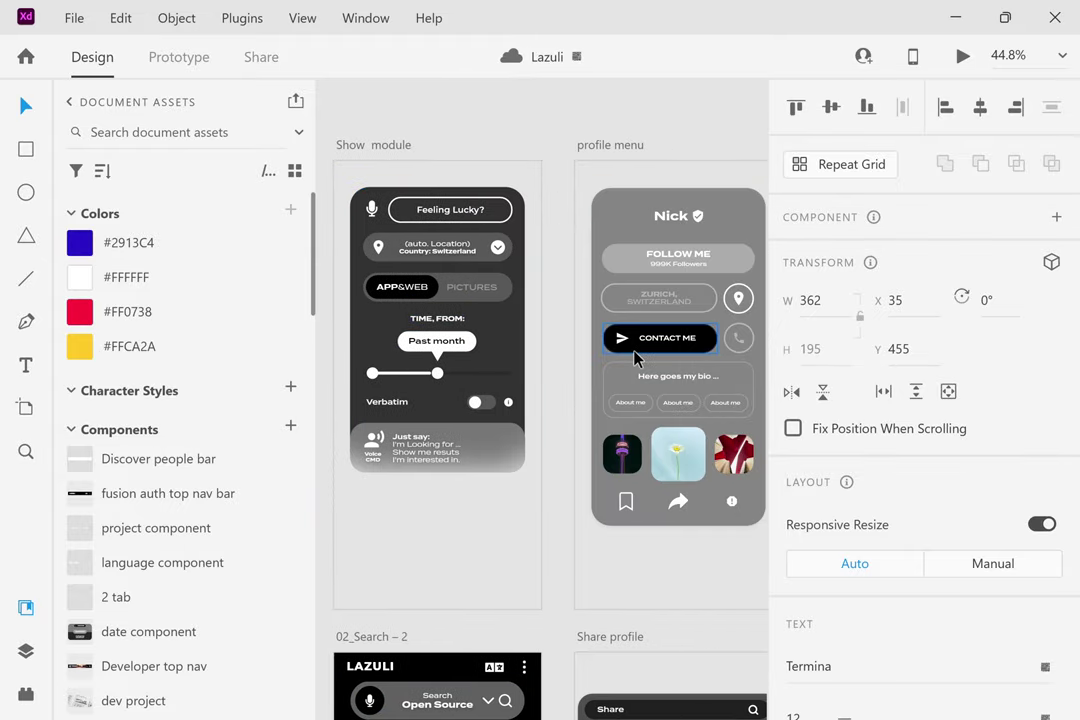
pyautogui.hscroll(4, 533, 338)
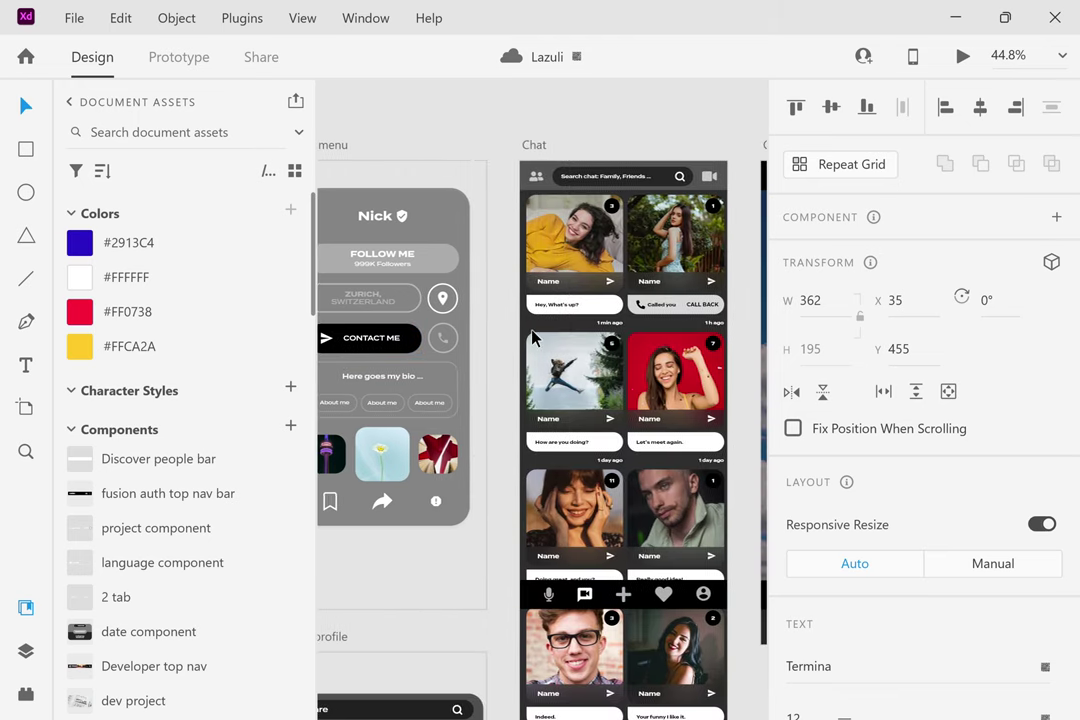
pyautogui.hscroll(10, 533, 338)
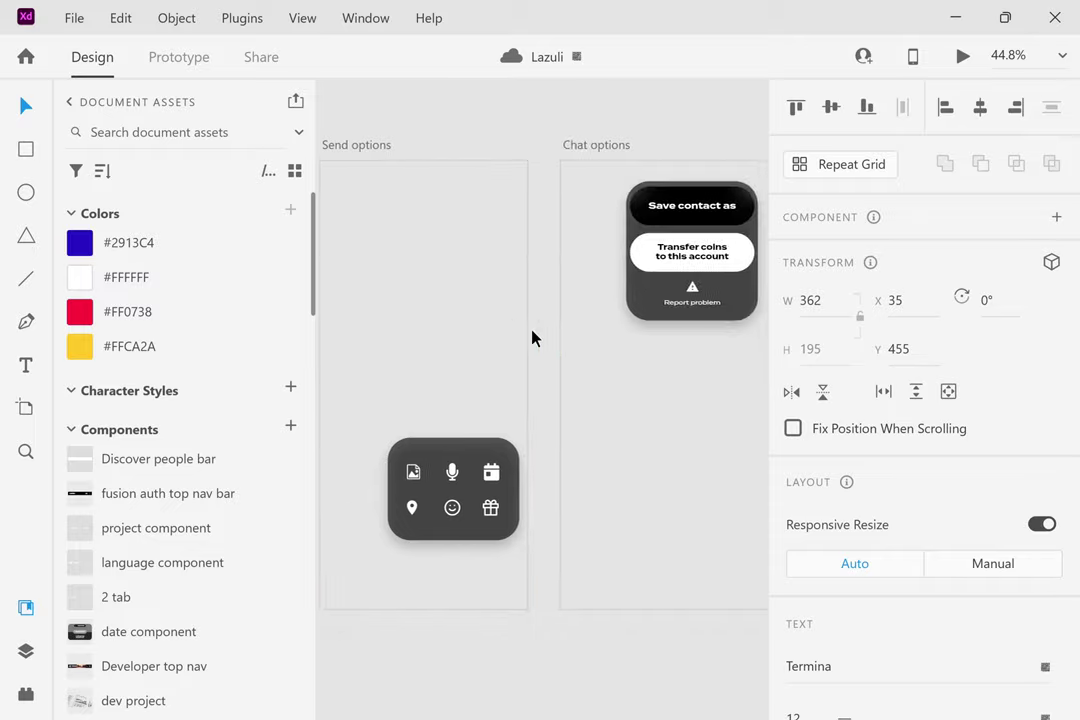
pyautogui.hscroll(8, 533, 338)
pyautogui.hscroll(-3, 533, 338)
pyautogui.hscroll(4, 533, 338)
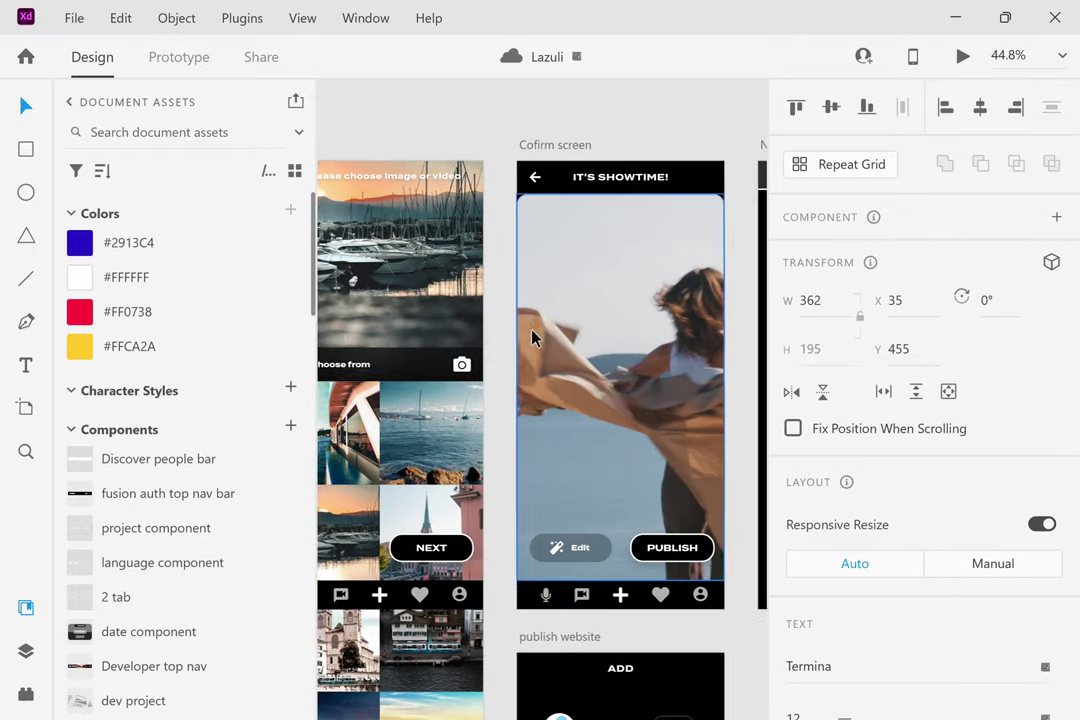
# Continue along the same row to examine the Donations, Profile, Menu and Wallet artboards.
pyautogui.hscroll(6, 533, 338)
pyautogui.hscroll(4, 533, 338)
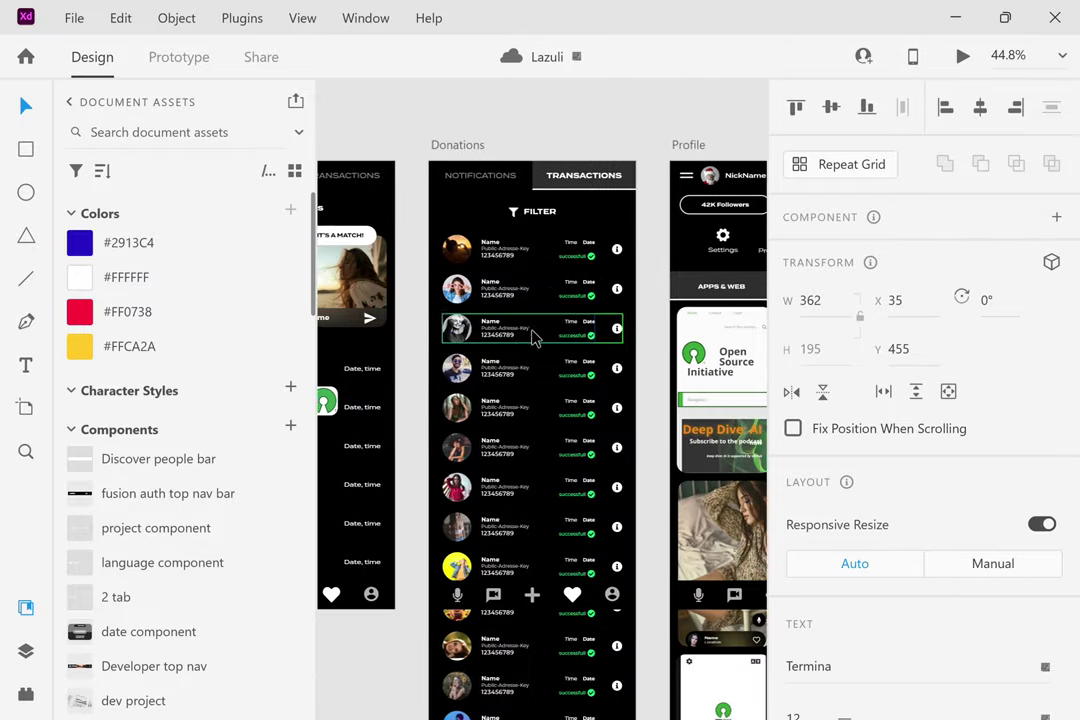
pyautogui.hscroll(4, 533, 338)
pyautogui.hscroll(7, 668, 321)
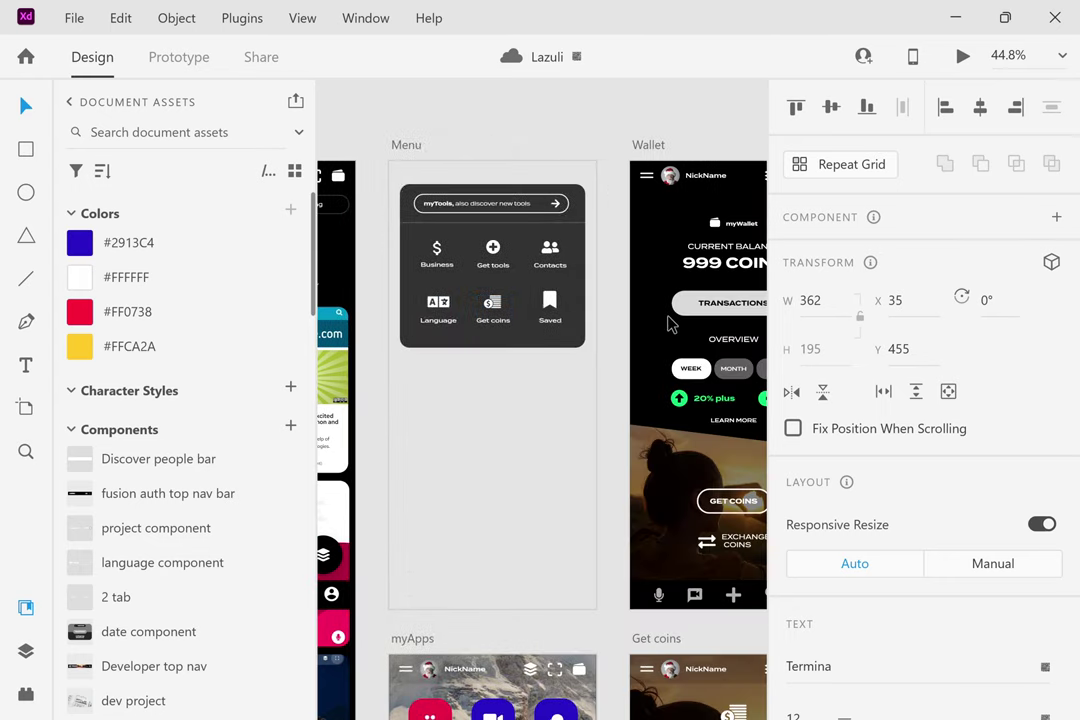
pyautogui.hscroll(5, 600, 340)
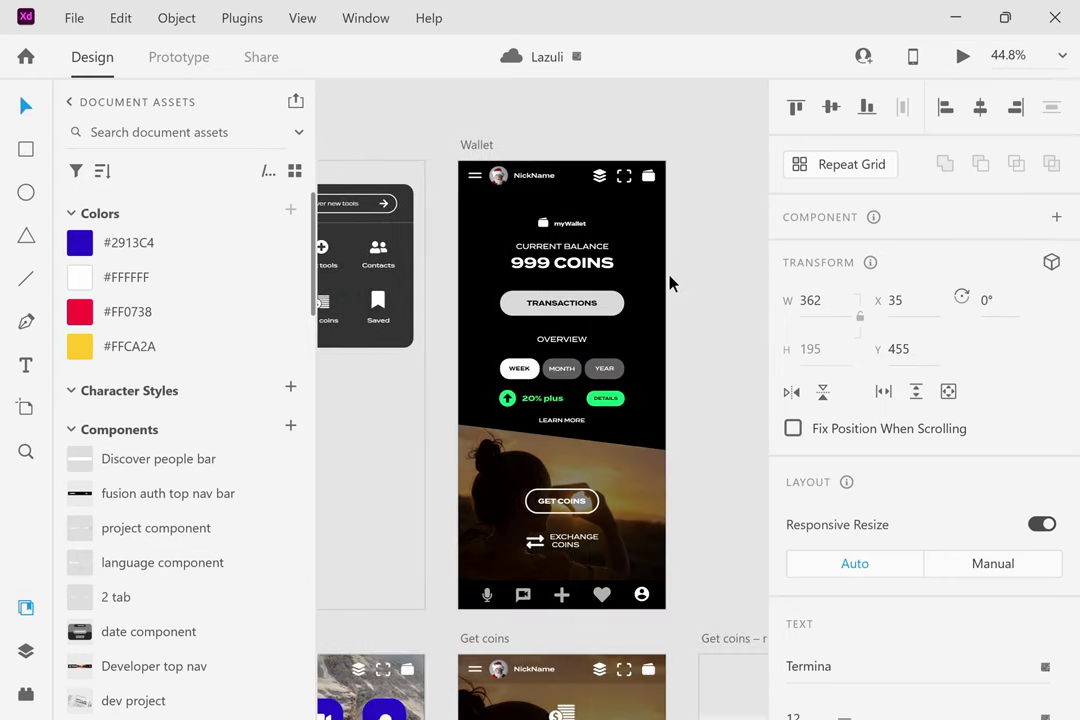
# Preview the Wallet artboard, follow GET COINS and Continue to test the coin purchase flow, and close the preview.
pyautogui.keyDown('ctrl'); pyautogui.scroll(3, 670, 283); pyautogui.keyUp('ctrl')
pyautogui.hscroll(-2, 670, 283)
pyautogui.scroll(-2, 670, 283)
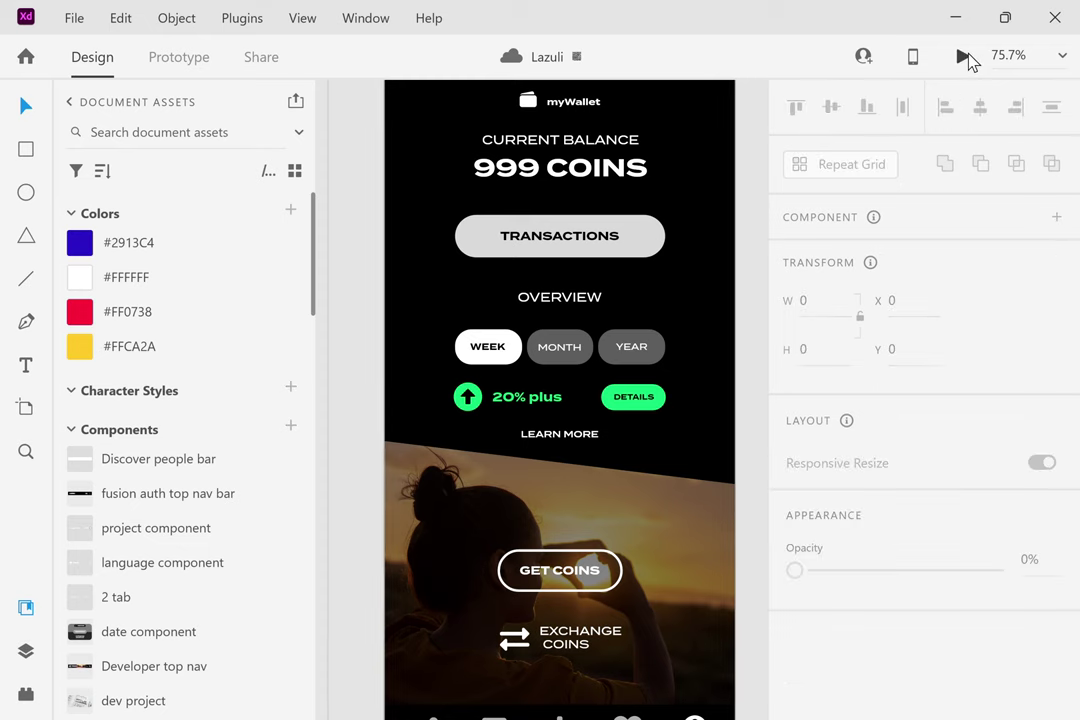
pyautogui.click(963, 56)
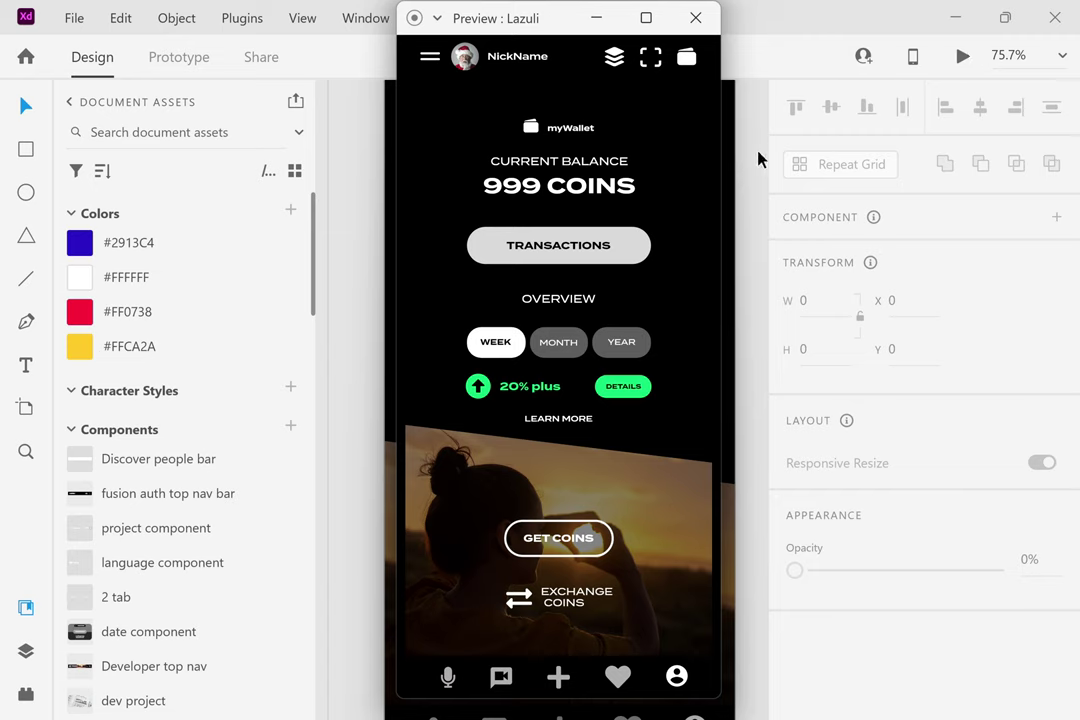
pyautogui.scroll(-3, 756, 160)
pyautogui.scroll(1, 756, 160)
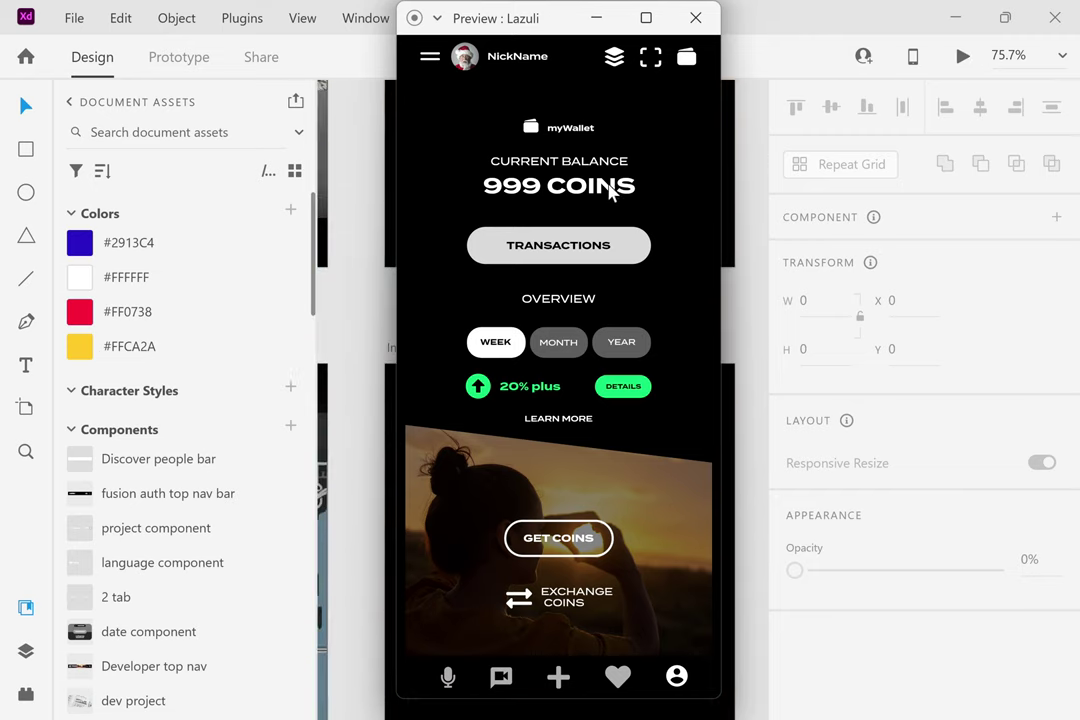
pyautogui.click(549, 543)
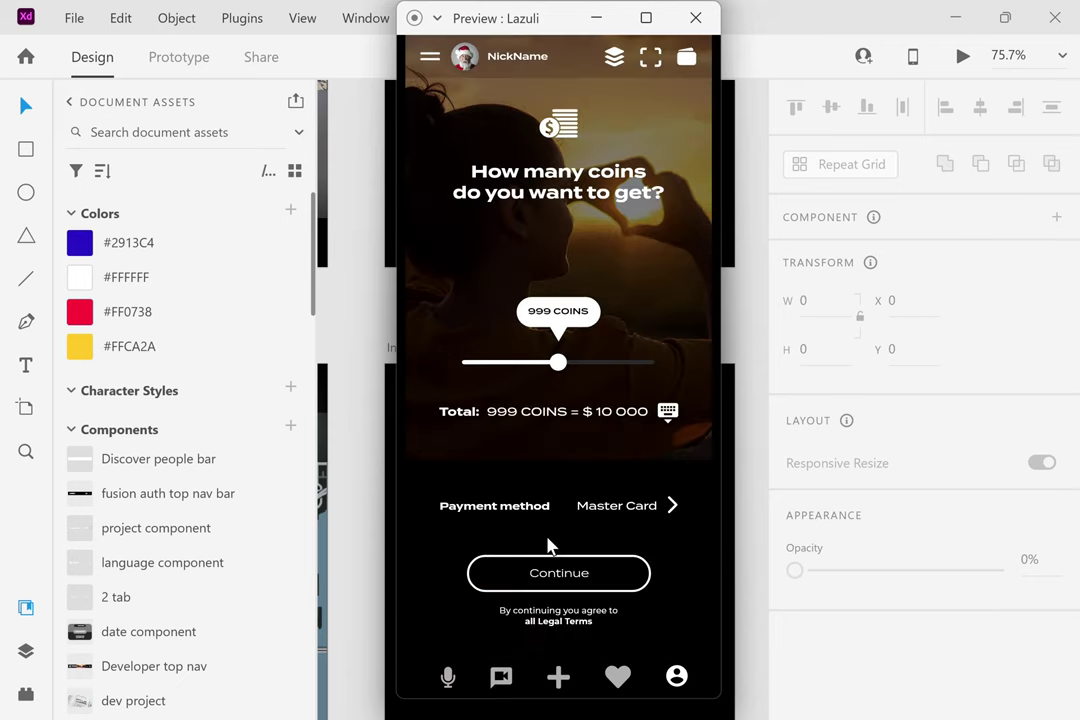
pyautogui.click(552, 570)
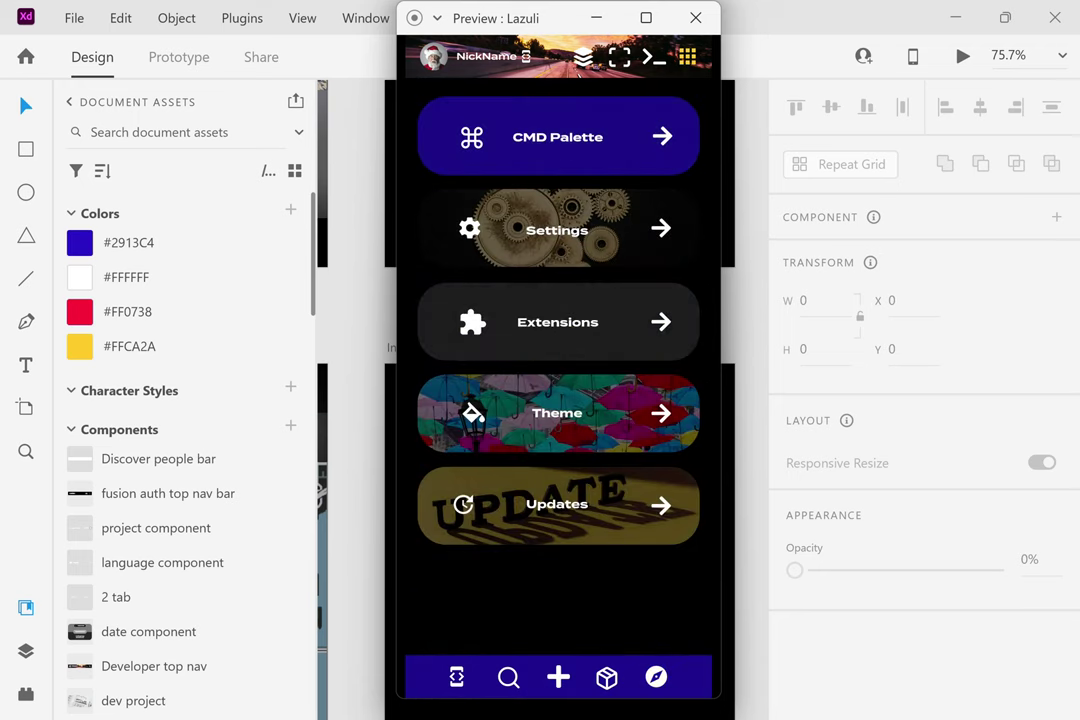
pyautogui.hotkey('alt', 'F4')
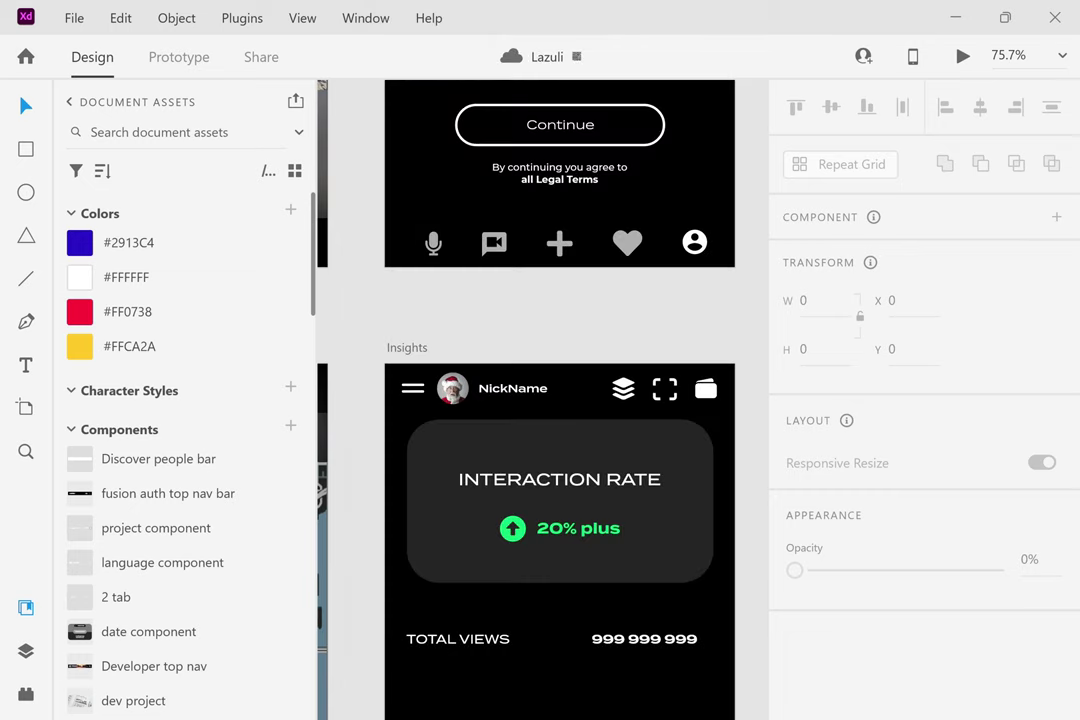
# Delete the leftover search result count and the Open Source Initiative heading from the Maps - near me artboard.
pyautogui.scroll(-5, 704, 468)
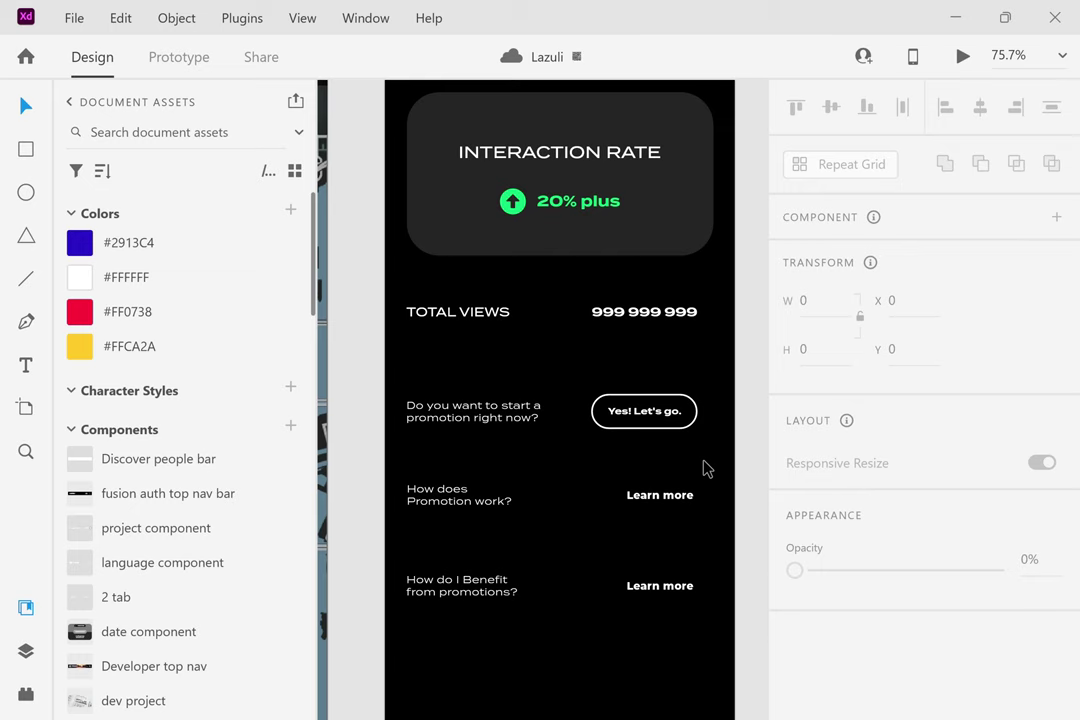
pyautogui.scroll(-5, 705, 468)
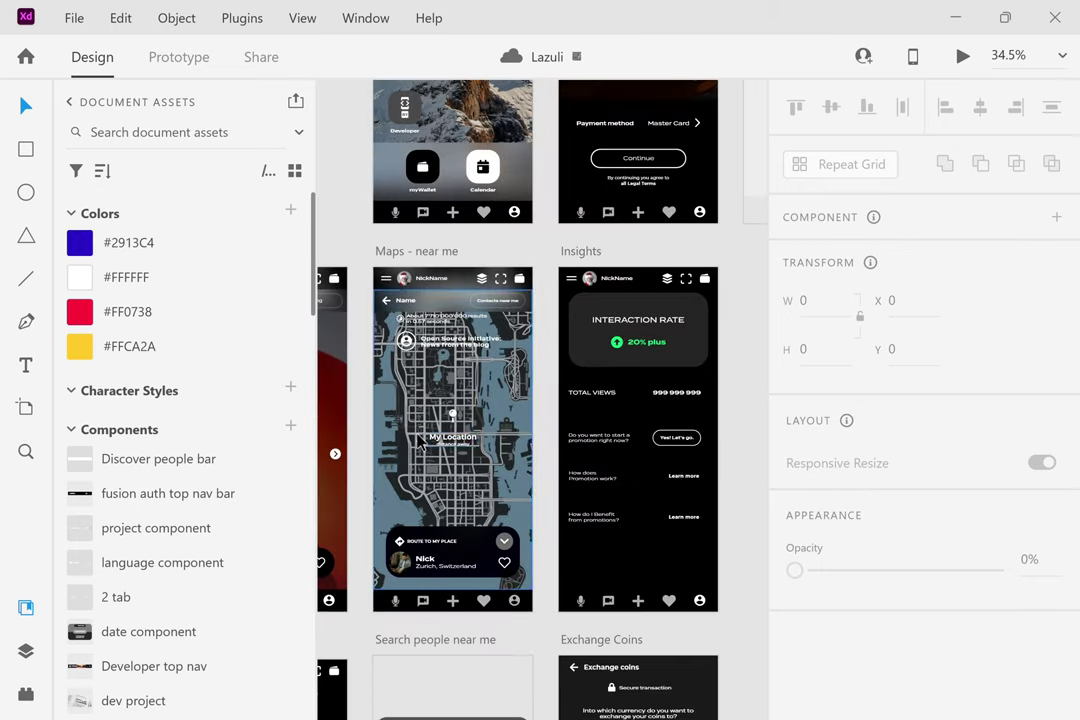
pyautogui.scroll(3, 417, 441)
pyautogui.scroll(3, 417, 441)
pyautogui.hscroll(2, 588, 311)
pyautogui.scroll(-3, 588, 311)
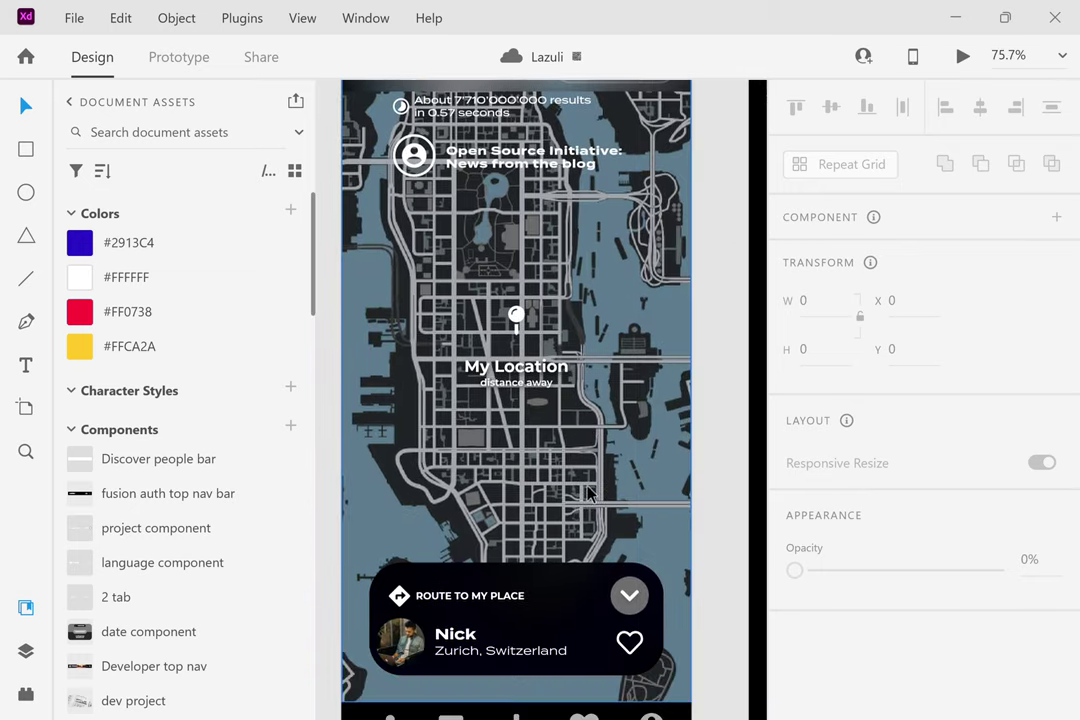
pyautogui.scroll(1, 588, 311)
pyautogui.click(449, 242)
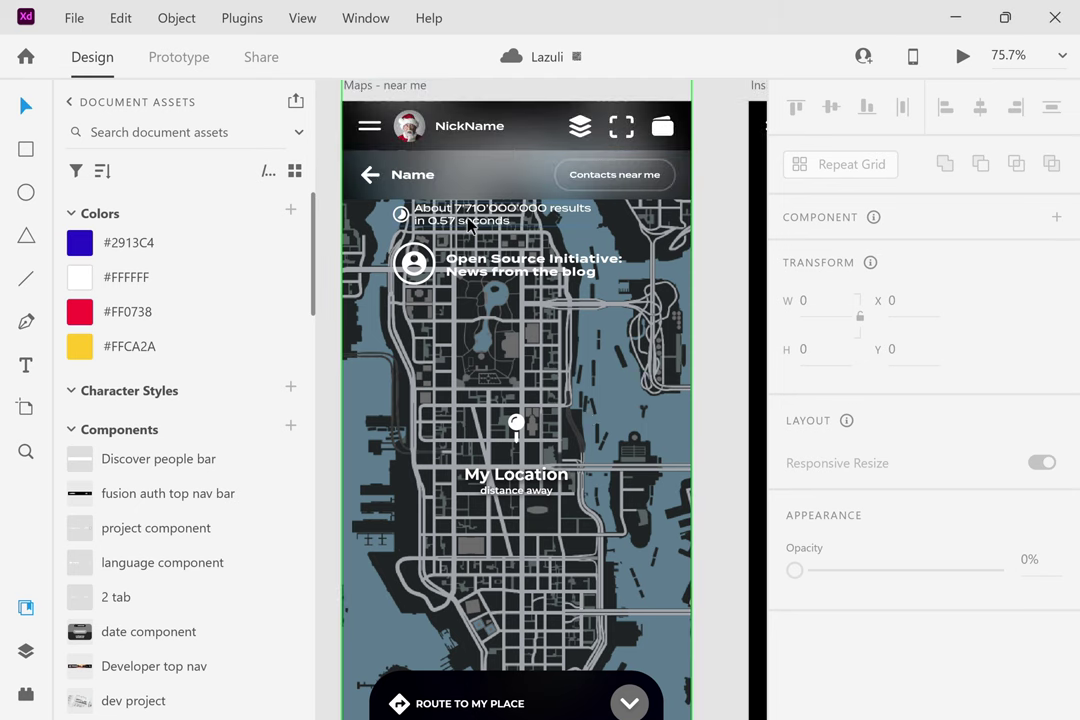
pyautogui.click(449, 242)
pyautogui.doubleClick(470, 228)
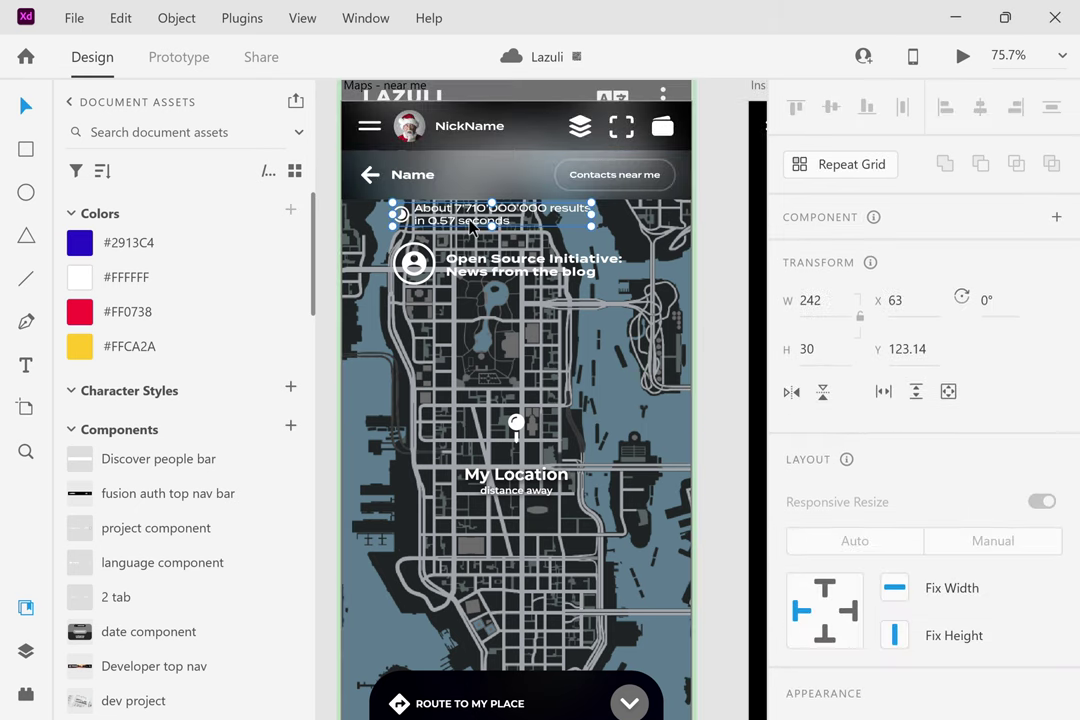
pyautogui.press('Delete')
pyautogui.click(430, 255)
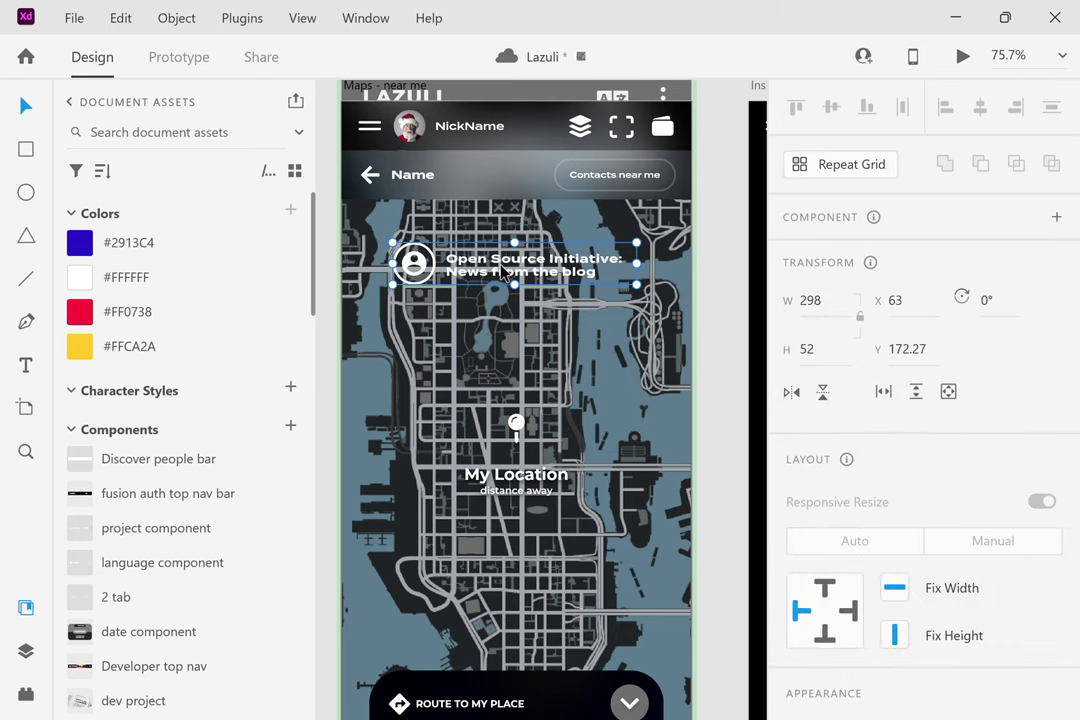
pyautogui.press('Delete')
pyautogui.scroll(-1, 503, 272)
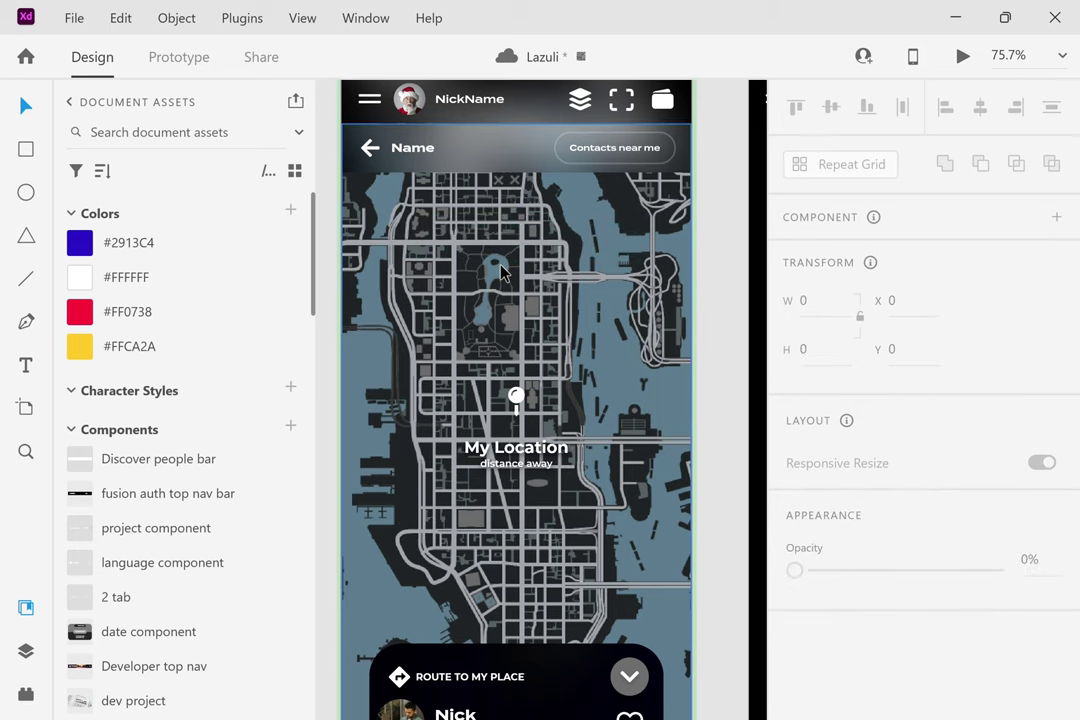
# Delete the leftover search result count and the Open Source Initiative heading from the Following artboard.
pyautogui.scroll(4, 503, 272)
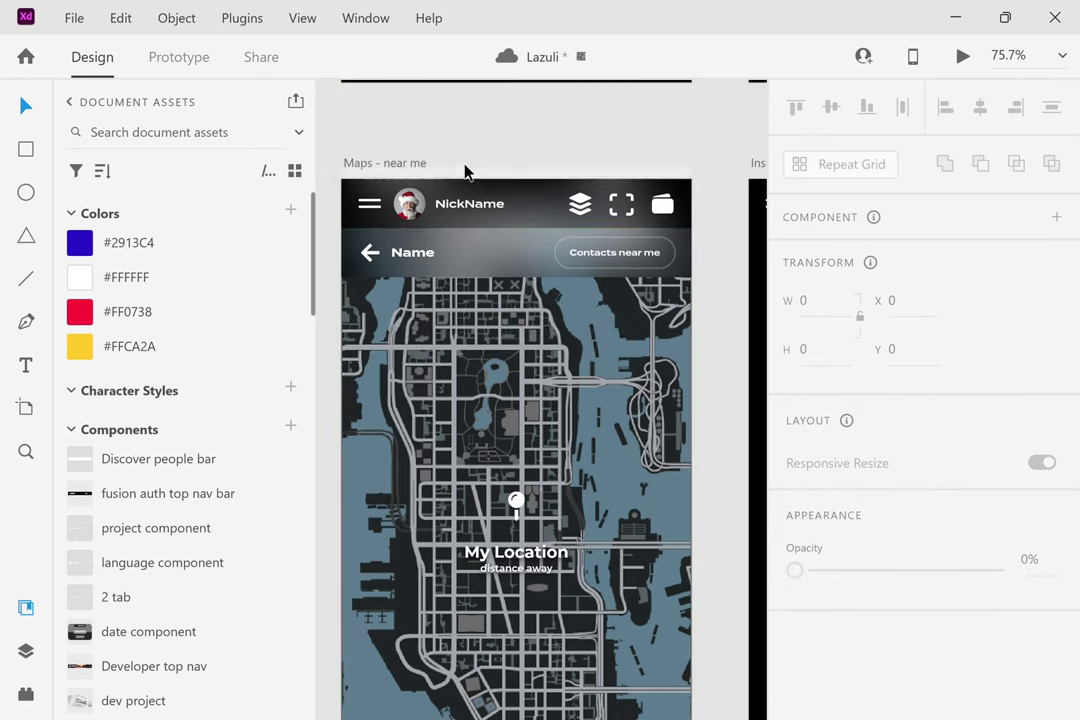
pyautogui.scroll(-2, 637, 292)
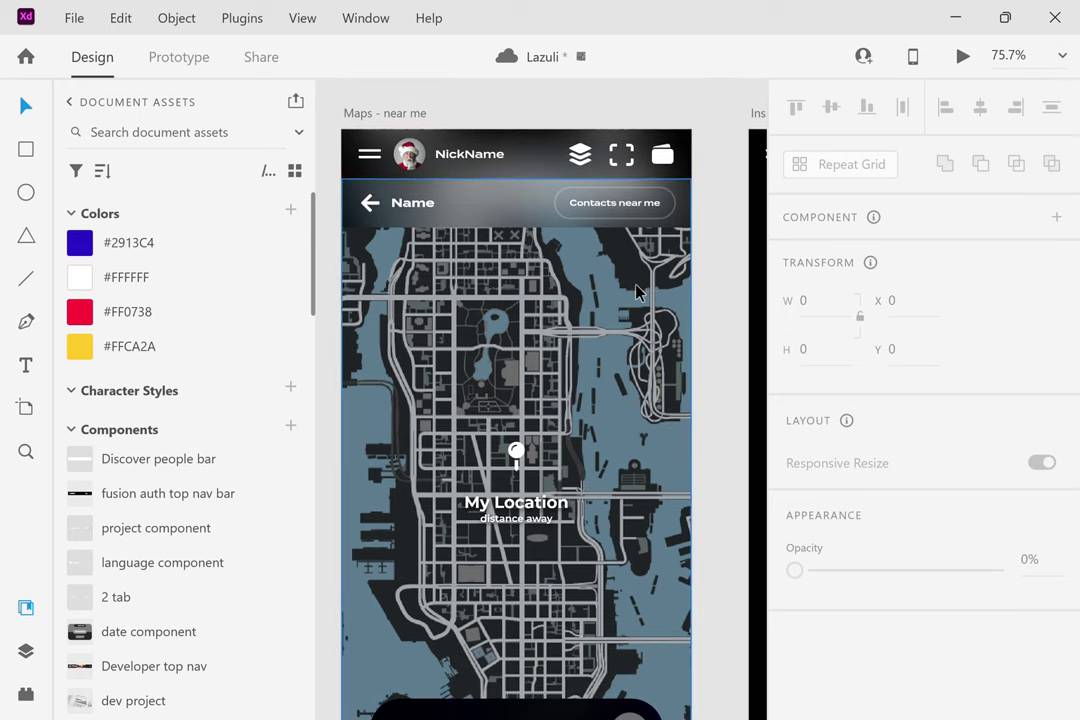
pyautogui.scroll(-10, 637, 292)
pyautogui.scroll(5, 612, 155)
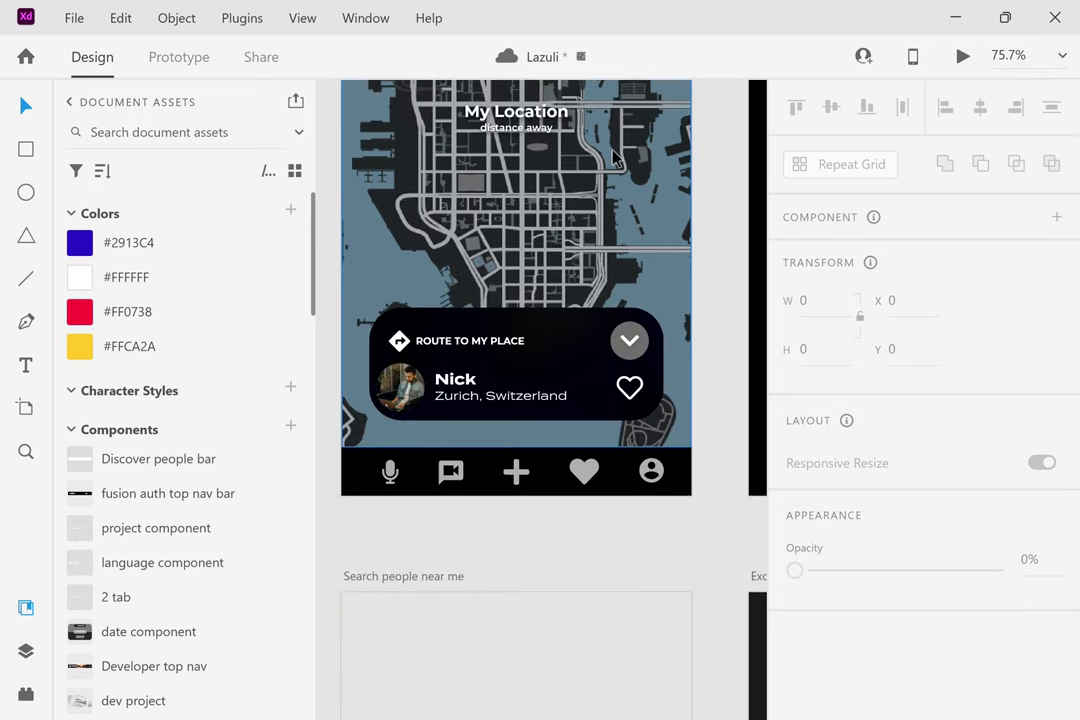
pyautogui.scroll(-4, 612, 155)
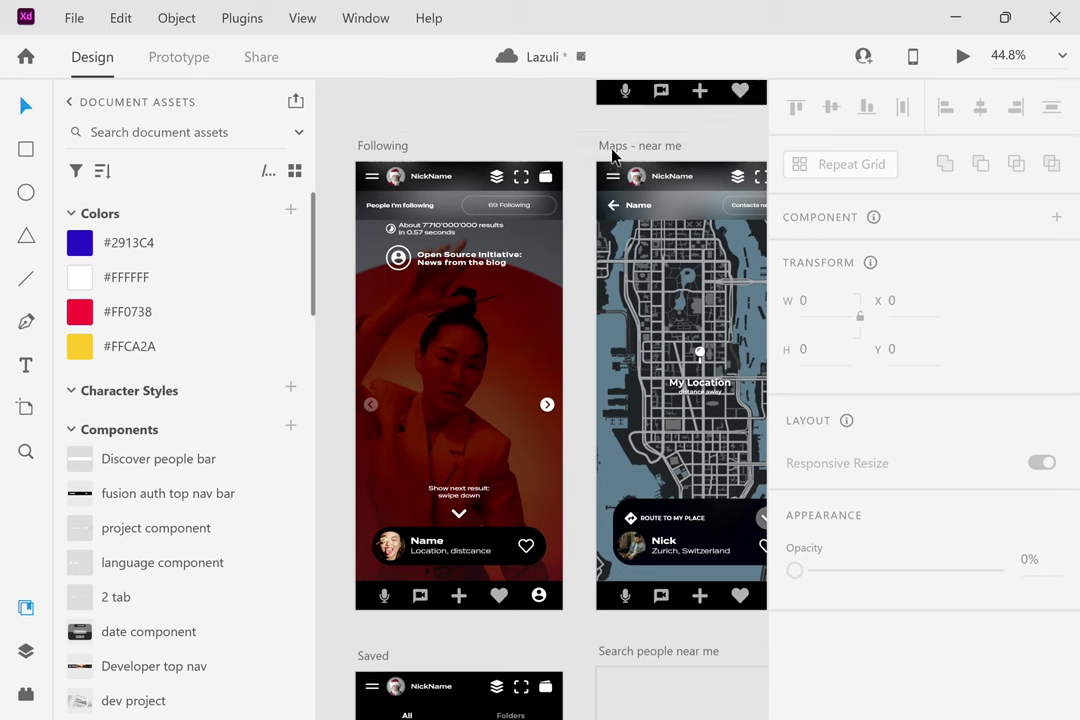
pyautogui.click(428, 238)
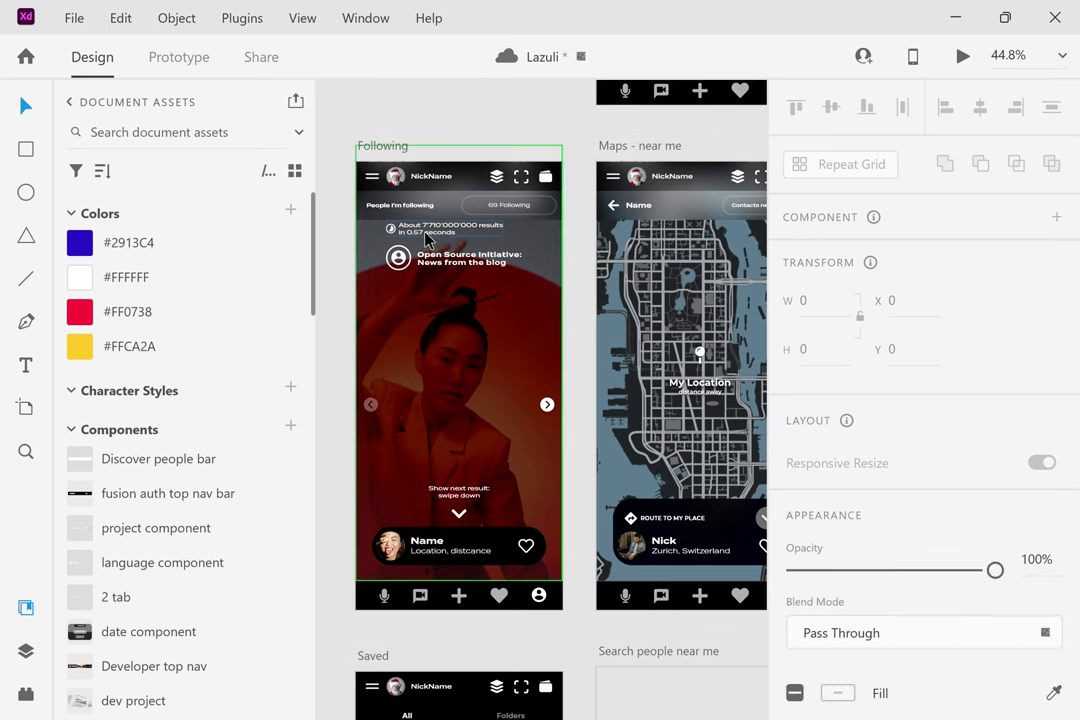
pyautogui.press('Delete')
pyautogui.click(490, 263)
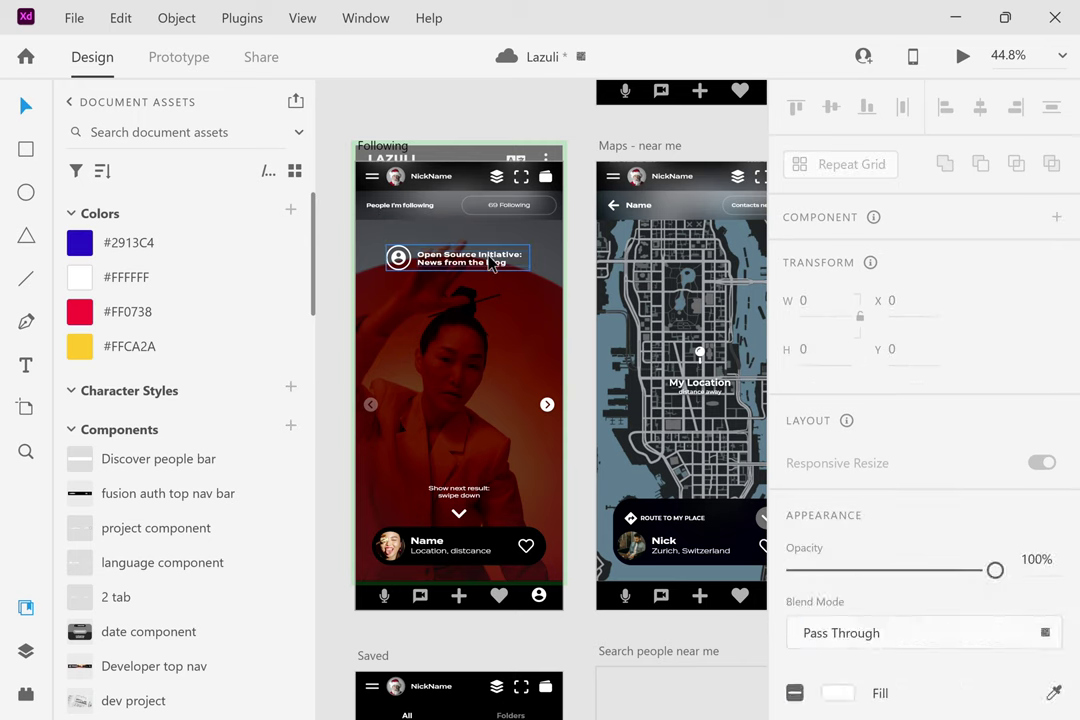
pyautogui.press('Delete')
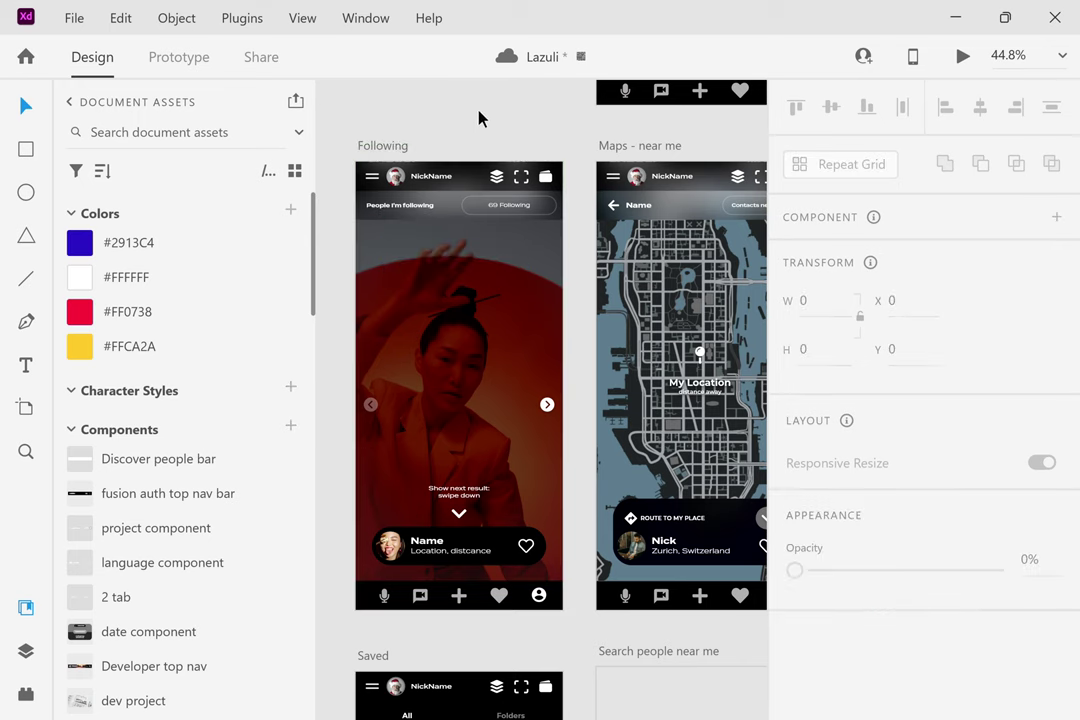
# Look over the Saved and Search people near me artboards.
pyautogui.scroll(-2, 563, 322)
pyautogui.scroll(-4, 563, 322)
pyautogui.scroll(-3, 563, 322)
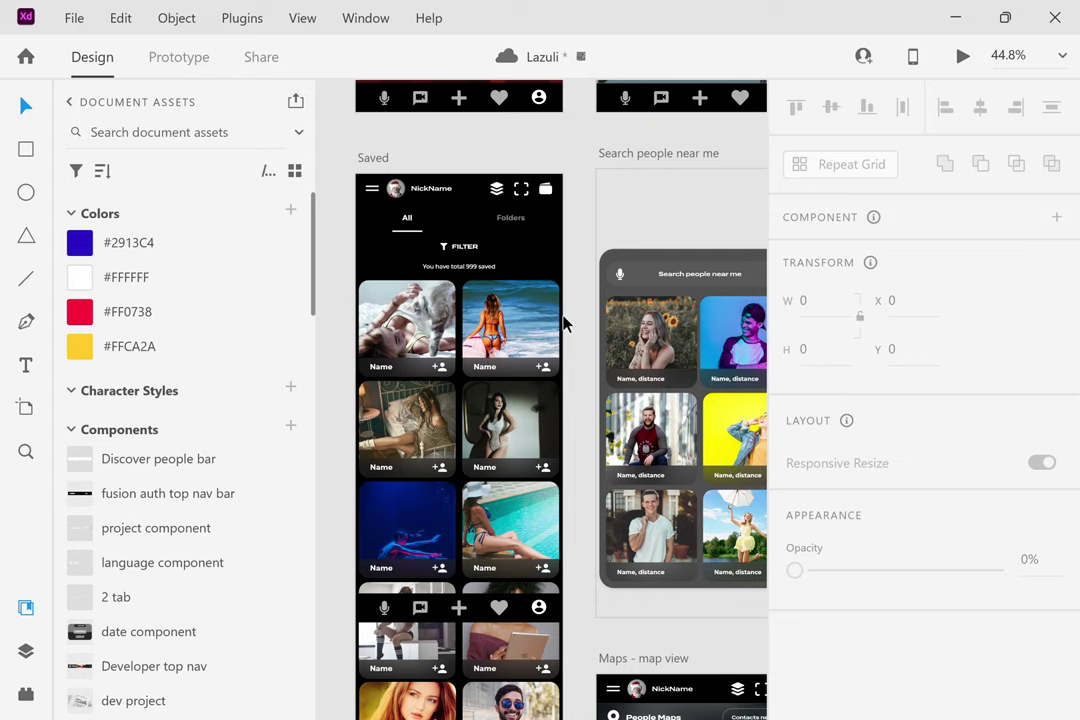
# Look over the Maps - map view, Businessmode, Calendar, Followers and Following artboards below the Saved artboard.
pyautogui.scroll(-3, 563, 322)
pyautogui.keyDown('ctrl'); pyautogui.scroll(-4, 563, 322); pyautogui.keyUp('ctrl')
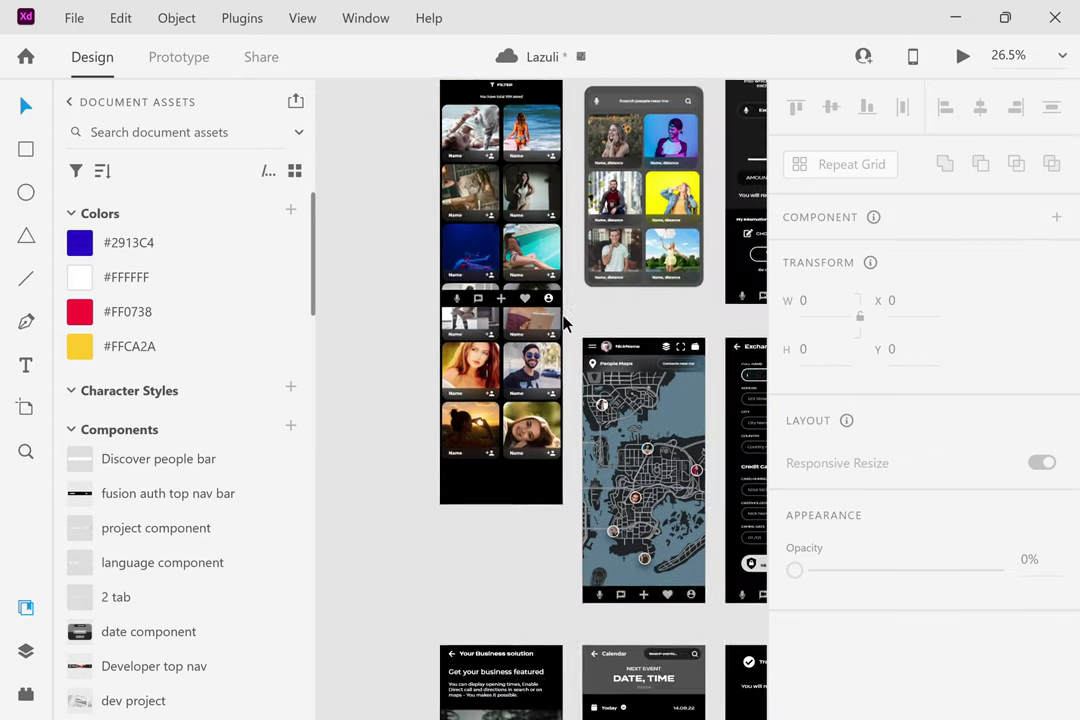
pyautogui.scroll(-3, 563, 322)
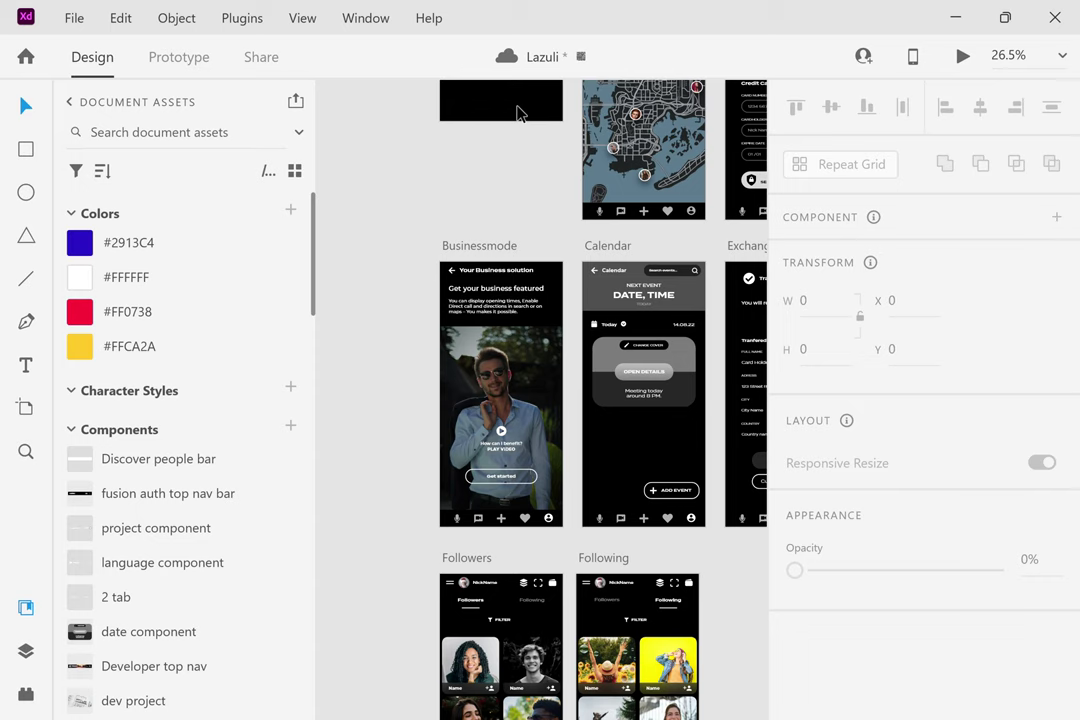
pyautogui.scroll(-3, 517, 113)
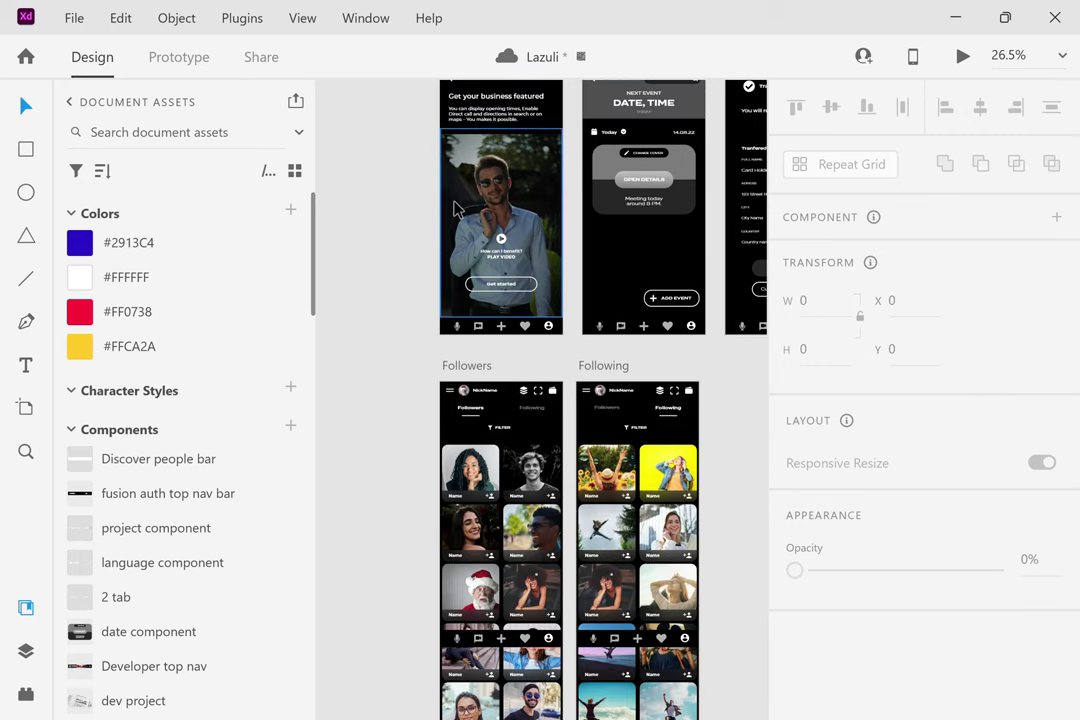
pyautogui.scroll(2, 468, 280)
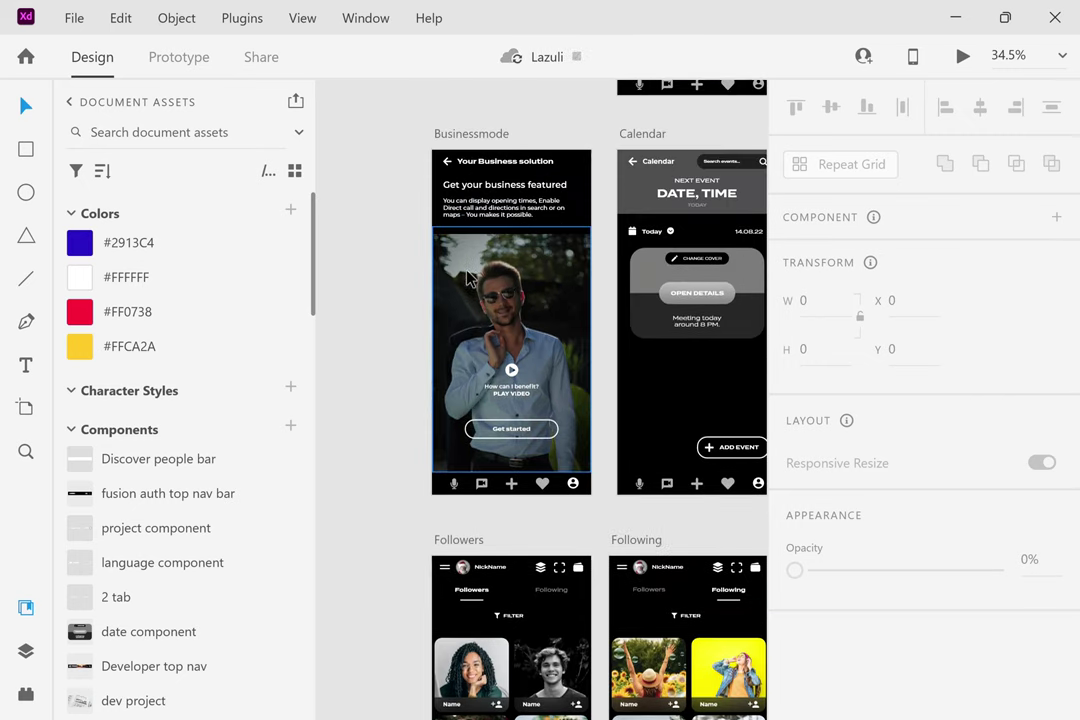
pyautogui.scroll(-3, 470, 278)
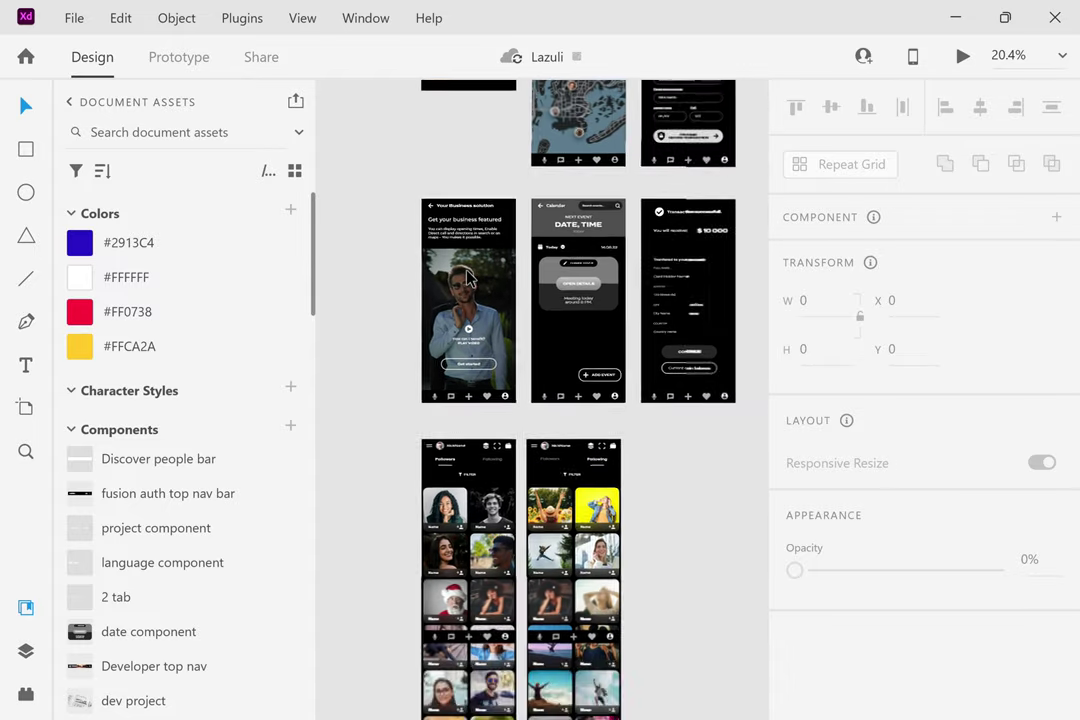
# Examine the Add, Cofirm screen and Notifications artboards, including the website like entry in the notifications list.
pyautogui.scroll(10, 468, 280)
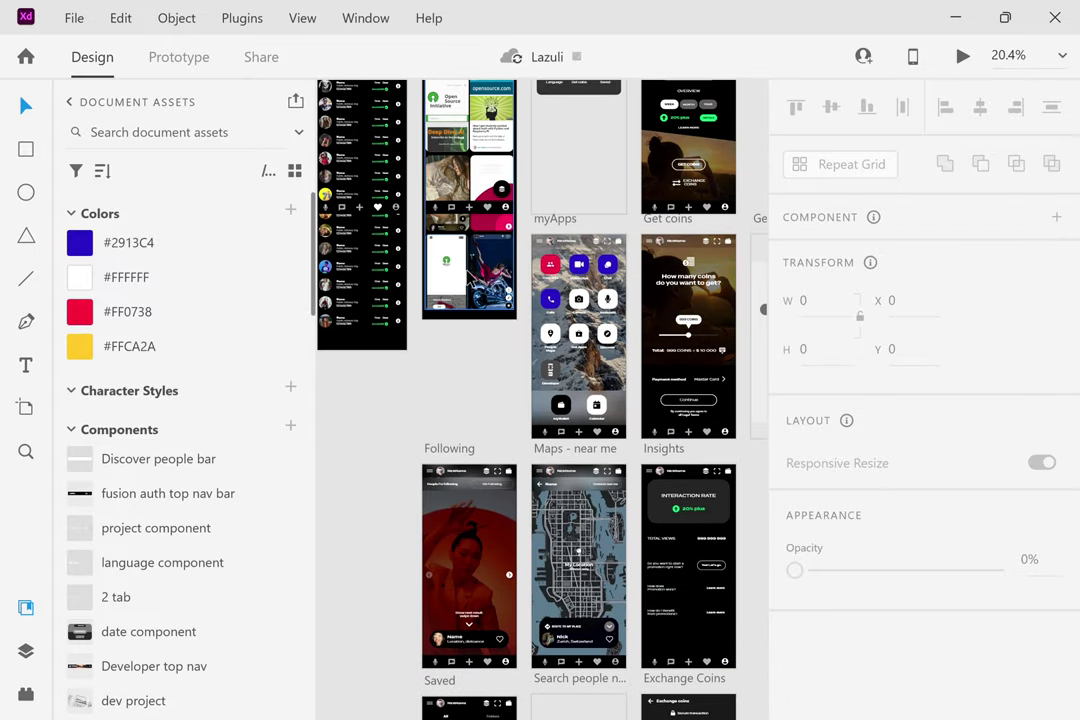
pyautogui.scroll(5, 470, 278)
pyautogui.hscroll(-8, 470, 278)
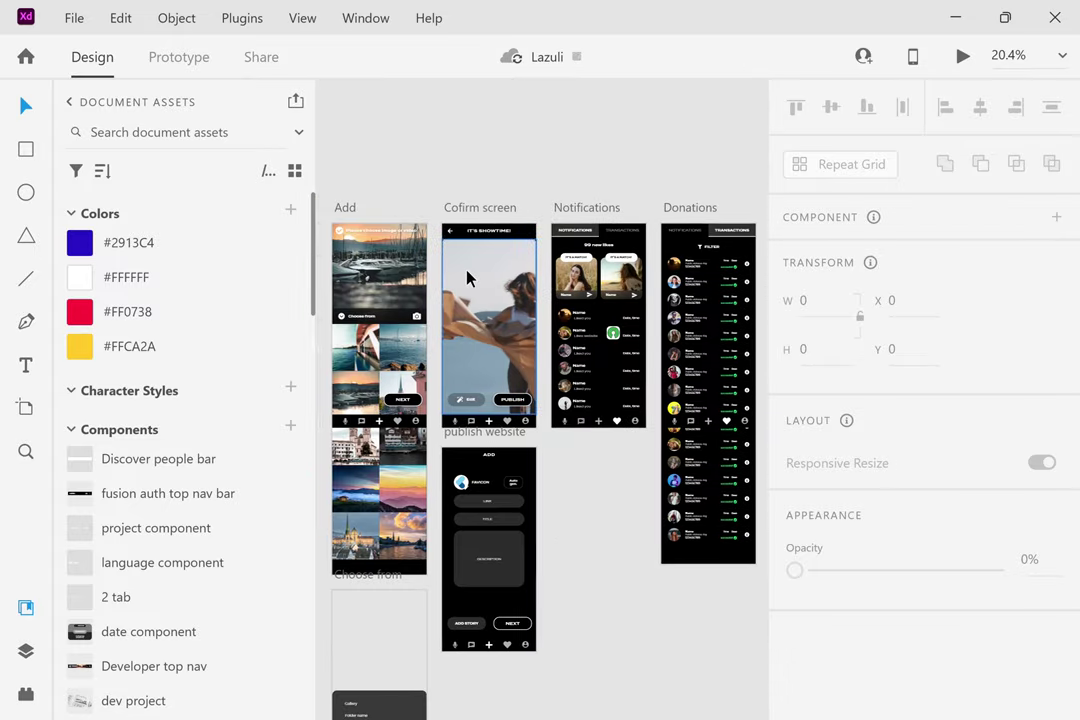
pyautogui.hscroll(-5, 506, 287)
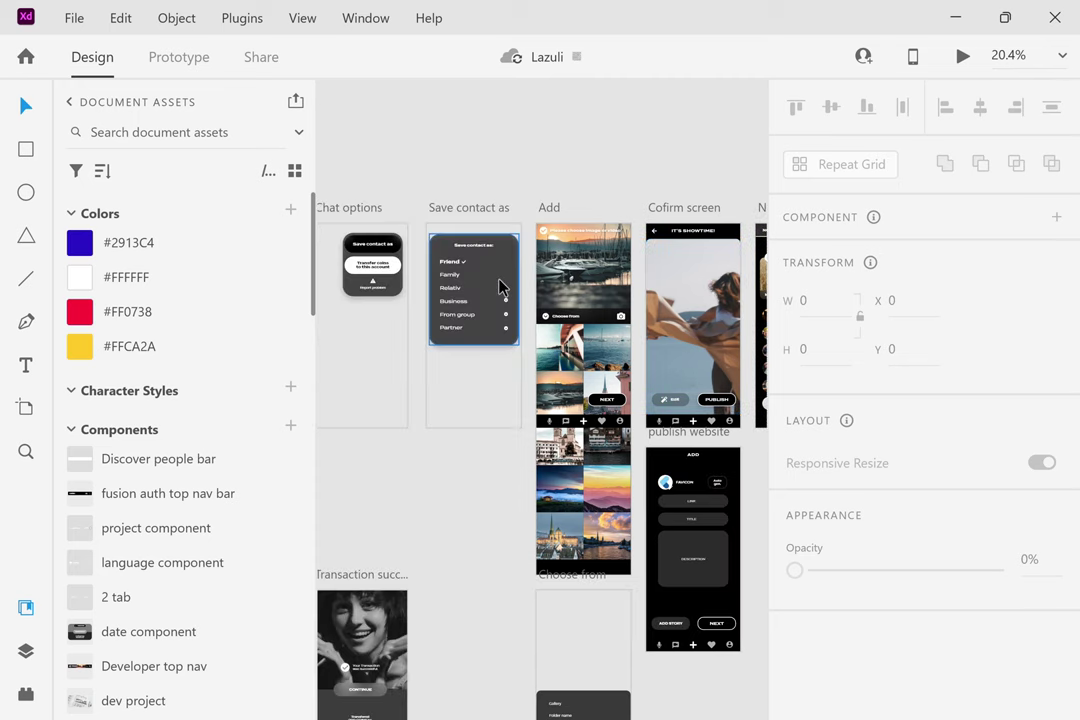
pyautogui.hscroll(5, 506, 287)
pyautogui.keyDown('ctrl'); pyautogui.scroll(5, 645, 352); pyautogui.keyUp('ctrl')
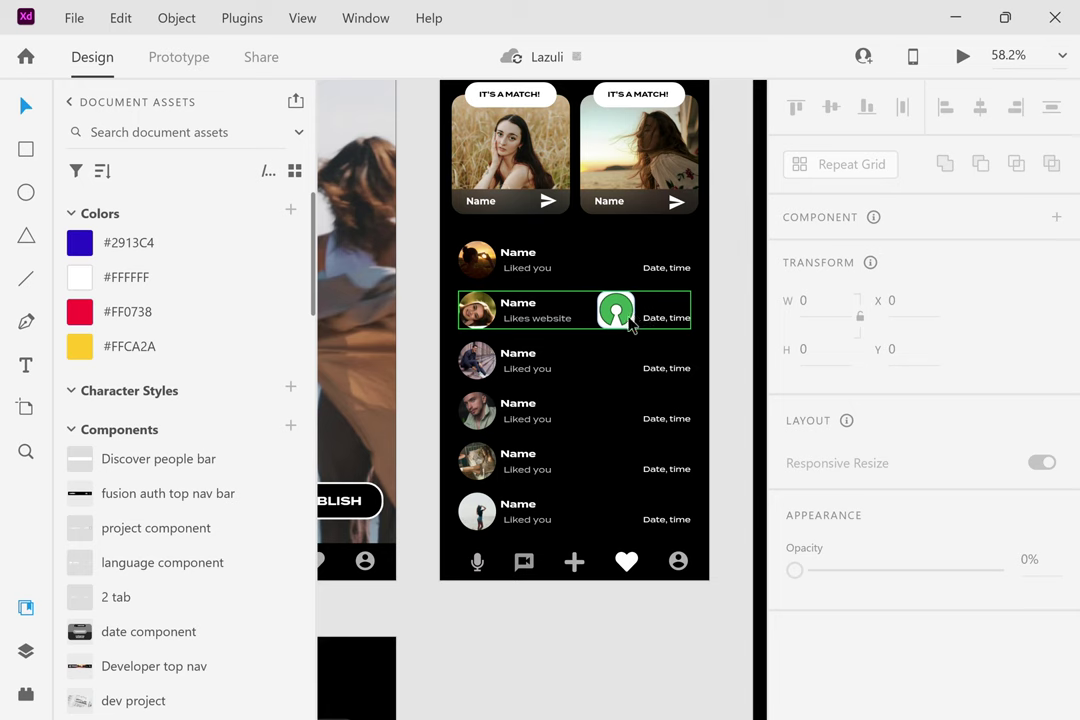
pyautogui.scroll(1, 629, 323)
pyautogui.keyDown('ctrl'); pyautogui.scroll(-5, 629, 323); pyautogui.keyUp('ctrl')
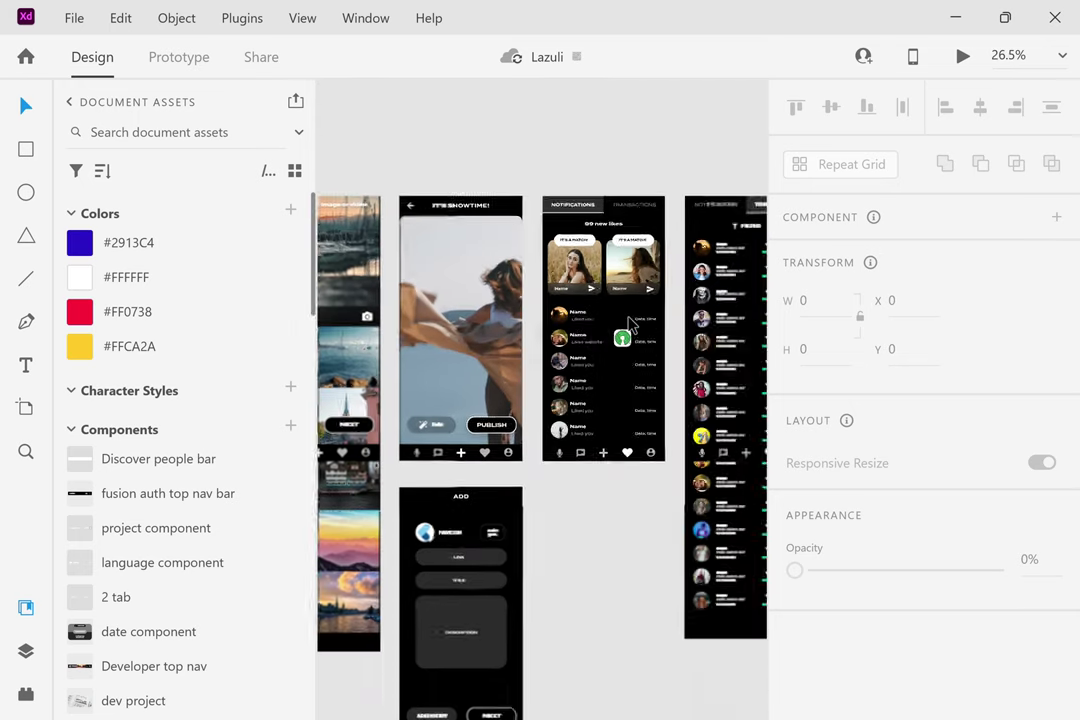
# Look over the Chat, Connect, 02_Search, Sign UP and Authentification artboards.
pyautogui.hscroll(-5, 629, 323)
pyautogui.hscroll(-15, 629, 323)
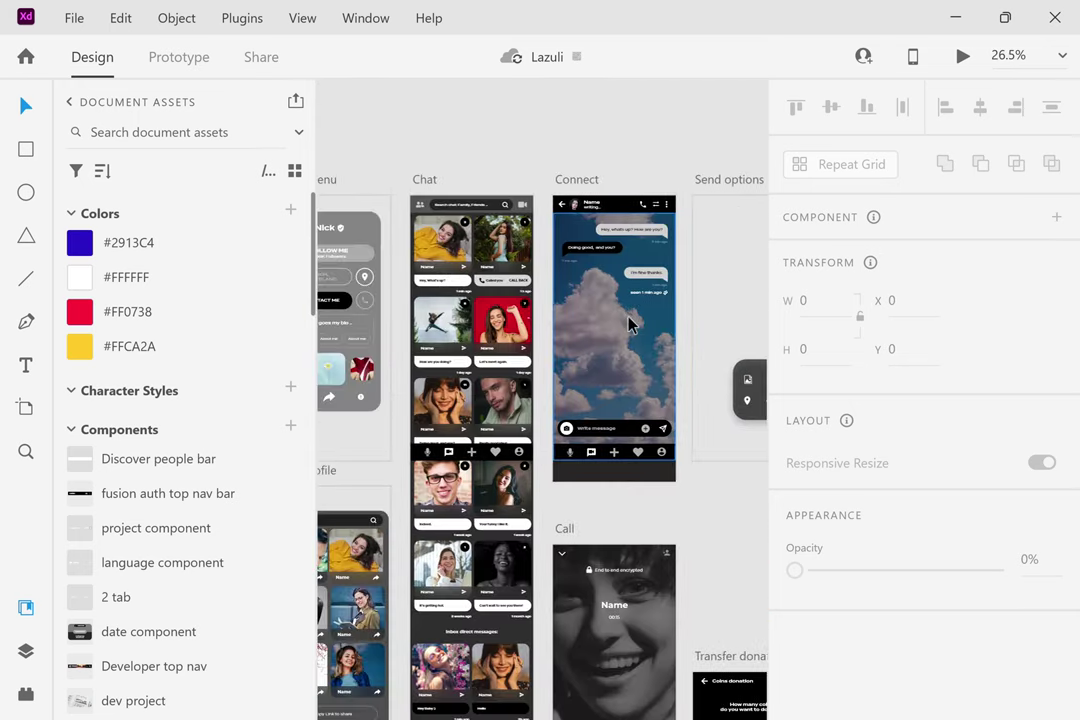
pyautogui.hscroll(-6, 629, 323)
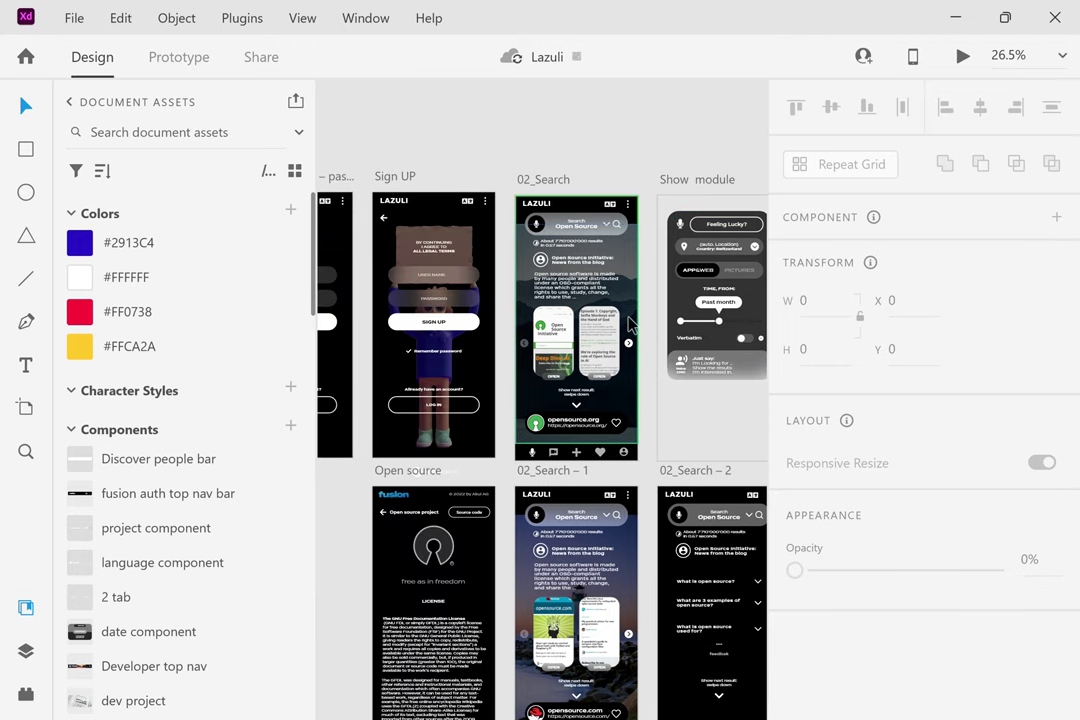
pyautogui.hscroll(-20, 629, 323)
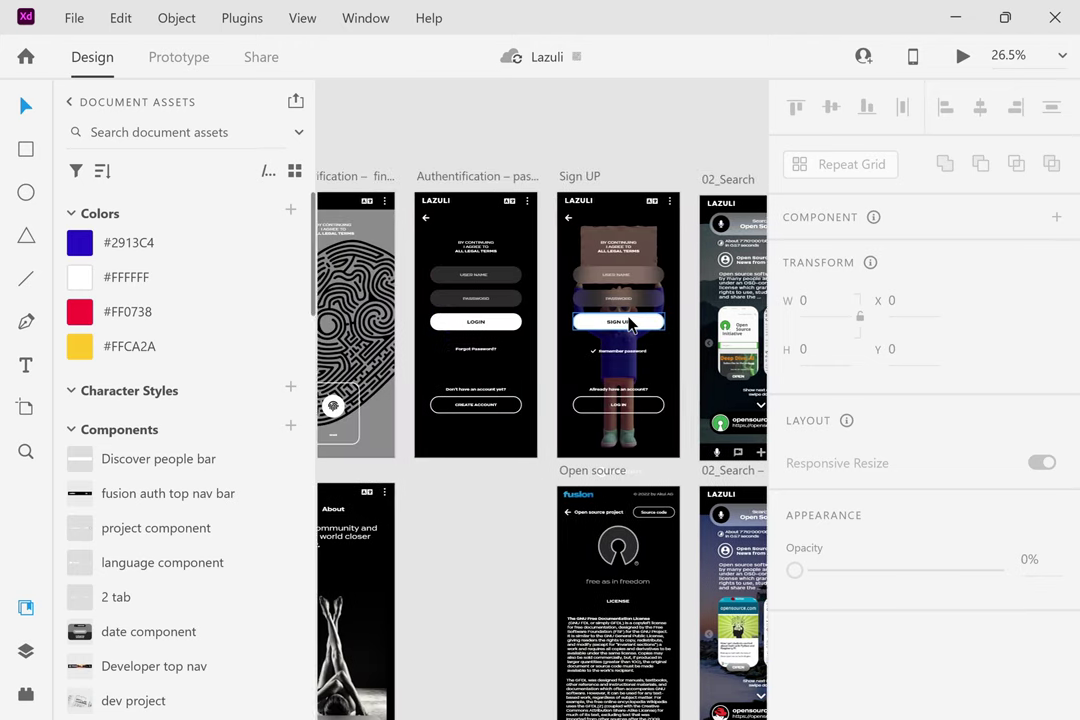
pyautogui.hscroll(10, 630, 323)
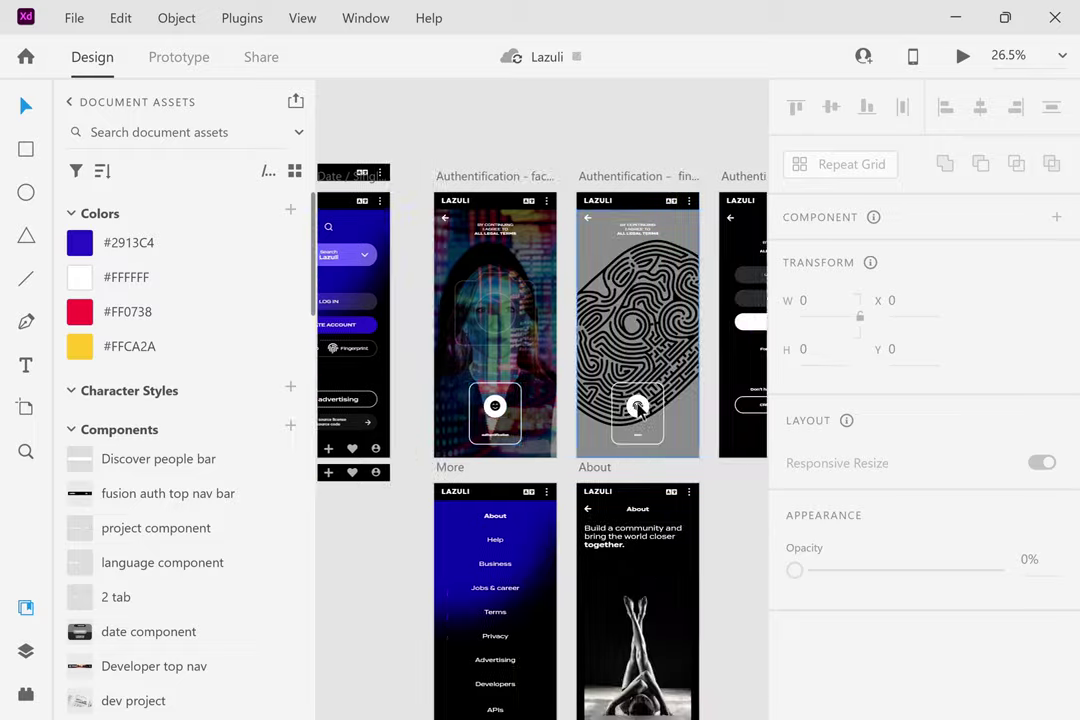
# Examine the crossed-legs photo and the CREATE & SHARE banner on the About artboard up close.
pyautogui.scroll(-7, 554, 626)
pyautogui.hscroll(-1, 556, 626)
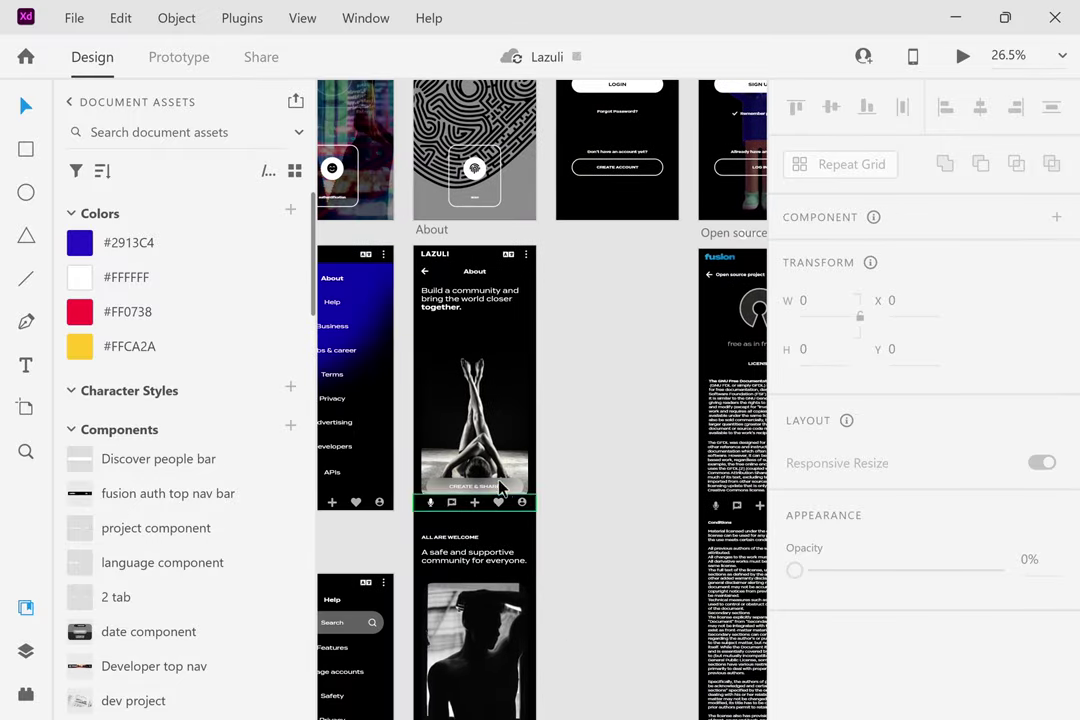
pyautogui.scroll(10, 466, 423)
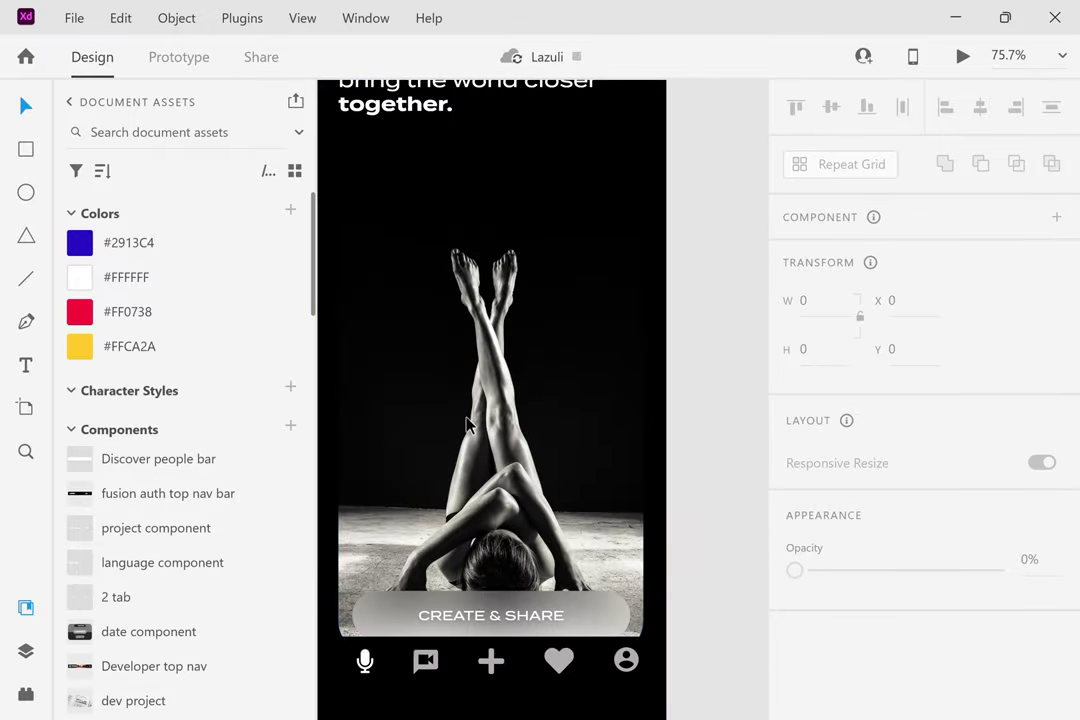
pyautogui.scroll(-2, 466, 423)
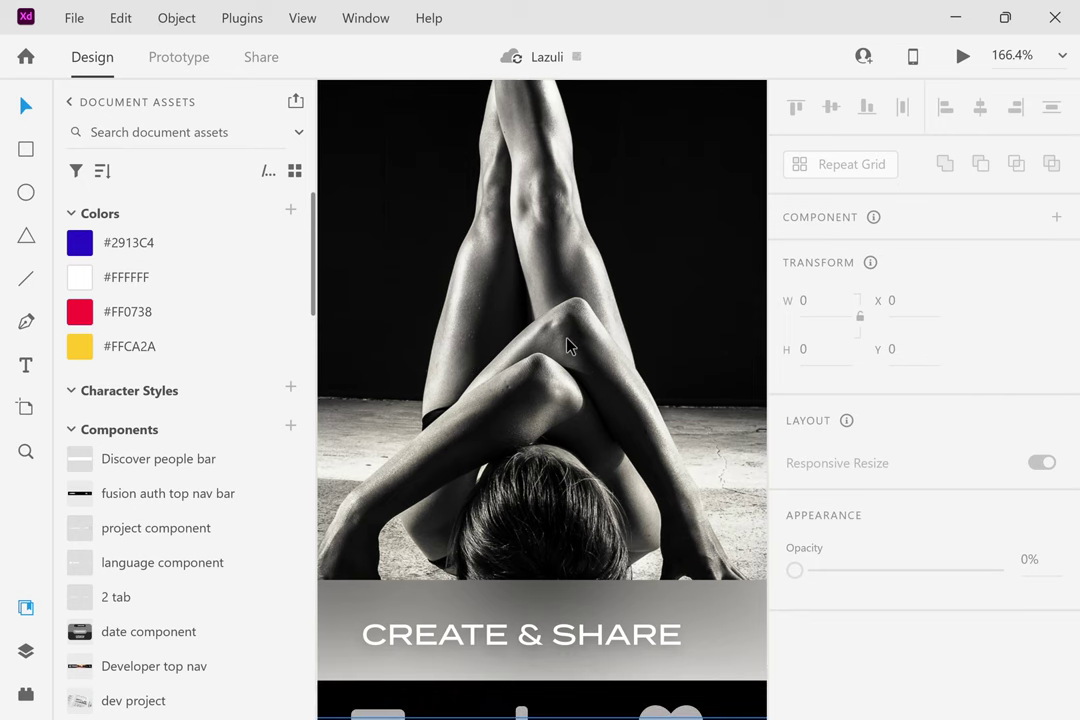
pyautogui.scroll(-2, 567, 345)
pyautogui.scroll(-2, 567, 345)
pyautogui.scroll(2, 567, 345)
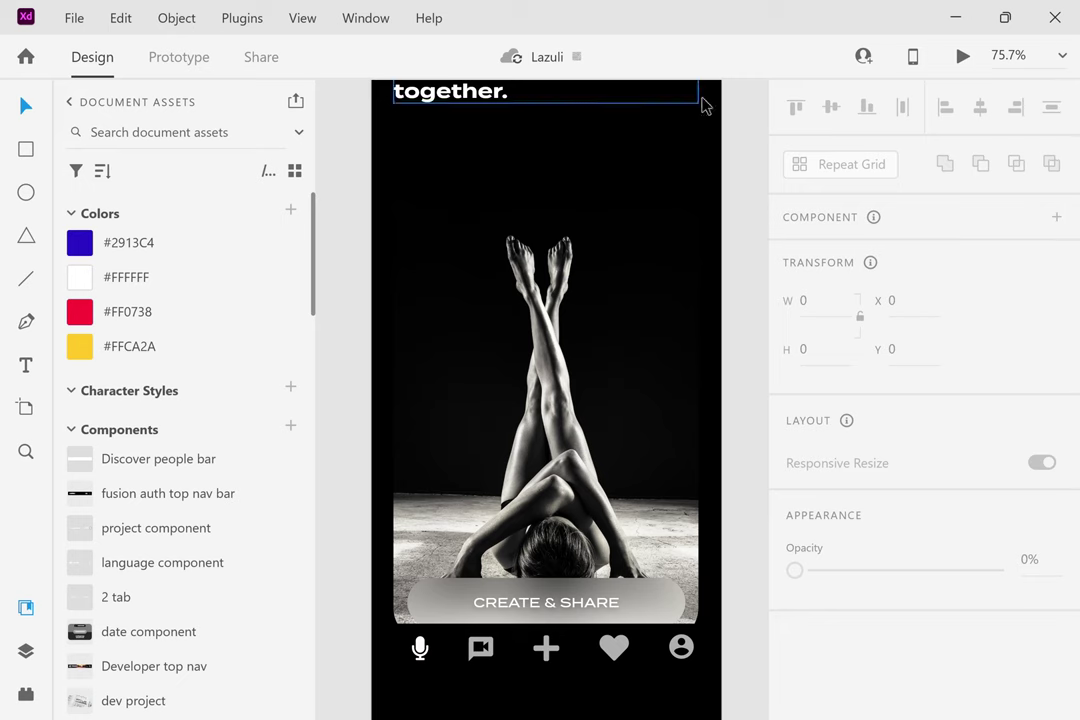
# Preview the About artboard, check how its opening section scrolls, and close the preview.
pyautogui.click(620, 328)
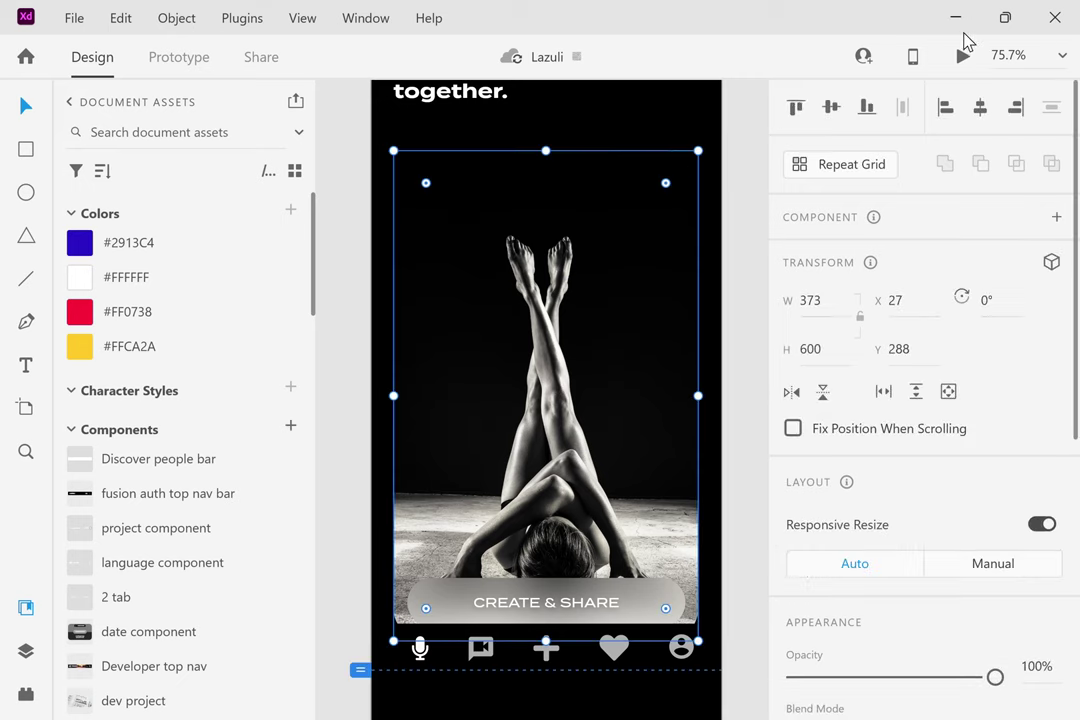
pyautogui.click(961, 56)
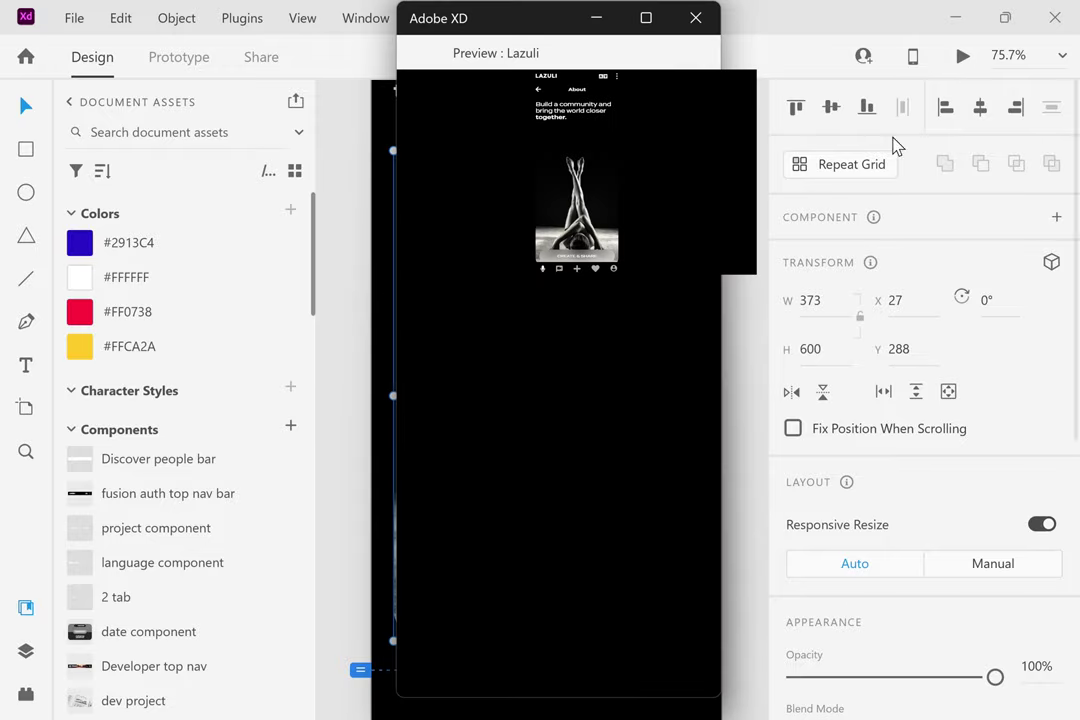
pyautogui.scroll(-2, 677, 318)
pyautogui.scroll(2, 677, 318)
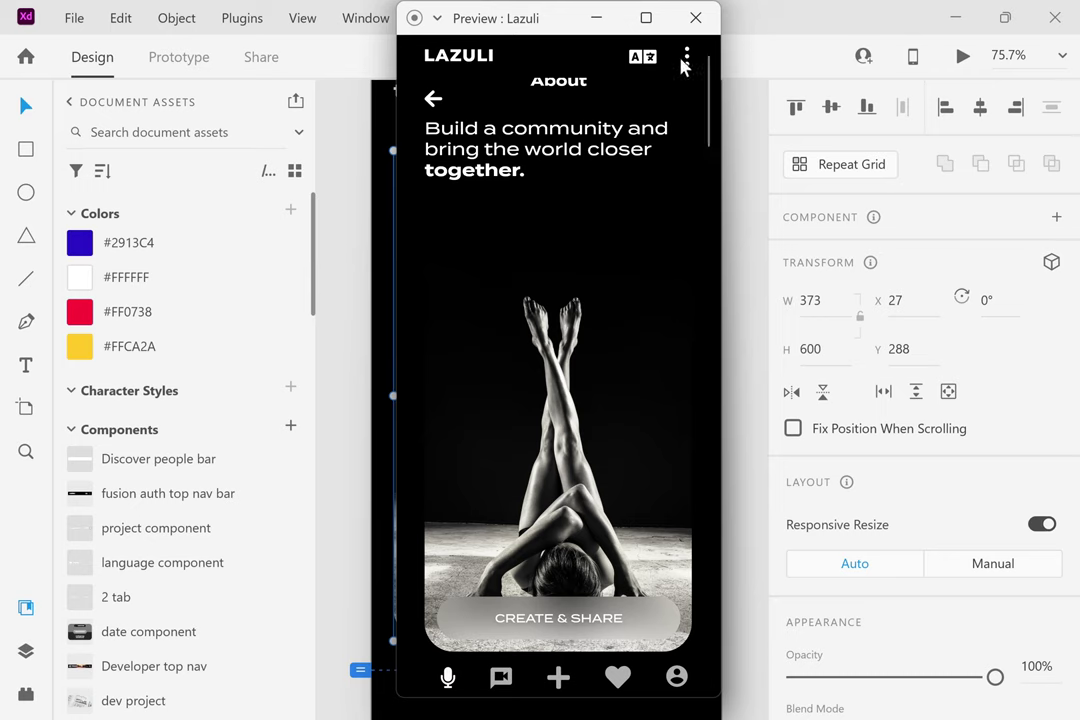
pyautogui.click(696, 18)
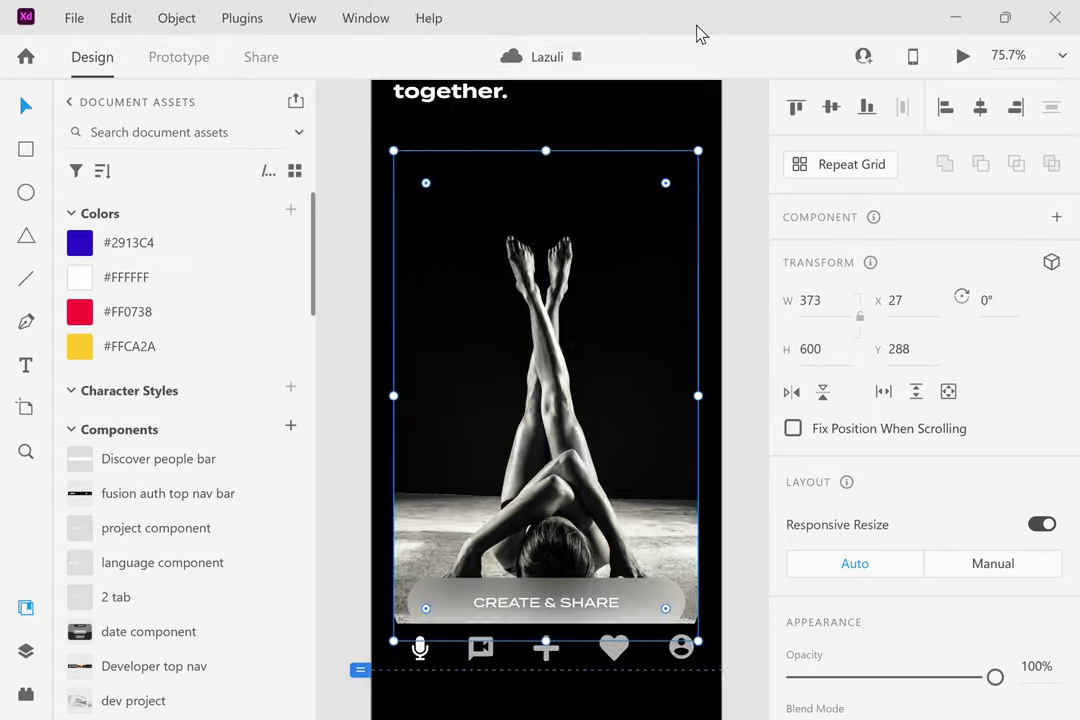
# Examine the Set language artboard and the lower sections of the About artboard, including the WORK WITH US portrait.
pyautogui.scroll(-10, 639, 304)
pyautogui.hscroll(-5, 639, 304)
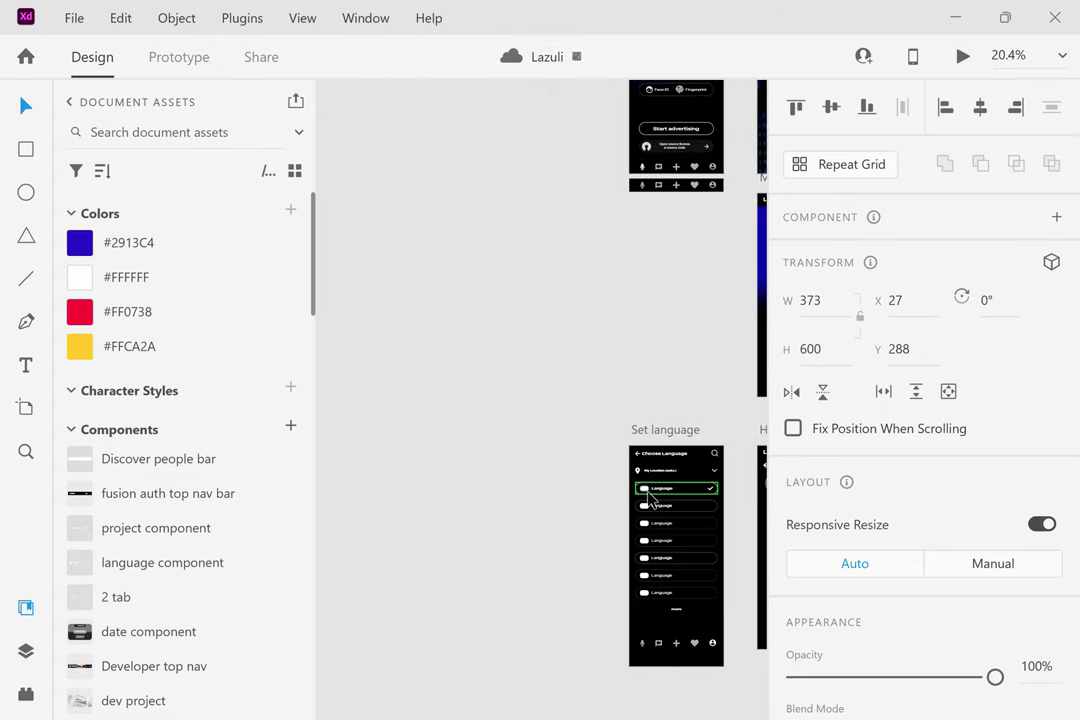
pyautogui.scroll(-3, 650, 500)
pyautogui.scroll(-3, 650, 500)
pyautogui.hscroll(4, 647, 499)
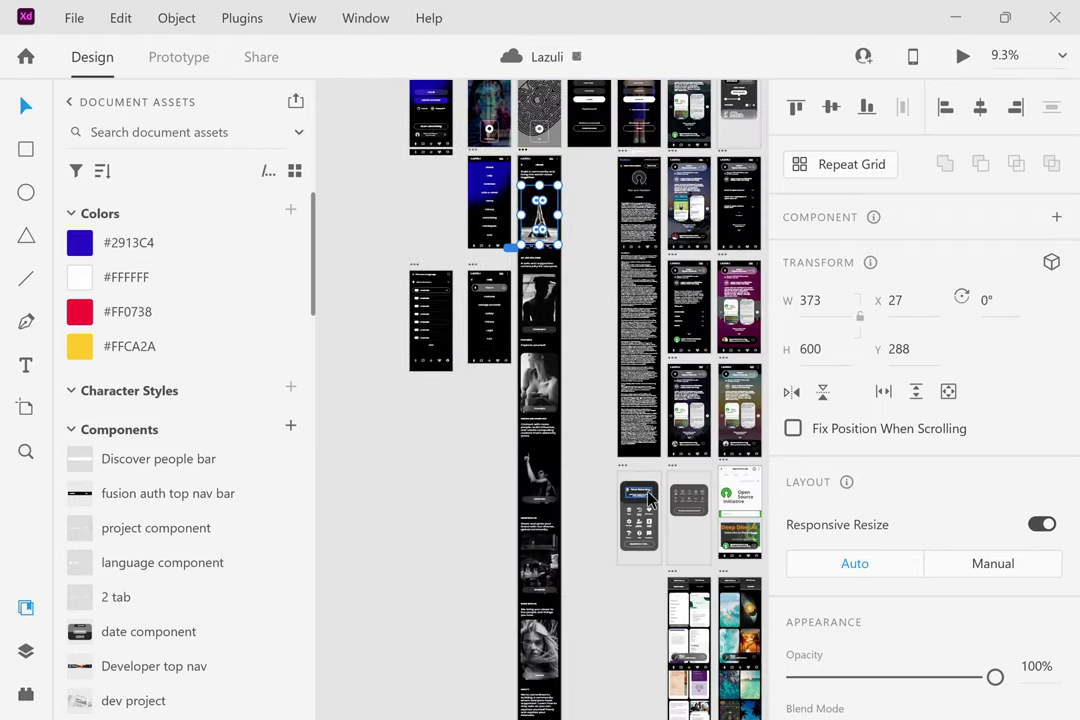
pyautogui.scroll(-3, 509, 634)
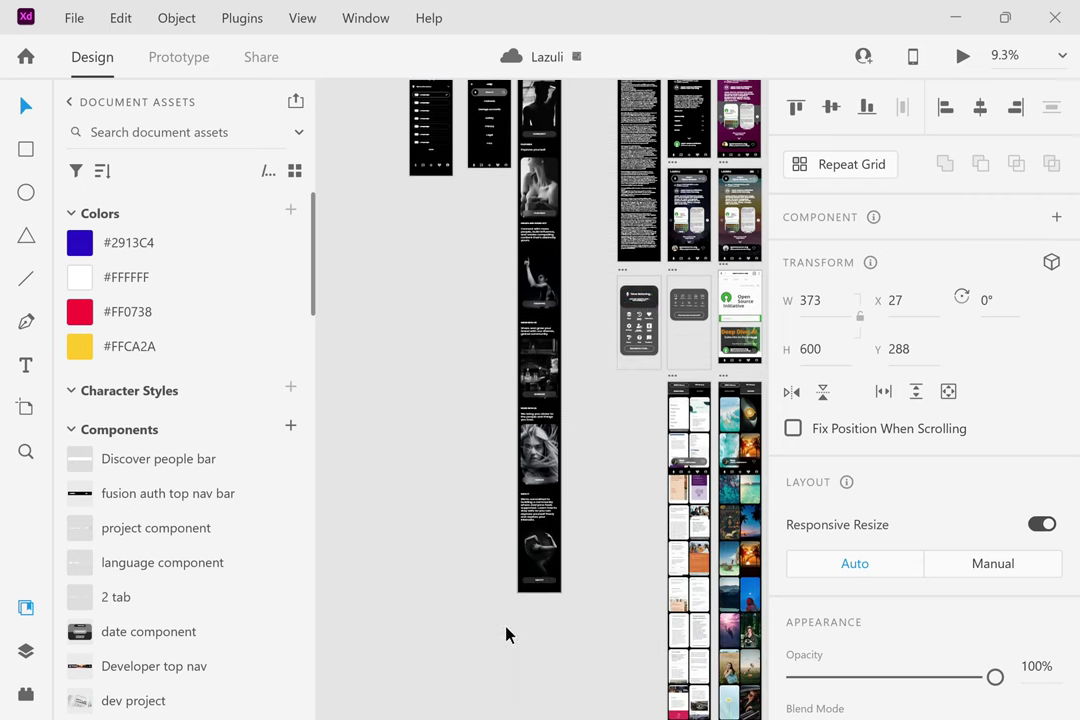
pyautogui.scroll(10, 538, 441)
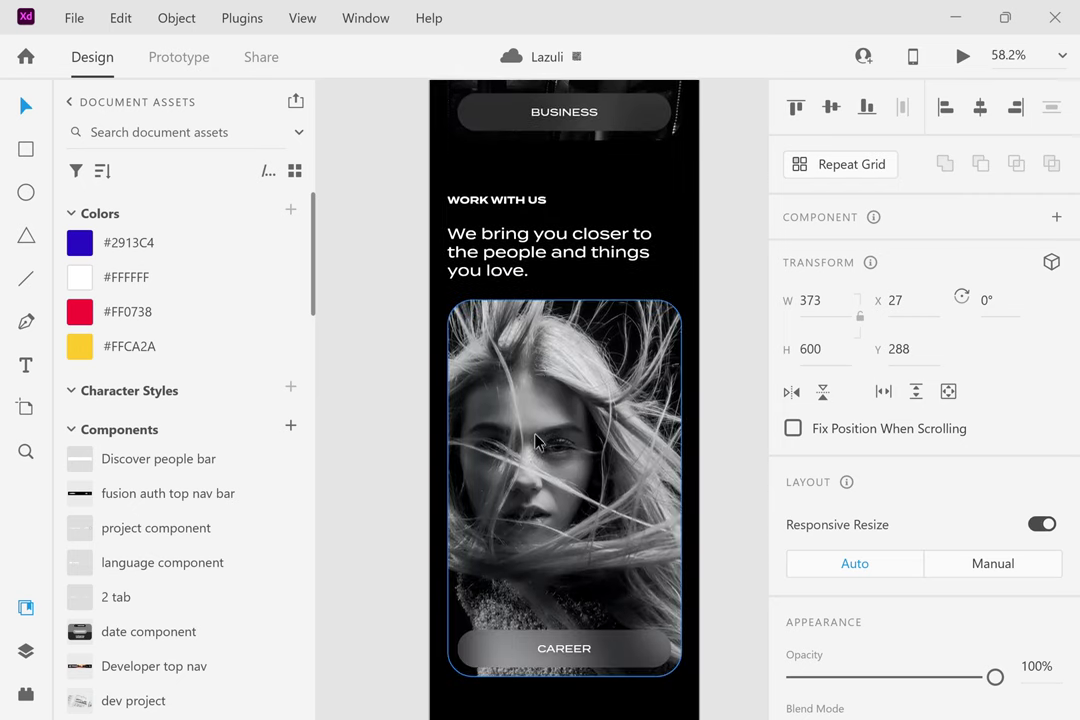
pyautogui.scroll(2, 538, 441)
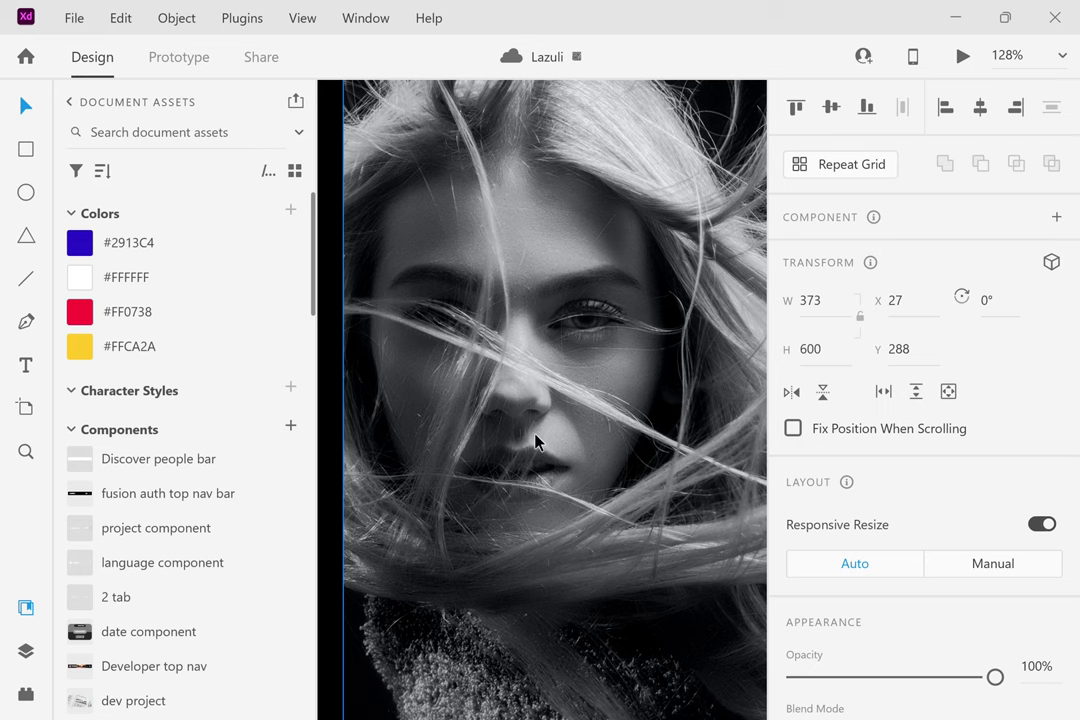
# Switch to the web browser, search for "boucher art" in a new tab, and show all image results.
pyautogui.hotkey('ctrl', '3')
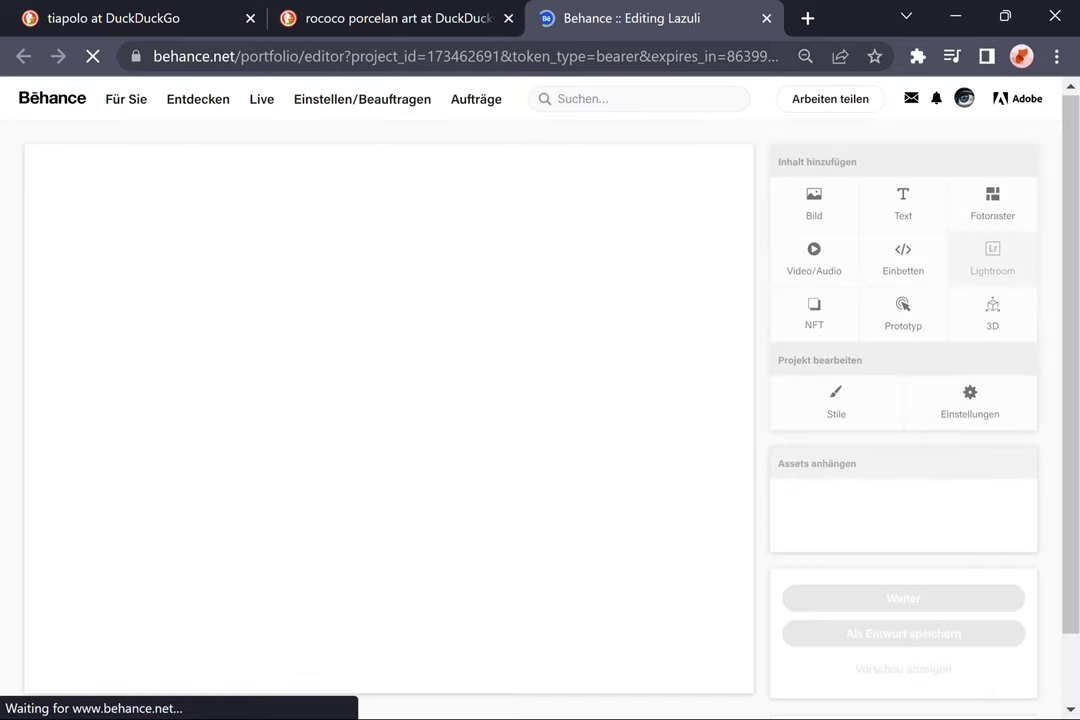
pyautogui.hotkey('ctrl', 't')
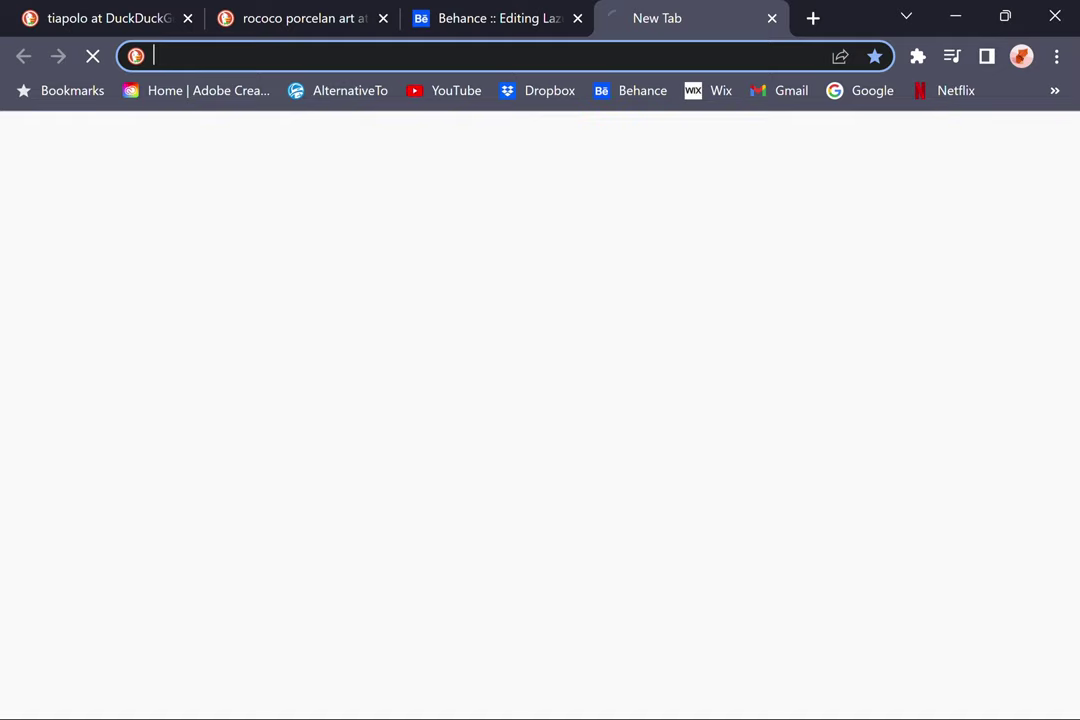
pyautogui.write('boucher art')
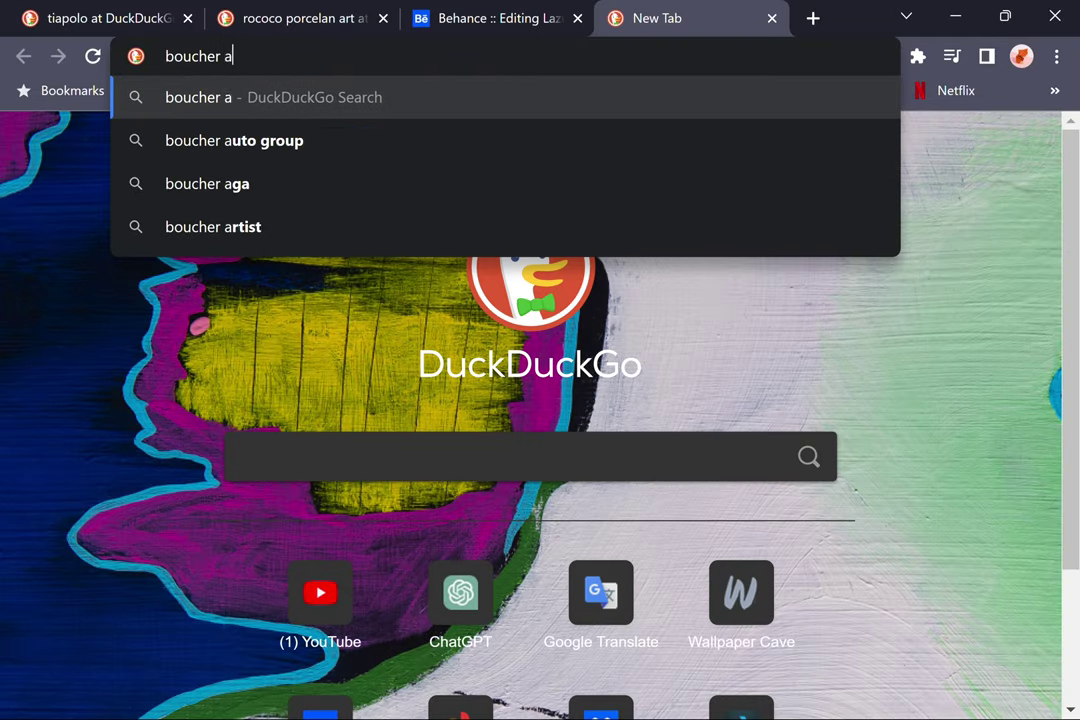
pyautogui.press('Return')
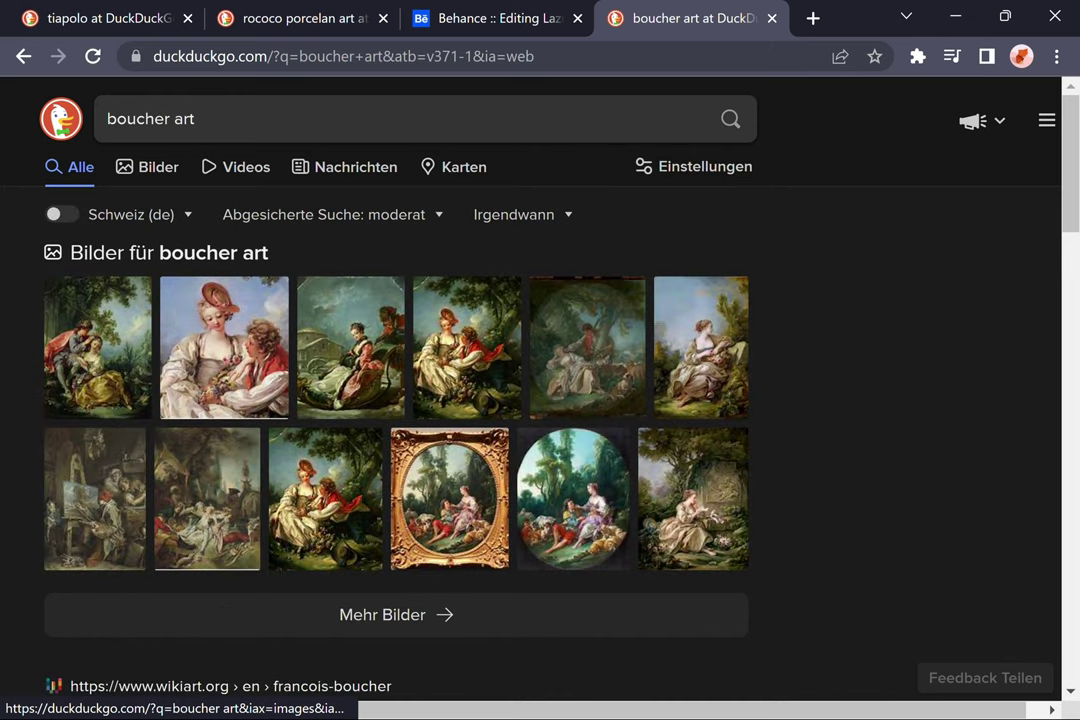
pyautogui.click(395, 614)
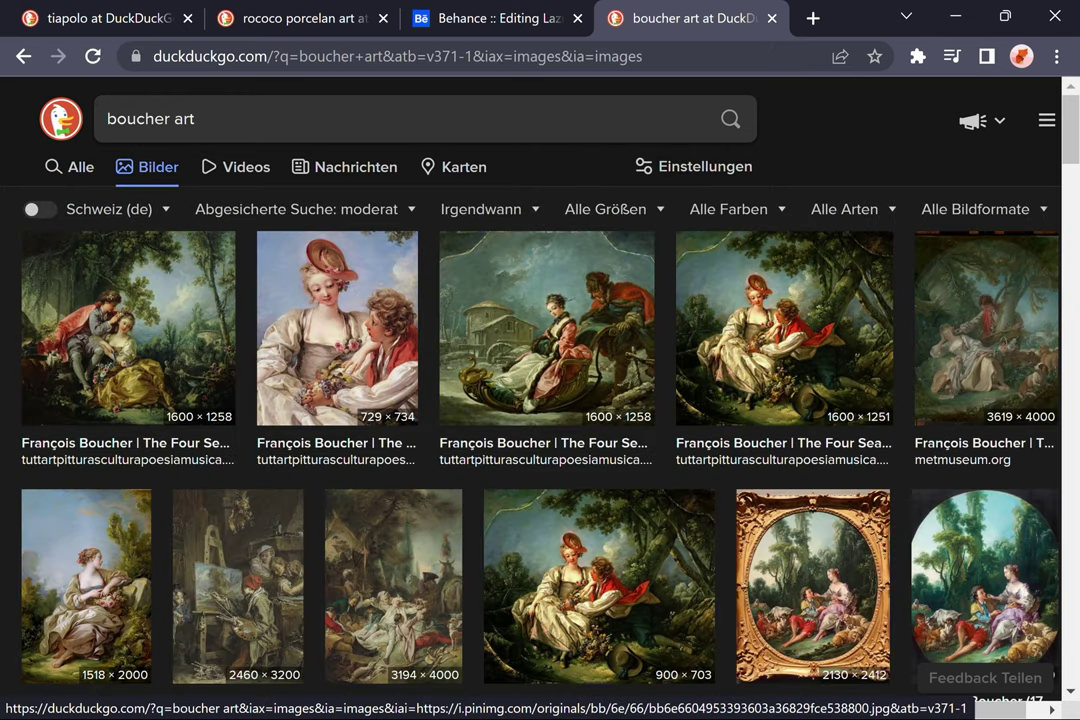
# Open the first François Boucher image result and browse through the enlarged paintings to the gold-framed oval one.
pyautogui.click(128, 330)
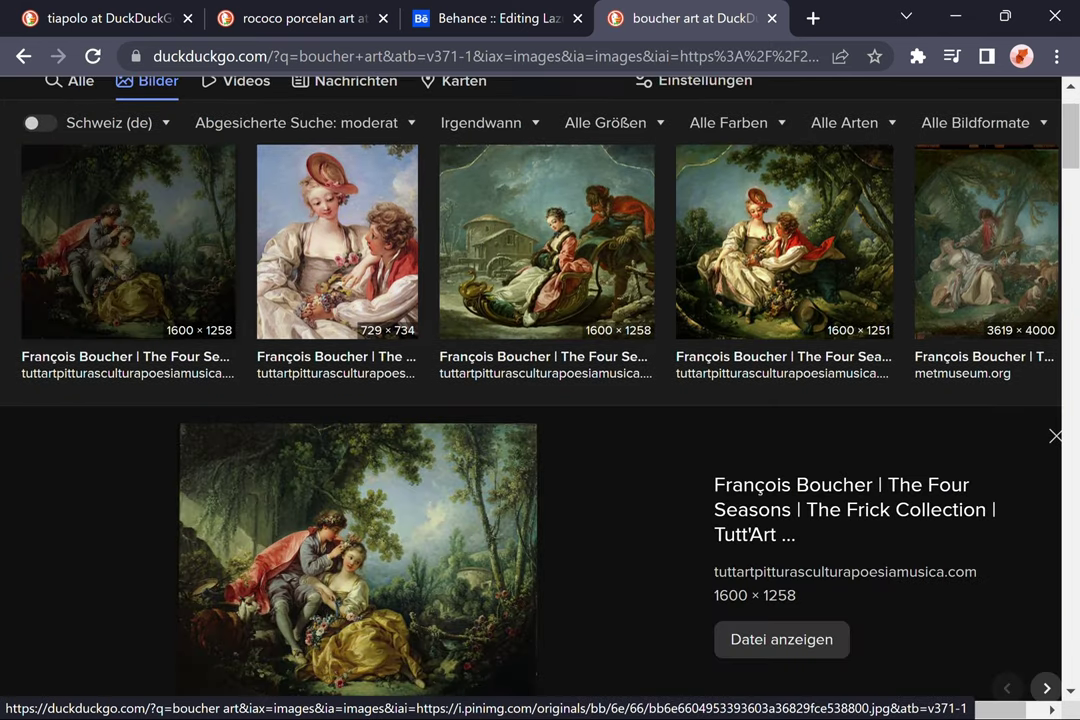
pyautogui.press('Right')
pyautogui.press('Right')
pyautogui.press('Right')
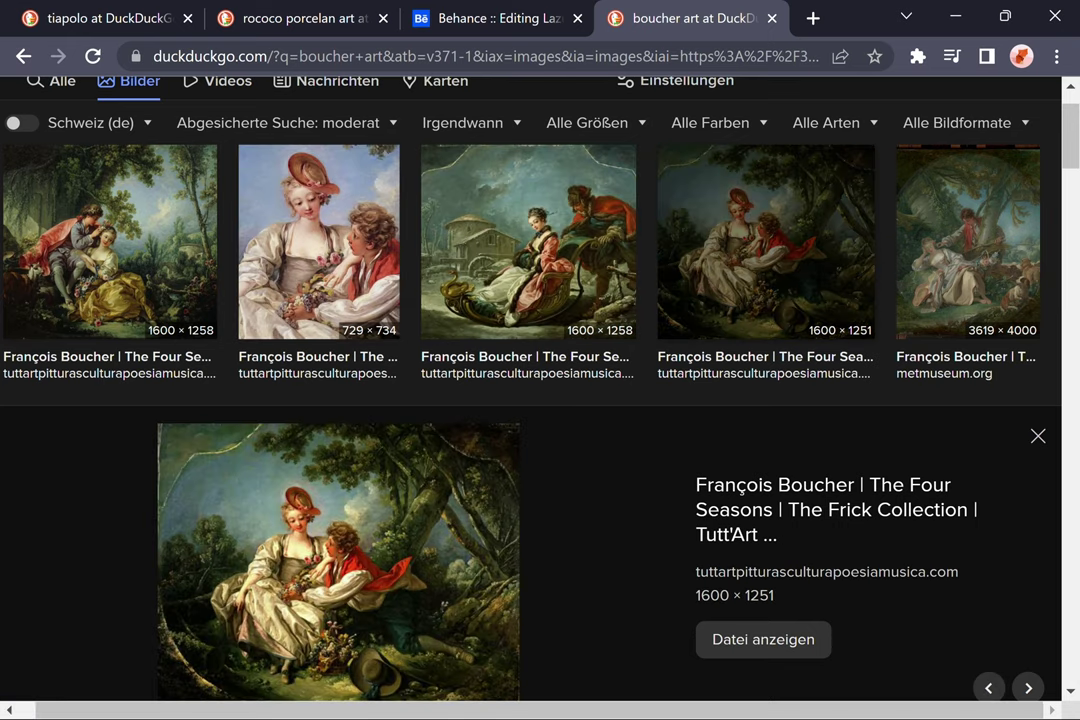
pyautogui.press('Right')
pyautogui.press('Right')
pyautogui.press('Right')
pyautogui.press('Right')
pyautogui.press('Right')
pyautogui.press('Right')
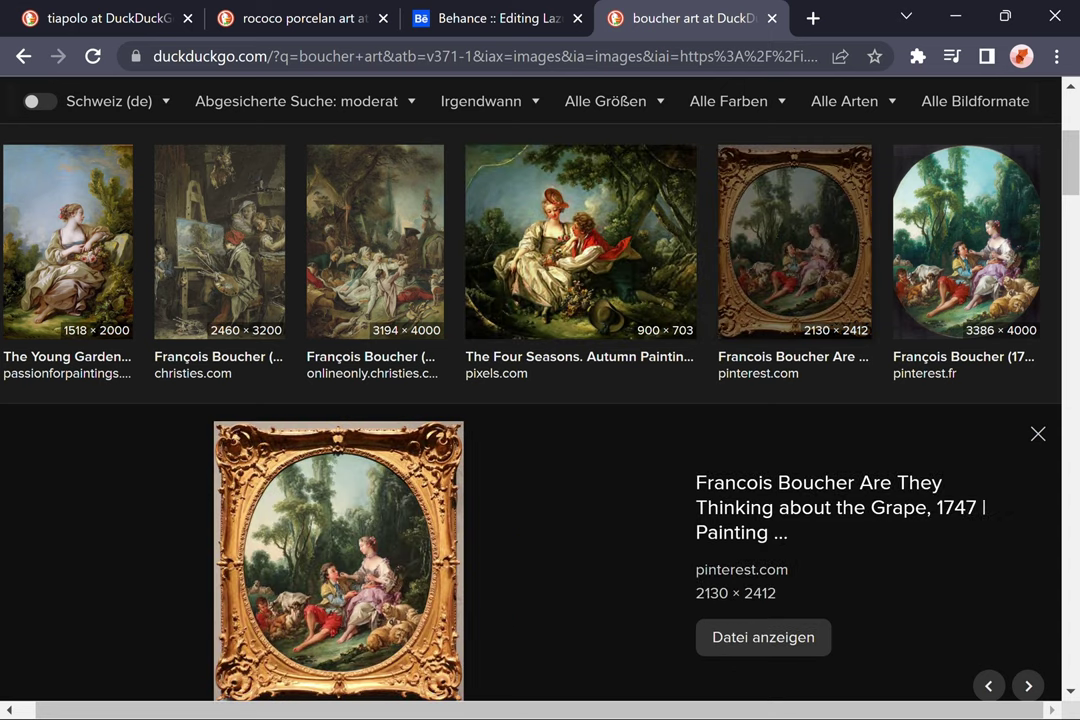
# Browse onward through the enlarged Boucher paintings to the portrait of Madame Bergeret in a white gown.
pyautogui.press('Right')
pyautogui.press('Right')
pyautogui.press('Right')
pyautogui.press('Right')
pyautogui.press('Right')
pyautogui.press('Right')
pyautogui.press('Right')
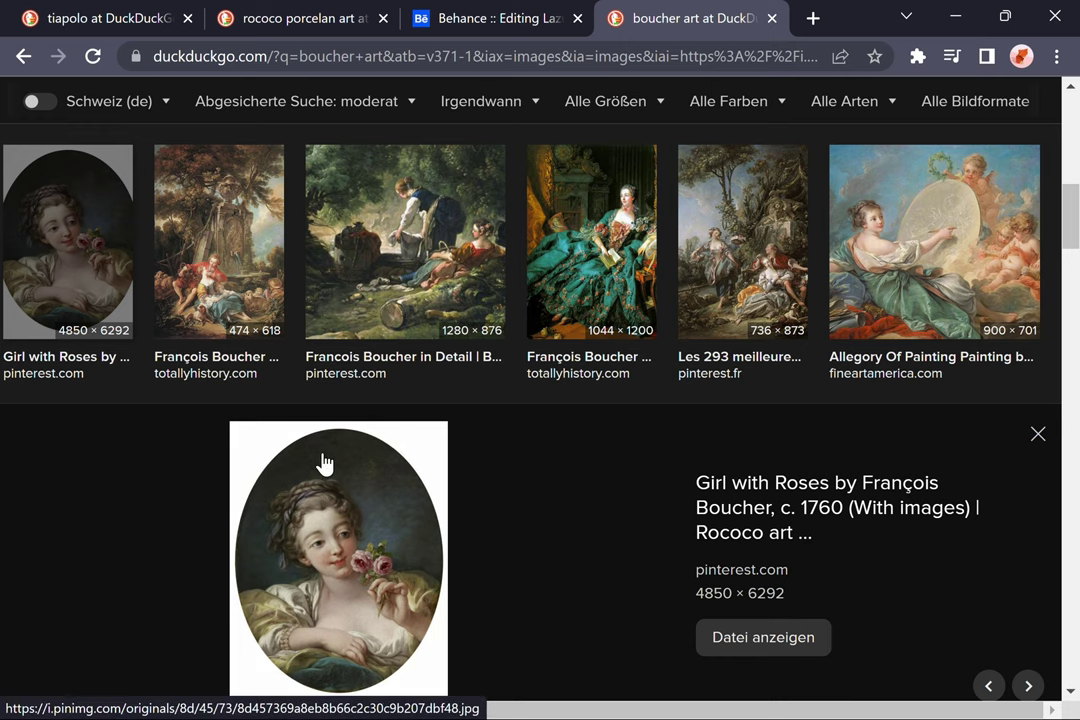
pyautogui.press('Right')
pyautogui.press('Right')
pyautogui.press('Right')
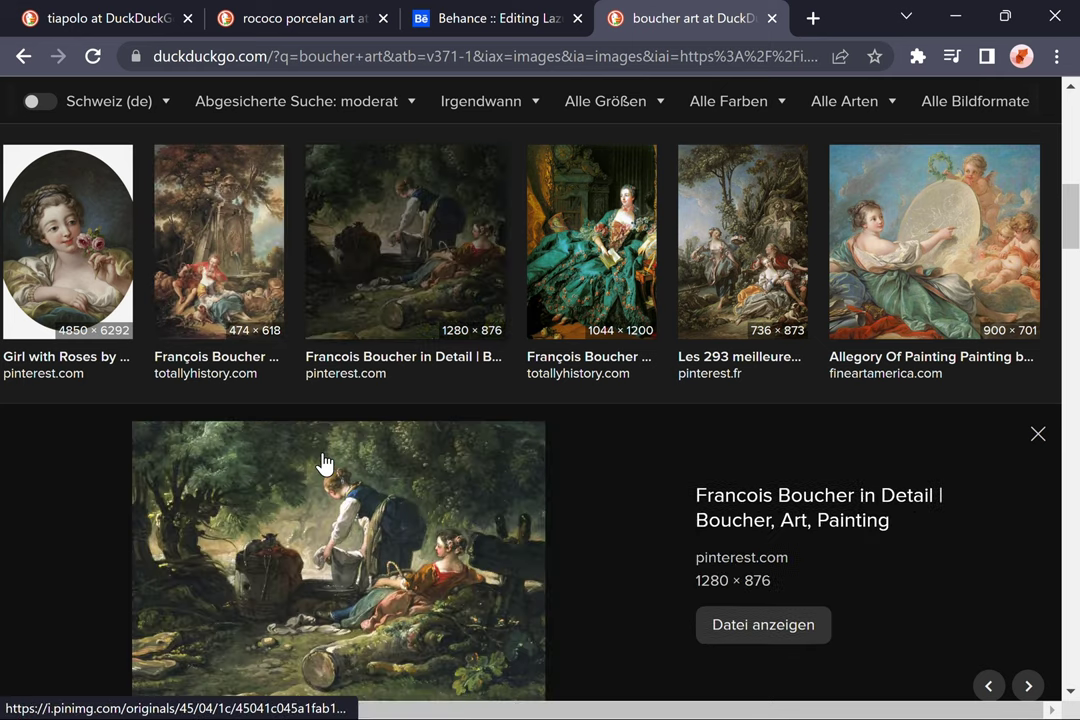
pyautogui.press('Right')
pyautogui.press('Right')
pyautogui.press('Right')
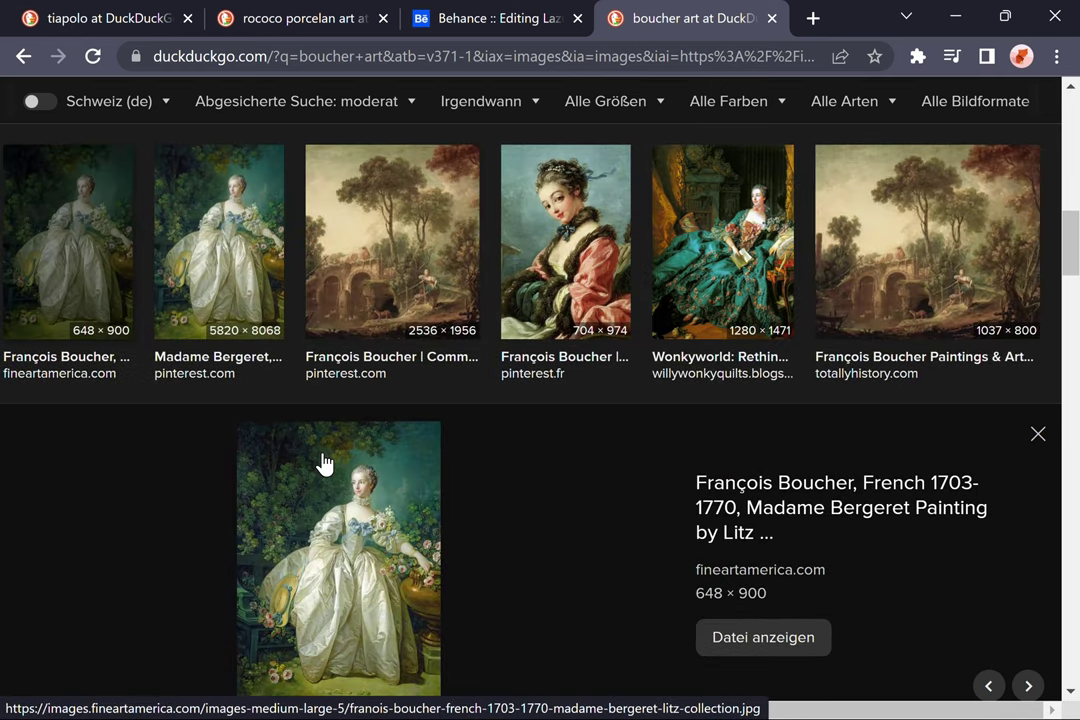
# Search for "boucher portrait" in a new tab and look through the image results.
pyautogui.hotkey('ctrl', 't')
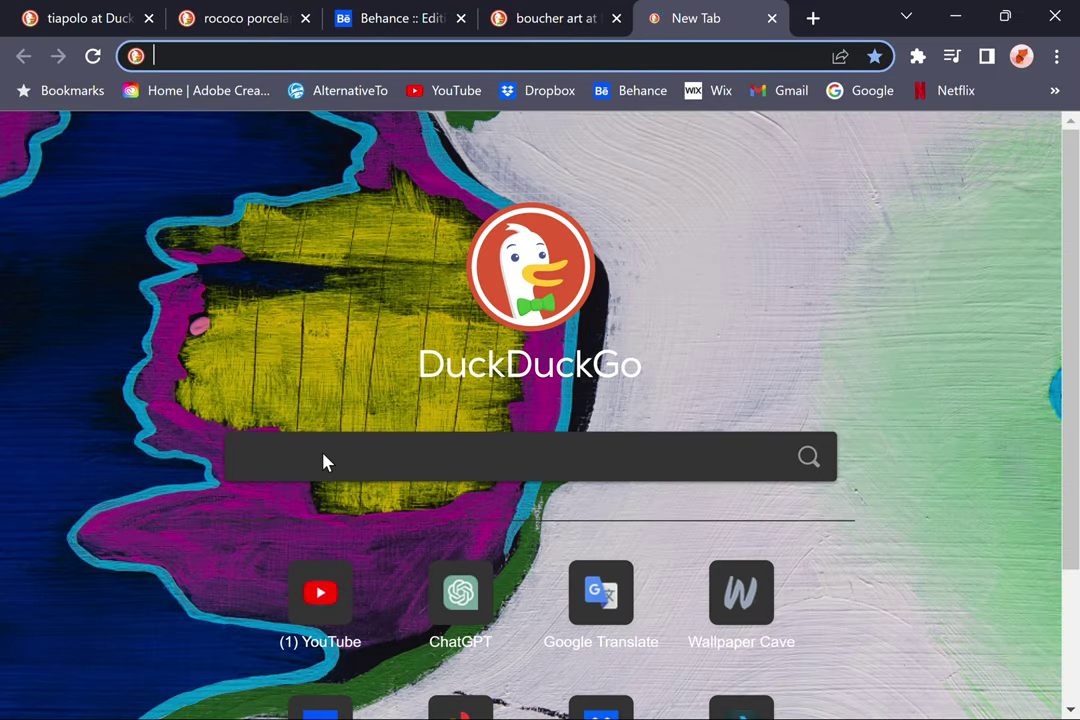
pyautogui.write('bou')
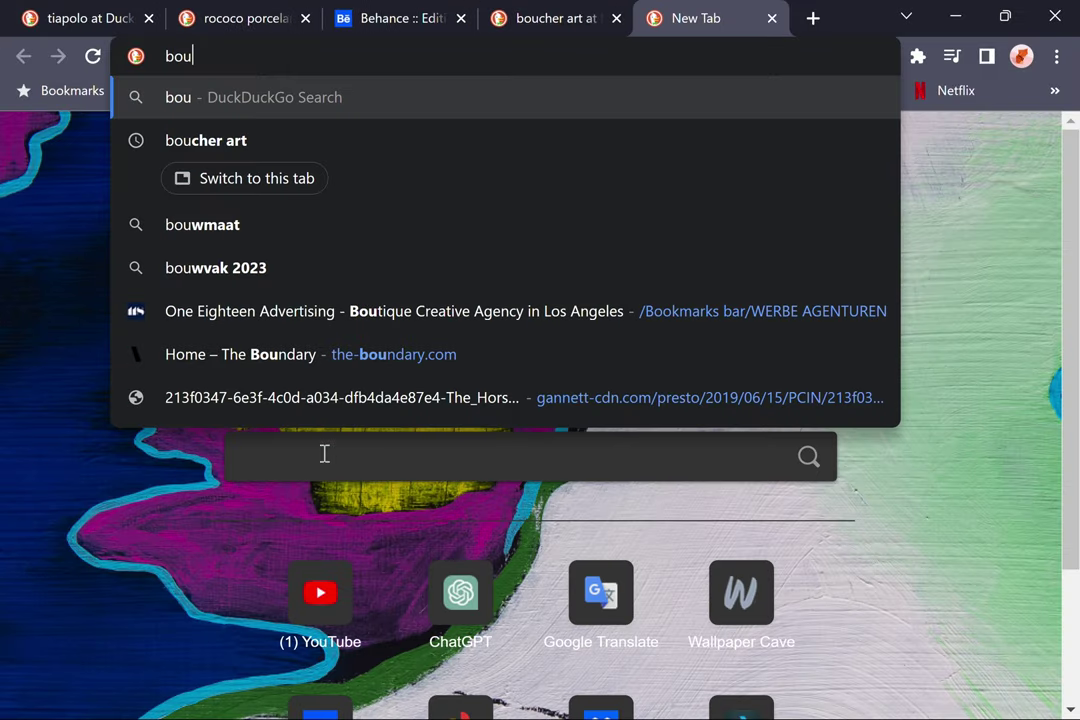
pyautogui.write('cher port')
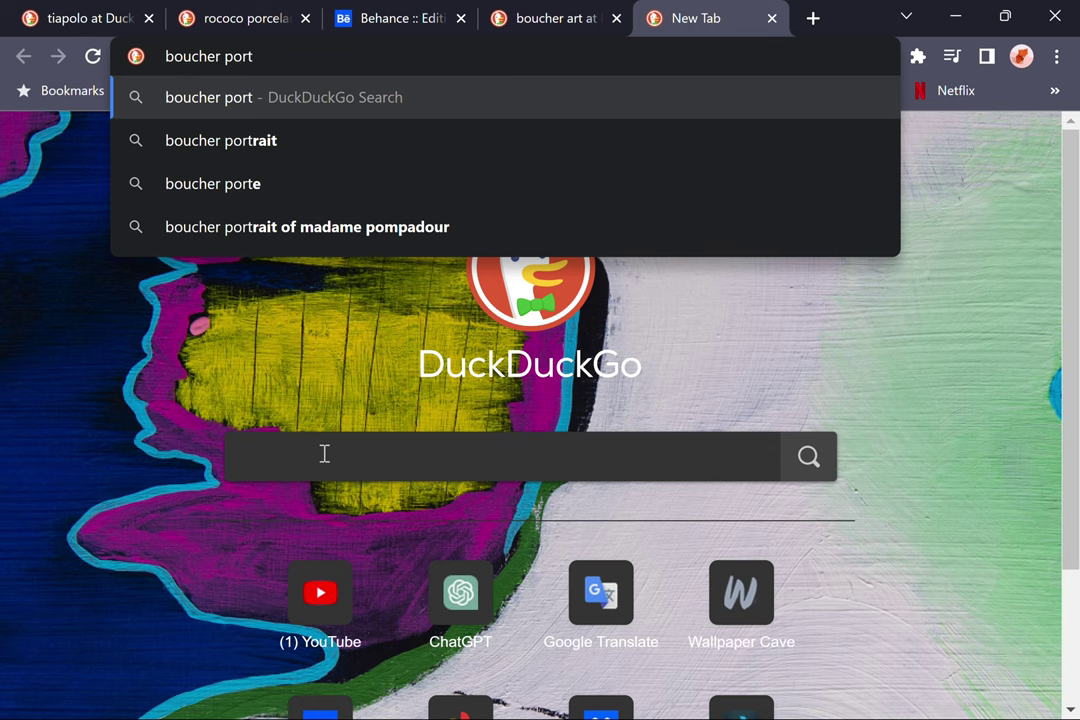
pyautogui.press('Down')
pyautogui.press('Return')
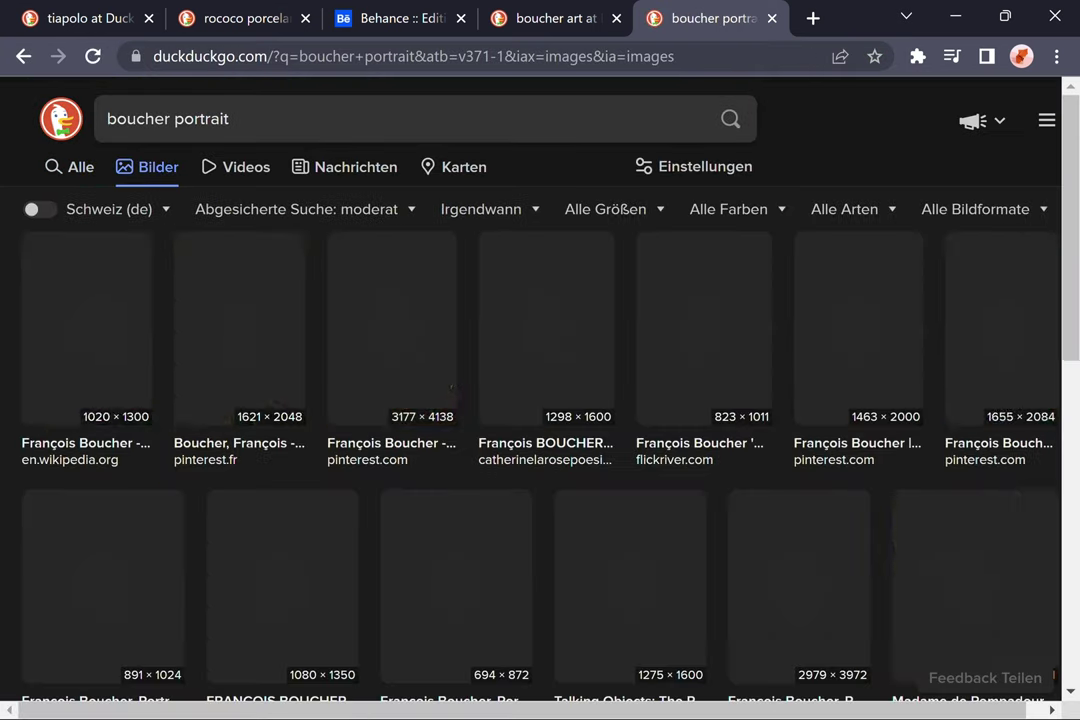
pyautogui.scroll(-1, 540, 400)
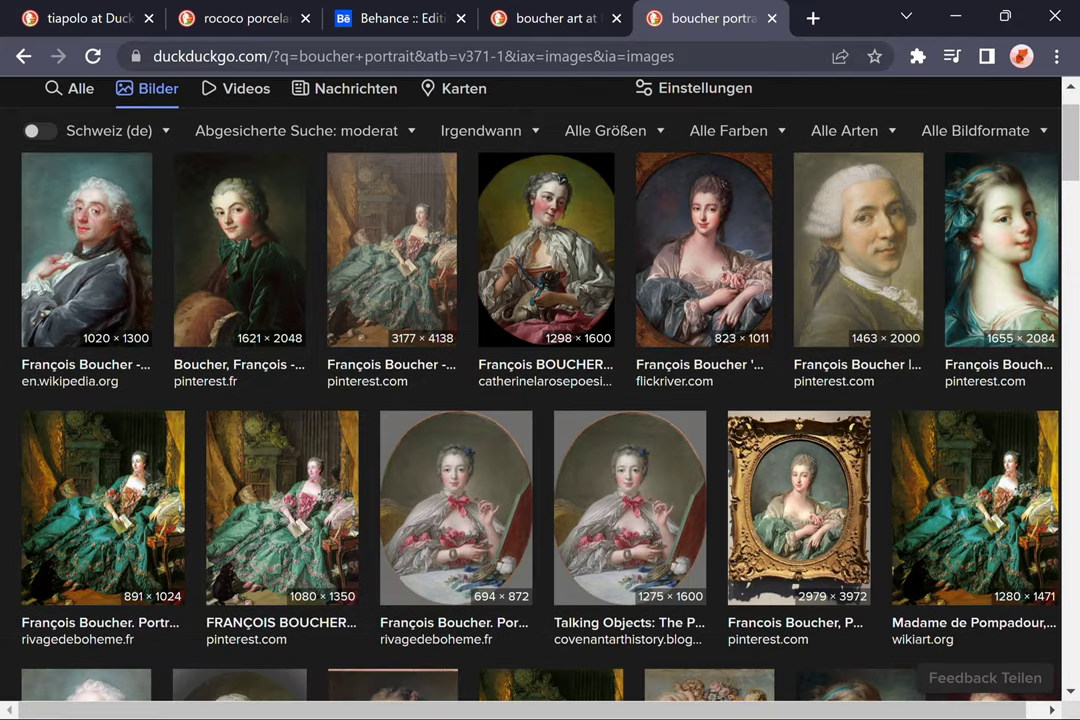
pyautogui.scroll(-3, 540, 400)
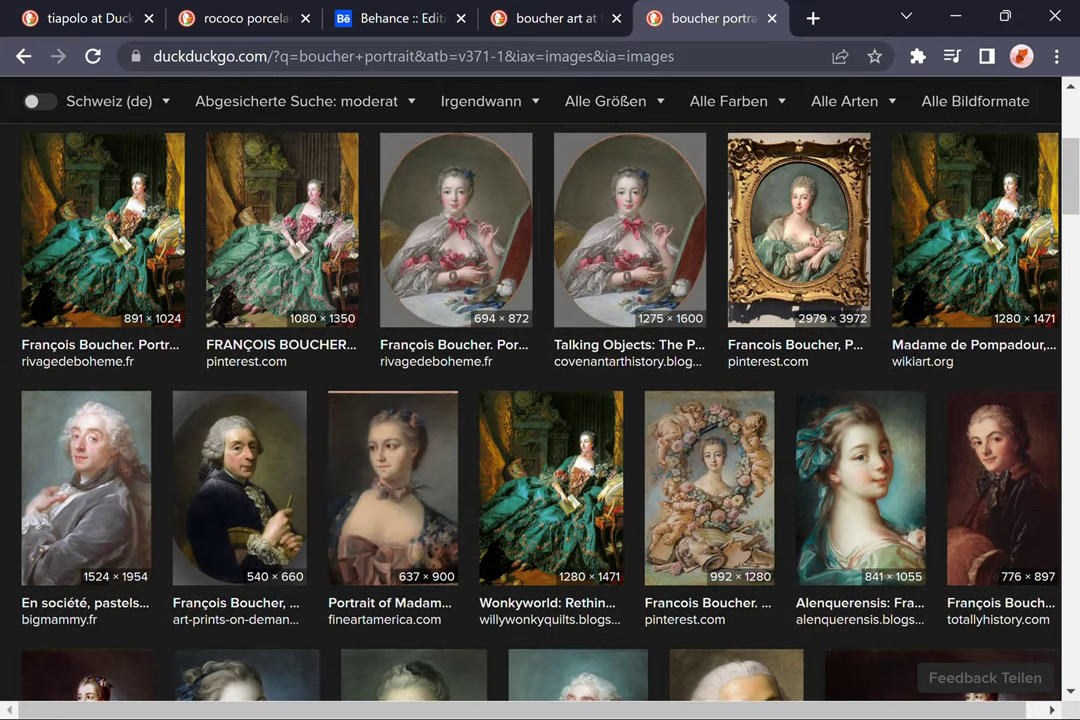
pyautogui.scroll(-8, 540, 400)
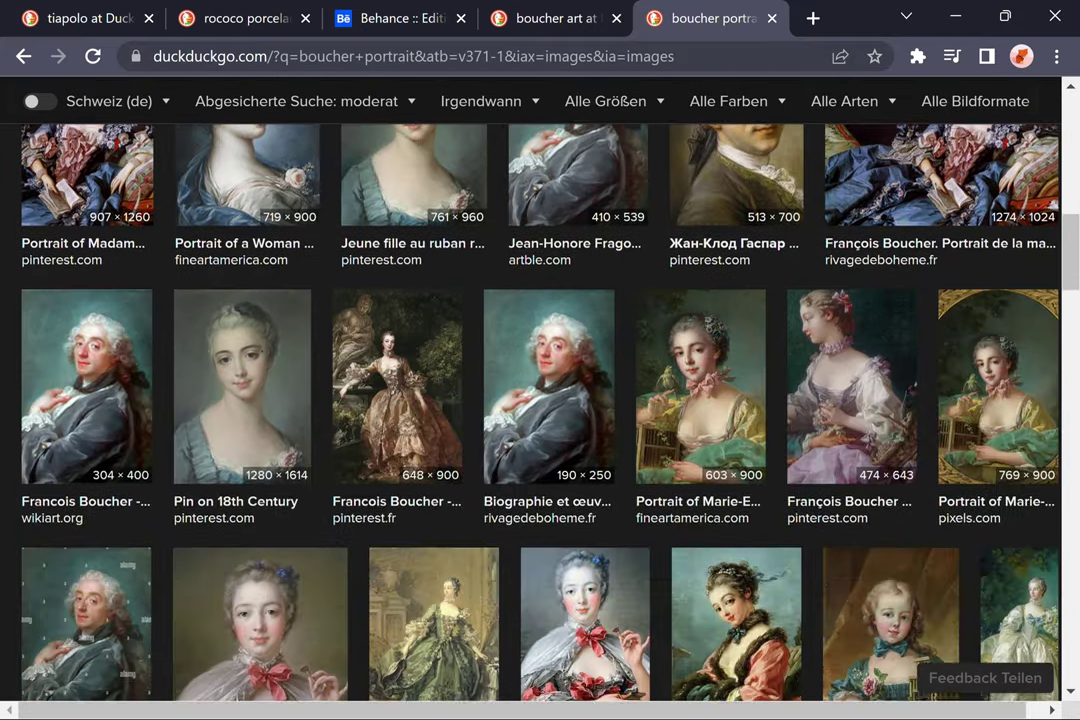
pyautogui.scroll(-2, 540, 400)
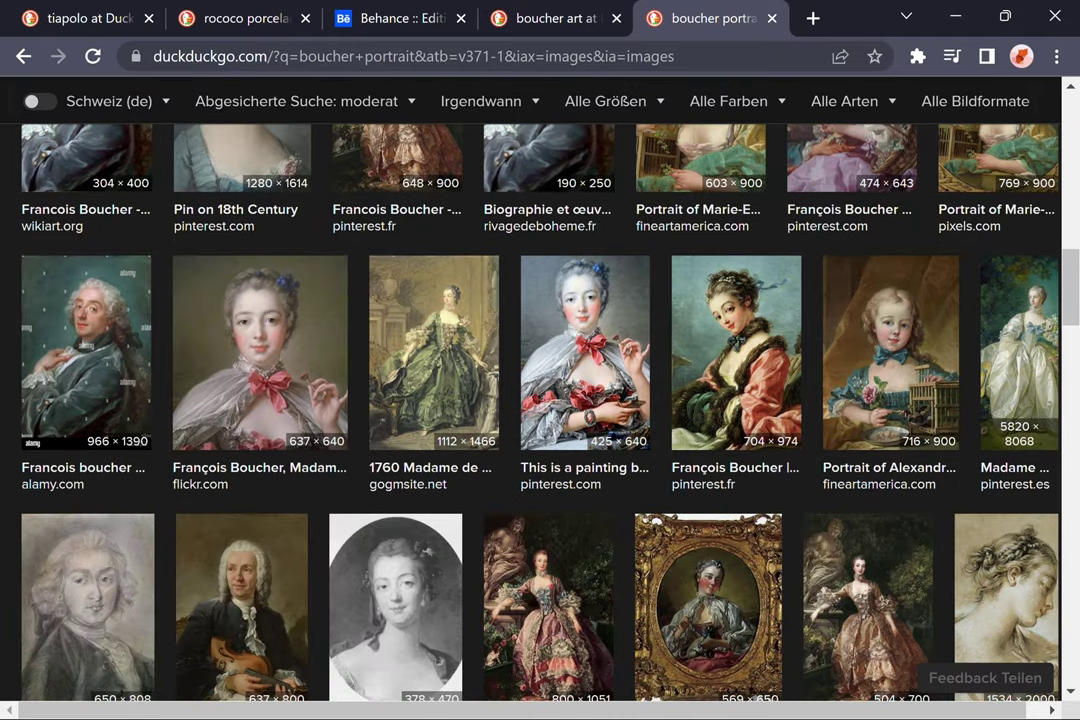
pyautogui.scroll(-6, 540, 400)
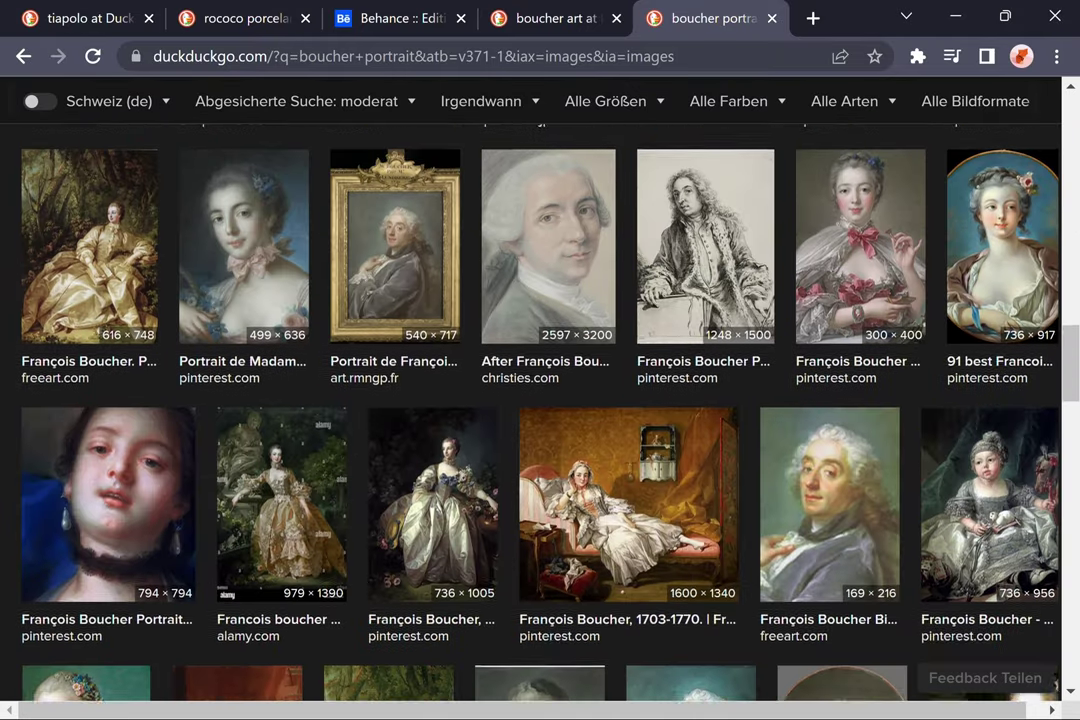
# Return to the Lazuli project in the Behance editor, look over the embedded prototype, and continue to the publishing details.
pyautogui.hotkey('ctrl', '3')
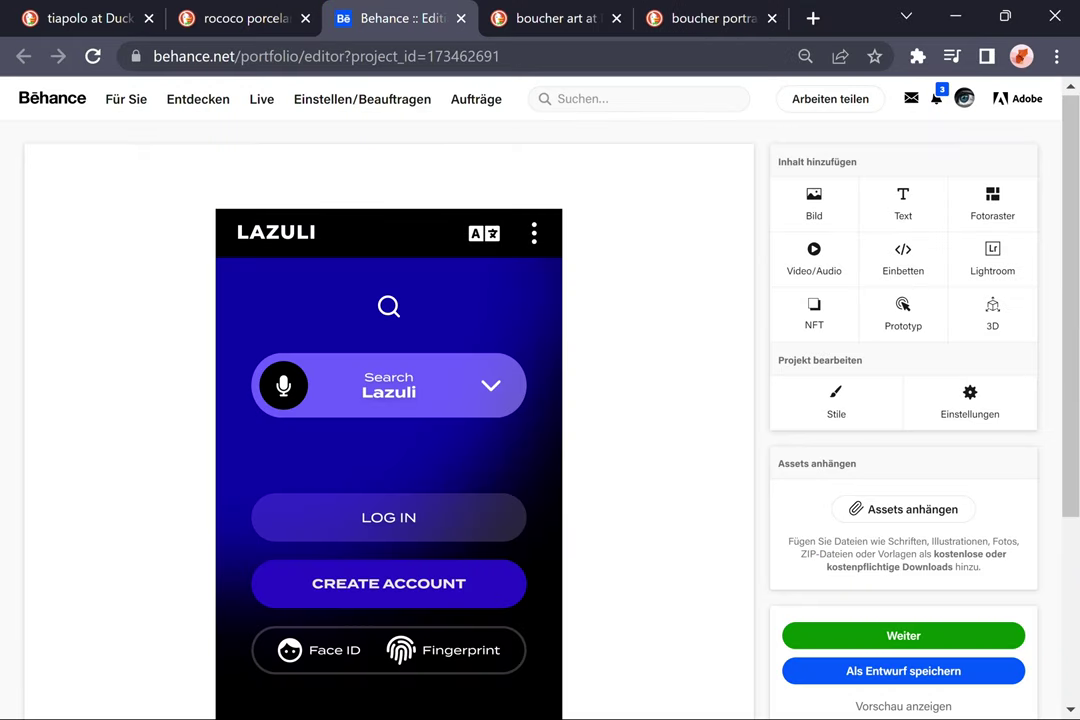
pyautogui.scroll(-3, 434, 535)
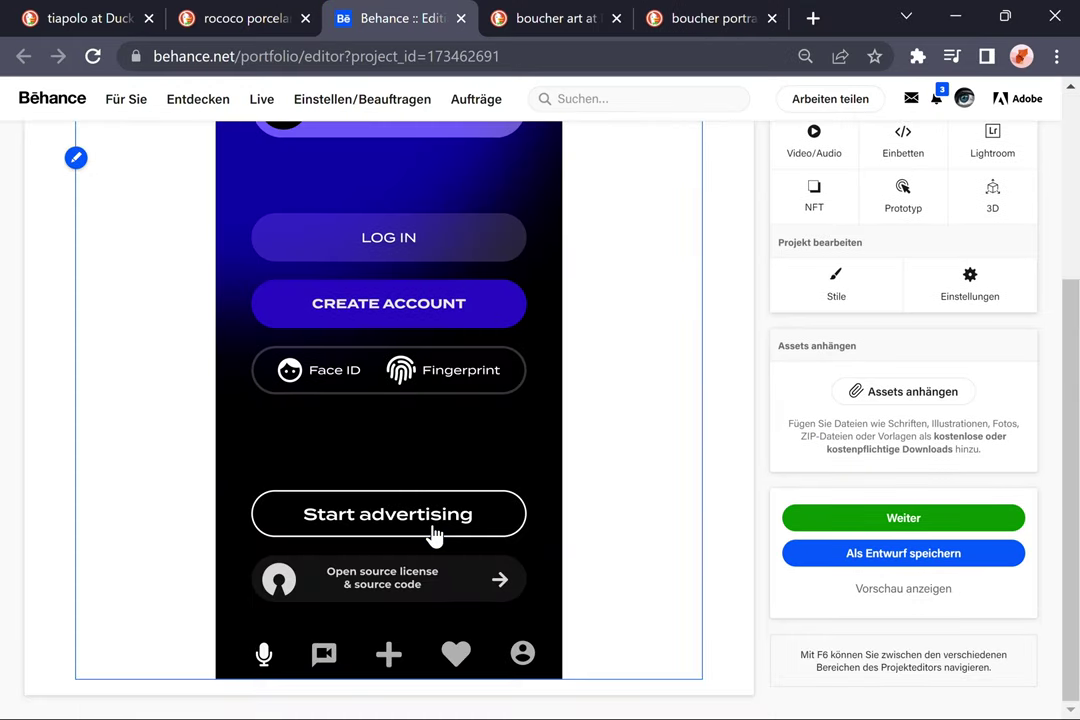
pyautogui.scroll(2, 610, 387)
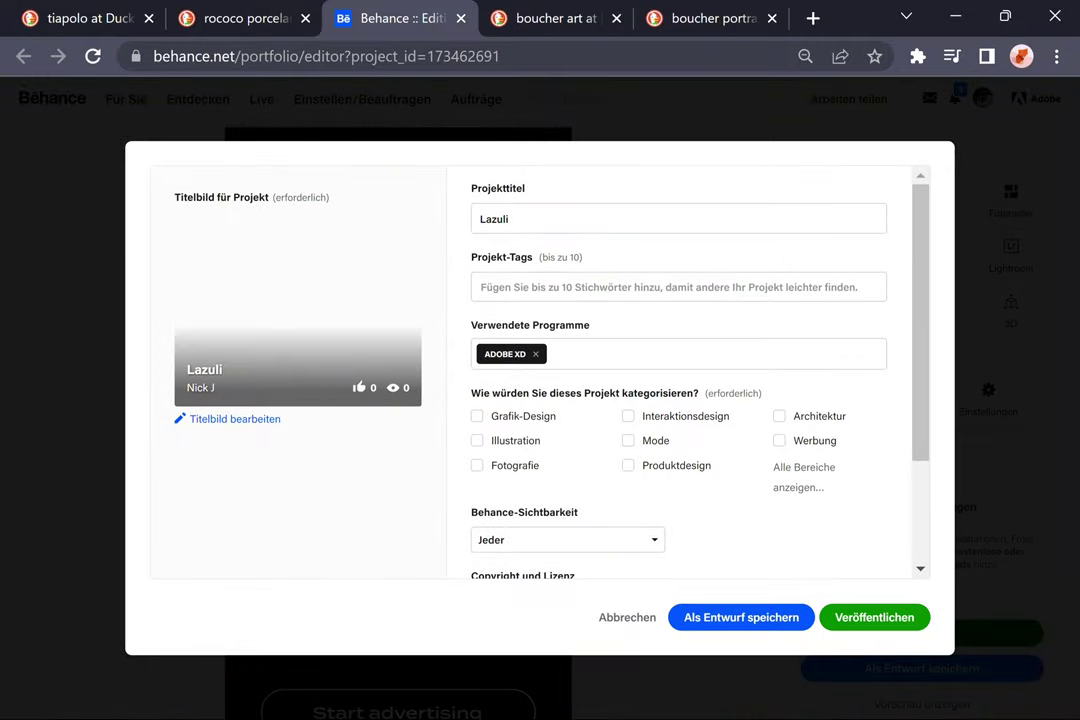
# Add the project tags UI/UX, UI design, user interface and UX design.
pyautogui.click(481, 287)
pyautogui.write('ui')
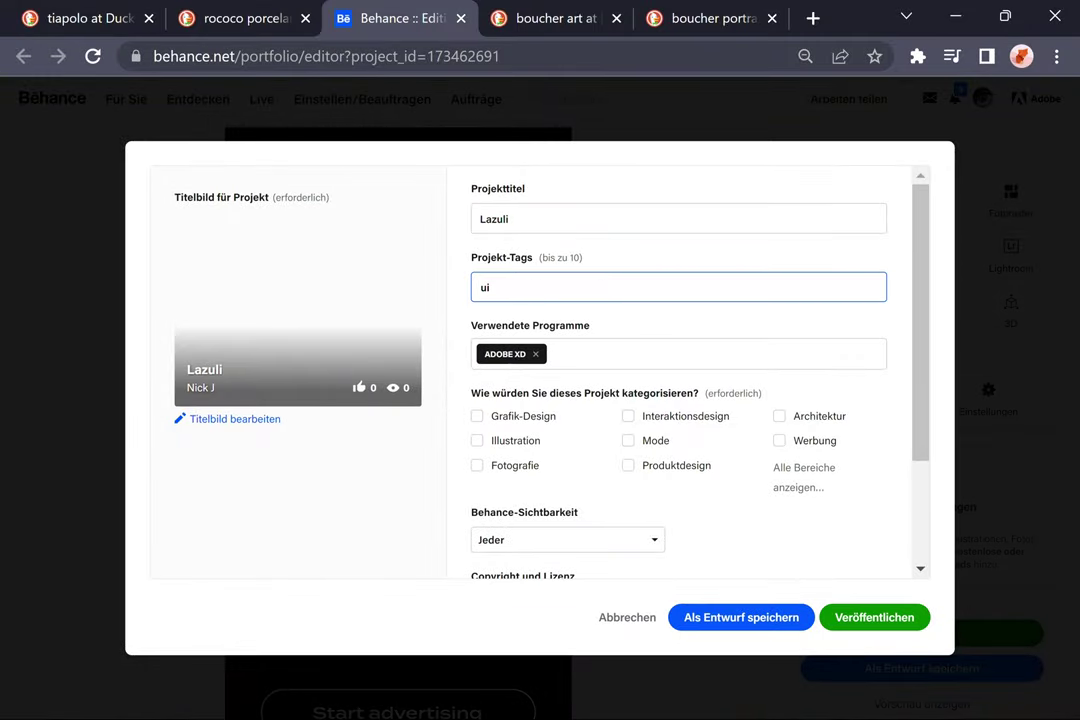
pyautogui.press('Return')
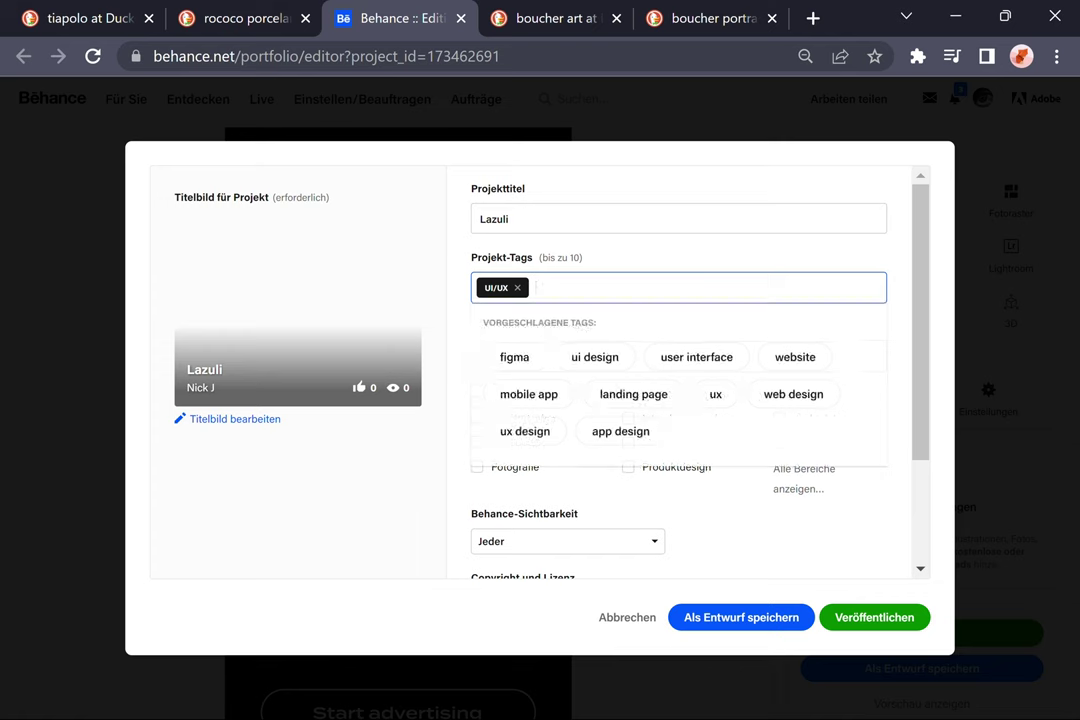
pyautogui.click(594, 357)
pyautogui.click(594, 357)
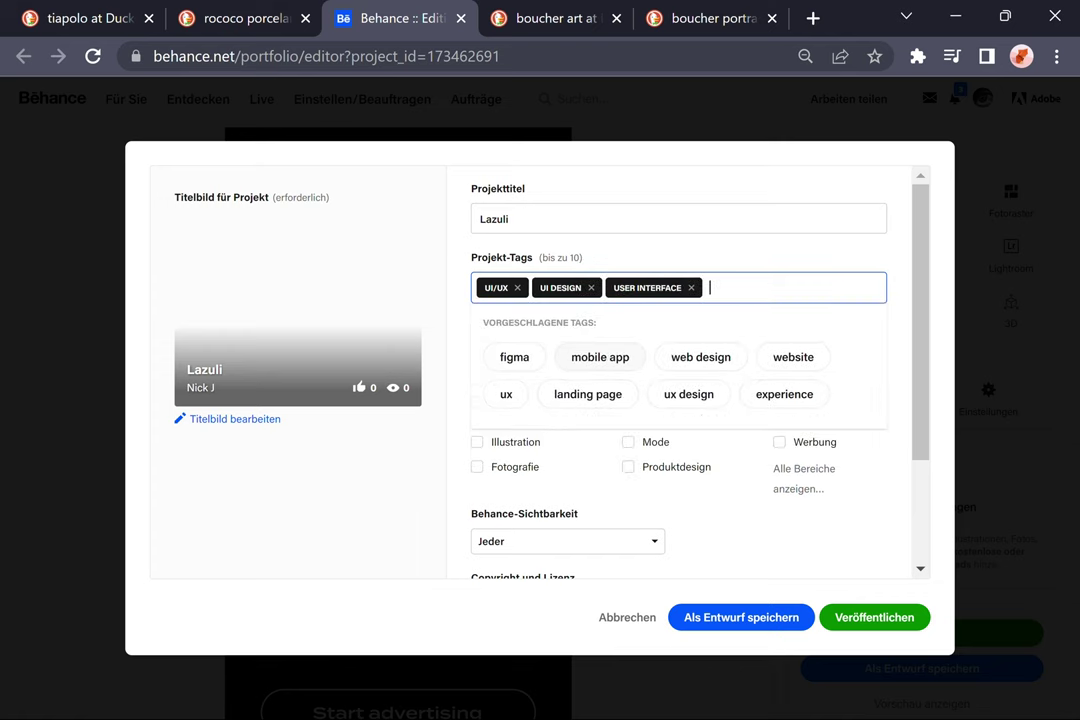
pyautogui.click(688, 394)
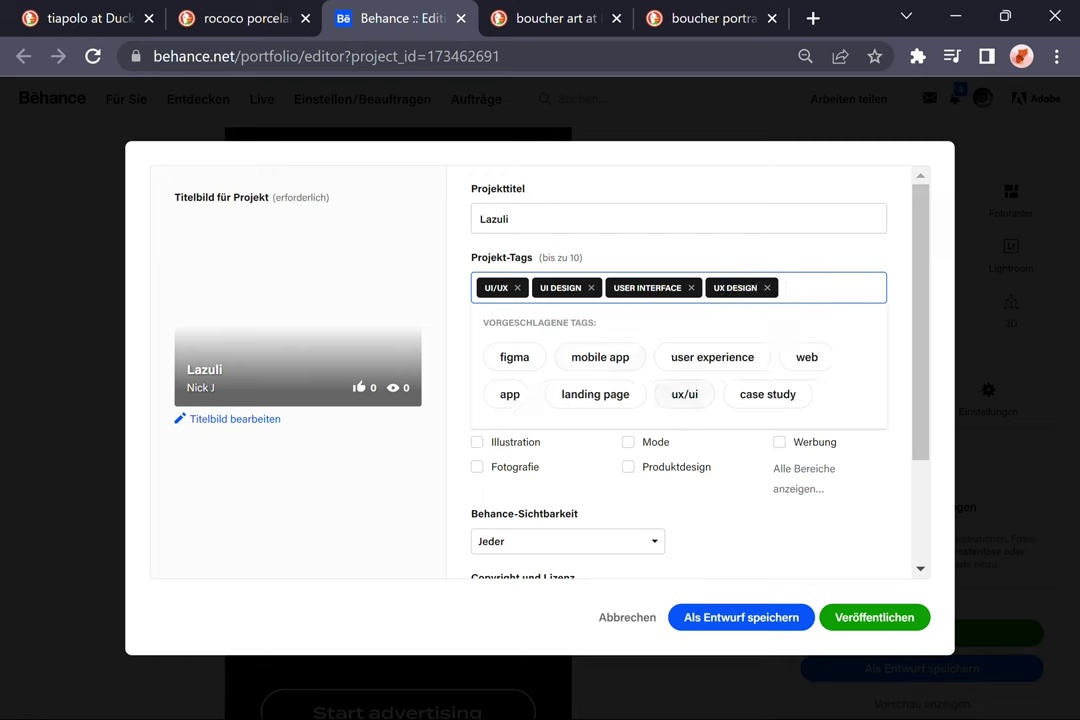
# Add the suggested project tags UX/UI, app design, user experience, web design, UX and mobile app.
pyautogui.click(752, 393)
pyautogui.click(784, 379)
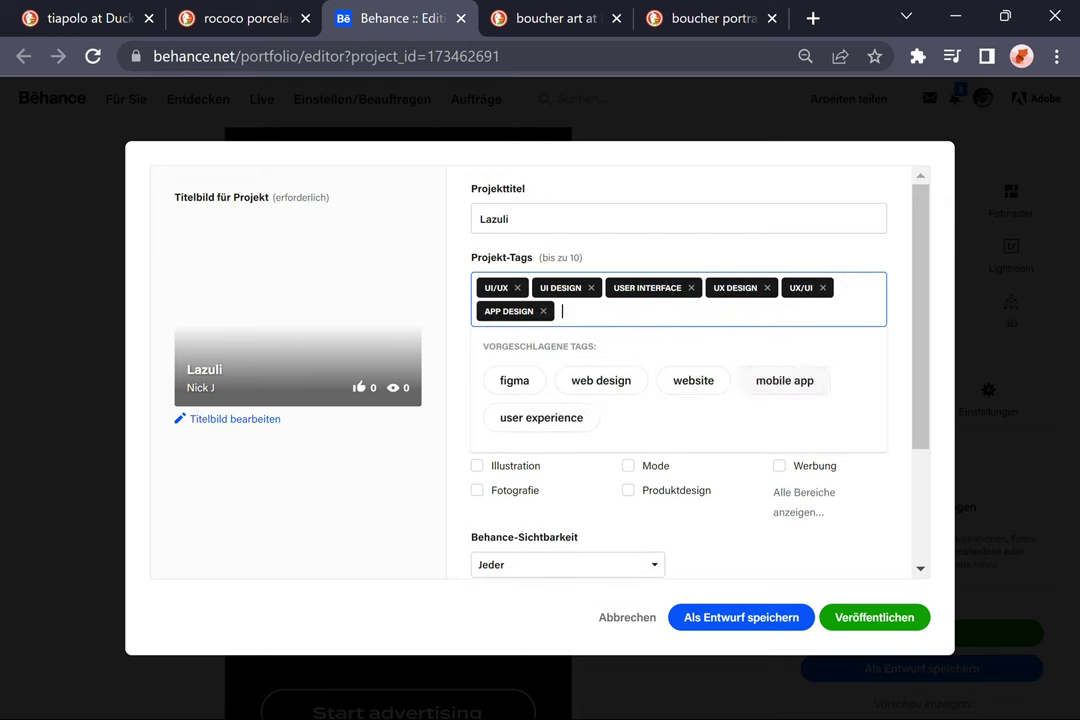
pyautogui.click(744, 380)
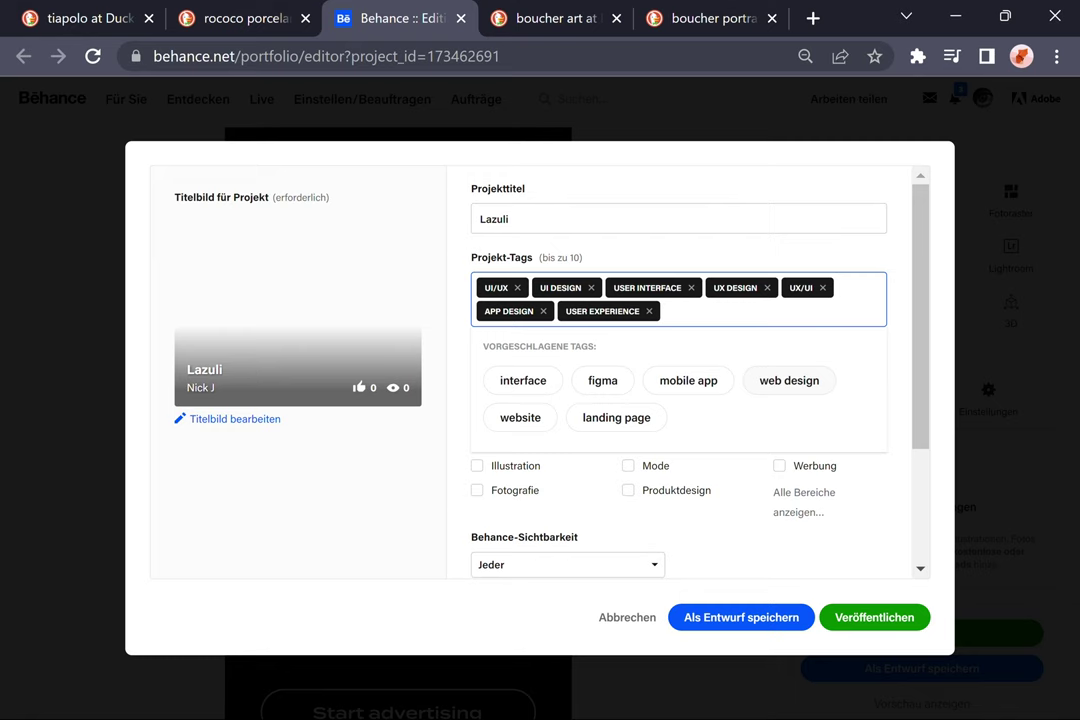
pyautogui.click(788, 381)
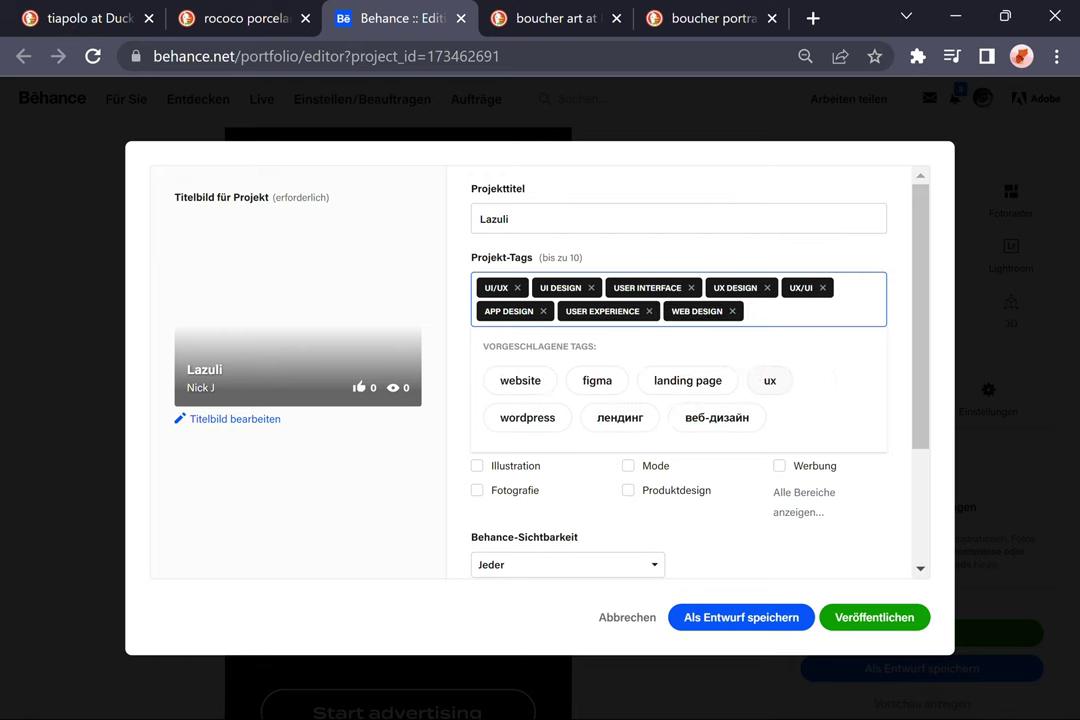
pyautogui.click(770, 380)
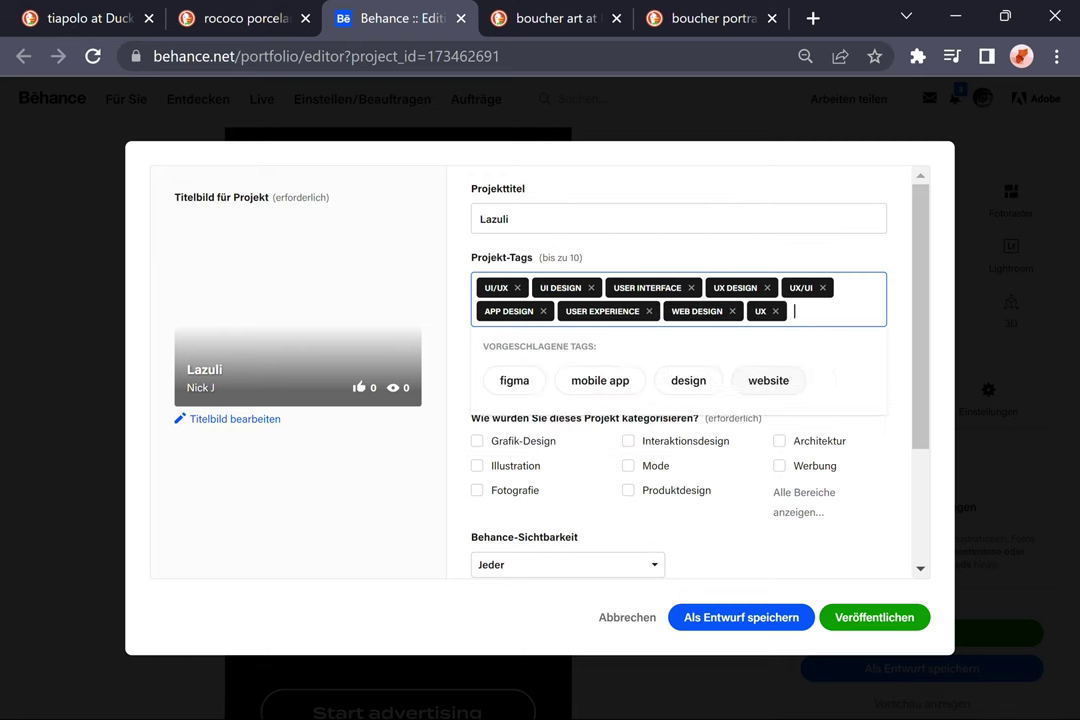
pyautogui.click(600, 380)
# Assign the project to the creative fields Interaktionsdesign, UI/UX and App-Design, and publish it.
pyautogui.click(628, 463)
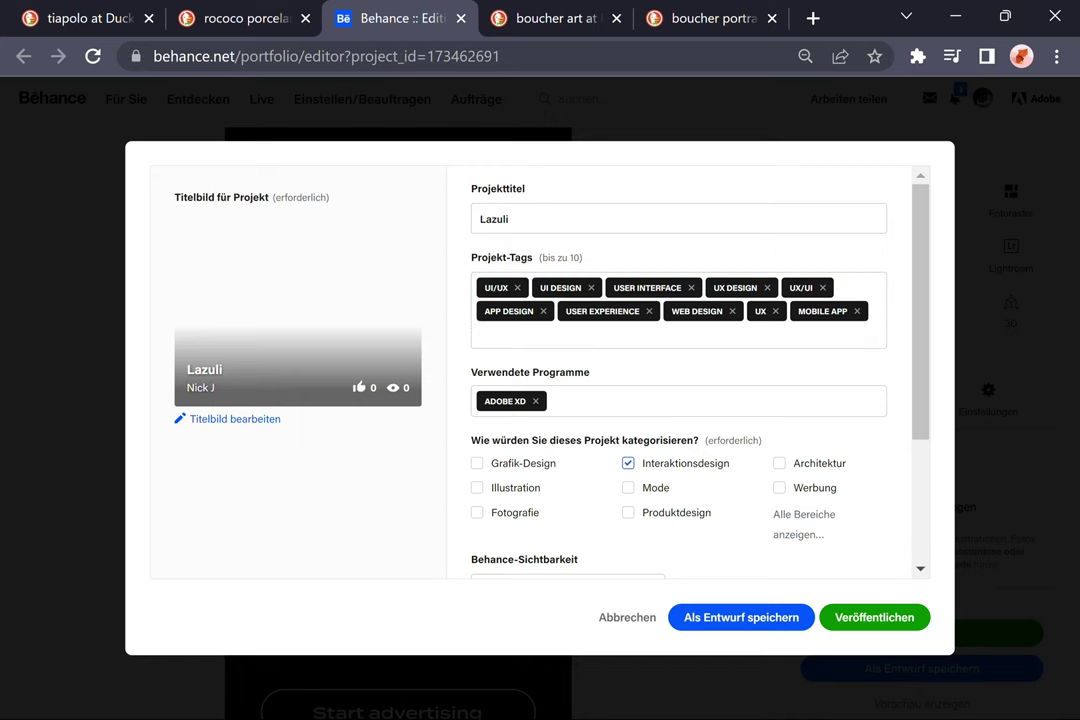
pyautogui.click(799, 524)
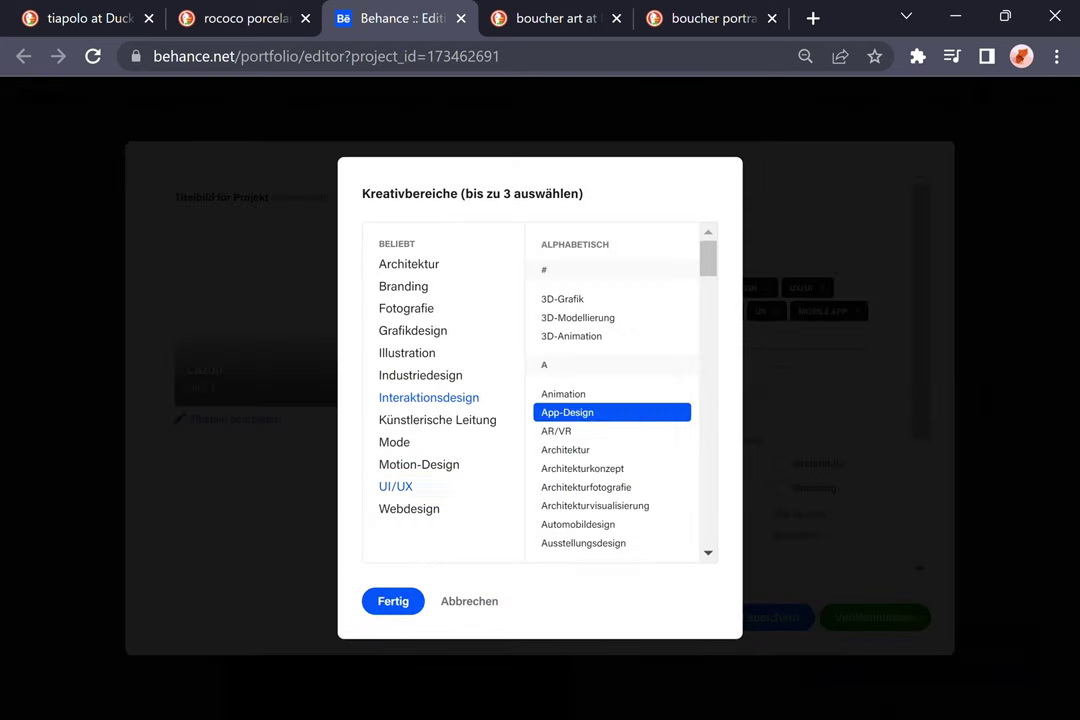
pyautogui.press('Escape')
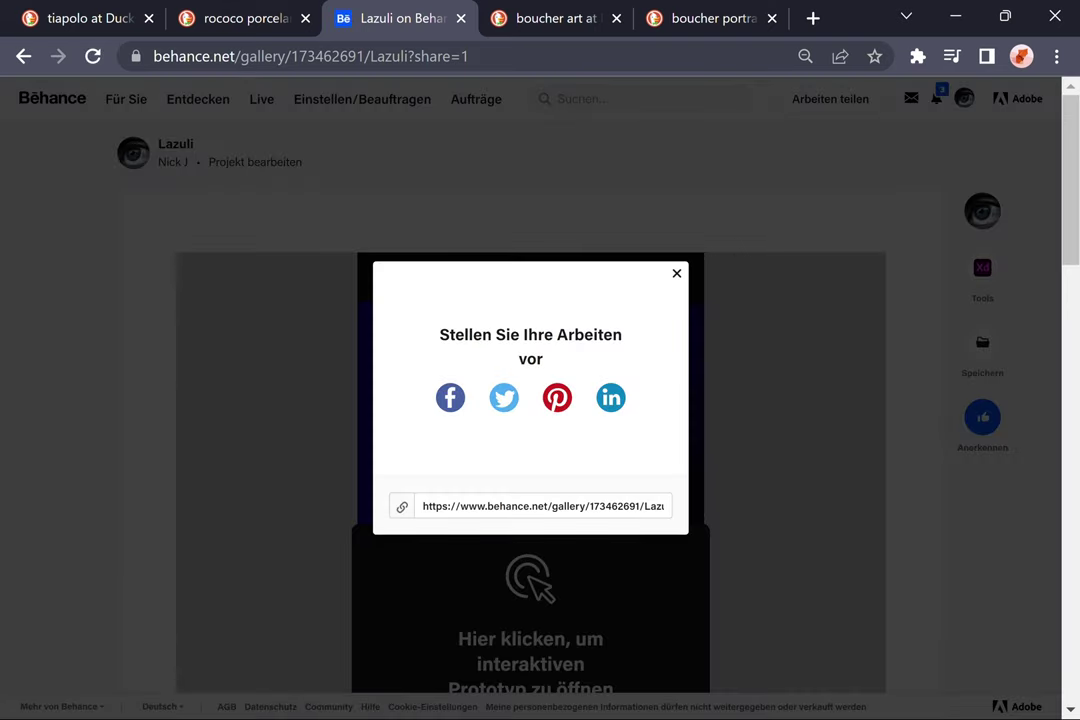
# Open the published interactive Lazuli prototype to view its chat screens and reduce the page zoom to 50%.
pyautogui.click(827, 278)
pyautogui.click(530, 640)
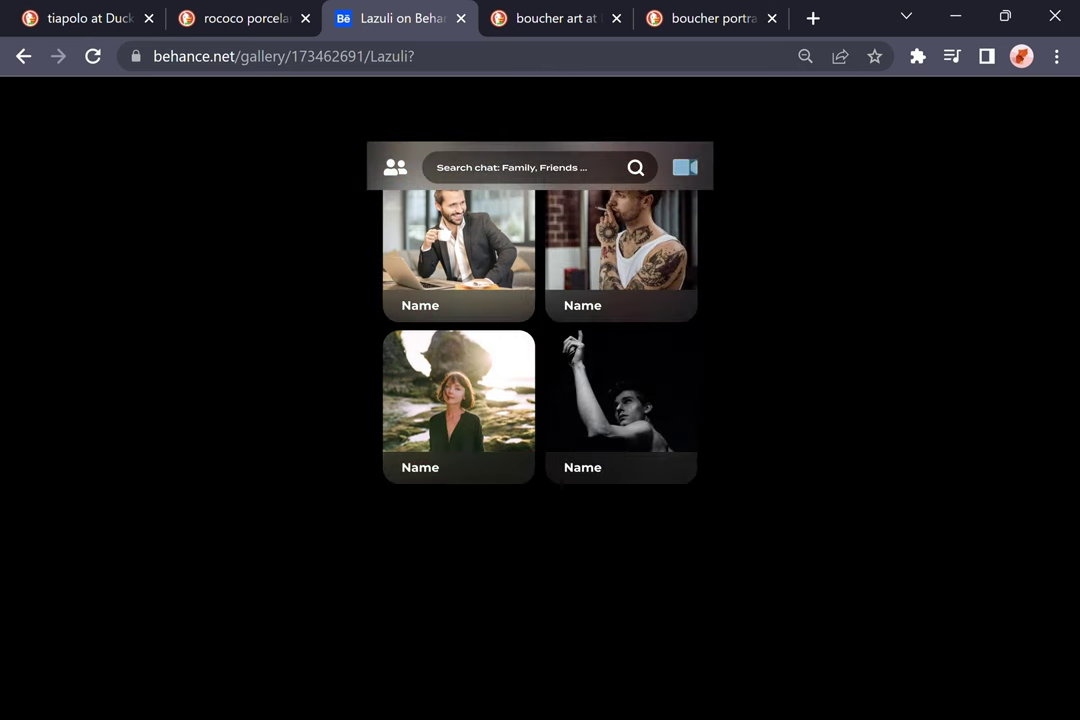
pyautogui.click(1056, 56)
pyautogui.click(912, 286)
pyautogui.click(912, 286)
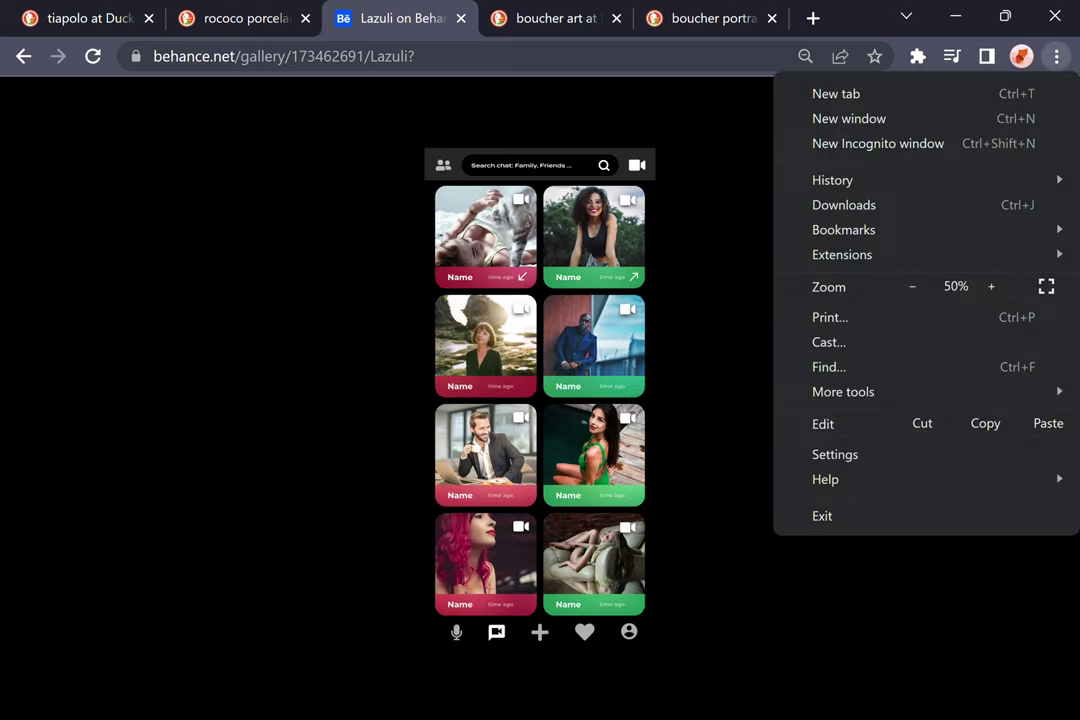
# Close the interactive prototype, reopen it from the project page, and explore its screens up to the code editor.
pyautogui.press('Escape')
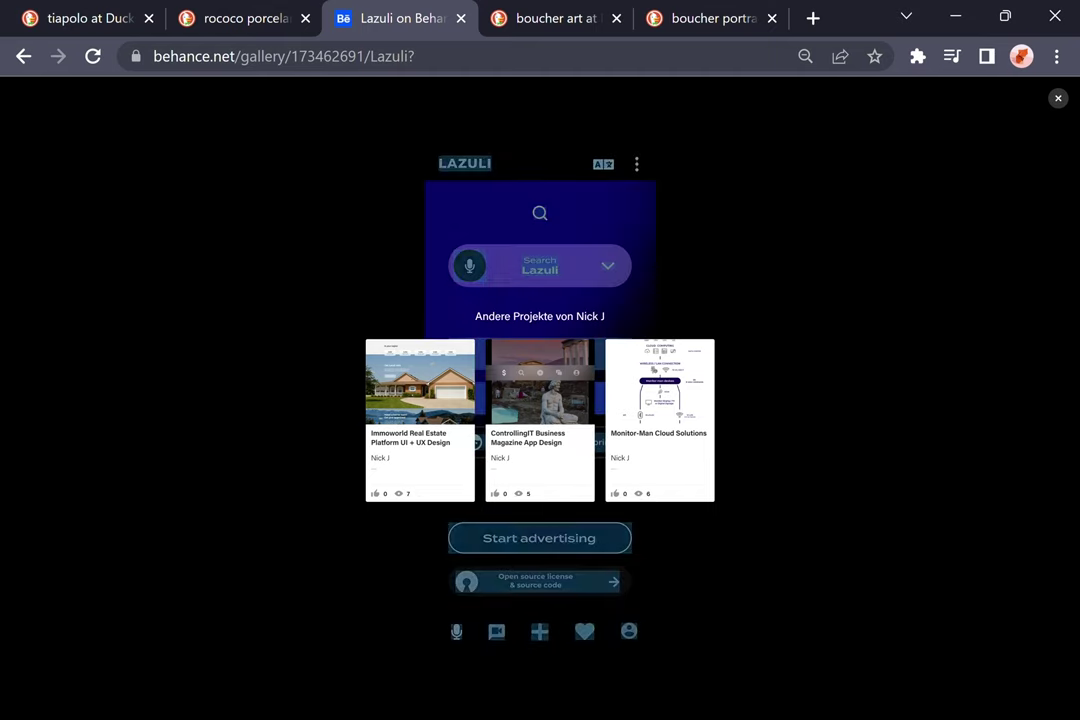
pyautogui.press('Escape')
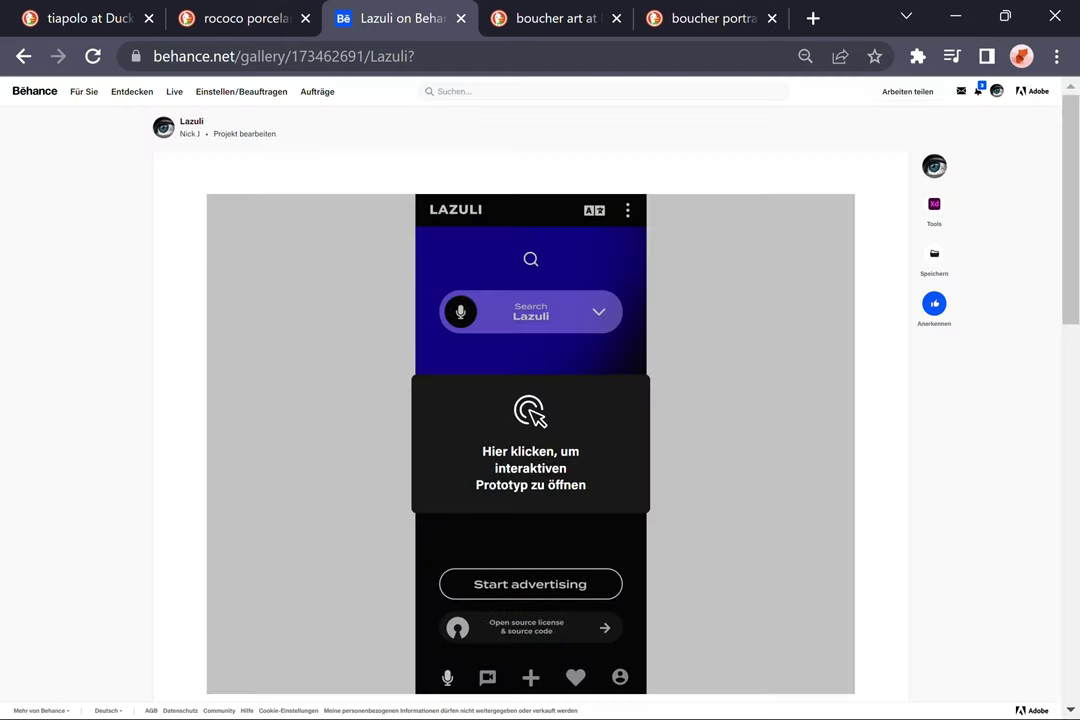
pyautogui.click(530, 445)
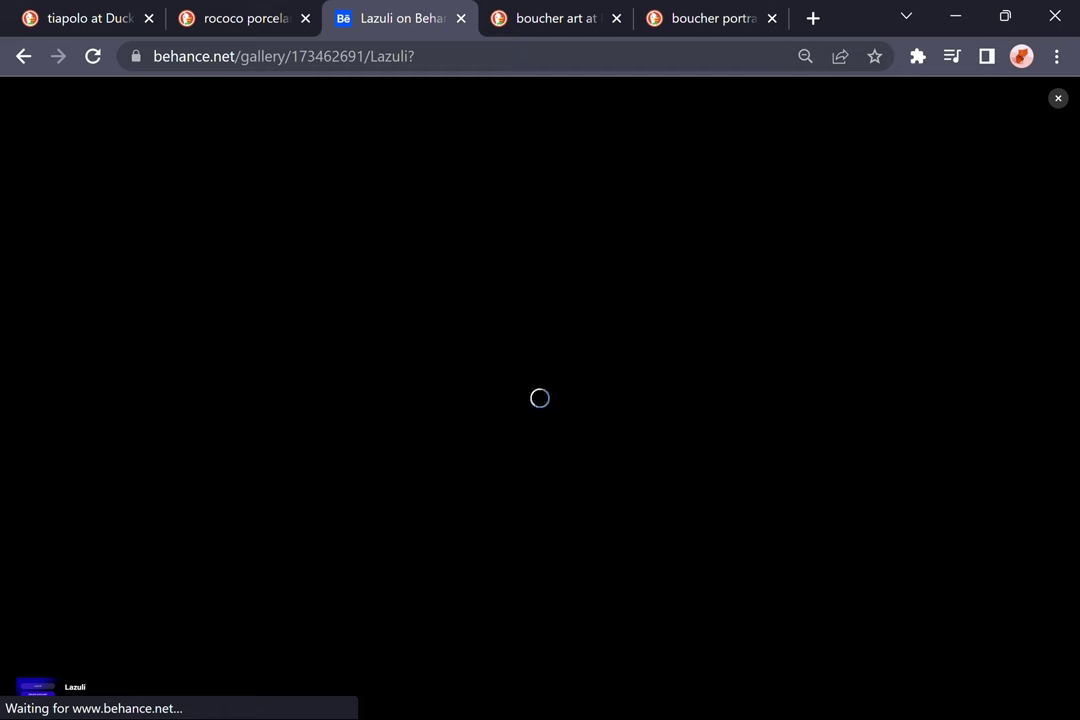
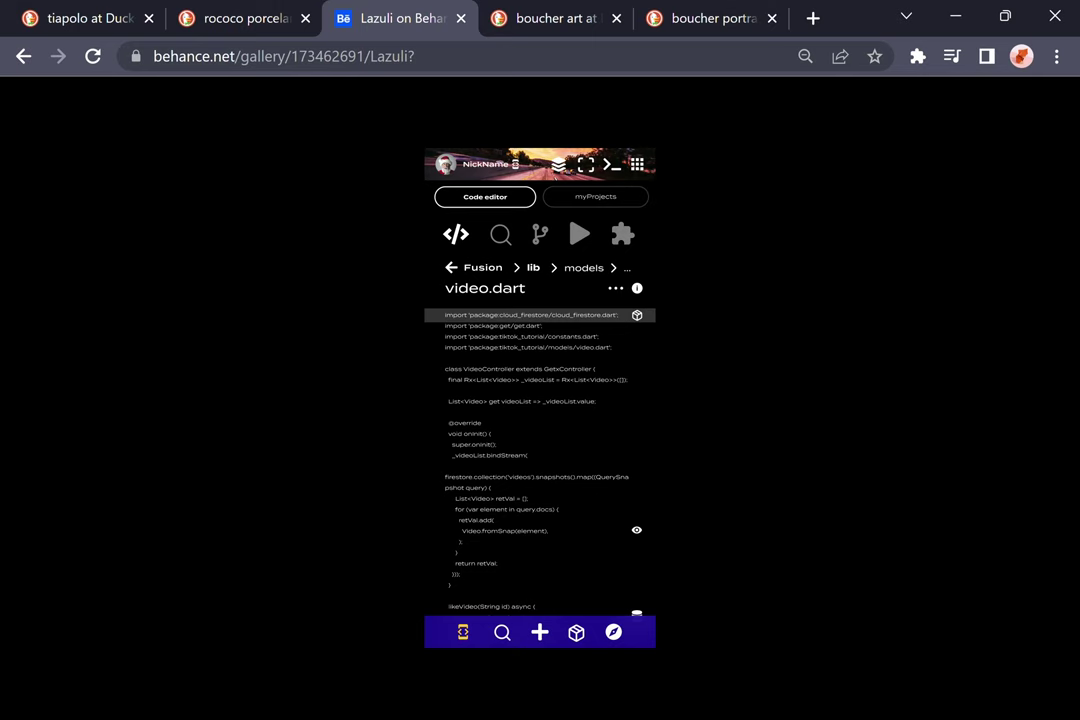
# Switch to the rococo porcelain image results and browse the enlarged images to the dancer figurines from lauritz.com.
pyautogui.hotkey('ctrl', 'shift', 'Tab')
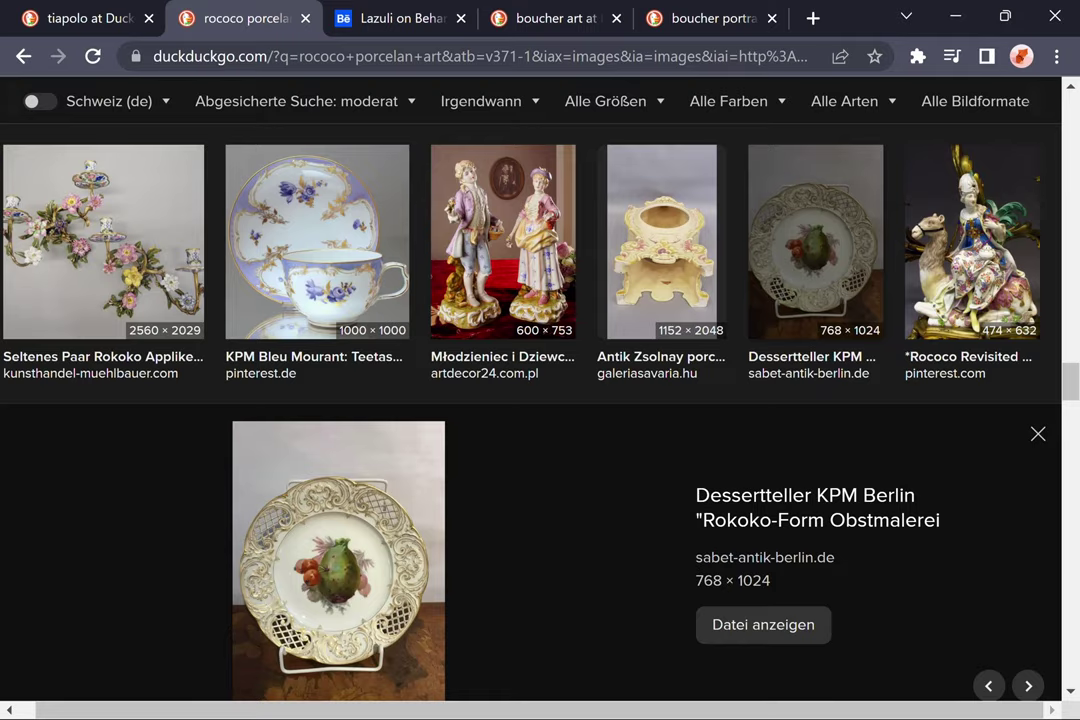
pyautogui.press('Right')
pyautogui.press('Right')
pyautogui.press('Right')
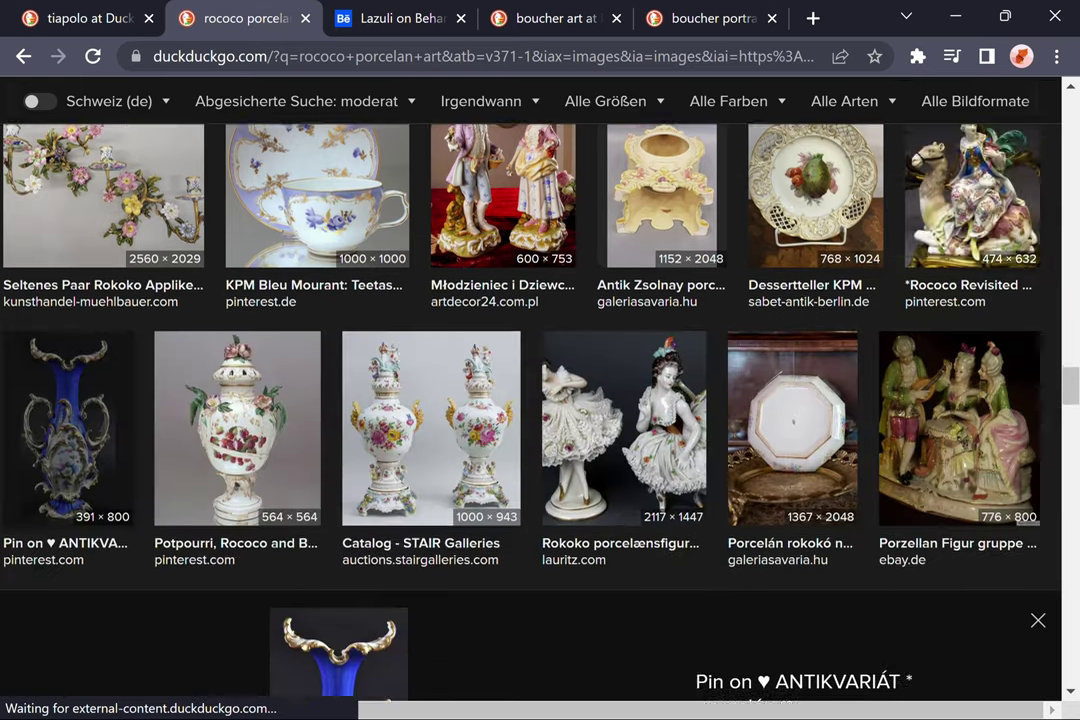
pyautogui.press('Right')
pyautogui.press('Right')
pyautogui.press('Right')
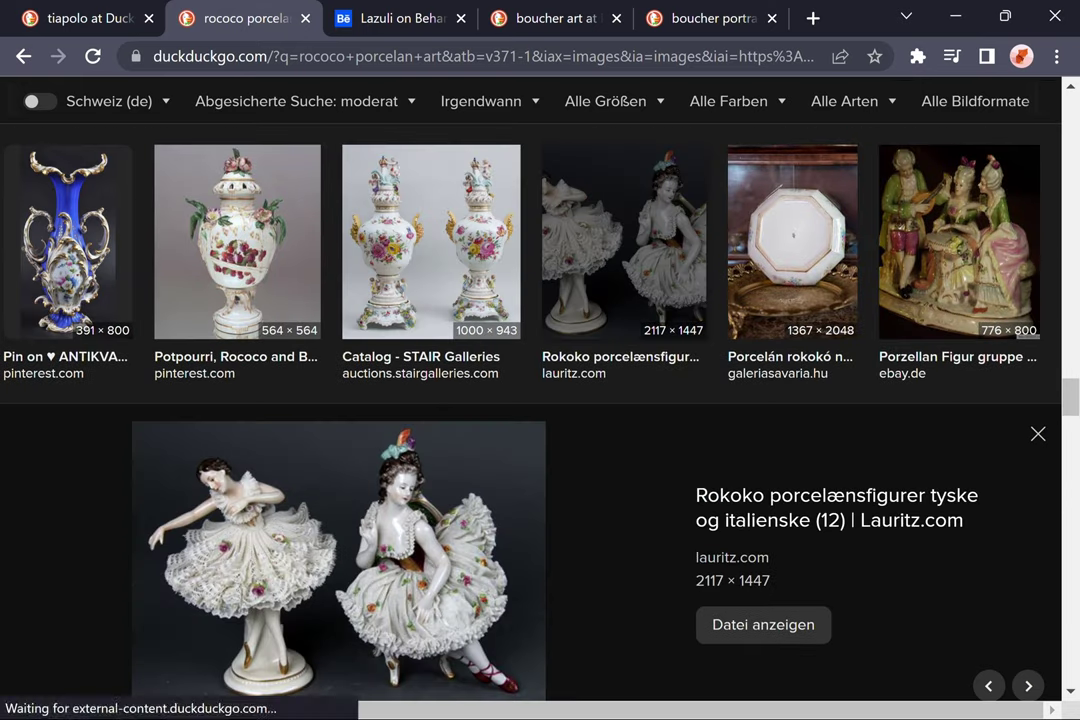
# Browse the enlarged rococo porcelain images on to the royal German Rococo porcelain-mounted chandelier from pinterest.com.
pyautogui.press('Right')
pyautogui.press('Right')
pyautogui.press('Right')
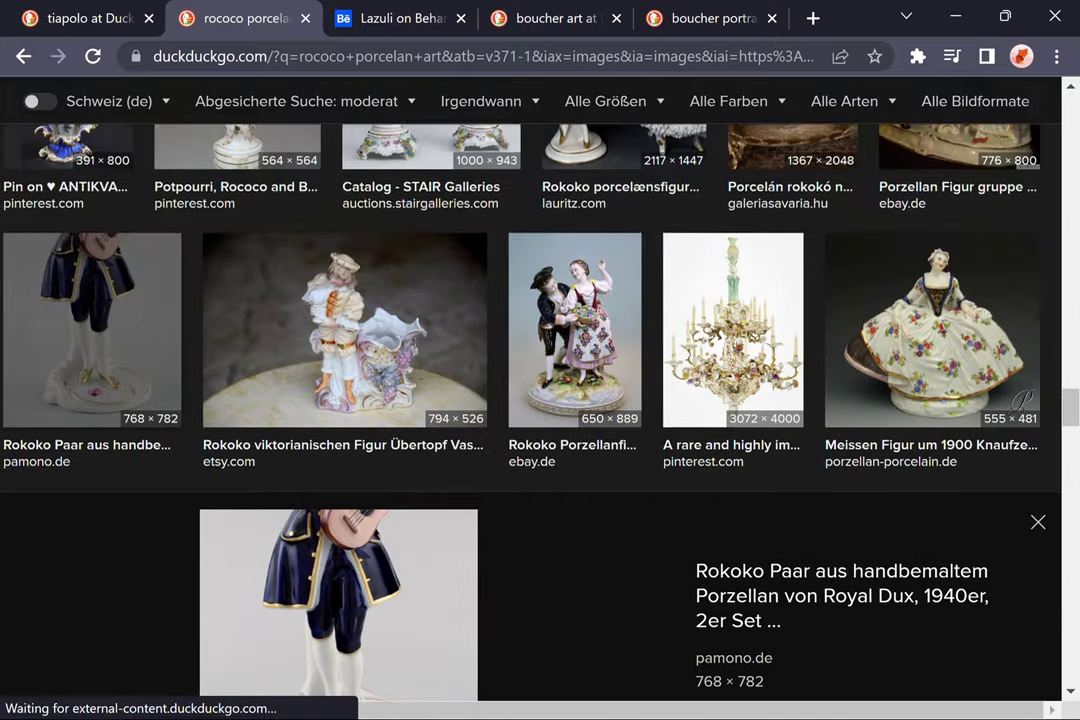
pyautogui.press('Right')
pyautogui.press('Right')
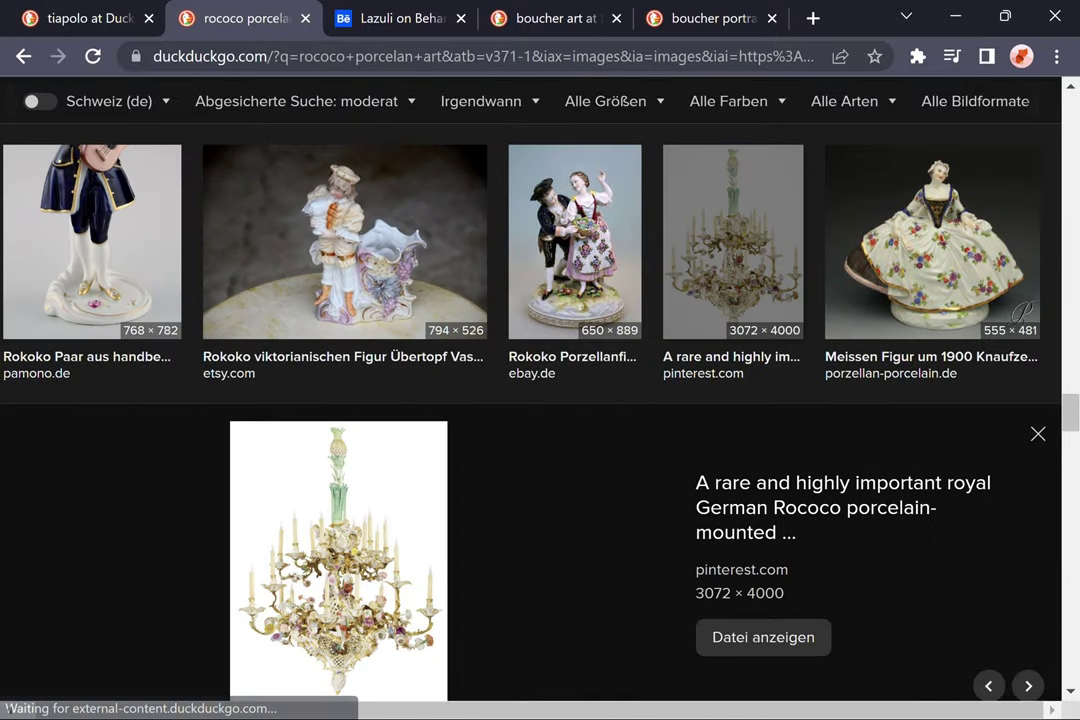
# Switch to the tiapolo image results and examine the Tiepolo banquet painting from patriaindipendente.it up close.
pyautogui.hotkey('ctrl', 'shift', 'Tab')
pyautogui.press('Right')
pyautogui.press('Right')
pyautogui.press('Right')
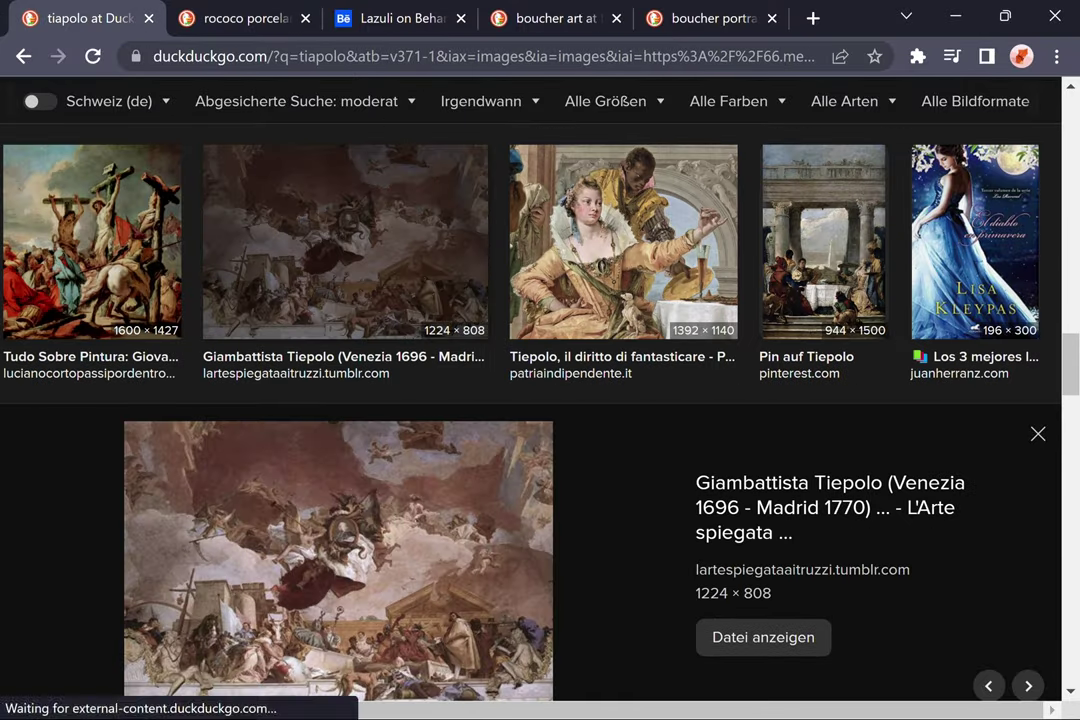
pyautogui.press('Left')
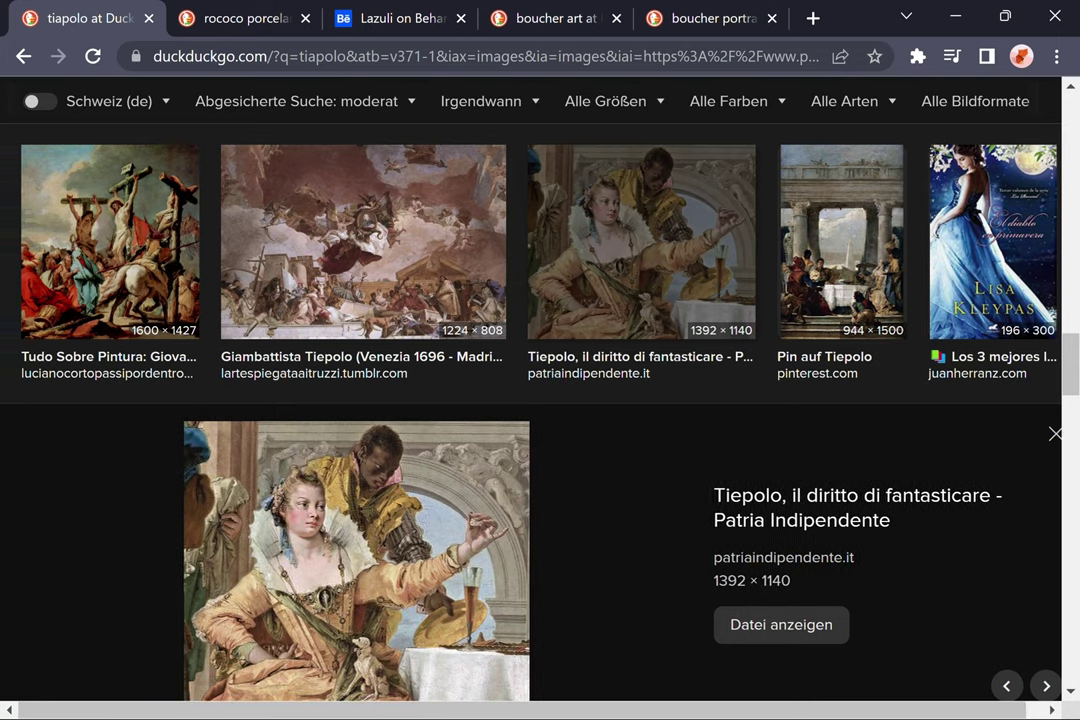
pyautogui.keyDown('ctrl'); pyautogui.scroll(5, 310, 522); pyautogui.keyUp('ctrl')
pyautogui.keyDown('ctrl'); pyautogui.scroll(3, 642, 467); pyautogui.keyUp('ctrl')
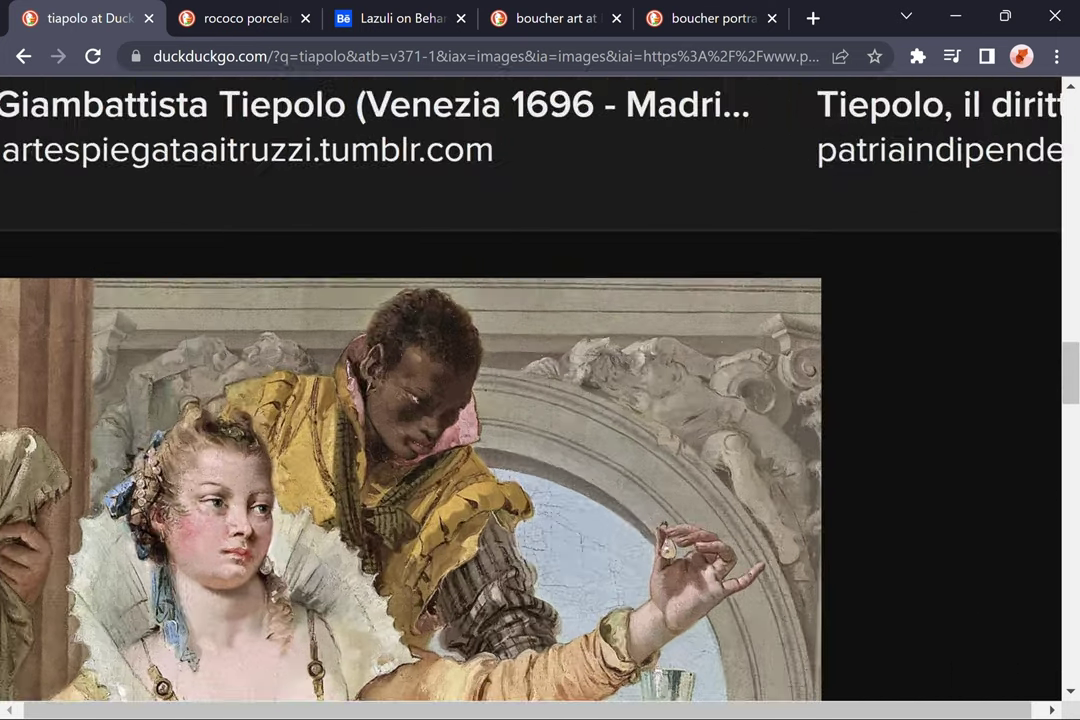
pyautogui.keyDown('ctrl'); pyautogui.scroll(-8, 642, 467); pyautogui.keyUp('ctrl')
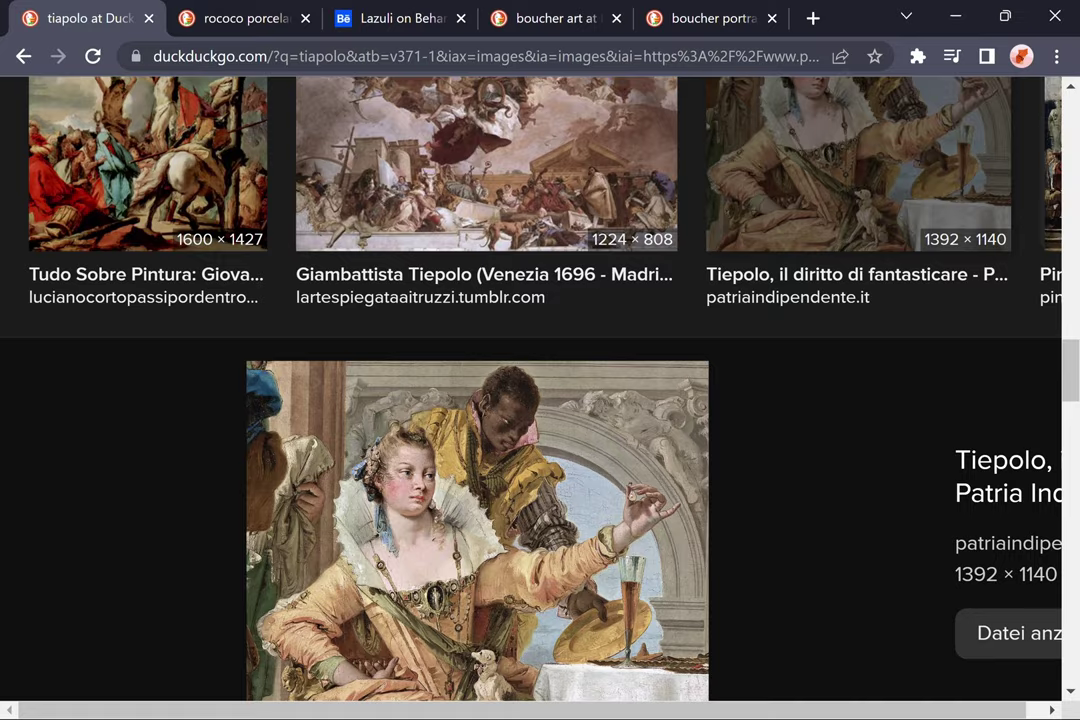
# Browse the enlarged Tiepolo images onward to the "l'Olimpo dell'apparenza" ceiling fresco from historiasdaarte.com.
pyautogui.press('Right')
pyautogui.keyDown('ctrl'); pyautogui.scroll(3, 462, 619); pyautogui.keyUp('ctrl')
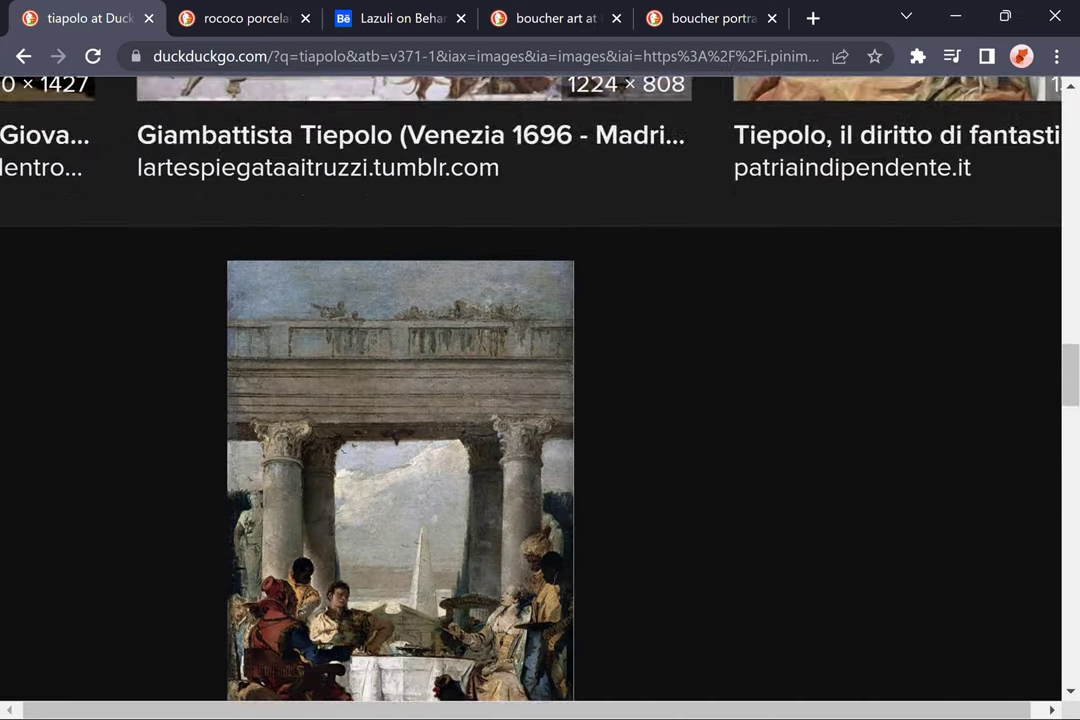
pyautogui.scroll(-2, 462, 450)
pyautogui.press('Right')
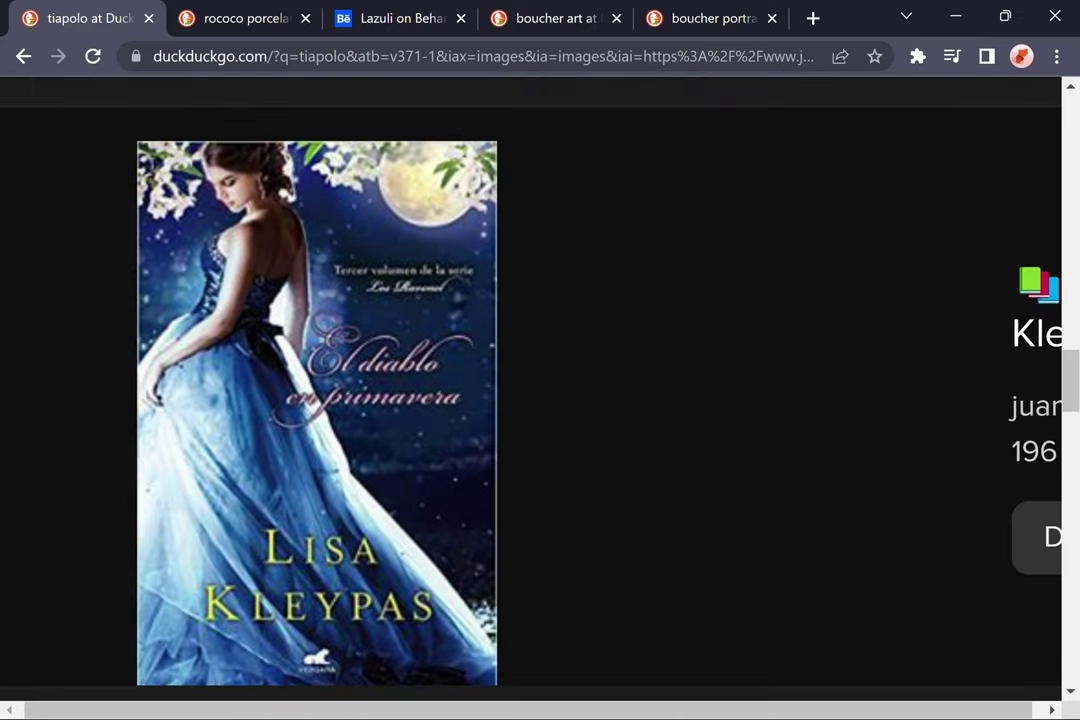
pyautogui.press('Right')
pyautogui.press('Right')
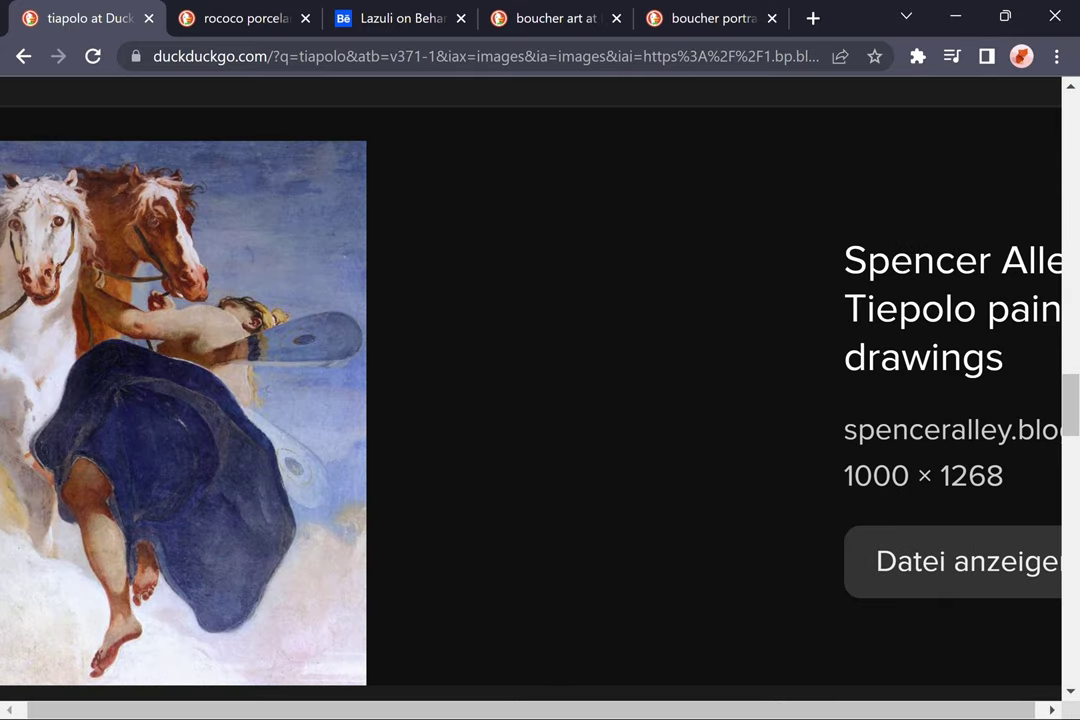
pyautogui.keyDown('ctrl'); pyautogui.scroll(-2, 540, 400); pyautogui.keyUp('ctrl')
pyautogui.press('Right')
pyautogui.press('Right')
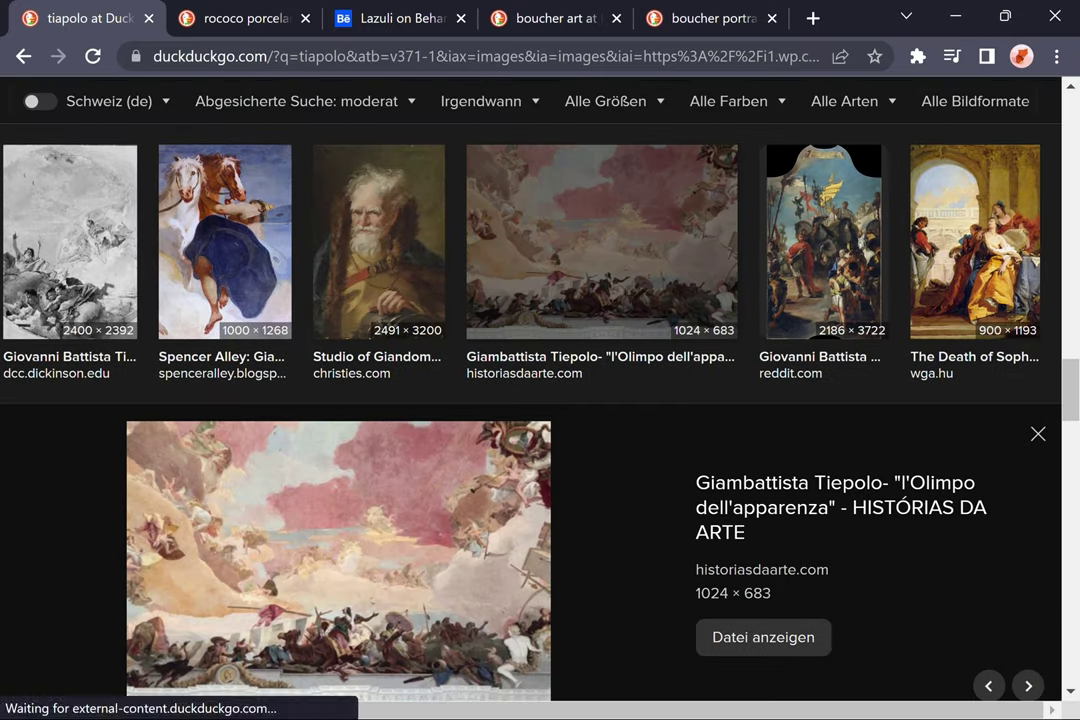
# Continue past the Triumph of Marius and examine the deep-sea anglerfish image from mysteriesrunsolved.com at a magnified size.
pyautogui.keyDown('ctrl'); pyautogui.scroll(2, 540, 400); pyautogui.keyUp('ctrl')
pyautogui.press('Right')
pyautogui.press('Right')
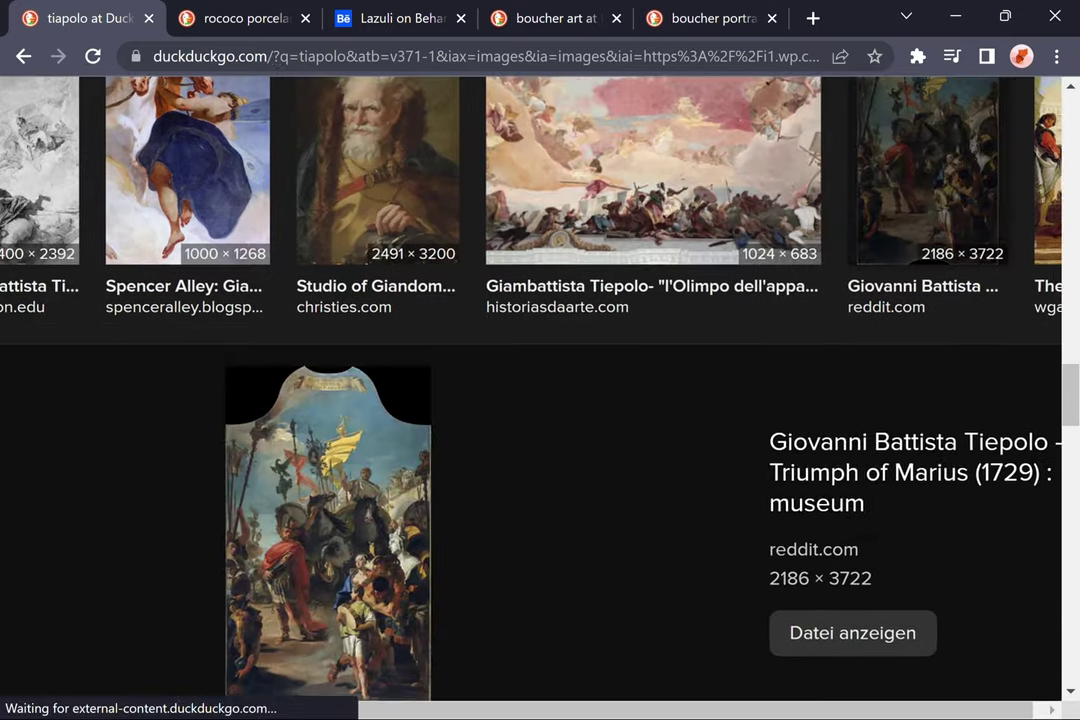
pyautogui.press('Right')
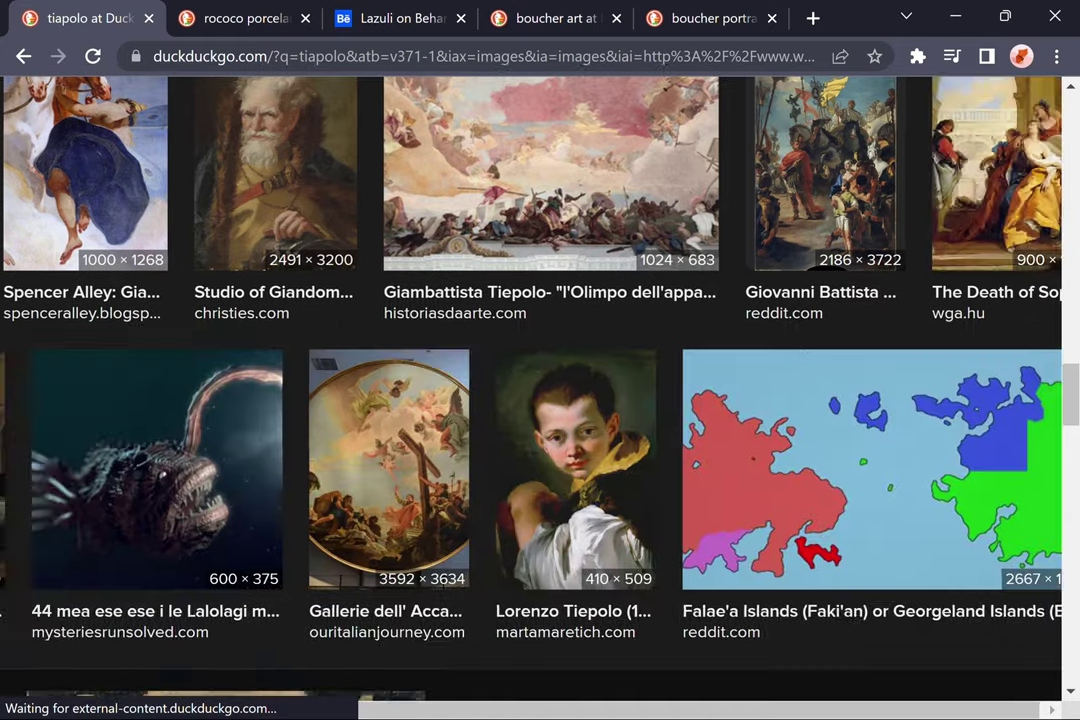
pyautogui.press('Right')
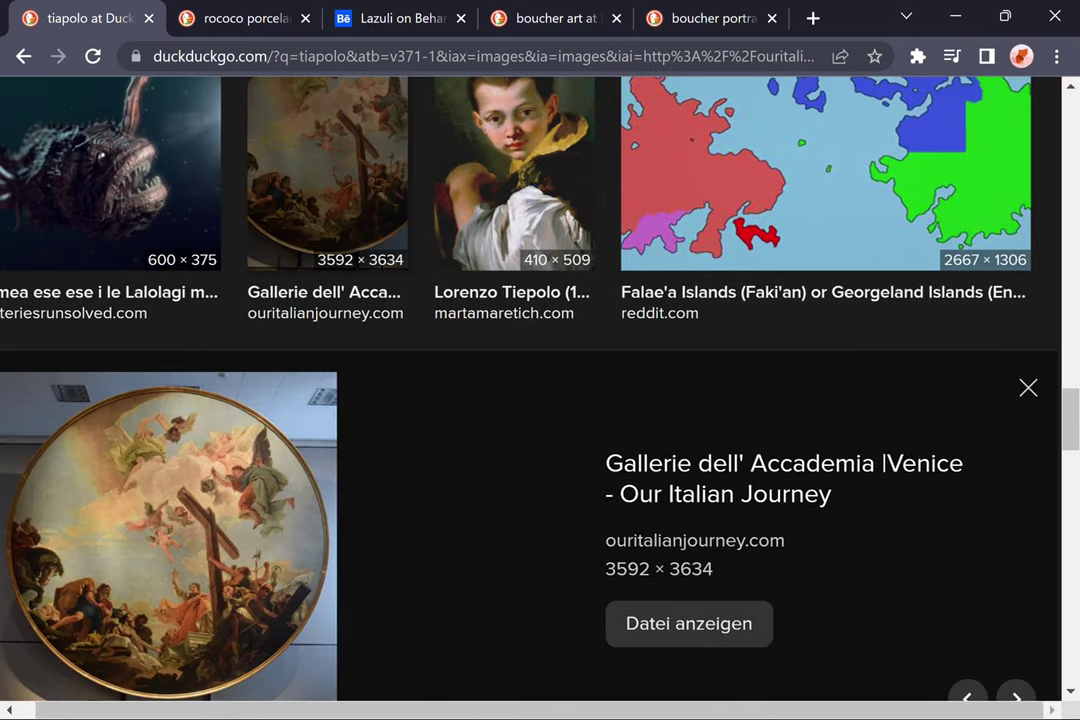
pyautogui.press('Left')
pyautogui.hotkey('ctrl', '+')
pyautogui.hotkey('ctrl', '+')
pyautogui.hotkey('ctrl', '+')
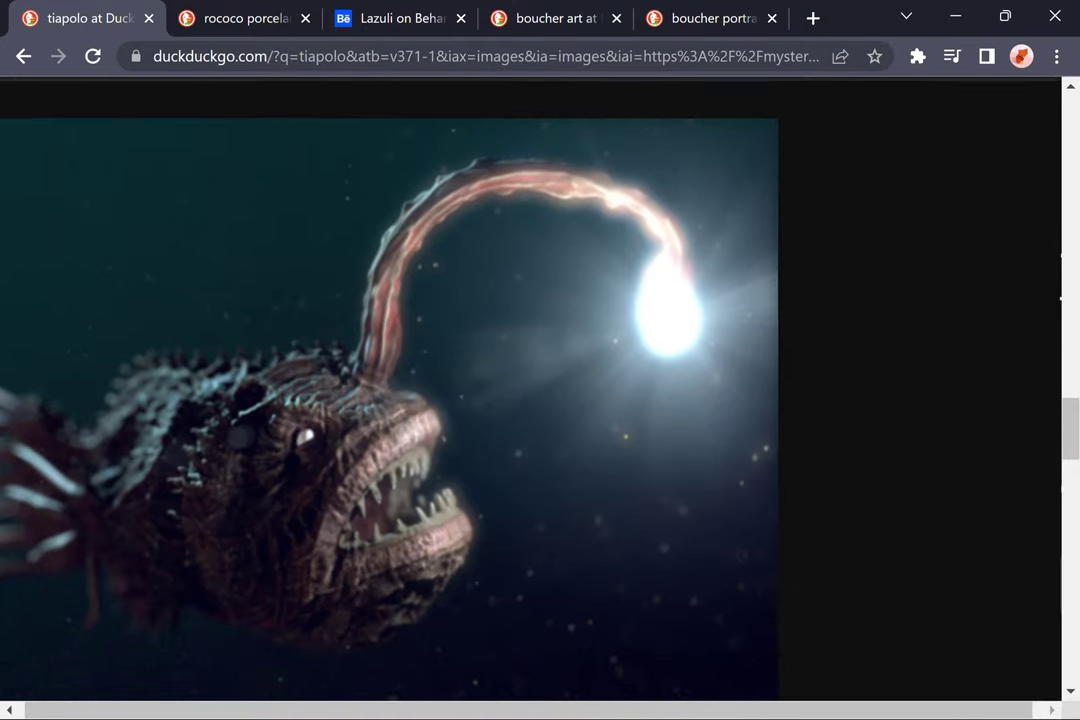
pyautogui.hotkey('ctrl', '0')
# Examine the round Gallerie dell'Accademia painting from ouritalianjourney.com at a magnified size.
pyautogui.press('Right')
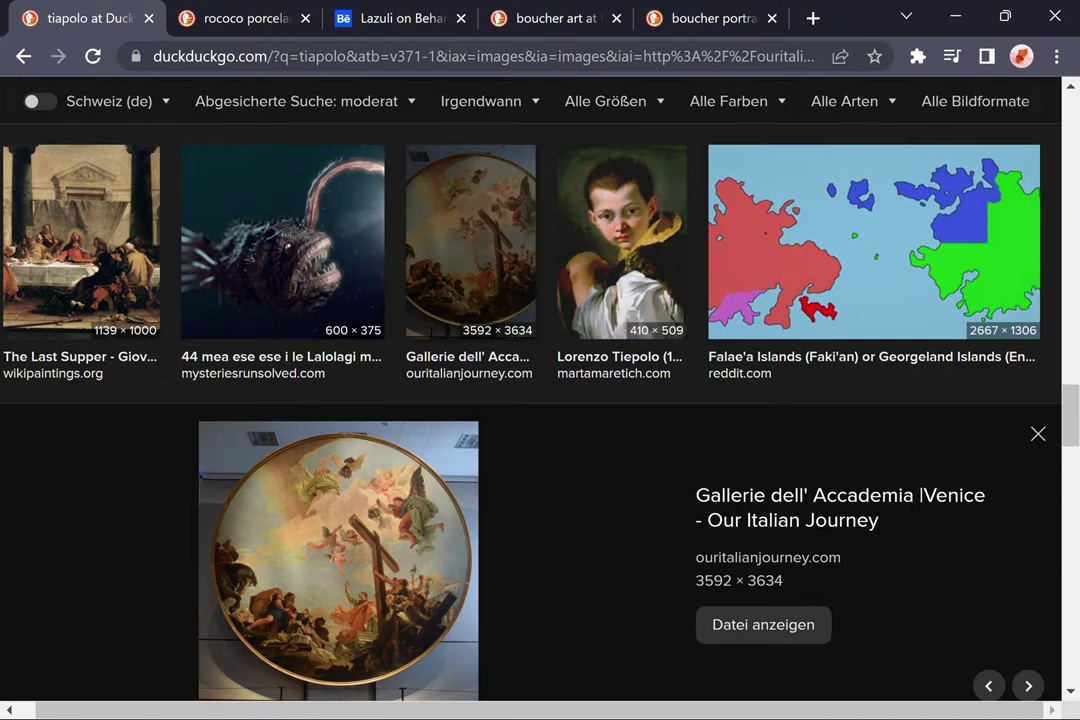
pyautogui.hotkey('ctrl', '+')
pyautogui.hotkey('ctrl', '+')
pyautogui.hotkey('ctrl', '+')
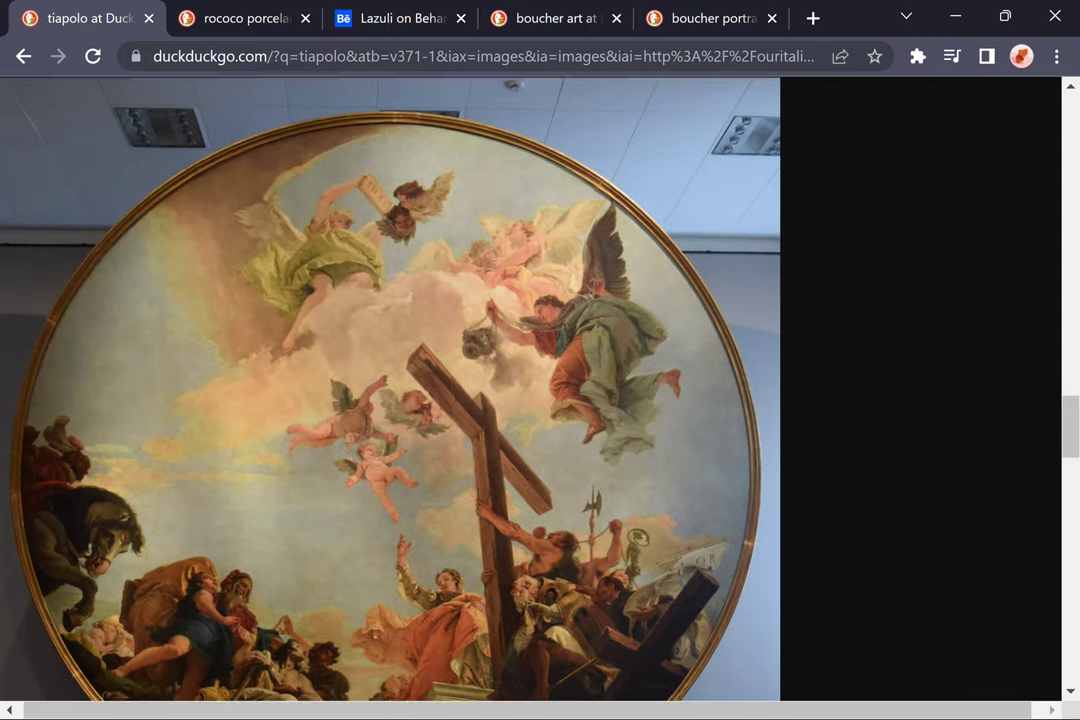
pyautogui.scroll(-2, 390, 390)
pyautogui.hotkey('ctrl', '0')
# Browse past the Lorenzo Tiepolo portrait to the L'Olimpo ceiling fresco from flickr.com and inspect its figures up close.
pyautogui.press('Right')
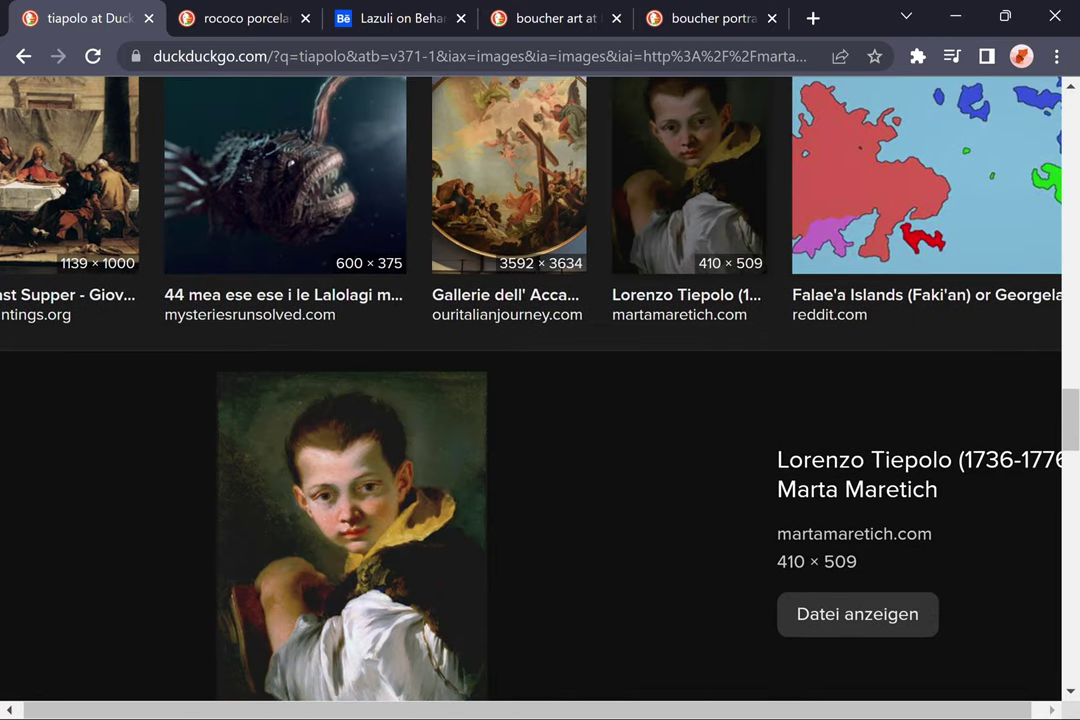
pyautogui.press('Right')
pyautogui.press('Right')
pyautogui.press('Right')
pyautogui.press('Left')
pyautogui.hotkey('ctrl', '+')
pyautogui.hotkey('ctrl', '+')
pyautogui.hotkey('ctrl', '+')
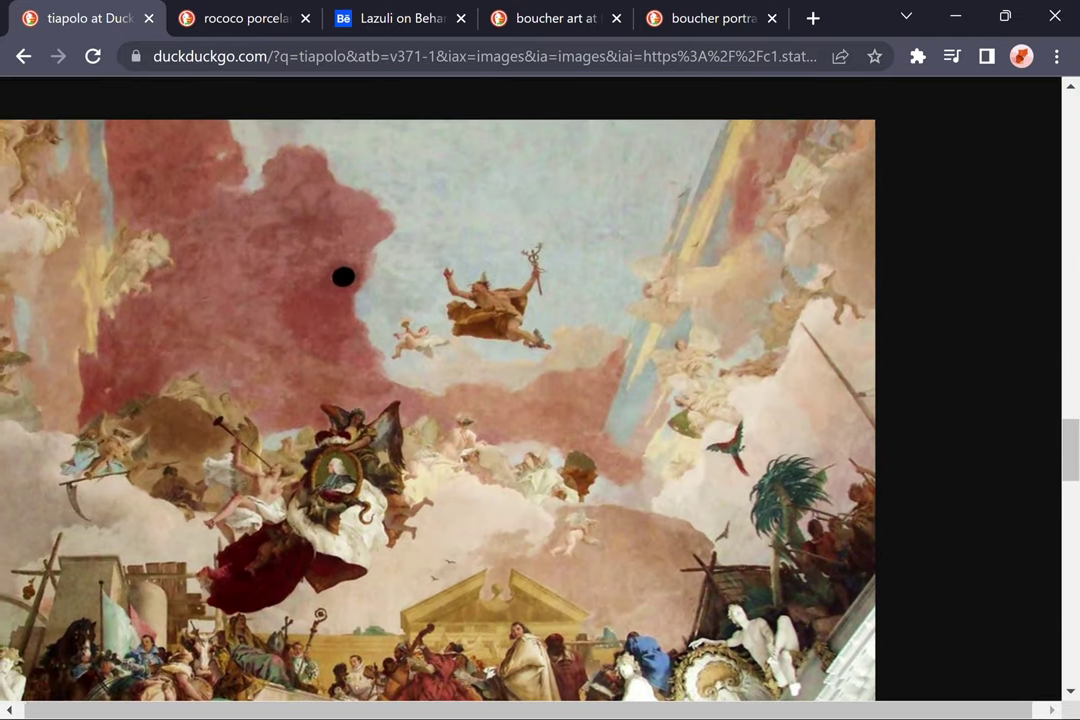
pyautogui.hotkey('ctrl', '+')
pyautogui.hotkey('ctrl', '+')
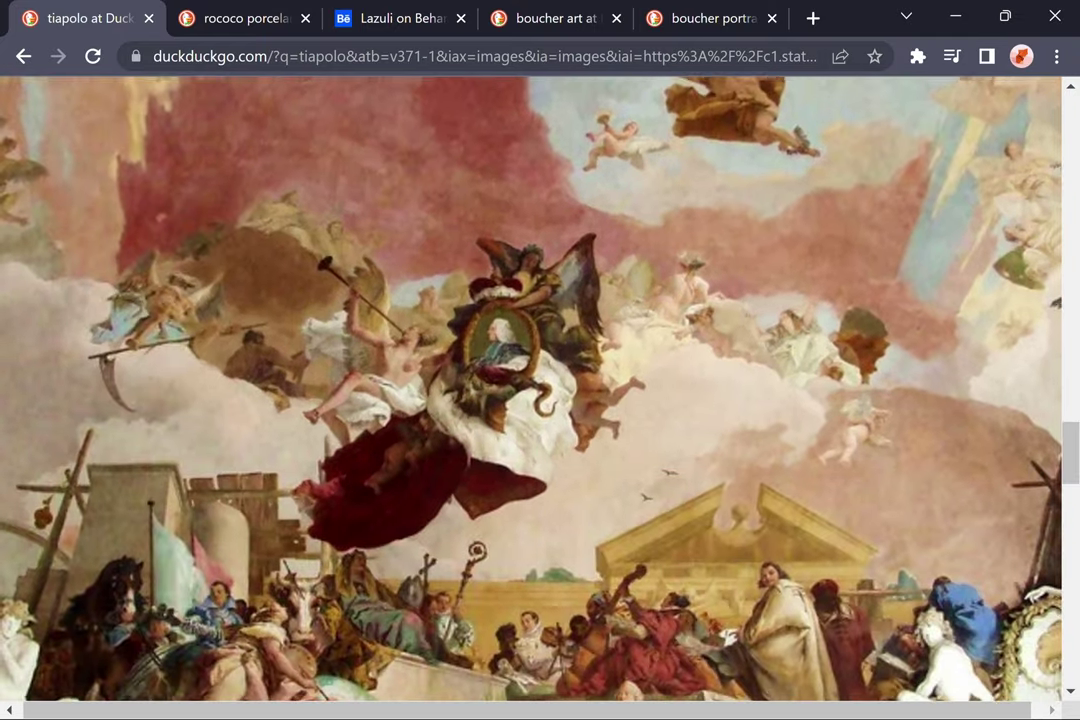
pyautogui.hotkey('ctrl', '0')
# Browse the next enlarged results to the Giambattista Tiepolo garden painting from artic.edu.
pyautogui.press('Right')
pyautogui.hotkey('ctrl', '+')
pyautogui.press('Right')
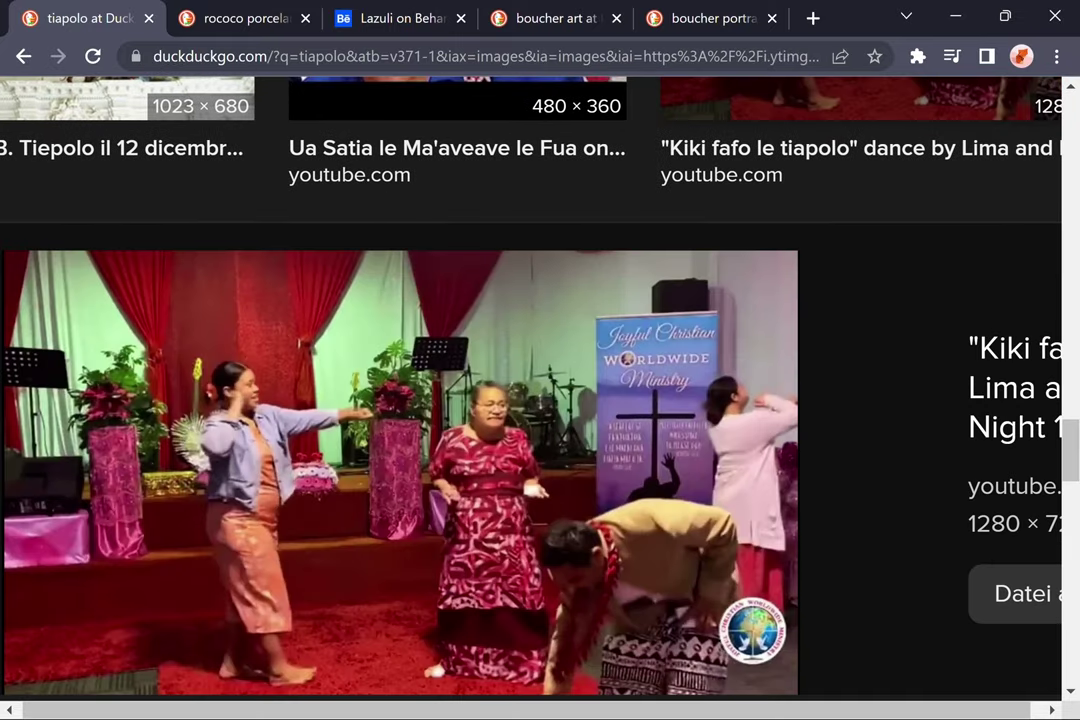
pyautogui.press('Right')
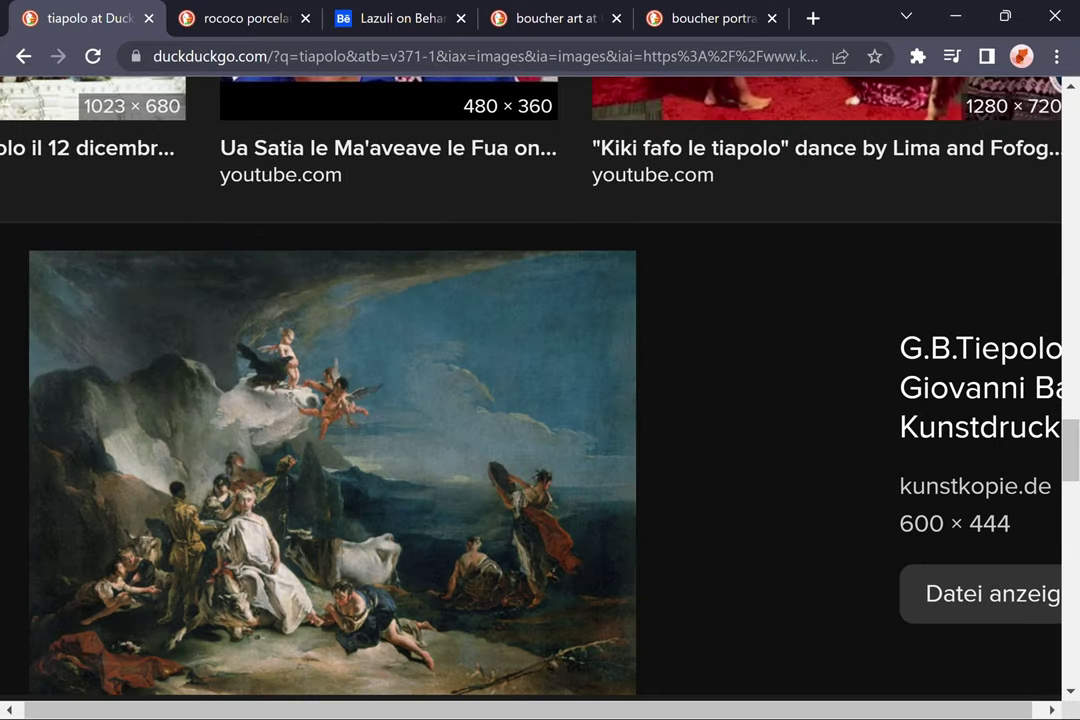
pyautogui.press('Right')
pyautogui.press('Right')
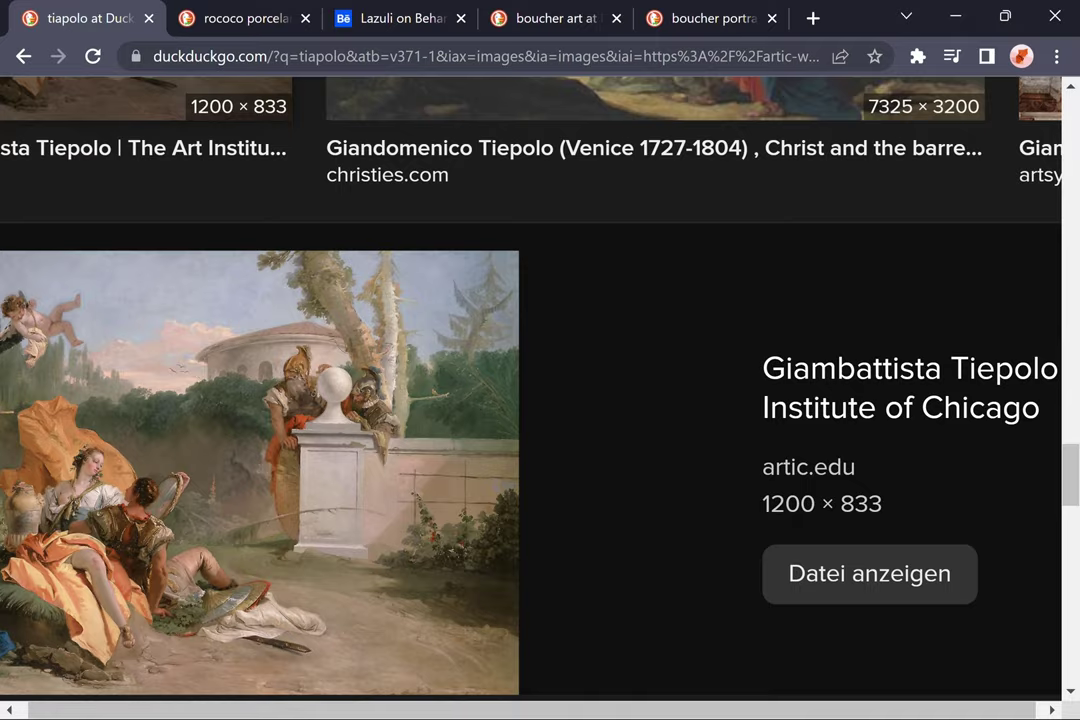
# Go back to the red chalk head drawing from lotsearch.de and inspect it at a magnified size.
pyautogui.press('Left')
pyautogui.hotkey('ctrl', '+')
pyautogui.hotkey('ctrl', '+')
pyautogui.hotkey('ctrl', '+')
pyautogui.hotkey('ctrl', '0')
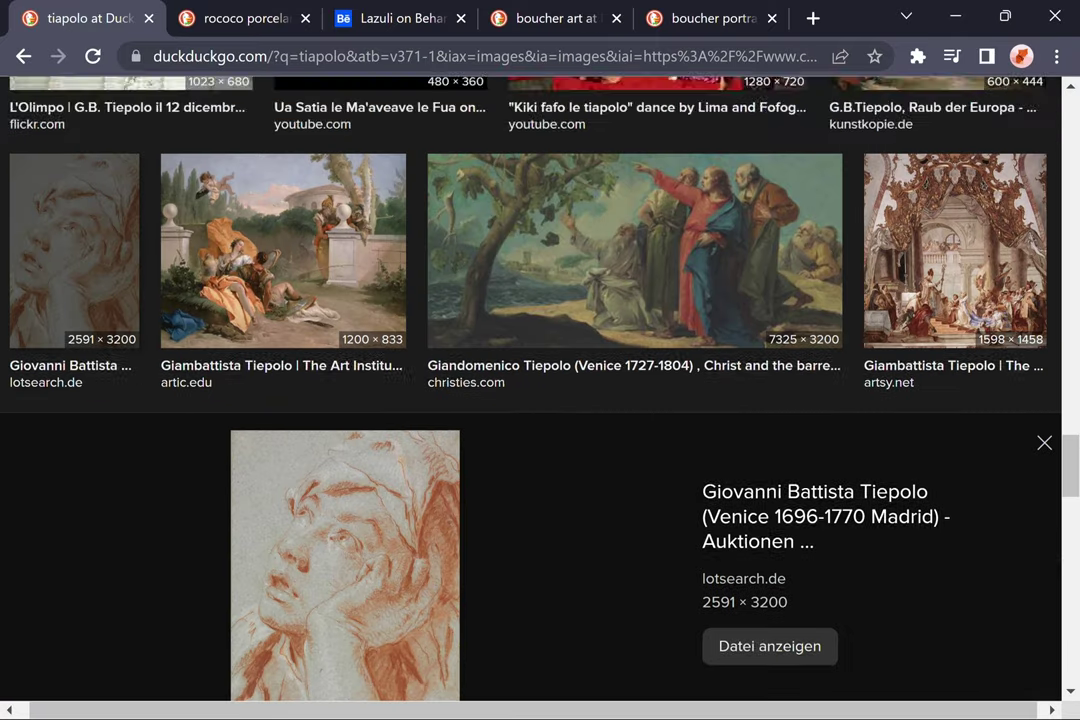
# Browse on to The Marriage of the Emperor Frederick fresco from artsy.net and magnify it.
pyautogui.press('Right')
pyautogui.press('Right')
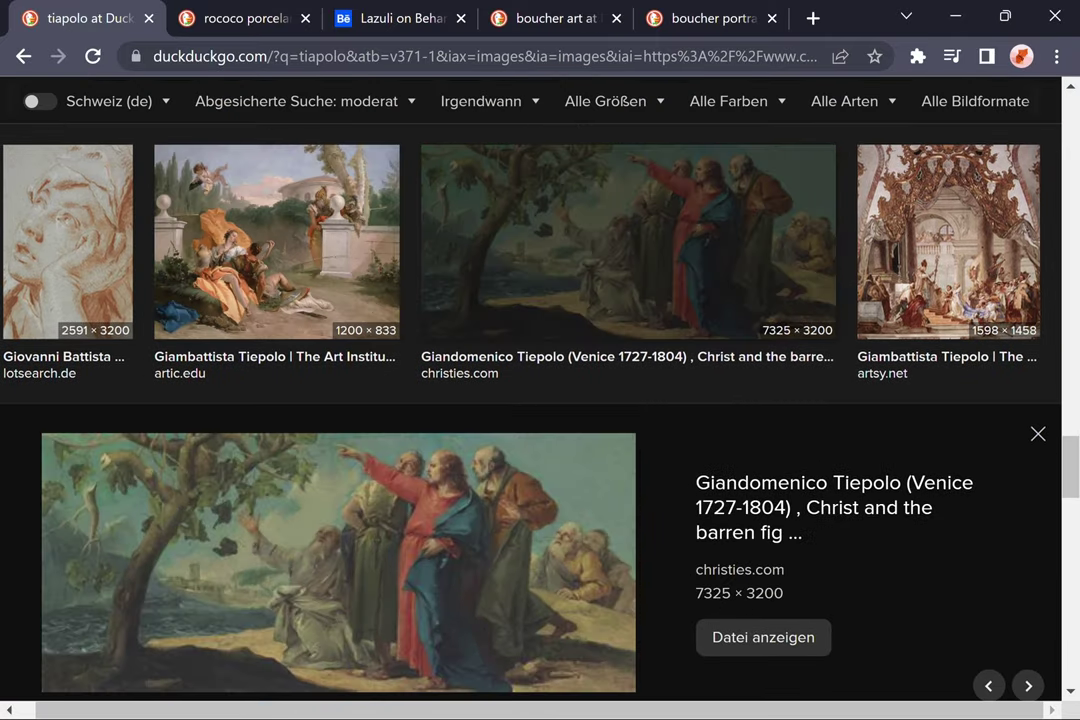
pyautogui.press('Right')
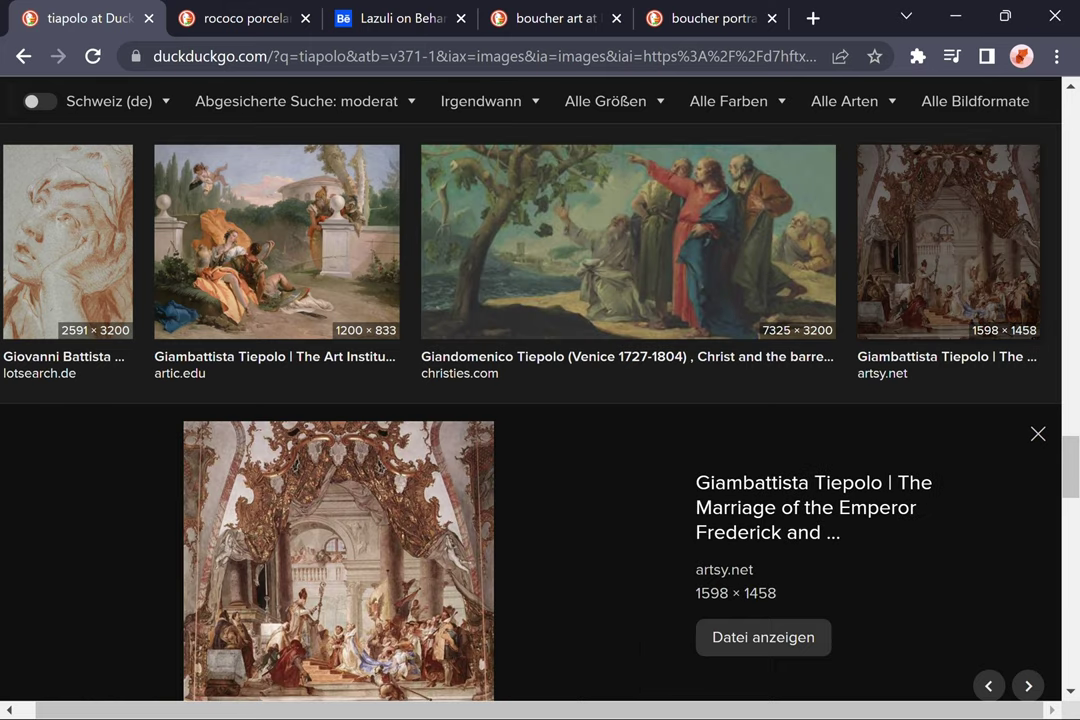
pyautogui.hotkey('ctrl', '+')
pyautogui.hotkey('ctrl', '+')
# Browse from the nytimes.com studio painting to the columned Tiepolo fresco from yourguidetovicenza.wordpress.com and view it whole.
pyautogui.press('Right')
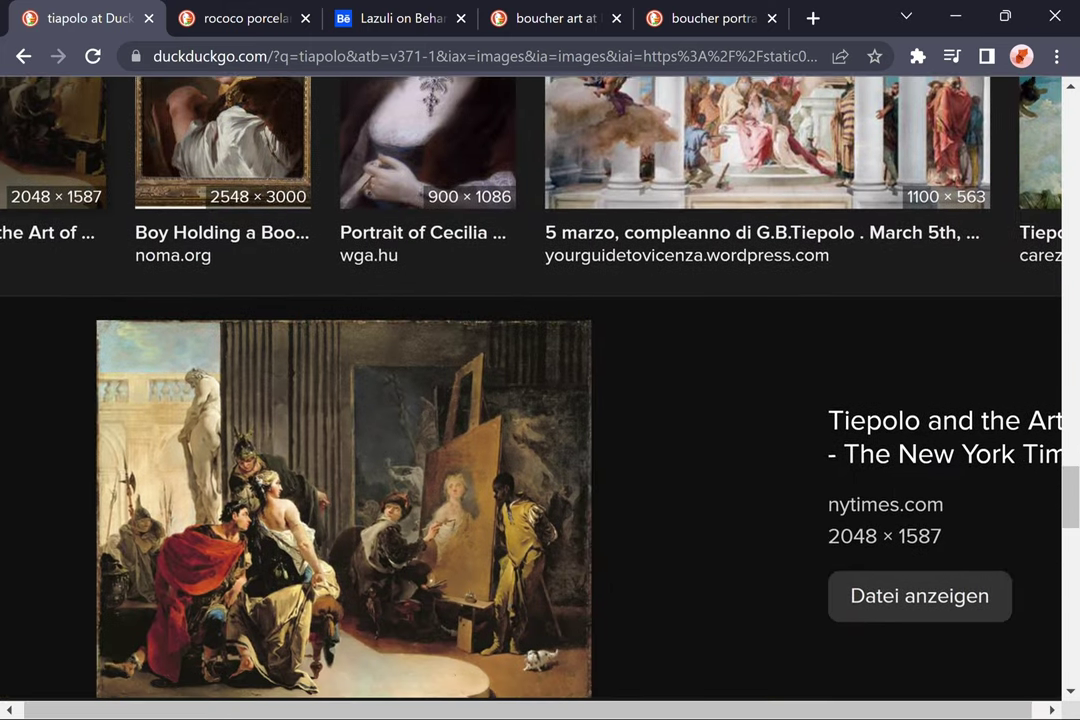
pyautogui.press('Right')
pyautogui.press('Right')
pyautogui.press('Right')
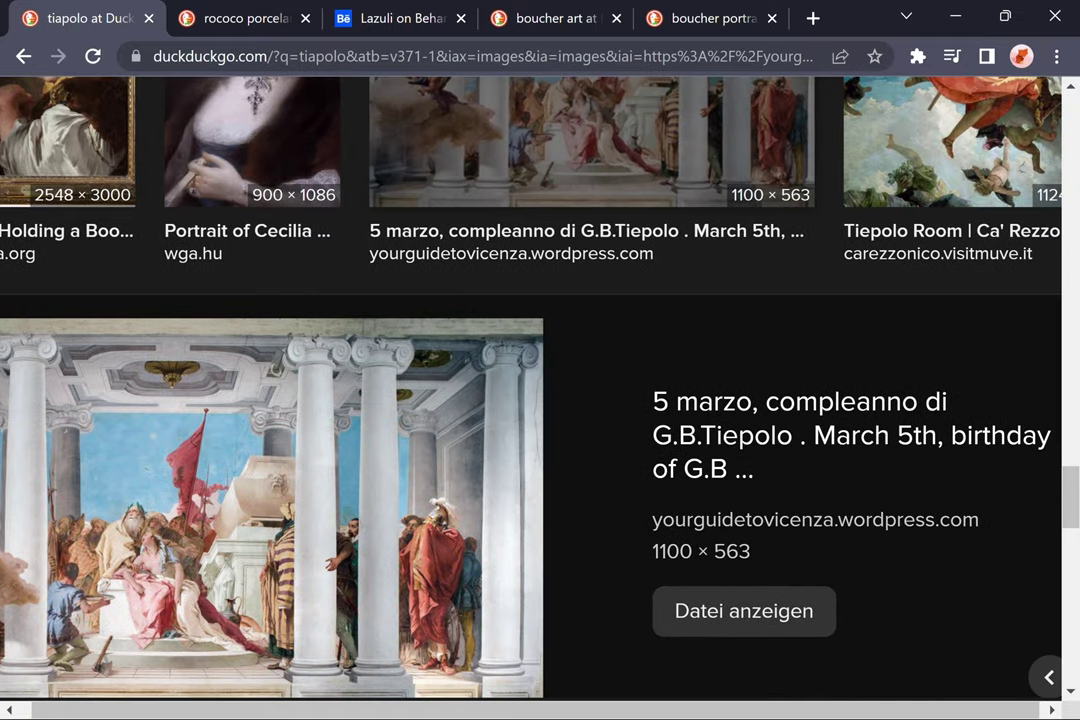
pyautogui.scroll(3, 540, 400)
pyautogui.scroll(-5, 540, 400)
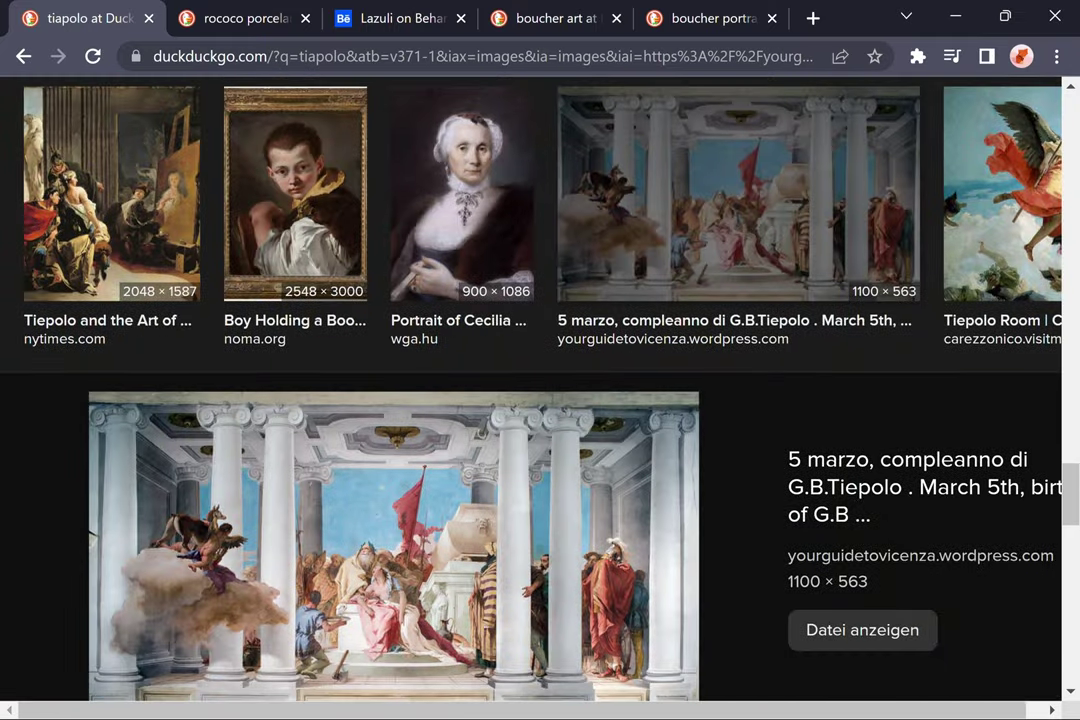
# Open the Tiepolo Room painting from carezzonico.visitmuve.it and examine the winged figure up close.
pyautogui.press('Right')
pyautogui.scroll(4, 450, 544)
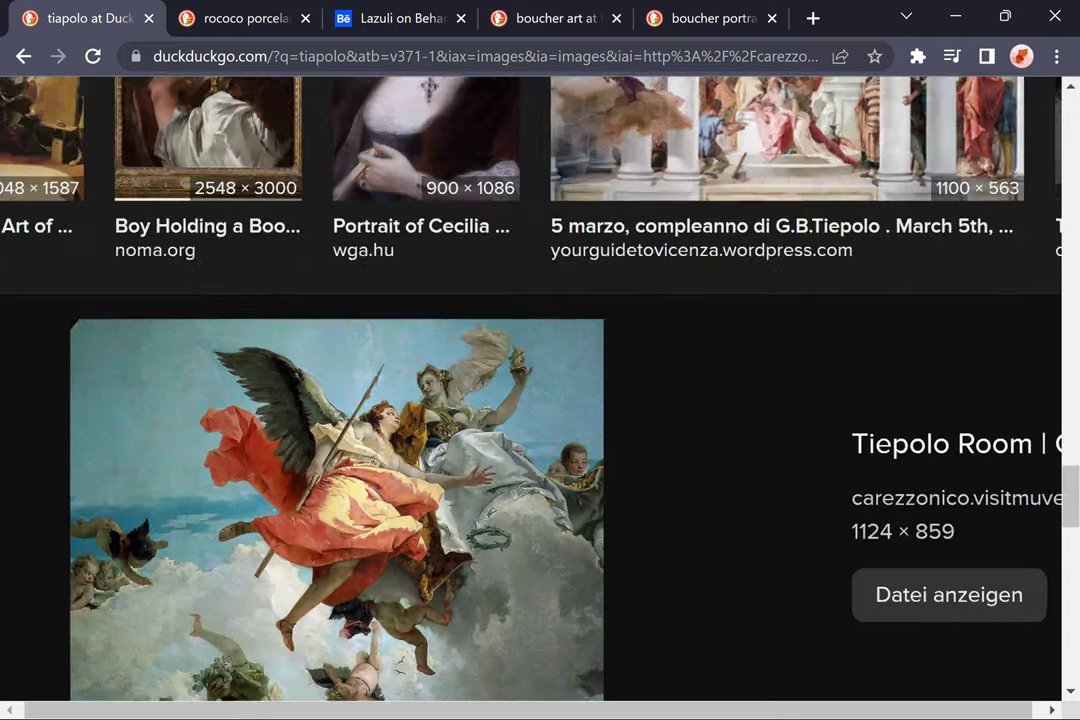
pyautogui.scroll(3, 441, 388)
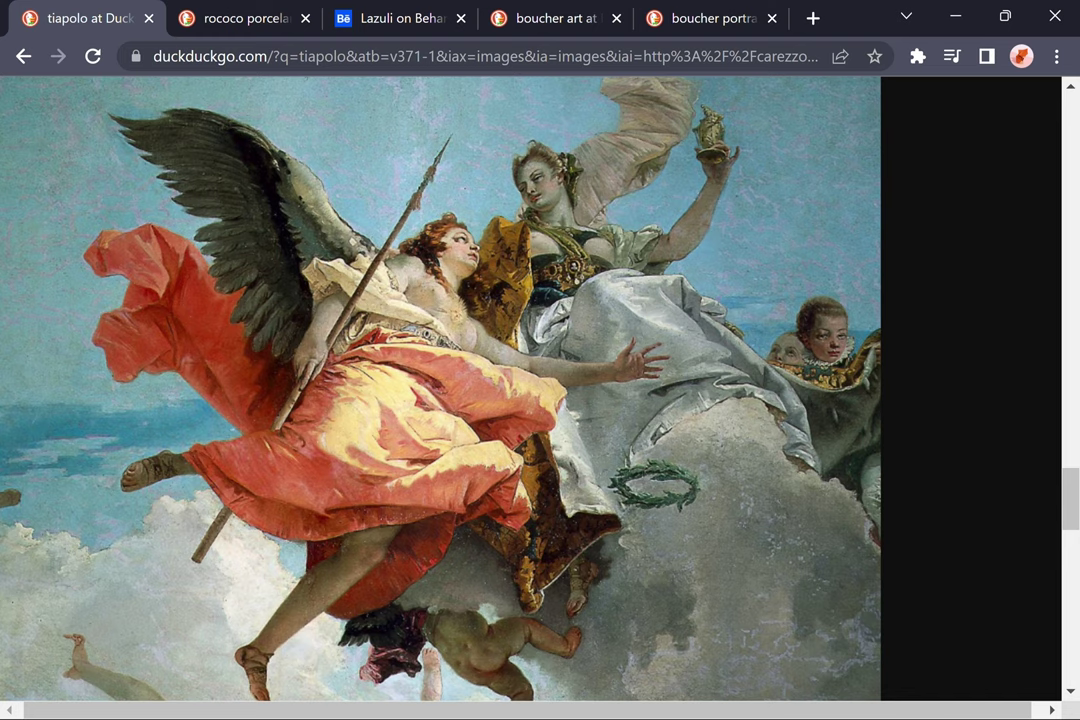
# Browse past the brown wash drawing to the gilded wall fresco and reduce the zoom to view it whole.
pyautogui.press('Right')
pyautogui.press('Right')
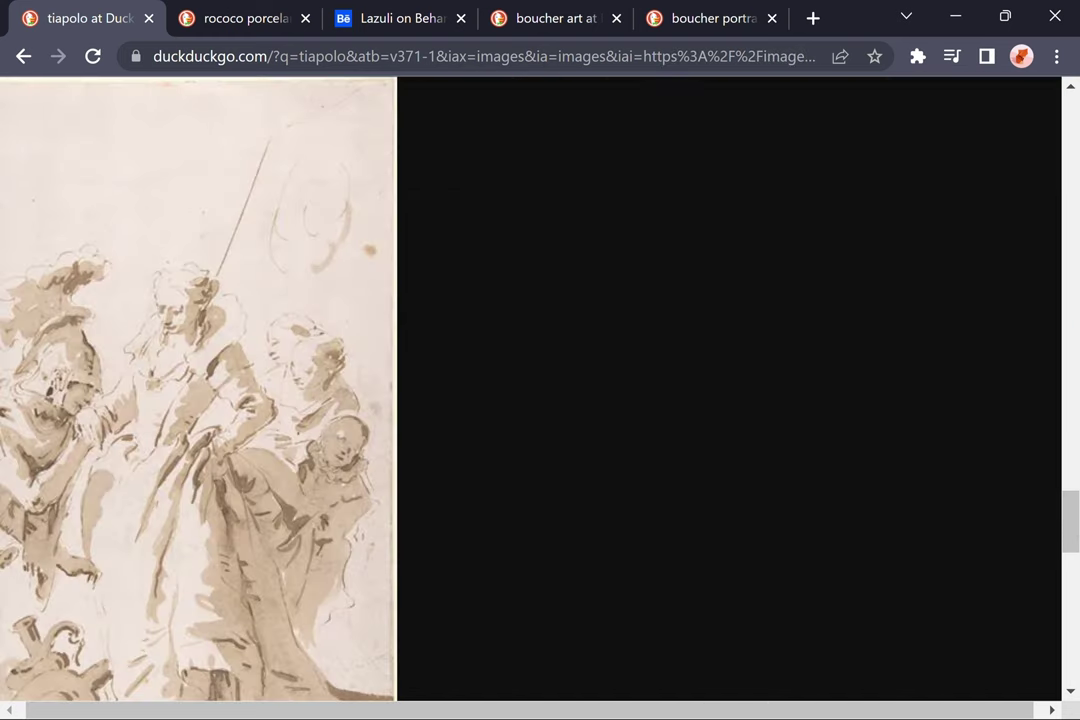
pyautogui.press('Right')
pyautogui.press('Left')
pyautogui.press('Right')
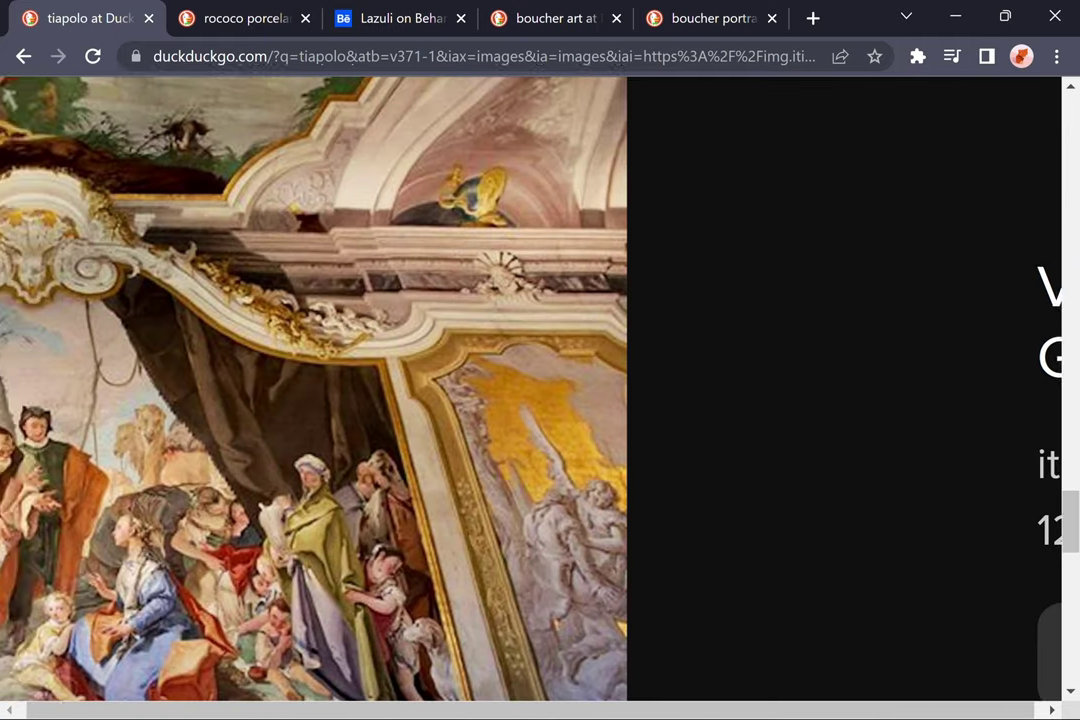
pyautogui.hotkey('ctrl', '-')
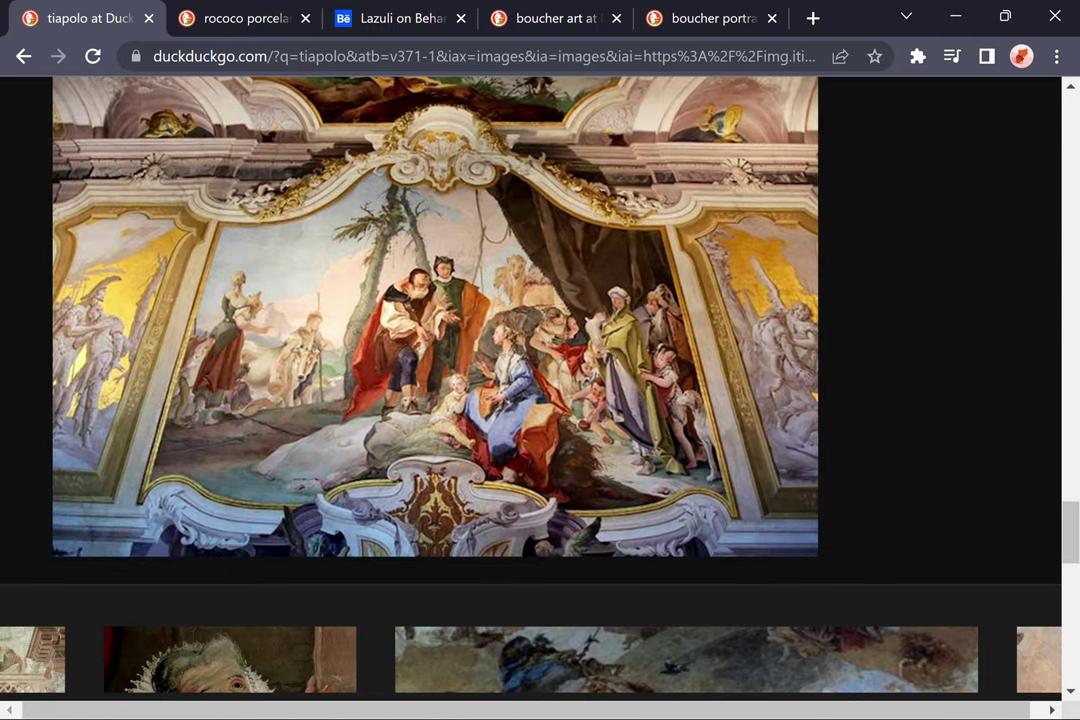